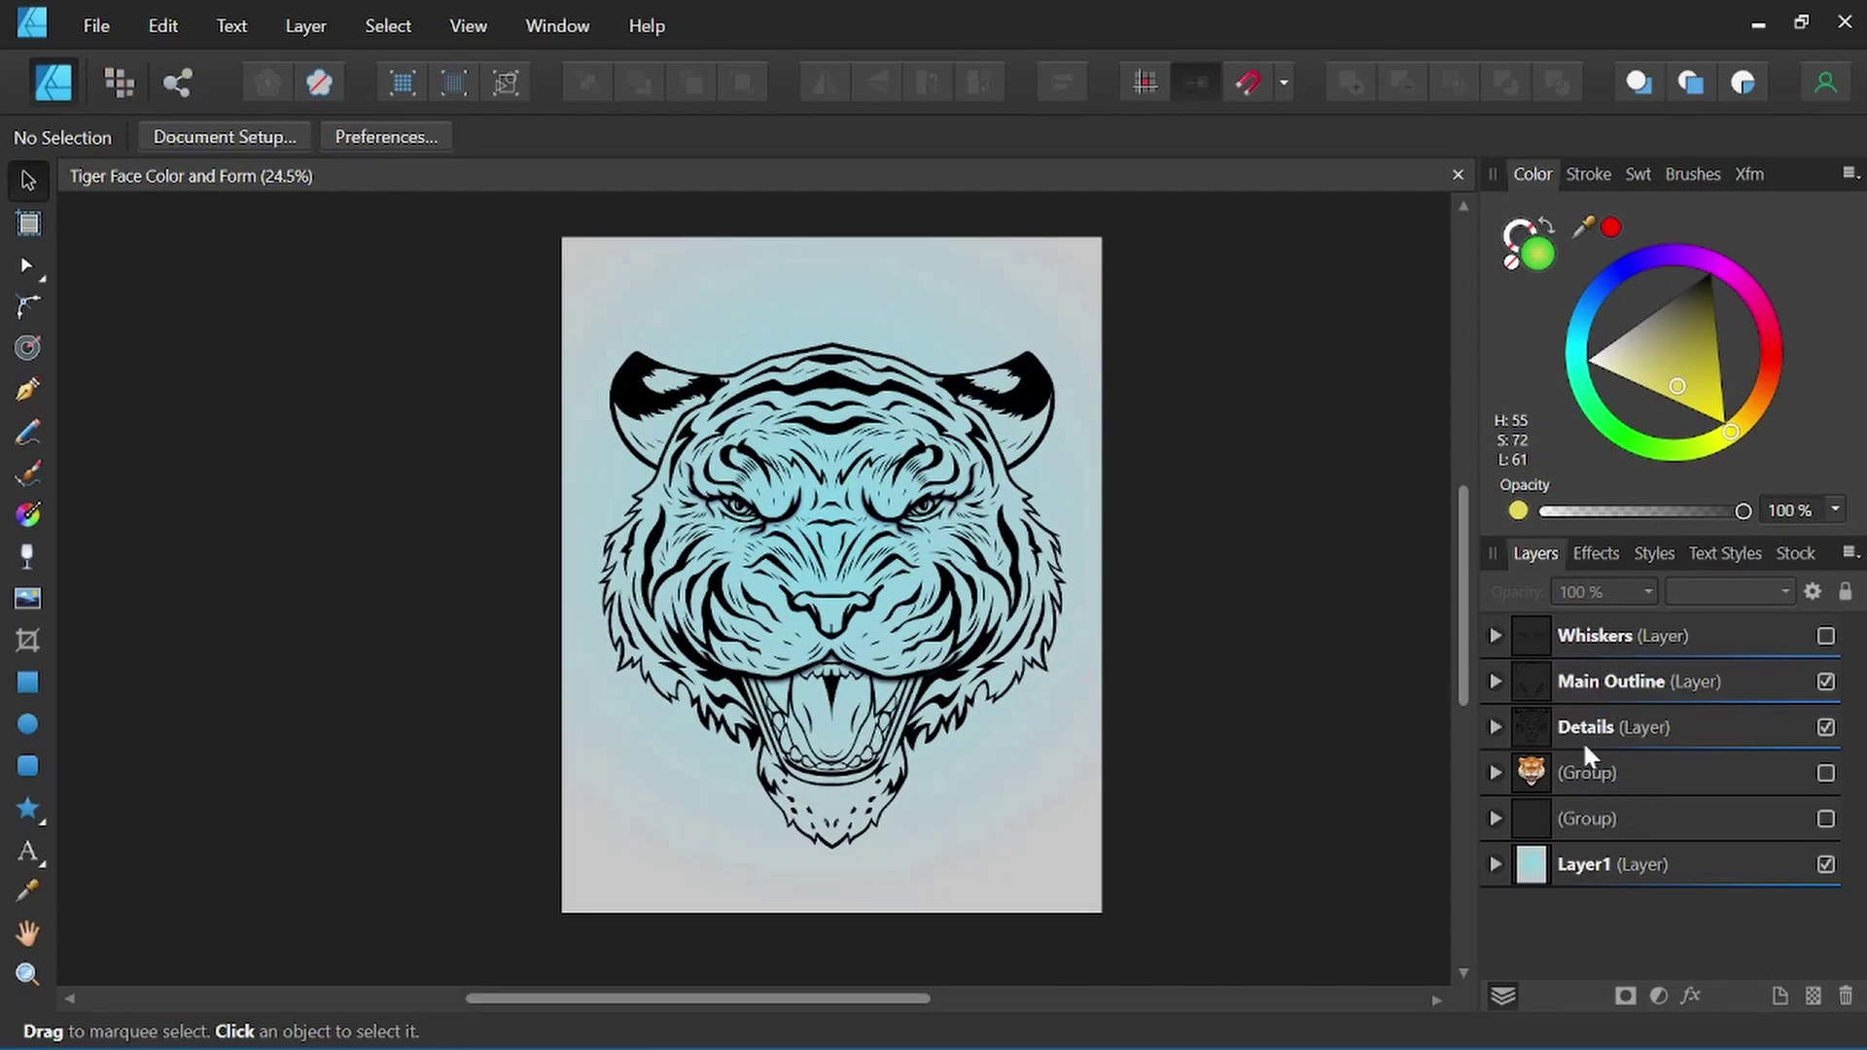
# Add a new empty Layer6 and place it below the Details layer, above the tiger group.
pyautogui.click(1615, 774)
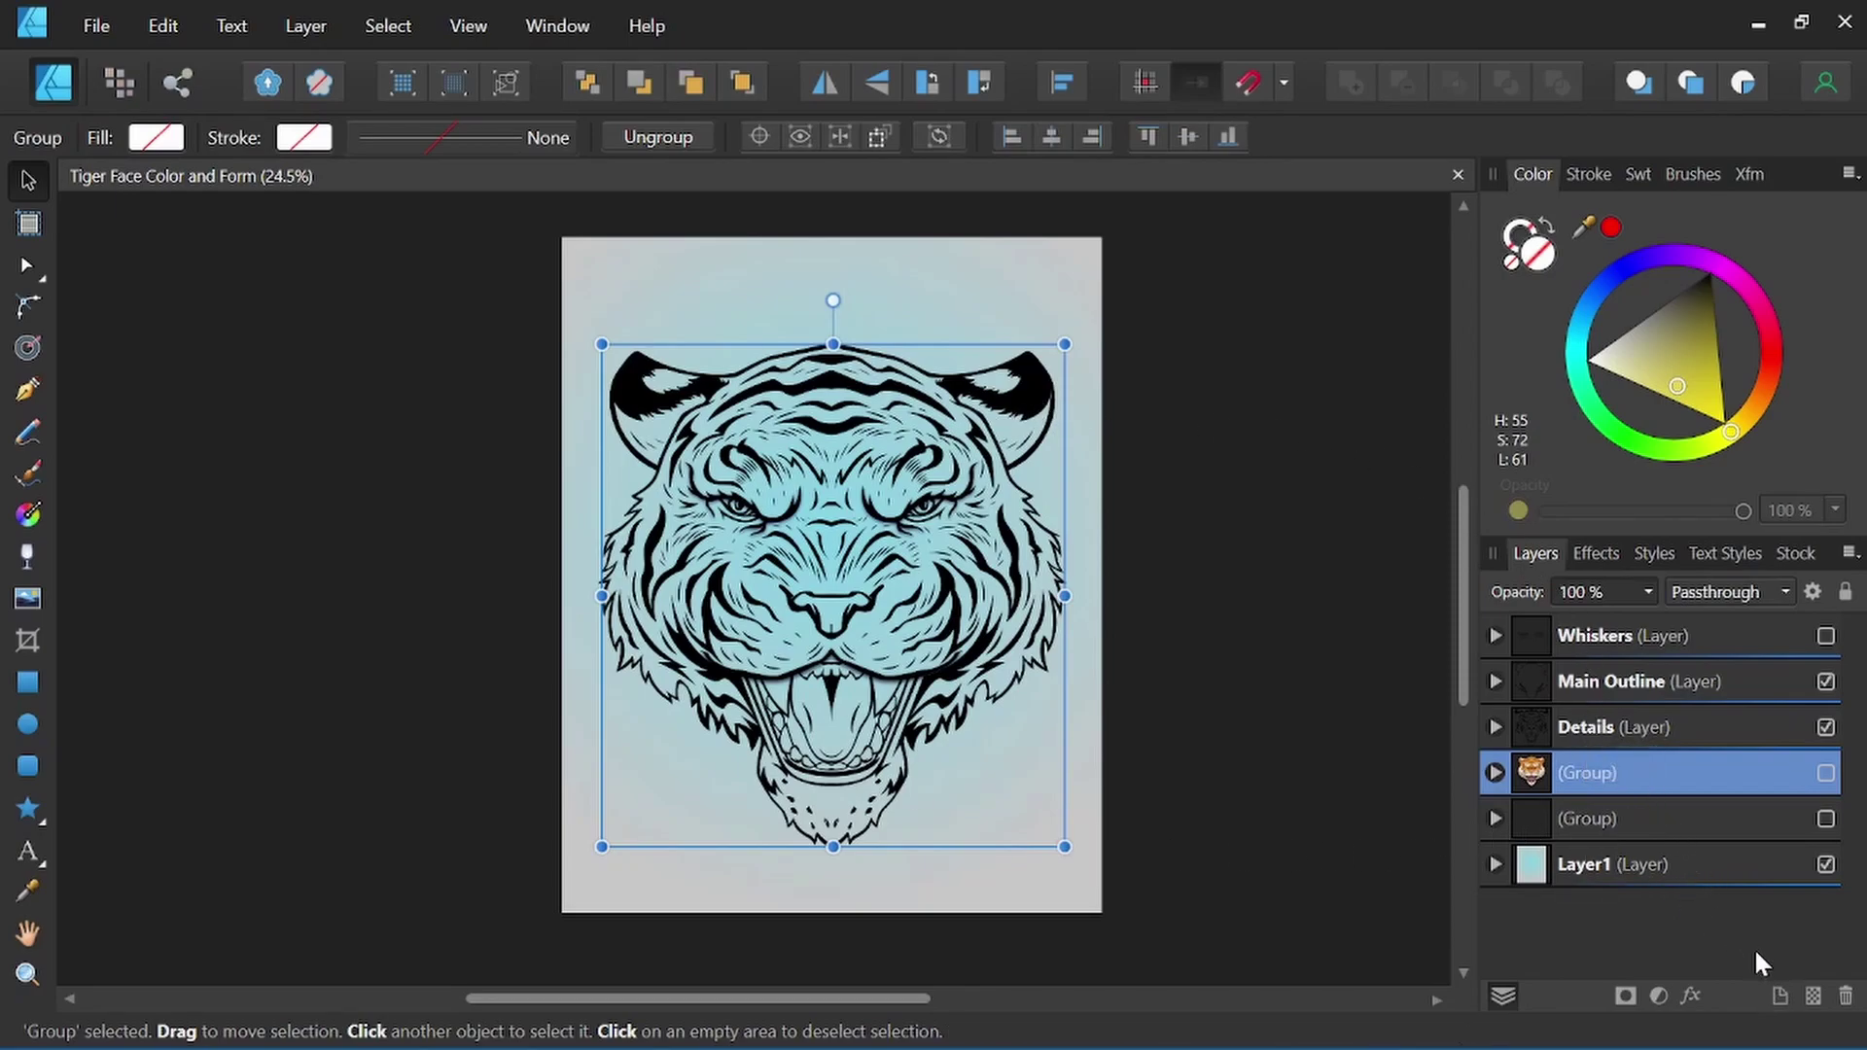
pyautogui.click(1779, 996)
pyautogui.moveTo(1595, 639); pyautogui.dragTo(1517, 797)
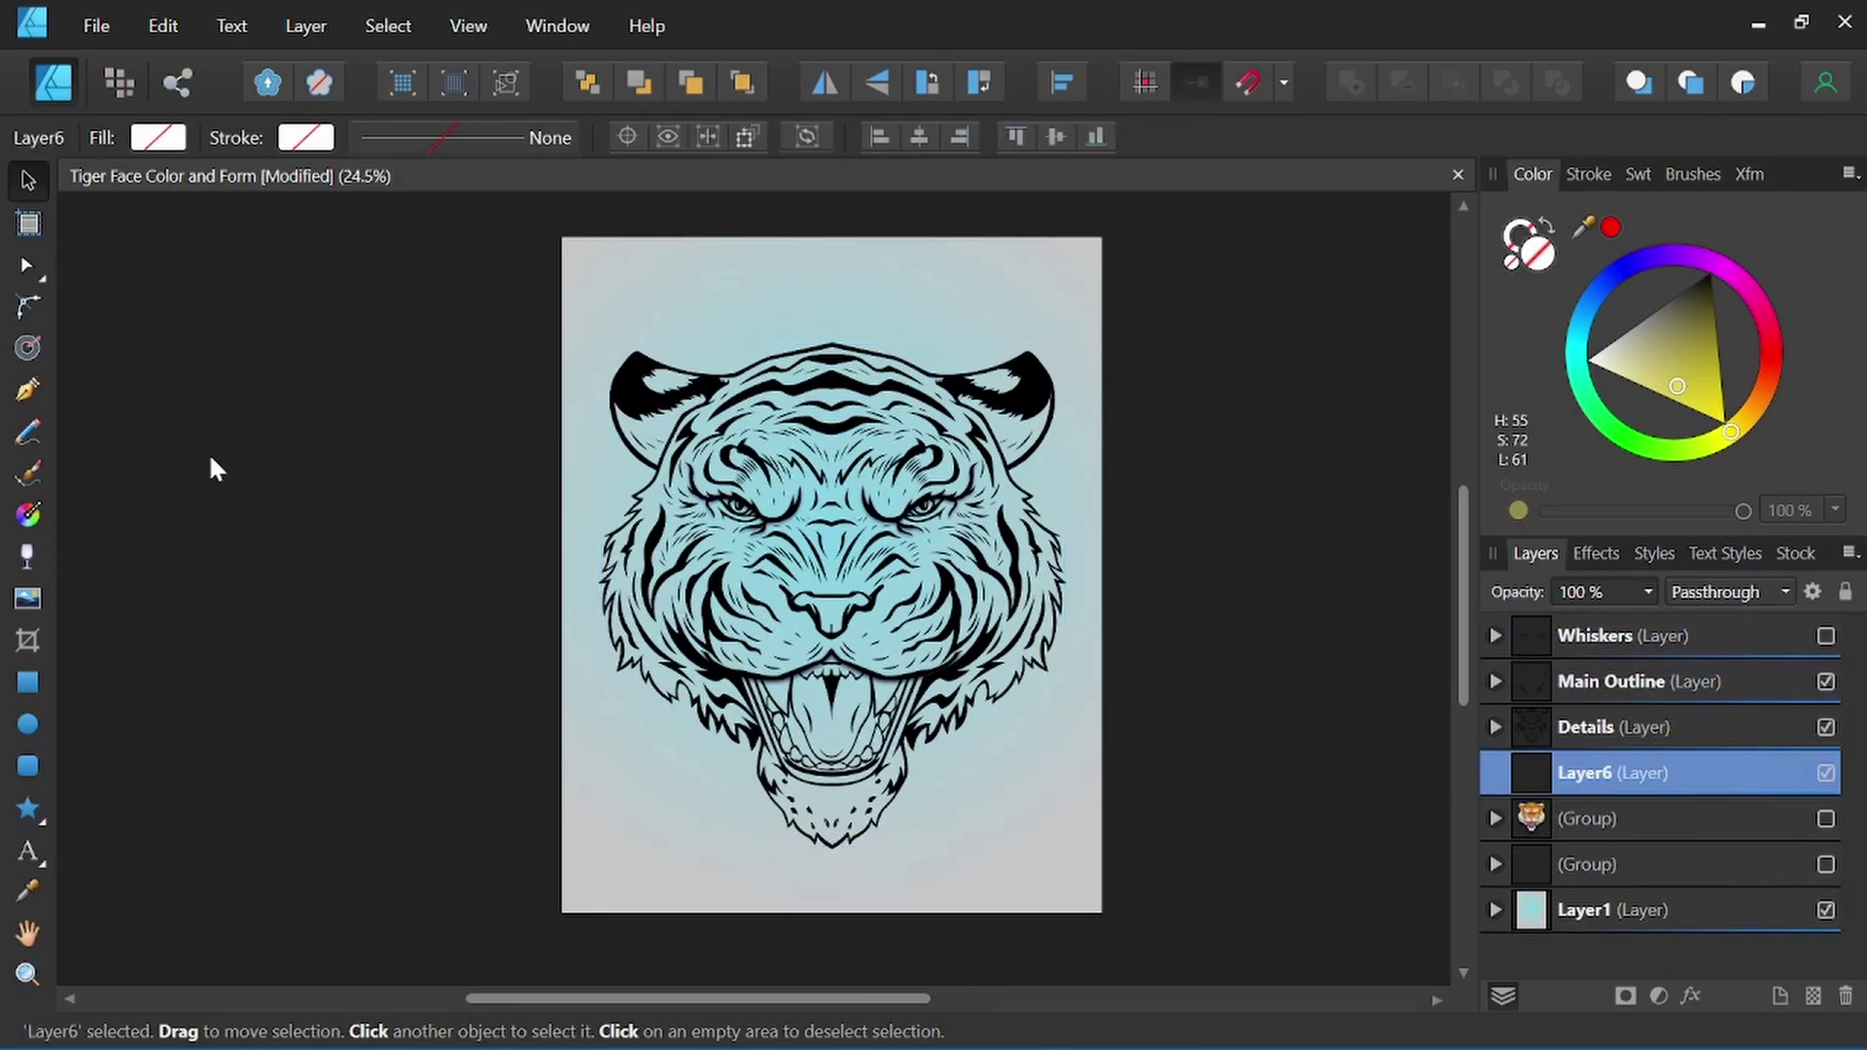
# With the Pen Tool, trace from the top of the head along the forehead and around the left ear.
pyautogui.click(26, 389)
pyautogui.scroll(5, 846, 388)
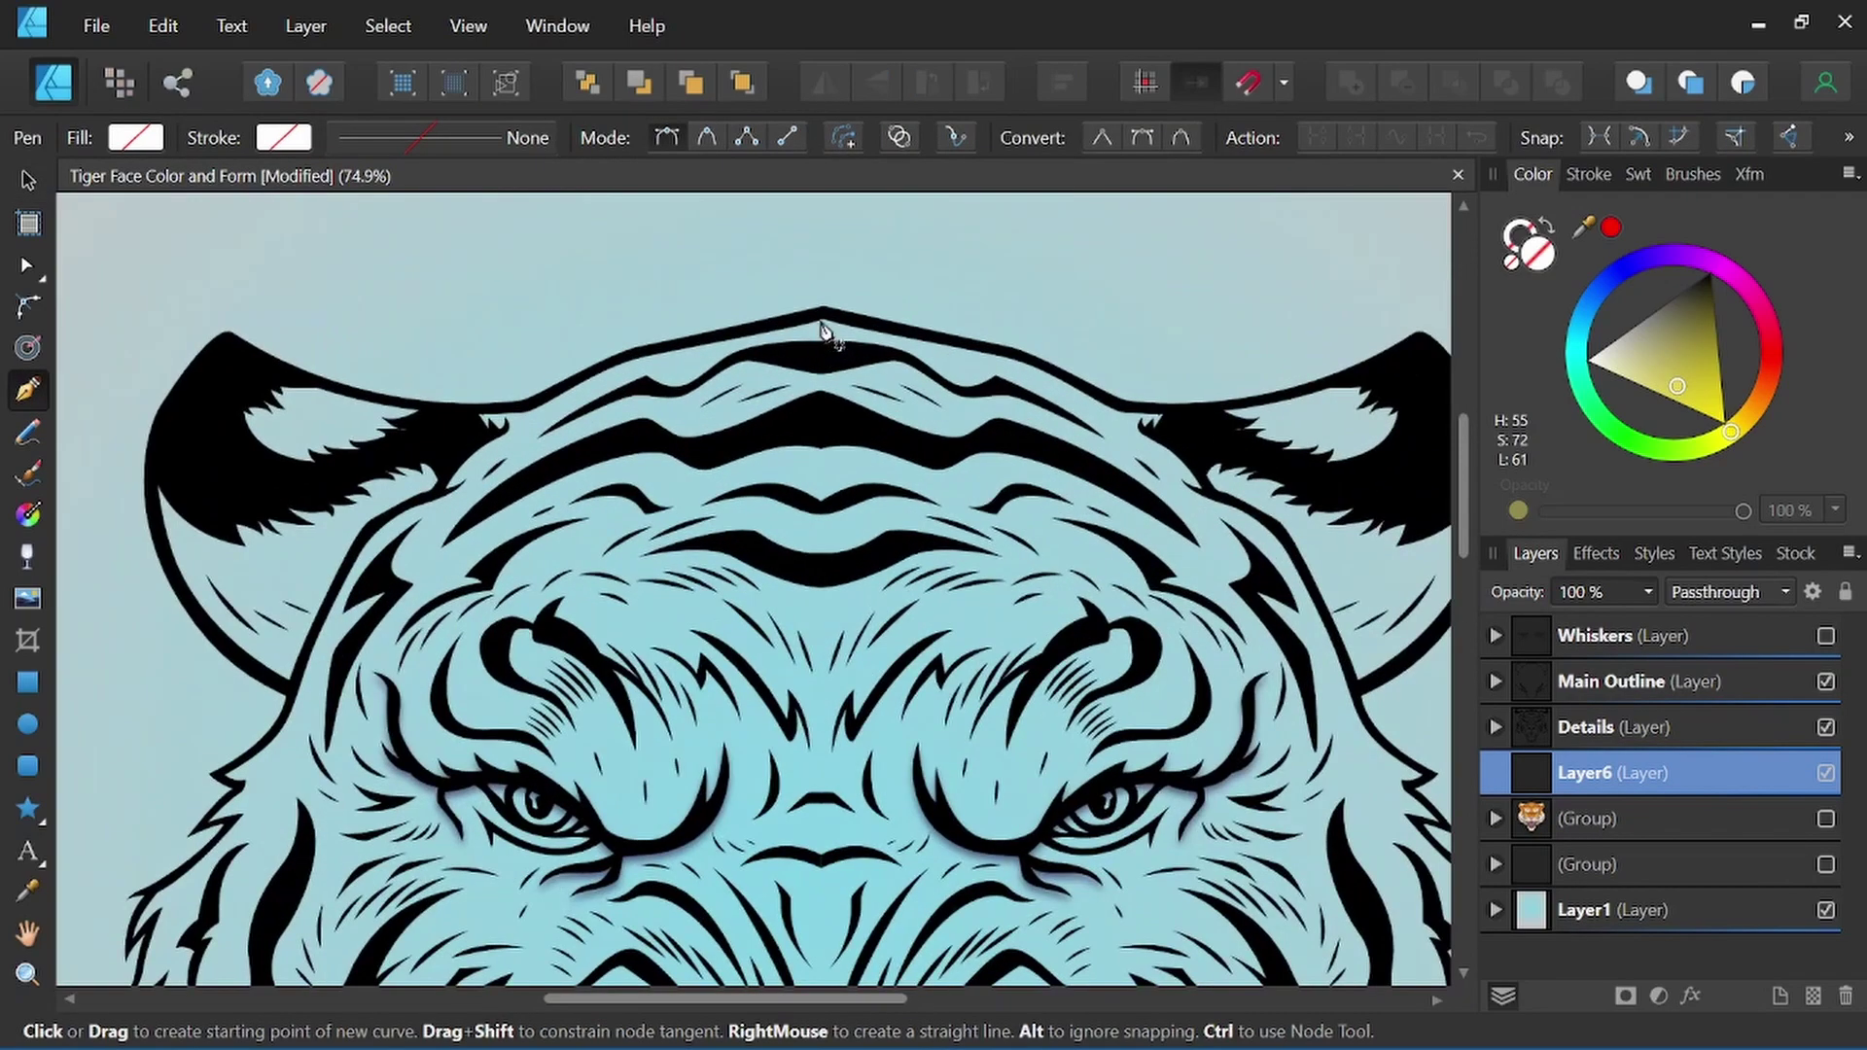
pyautogui.scroll(2, 836, 350)
pyautogui.click(820, 316)
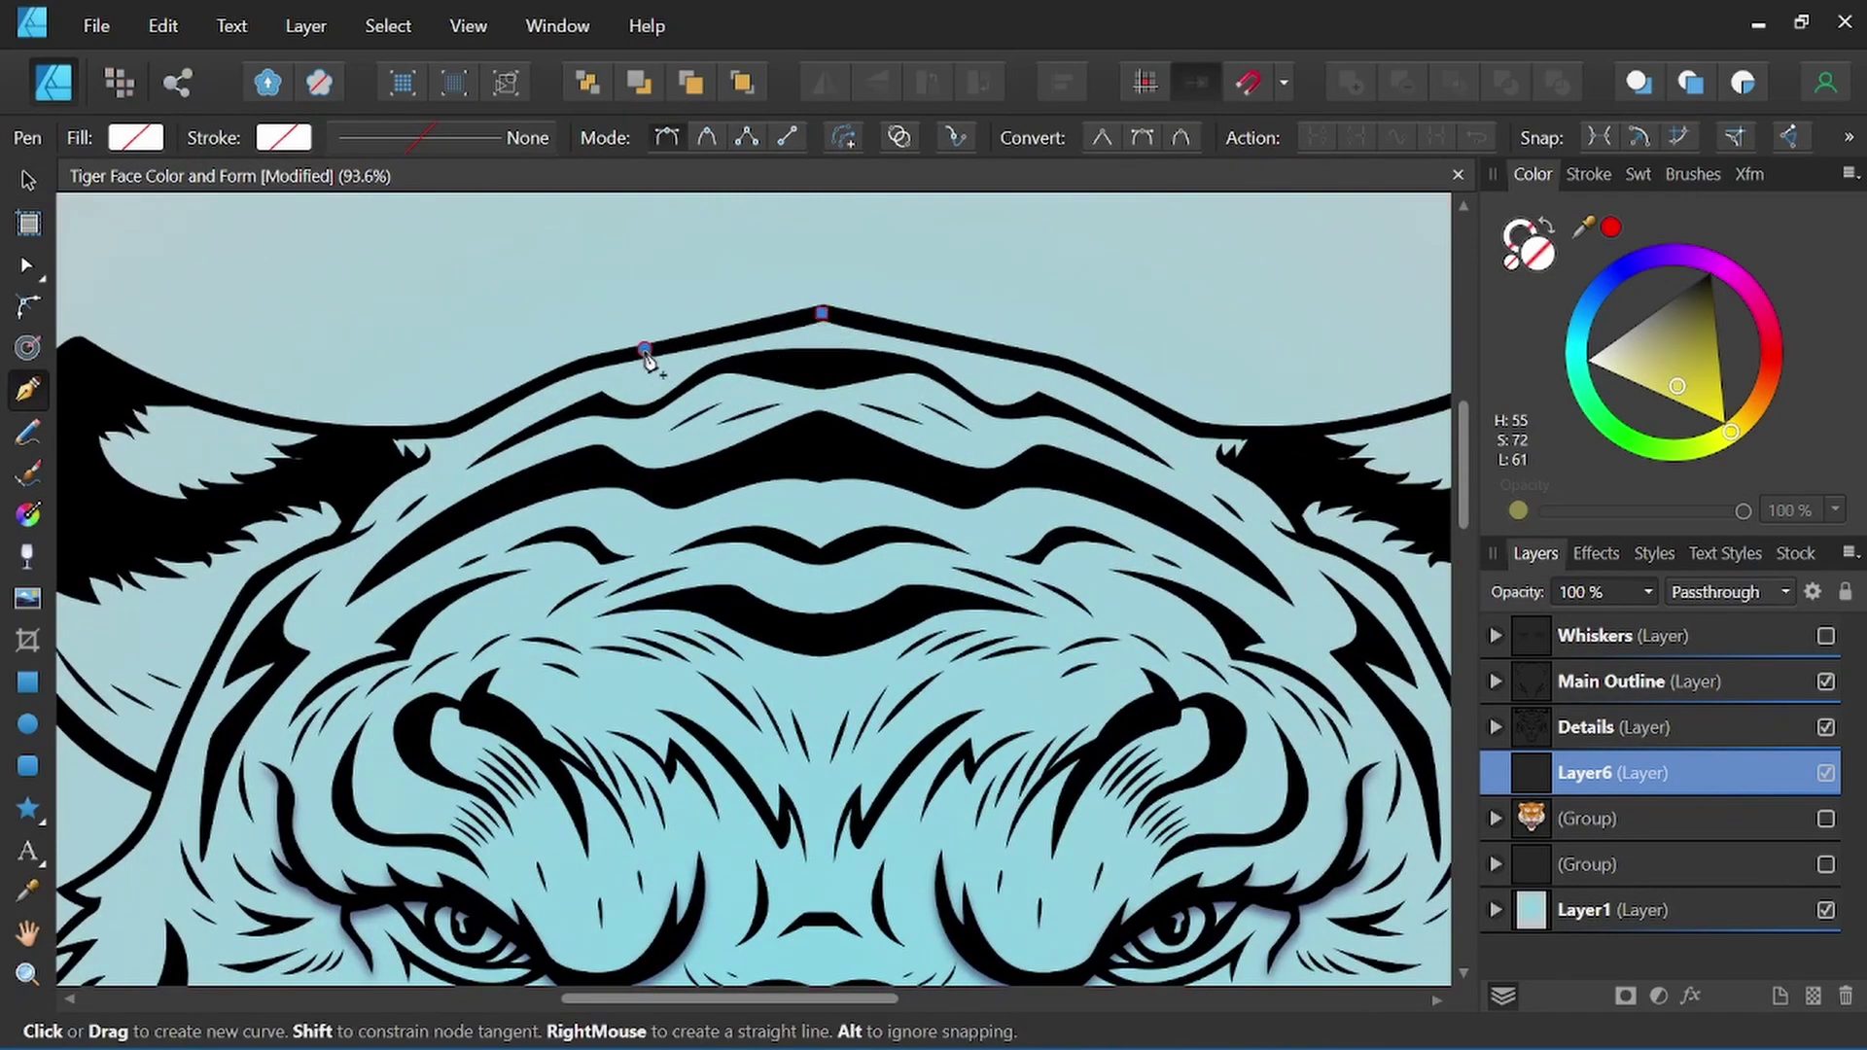
pyautogui.moveTo(646, 357); pyautogui.dragTo(558, 391)
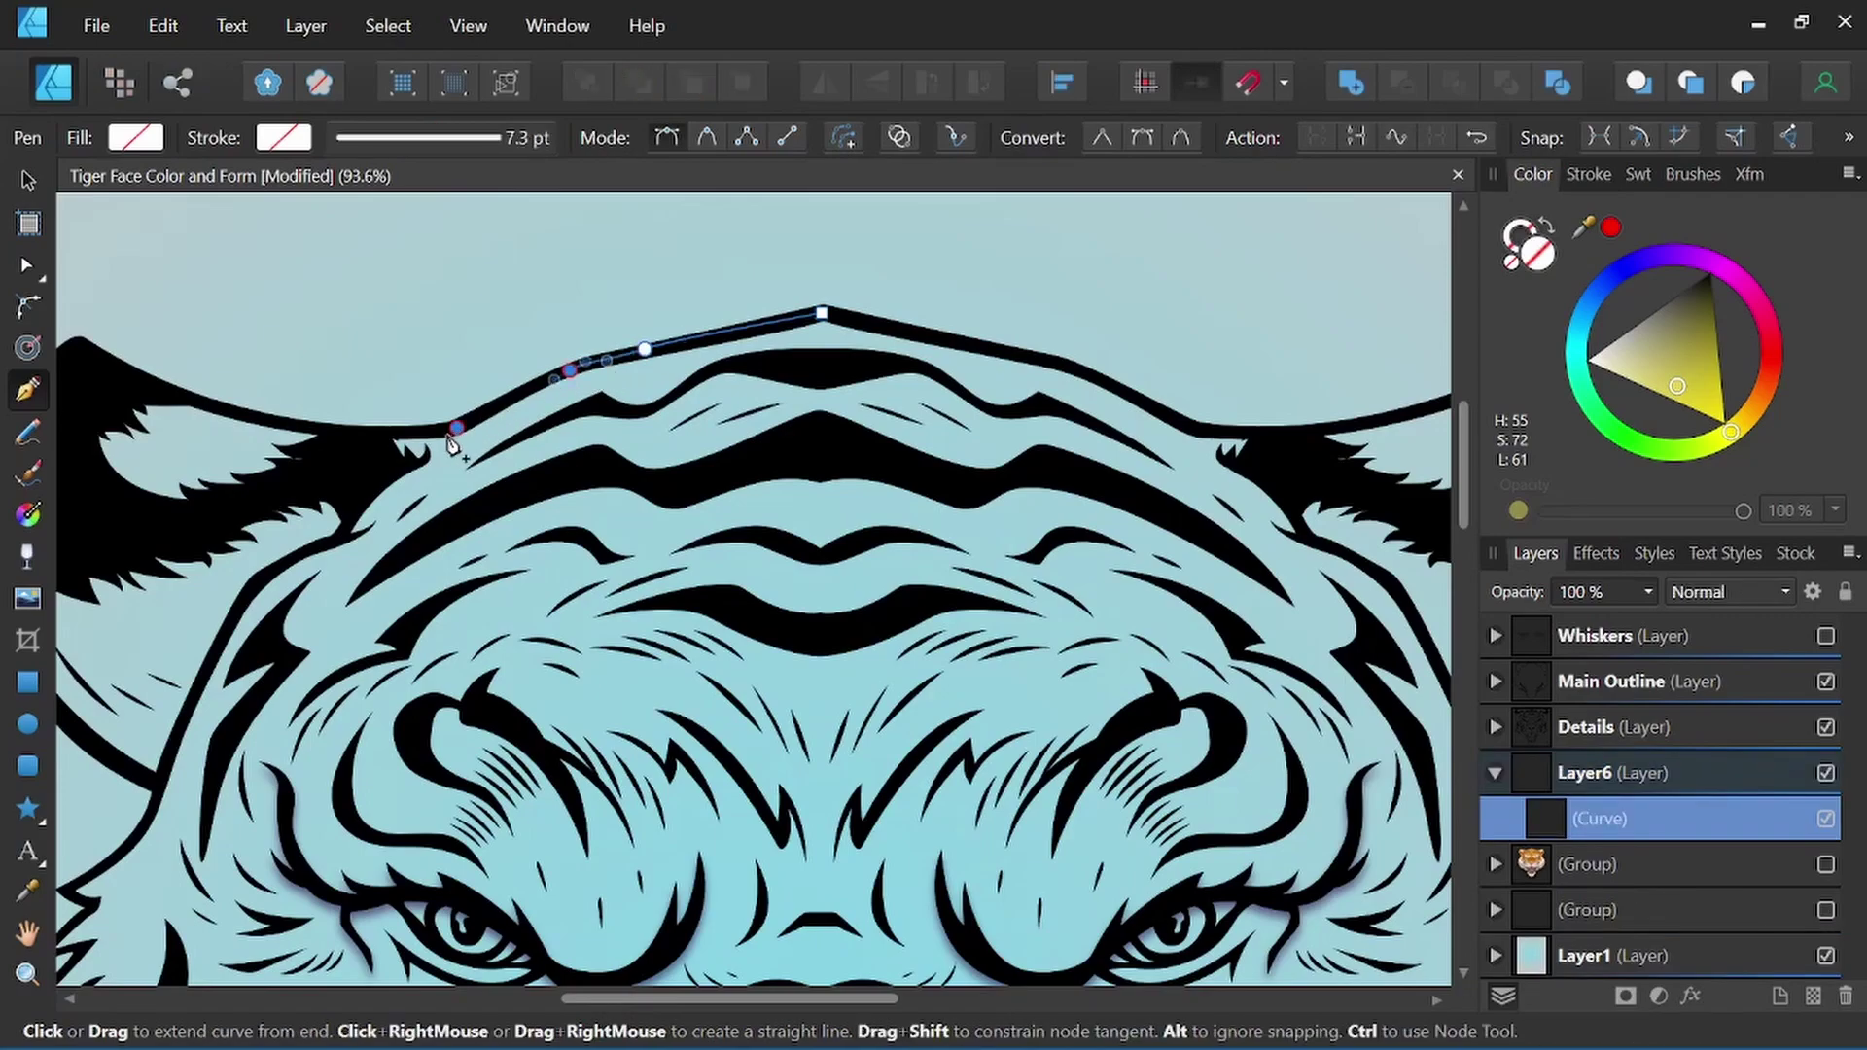
pyautogui.moveTo(452, 439)
pyautogui.mouseDown()
pyautogui.moveTo(438, 452)
pyautogui.moveTo(866, 455)
pyautogui.moveTo(708, 376)
pyautogui.mouseUp()
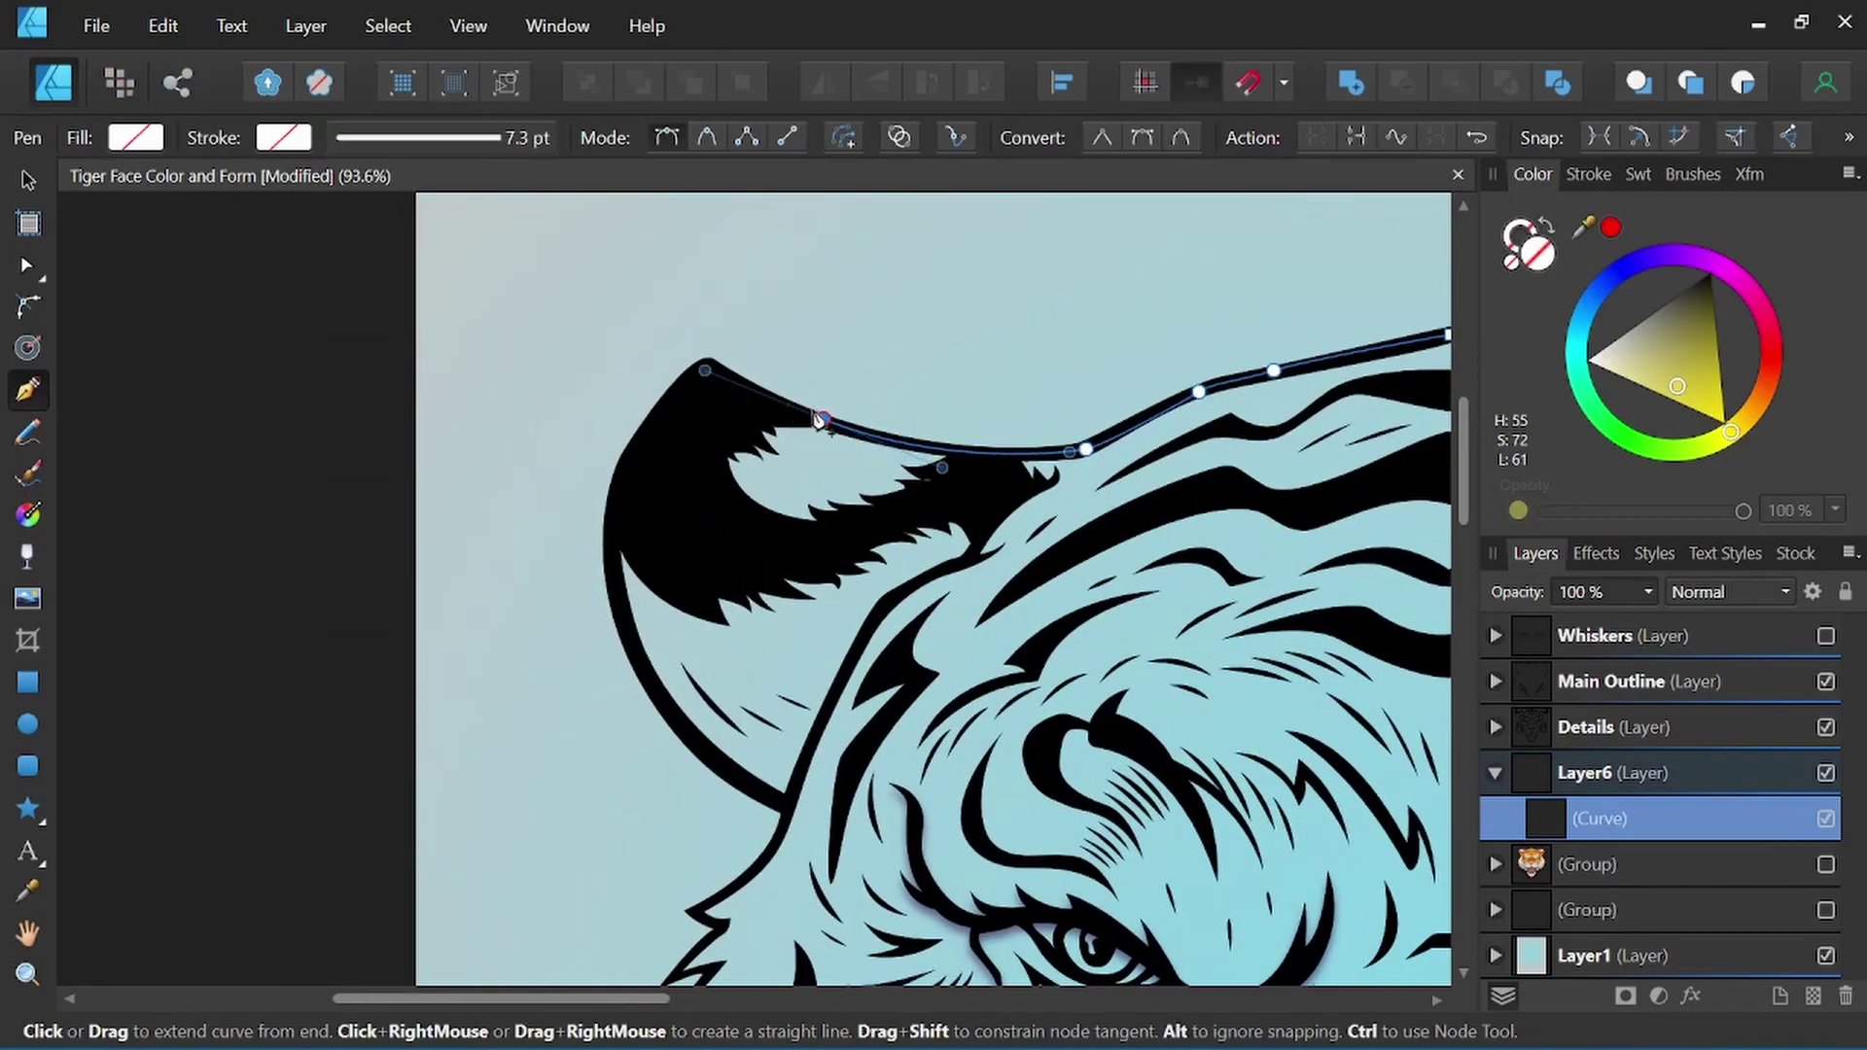
pyautogui.click(709, 373)
pyautogui.moveTo(624, 472); pyautogui.dragTo(619, 526)
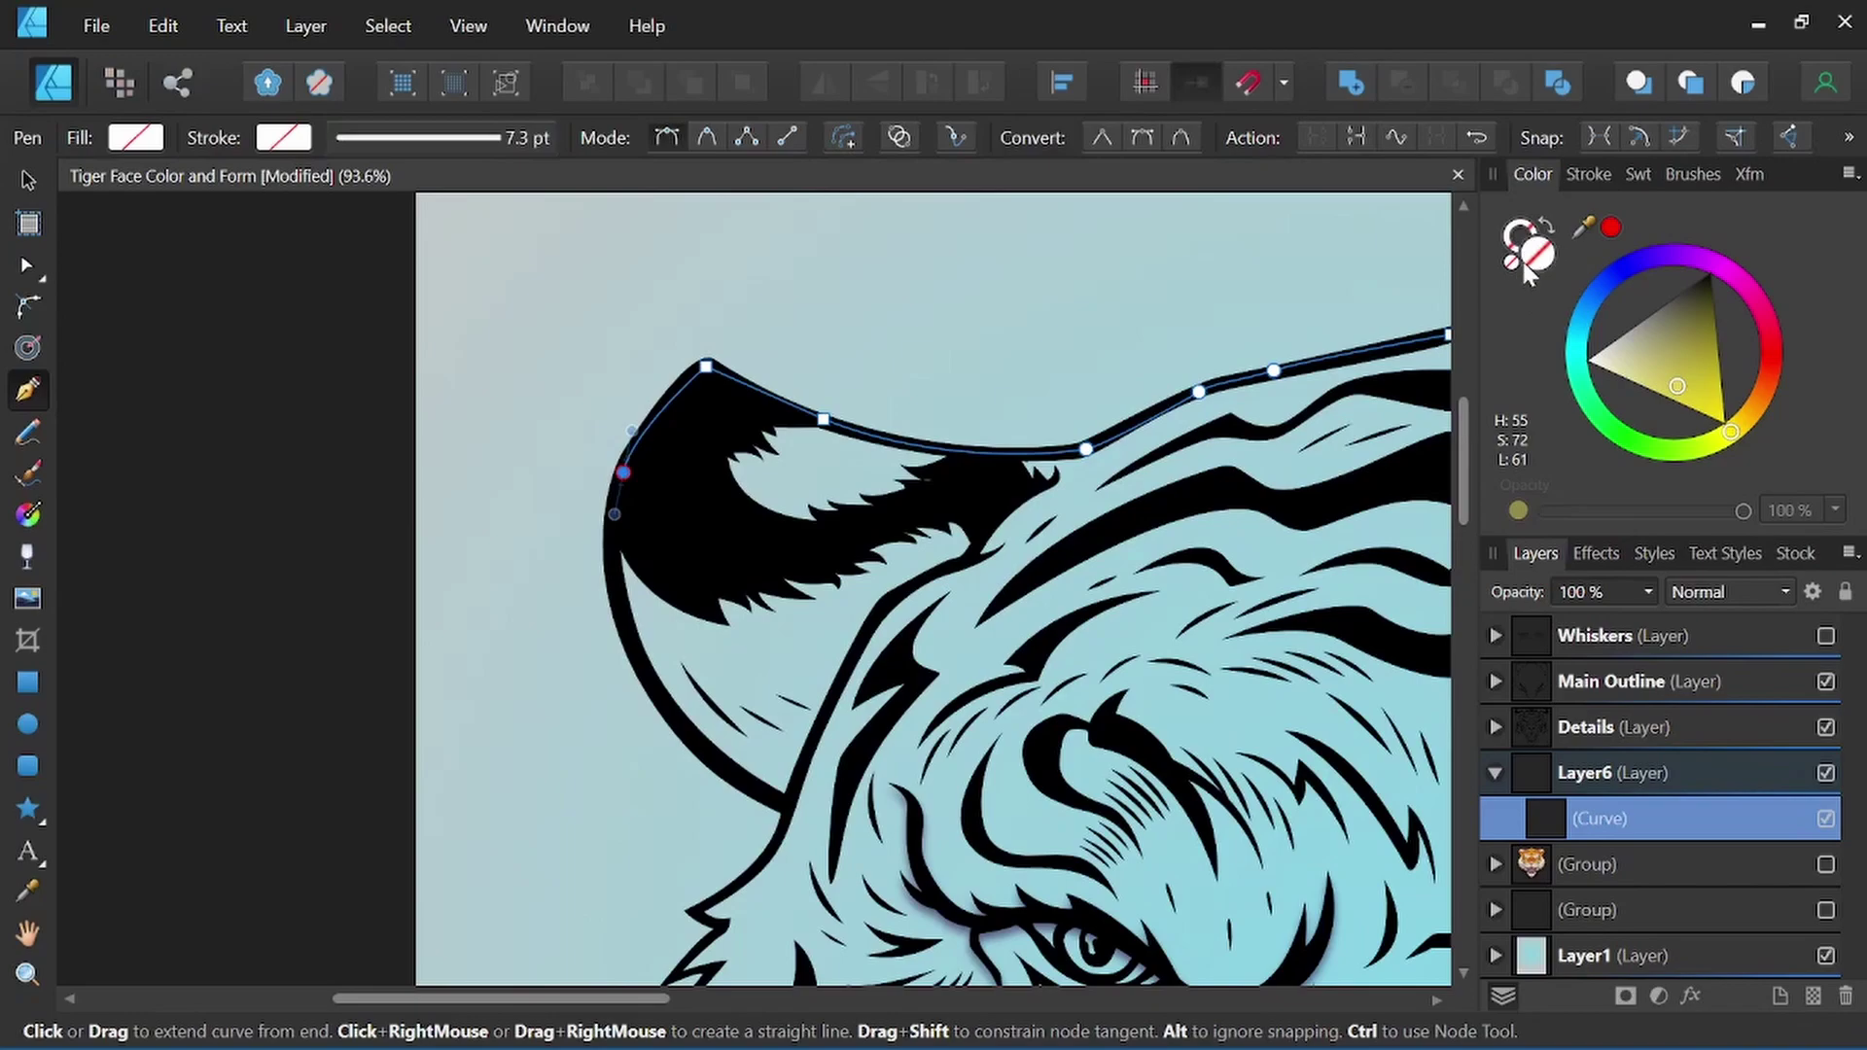
pyautogui.press('space')
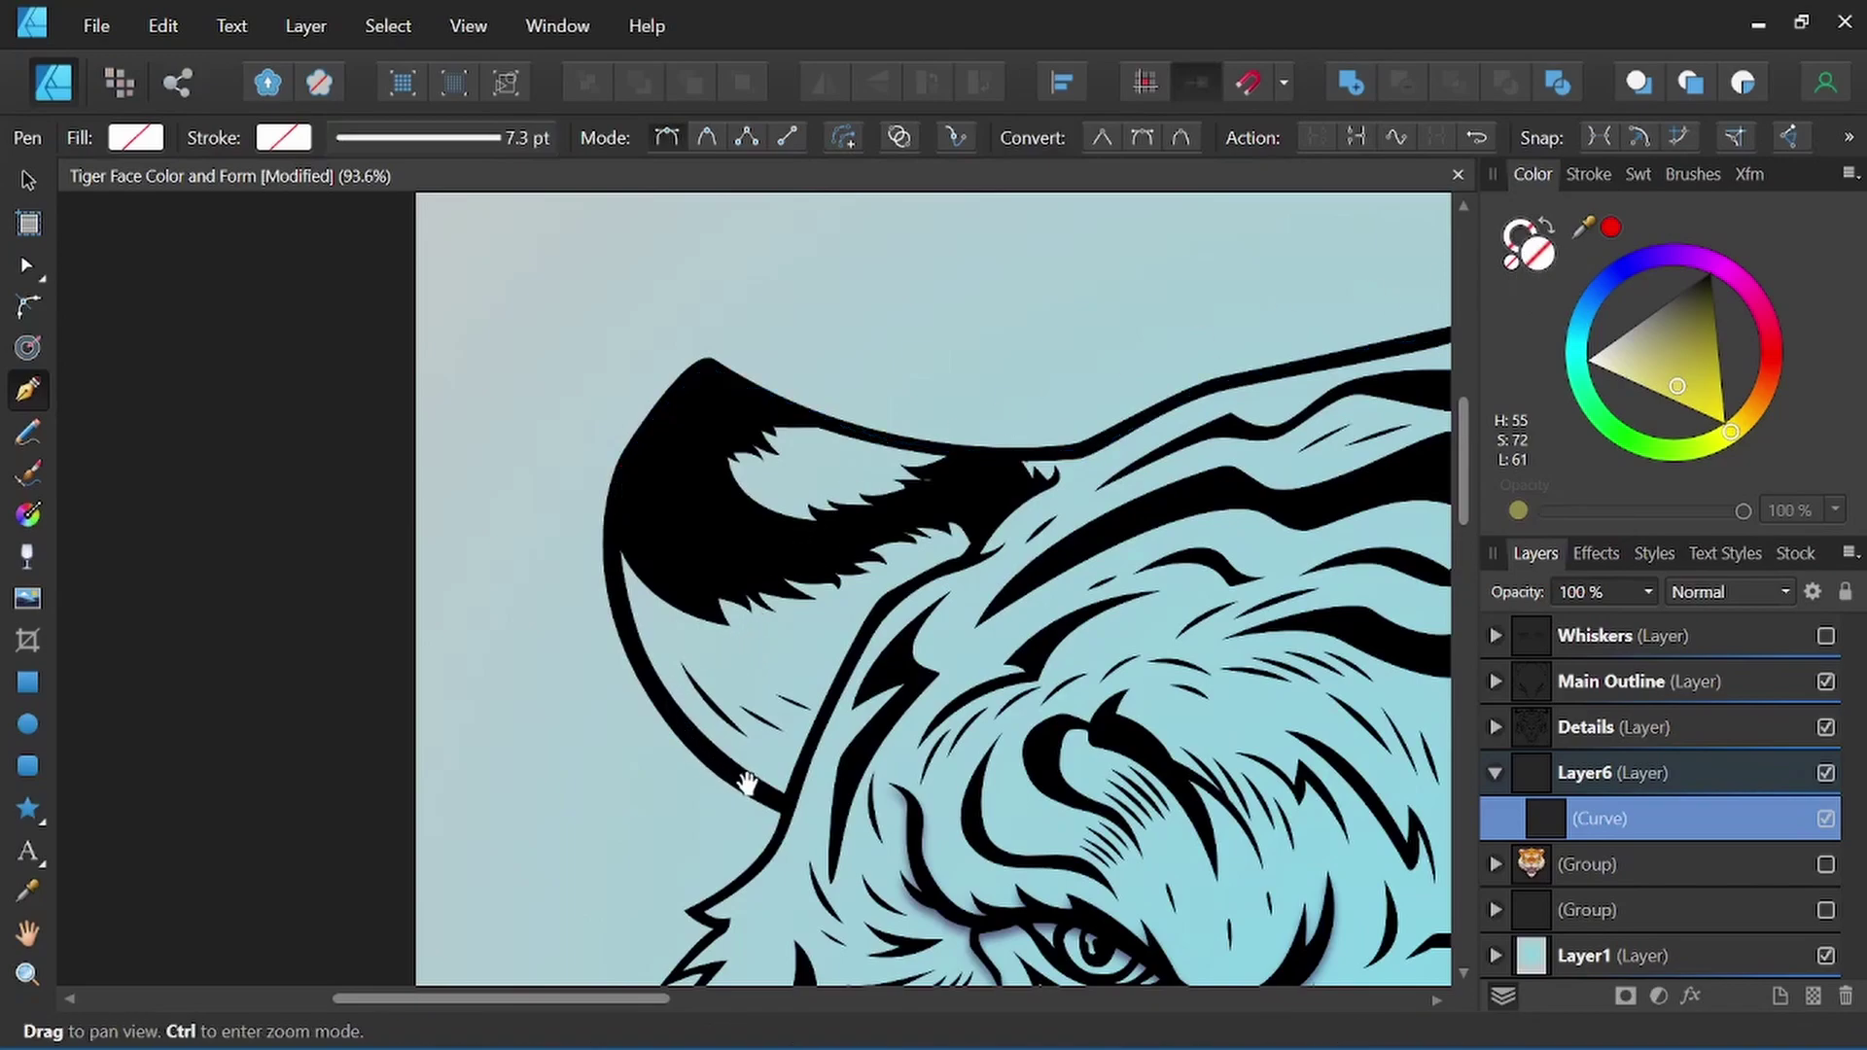
pyautogui.moveTo(689, 747)
pyautogui.mouseDown()
pyautogui.moveTo(642, 682)
pyautogui.moveTo(853, 762)
pyautogui.mouseUp()
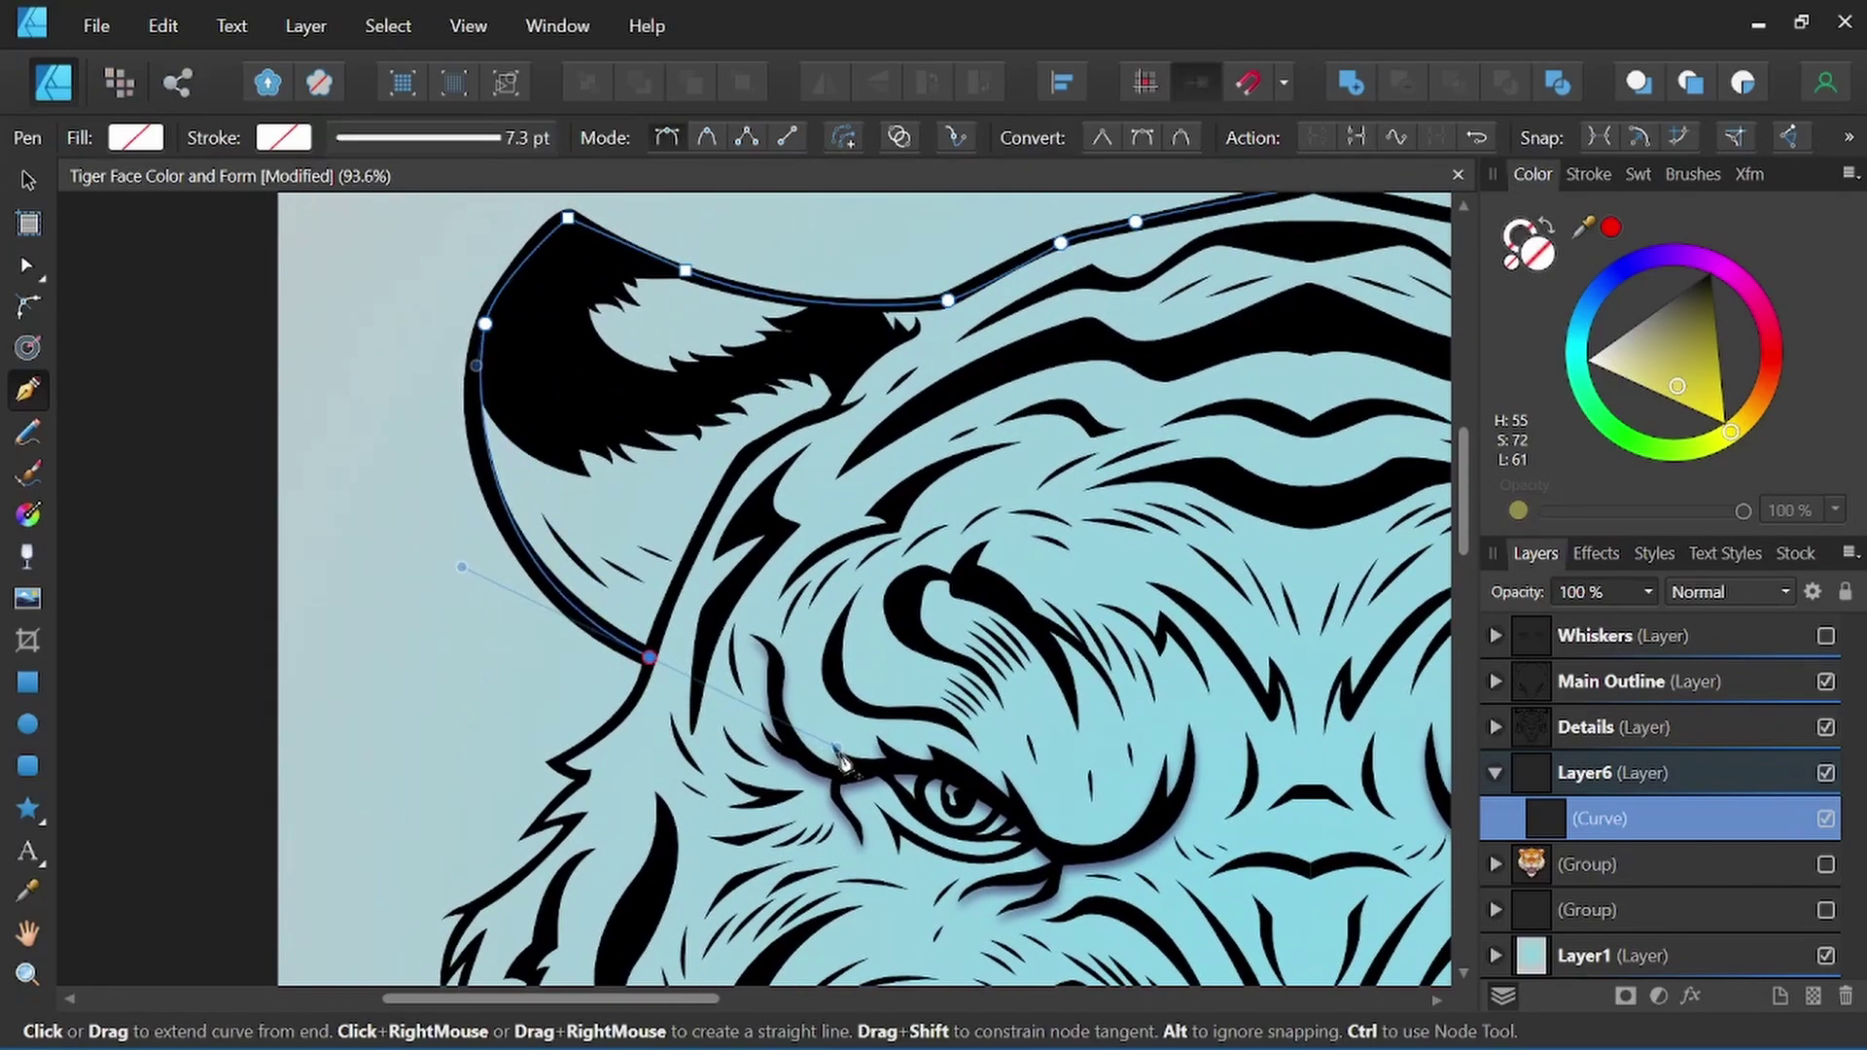
pyautogui.click(649, 657)
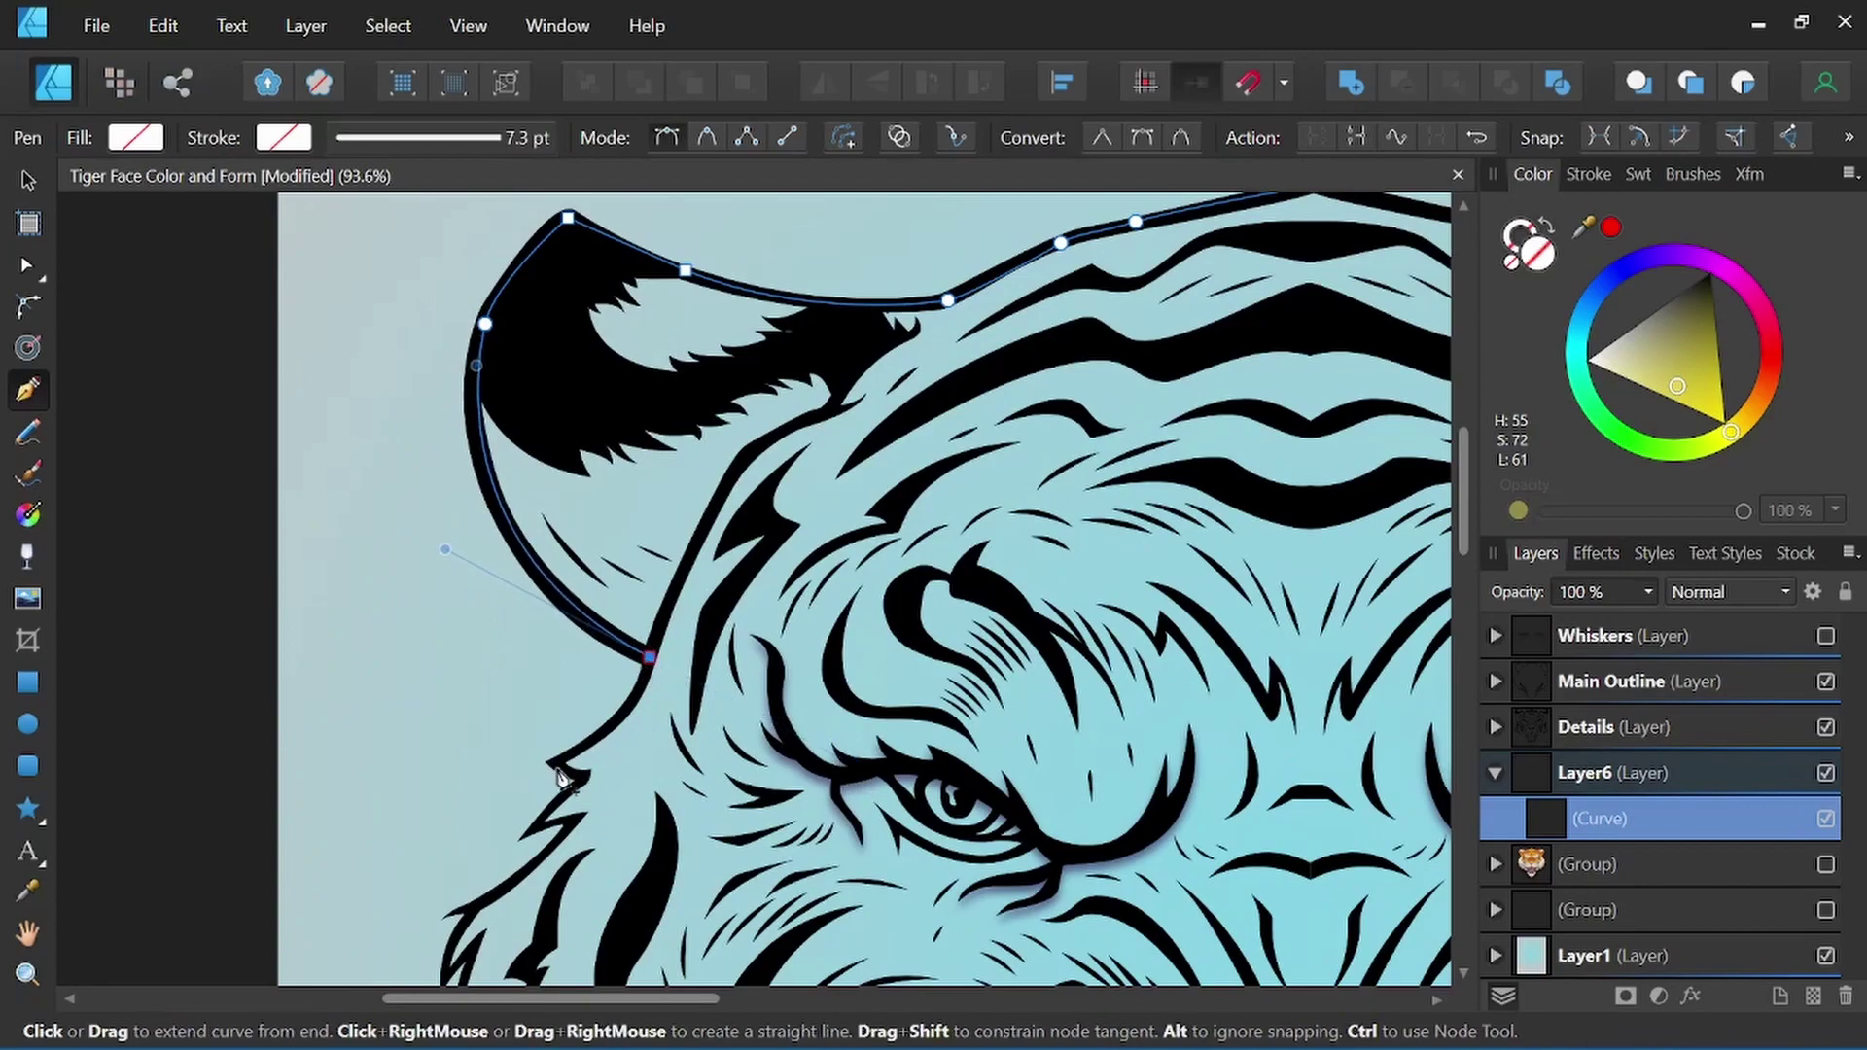
# Continue the path down the upper cheek fur, sharpening nodes at each spike and notch.
pyautogui.press('space')
pyautogui.moveTo(564, 778); pyautogui.dragTo(637, 584)
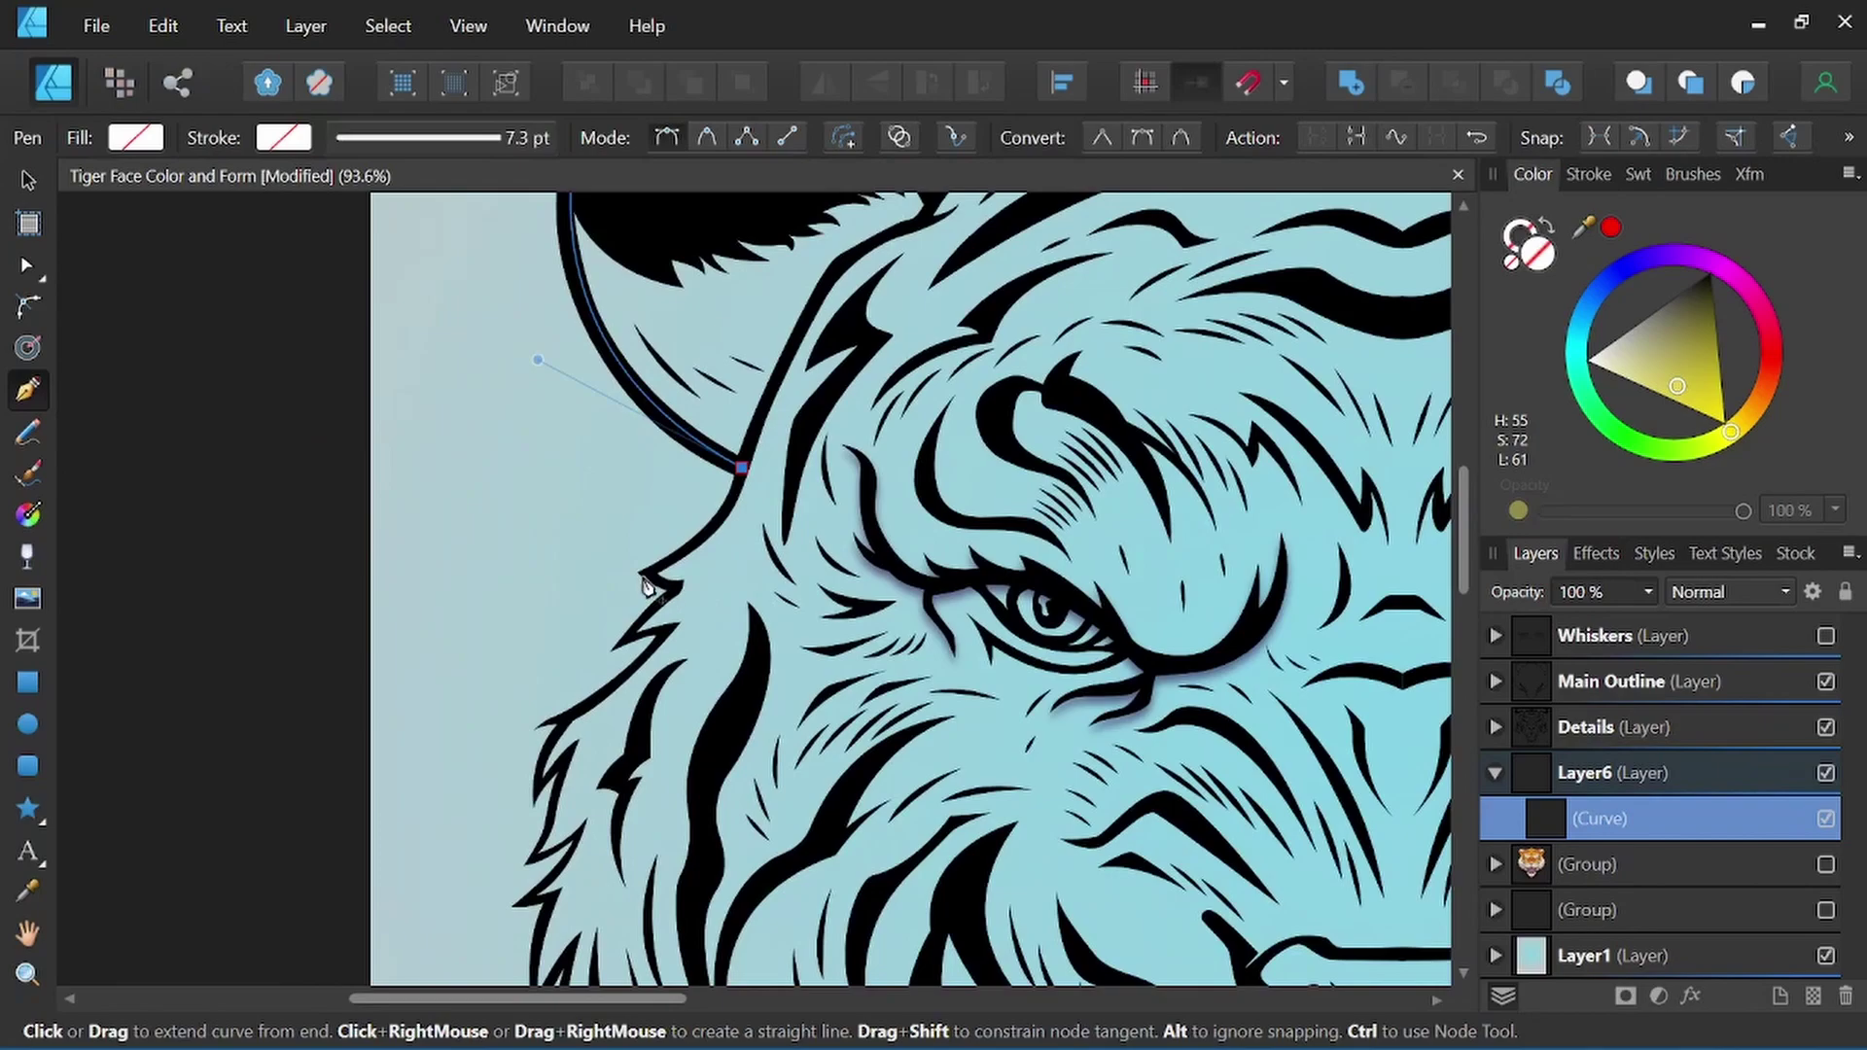
pyautogui.scroll(1, 644, 581)
pyautogui.scroll(1, 642, 581)
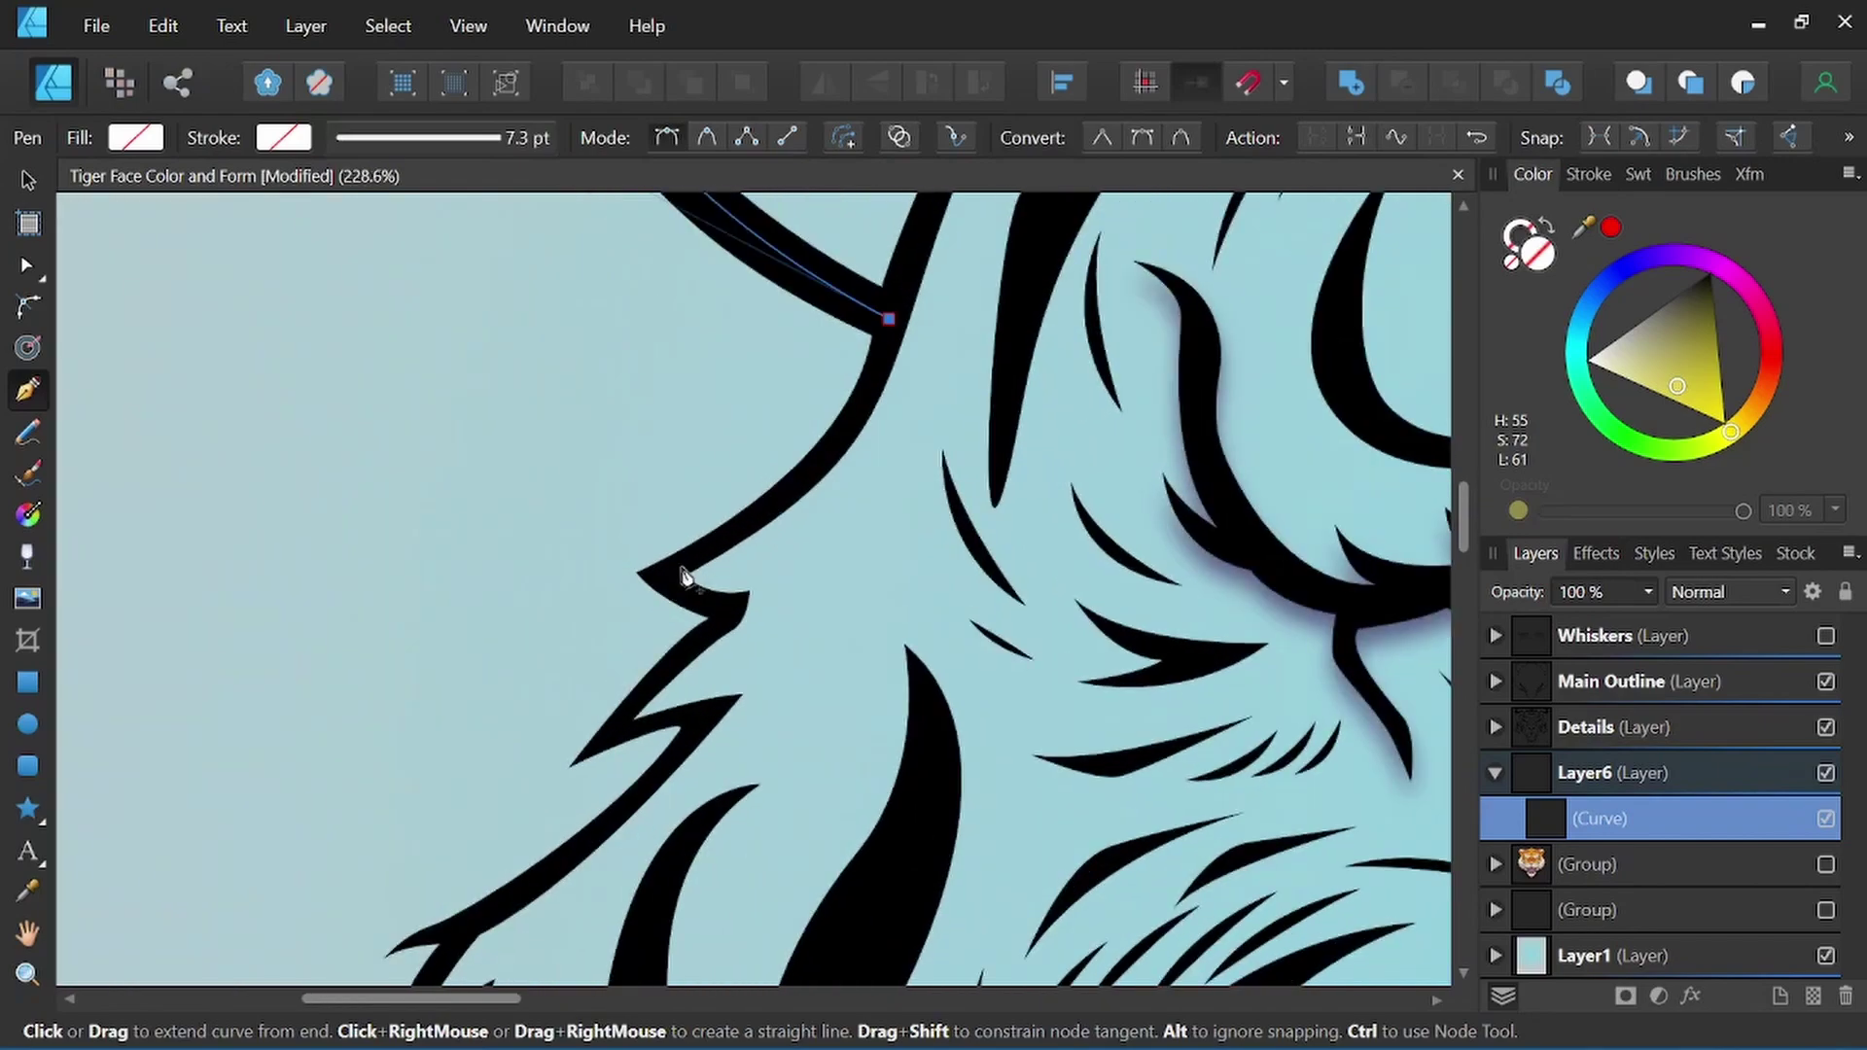
pyautogui.moveTo(664, 579); pyautogui.dragTo(496, 639)
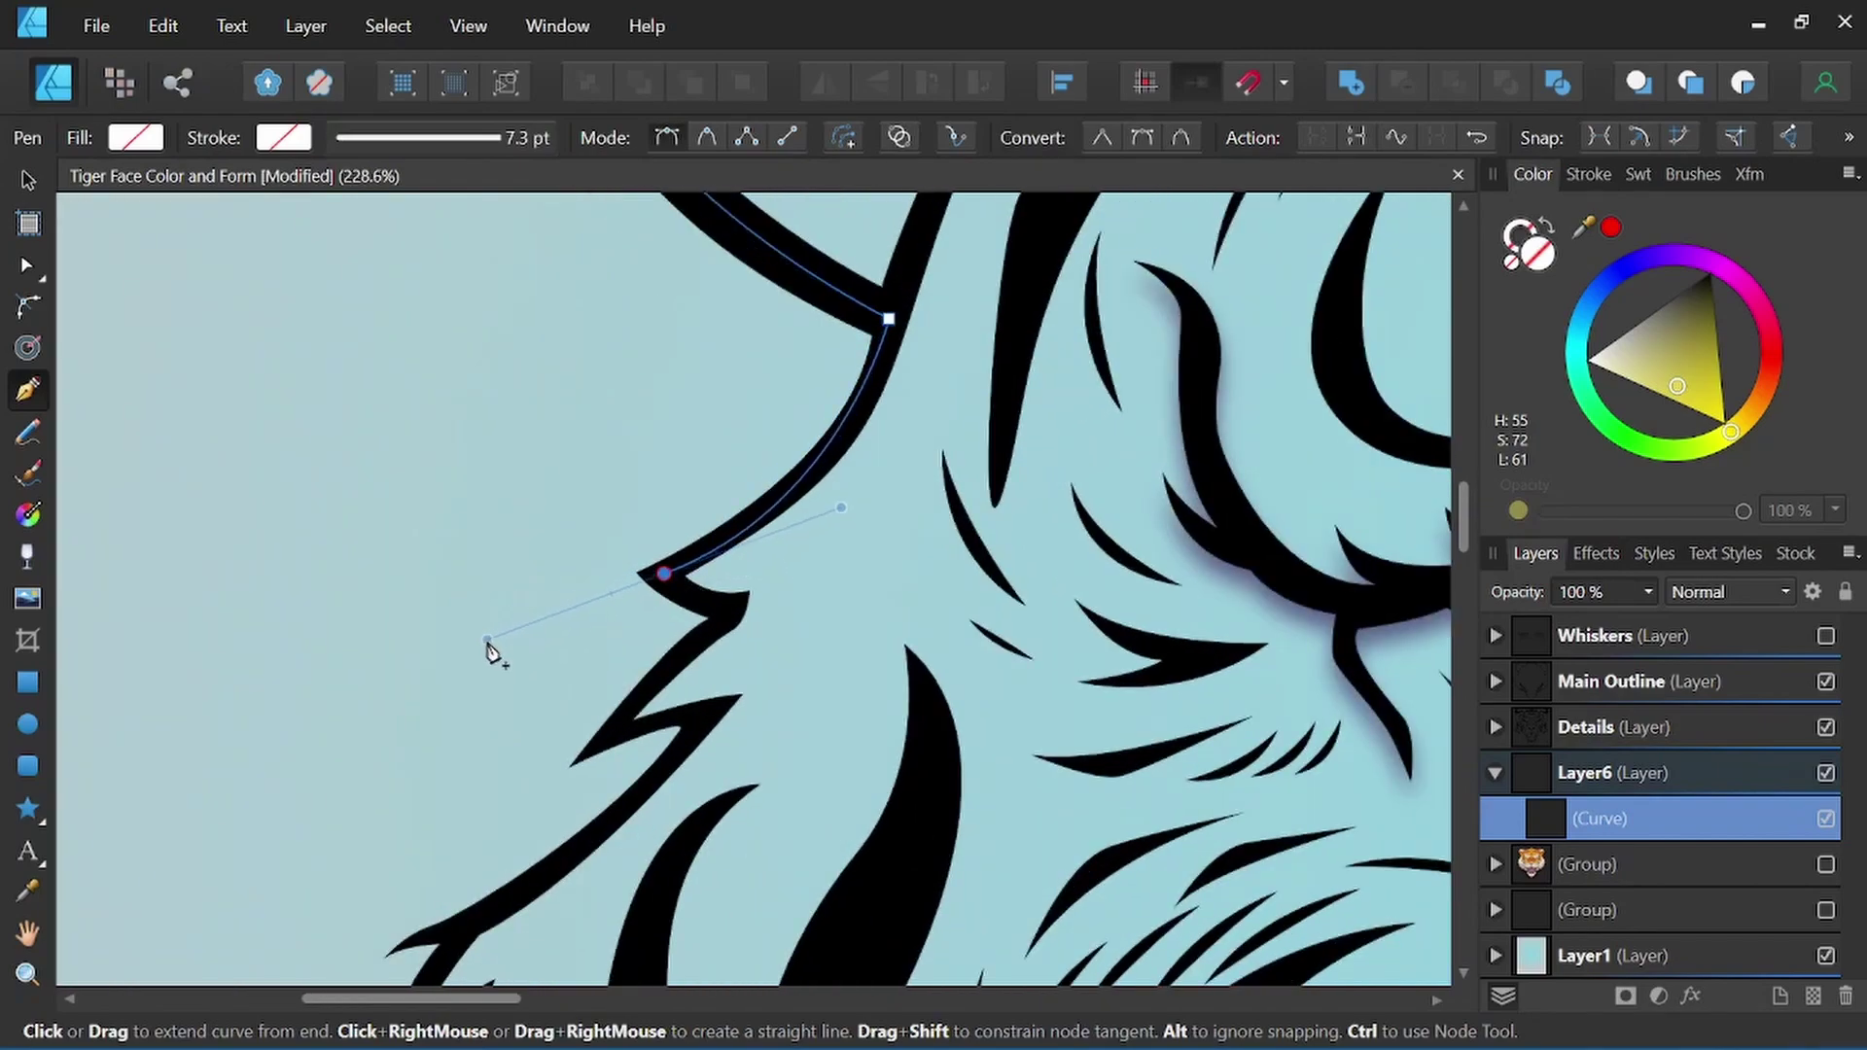
pyautogui.click(665, 577)
pyautogui.moveTo(731, 610); pyautogui.dragTo(796, 613)
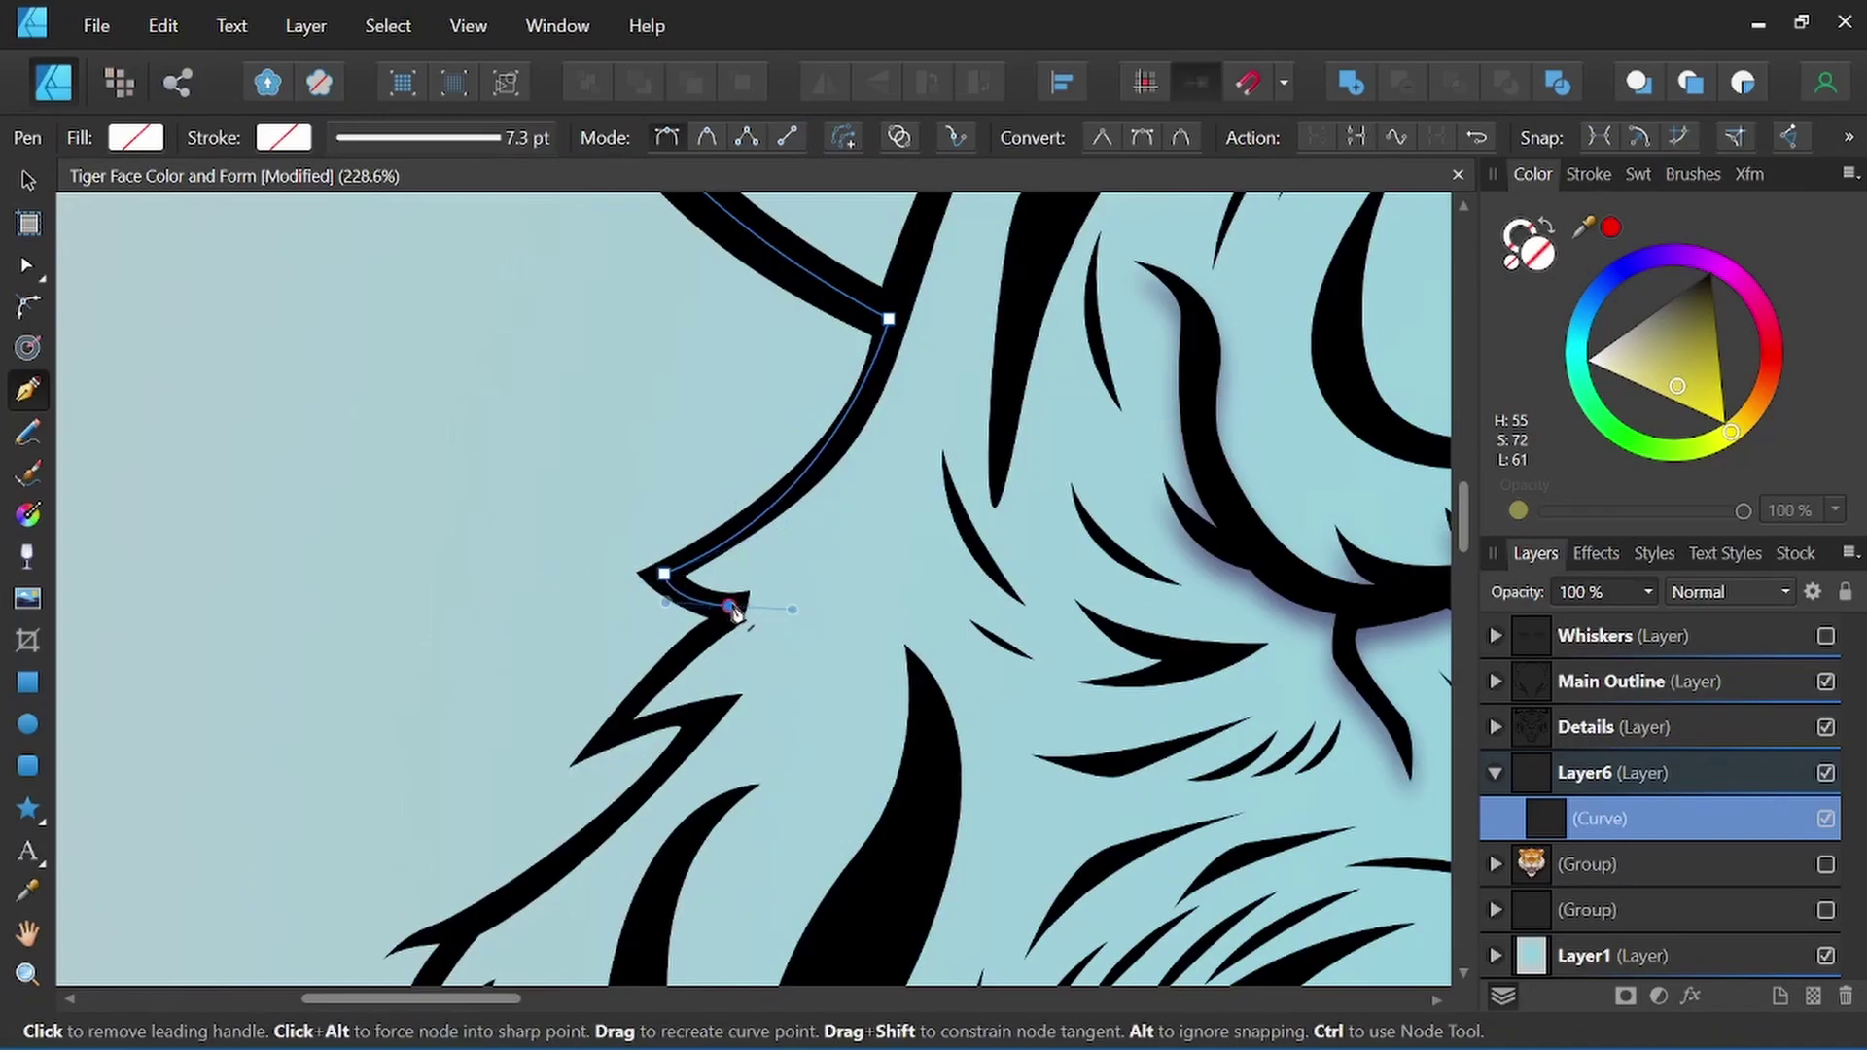
pyautogui.click(737, 613)
pyautogui.moveTo(613, 734); pyautogui.dragTo(580, 811)
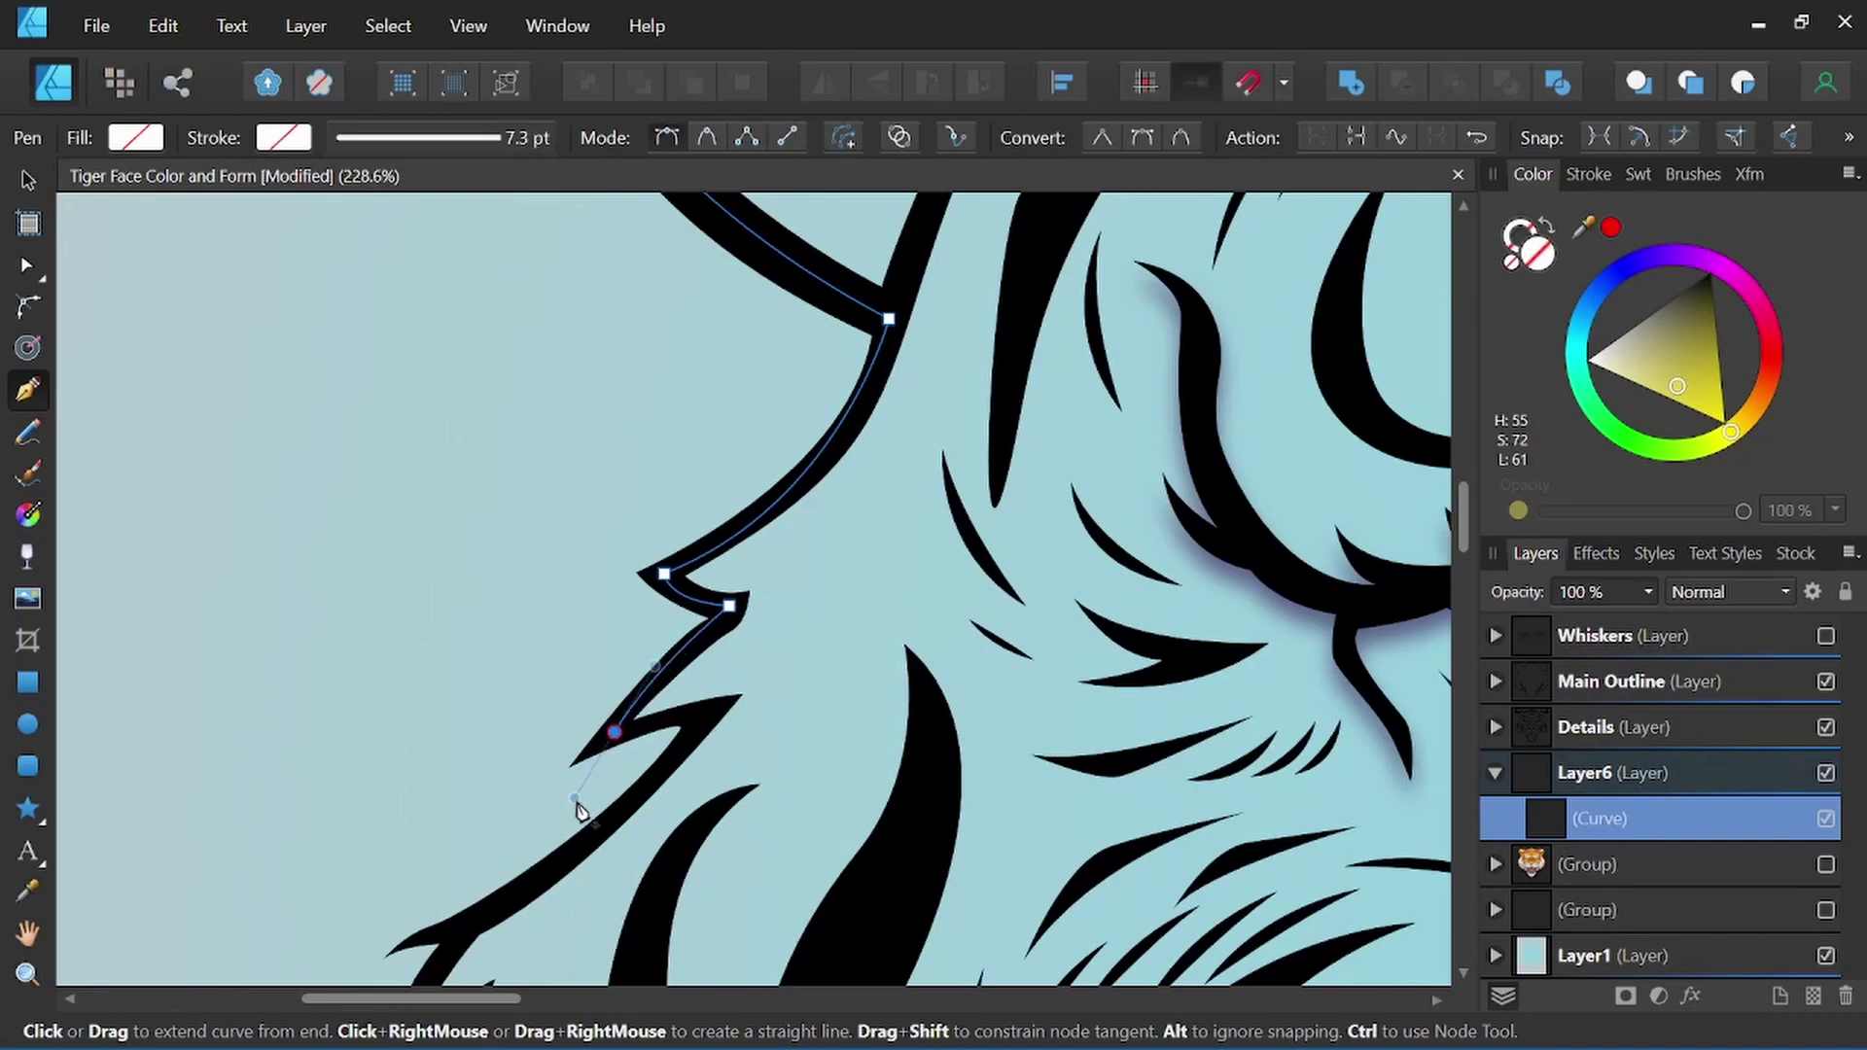
pyautogui.click(613, 732)
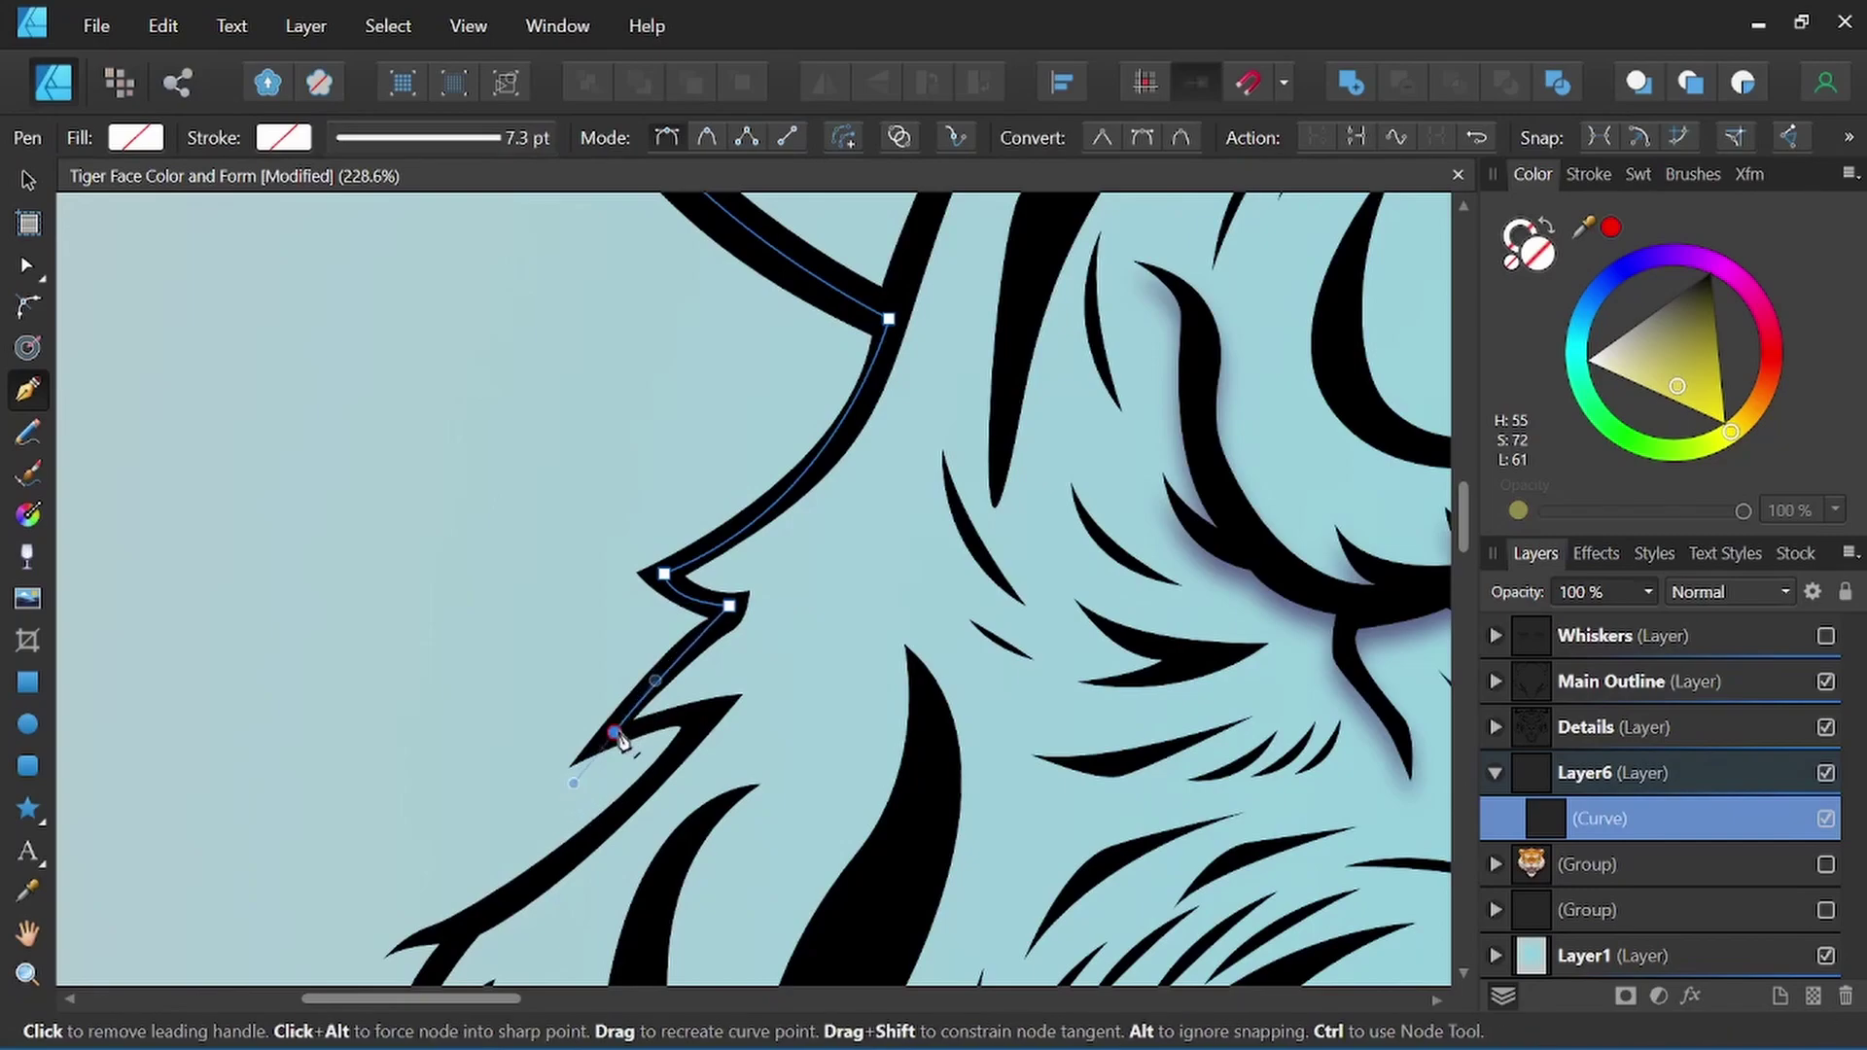
pyautogui.click(710, 718)
pyautogui.scroll(-3, 715, 722)
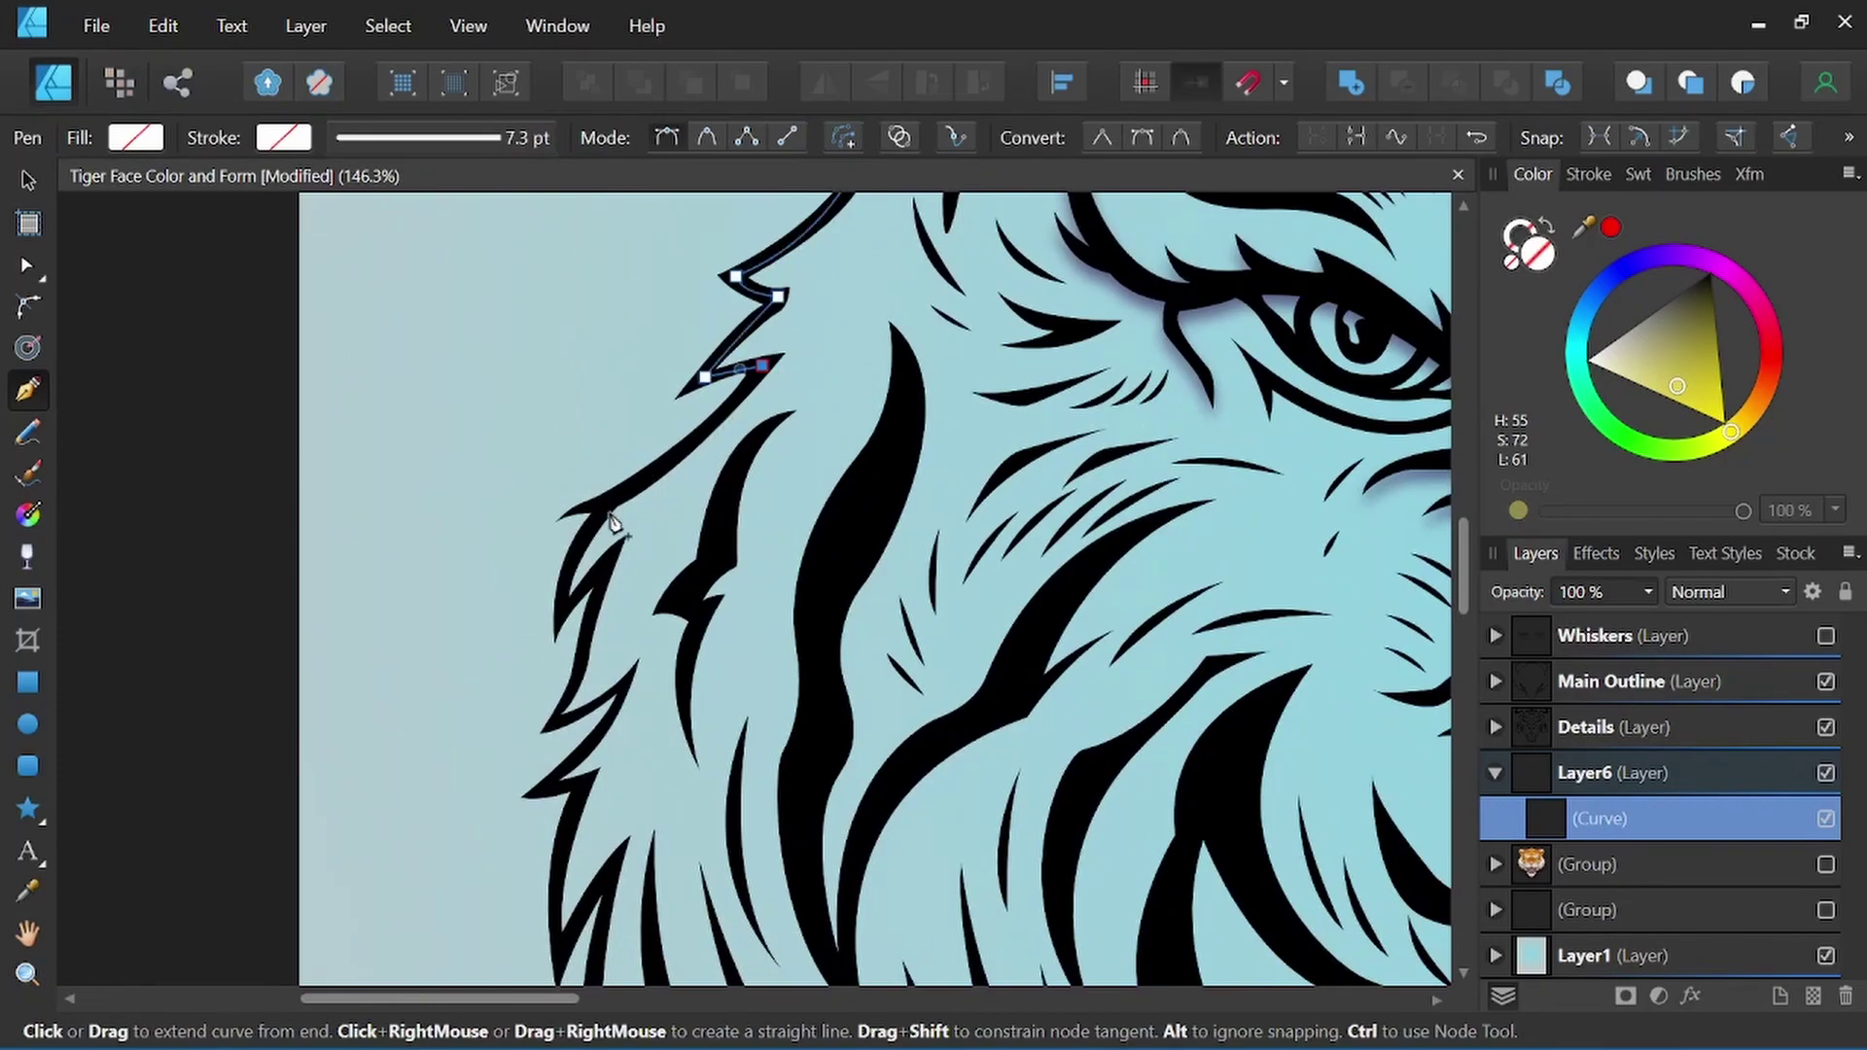
pyautogui.moveTo(609, 508); pyautogui.dragTo(569, 526)
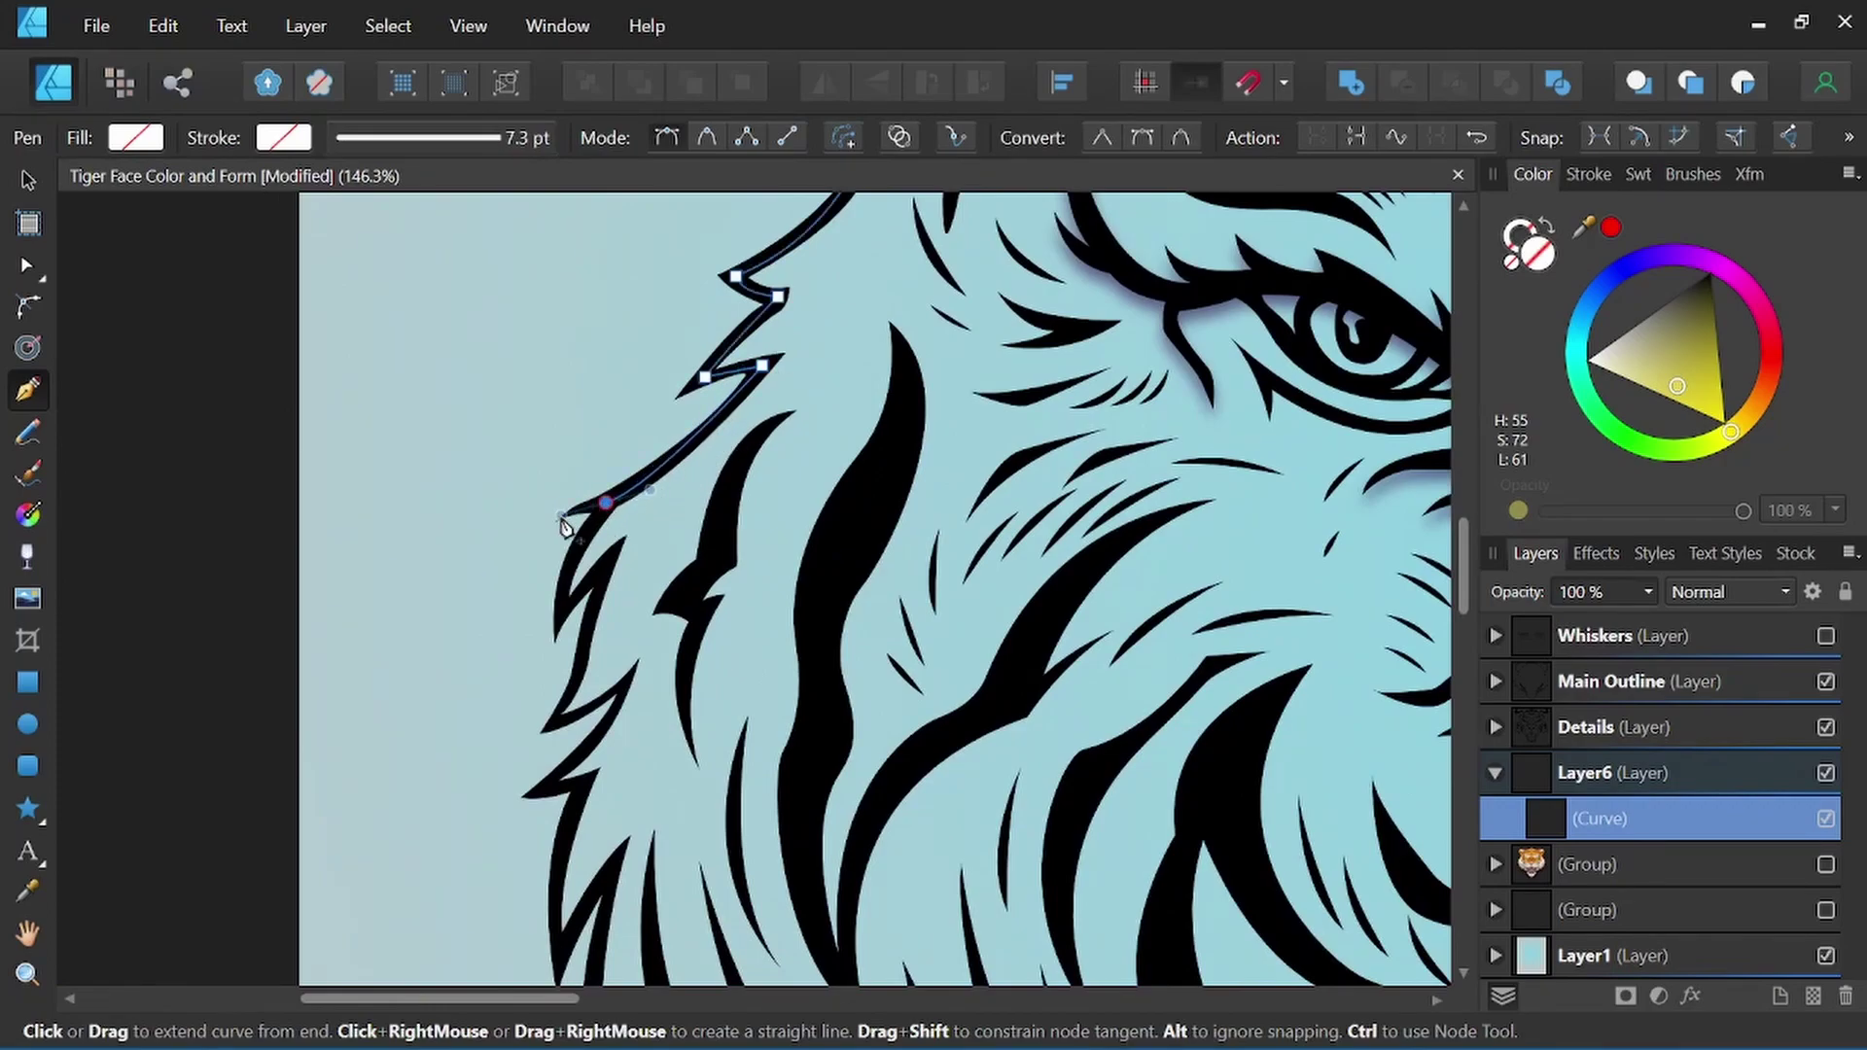
pyautogui.moveTo(563, 605); pyautogui.dragTo(559, 650)
pyautogui.click(563, 607)
pyautogui.scroll(2, 612, 572)
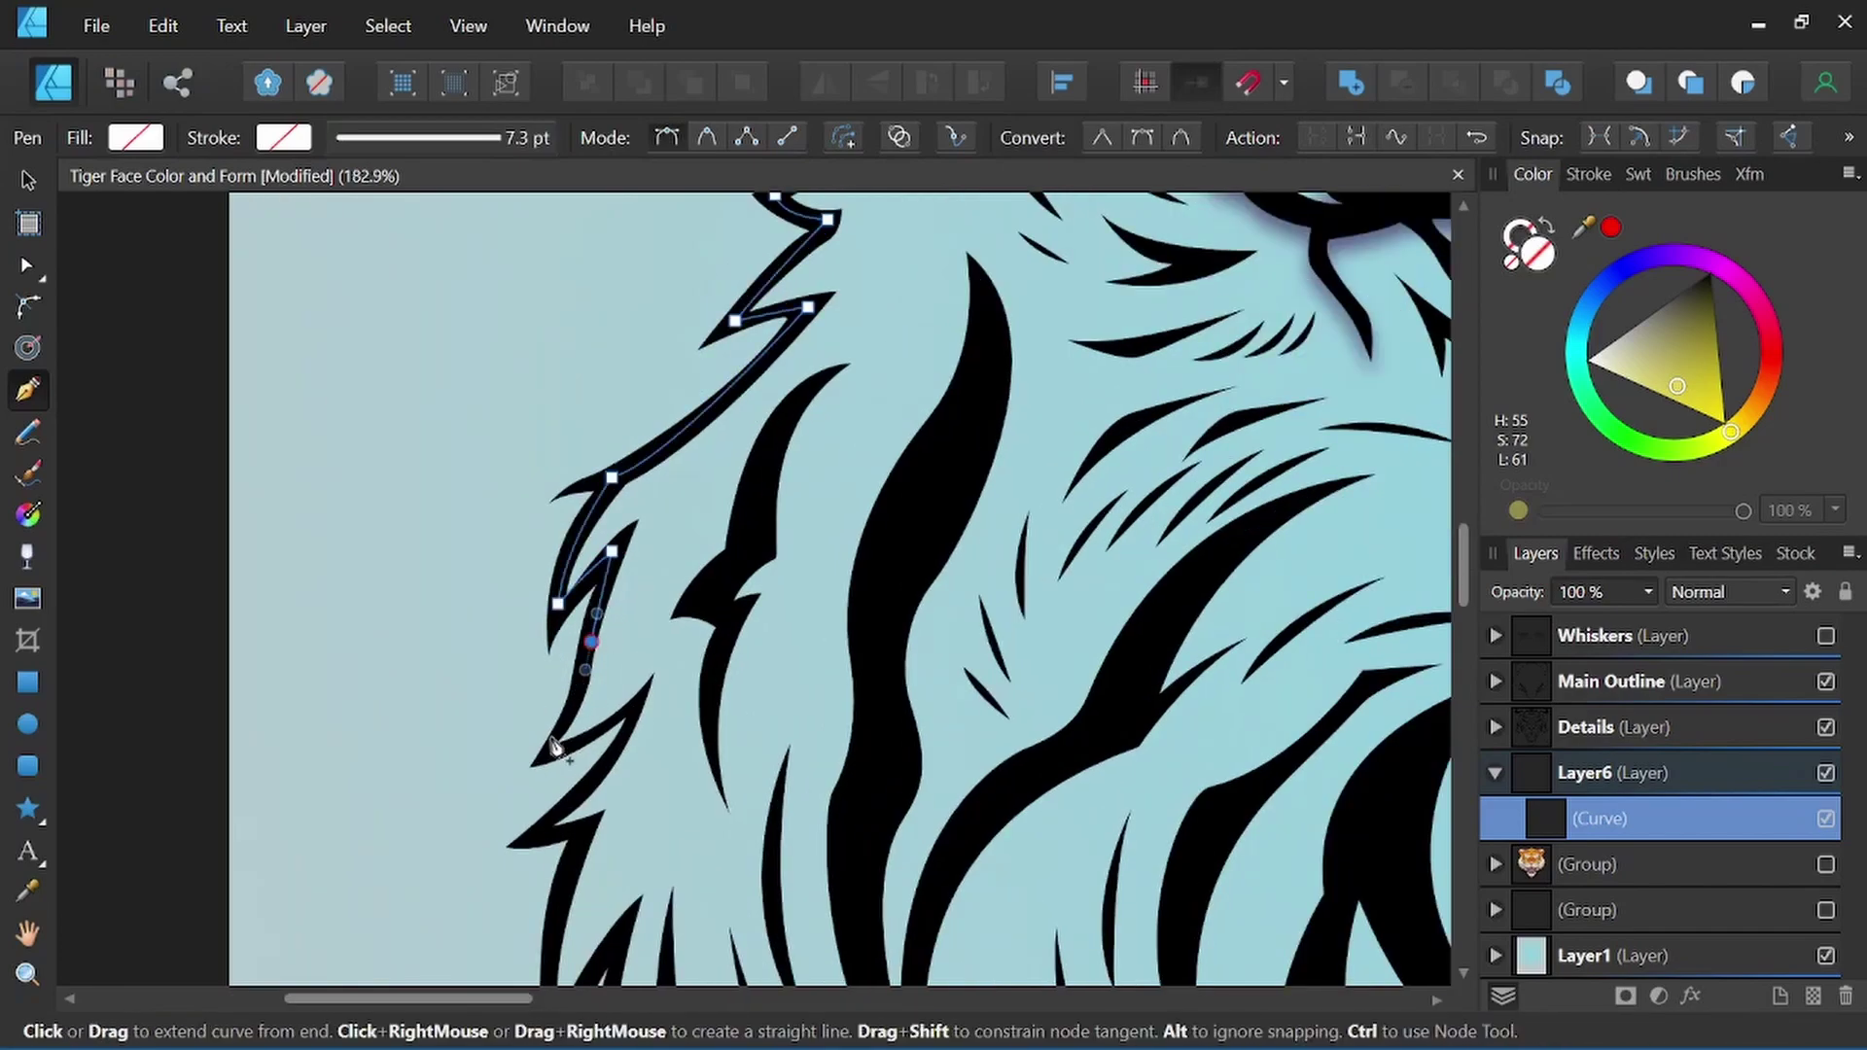
# Trace the jagged lower cheek fur with a run of corner nodes.
pyautogui.moveTo(642, 723); pyautogui.dragTo(614, 555)
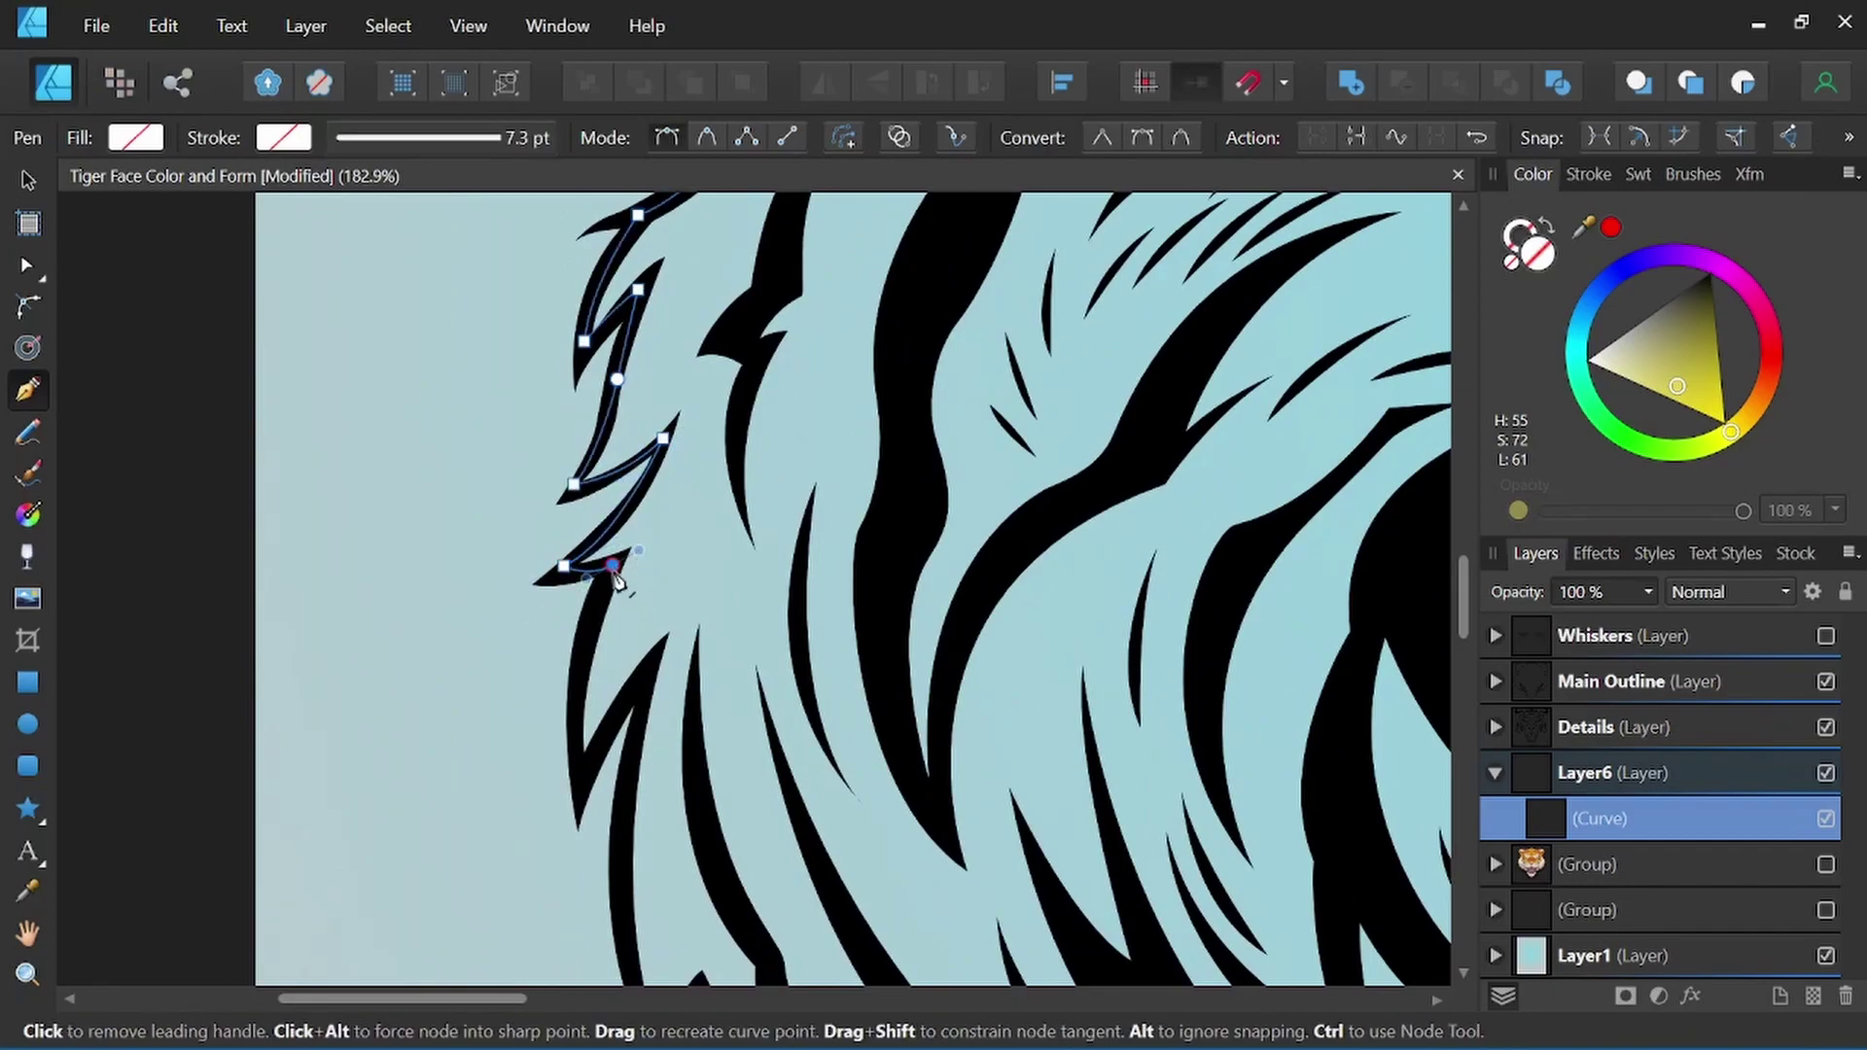
pyautogui.click(582, 785)
pyautogui.moveTo(581, 788); pyautogui.dragTo(482, 583)
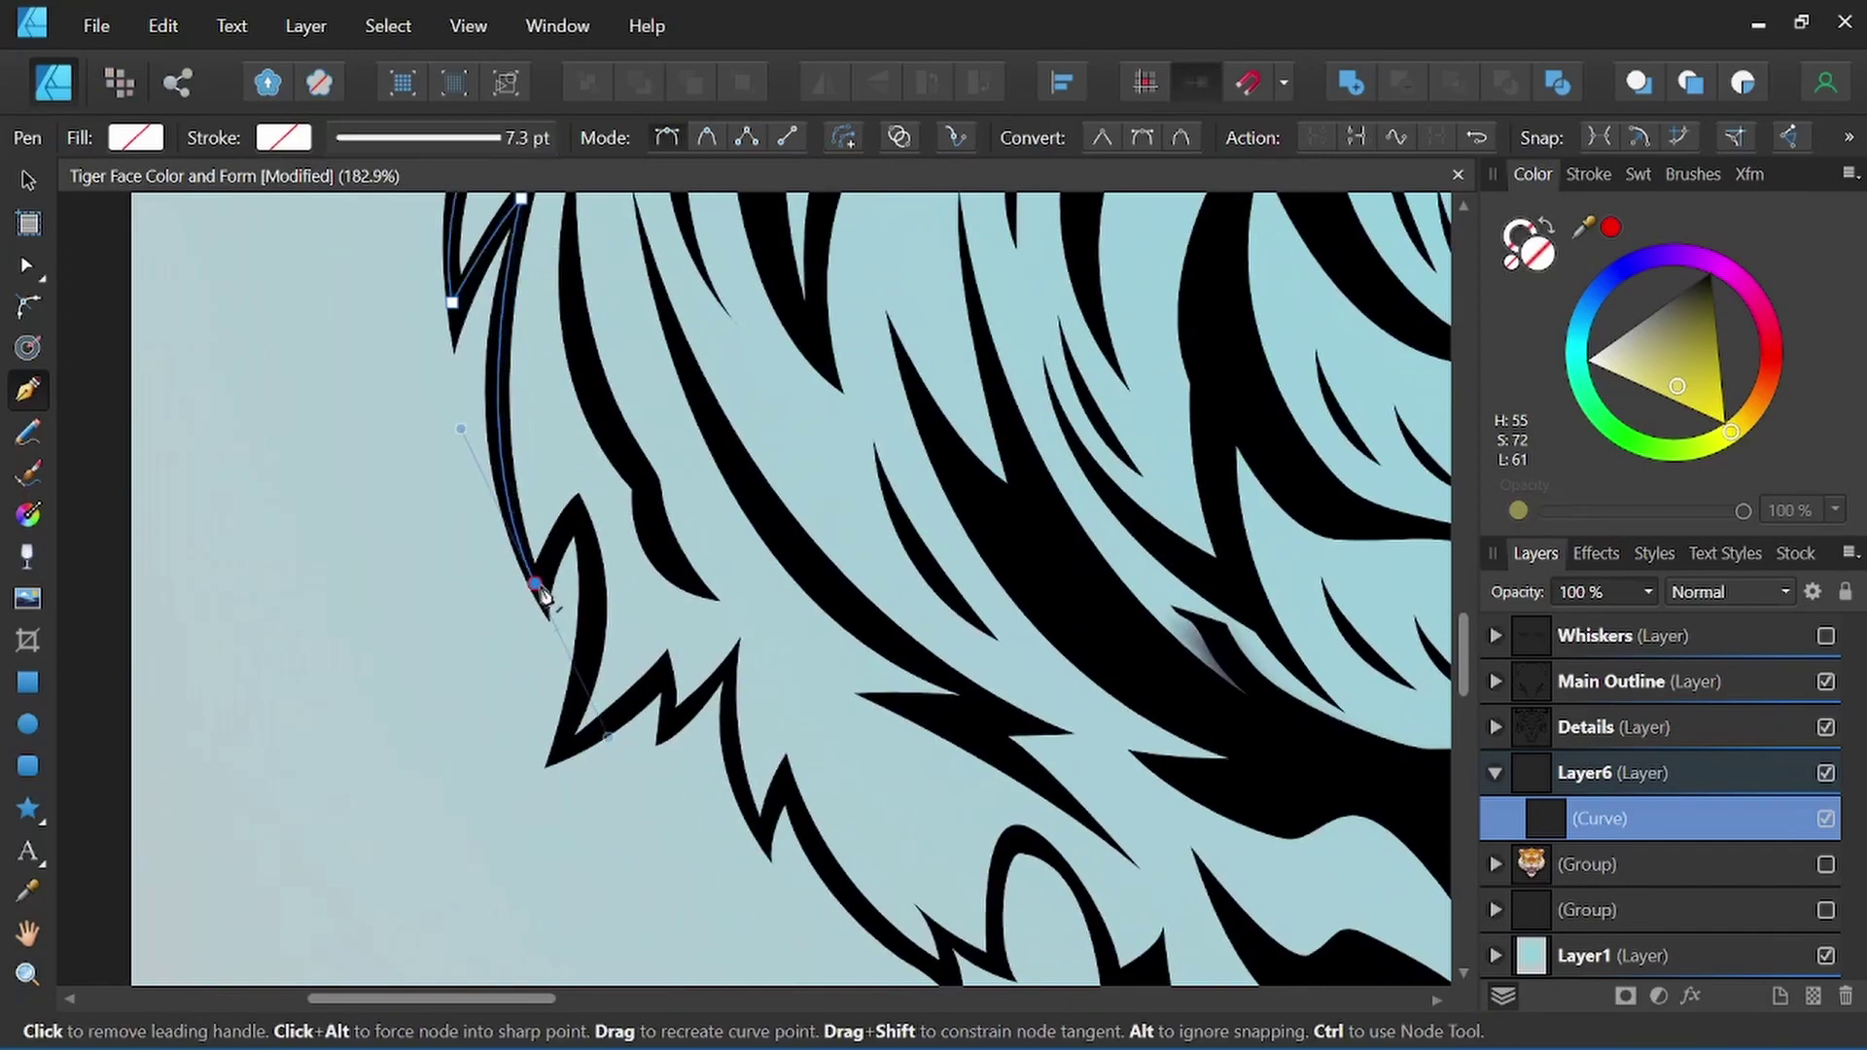
pyautogui.click(561, 751)
pyautogui.click(672, 678)
pyautogui.click(729, 650)
pyautogui.moveTo(730, 686); pyautogui.dragTo(657, 554)
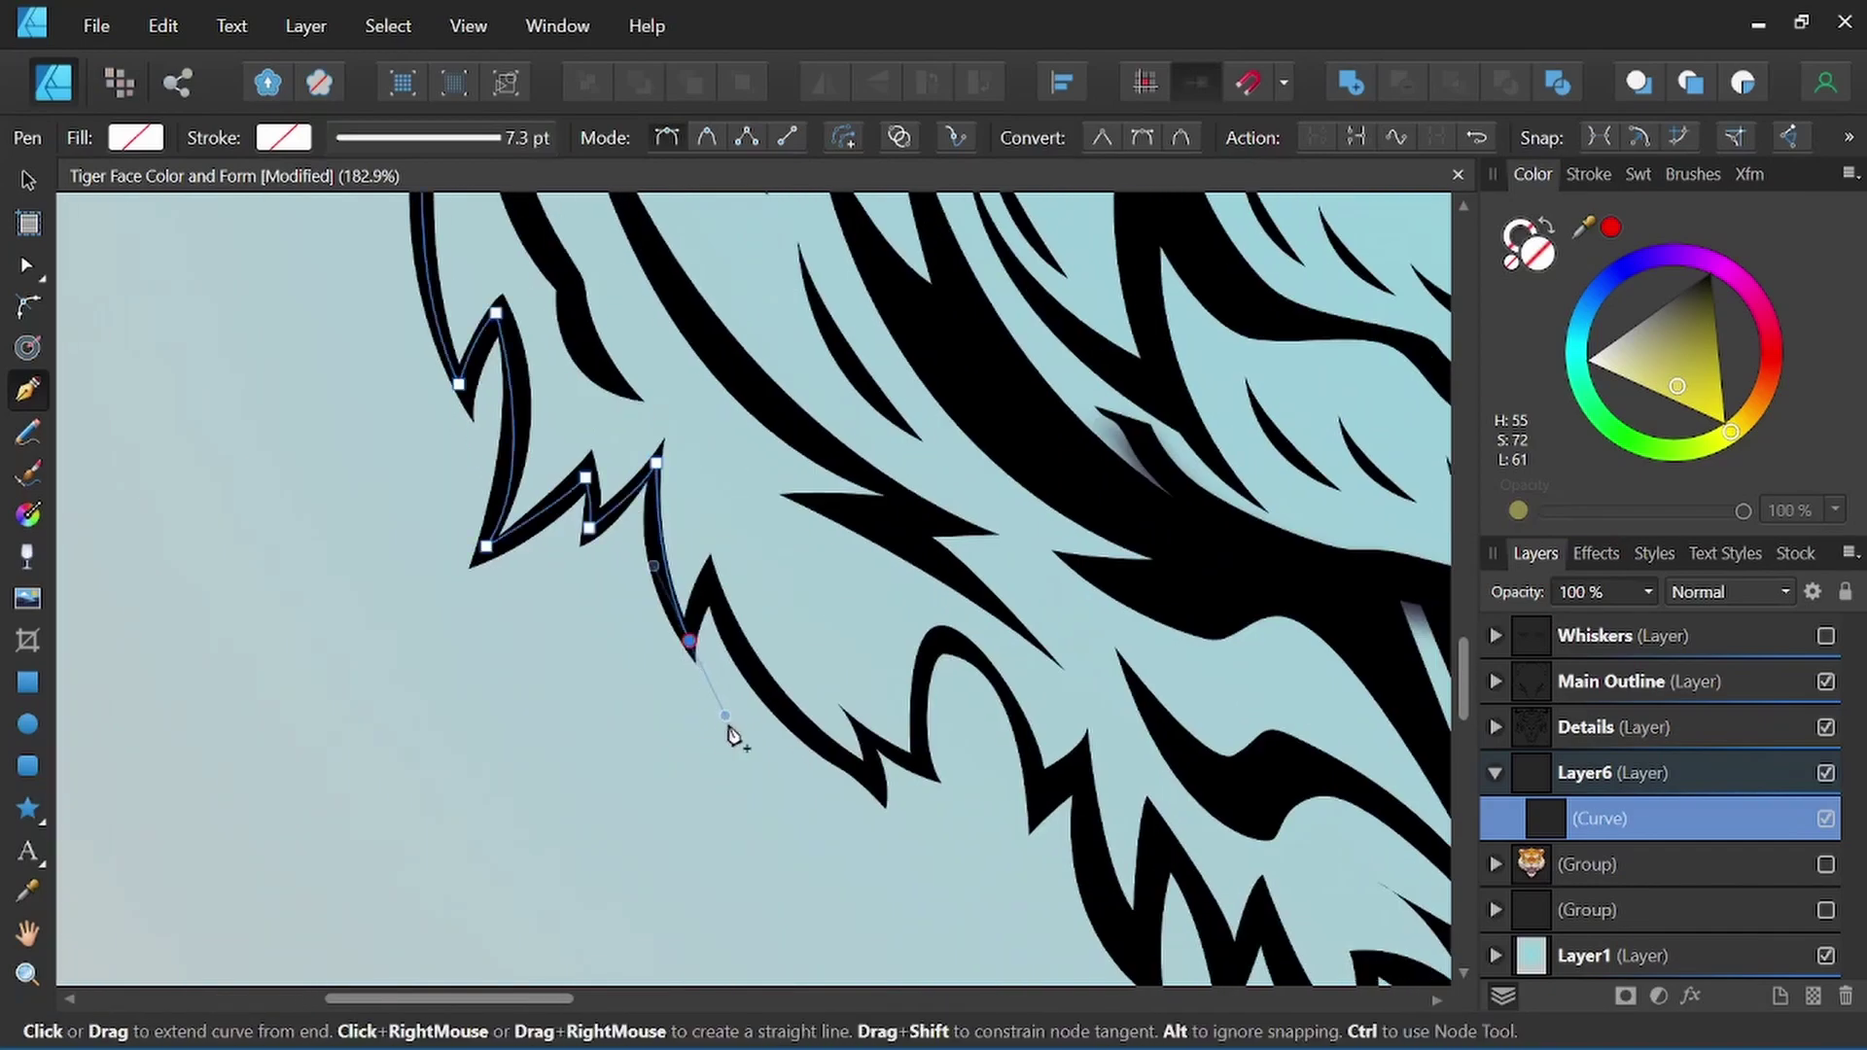
pyautogui.click(712, 588)
pyautogui.click(873, 748)
pyautogui.click(878, 780)
pyautogui.click(929, 761)
pyautogui.moveTo(934, 685); pyautogui.dragTo(945, 639)
pyautogui.click(1033, 789)
pyautogui.moveTo(1039, 818); pyautogui.dragTo(730, 657)
pyautogui.click(660, 781)
pyautogui.click(686, 668)
pyautogui.click(751, 799)
pyautogui.click(789, 726)
# Carry the outline along the lower jaw fur down to the chin.
pyautogui.moveTo(793, 745); pyautogui.dragTo(496, 467)
pyautogui.click(601, 642)
pyautogui.click(726, 643)
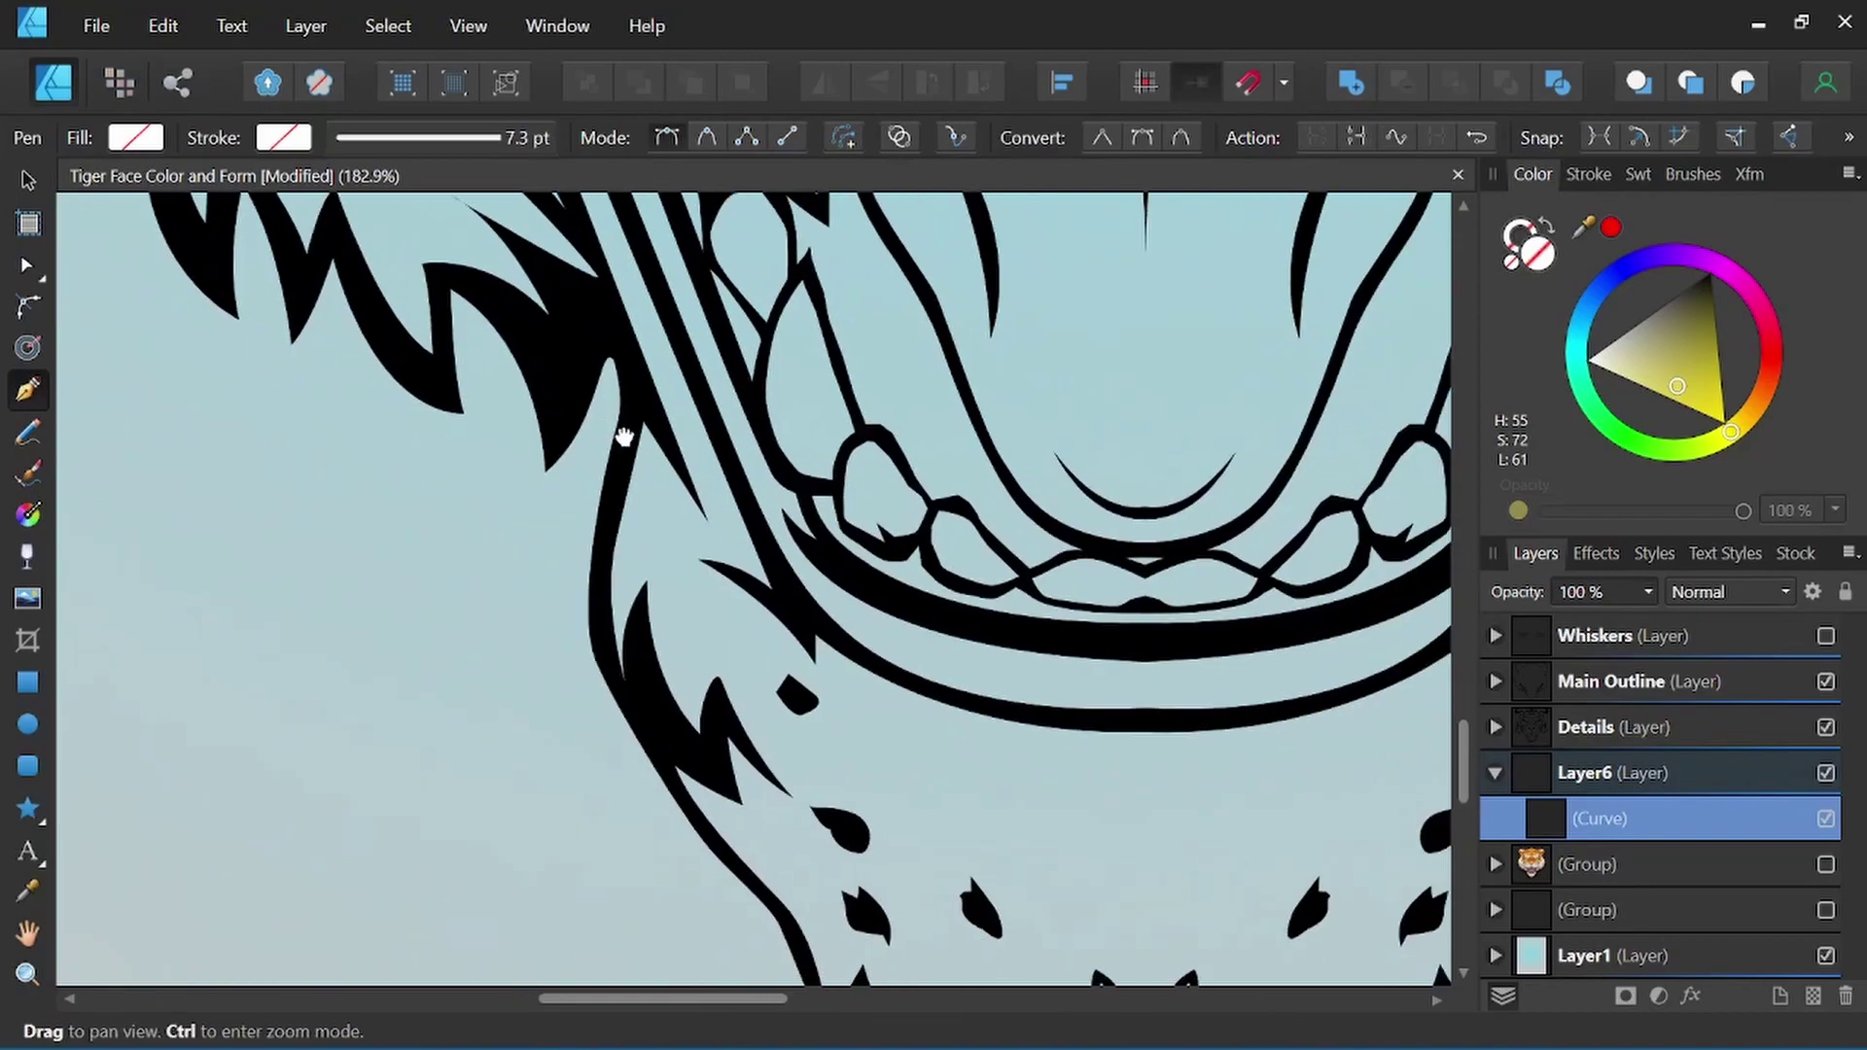
pyautogui.moveTo(730, 642); pyautogui.dragTo(482, 599)
pyautogui.click(438, 481)
pyautogui.click(496, 592)
pyautogui.moveTo(554, 700); pyautogui.dragTo(511, 438)
pyautogui.moveTo(511, 649); pyautogui.dragTo(555, 614)
pyautogui.click(591, 674)
pyautogui.click(631, 706)
pyautogui.click(674, 744)
pyautogui.scroll(-3, 875, 657)
pyautogui.press('space')
pyautogui.moveTo(867, 586); pyautogui.dragTo(859, 630)
pyautogui.scroll(-3, 862, 548)
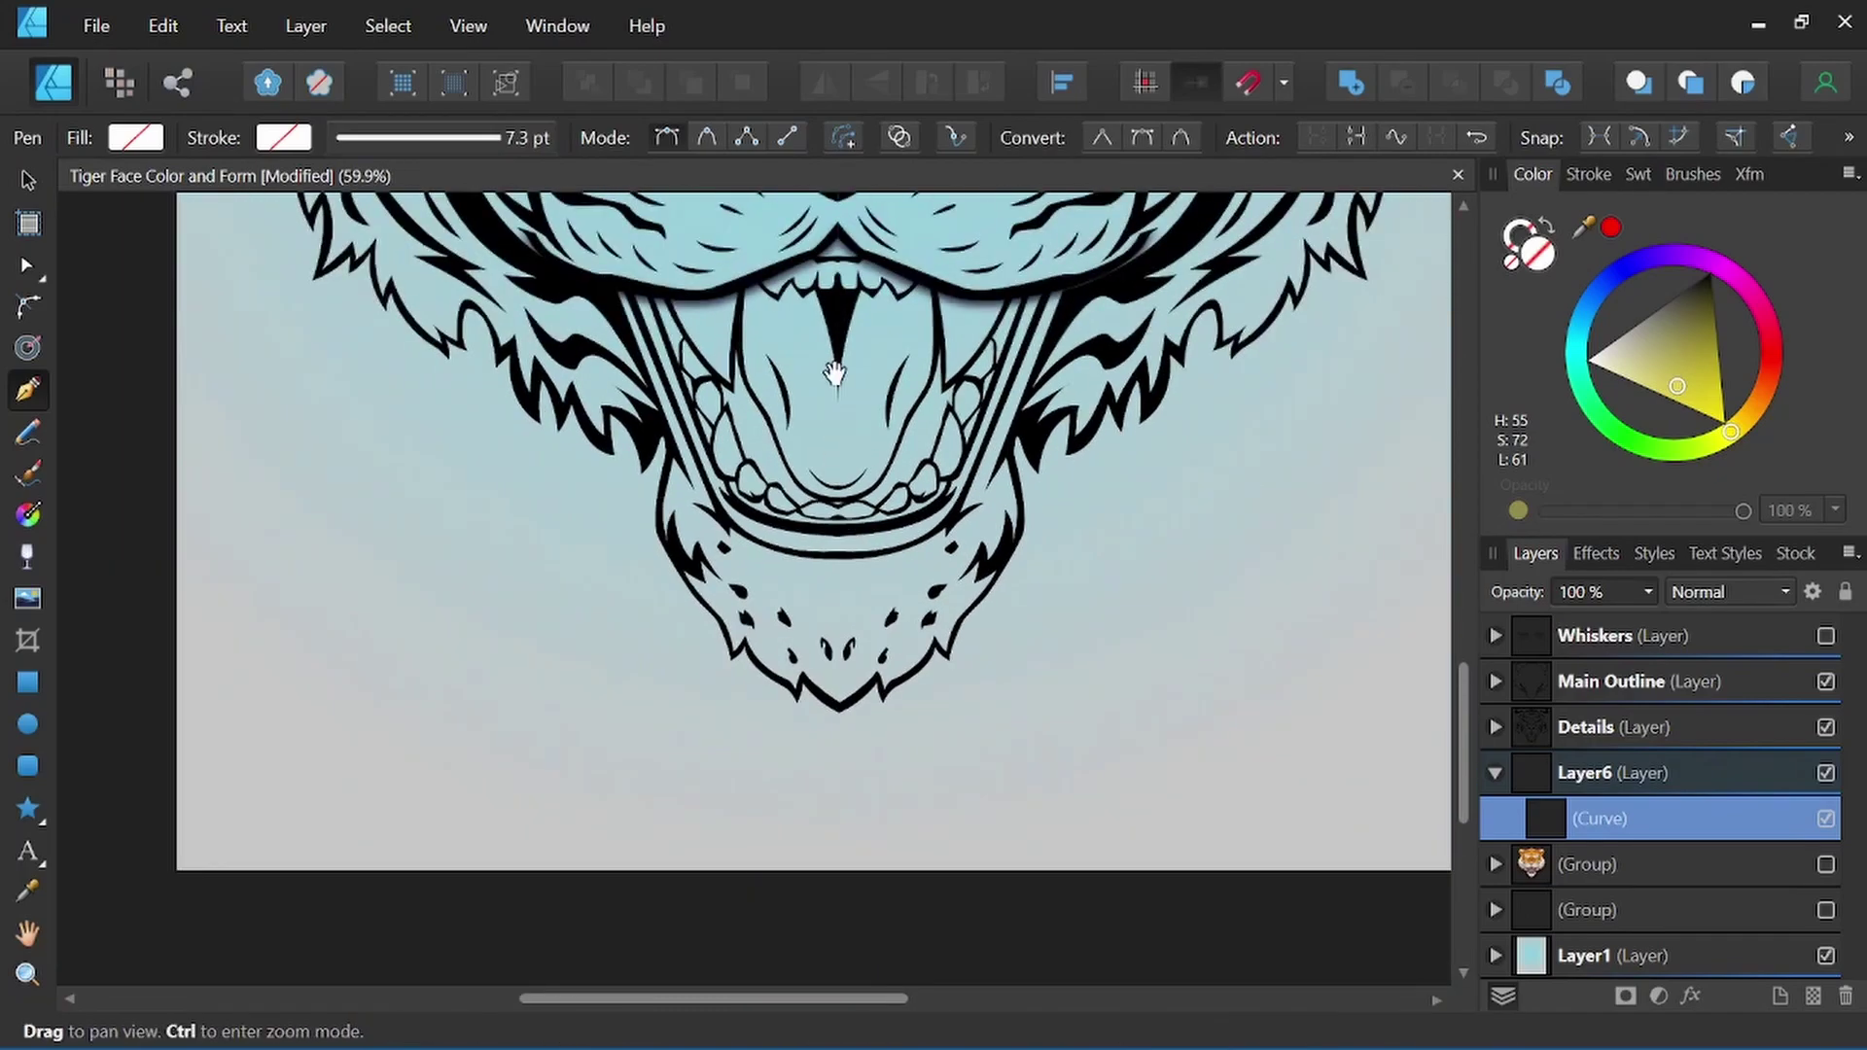
pyautogui.scroll(-3, 846, 466)
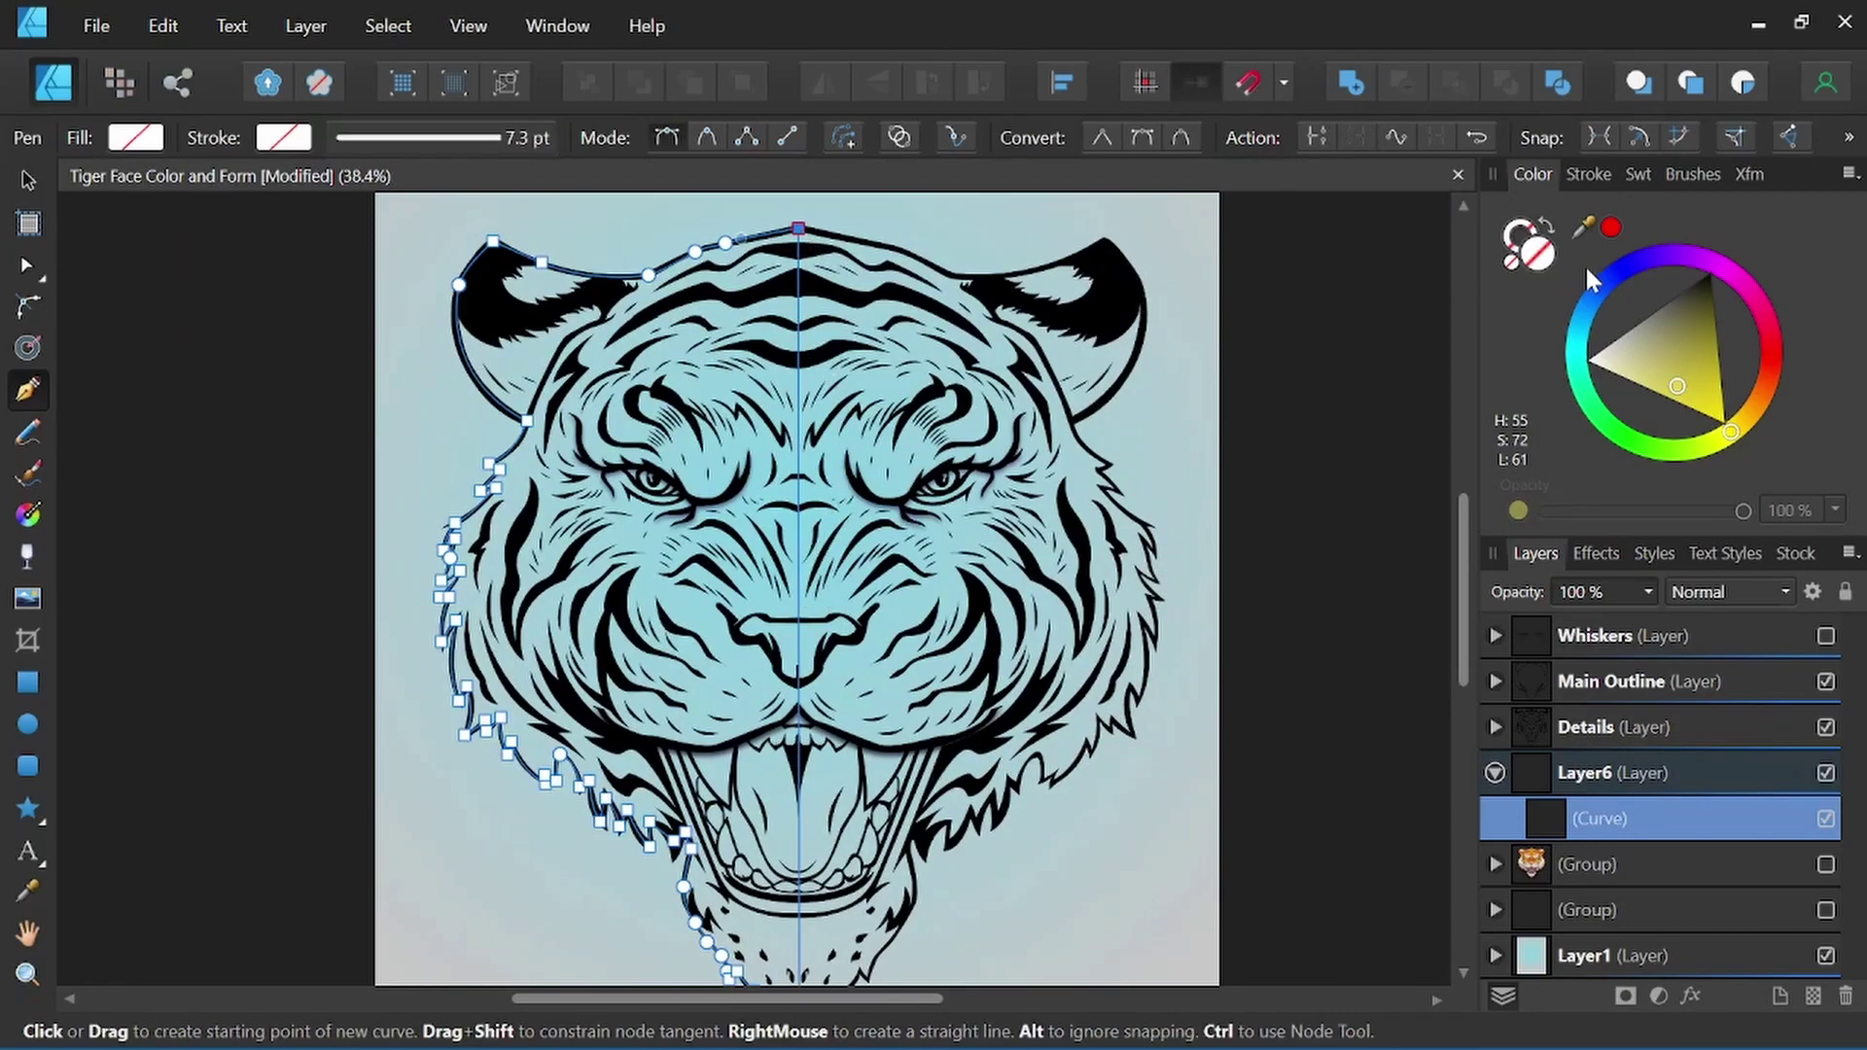
# Give the traced half-head curve an orange fill from the Color wheel.
pyautogui.moveTo(1733, 438)
pyautogui.mouseDown()
pyautogui.moveTo(1755, 407)
pyautogui.moveTo(1707, 389)
pyautogui.mouseUp()
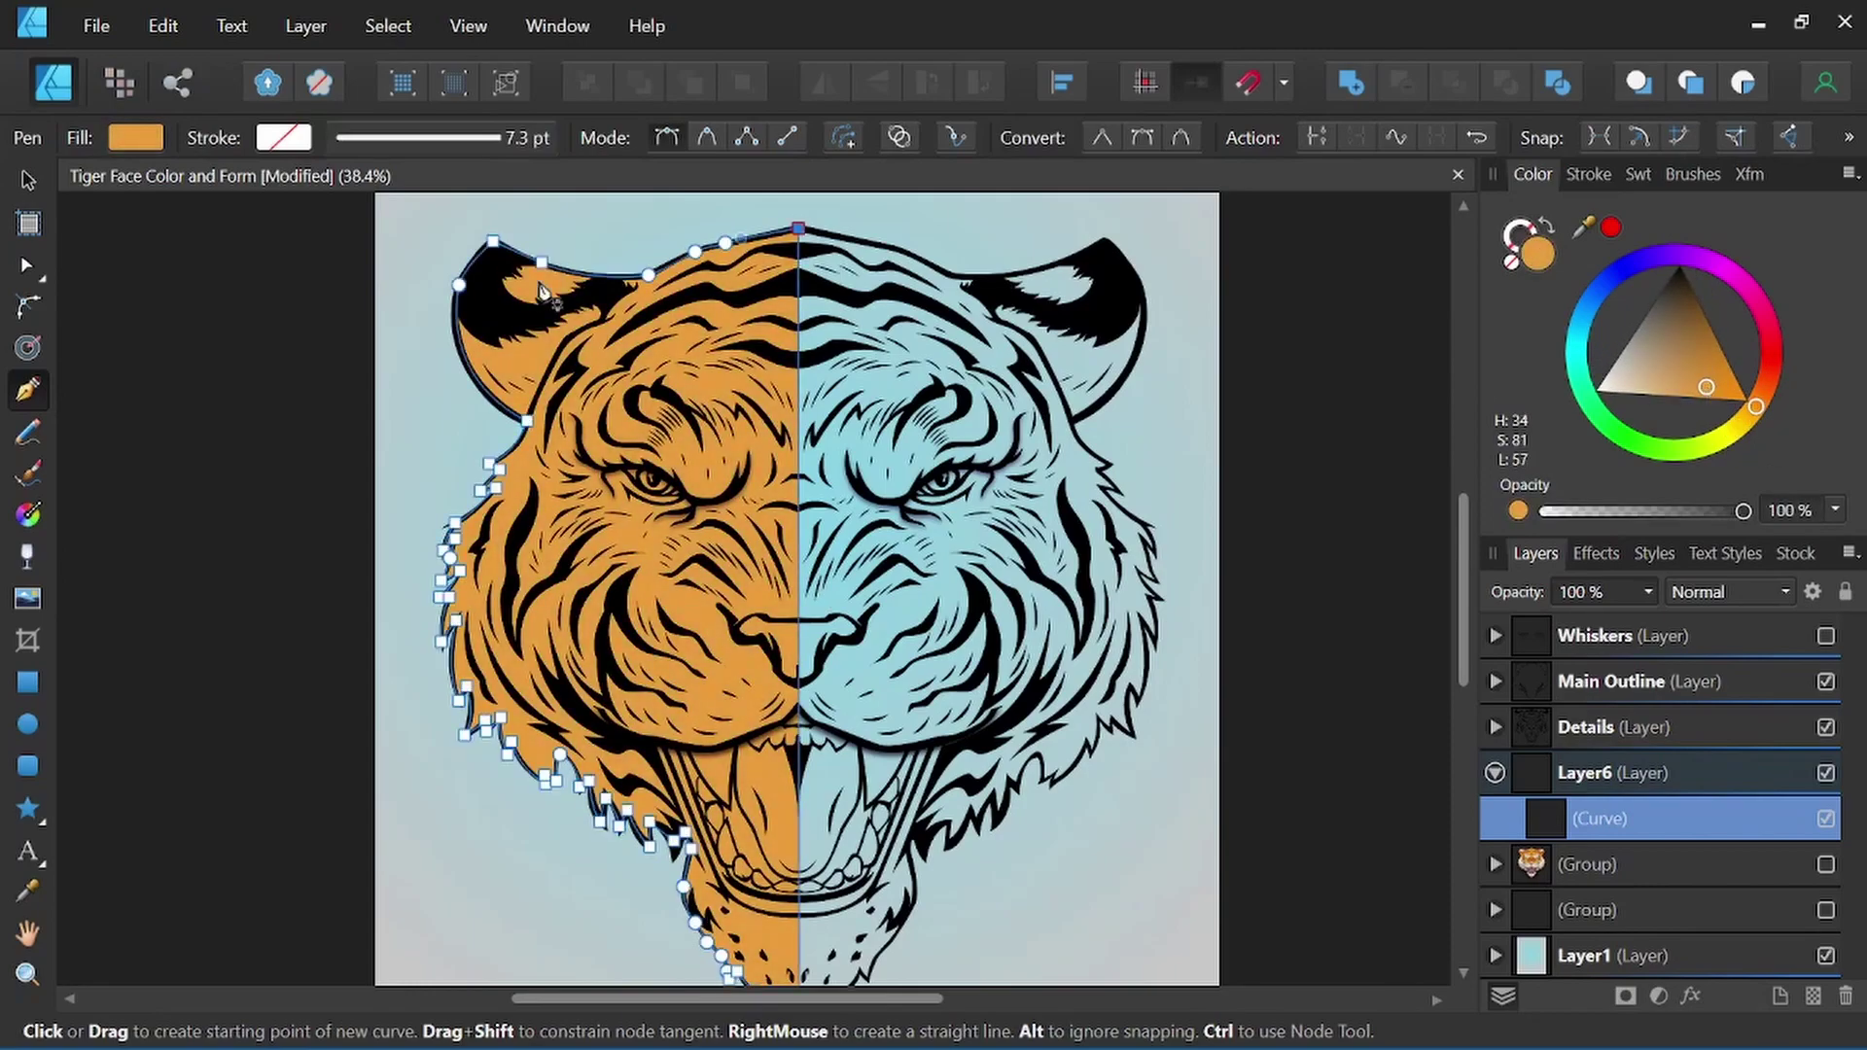
pyautogui.click(33, 180)
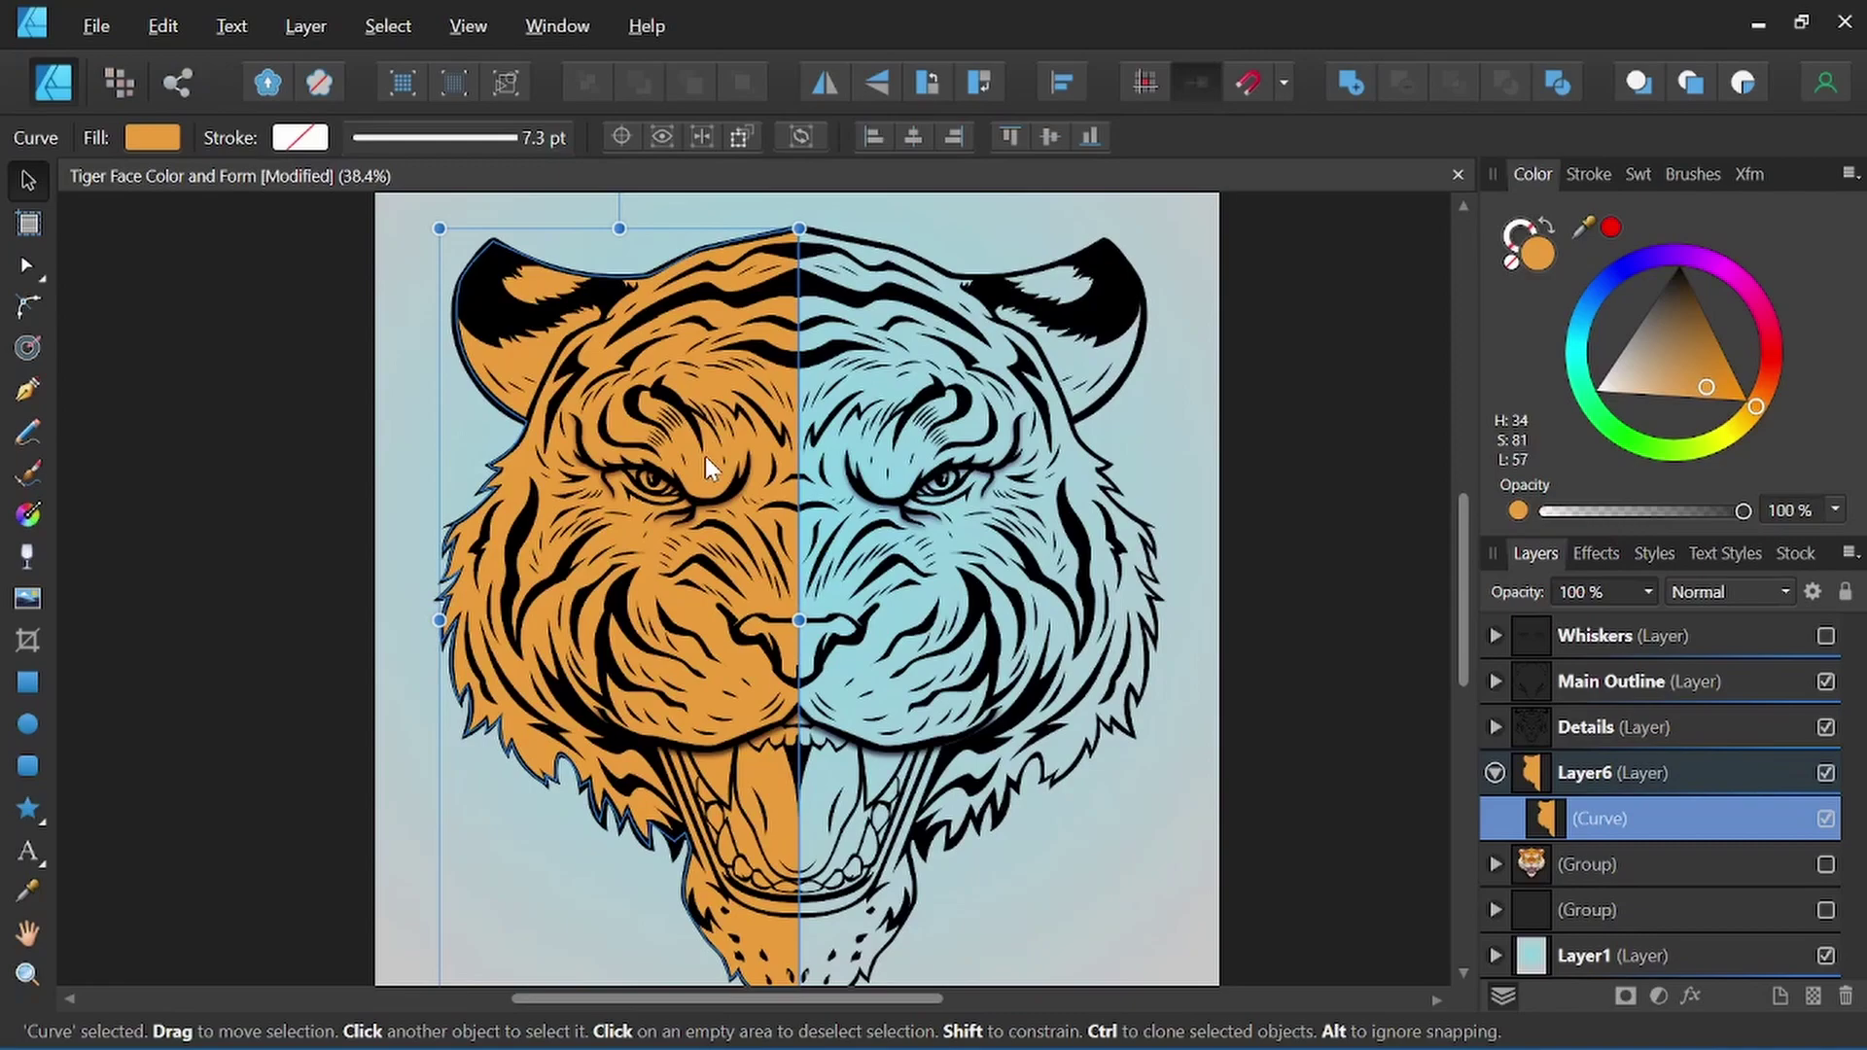
# Duplicate the orange half, flip it horizontally and position it on the right side of the face.
pyautogui.moveTo(705, 457); pyautogui.dragTo(891, 442)
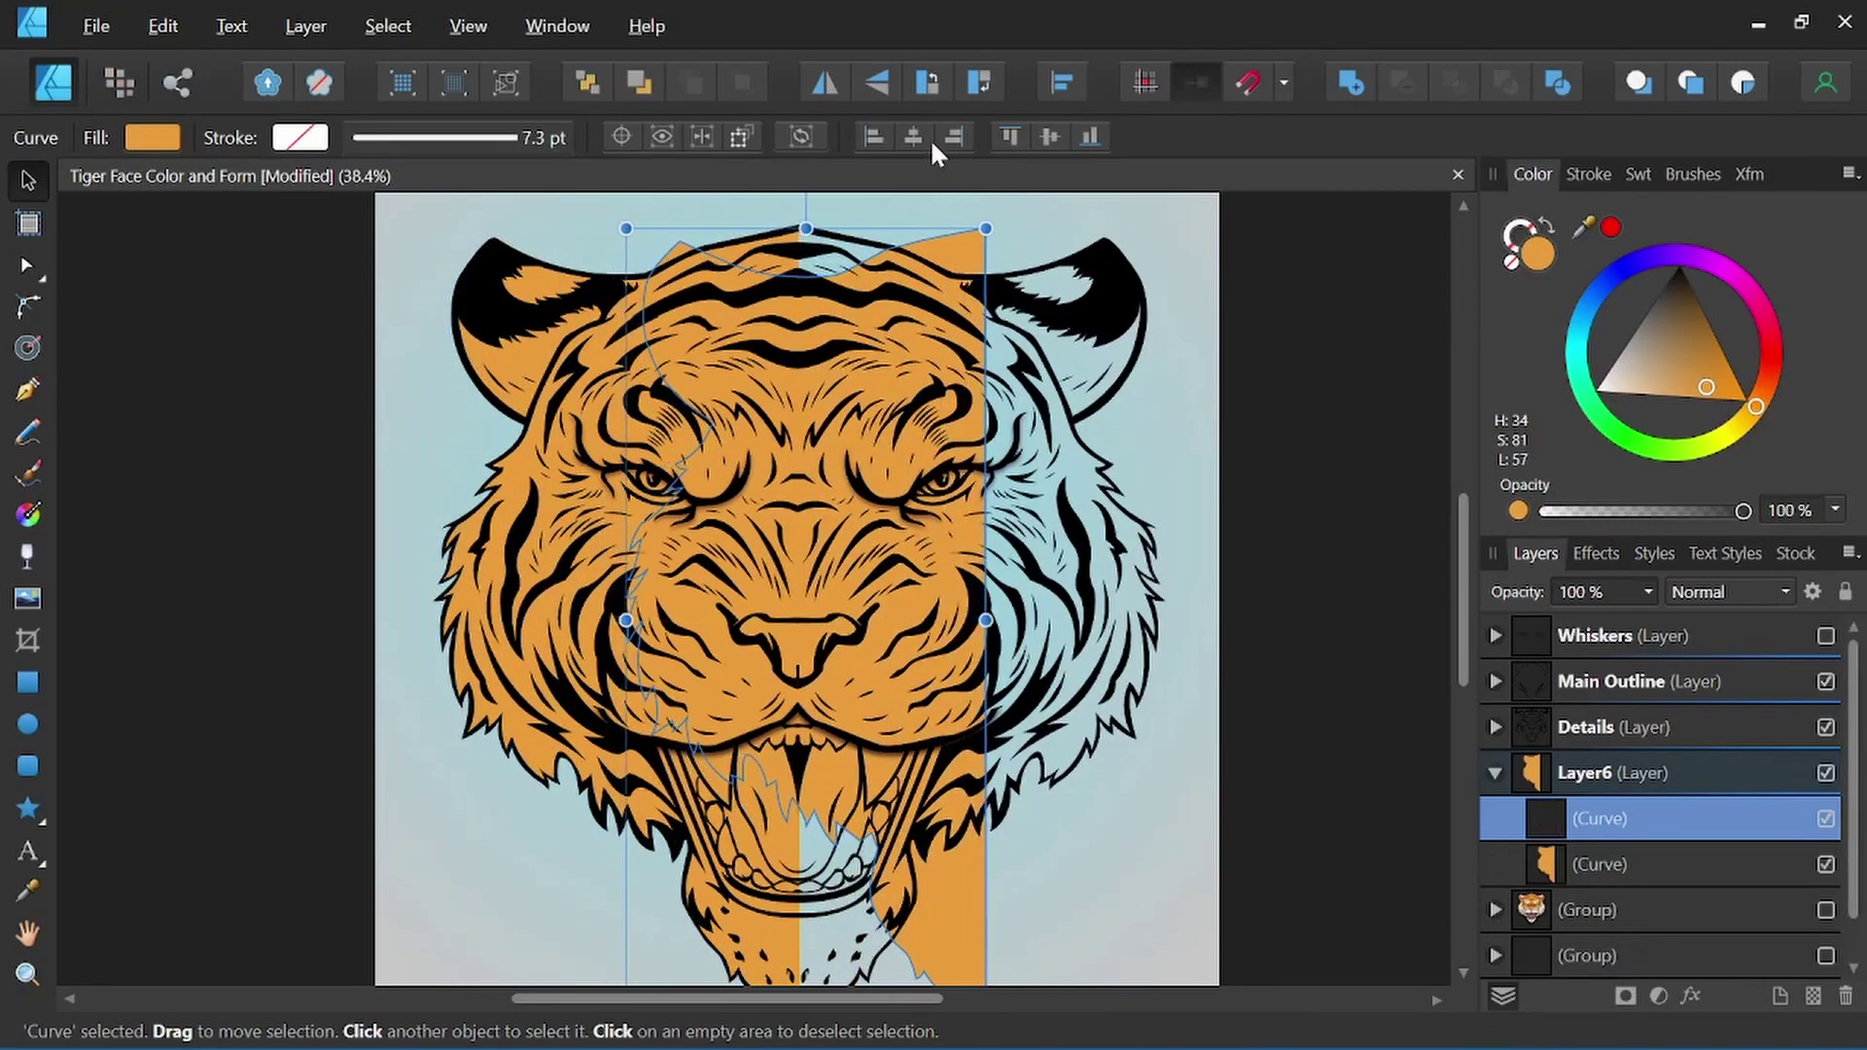
pyautogui.click(825, 83)
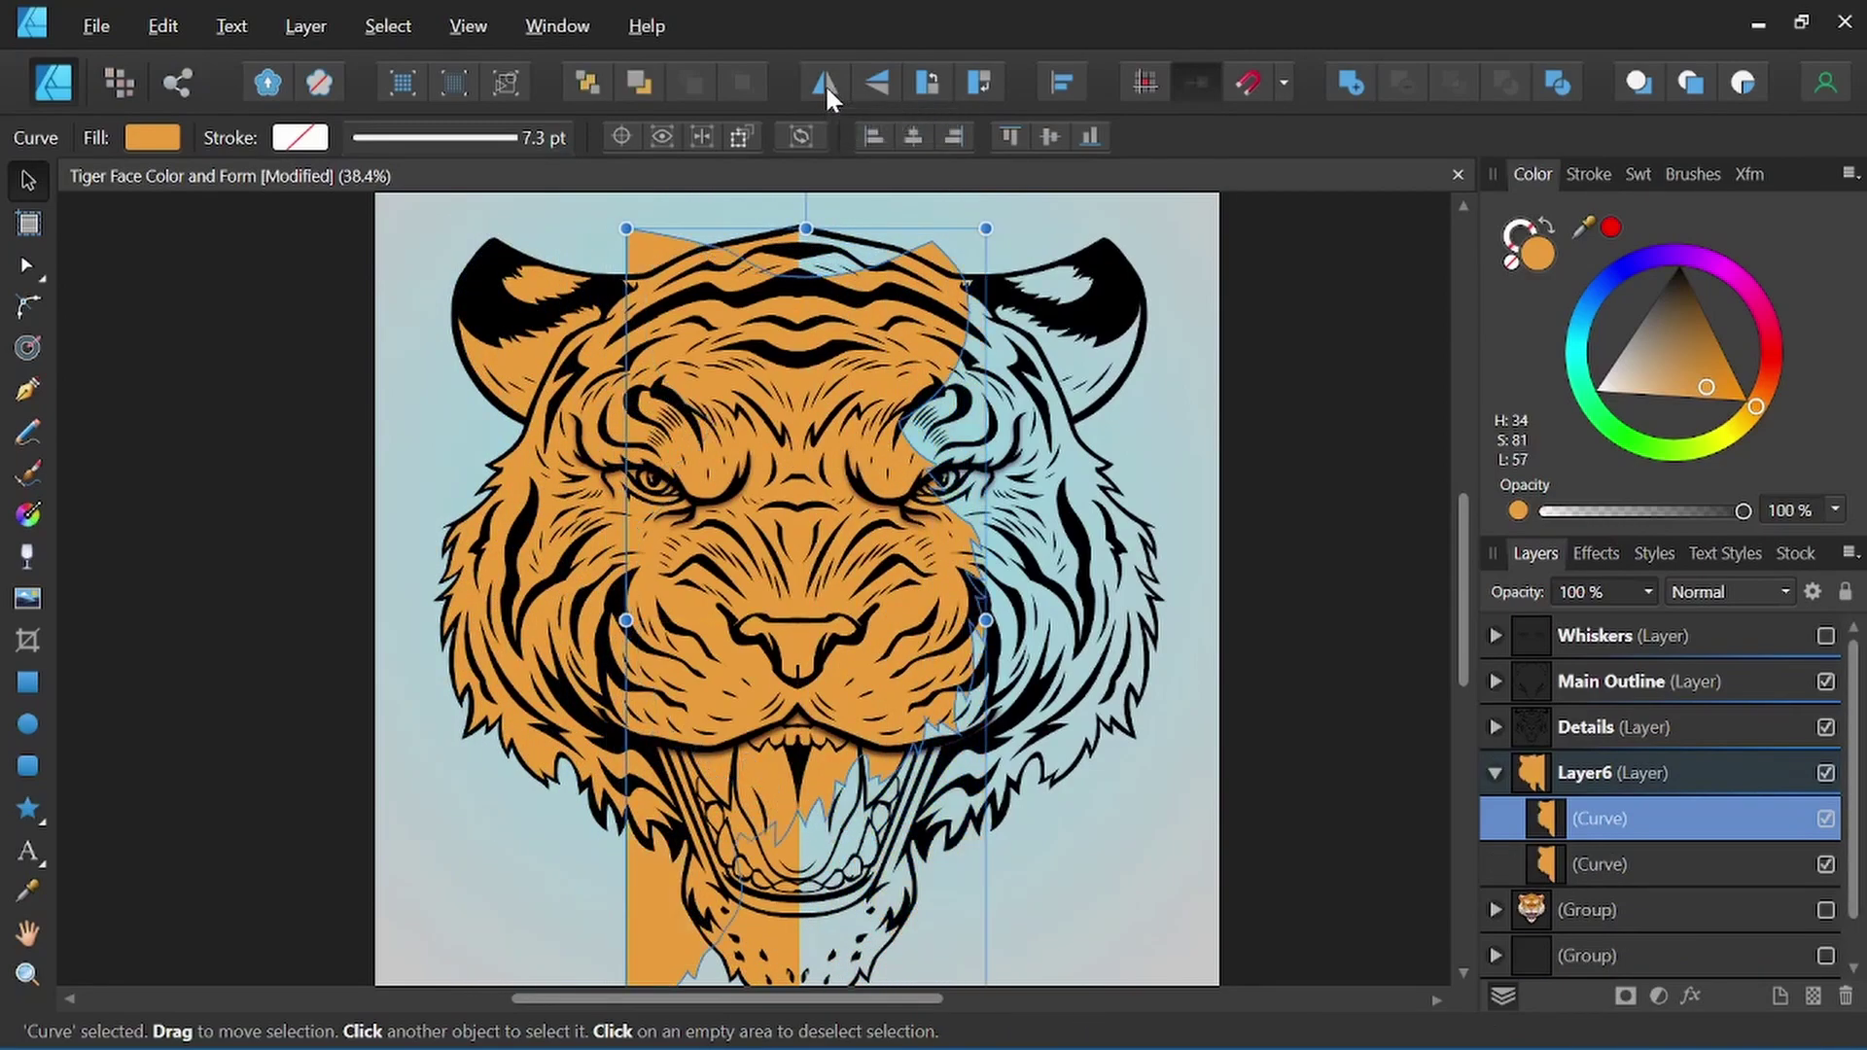
pyautogui.moveTo(708, 377); pyautogui.dragTo(883, 373)
pyautogui.press('space')
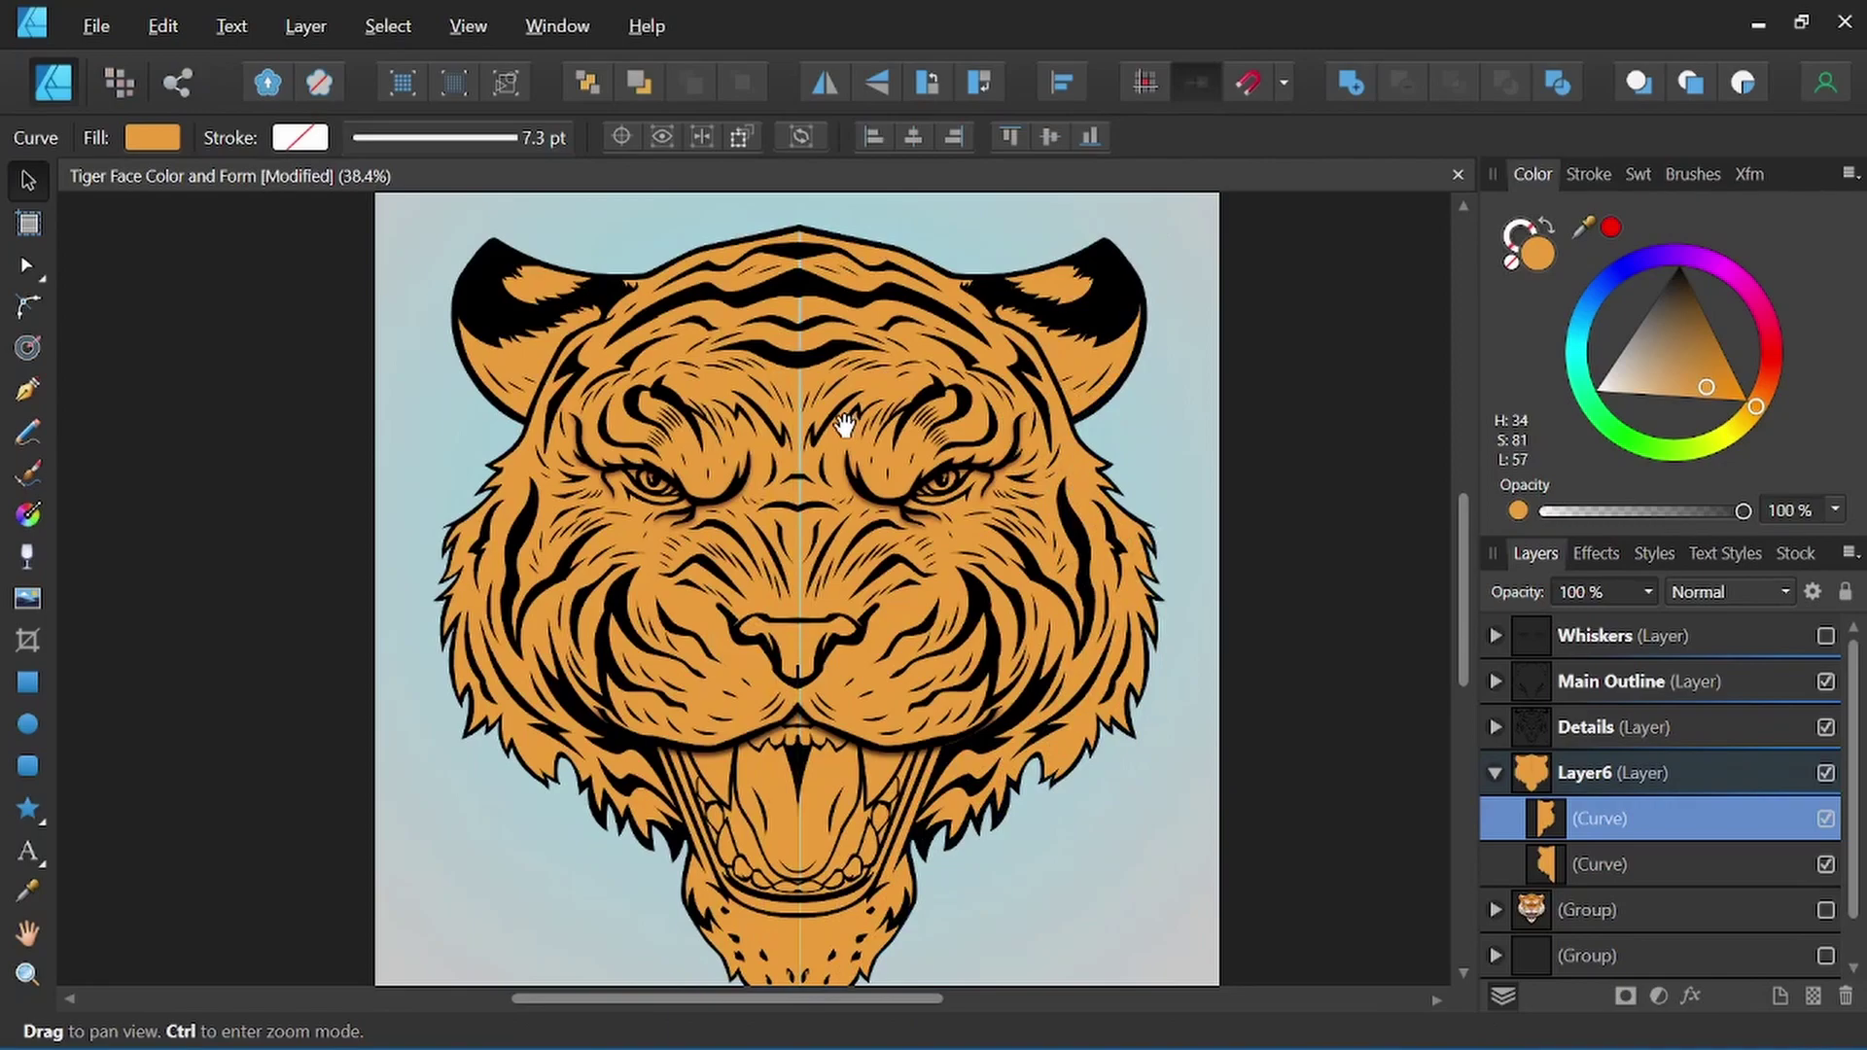
pyautogui.press('space')
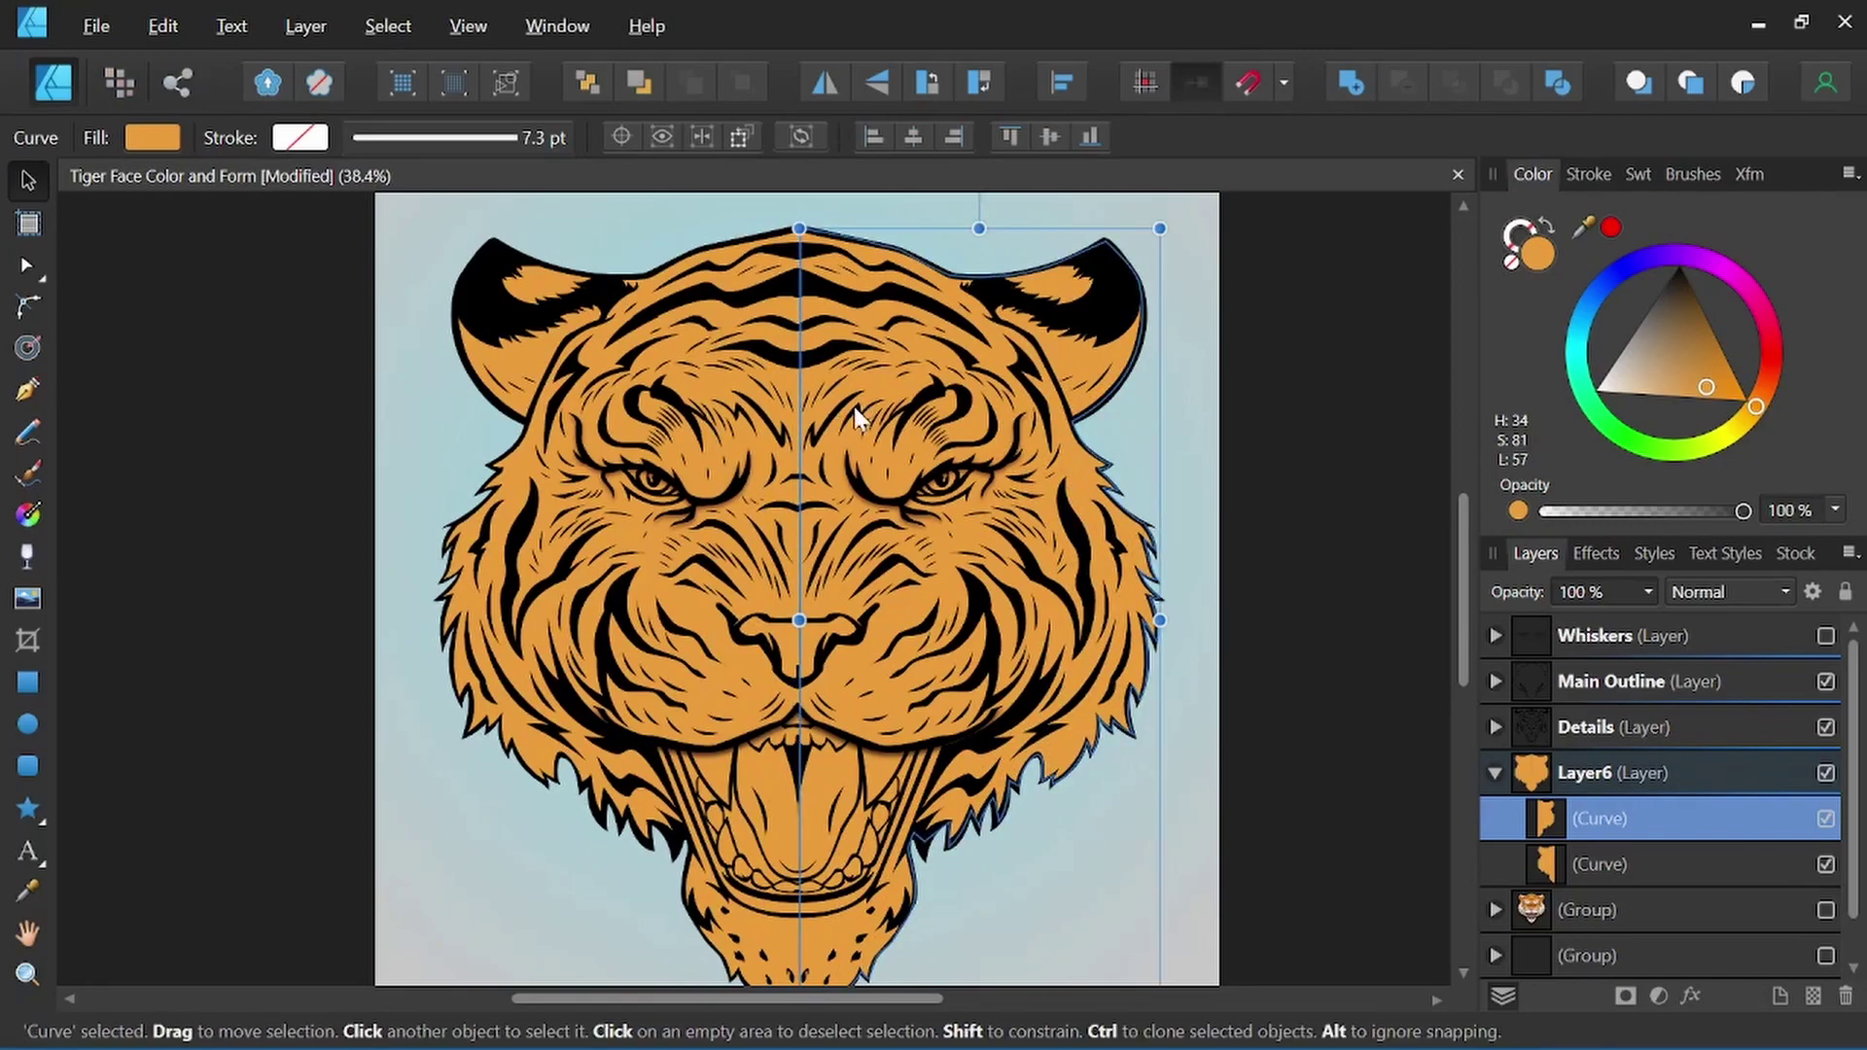
pyautogui.scroll(5, 852, 387)
pyautogui.scroll(3, 817, 439)
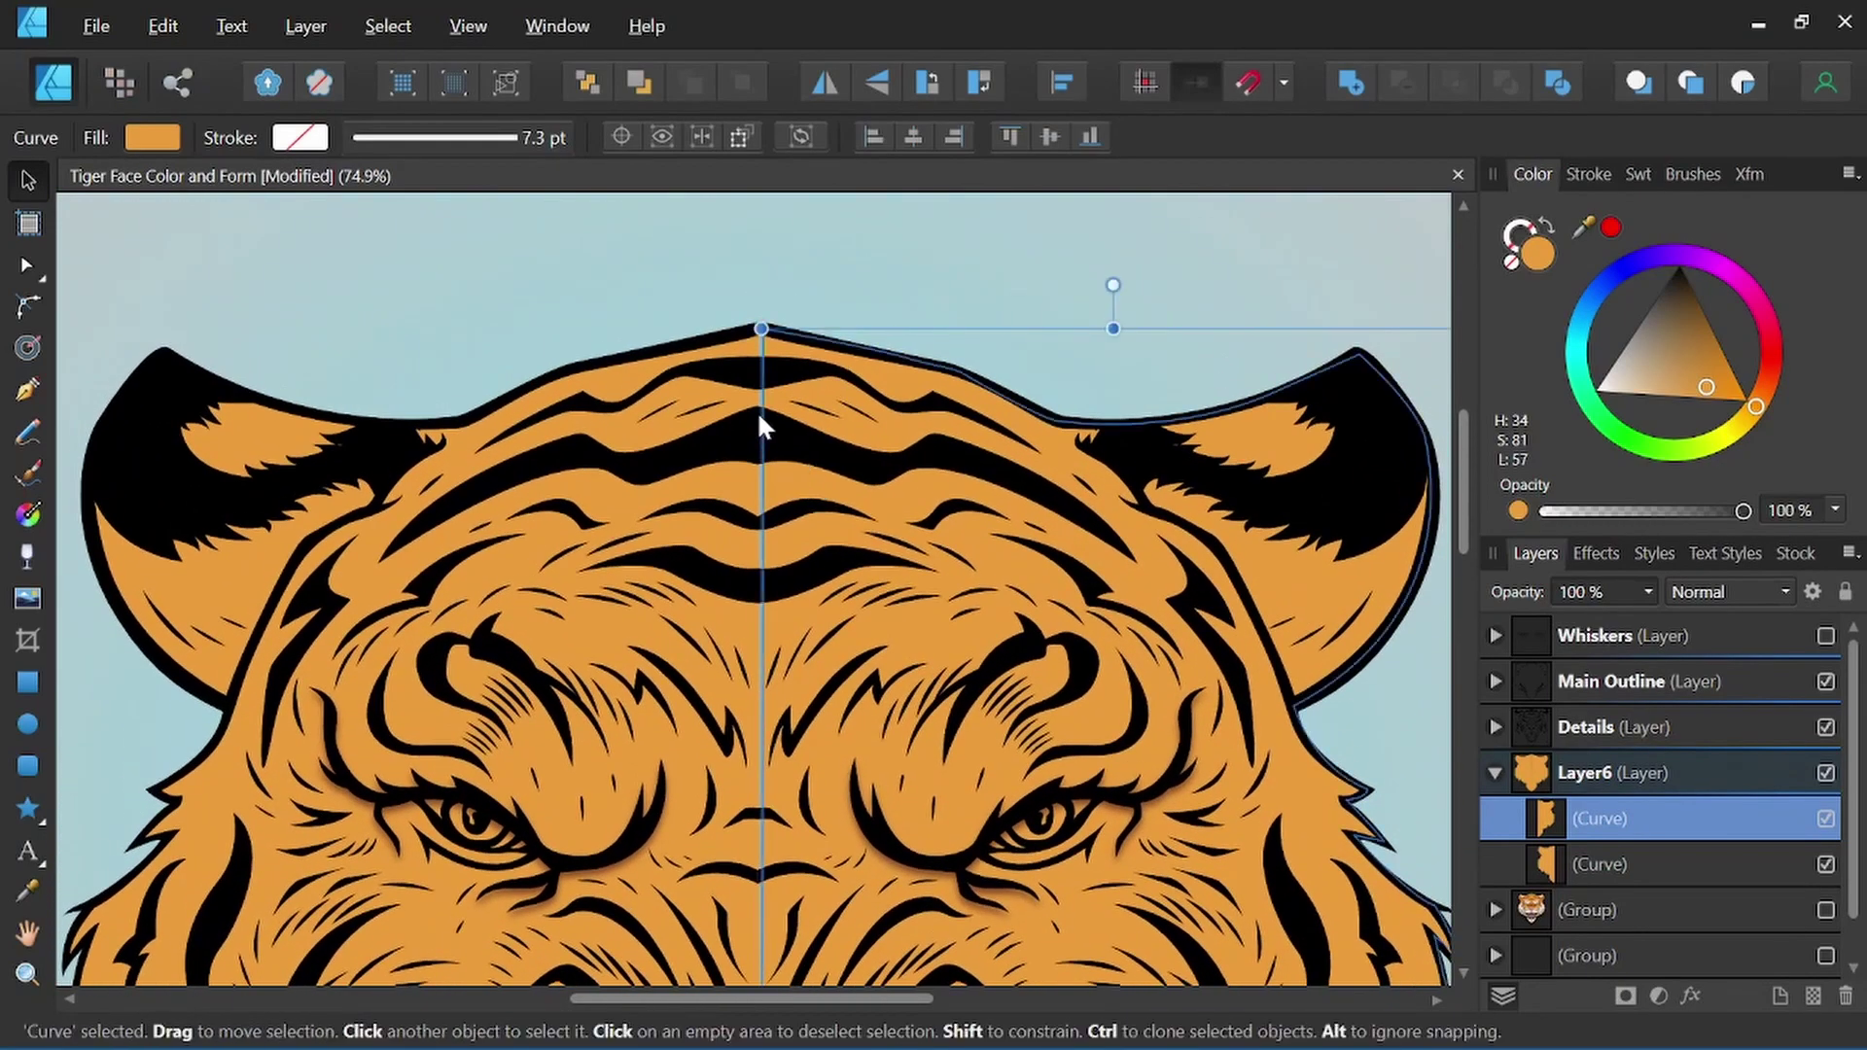
# Align the top and chin nodes to the centre seam, then Add both halves into one orange head shape.
pyautogui.press('a')
pyautogui.scroll(3, 758, 410)
pyautogui.click(812, 258)
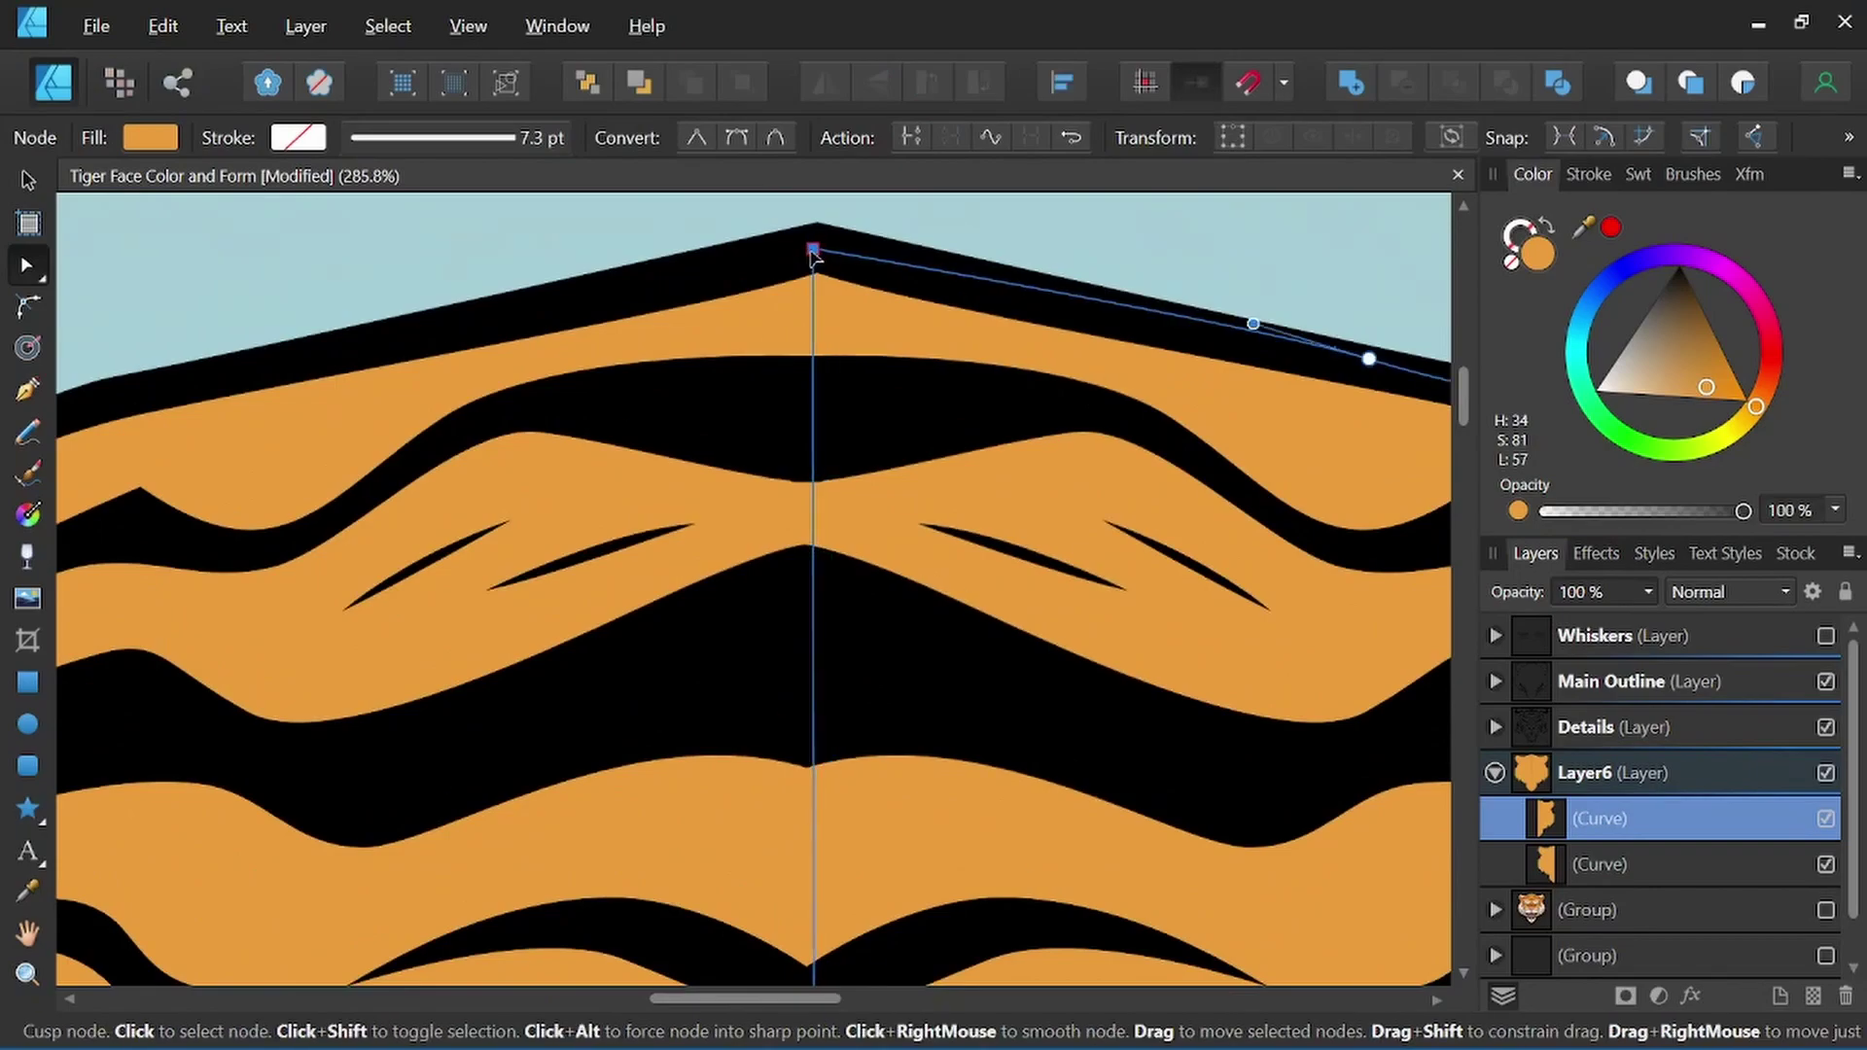
pyautogui.scroll(-6, 811, 292)
pyautogui.scroll(-2, 759, 583)
pyautogui.scroll(3, 747, 613)
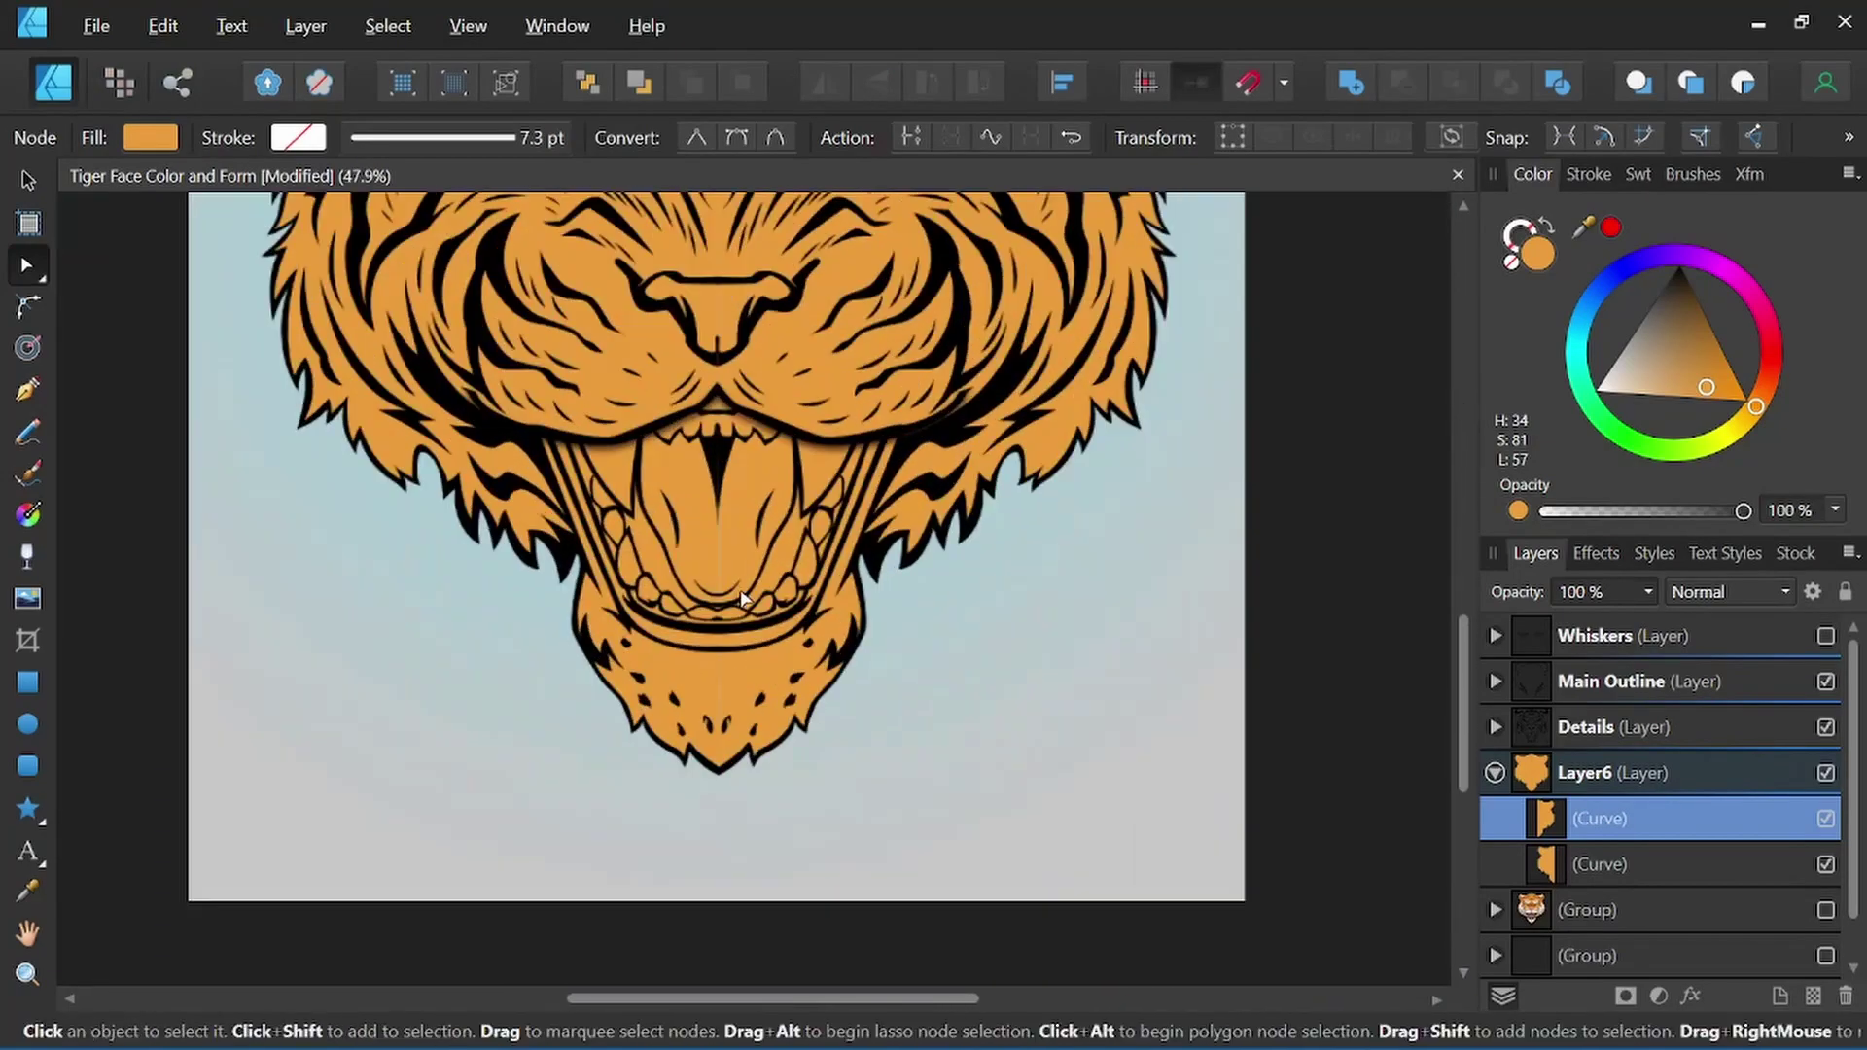
pyautogui.scroll(4, 748, 573)
pyautogui.scroll(-3, 747, 572)
pyautogui.click(737, 729)
pyautogui.scroll(3, 736, 729)
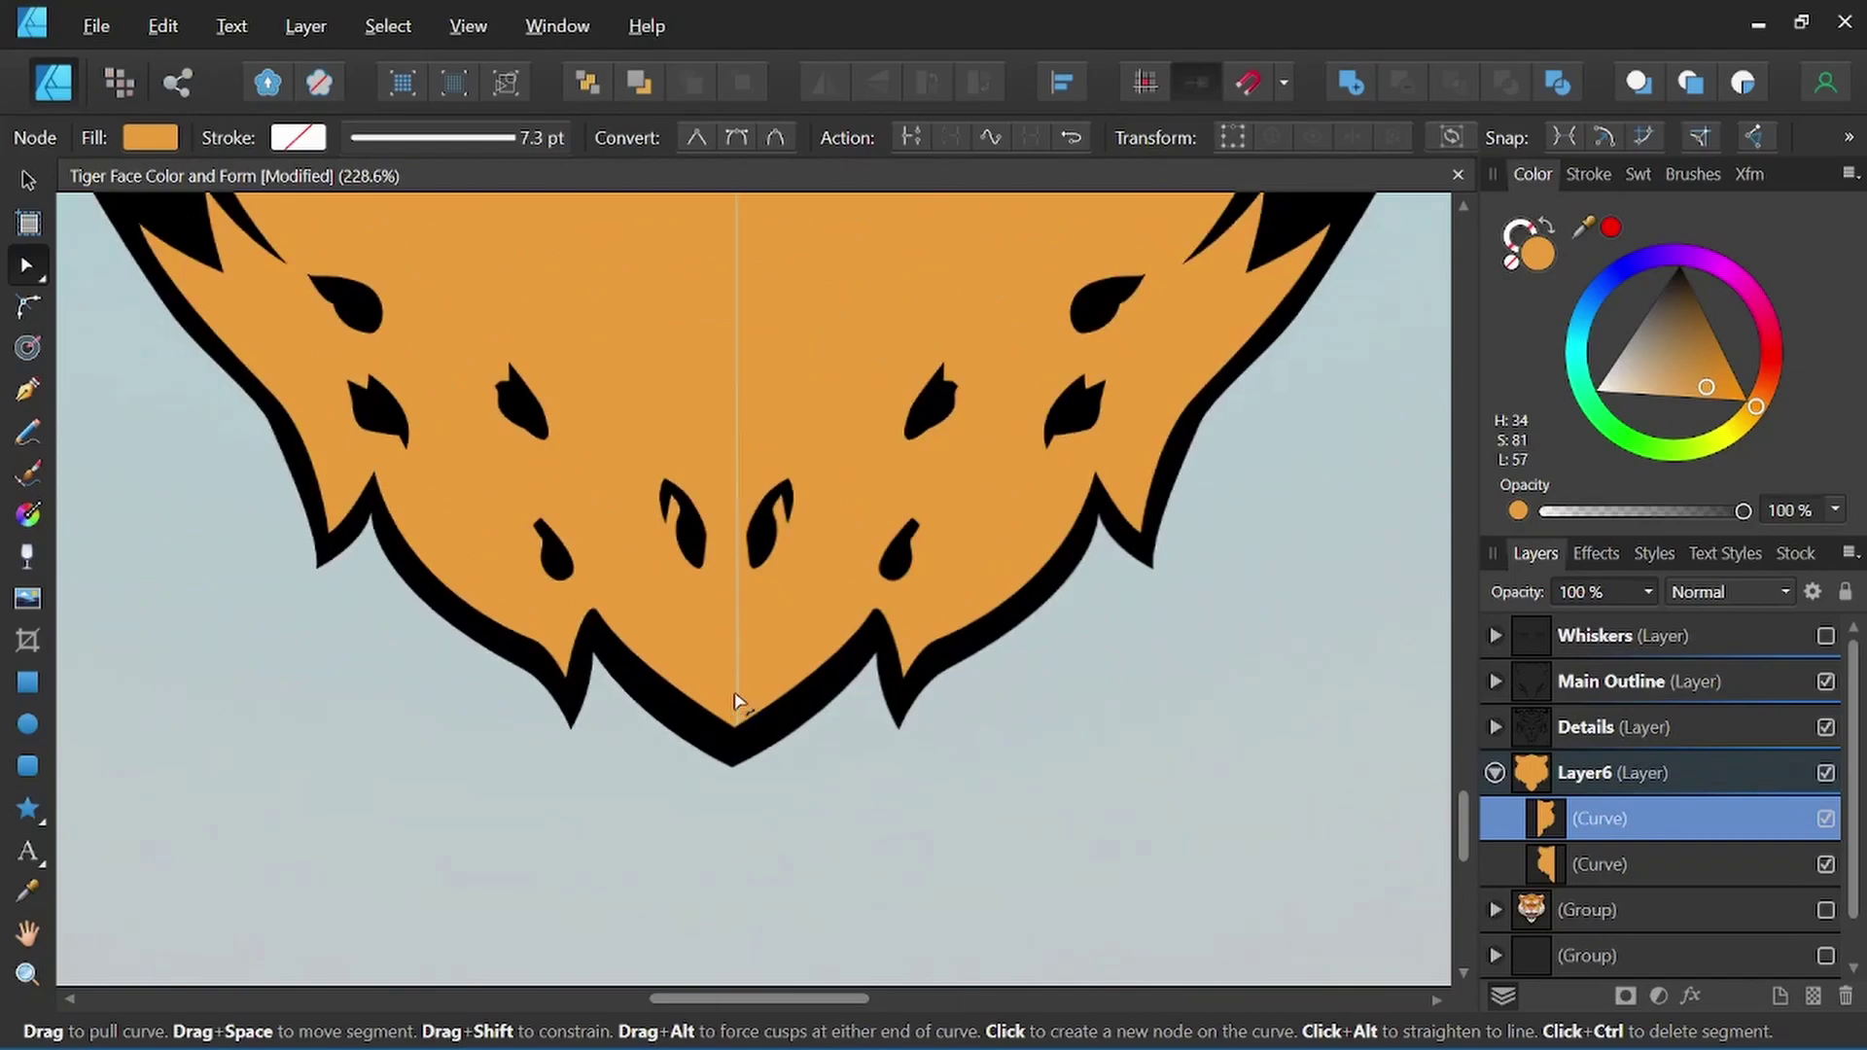
pyautogui.moveTo(737, 749); pyautogui.dragTo(724, 744)
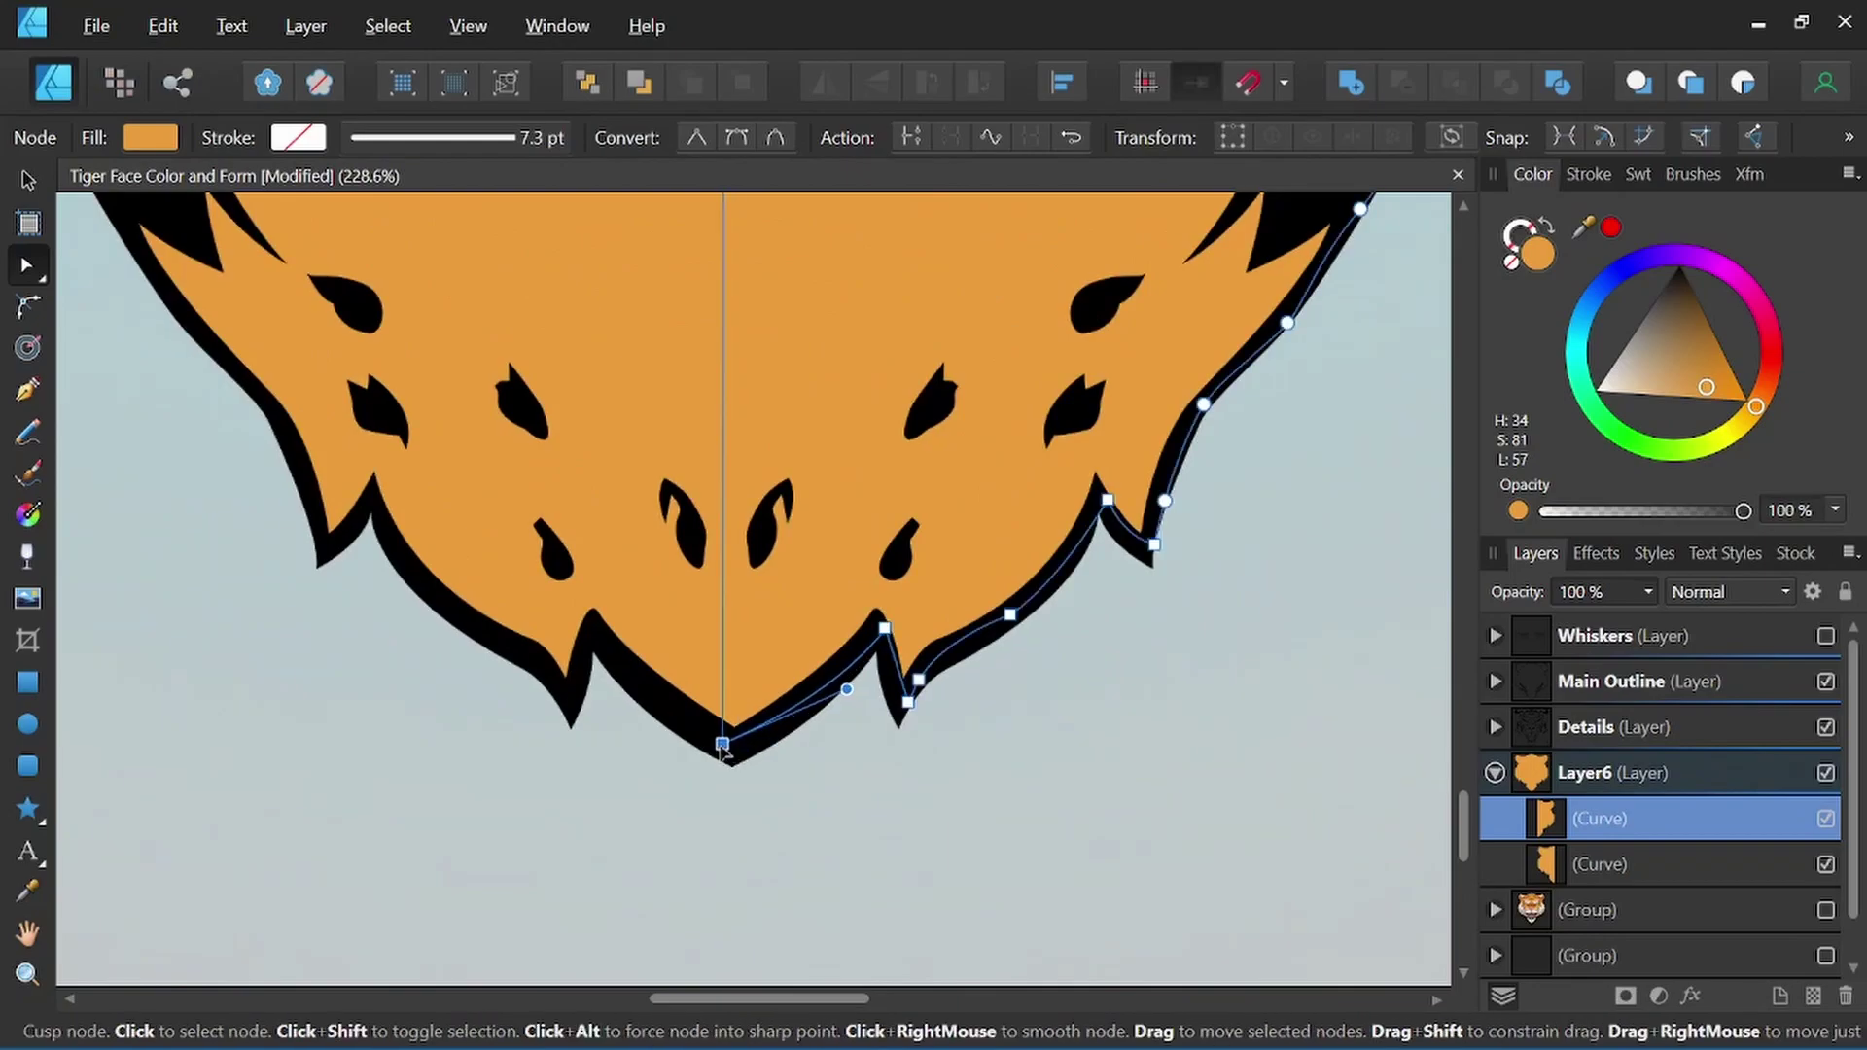
pyautogui.click(26, 182)
pyautogui.scroll(-5, 617, 281)
pyautogui.scroll(2, 616, 281)
pyautogui.scroll(2, 740, 470)
pyautogui.scroll(-5, 739, 471)
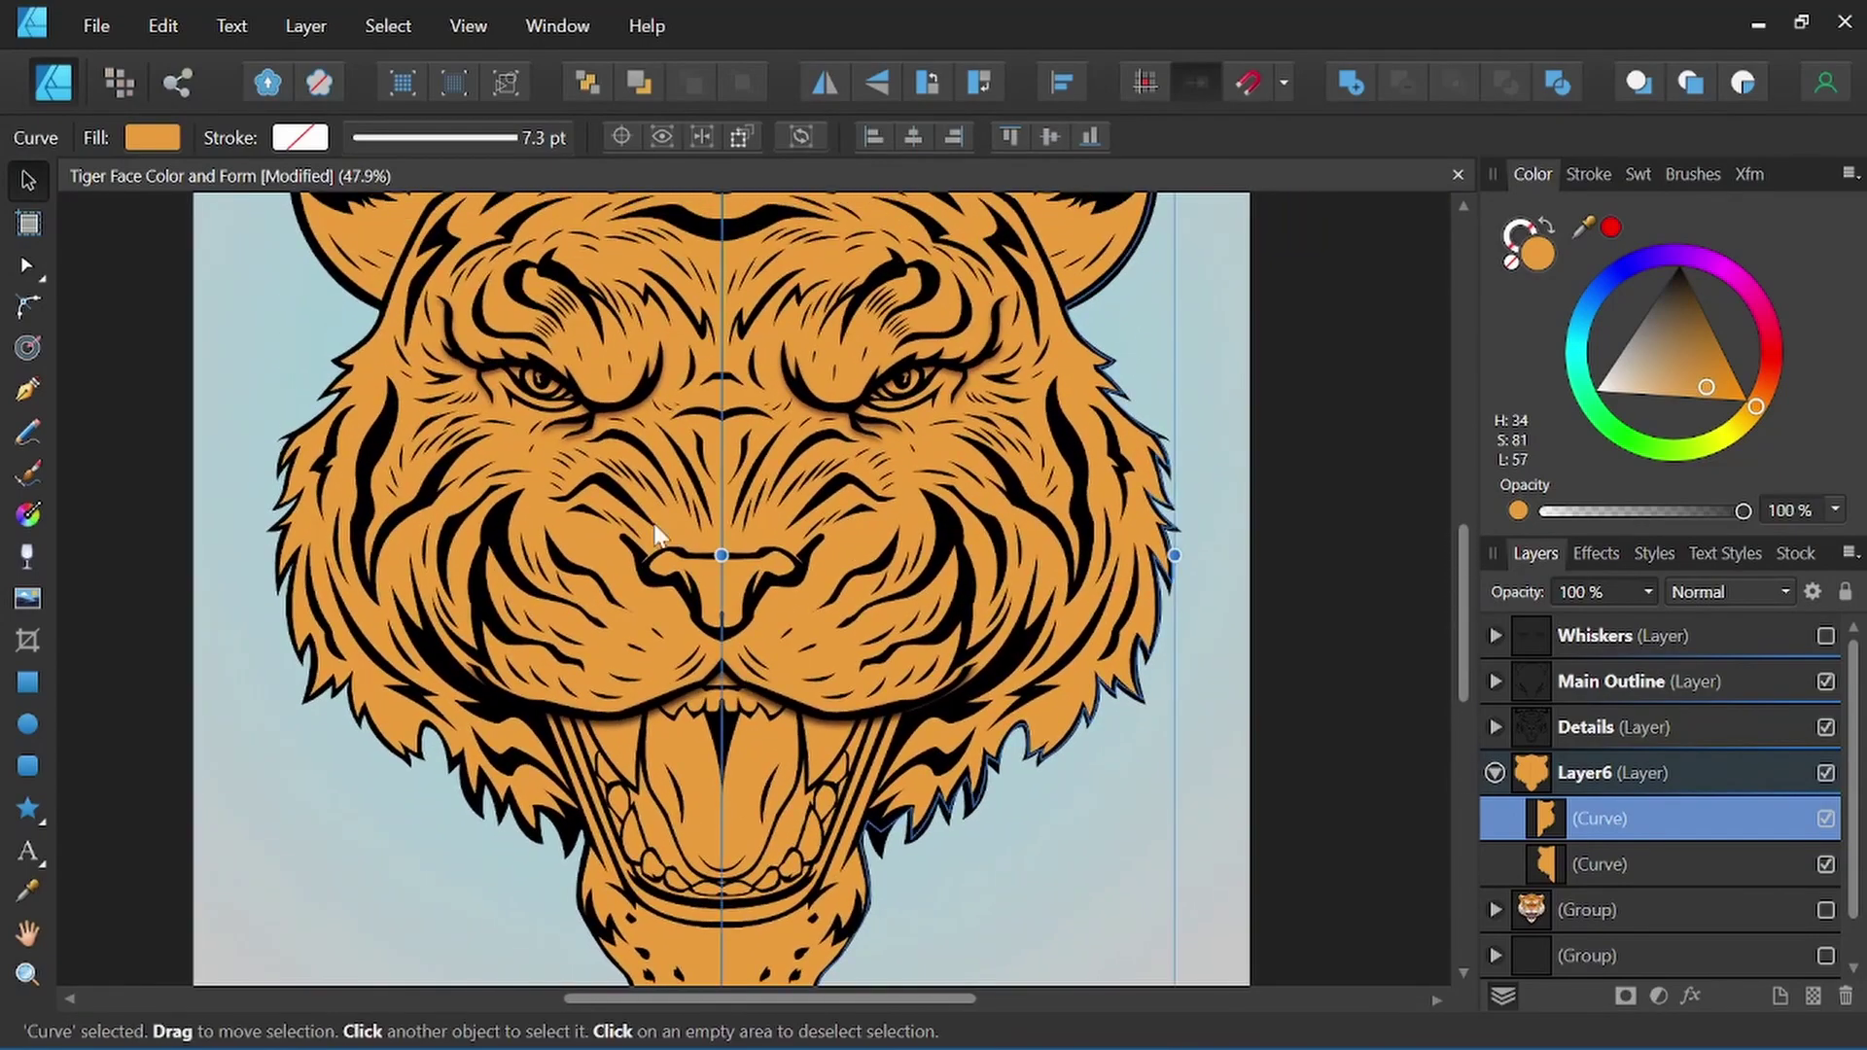
pyautogui.keyDown('shift'); pyautogui.click(602, 541); pyautogui.keyUp('shift')
pyautogui.scroll(-2, 859, 427)
pyautogui.scroll(1, 859, 427)
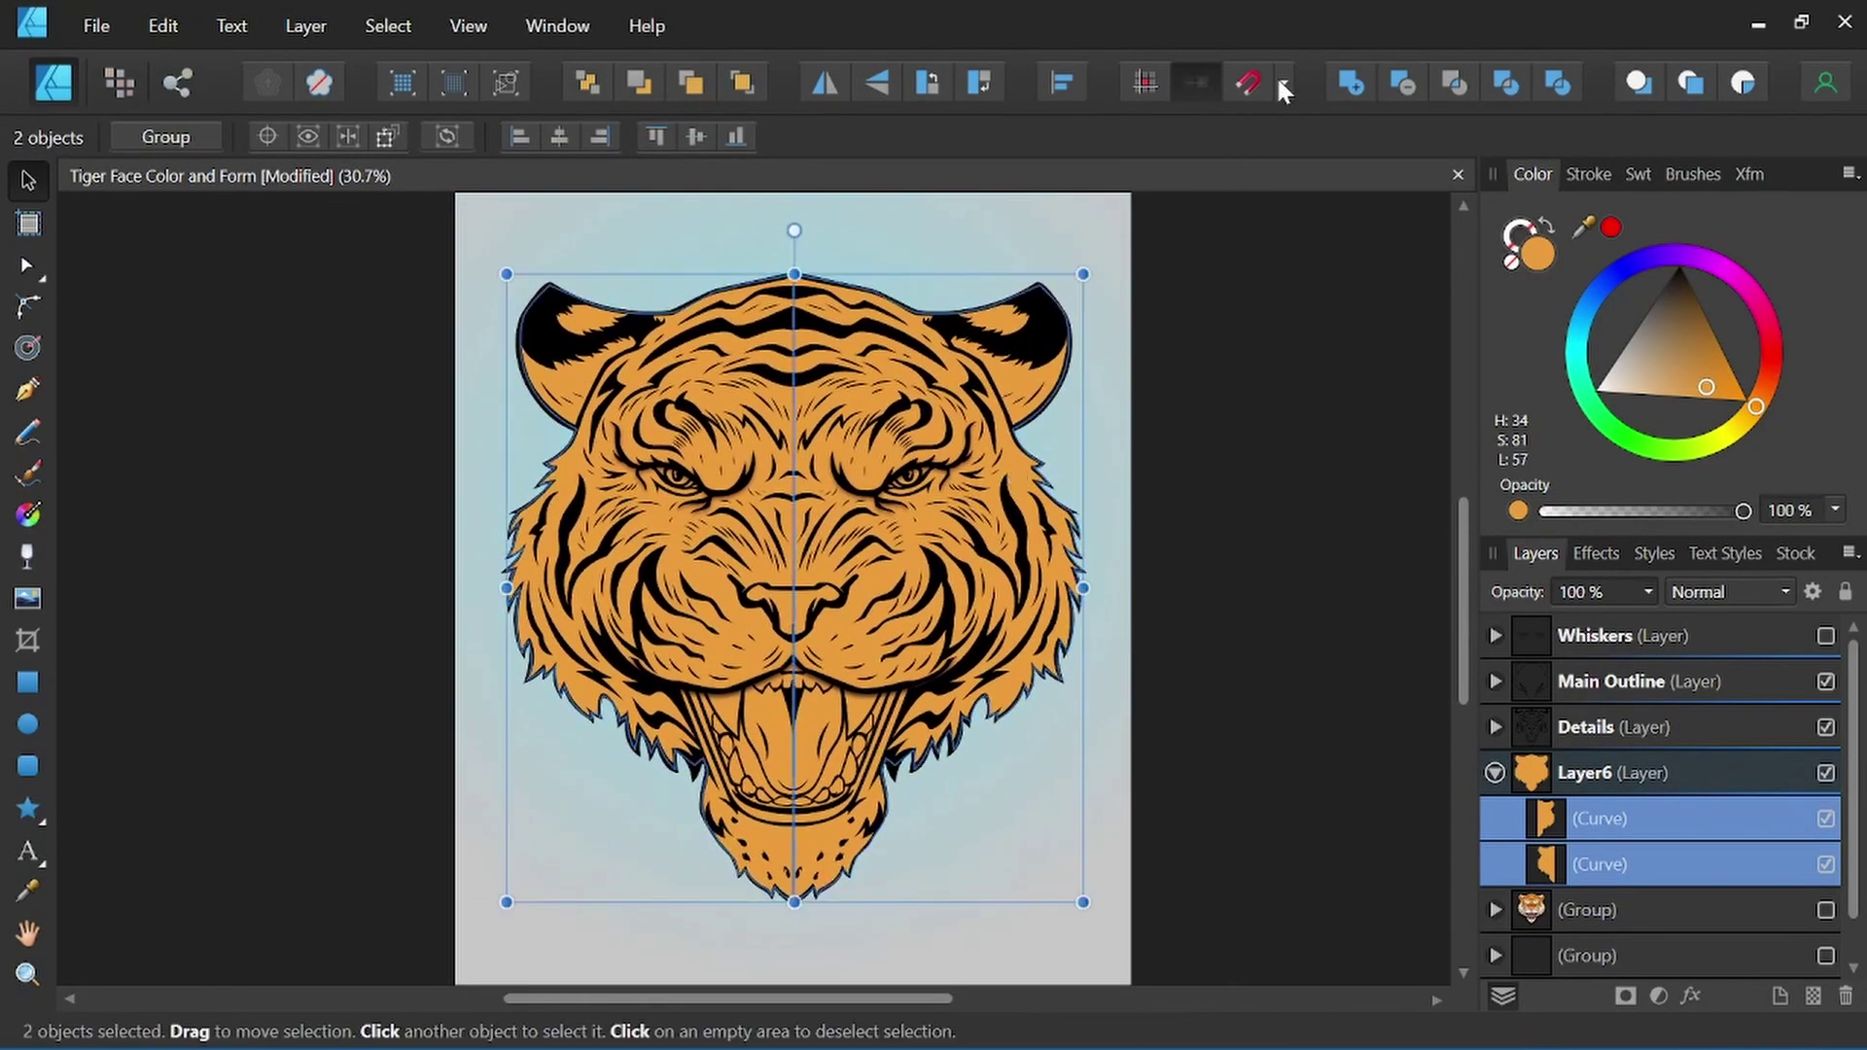
pyautogui.click(1349, 84)
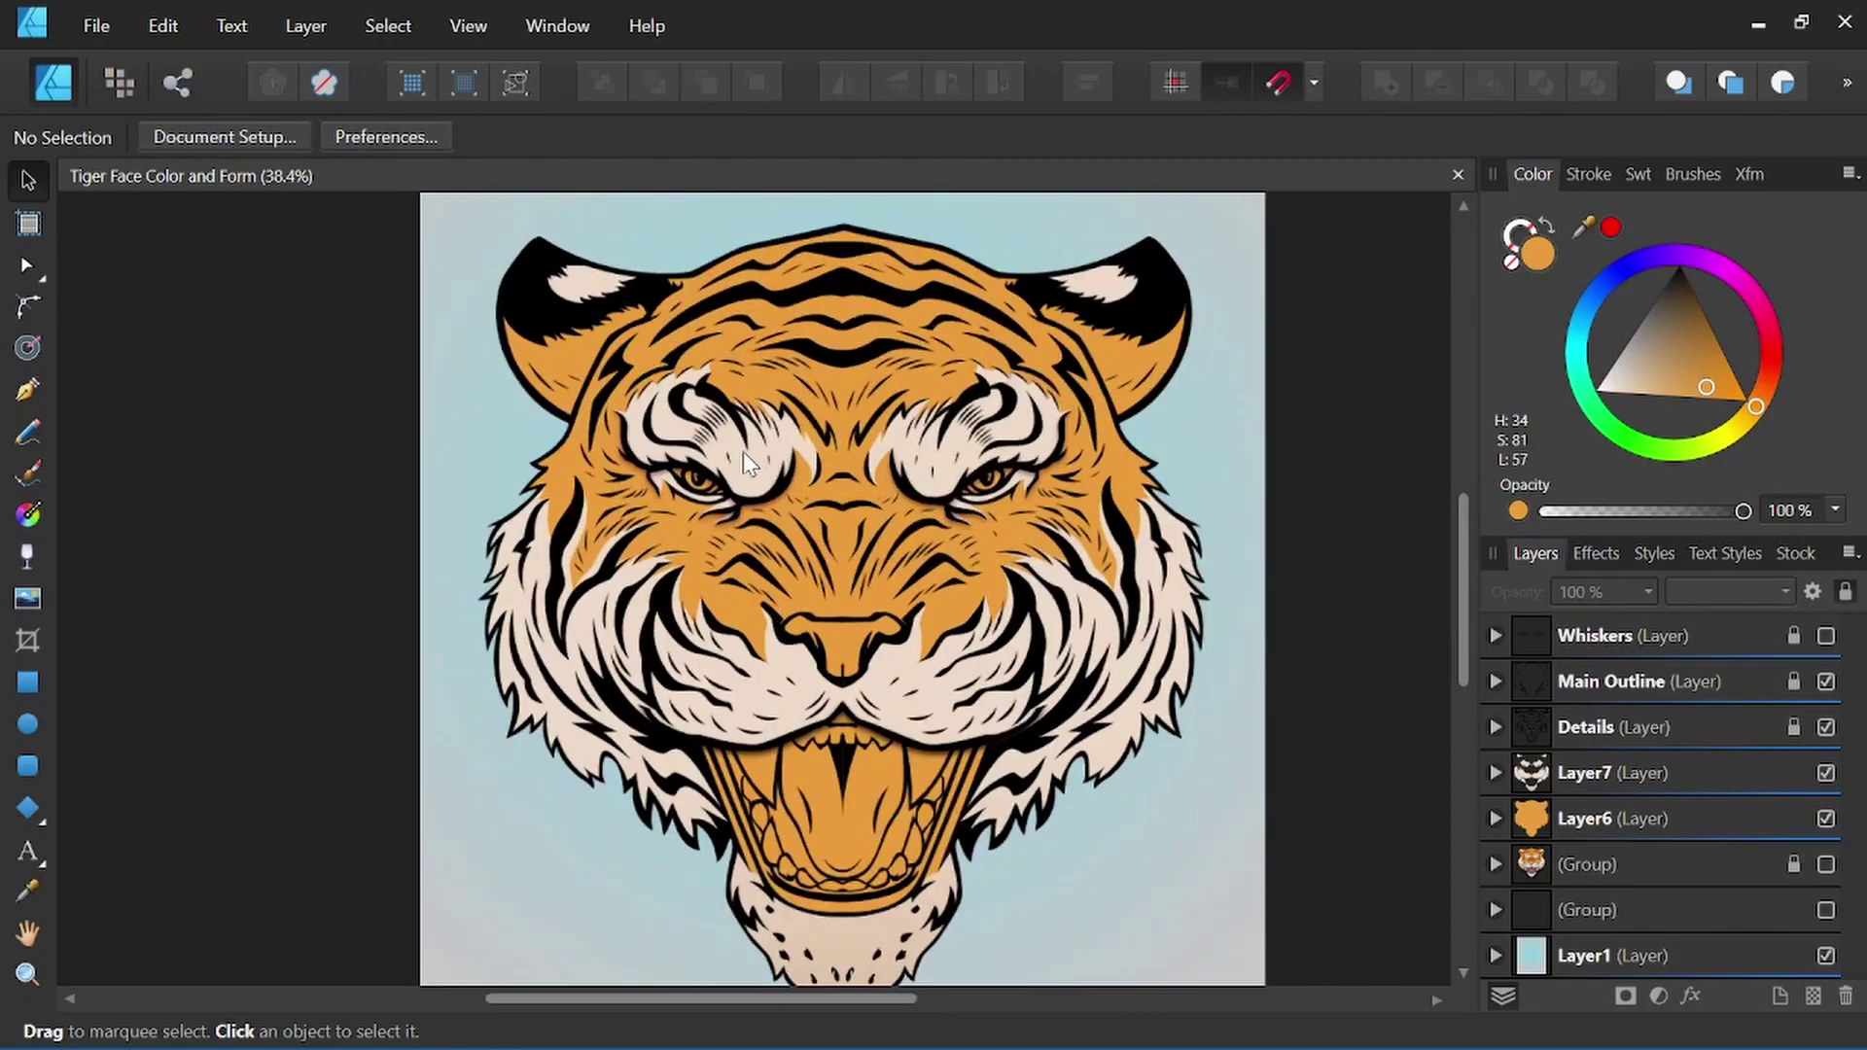
pyautogui.scroll(5, 742, 451)
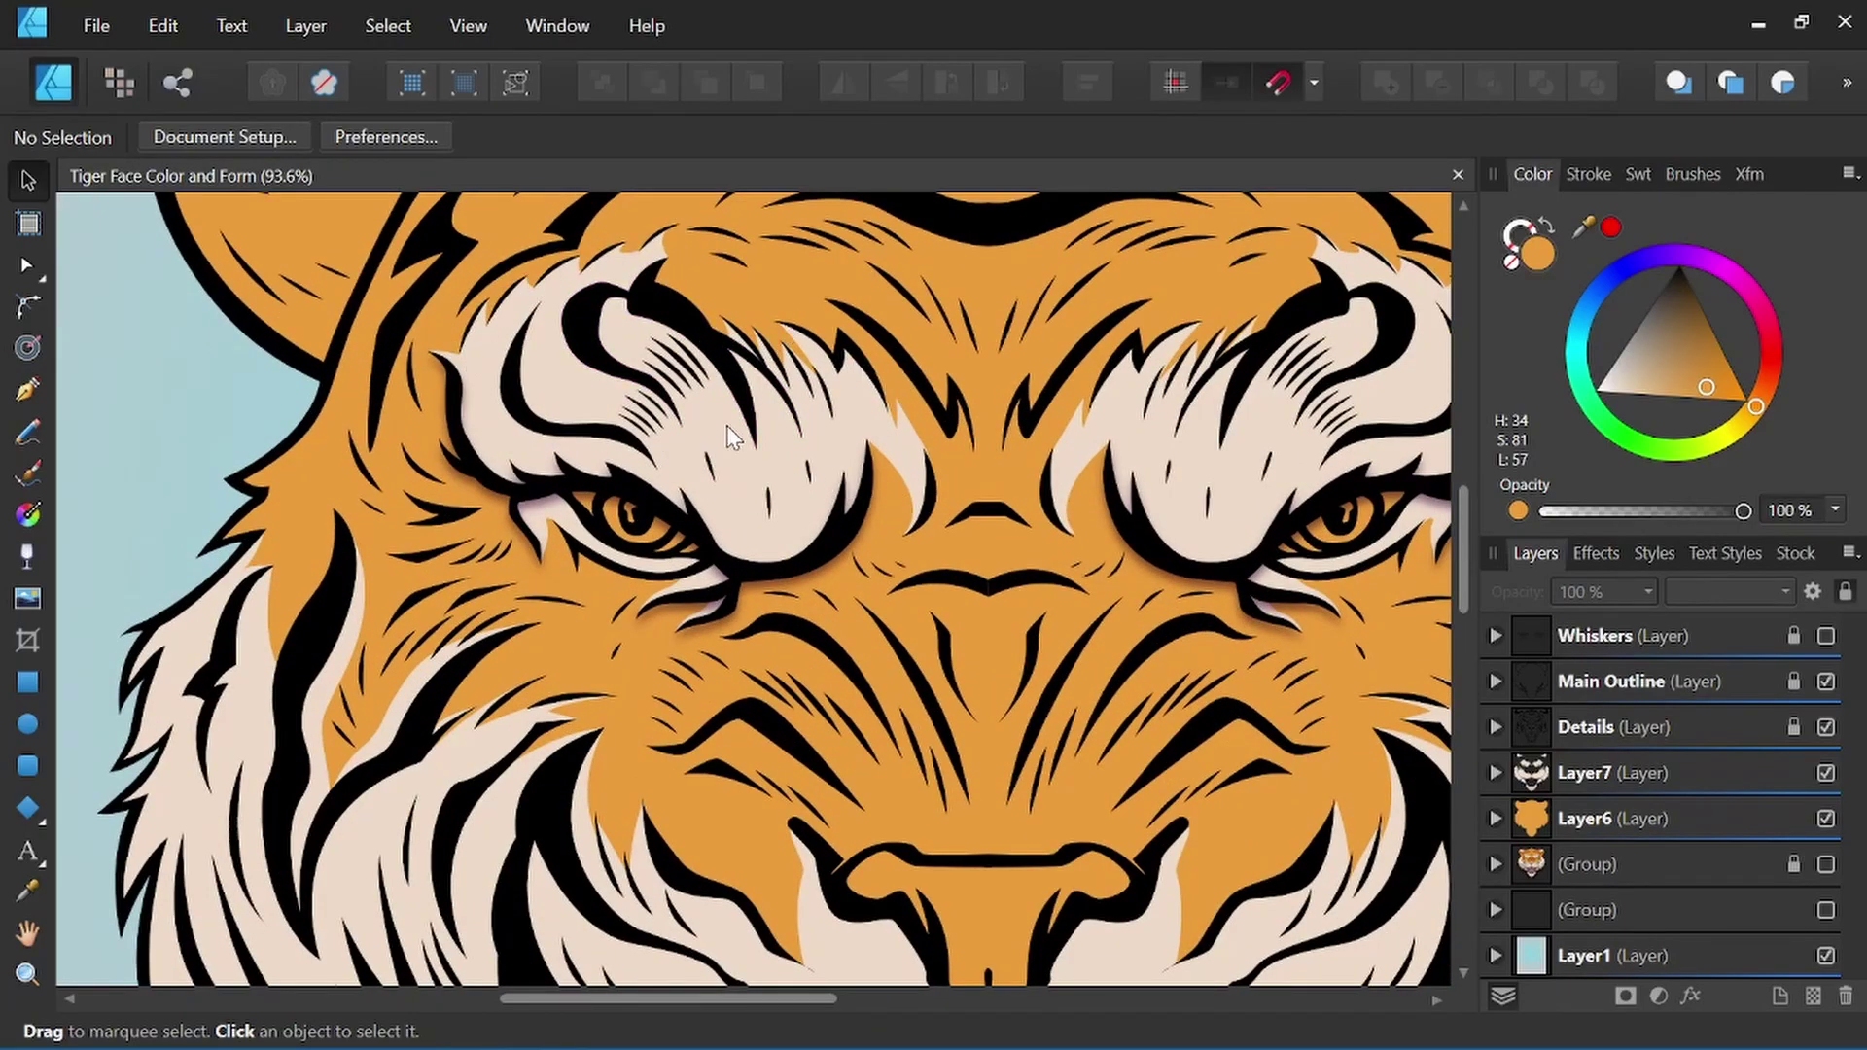
pyautogui.scroll(-4, 726, 424)
pyautogui.scroll(-2, 671, 482)
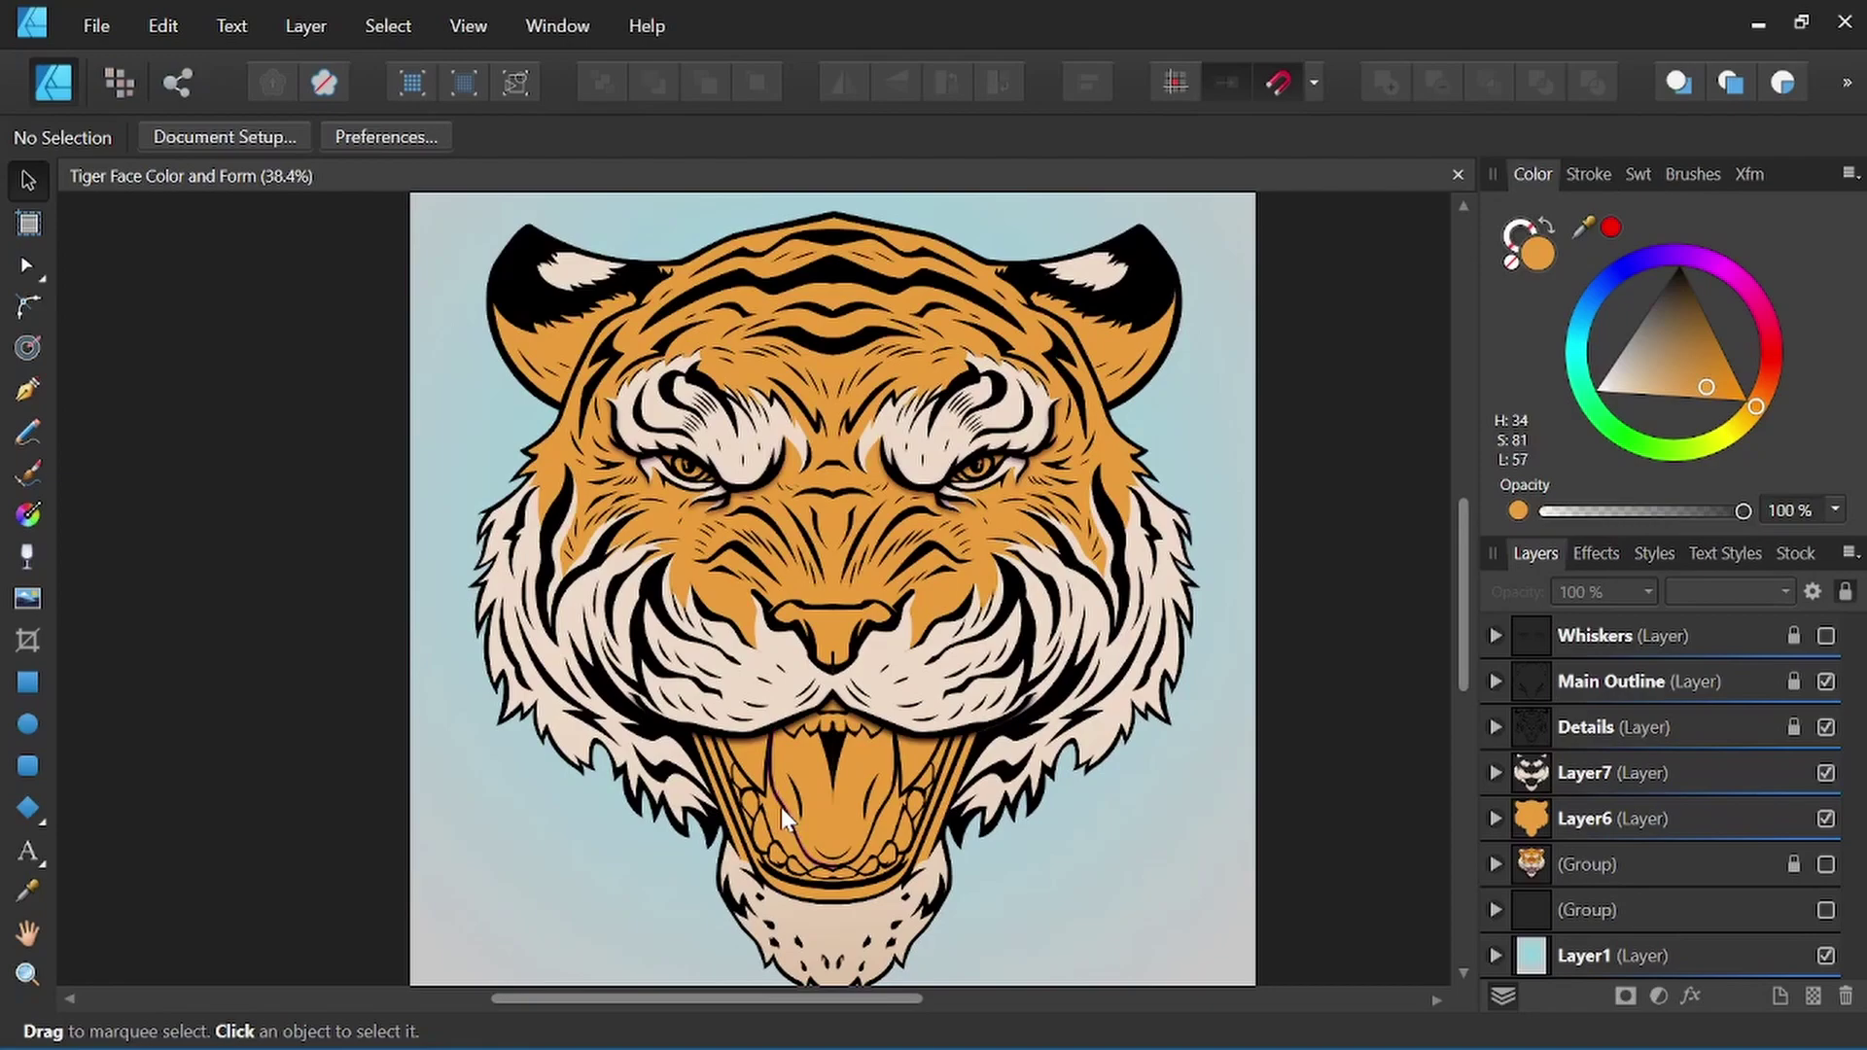
pyautogui.scroll(3, 781, 807)
# Trace a closed curve around the left half of the open mouth, from upper lip to bottom centre.
pyautogui.moveTo(832, 832); pyautogui.dragTo(844, 698)
pyautogui.click(27, 390)
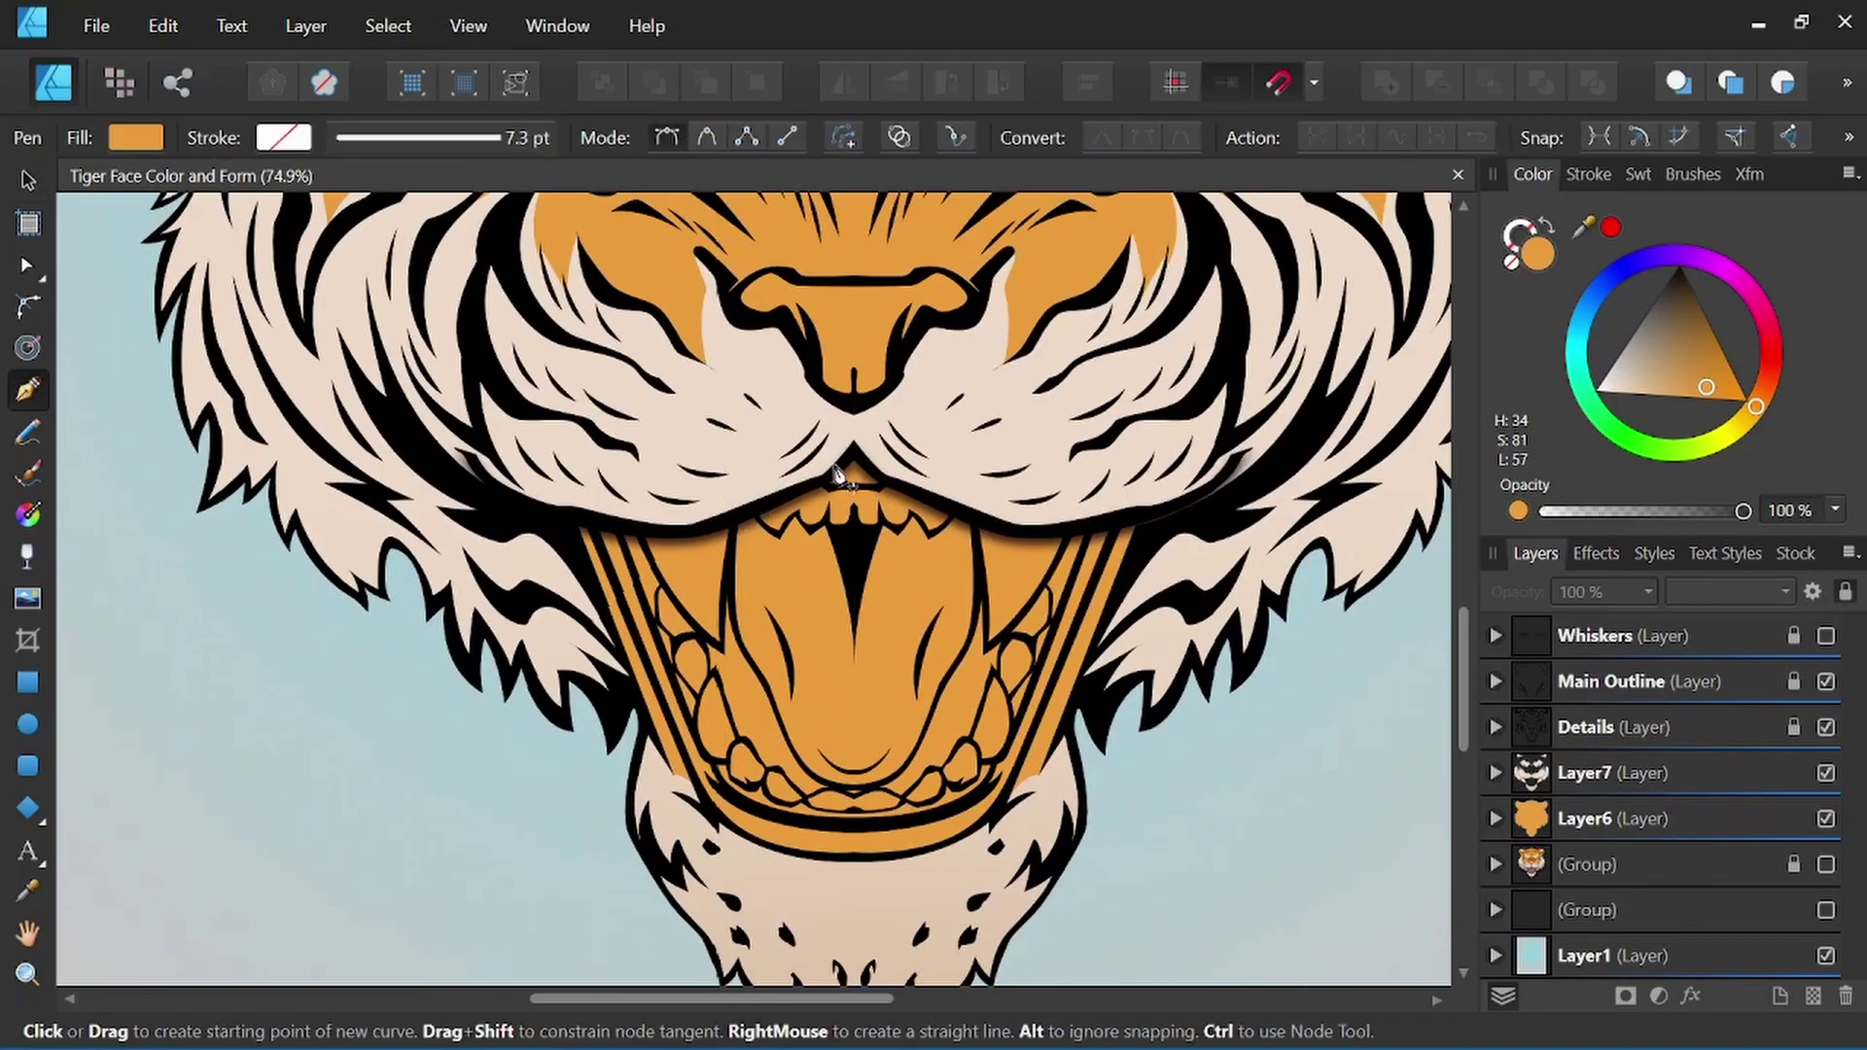
pyautogui.scroll(3, 846, 483)
pyautogui.click(821, 423)
pyautogui.press('Escape')
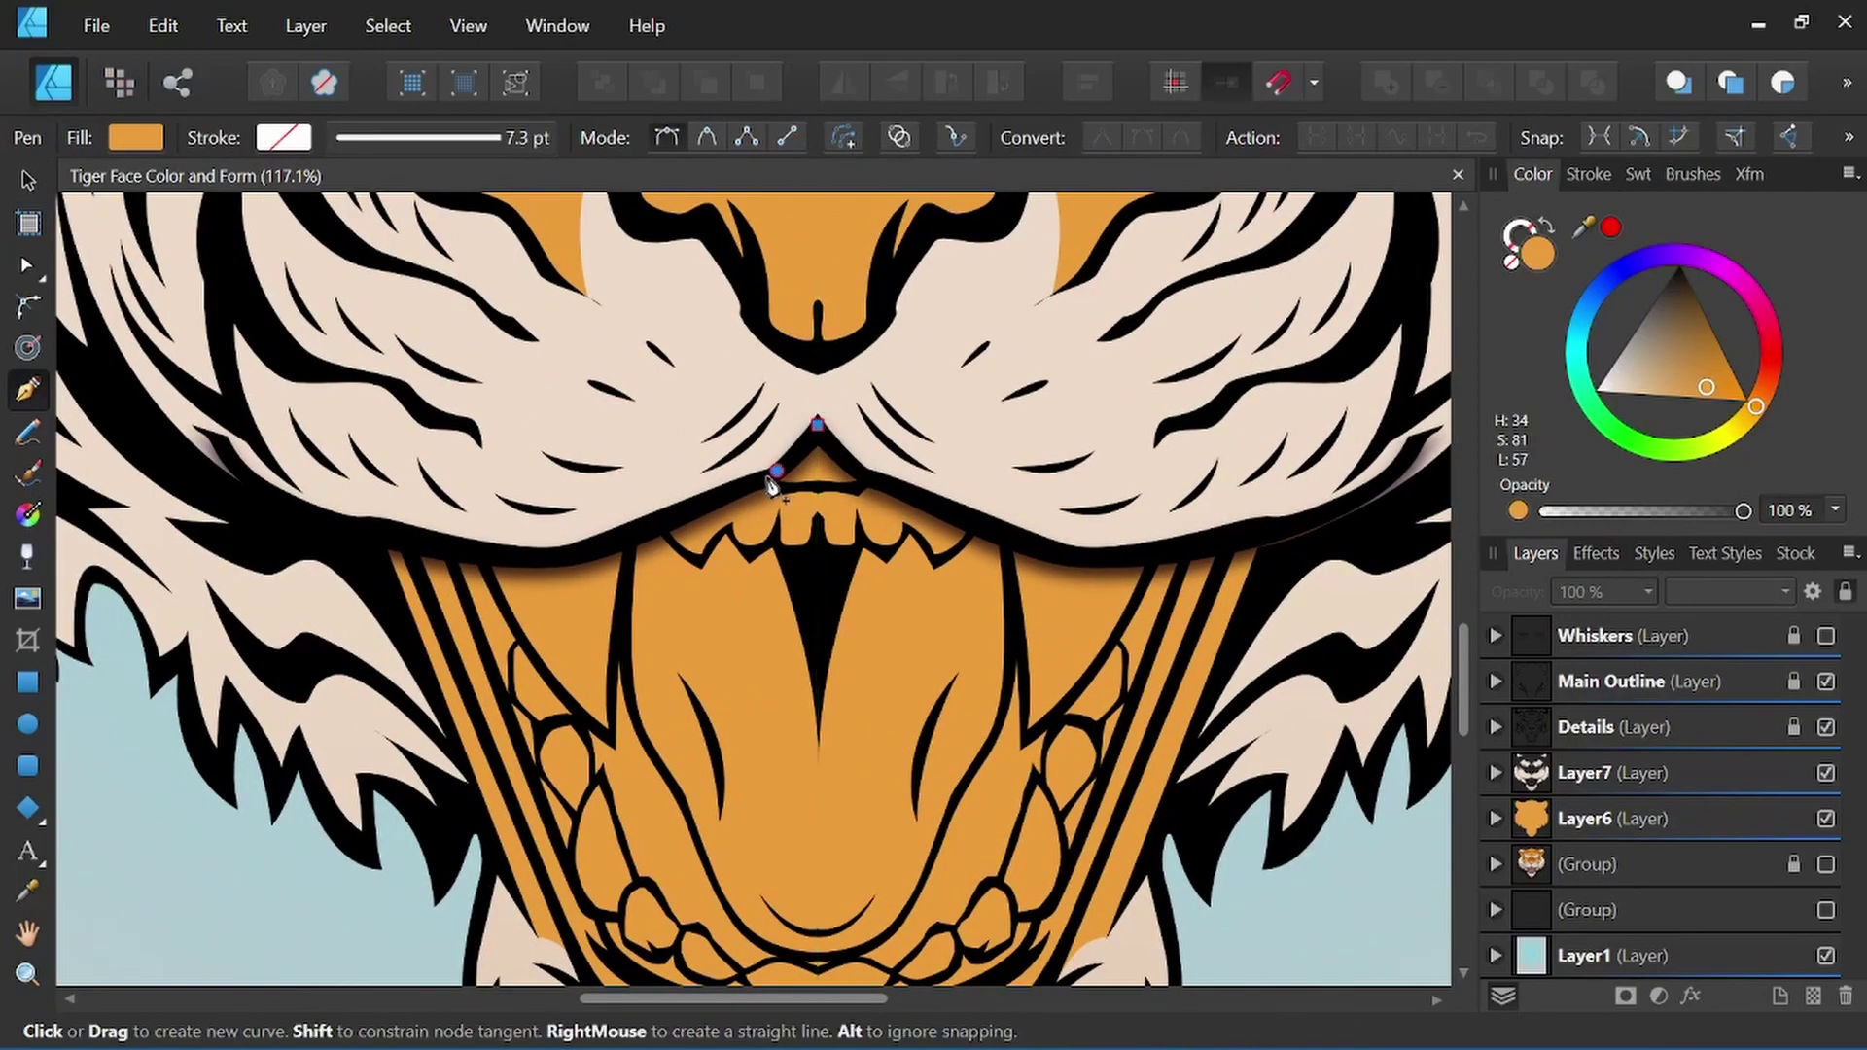
pyautogui.moveTo(817, 426); pyautogui.dragTo(774, 473)
pyautogui.click(621, 544)
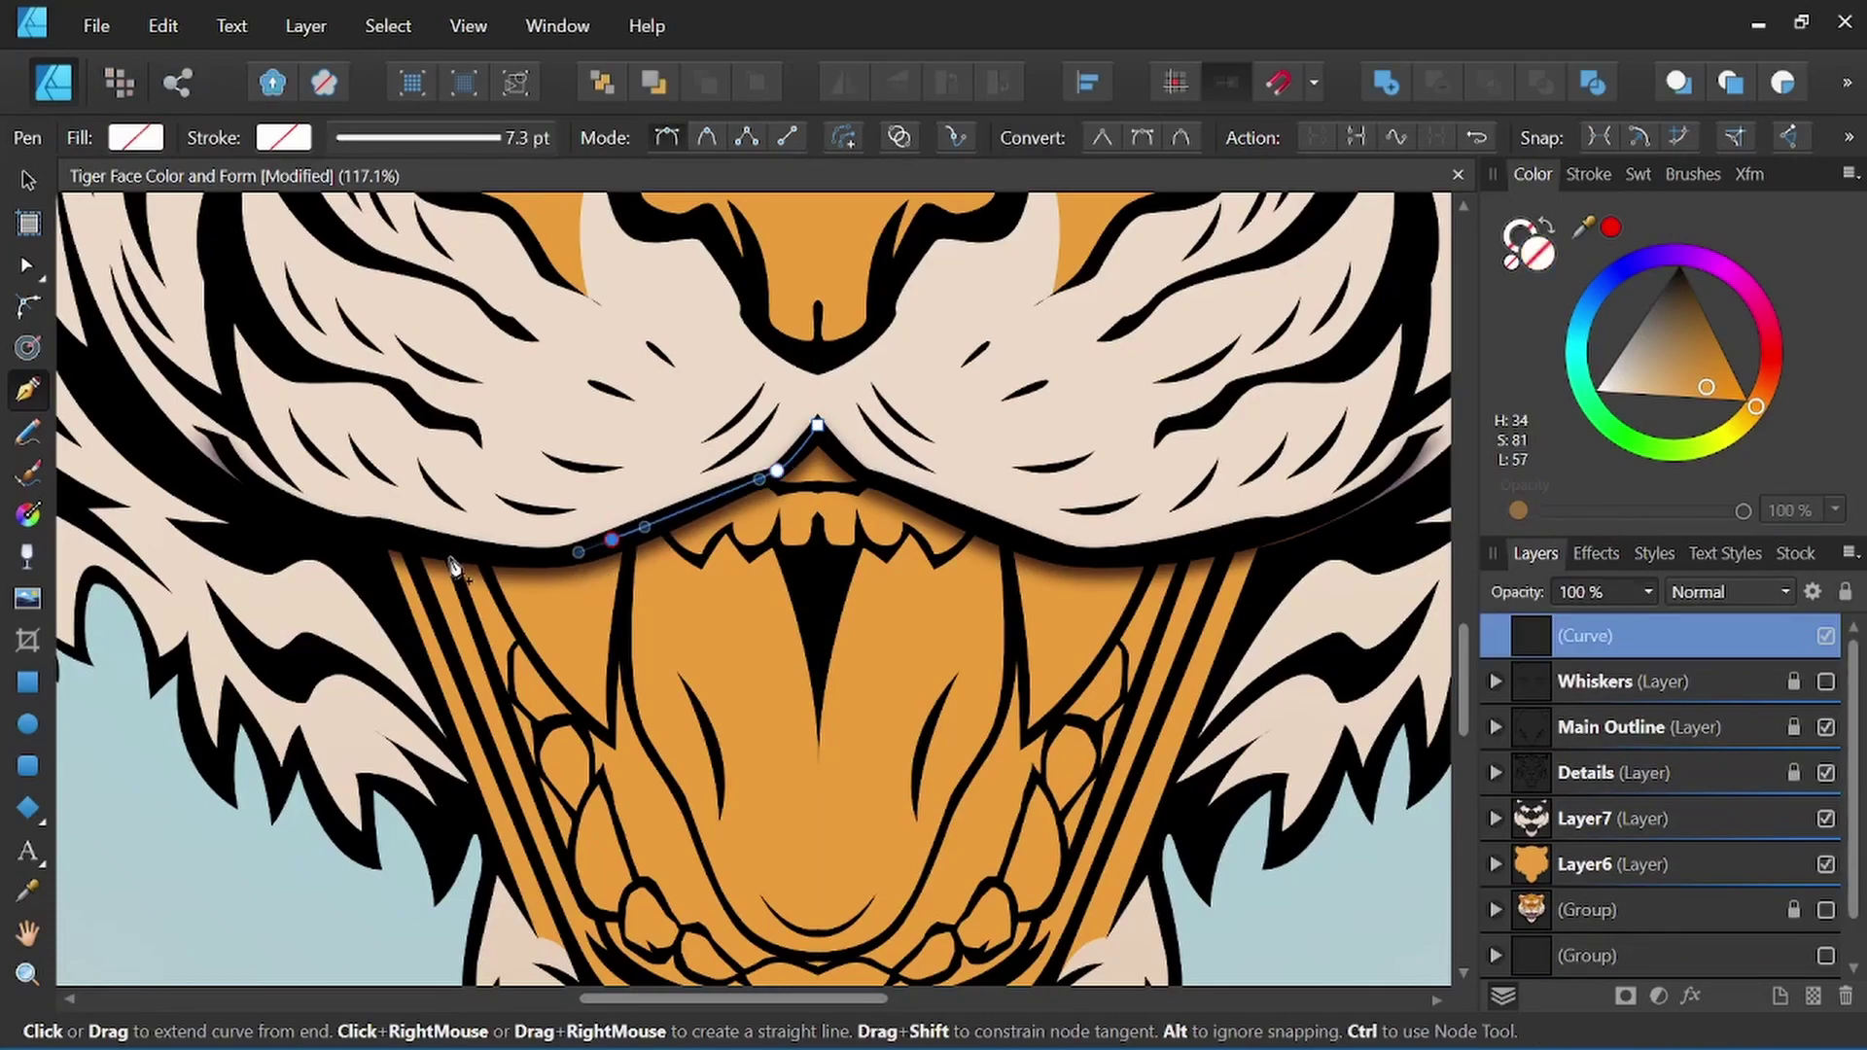
pyautogui.press('space')
pyautogui.moveTo(445, 651); pyautogui.dragTo(446, 367)
pyautogui.click(483, 660)
pyautogui.scroll(2, 484, 667)
pyautogui.click(487, 660)
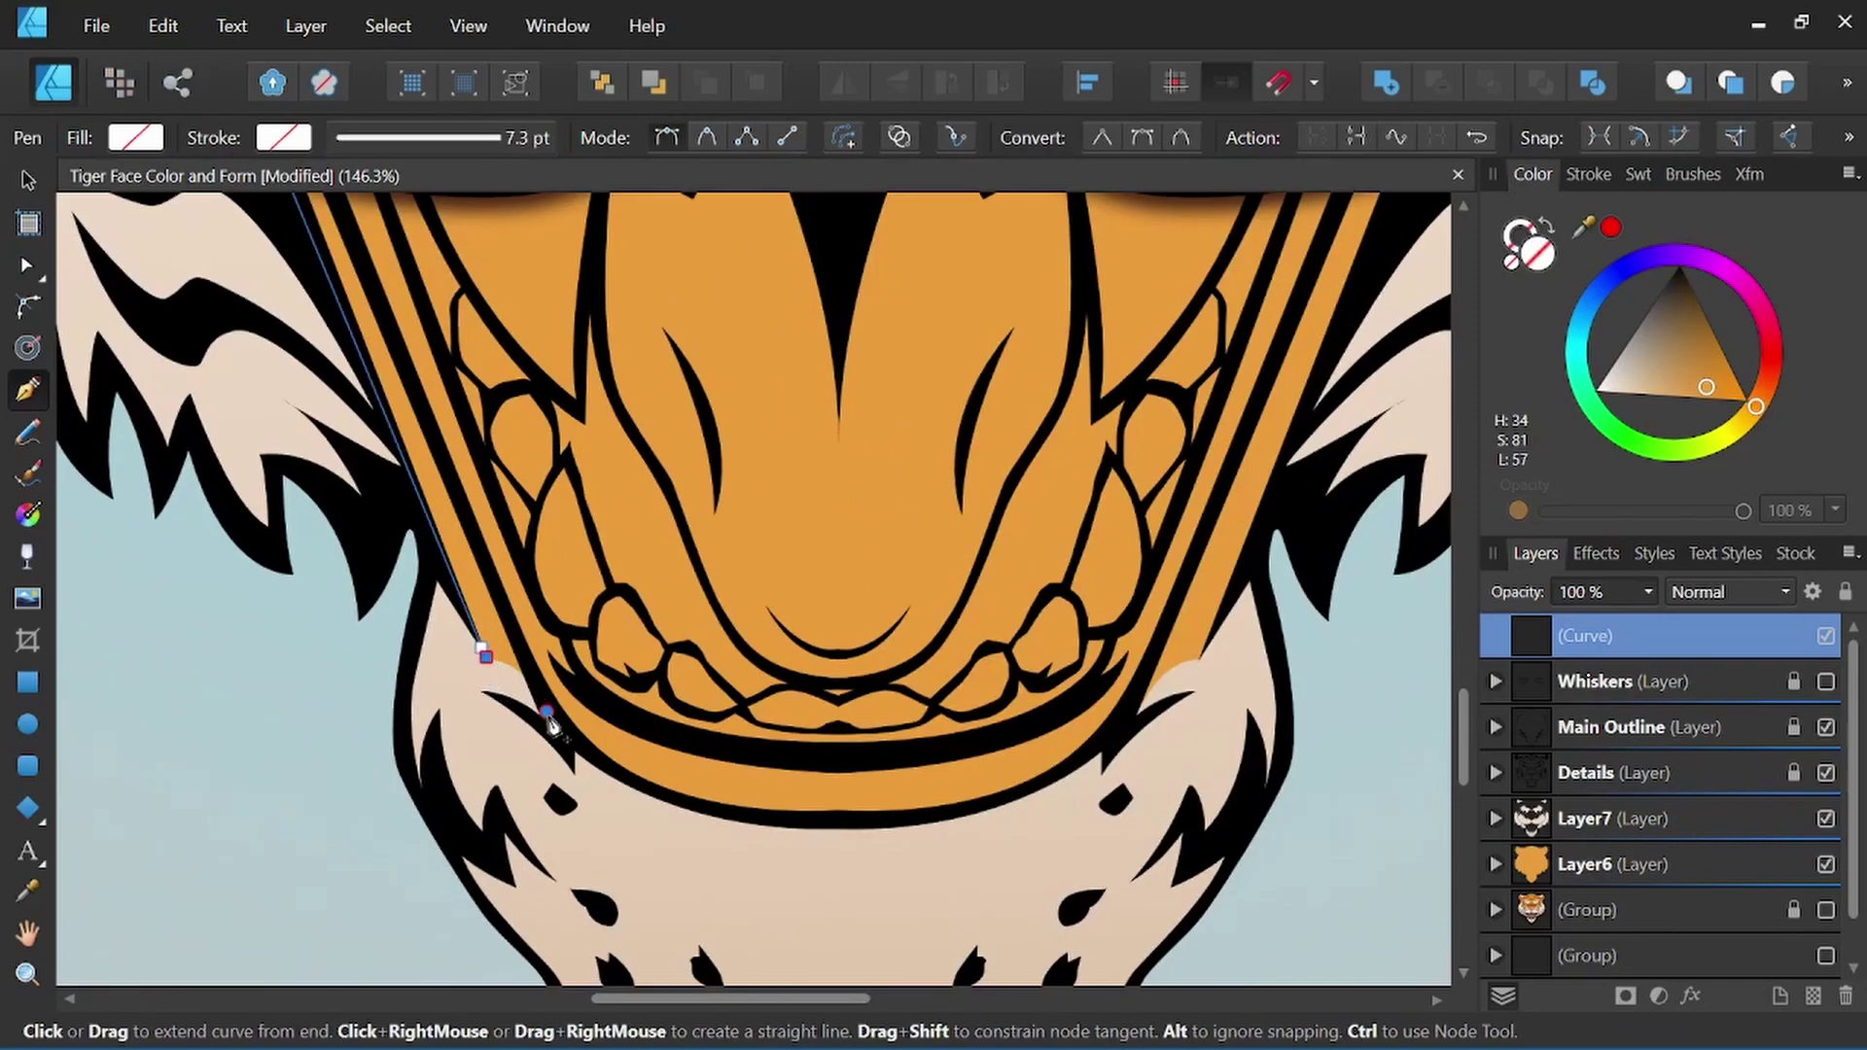
pyautogui.moveTo(549, 711); pyautogui.dragTo(588, 760)
pyautogui.moveTo(794, 826); pyautogui.dragTo(912, 823)
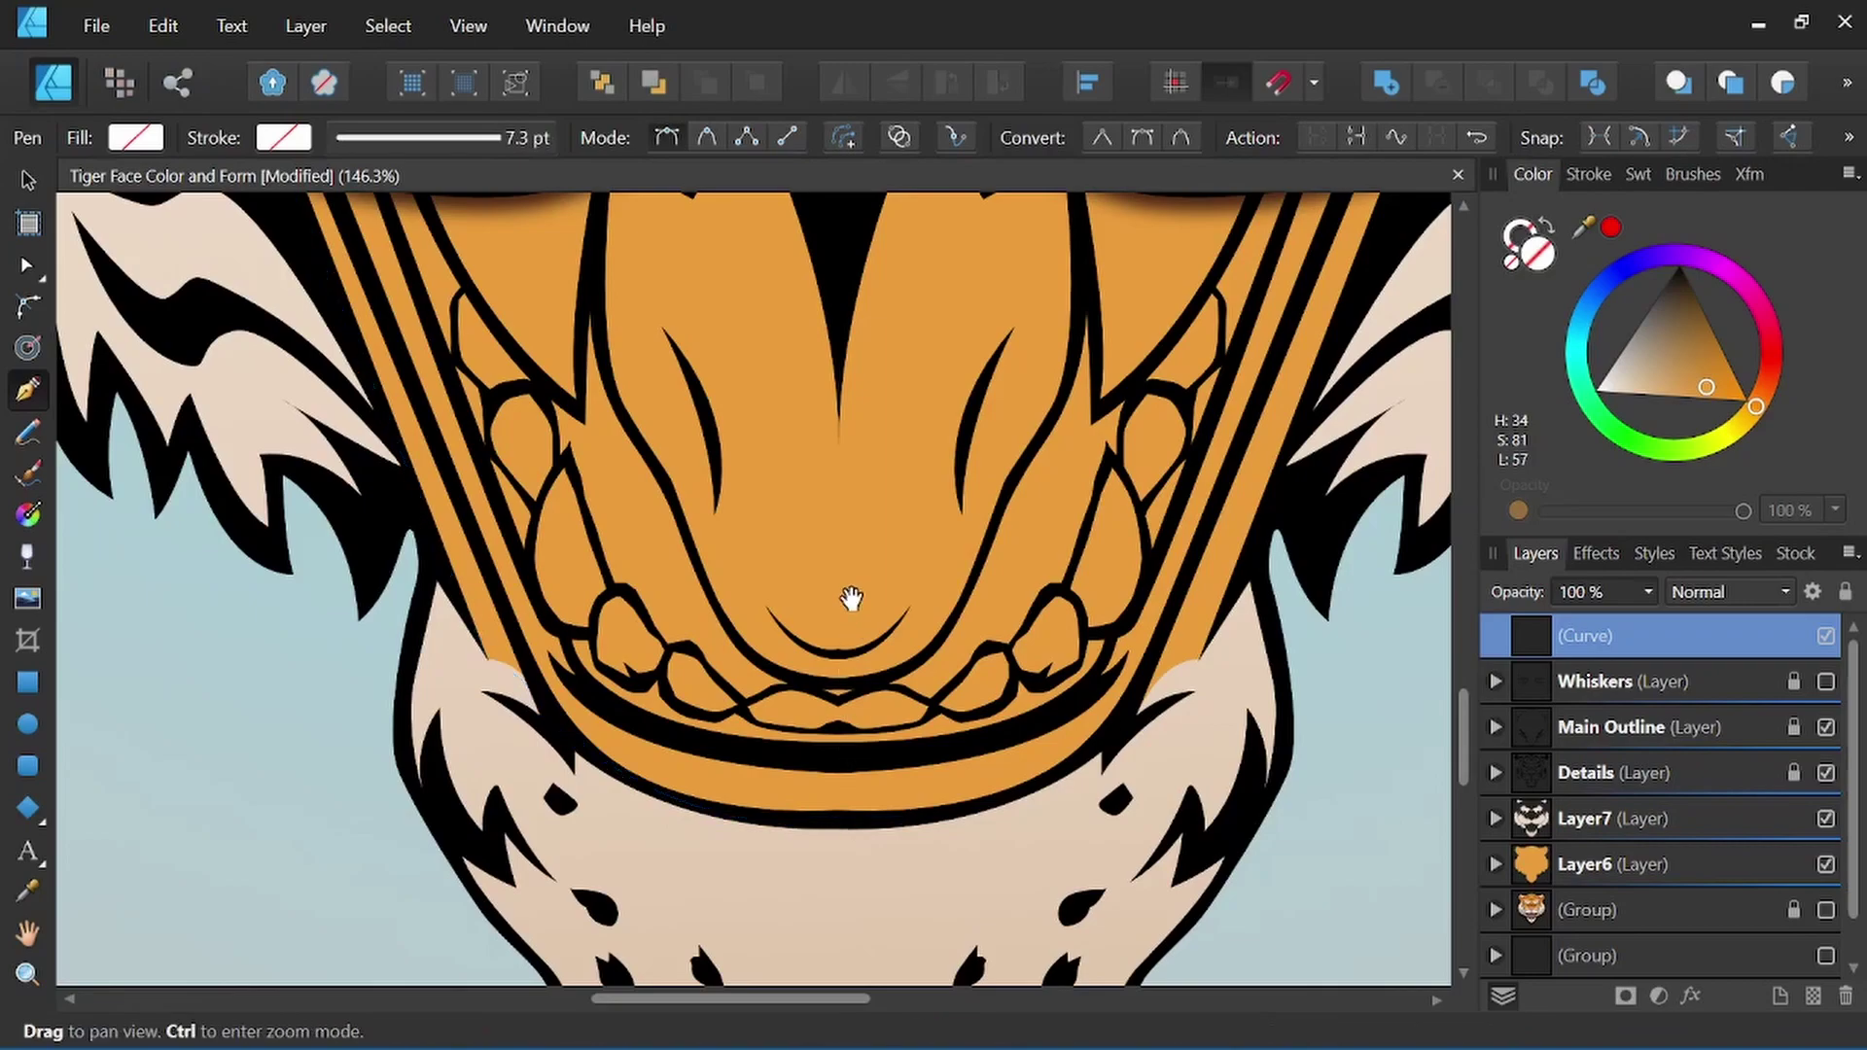
pyautogui.scroll(-2, 851, 612)
# Fill the mouth half with a muted reddish-brown and move it into Layer7 beneath the line art.
pyautogui.moveTo(850, 614)
pyautogui.mouseDown()
pyautogui.moveTo(860, 336)
pyautogui.moveTo(861, 511)
pyautogui.mouseUp()
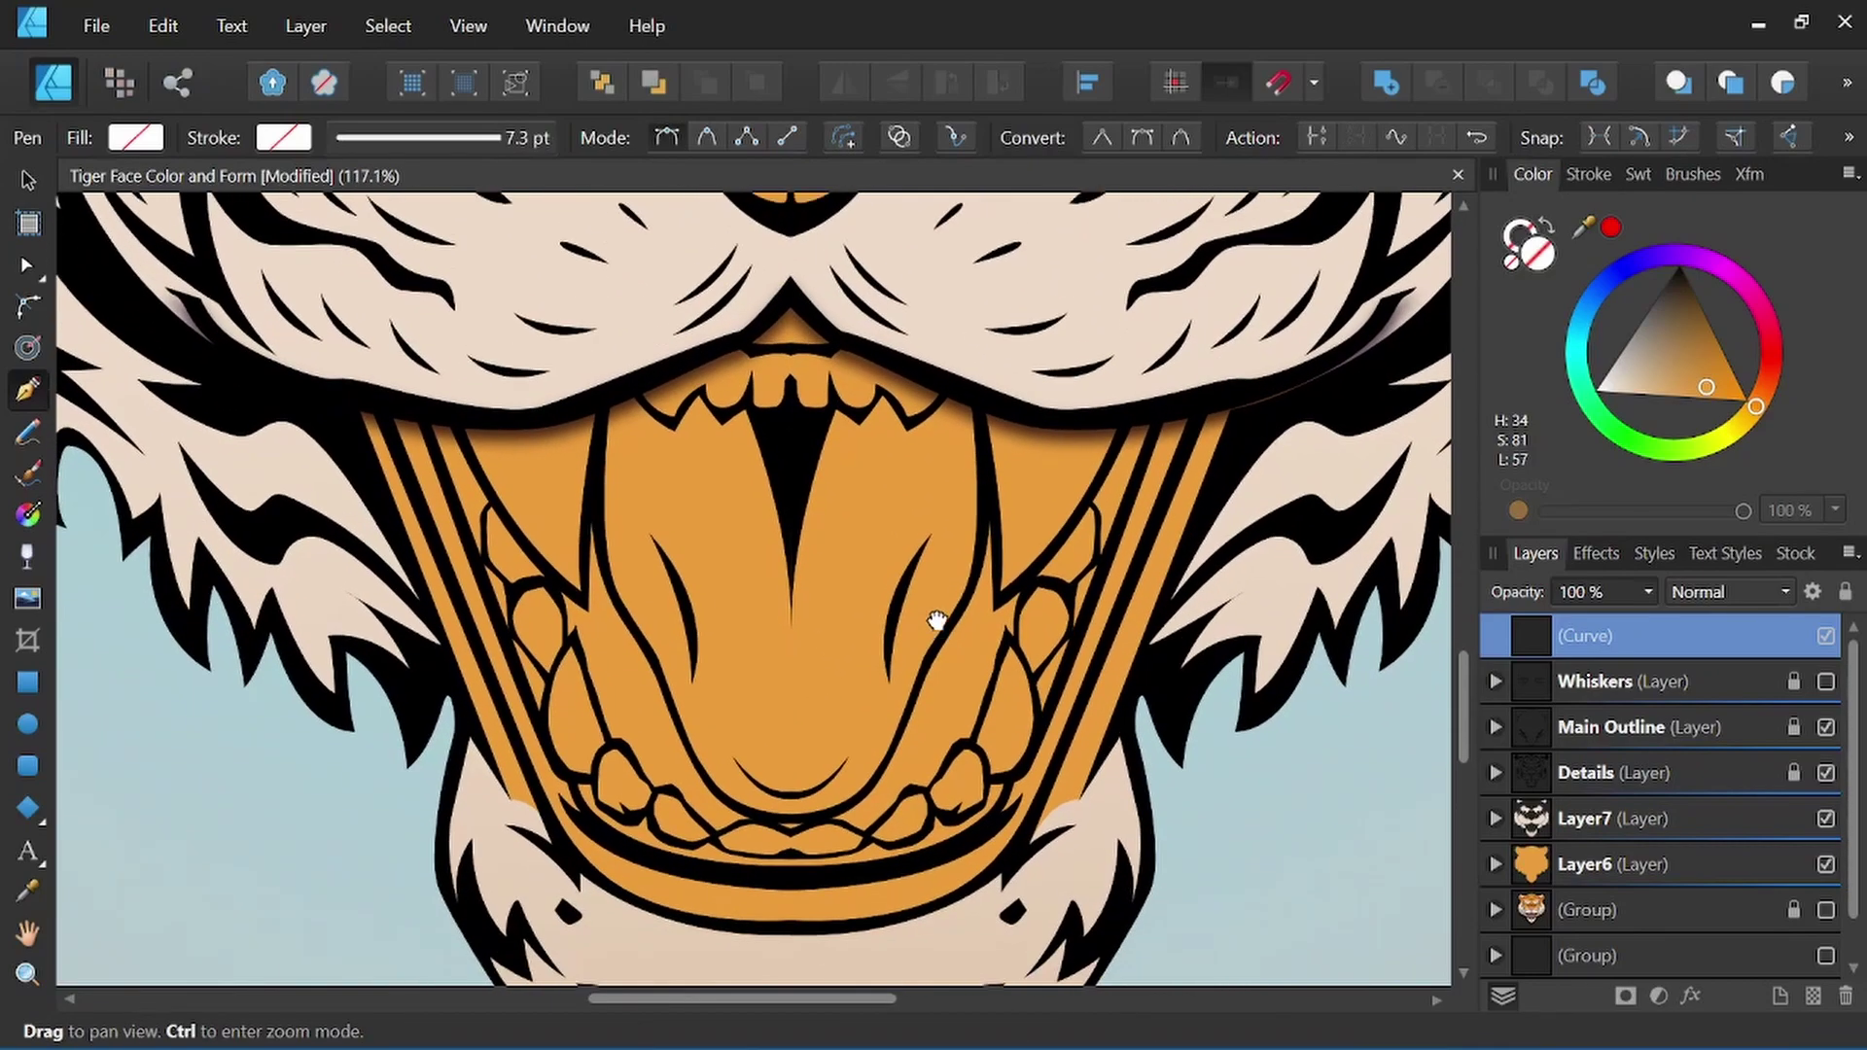
pyautogui.moveTo(886, 579); pyautogui.dragTo(893, 449)
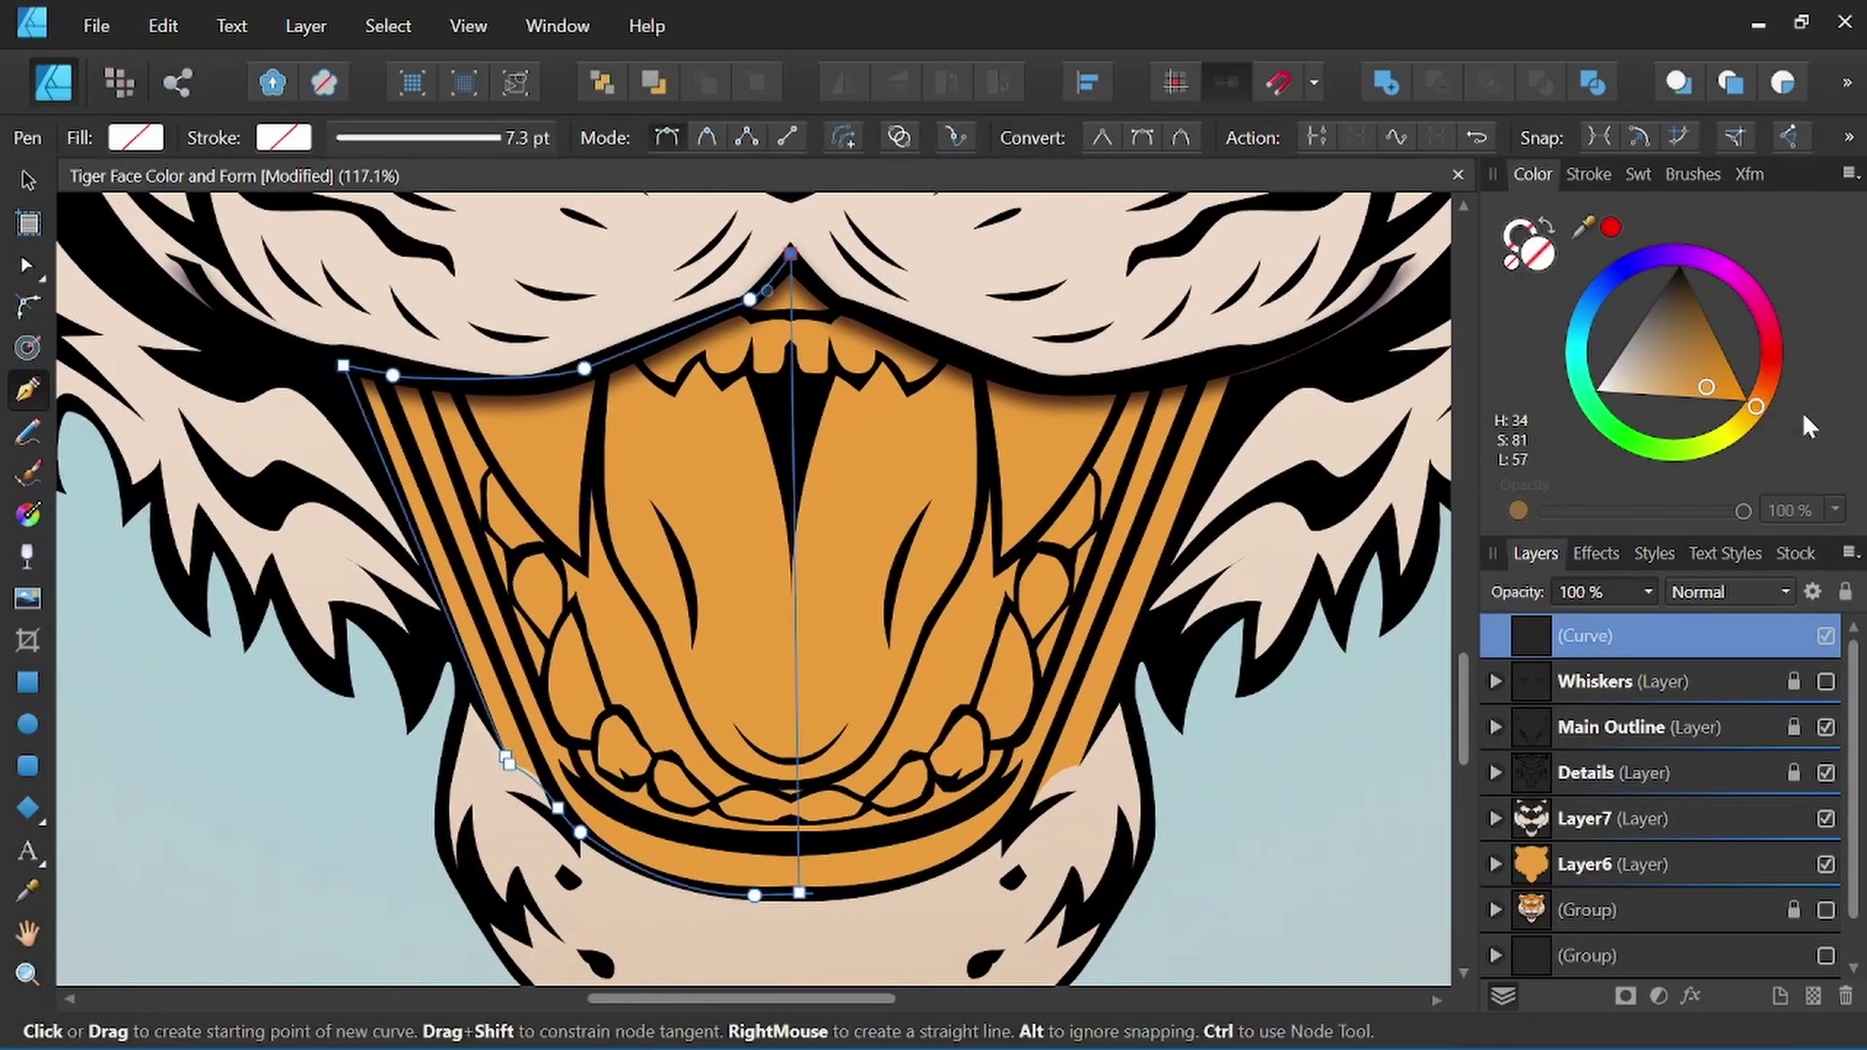
pyautogui.moveTo(1703, 394); pyautogui.dragTo(1650, 325)
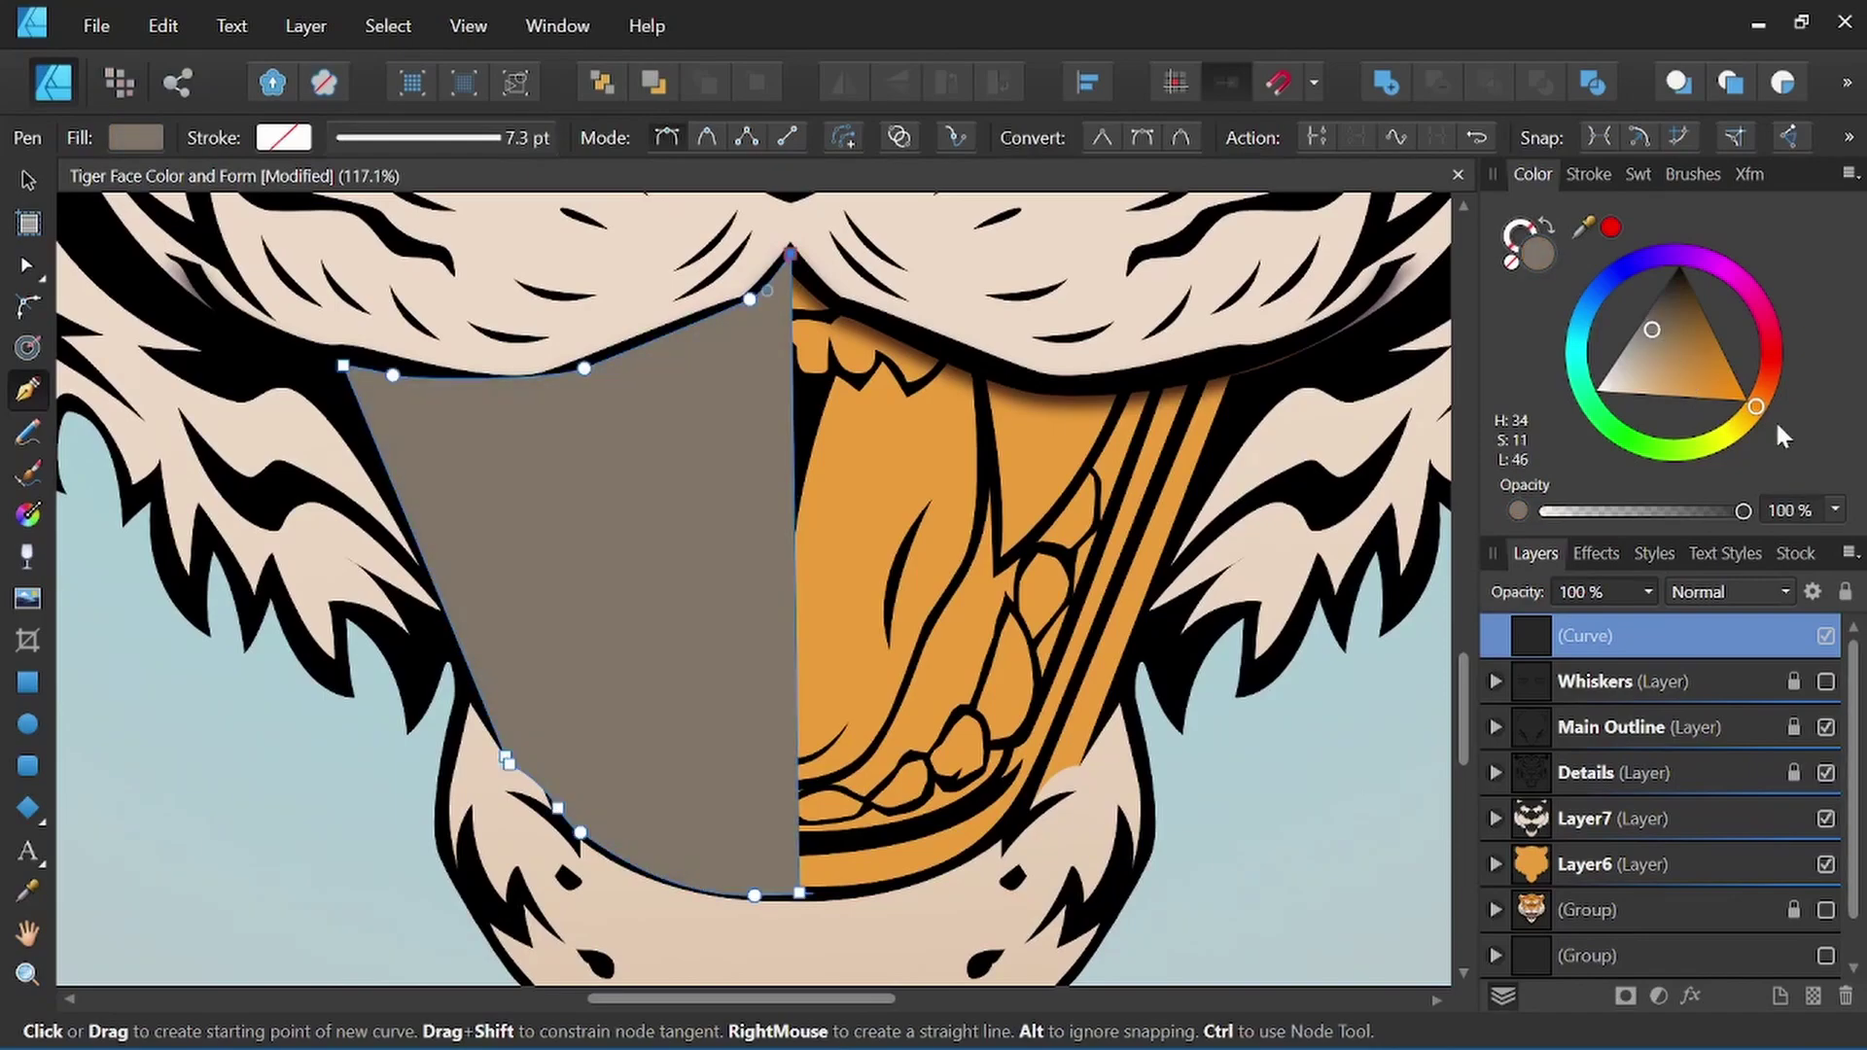
pyautogui.moveTo(1759, 406); pyautogui.dragTo(1773, 351)
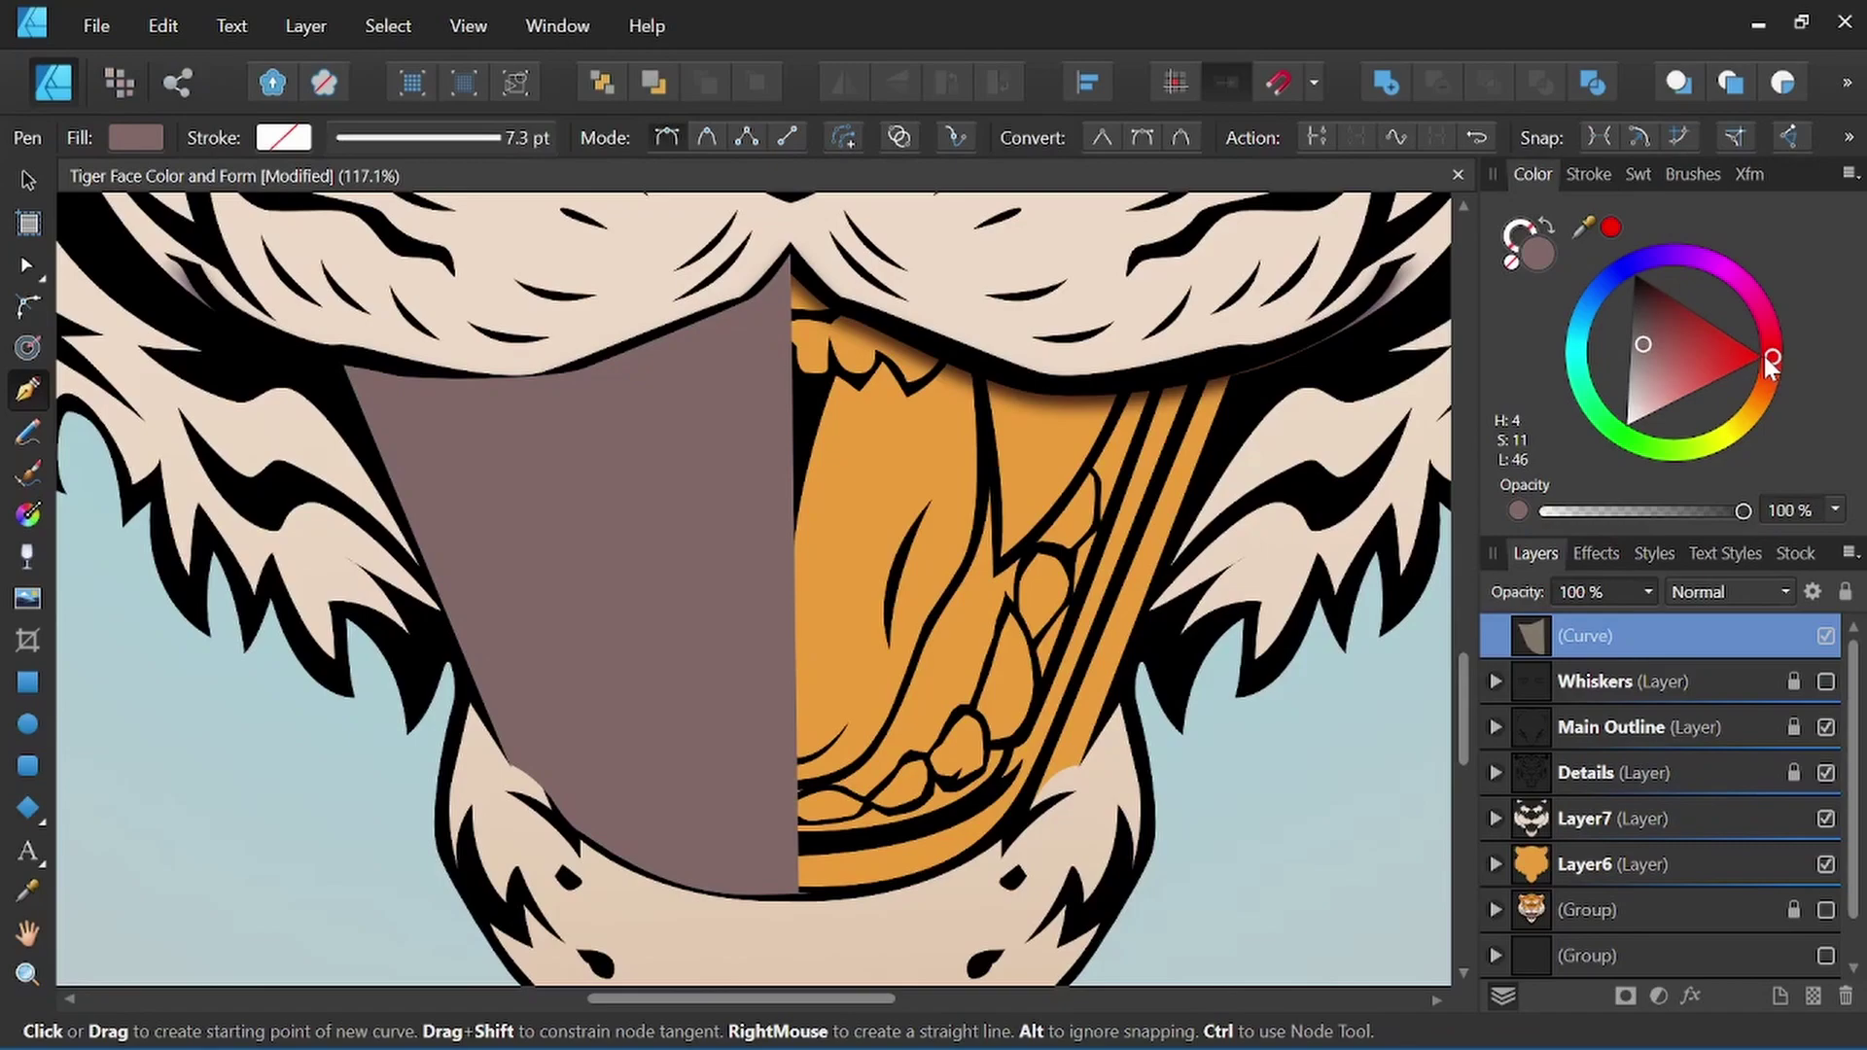
pyautogui.moveTo(1610, 636); pyautogui.dragTo(1577, 831)
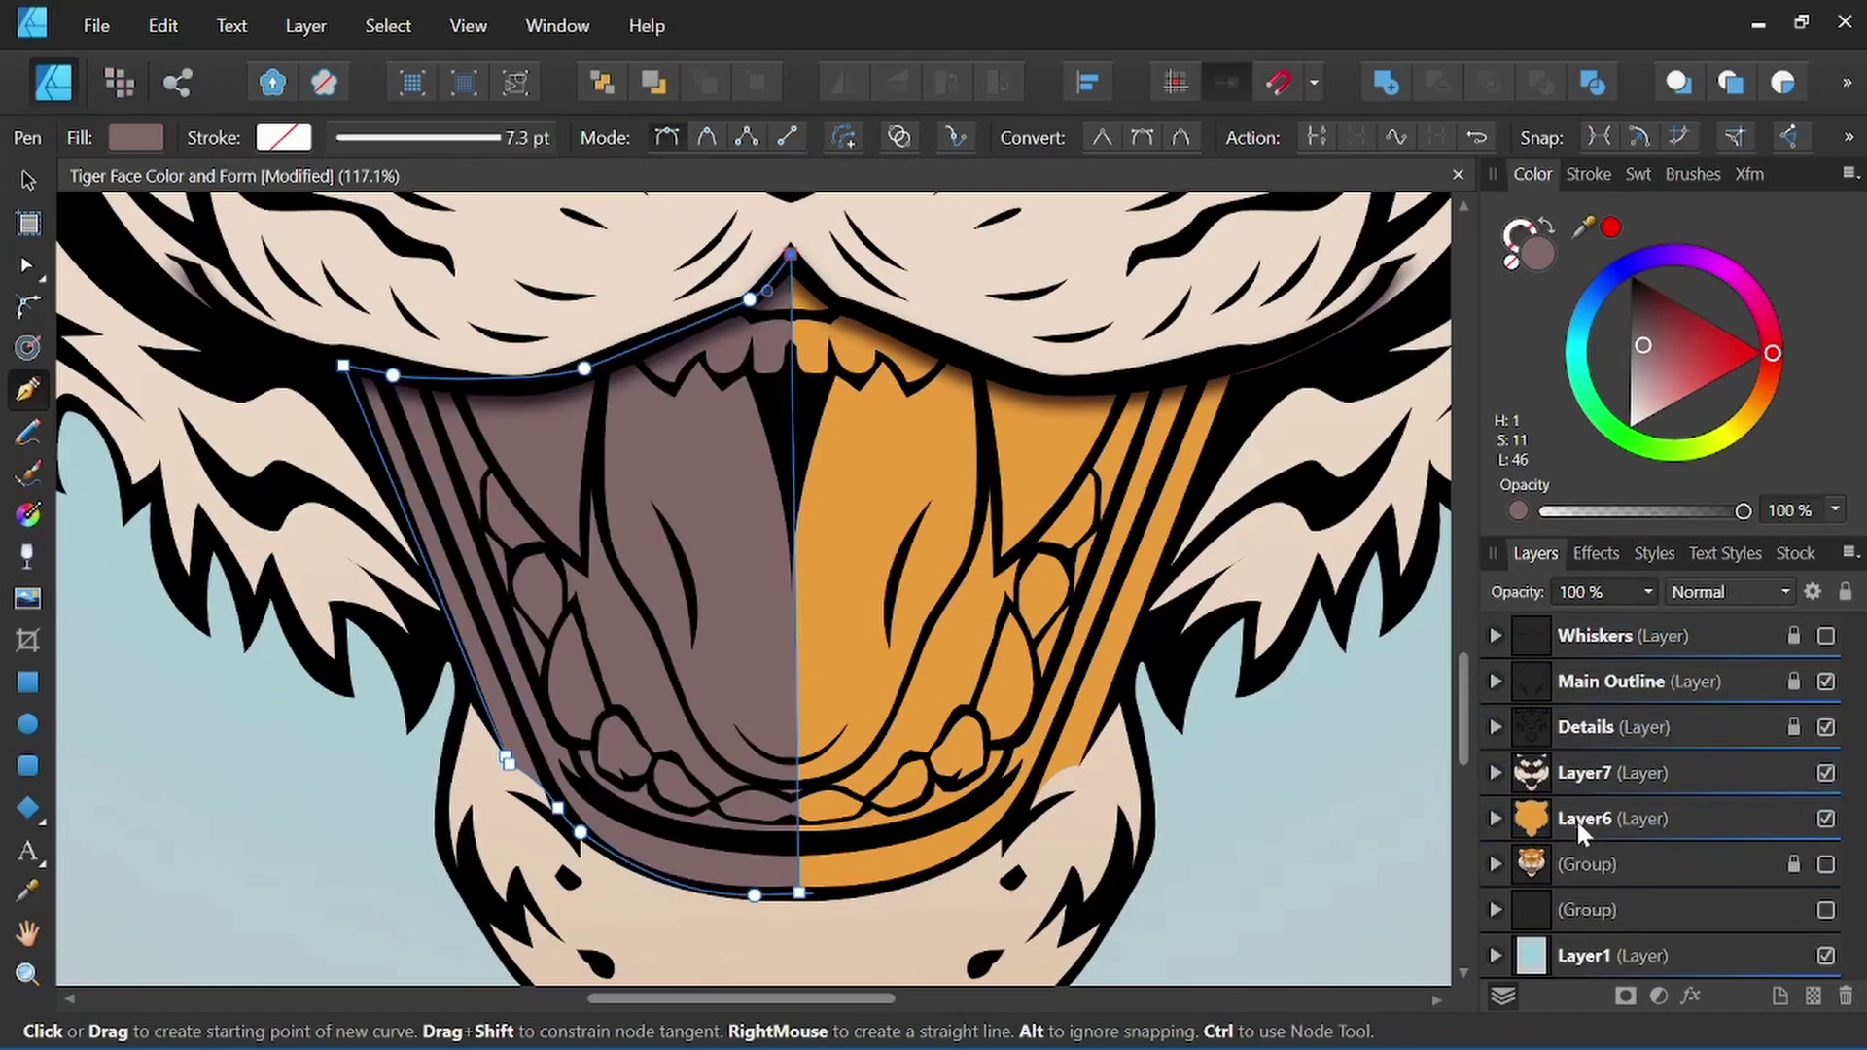
# Mirror a copy of the mouth half to the right side and nudge its top node onto the centre seam.
pyautogui.press('Escape')
pyautogui.scroll(-3, 770, 576)
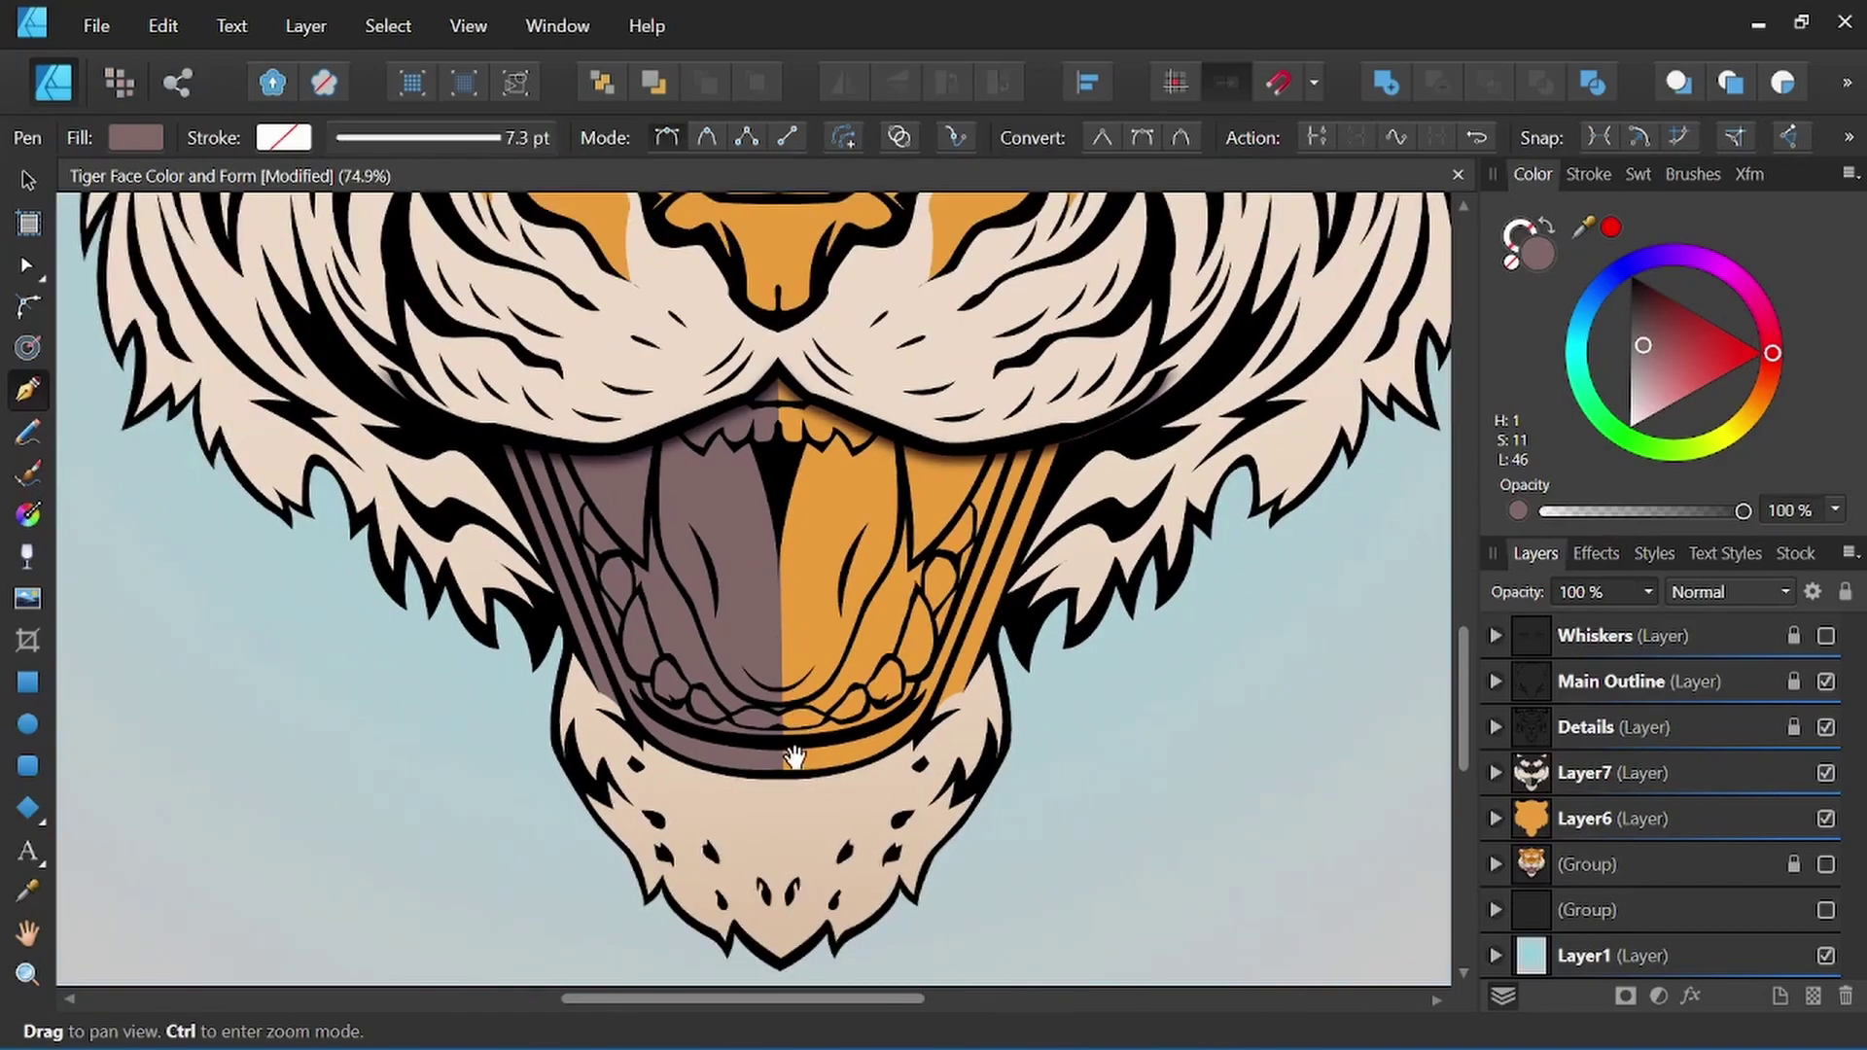
pyautogui.scroll(3, 748, 544)
pyautogui.press('v')
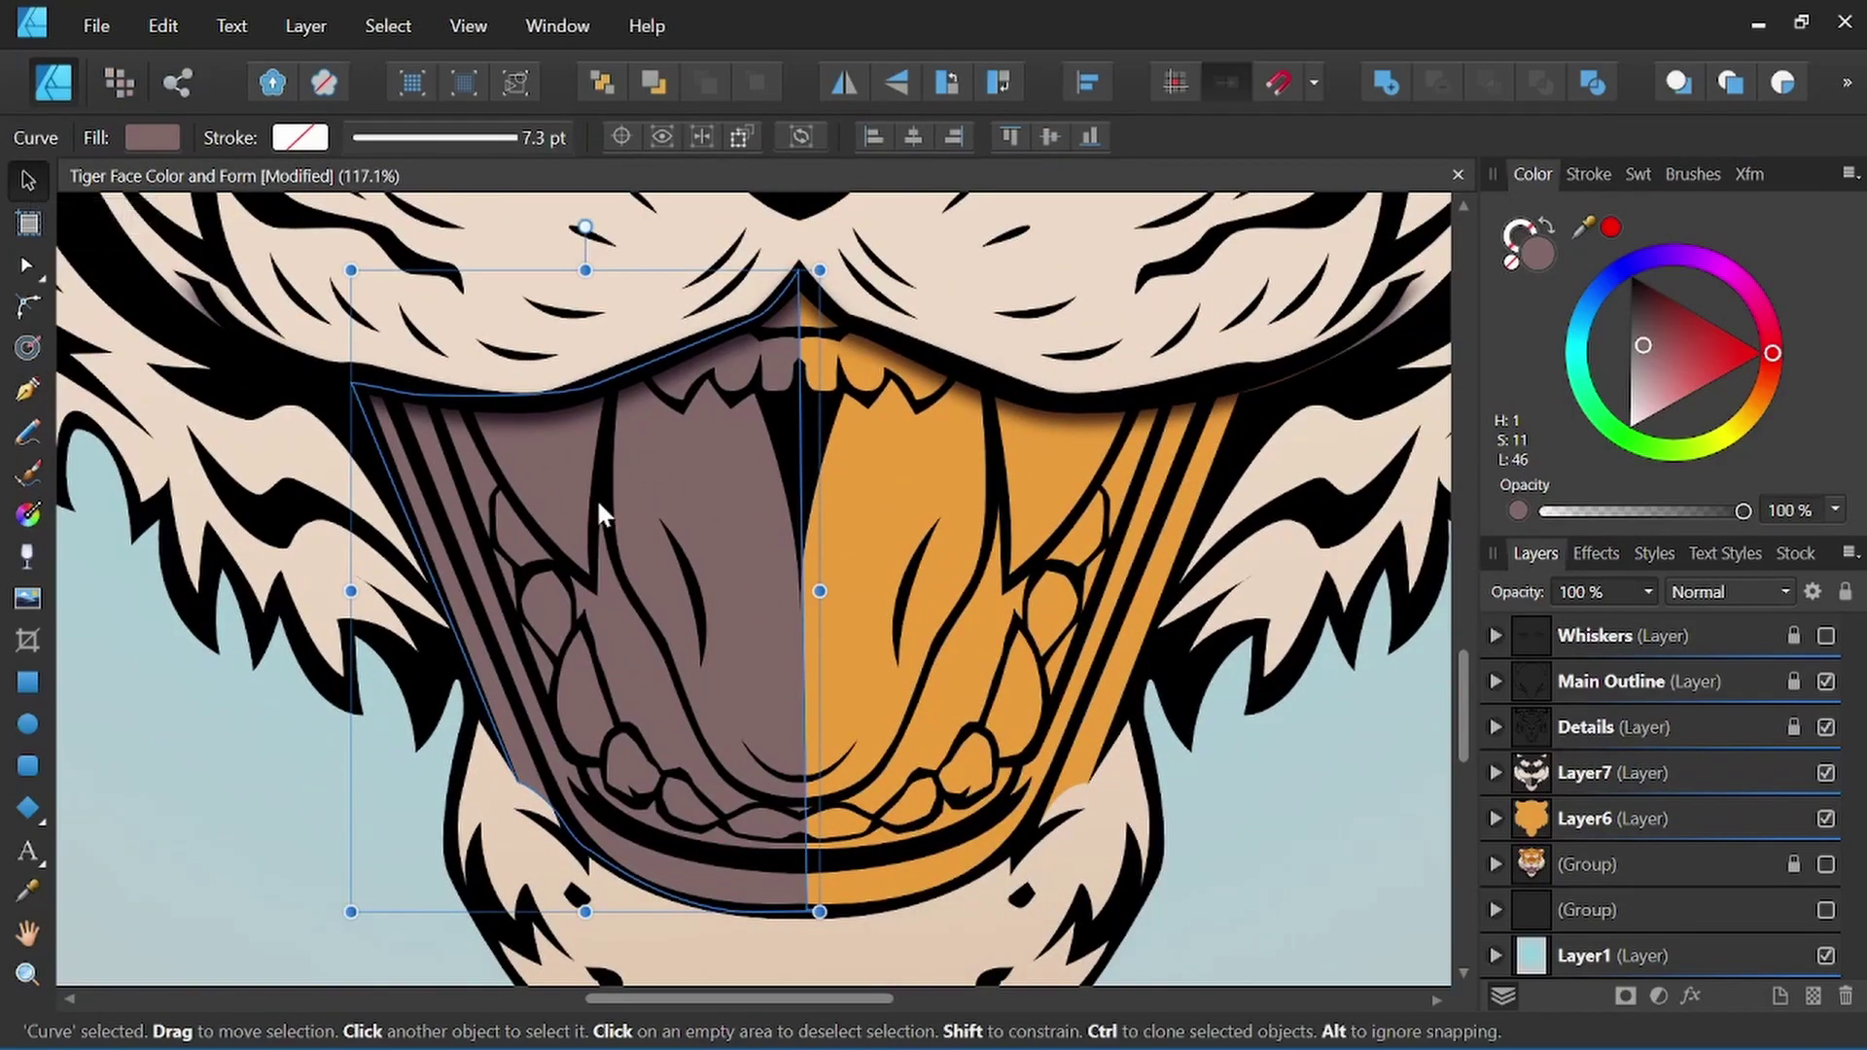
pyautogui.press('space')
pyautogui.moveTo(729, 620)
pyautogui.mouseDown()
pyautogui.moveTo(607, 588)
pyautogui.moveTo(764, 560)
pyautogui.mouseUp()
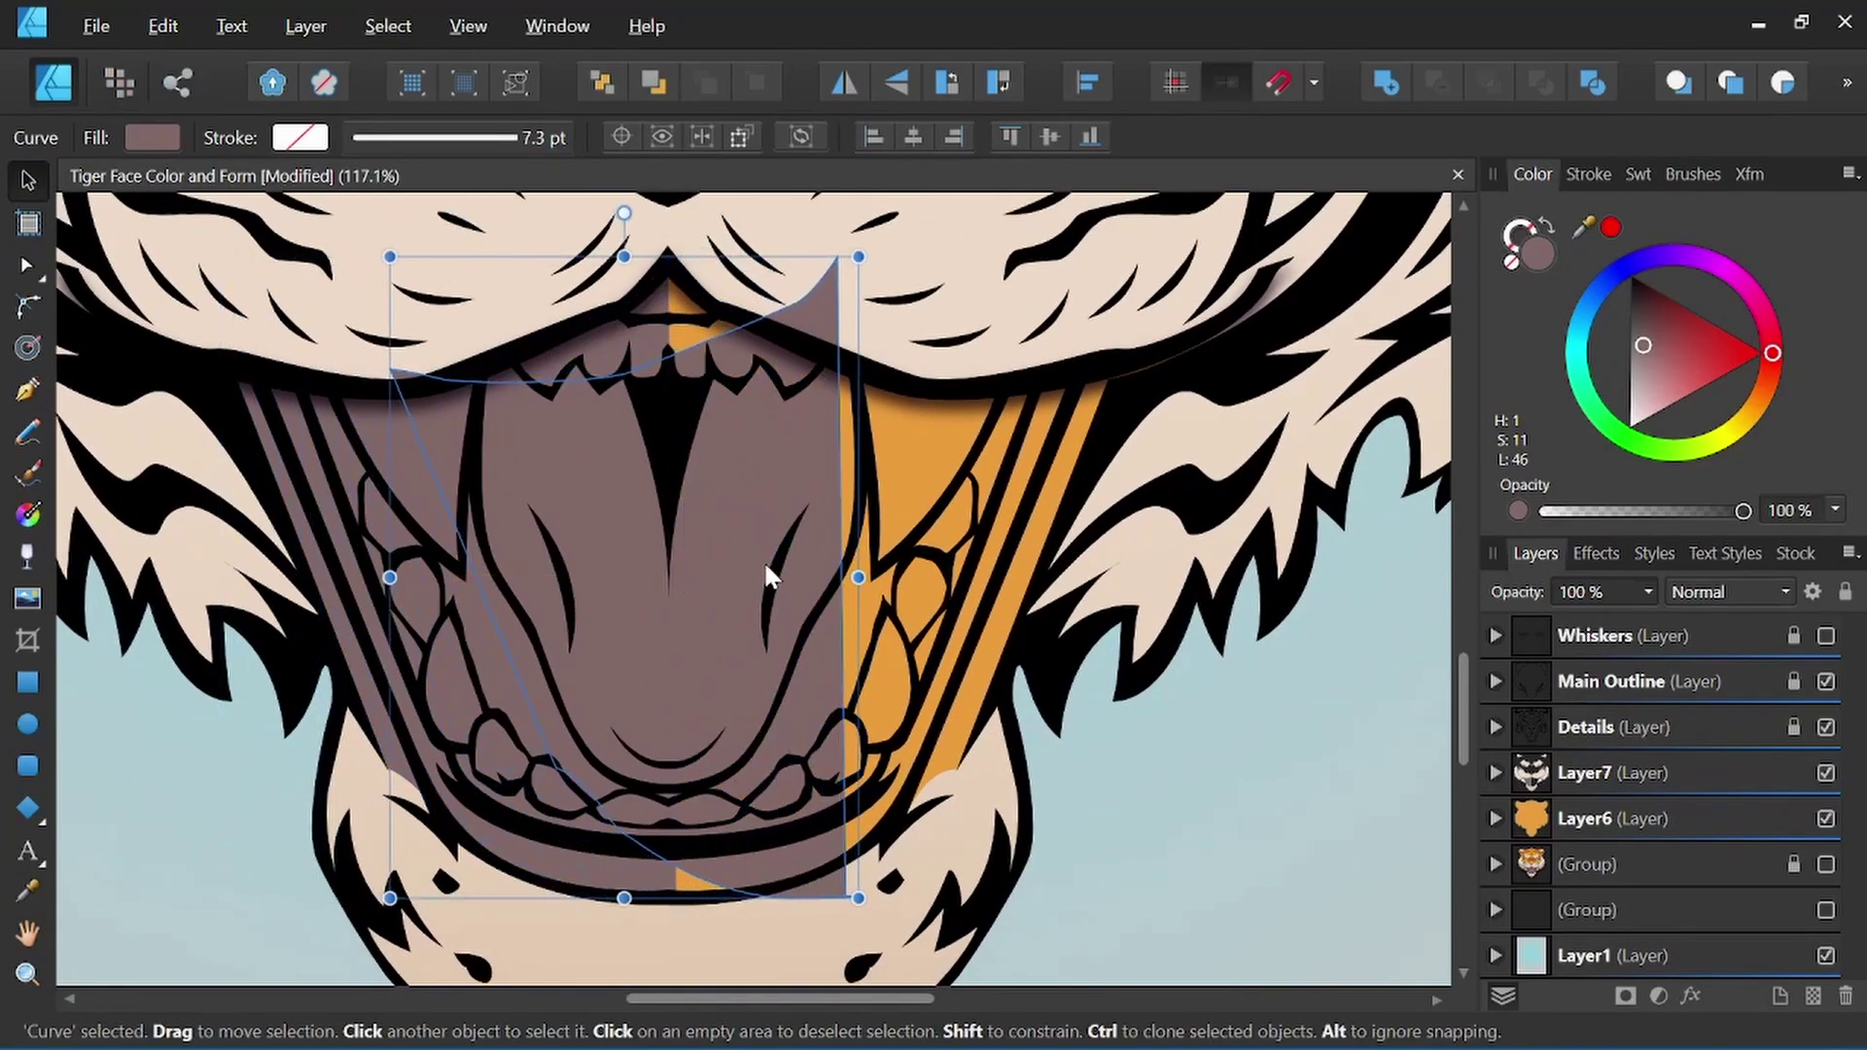
pyautogui.click(836, 93)
pyautogui.moveTo(515, 515); pyautogui.dragTo(782, 529)
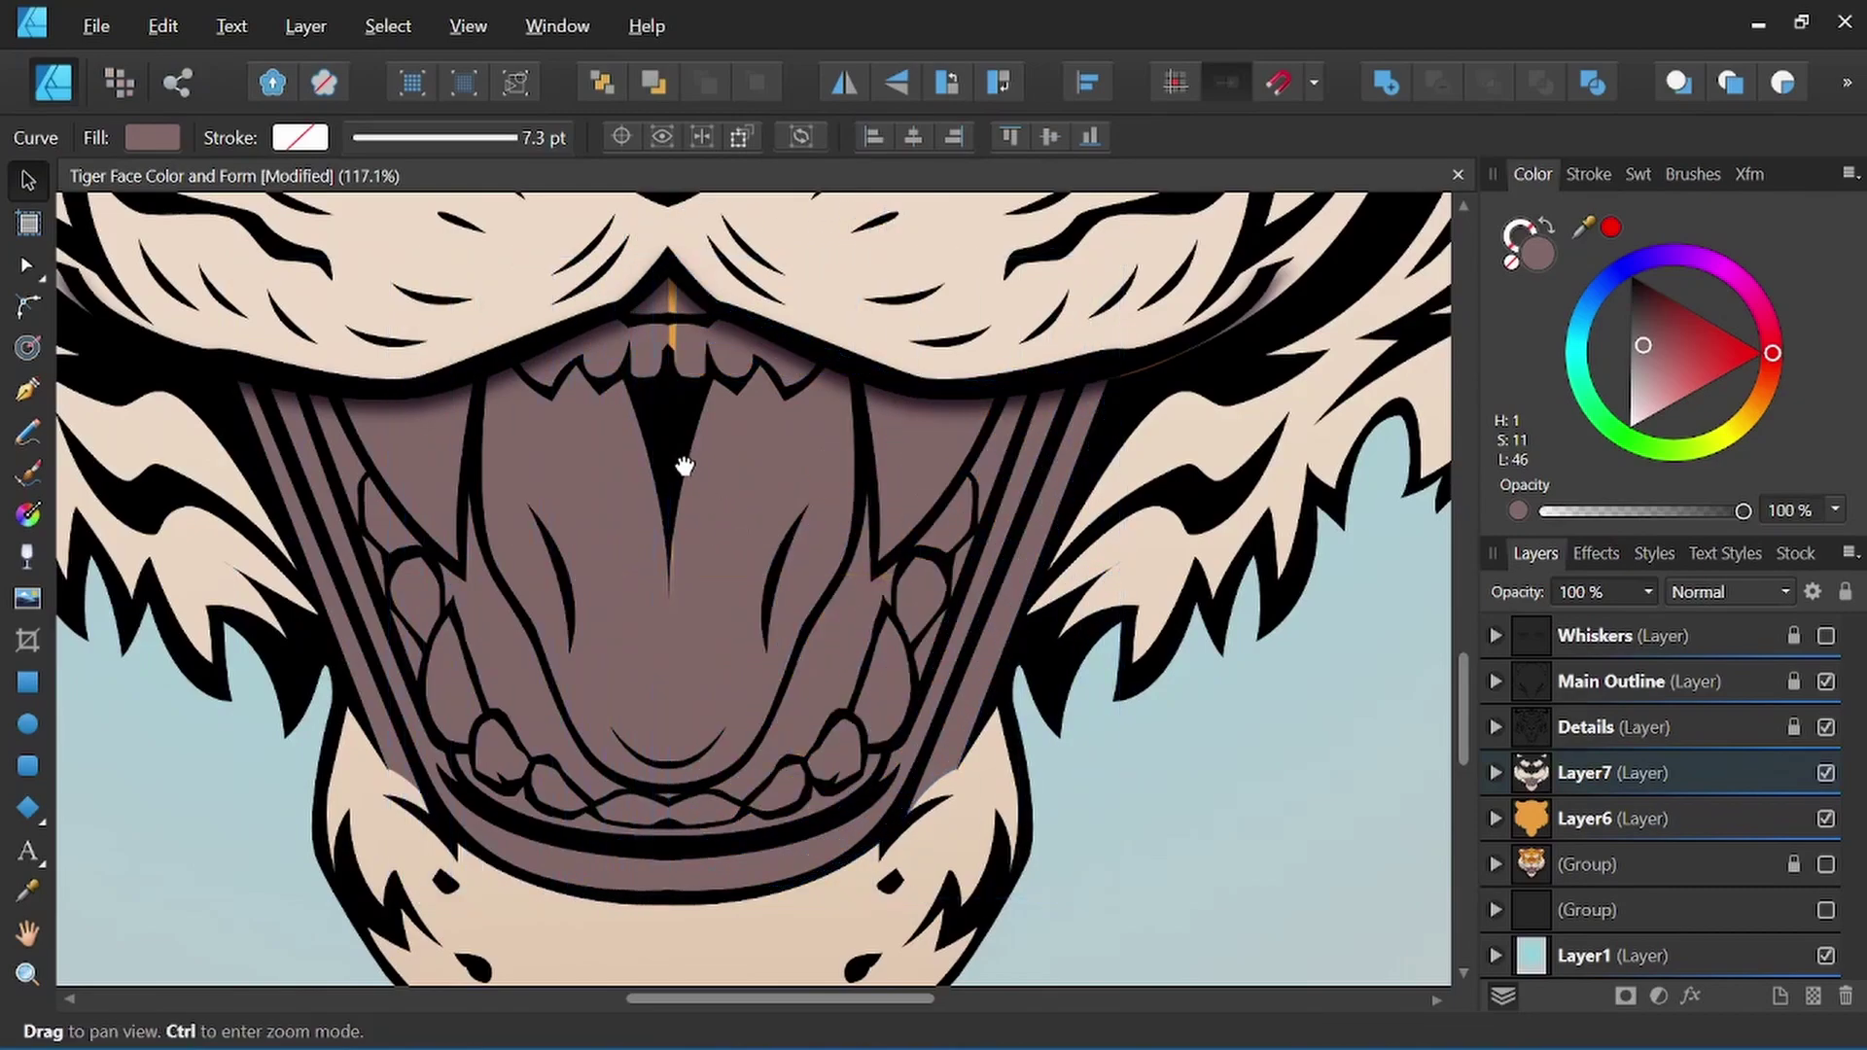
pyautogui.moveTo(686, 482); pyautogui.dragTo(729, 584)
pyautogui.press('a')
pyautogui.moveTo(725, 355); pyautogui.dragTo(715, 350)
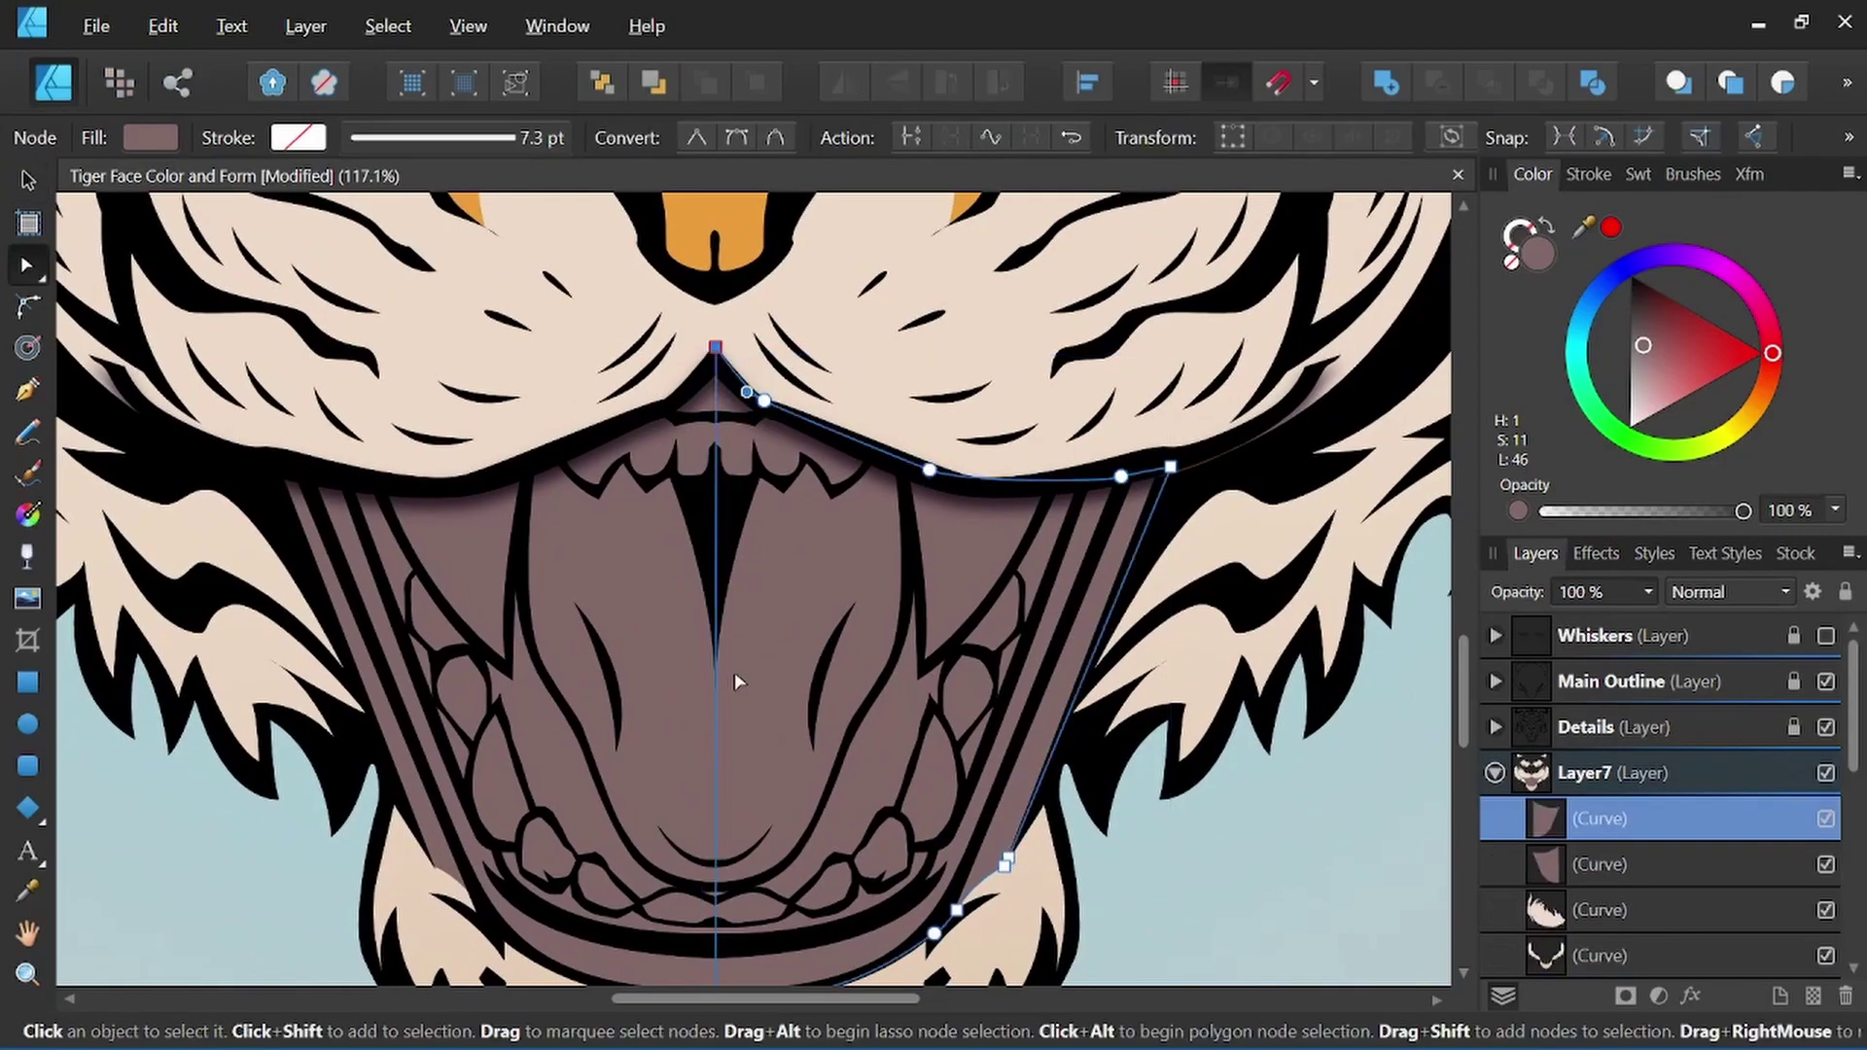
# Select both mouth halves, align the top node precisely, and Add them into one mauve shape.
pyautogui.press('v')
pyautogui.keyDown('shift'); pyautogui.click(839, 555); pyautogui.keyUp('shift')
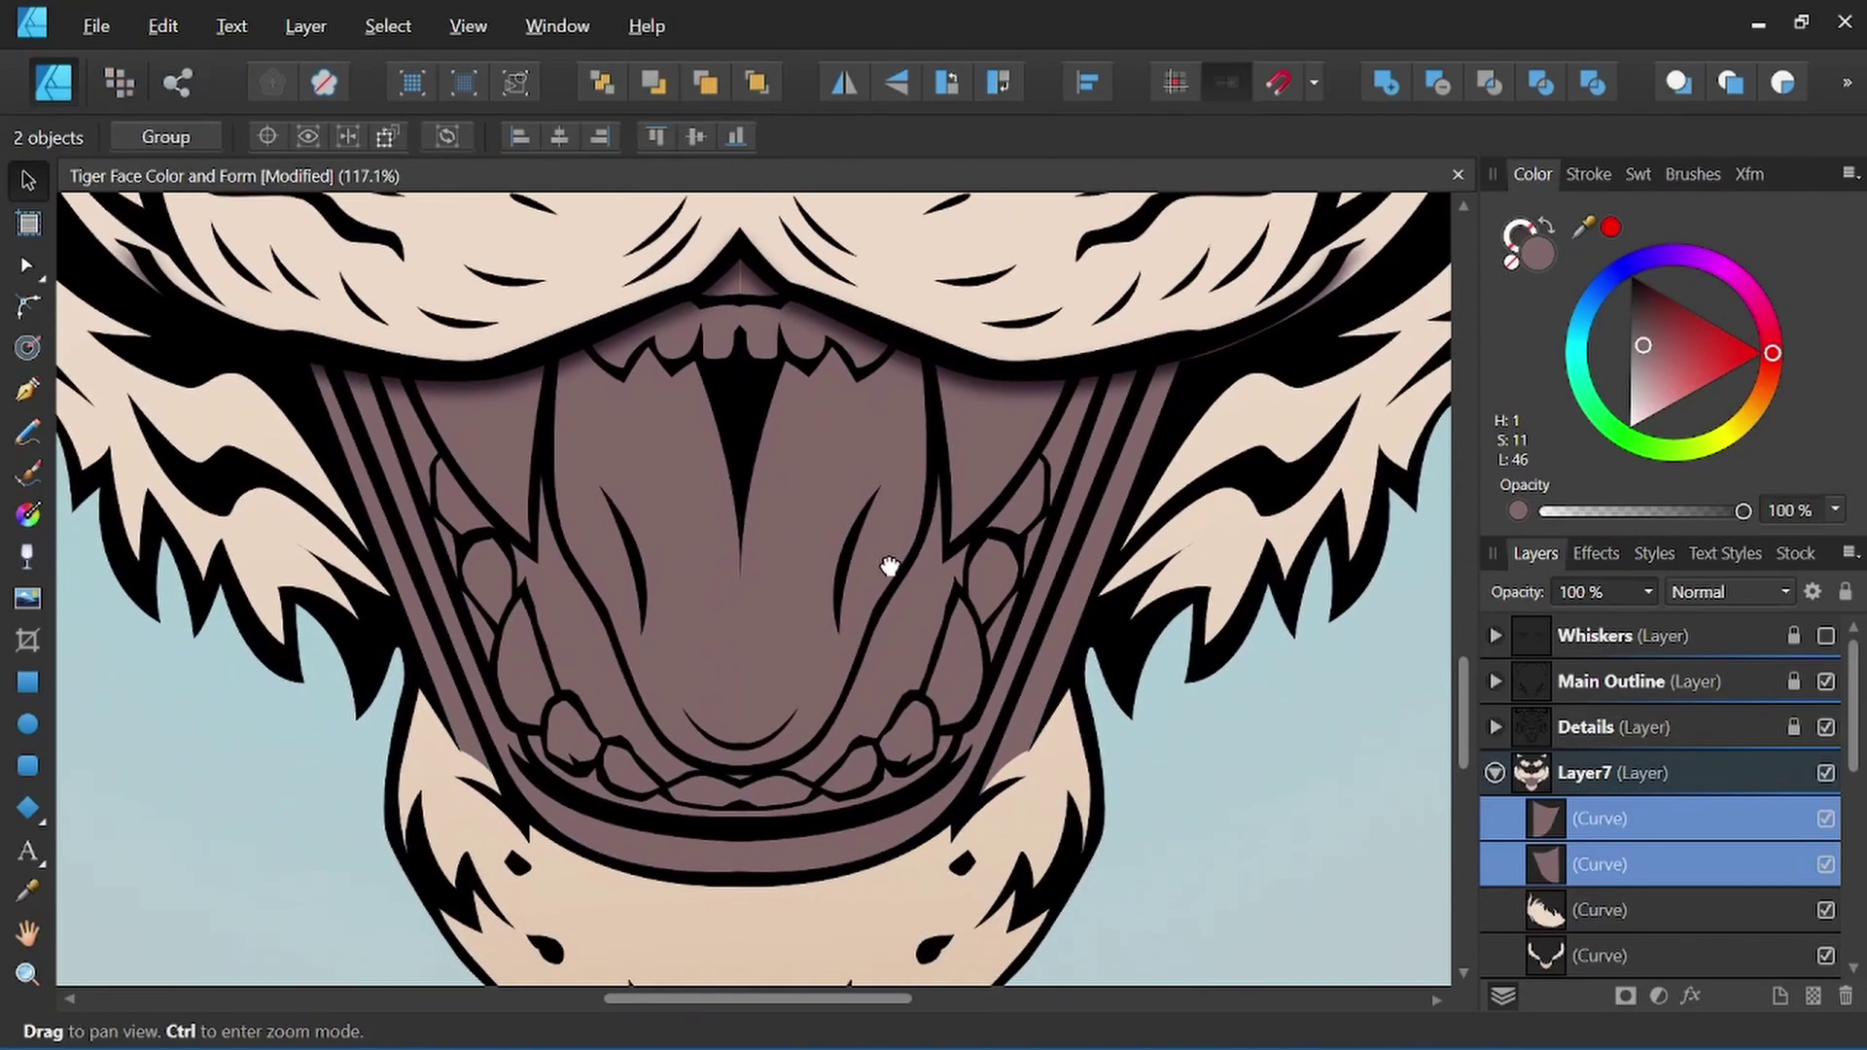
pyautogui.moveTo(875, 583); pyautogui.dragTo(853, 511)
pyautogui.scroll(2, 755, 321)
pyautogui.scroll(2, 755, 321)
pyautogui.moveTo(725, 453); pyautogui.dragTo(726, 543)
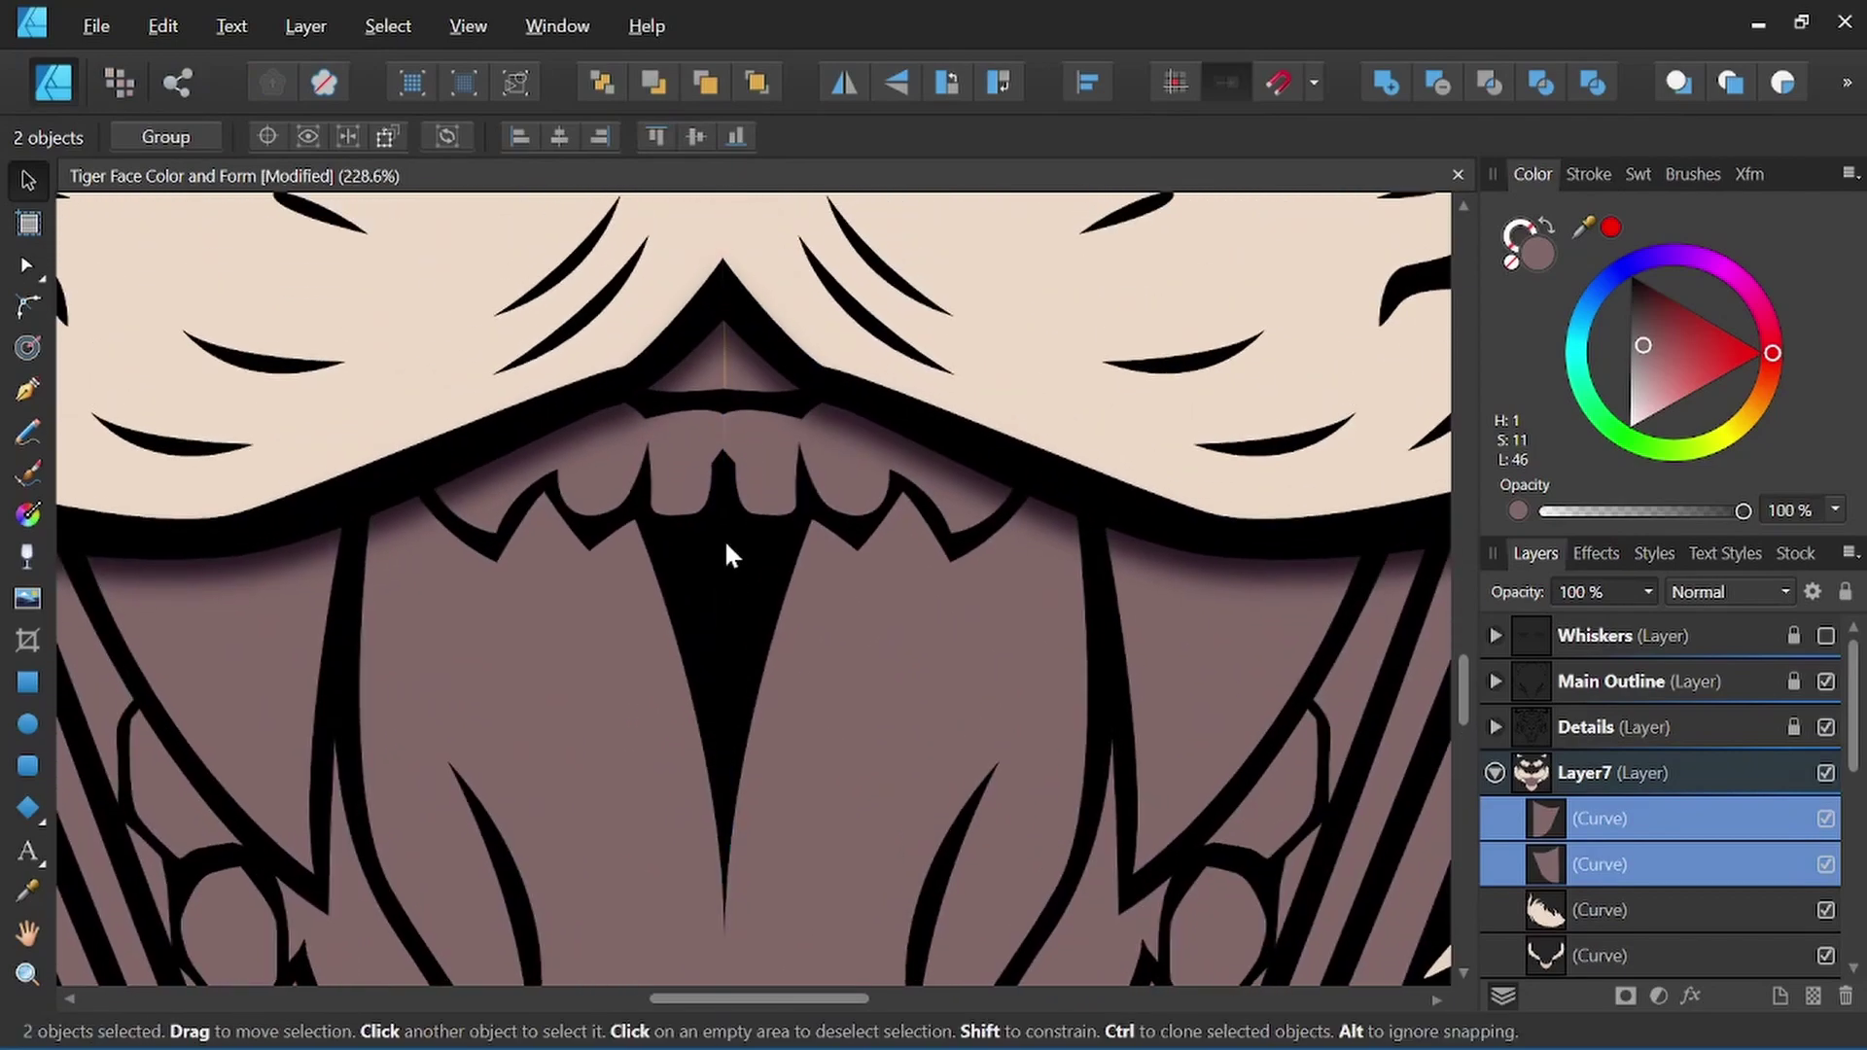
pyautogui.press('a')
pyautogui.click(724, 336)
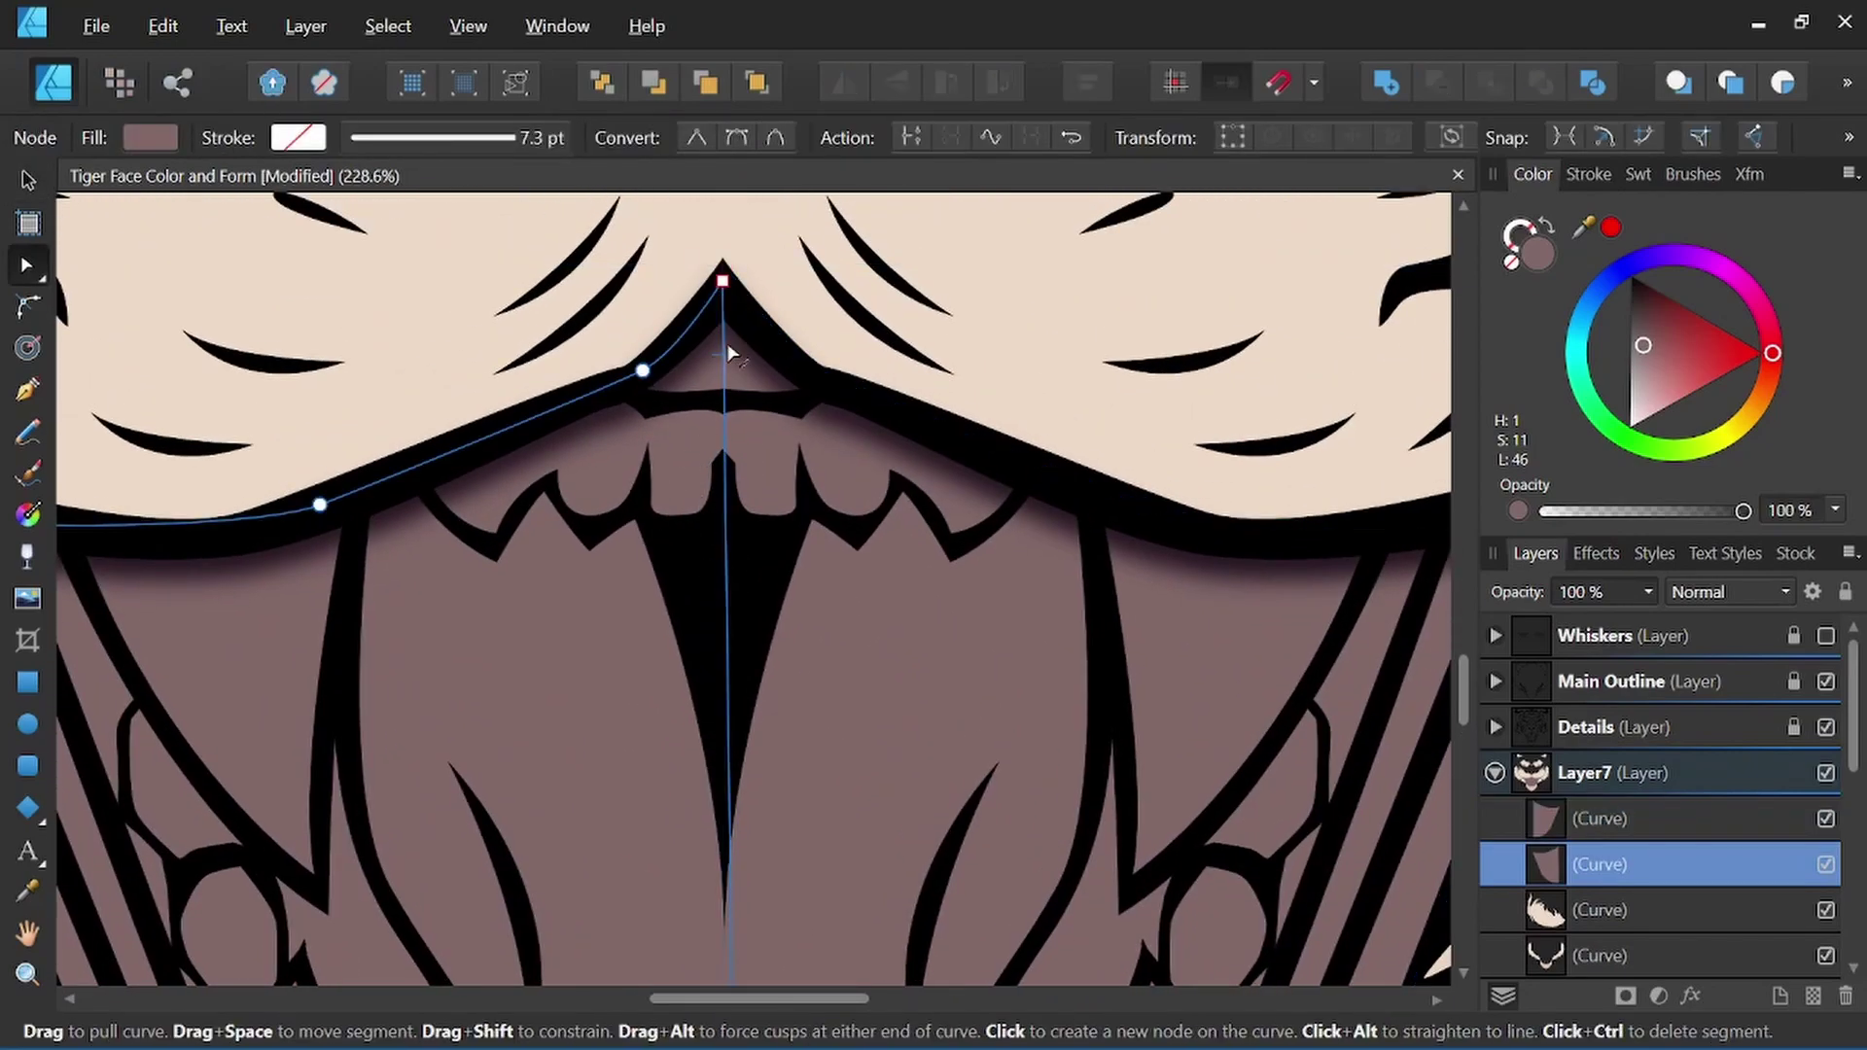
pyautogui.click(730, 277)
pyautogui.moveTo(736, 285); pyautogui.dragTo(730, 280)
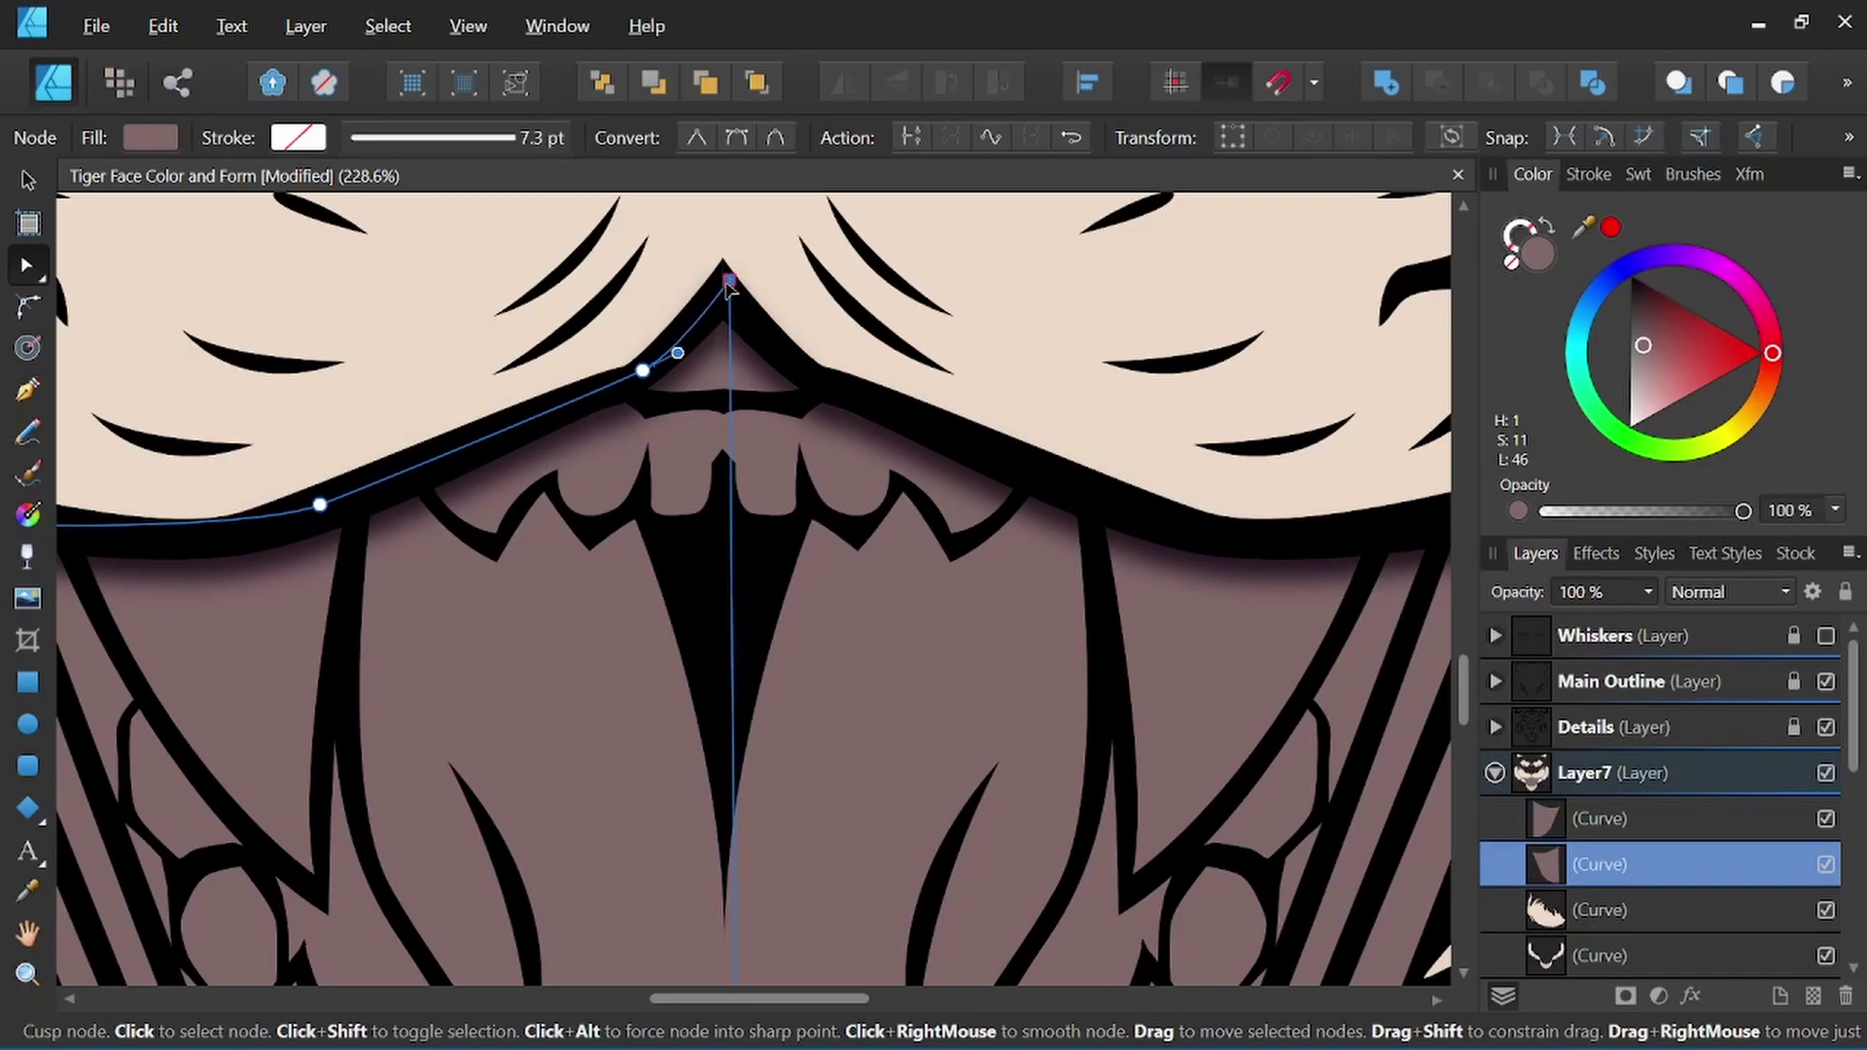
pyautogui.press('v')
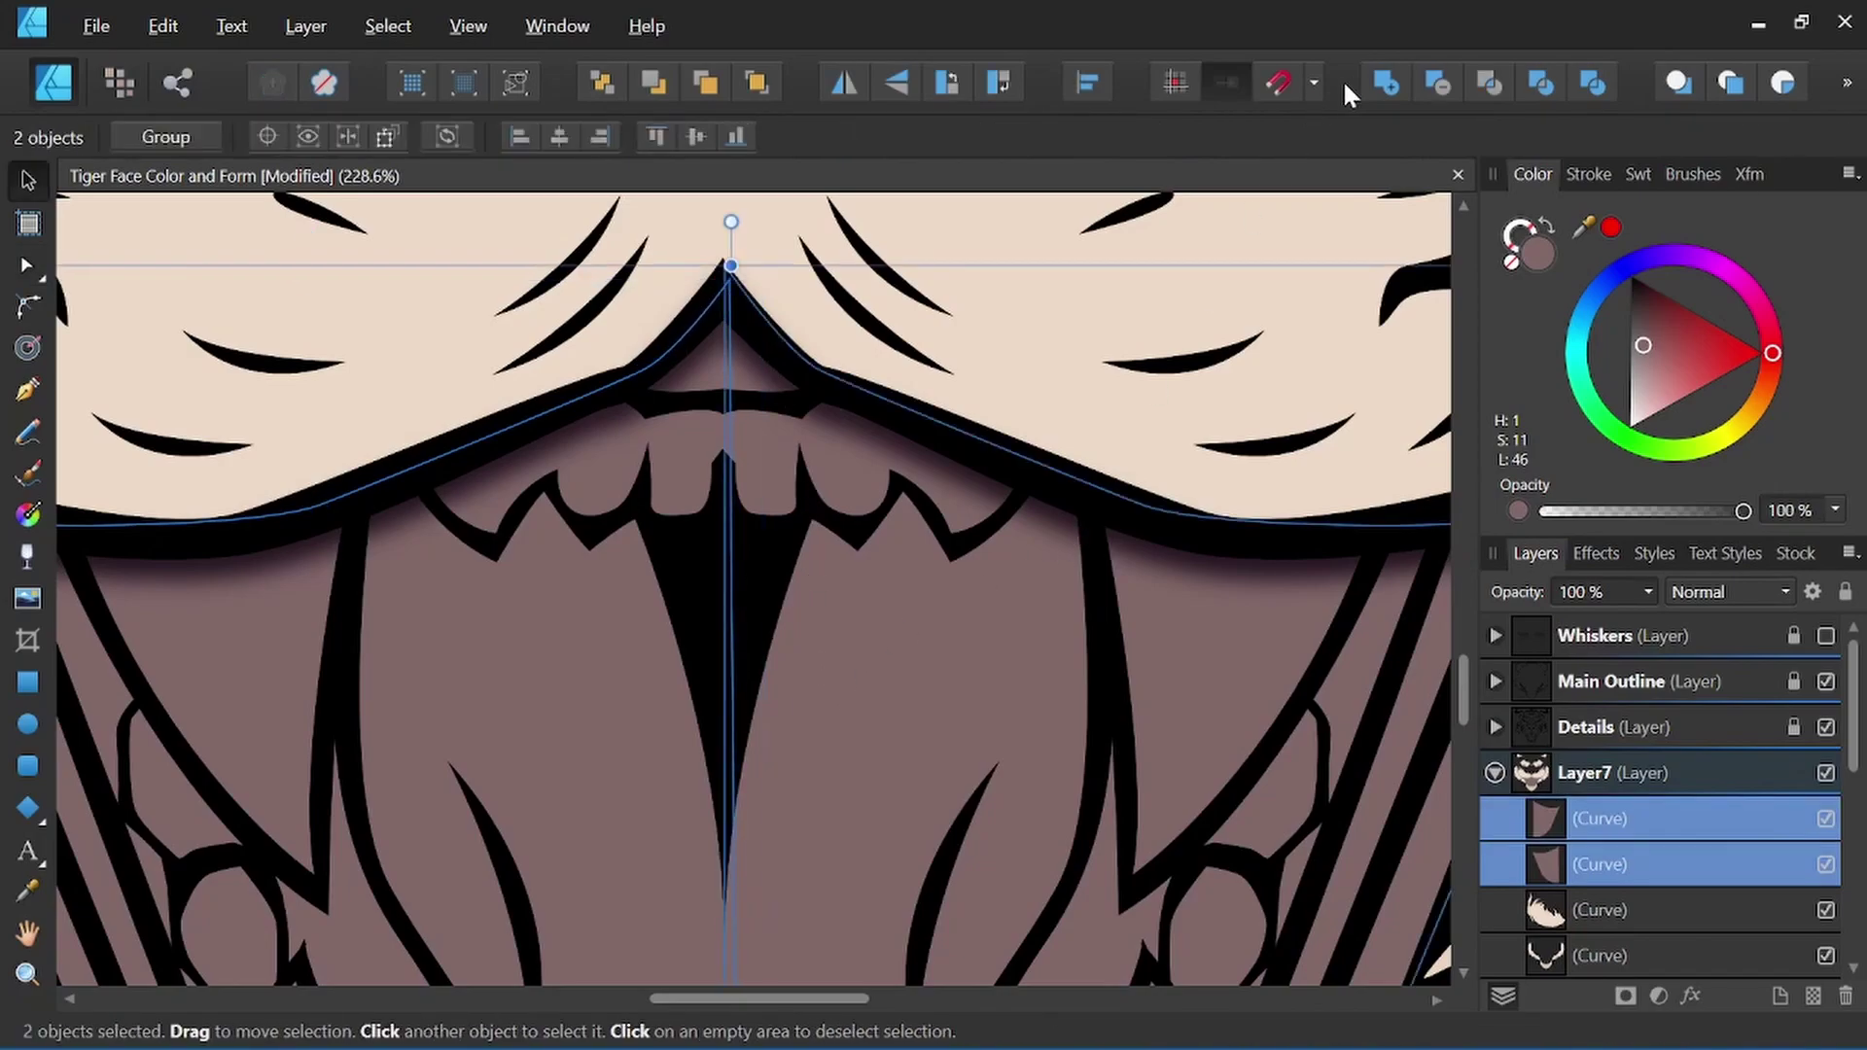
pyautogui.click(1384, 82)
pyautogui.scroll(-3, 877, 536)
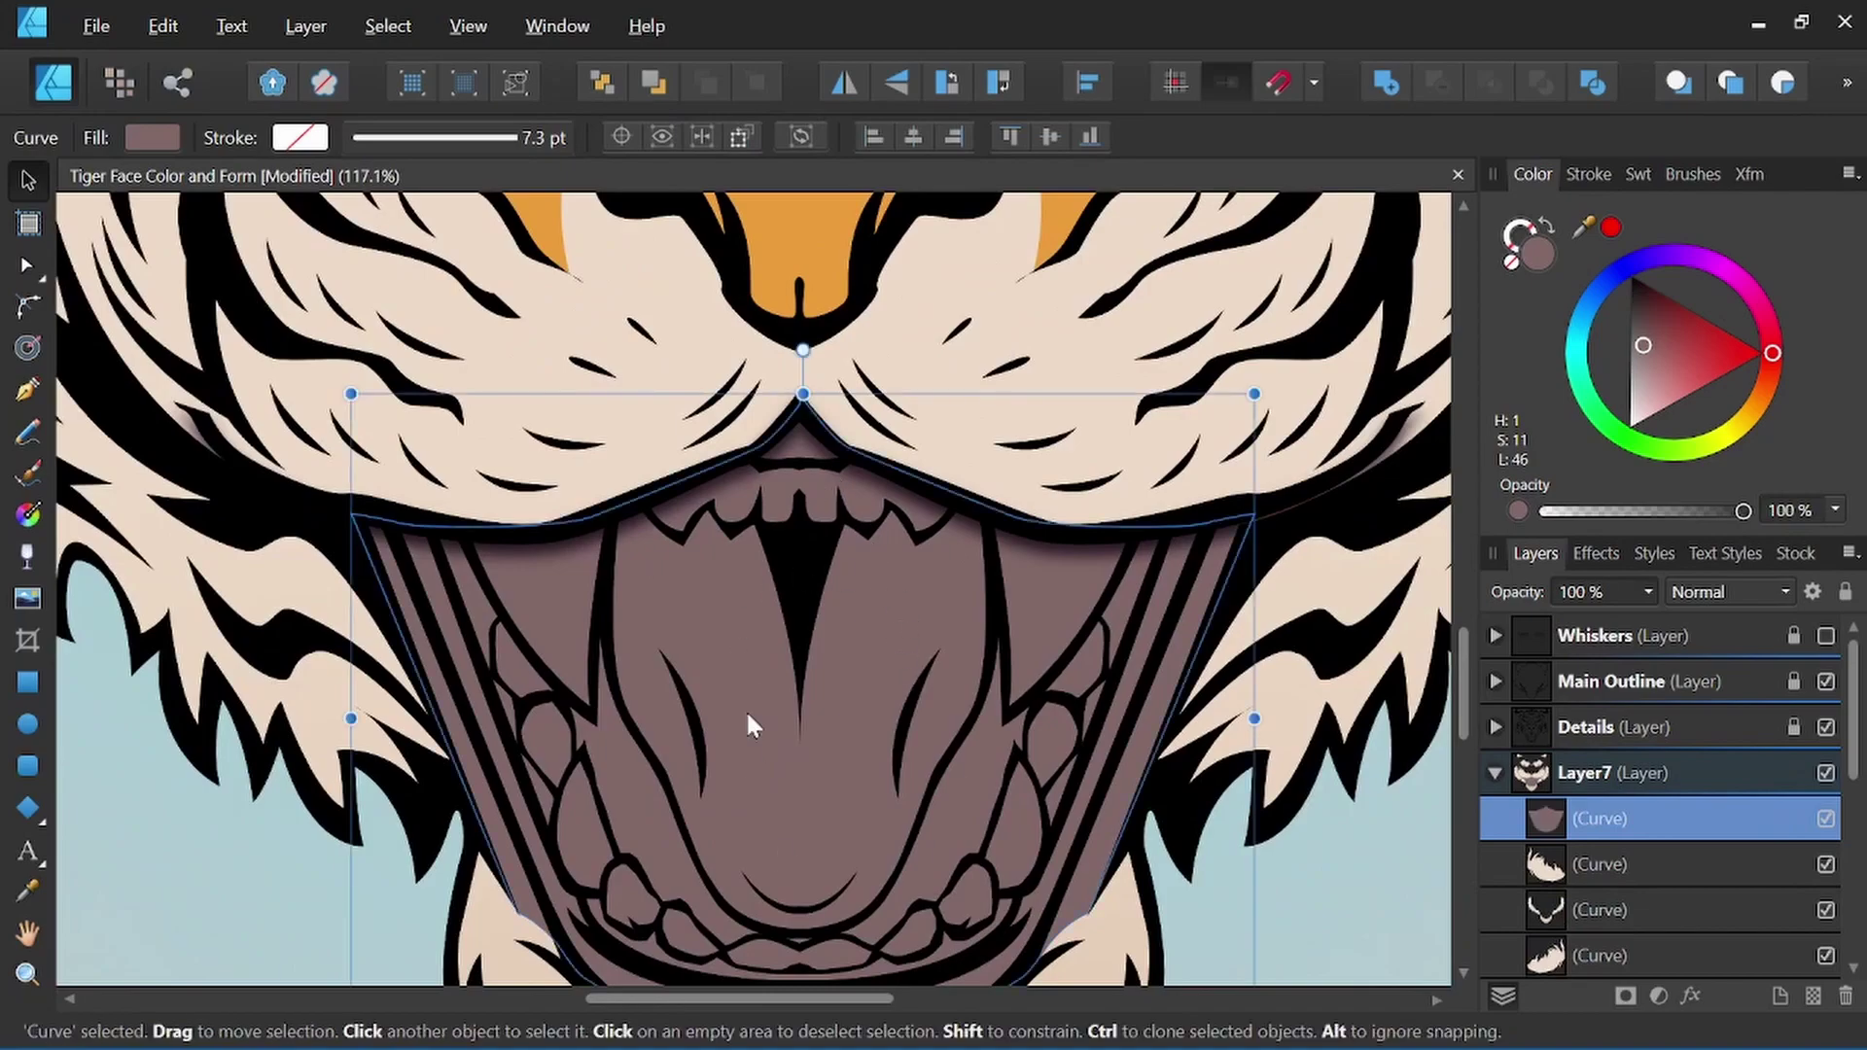
pyautogui.scroll(-3, 779, 749)
pyautogui.moveTo(893, 729); pyautogui.dragTo(851, 695)
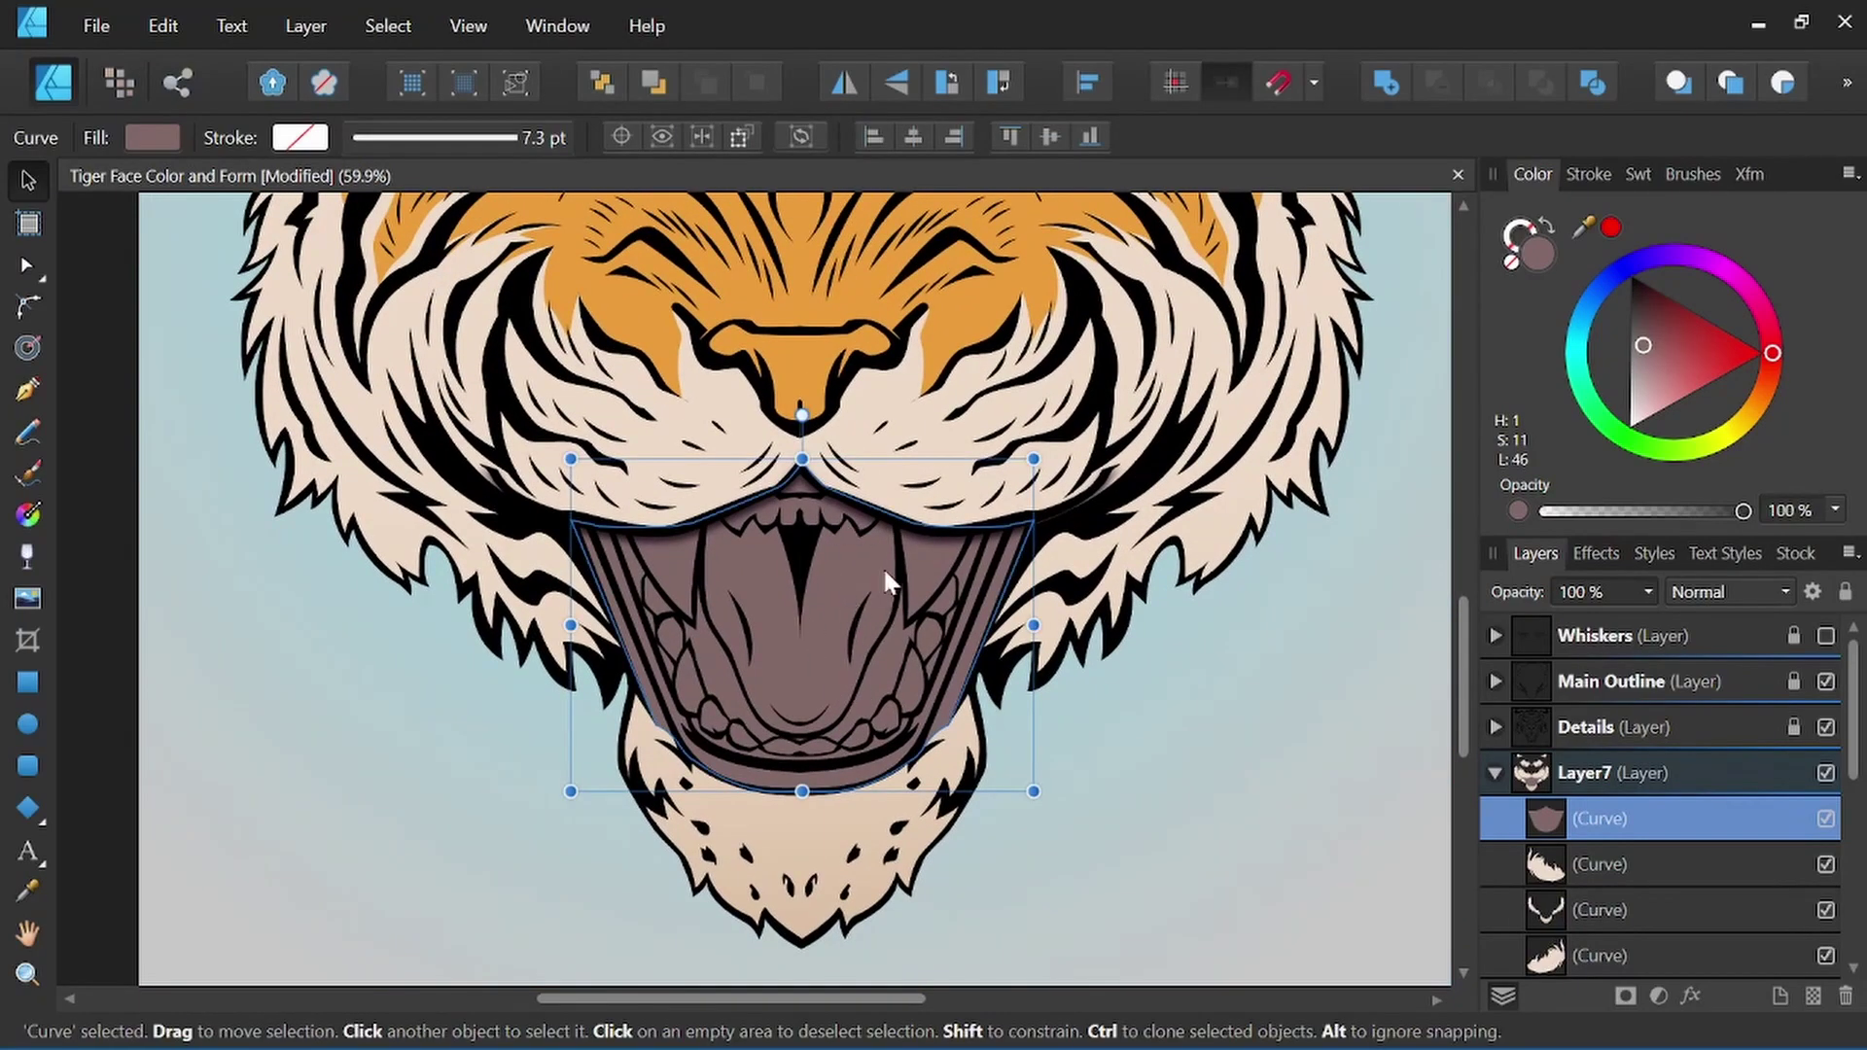
pyautogui.scroll(3, 783, 590)
pyautogui.press('p')
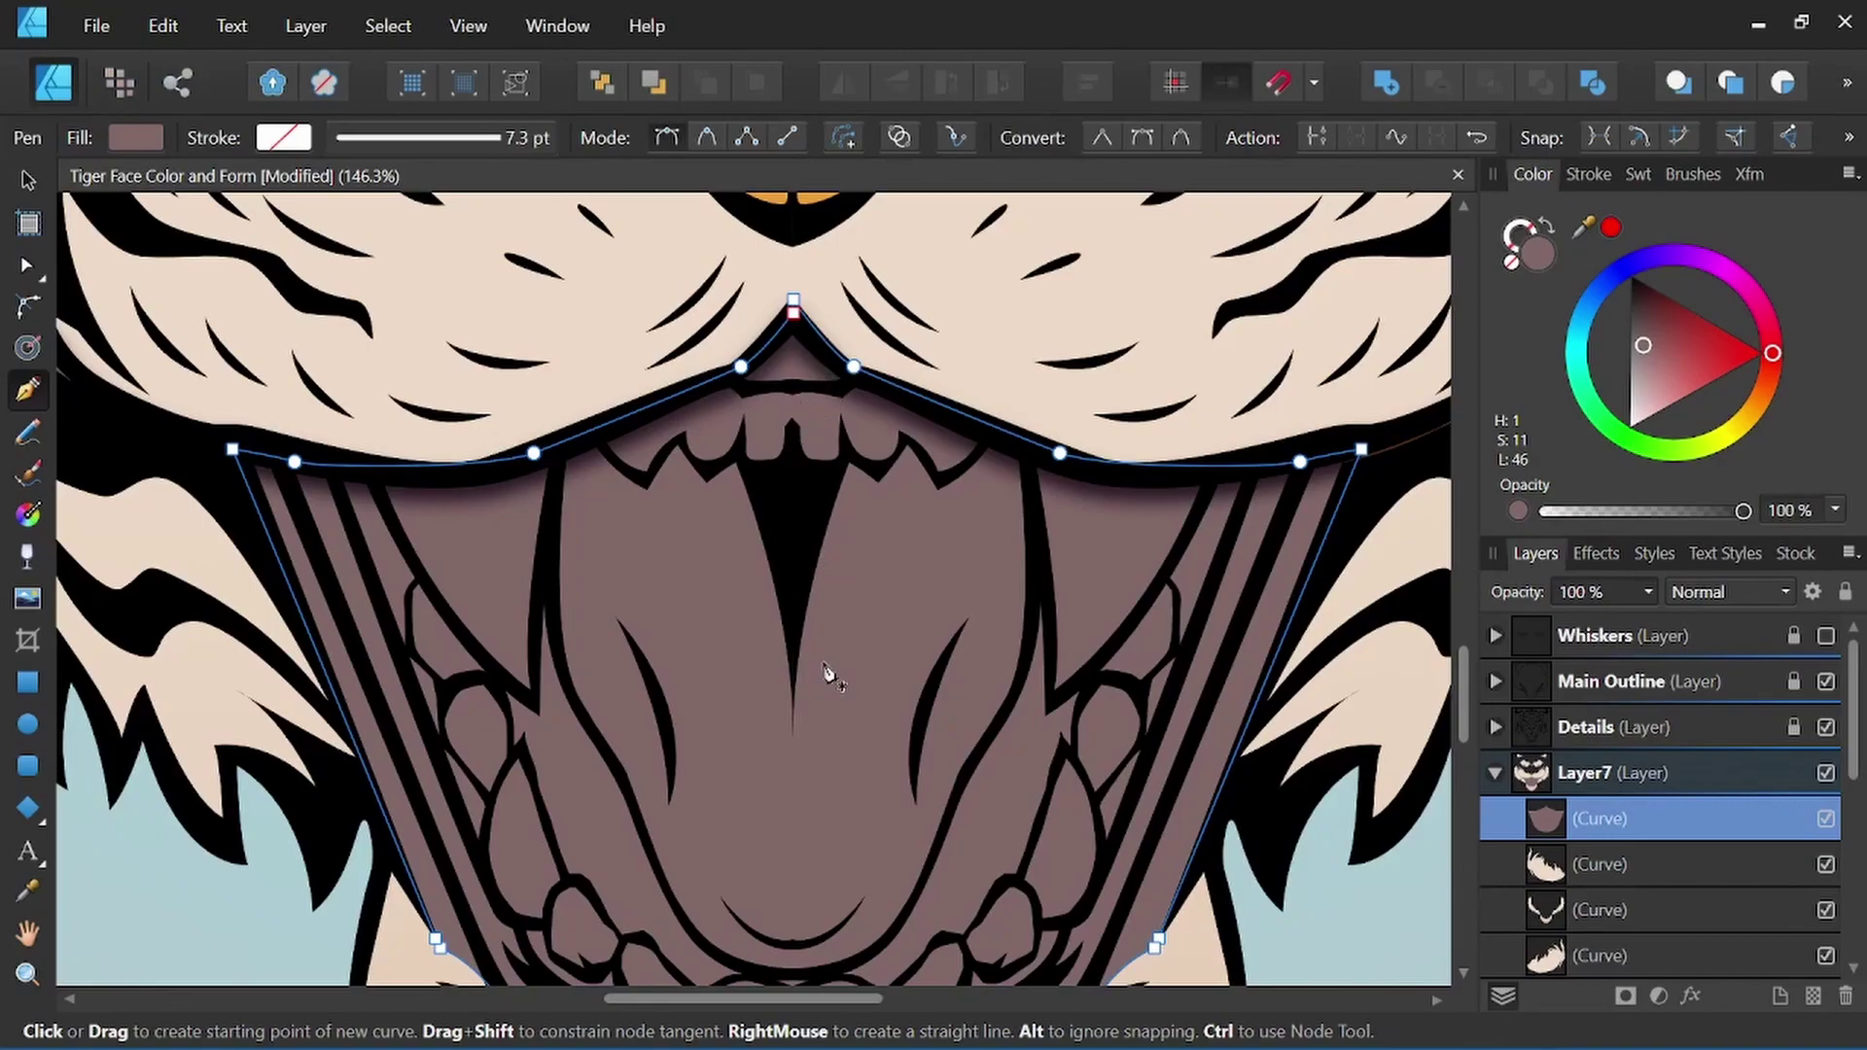
pyautogui.scroll(-2, 824, 688)
# Draw the left half of the tongue as a closed curve from bottom centre up and back down.
pyautogui.click(785, 868)
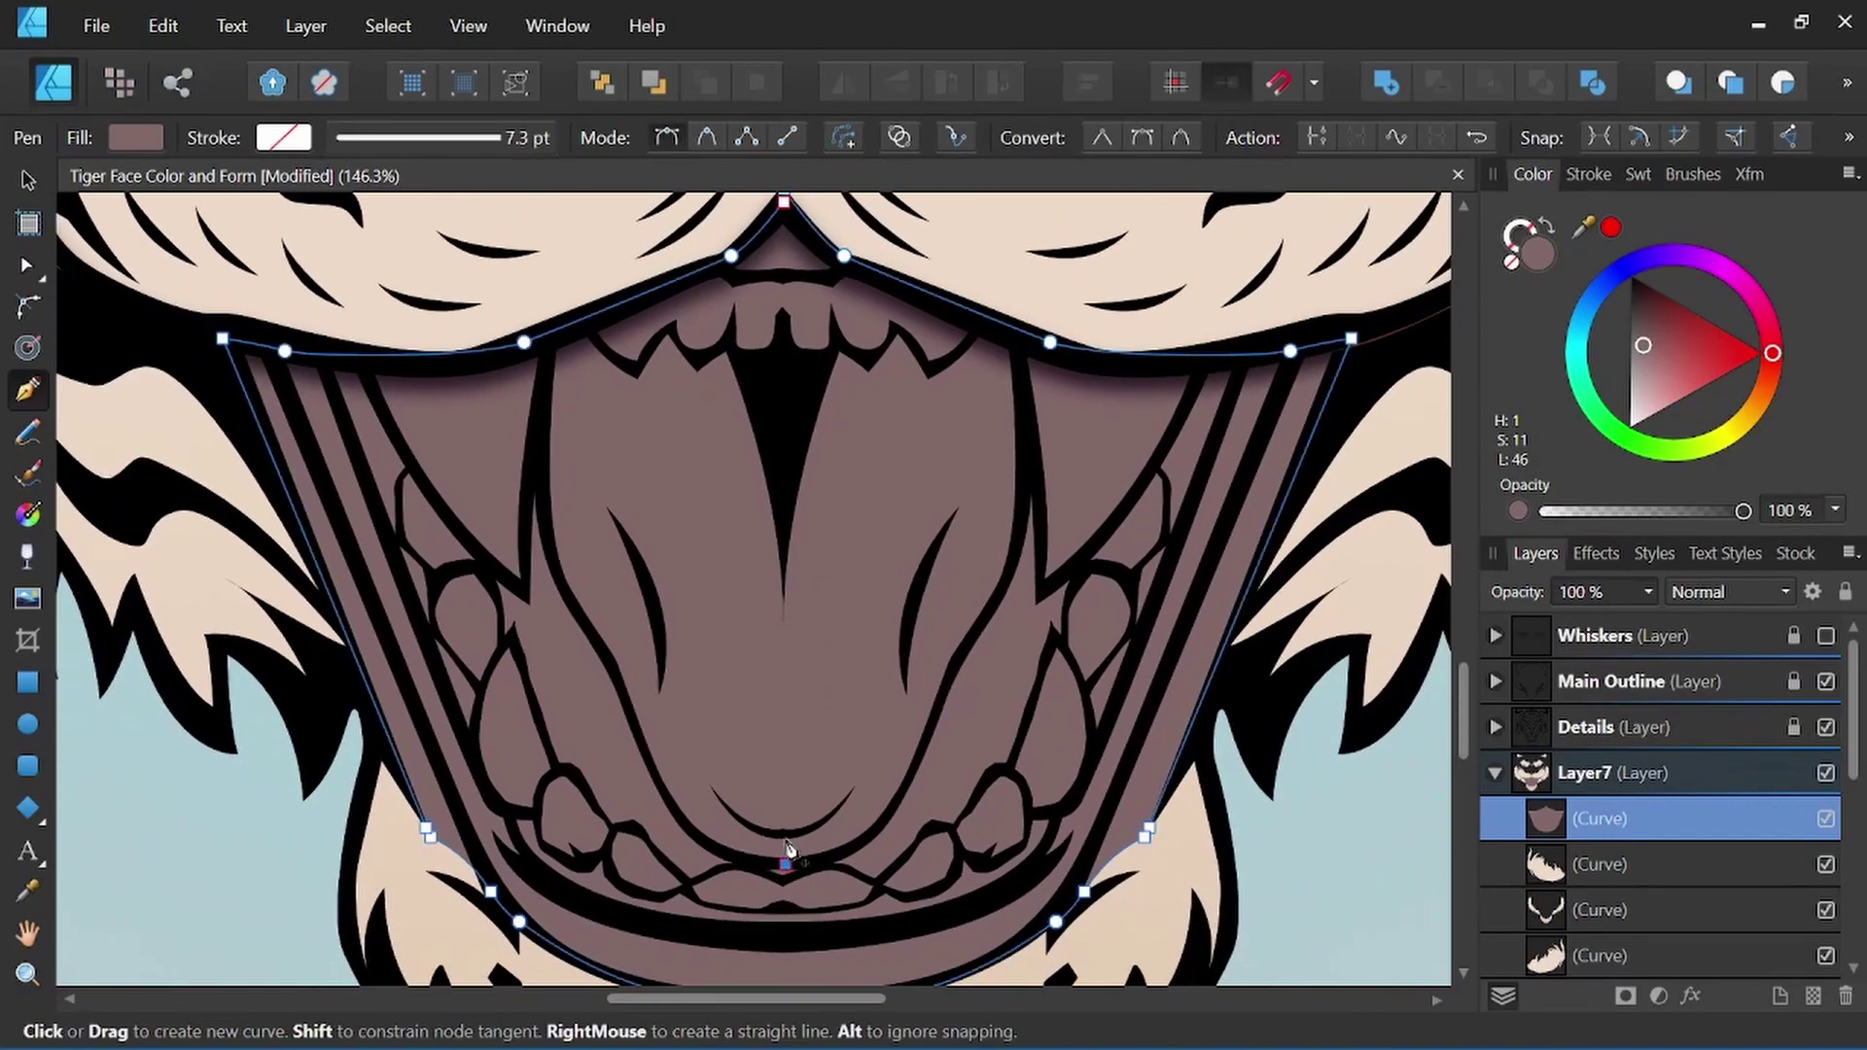
pyautogui.scroll(1, 814, 268)
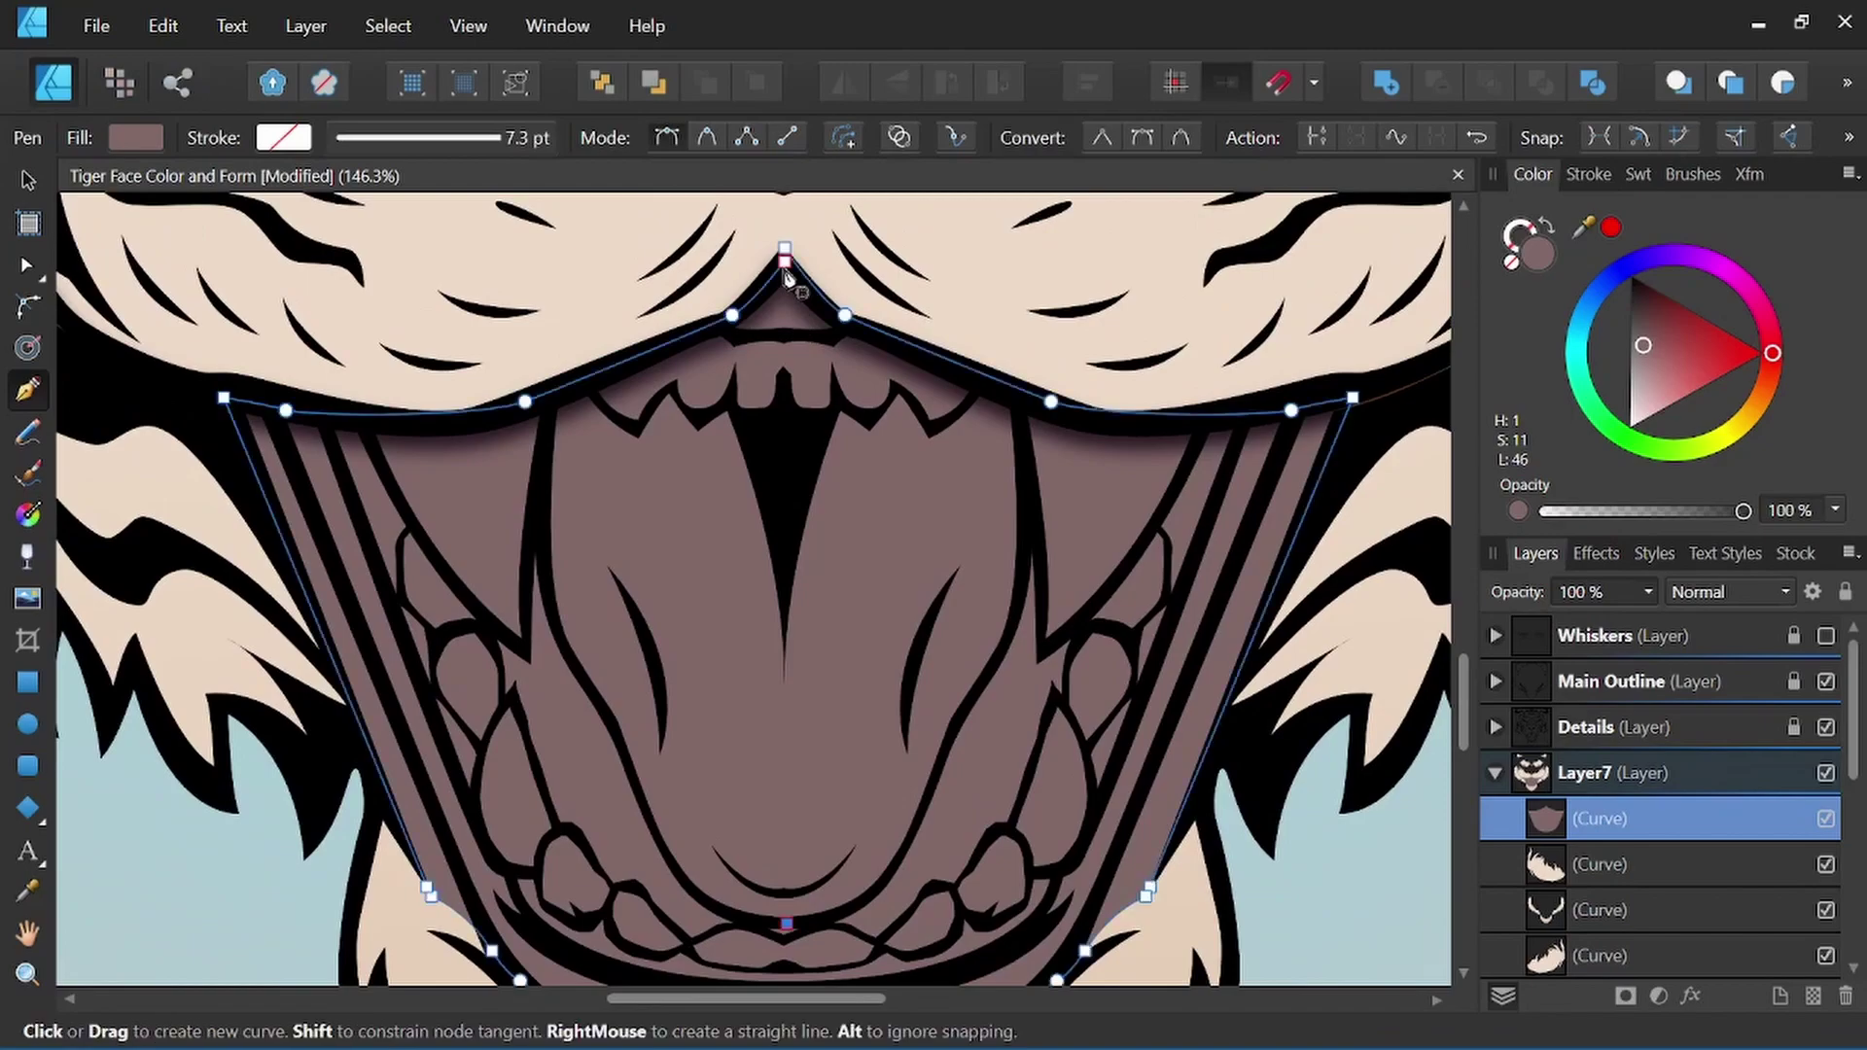
pyautogui.click(787, 269)
pyautogui.moveTo(734, 324); pyautogui.dragTo(713, 340)
pyautogui.click(589, 378)
pyautogui.click(551, 394)
pyautogui.moveTo(544, 545); pyautogui.dragTo(551, 585)
pyautogui.moveTo(568, 656); pyautogui.dragTo(620, 744)
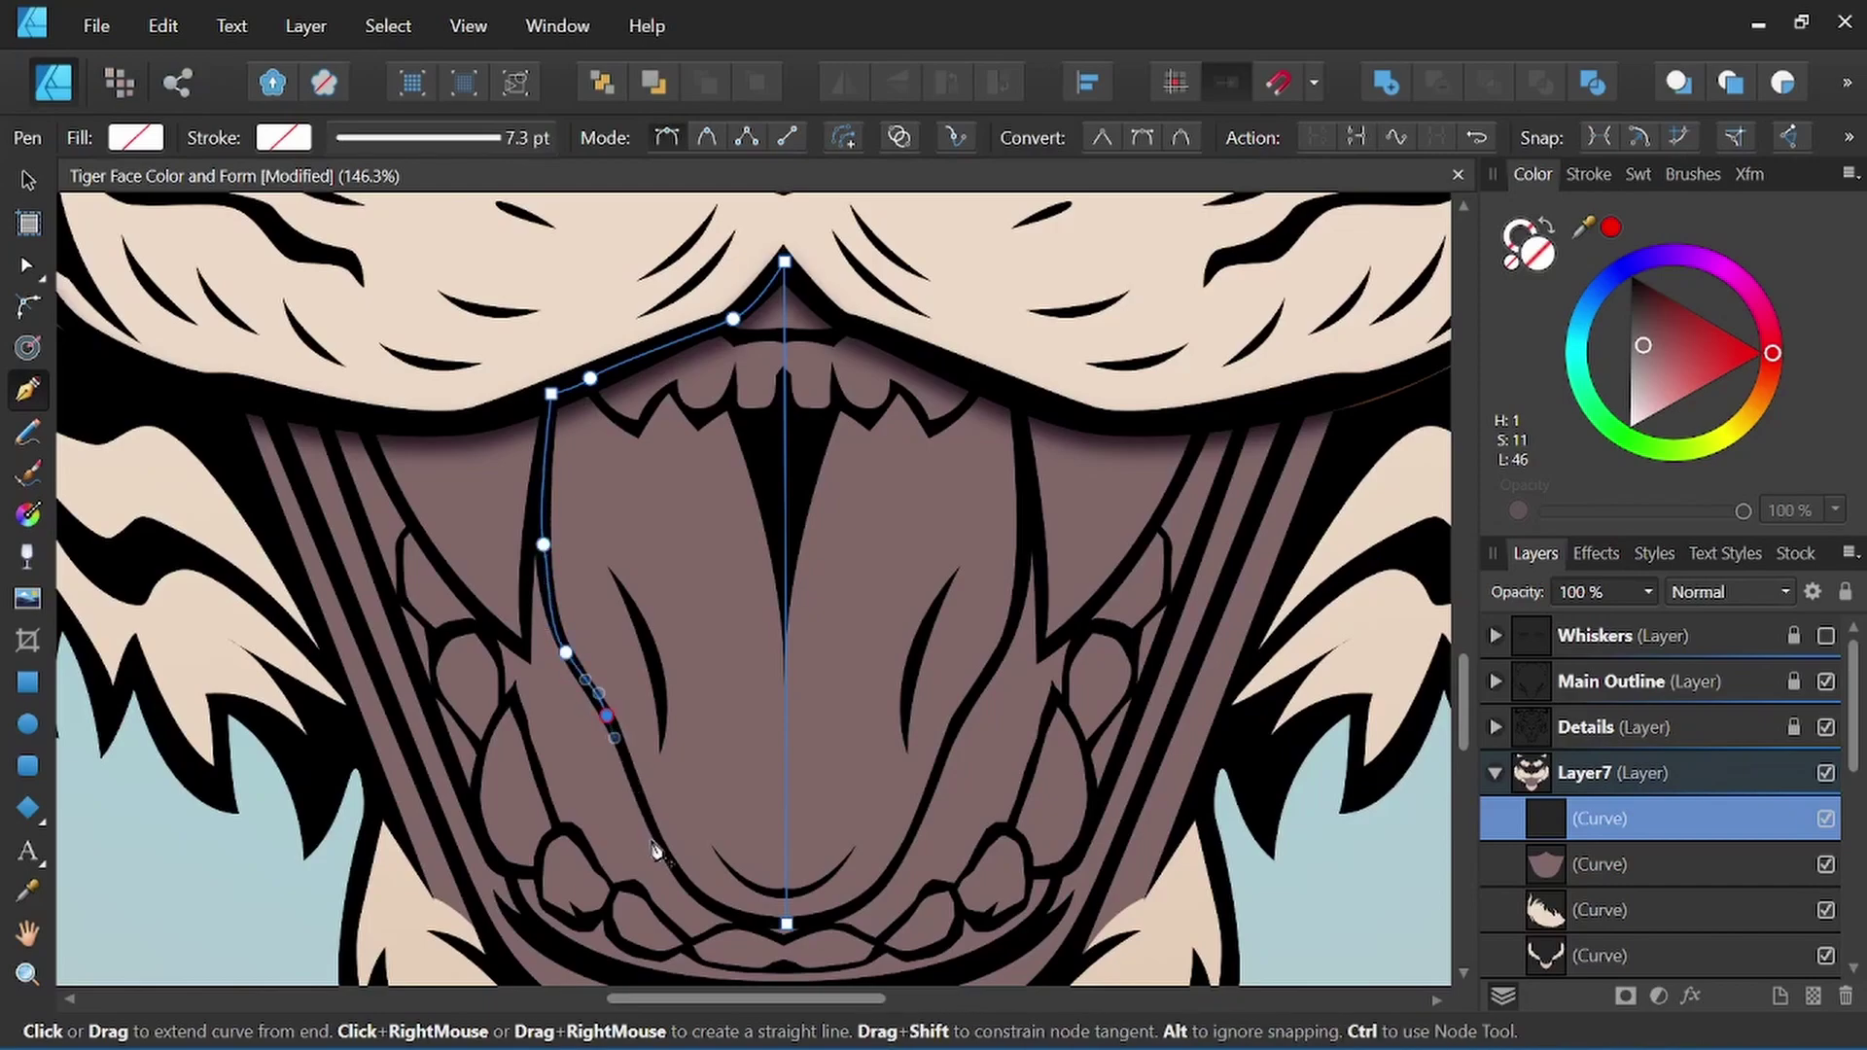
pyautogui.moveTo(662, 844); pyautogui.dragTo(677, 876)
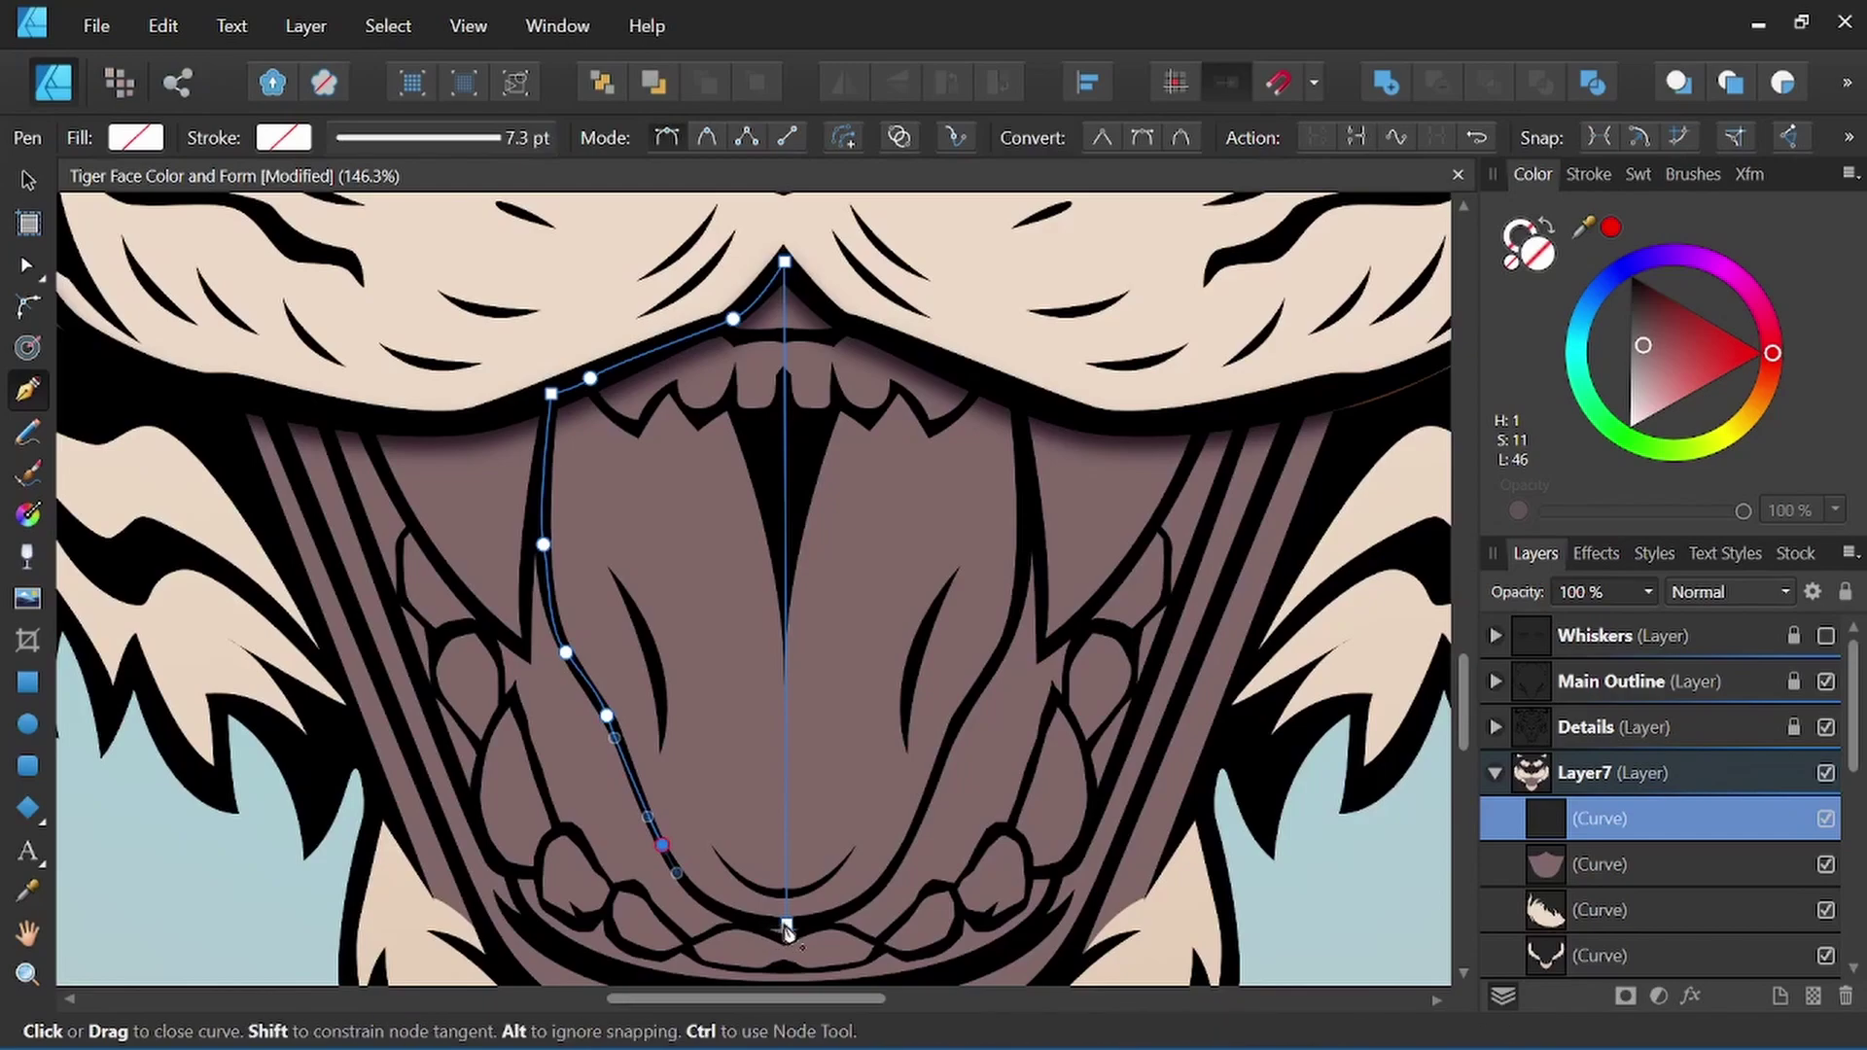
pyautogui.moveTo(786, 926); pyautogui.dragTo(832, 941)
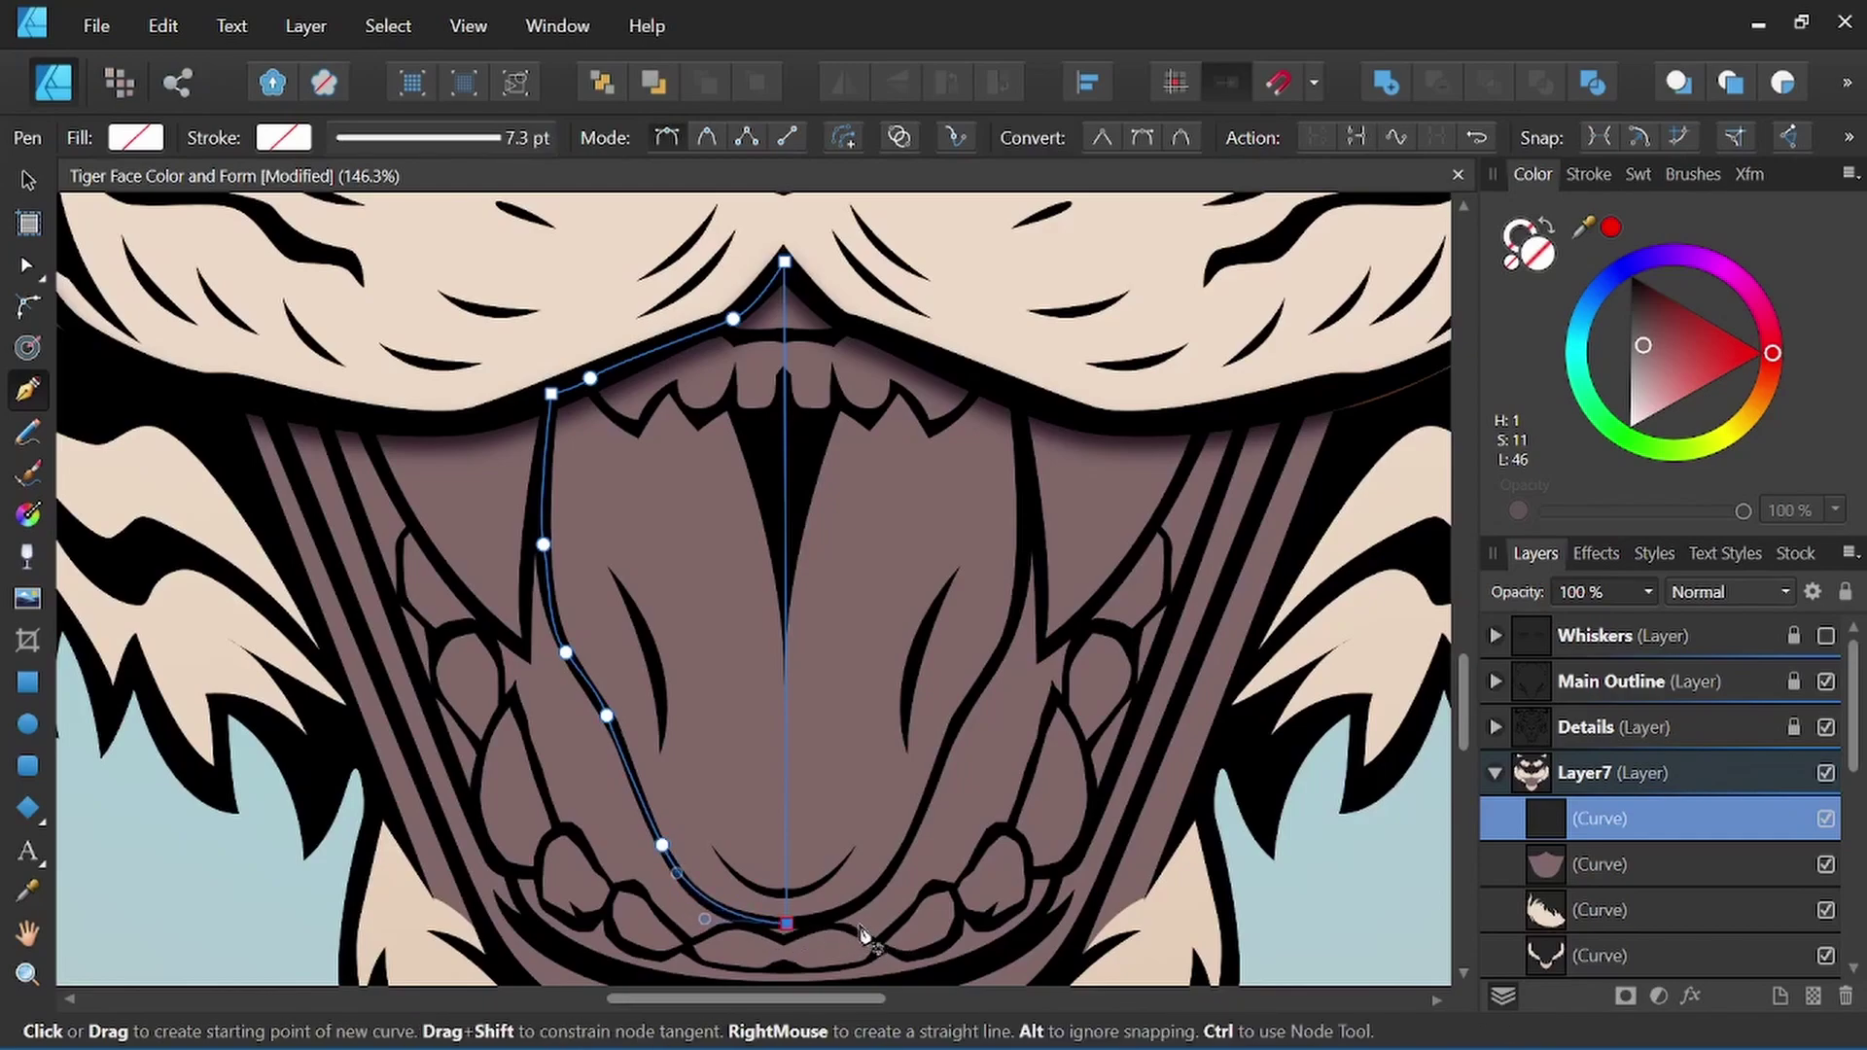
# Colour the tongue half a bright pink.
pyautogui.moveTo(1774, 348); pyautogui.dragTo(1756, 302)
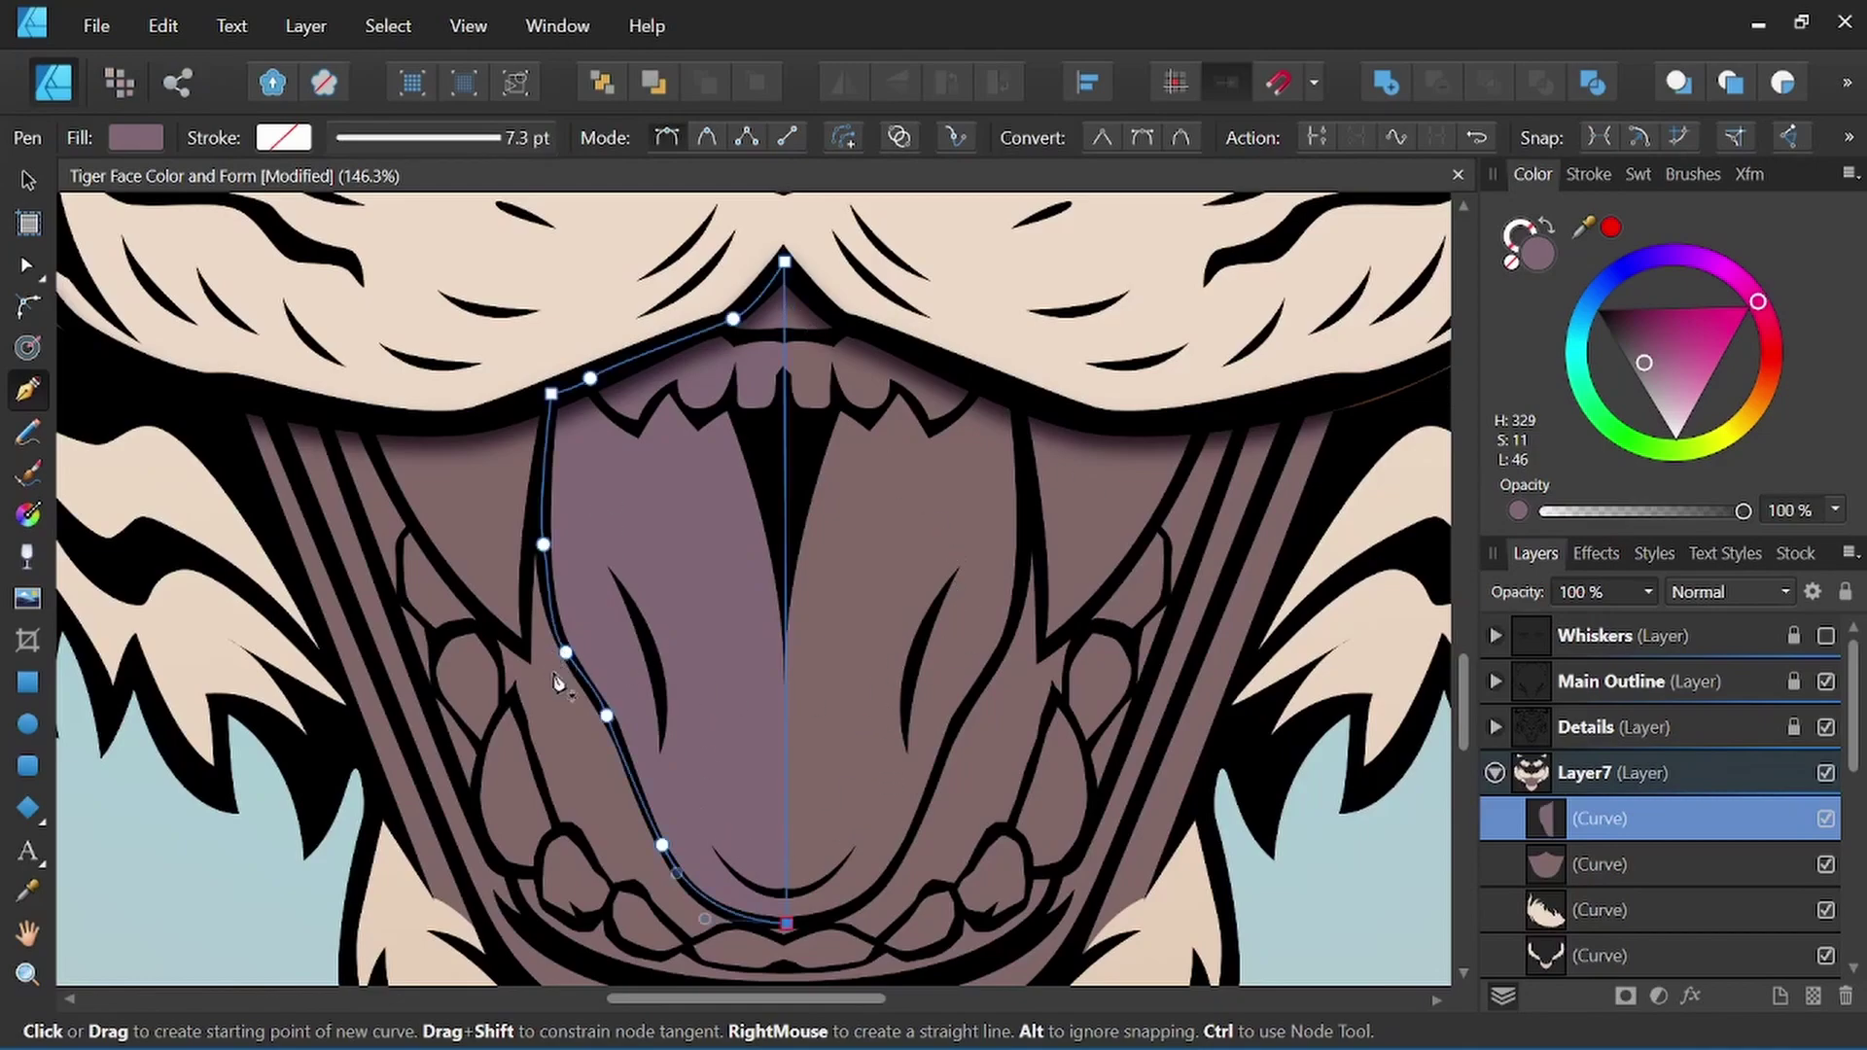
pyautogui.moveTo(1650, 364); pyautogui.dragTo(1665, 360)
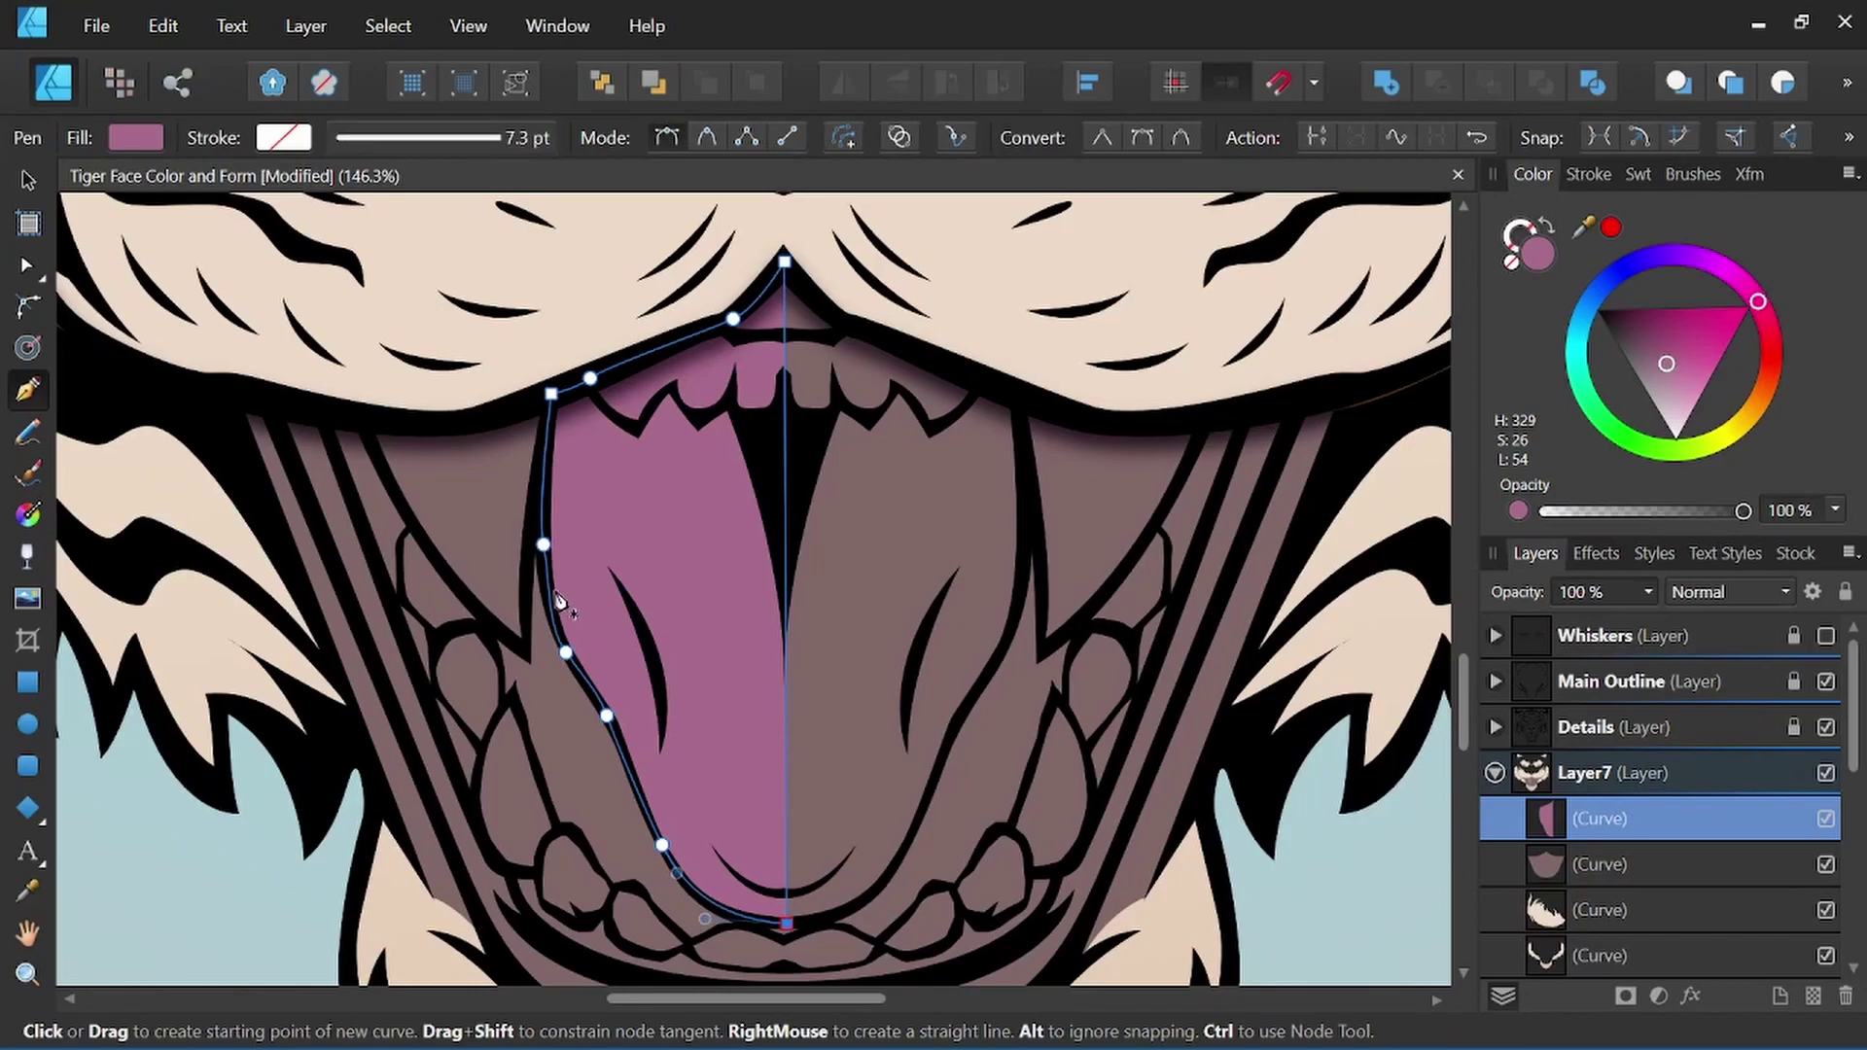
# Clone and flip the tongue half to the right, then Add both halves into one symmetric tongue.
pyautogui.press('v')
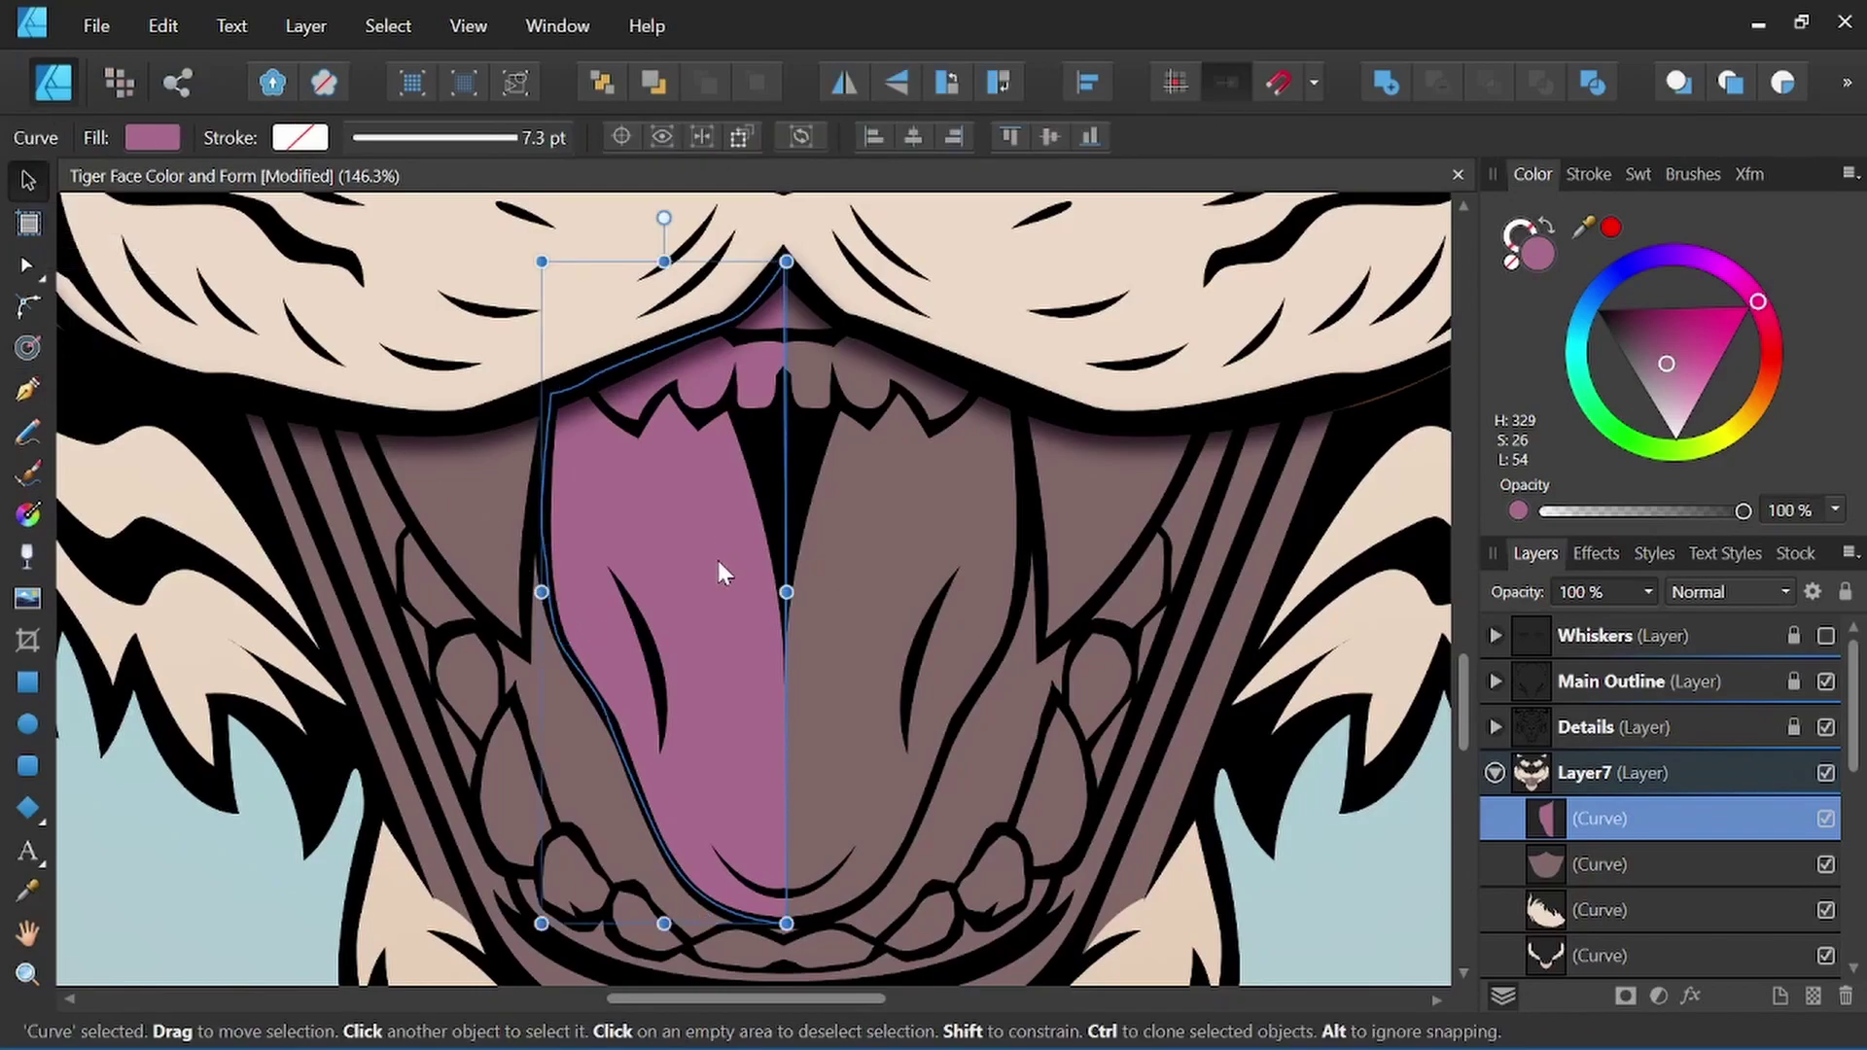
pyautogui.moveTo(716, 556); pyautogui.dragTo(806, 557)
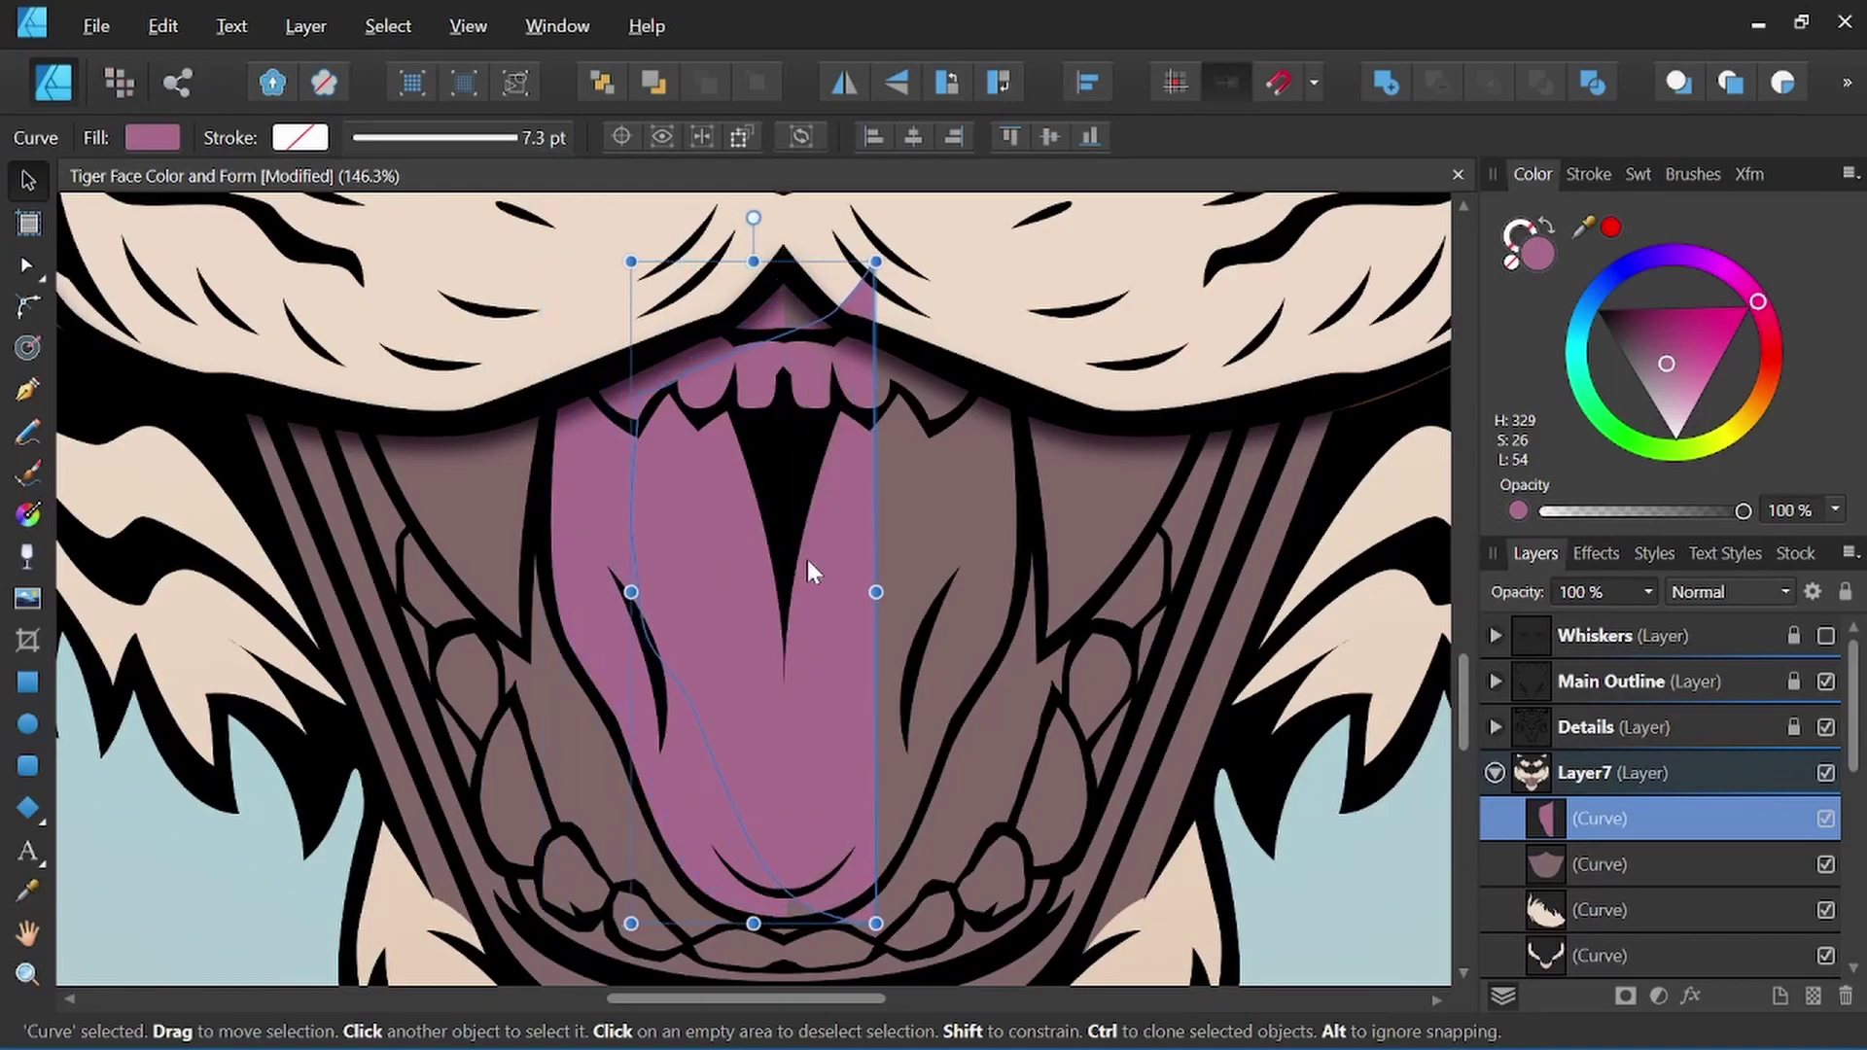
pyautogui.click(844, 83)
pyautogui.moveTo(683, 540); pyautogui.dragTo(827, 543)
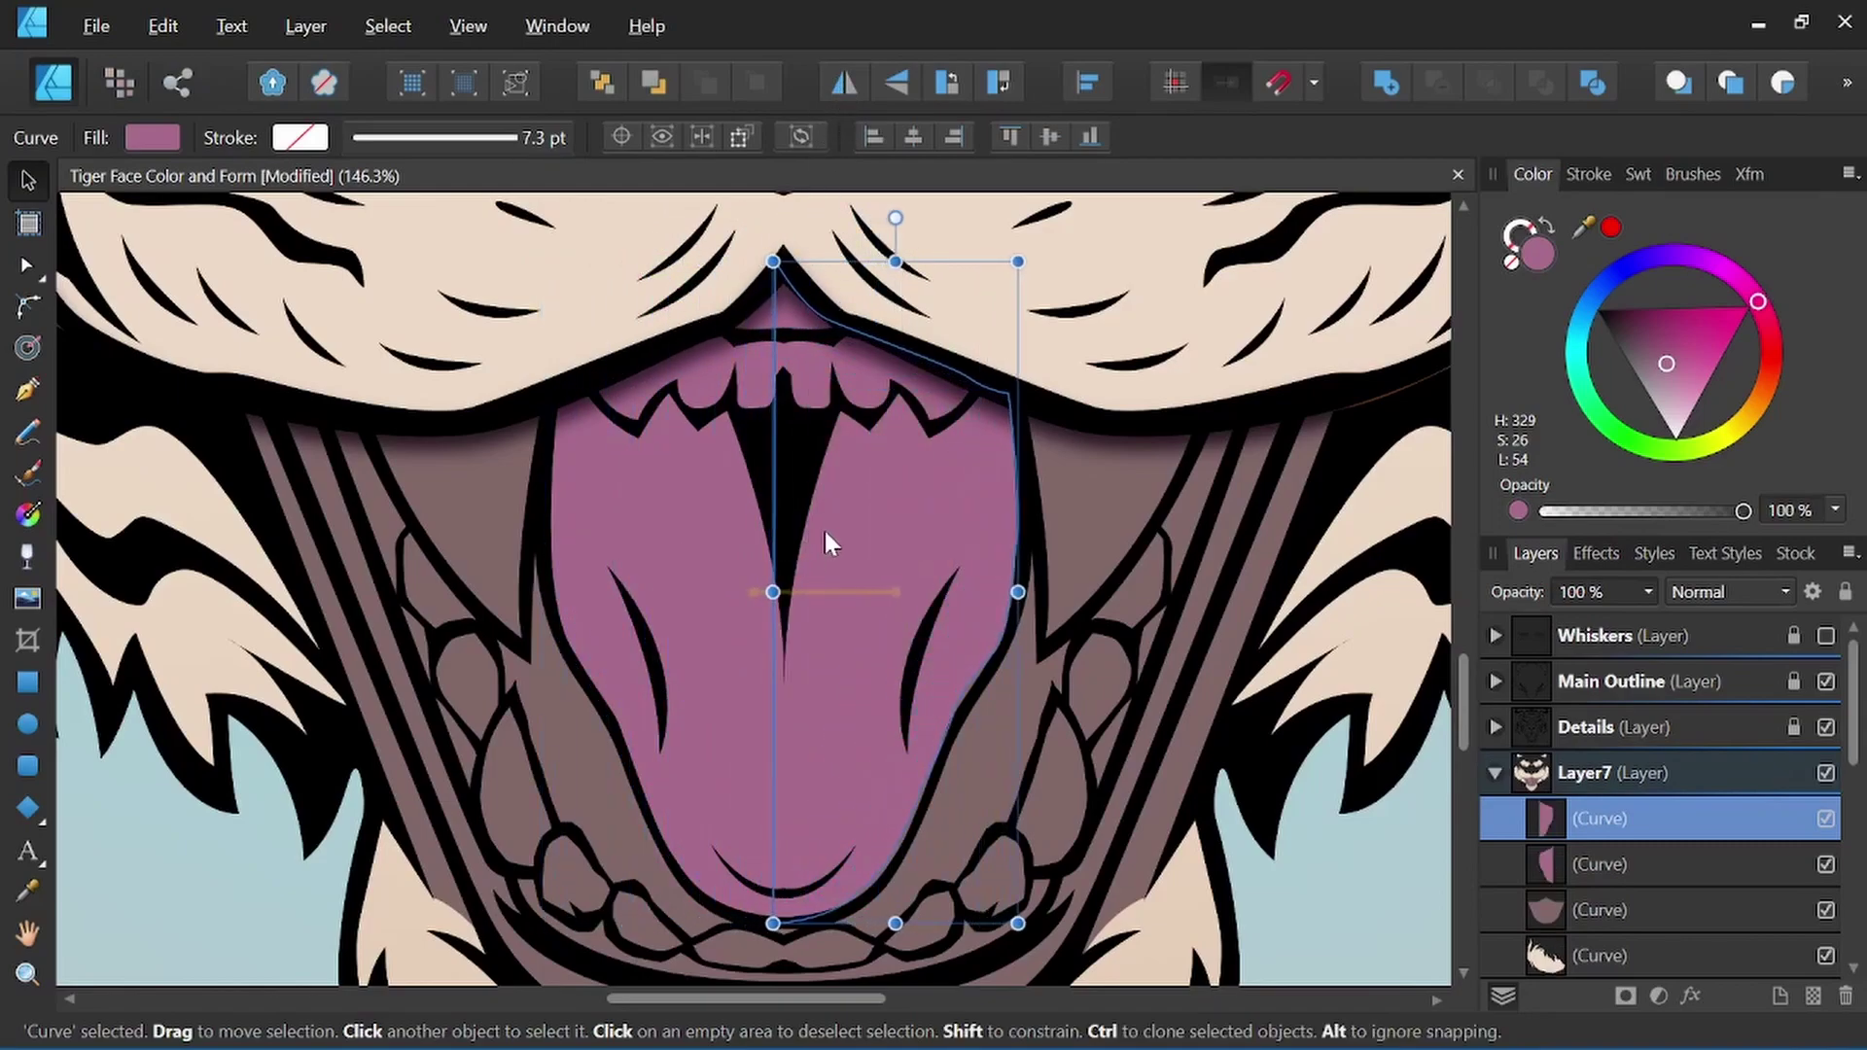
pyautogui.press('space')
pyautogui.click(843, 585)
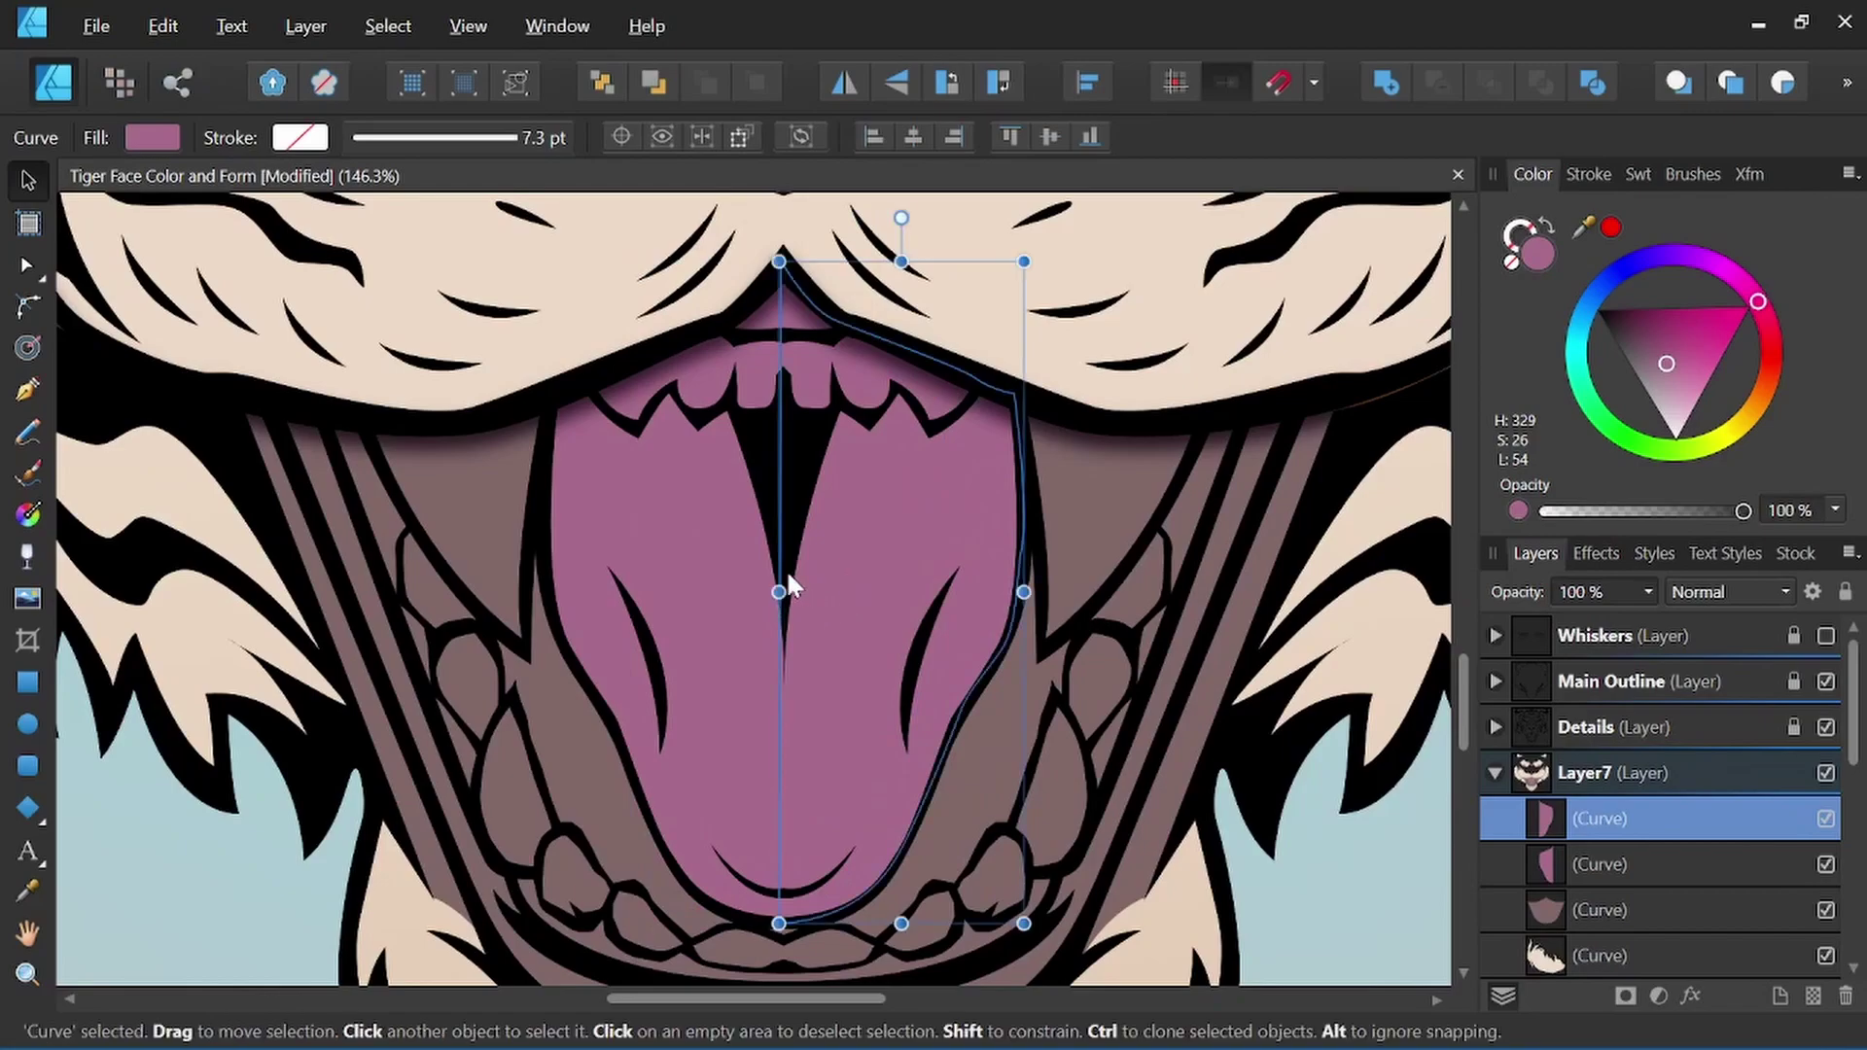
pyautogui.keyDown('shift'); pyautogui.click(717, 525); pyautogui.keyUp('shift')
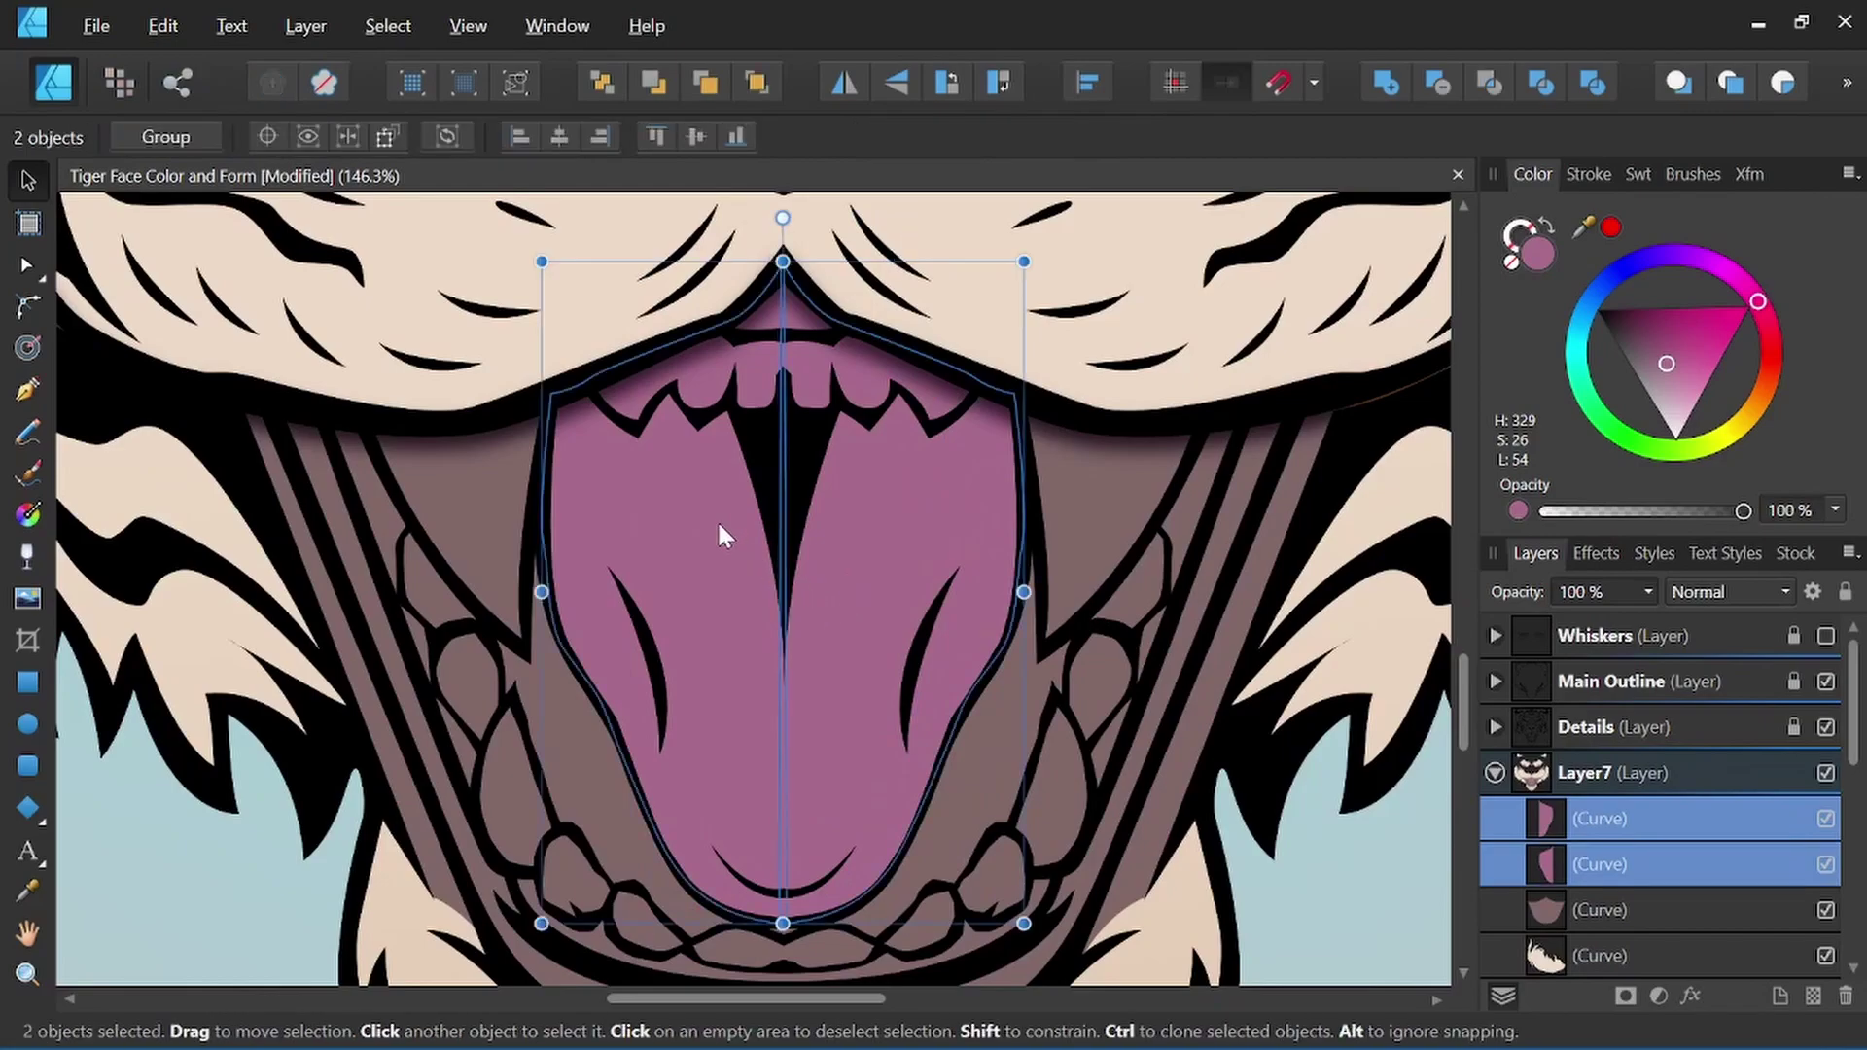
pyautogui.click(1385, 81)
pyautogui.scroll(-3, 877, 569)
pyautogui.scroll(2, 862, 584)
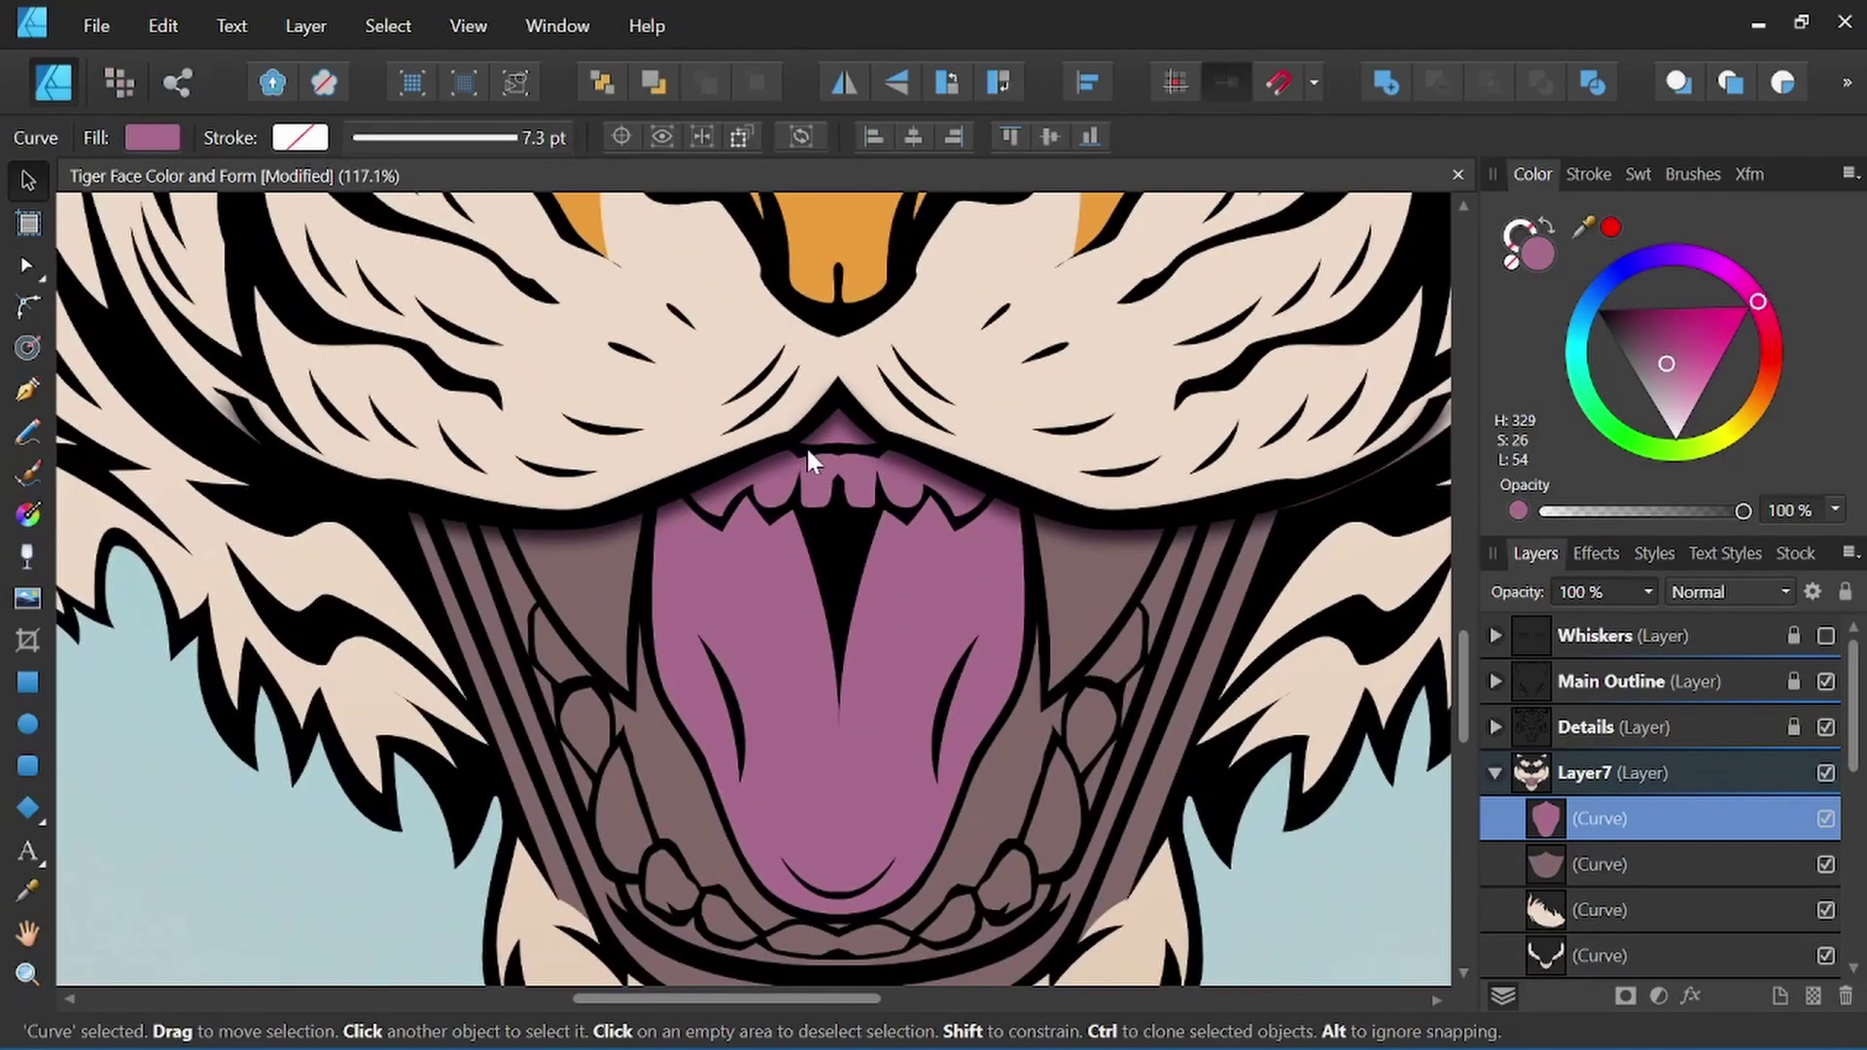
pyautogui.scroll(1, 808, 445)
pyautogui.click(830, 552)
pyautogui.keyDown('ctrl'); pyautogui.scroll(1, 830, 525); pyautogui.keyUp('ctrl')
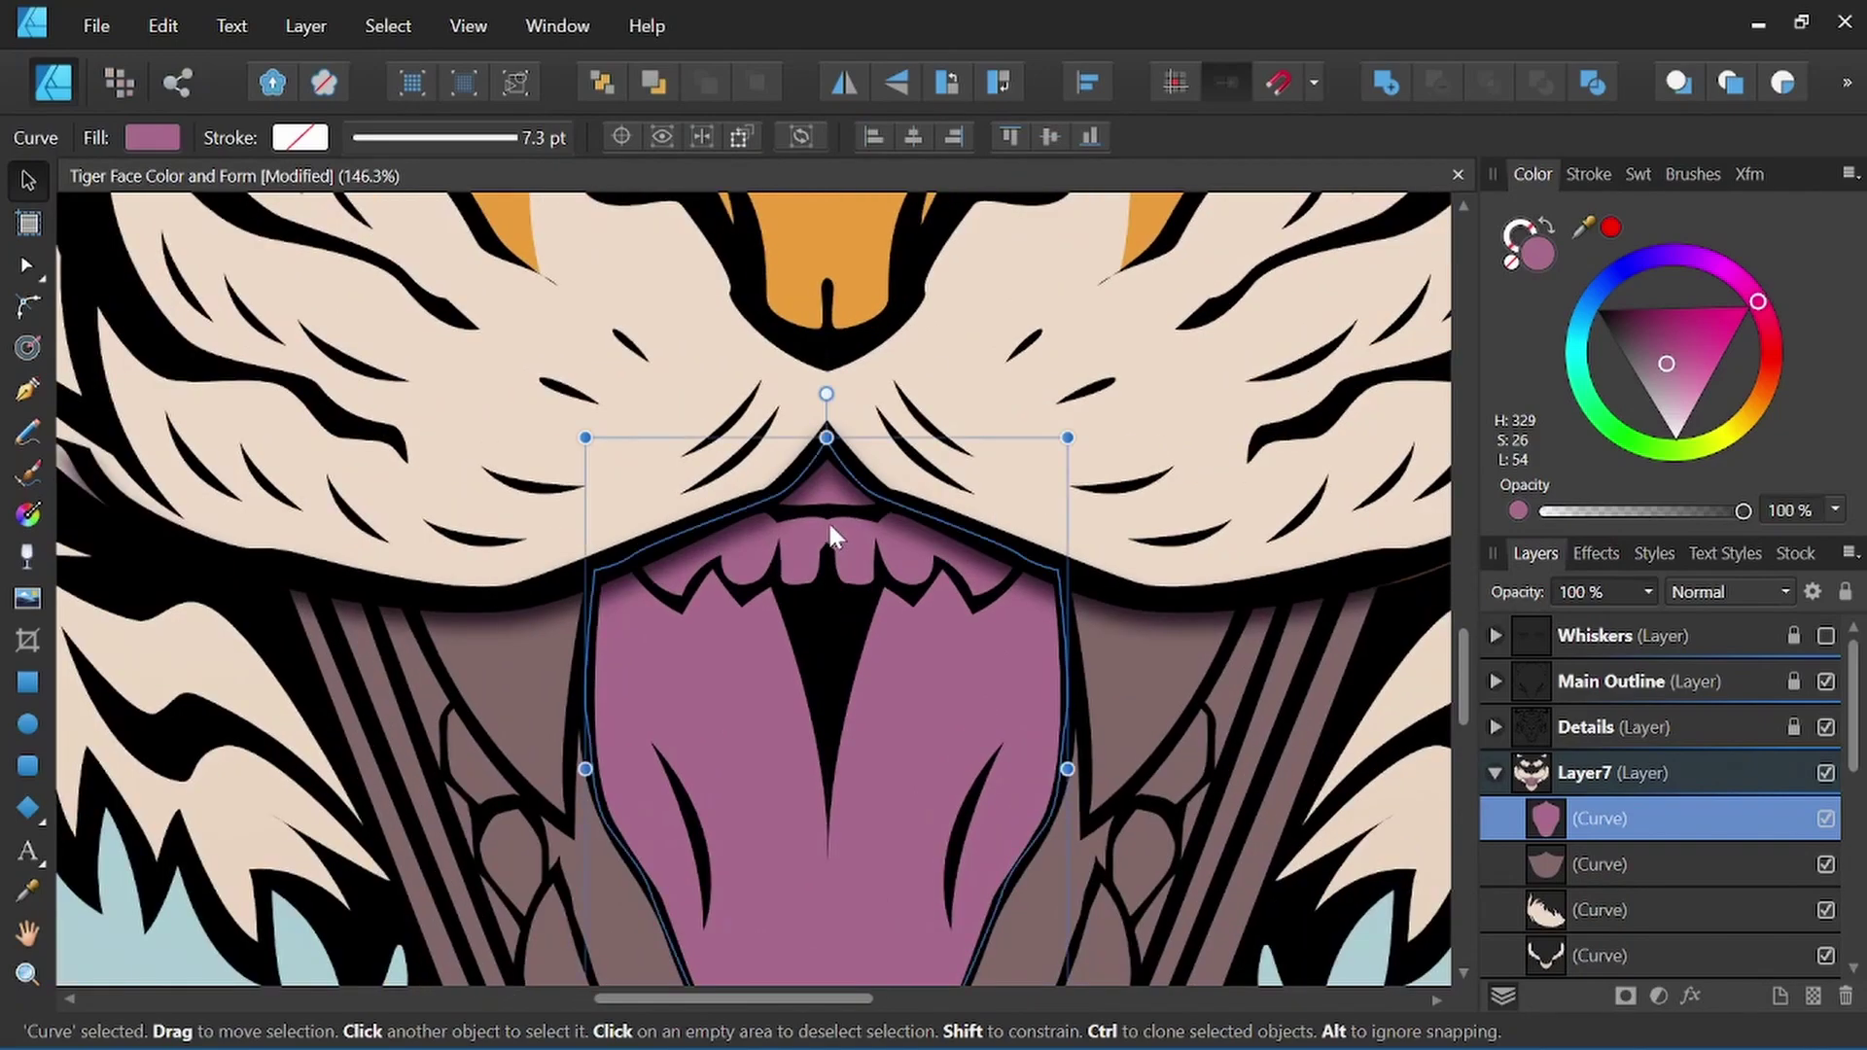
# Start the upper-teeth outline along the lip and down to the first fang's tip.
pyautogui.press('p')
pyautogui.scroll(1, 837, 519)
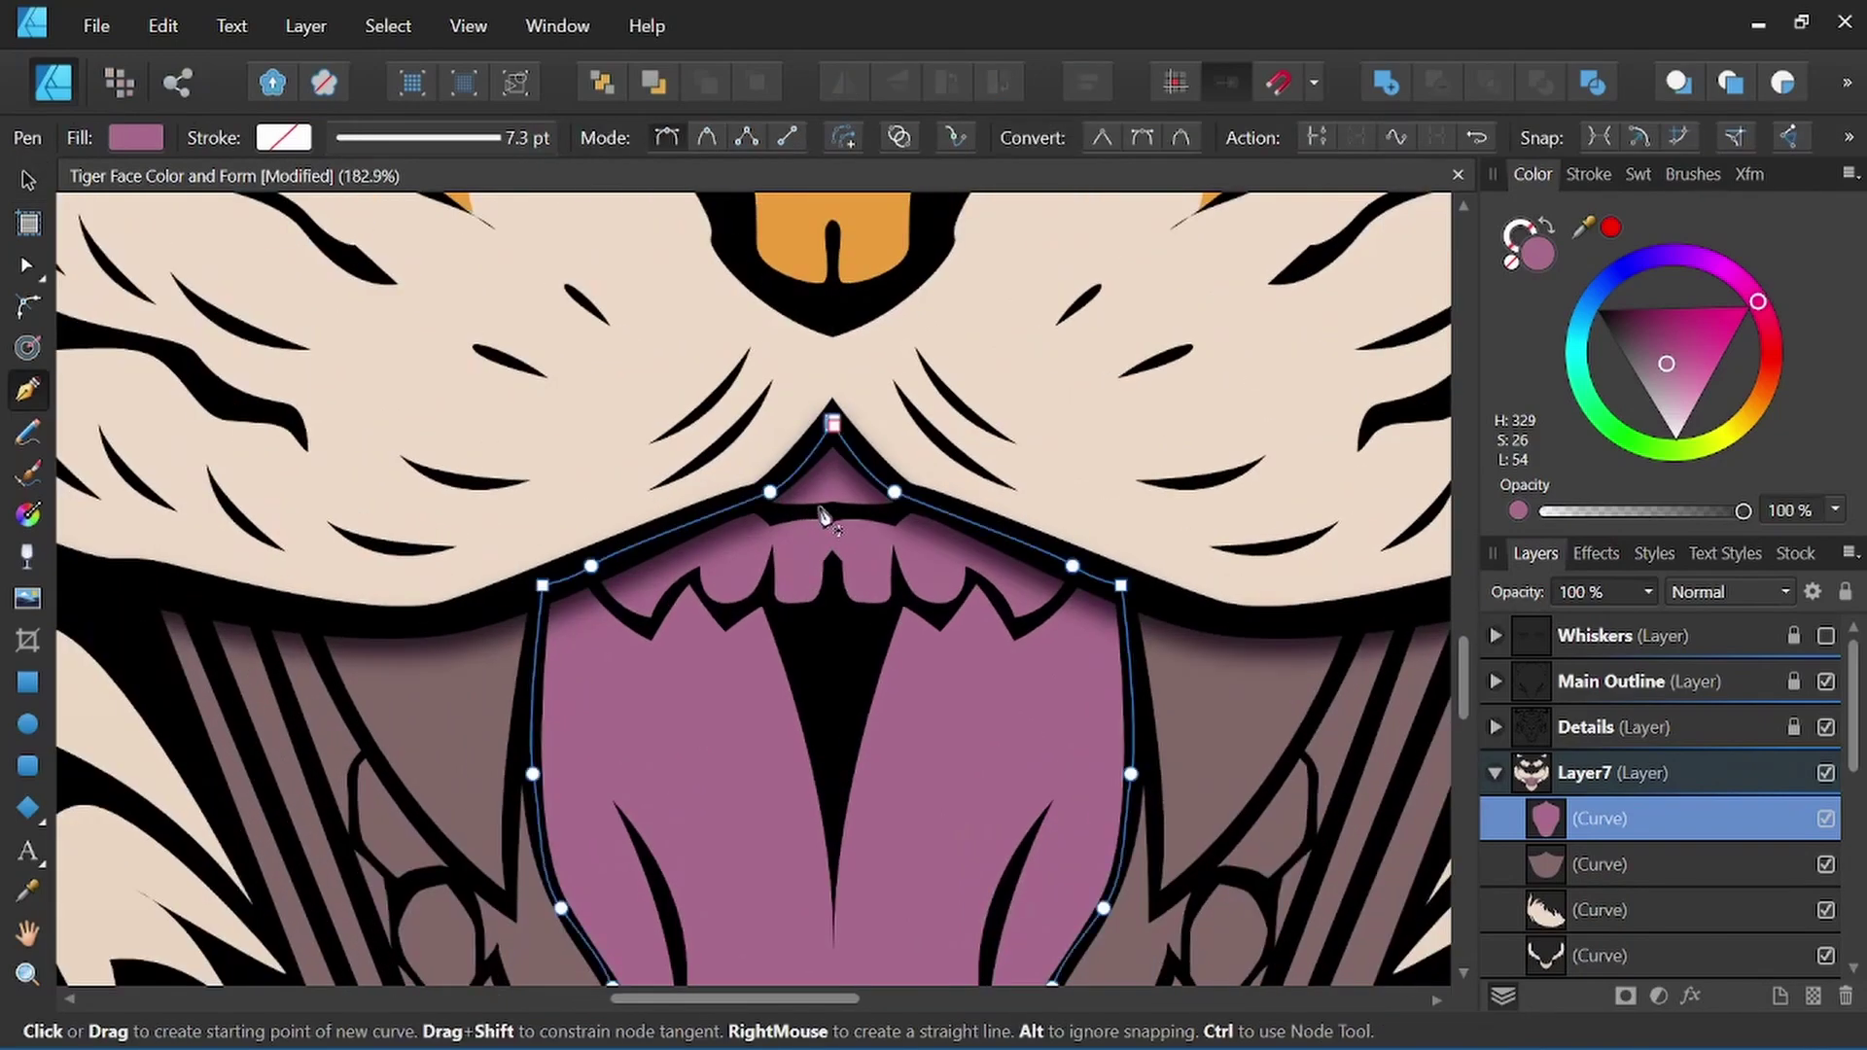
pyautogui.scroll(1, 825, 527)
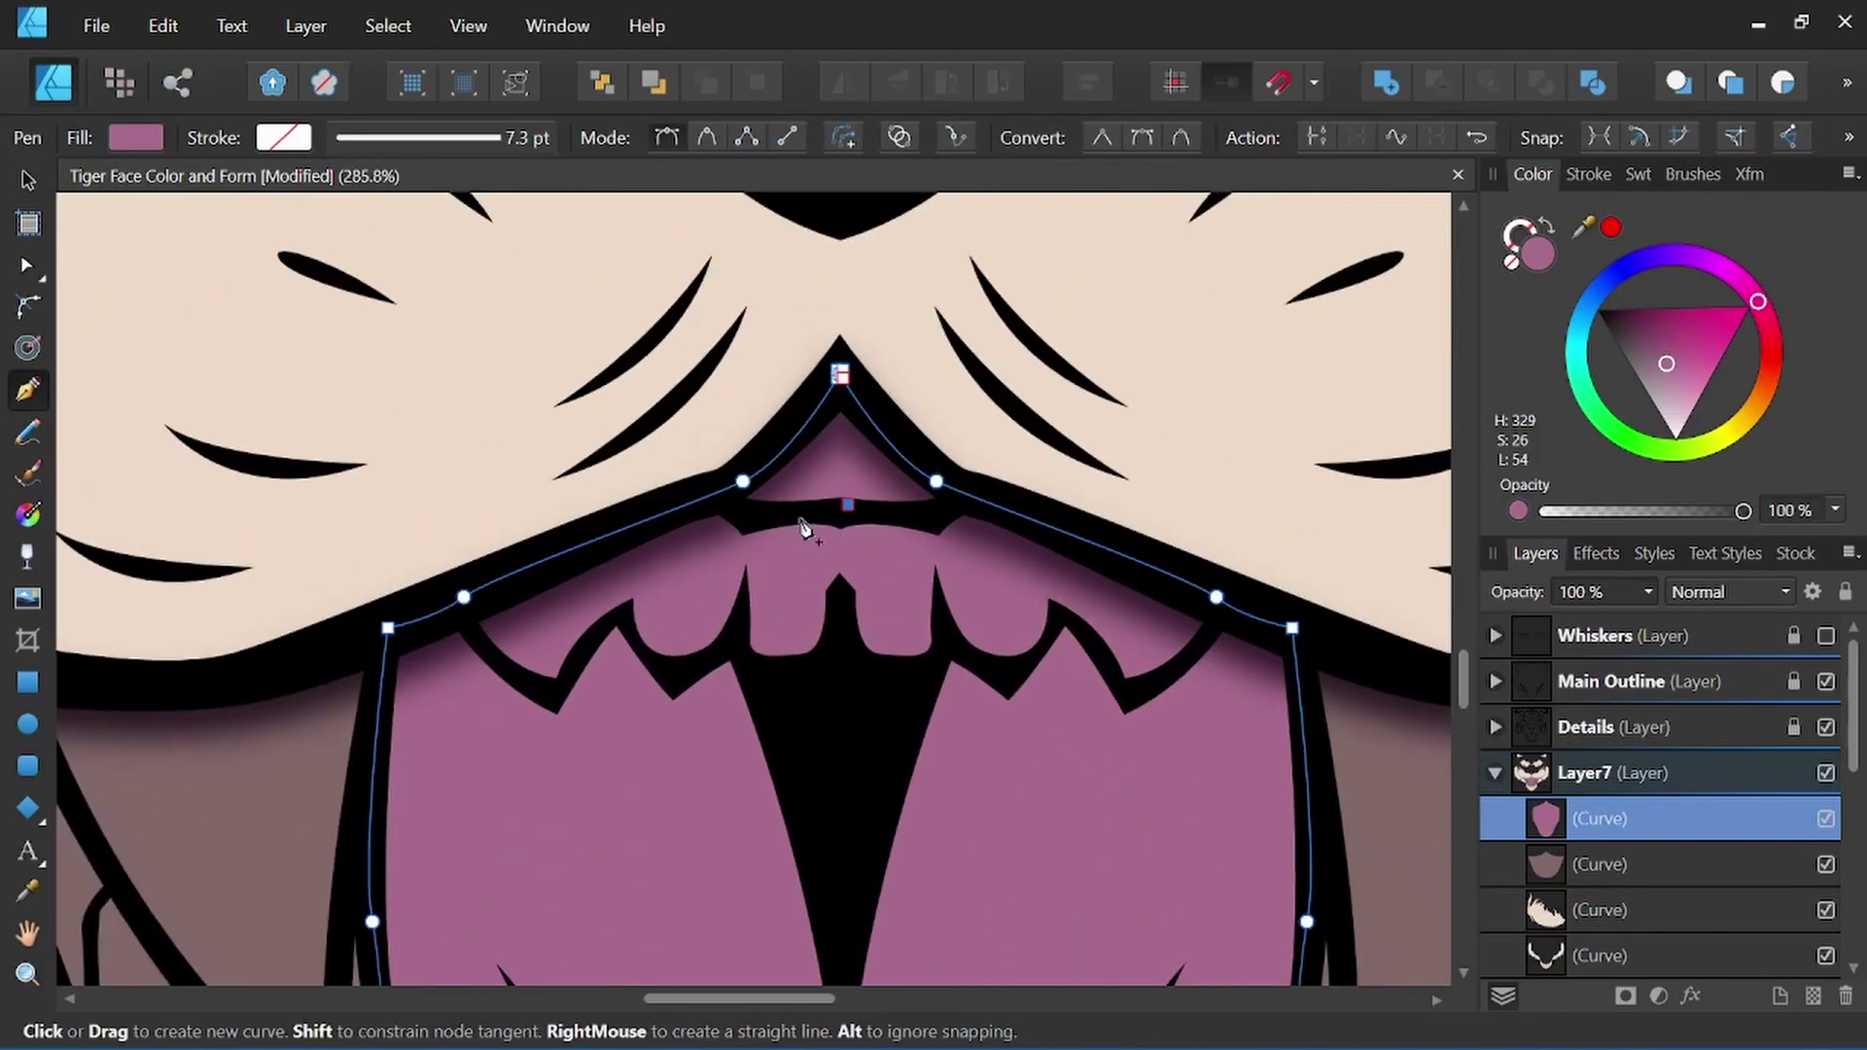
pyautogui.moveTo(797, 514); pyautogui.dragTo(848, 507)
pyautogui.click(731, 502)
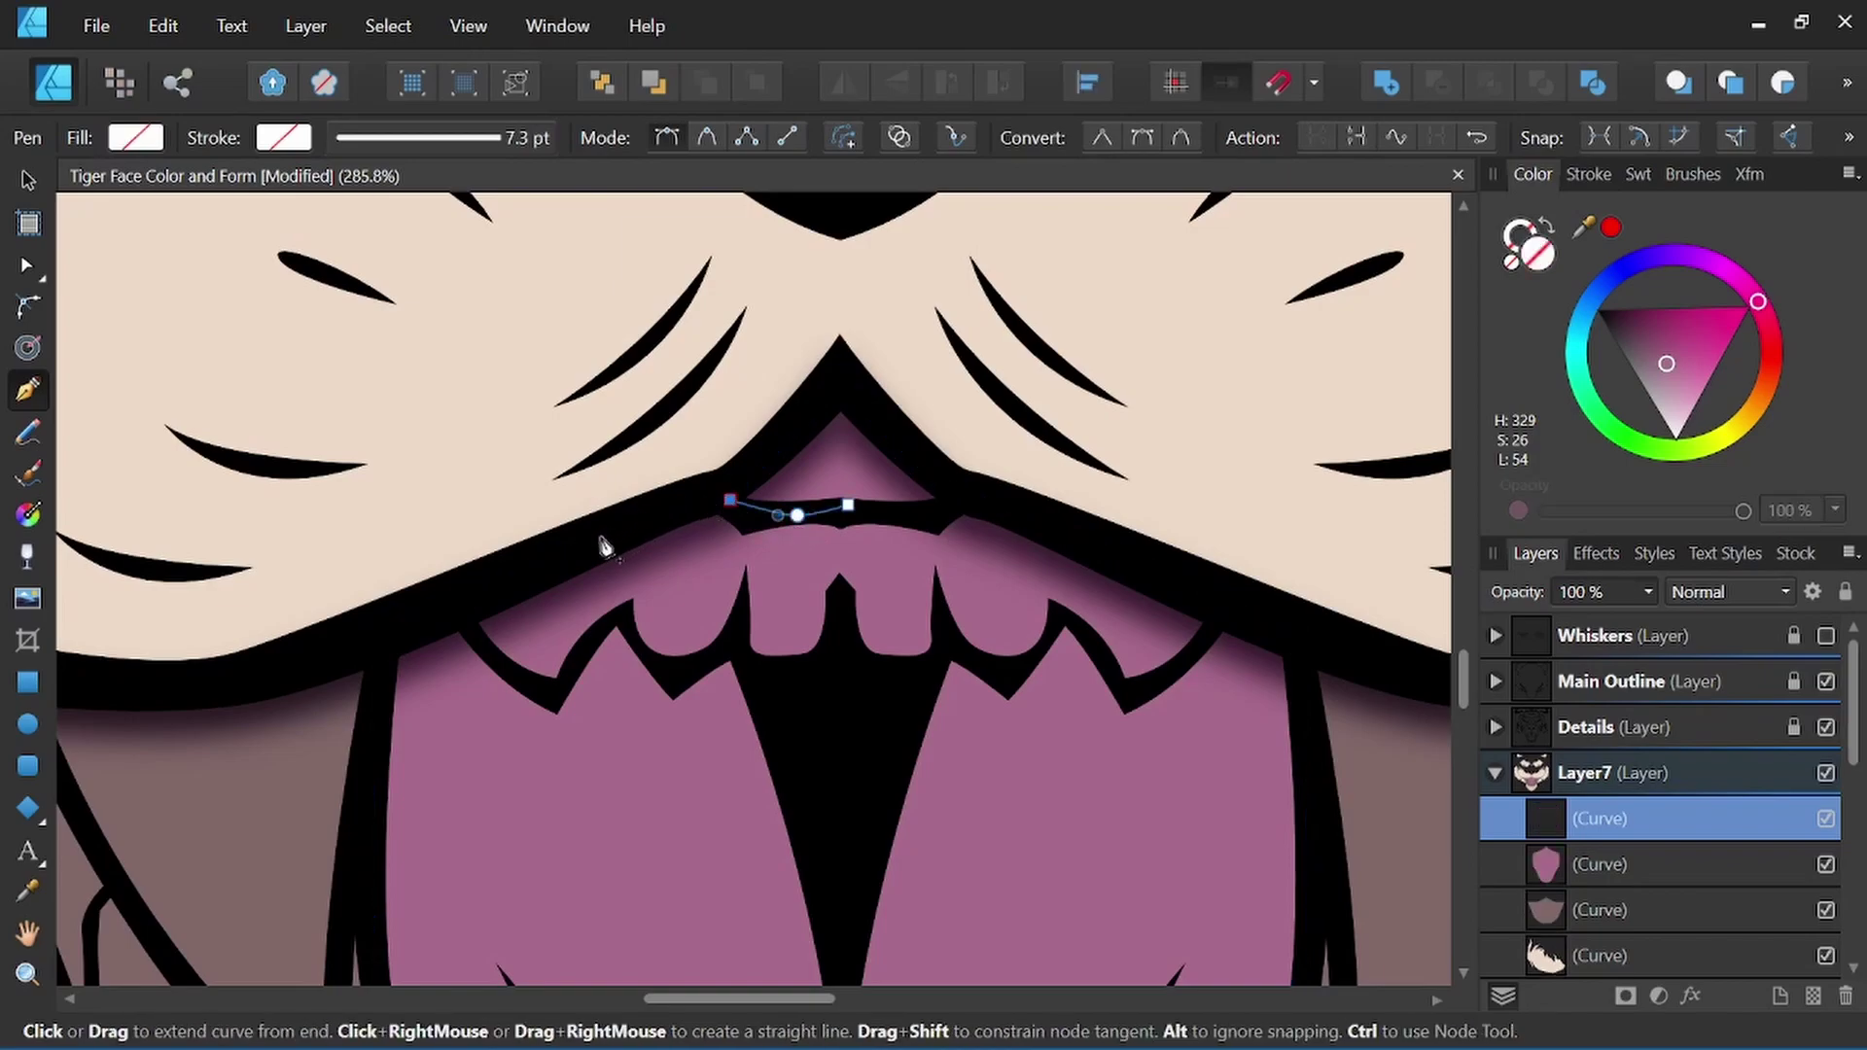
pyautogui.moveTo(605, 546); pyautogui.dragTo(590, 539)
pyautogui.click(465, 594)
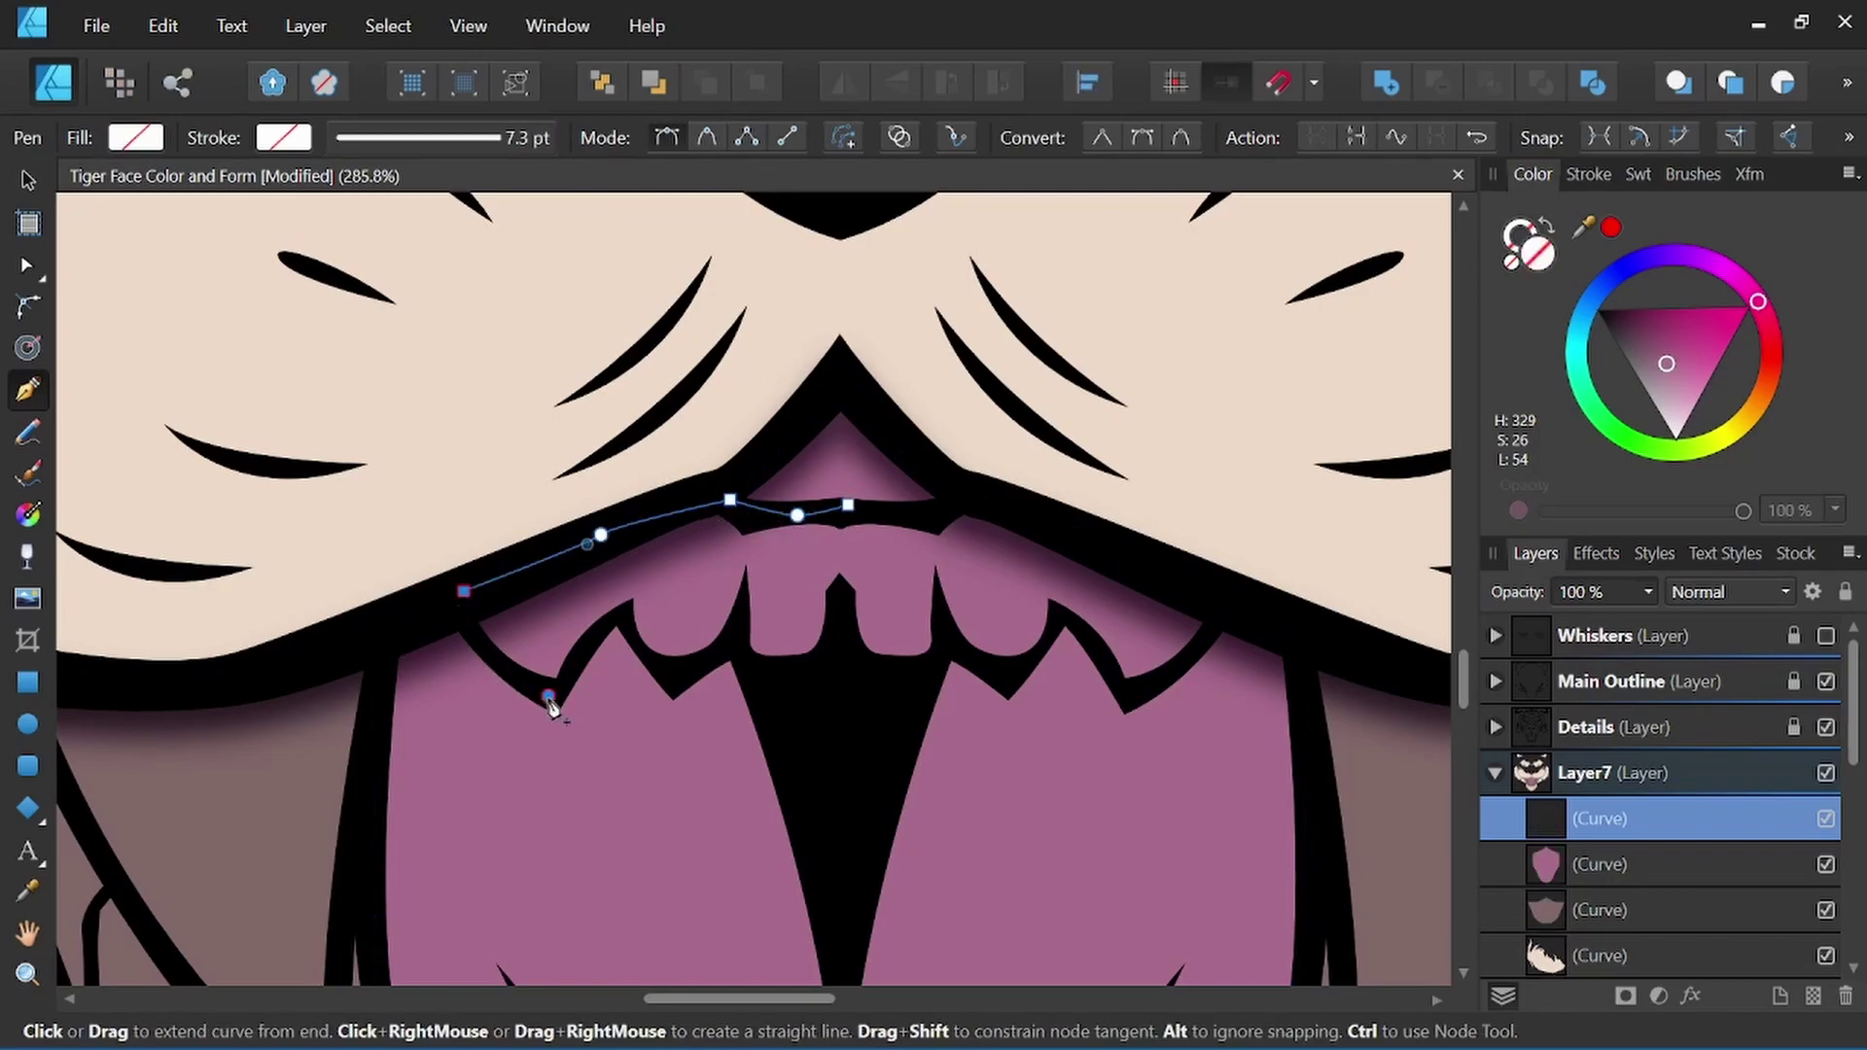
pyautogui.moveTo(552, 706); pyautogui.dragTo(613, 746)
# Trace the lower edge of the teeth, close the outline and fill it tan.
pyautogui.moveTo(631, 625); pyautogui.dragTo(655, 612)
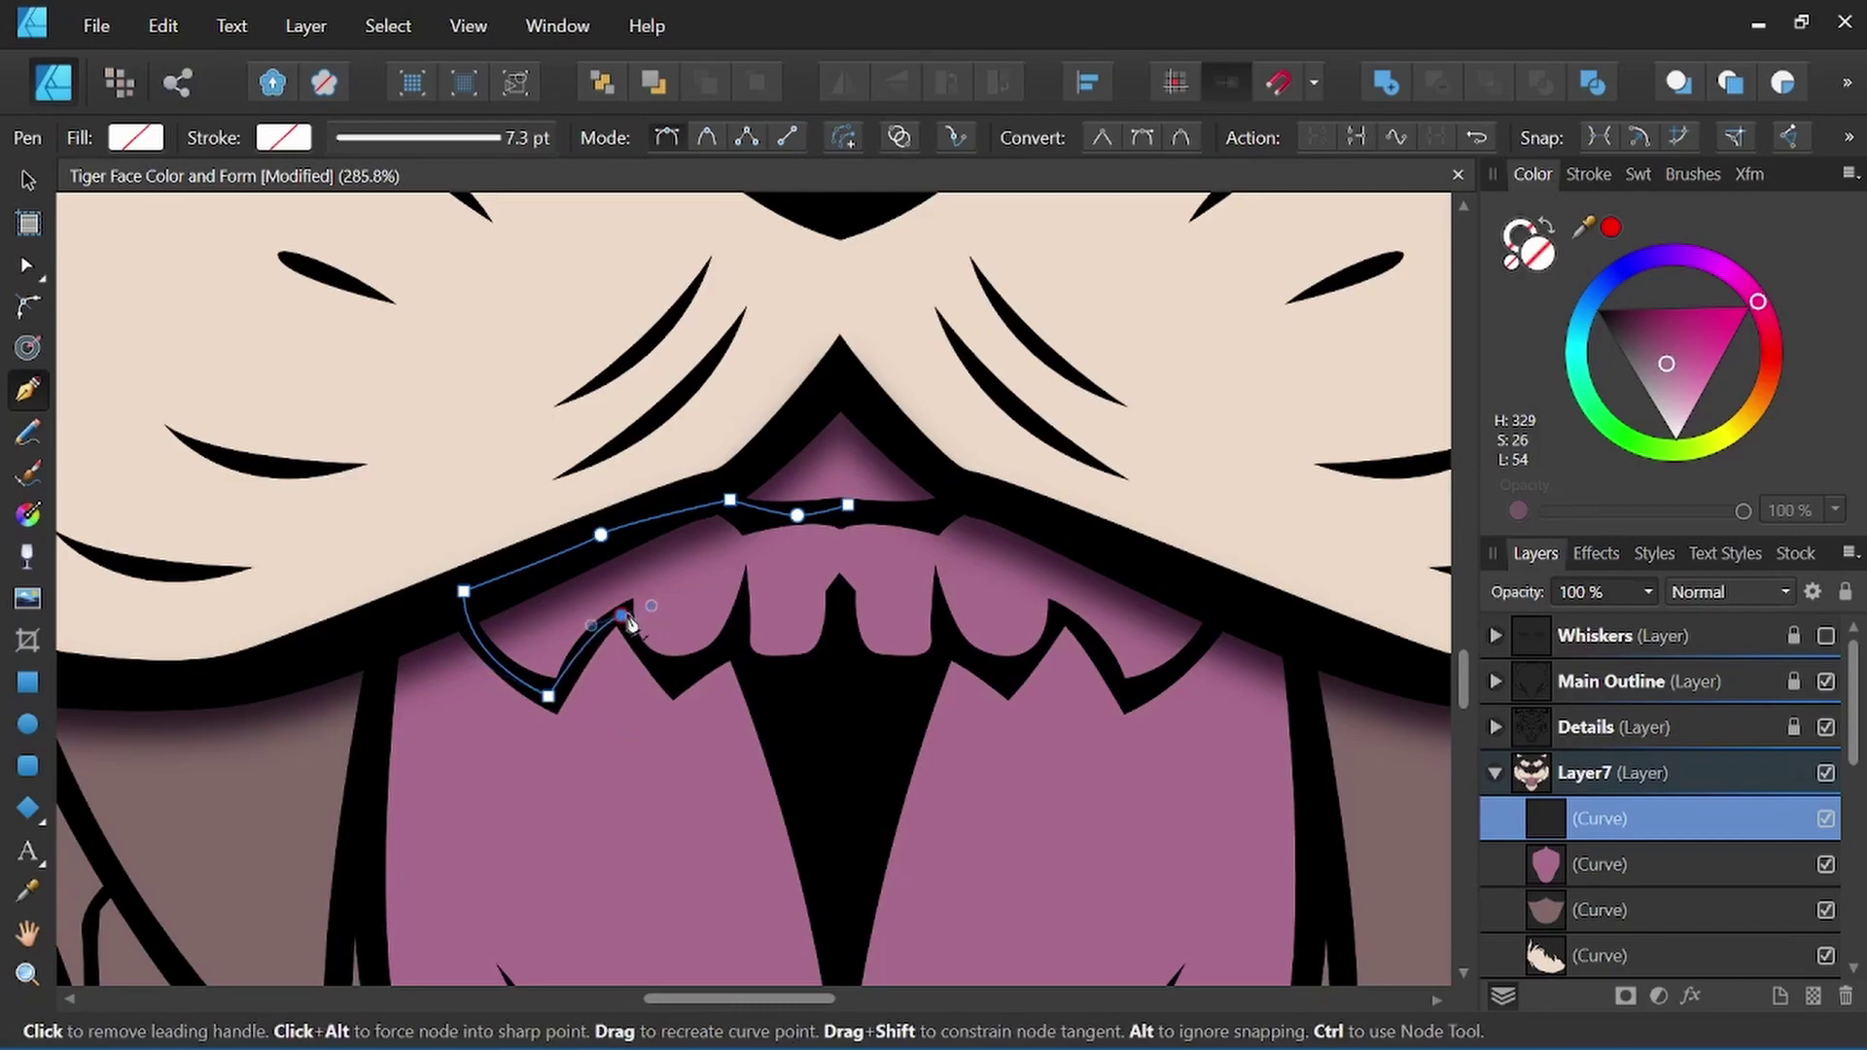
pyautogui.click(673, 683)
pyautogui.click(737, 649)
pyautogui.moveTo(814, 666); pyautogui.dragTo(866, 671)
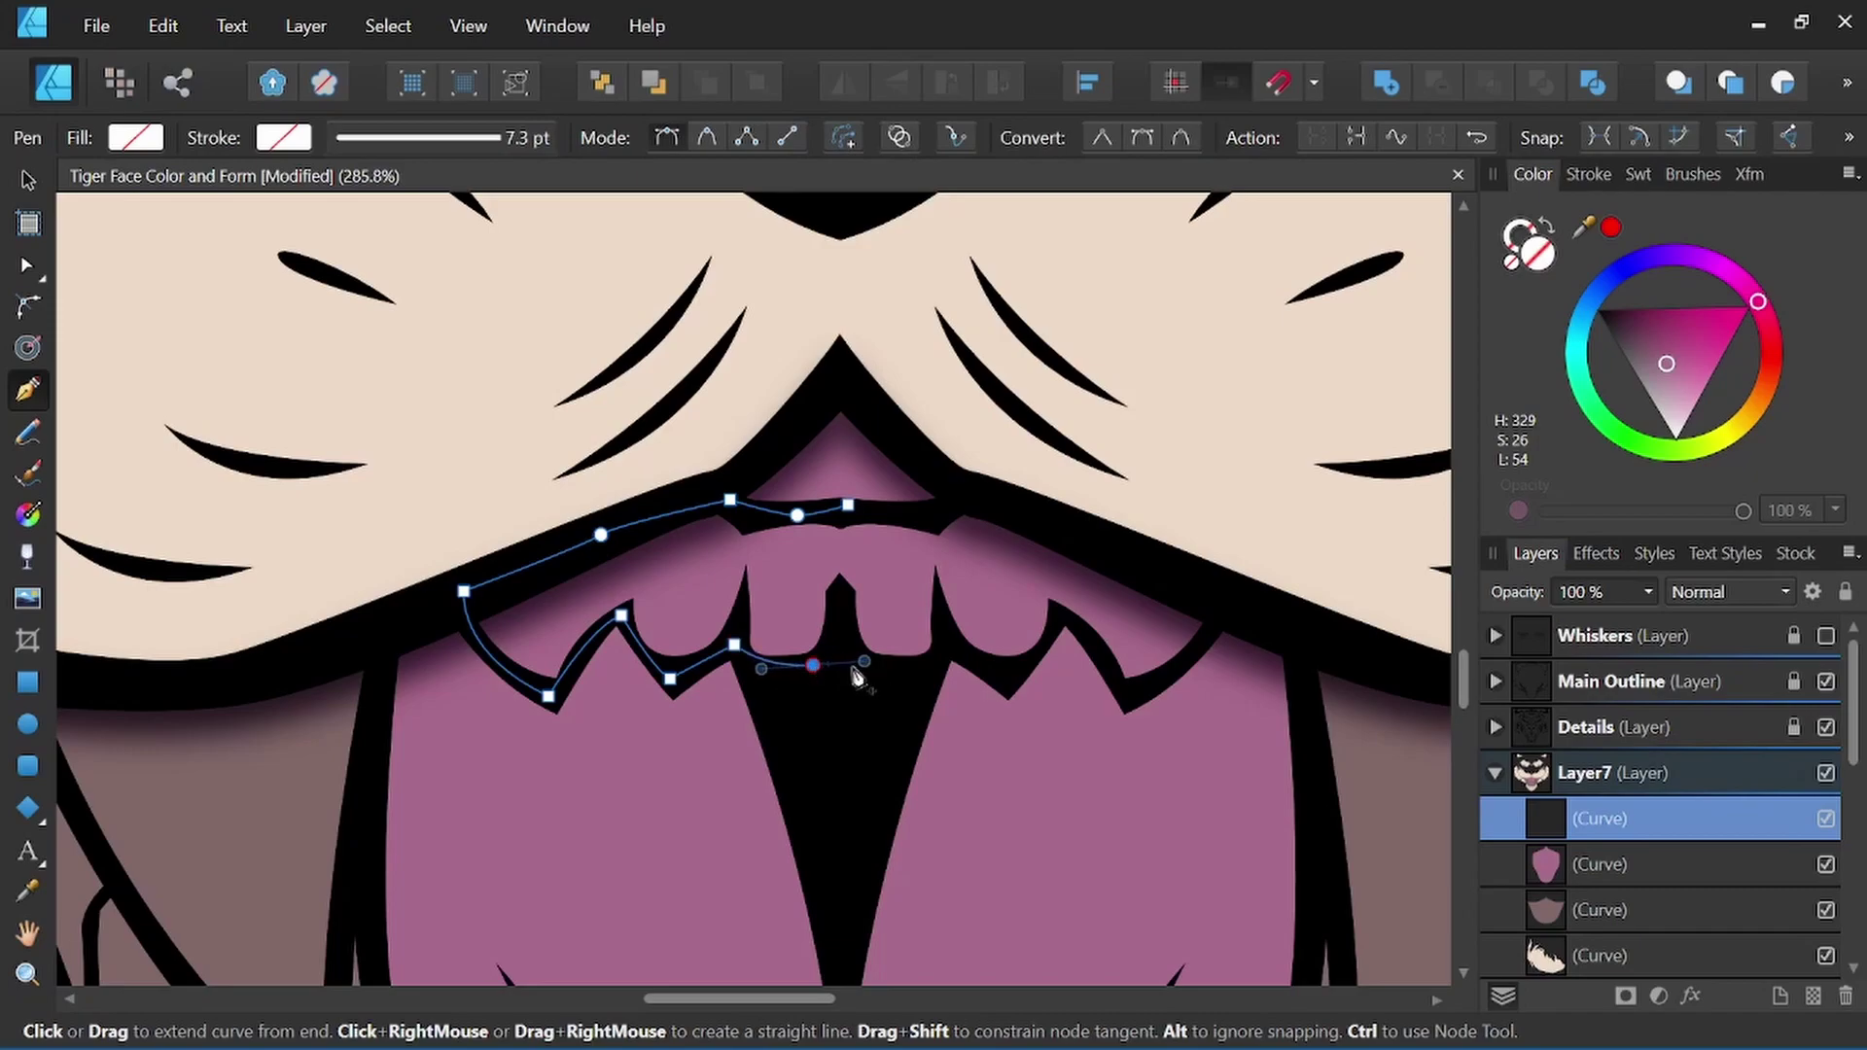
pyautogui.click(846, 665)
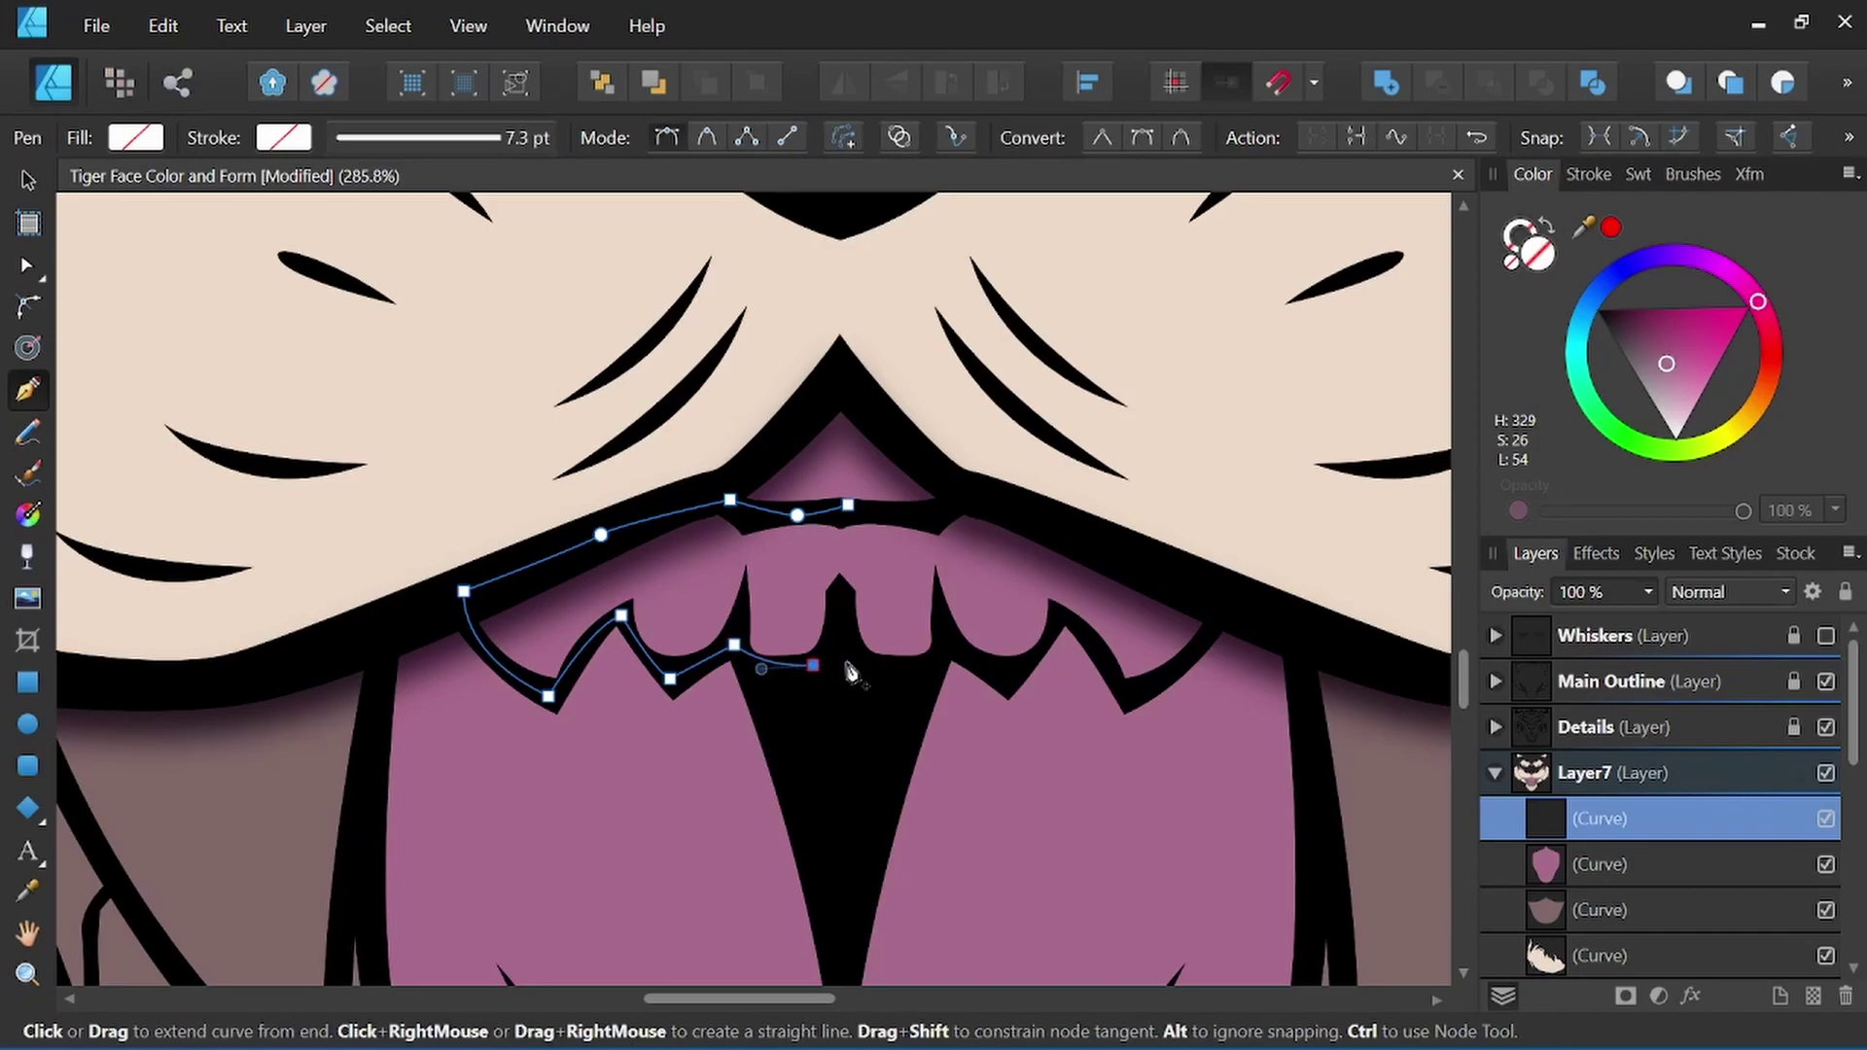
pyautogui.click(852, 510)
pyautogui.moveTo(1758, 300); pyautogui.dragTo(1761, 413)
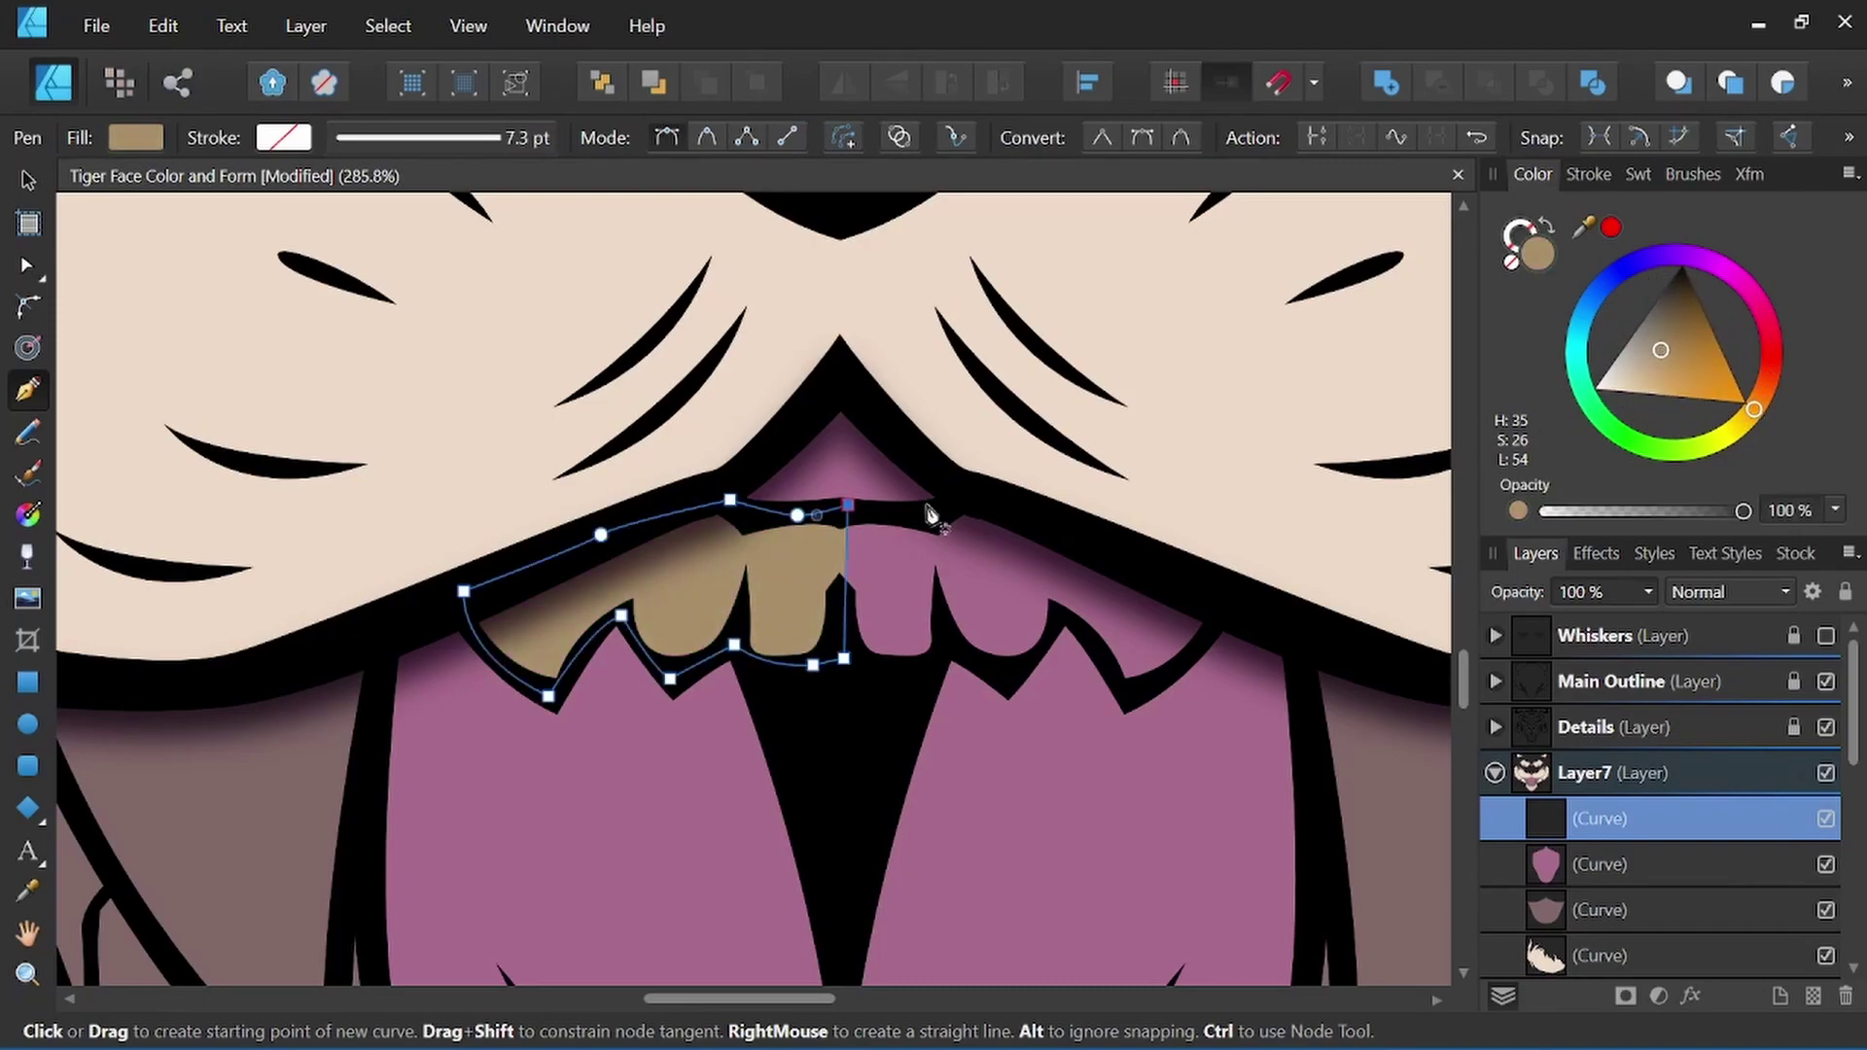
# Duplicate the teeth half, flip it to the right side and Add both halves into one shape.
pyautogui.press('v')
pyautogui.keyDown('ctrl'); pyautogui.moveTo(772, 579); pyautogui.dragTo(853, 580); pyautogui.keyUp('ctrl')
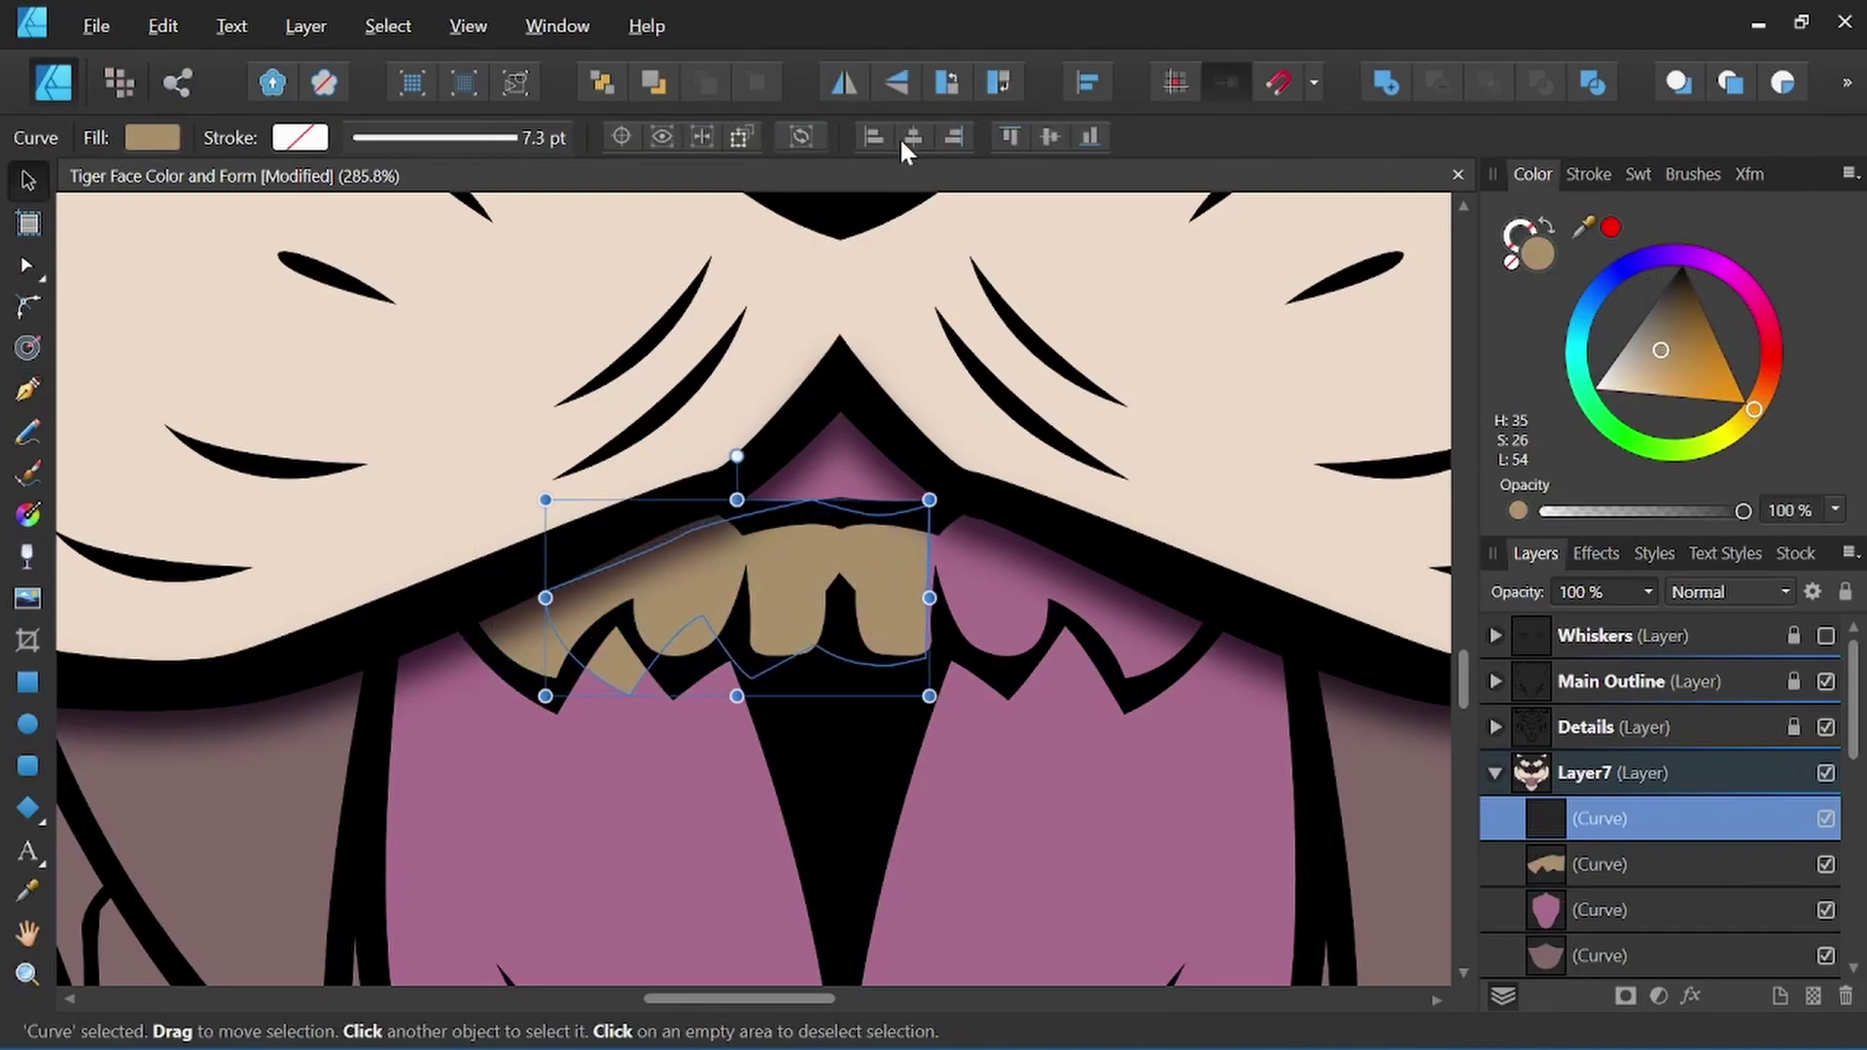
pyautogui.click(853, 79)
pyautogui.moveTo(713, 591); pyautogui.dragTo(997, 586)
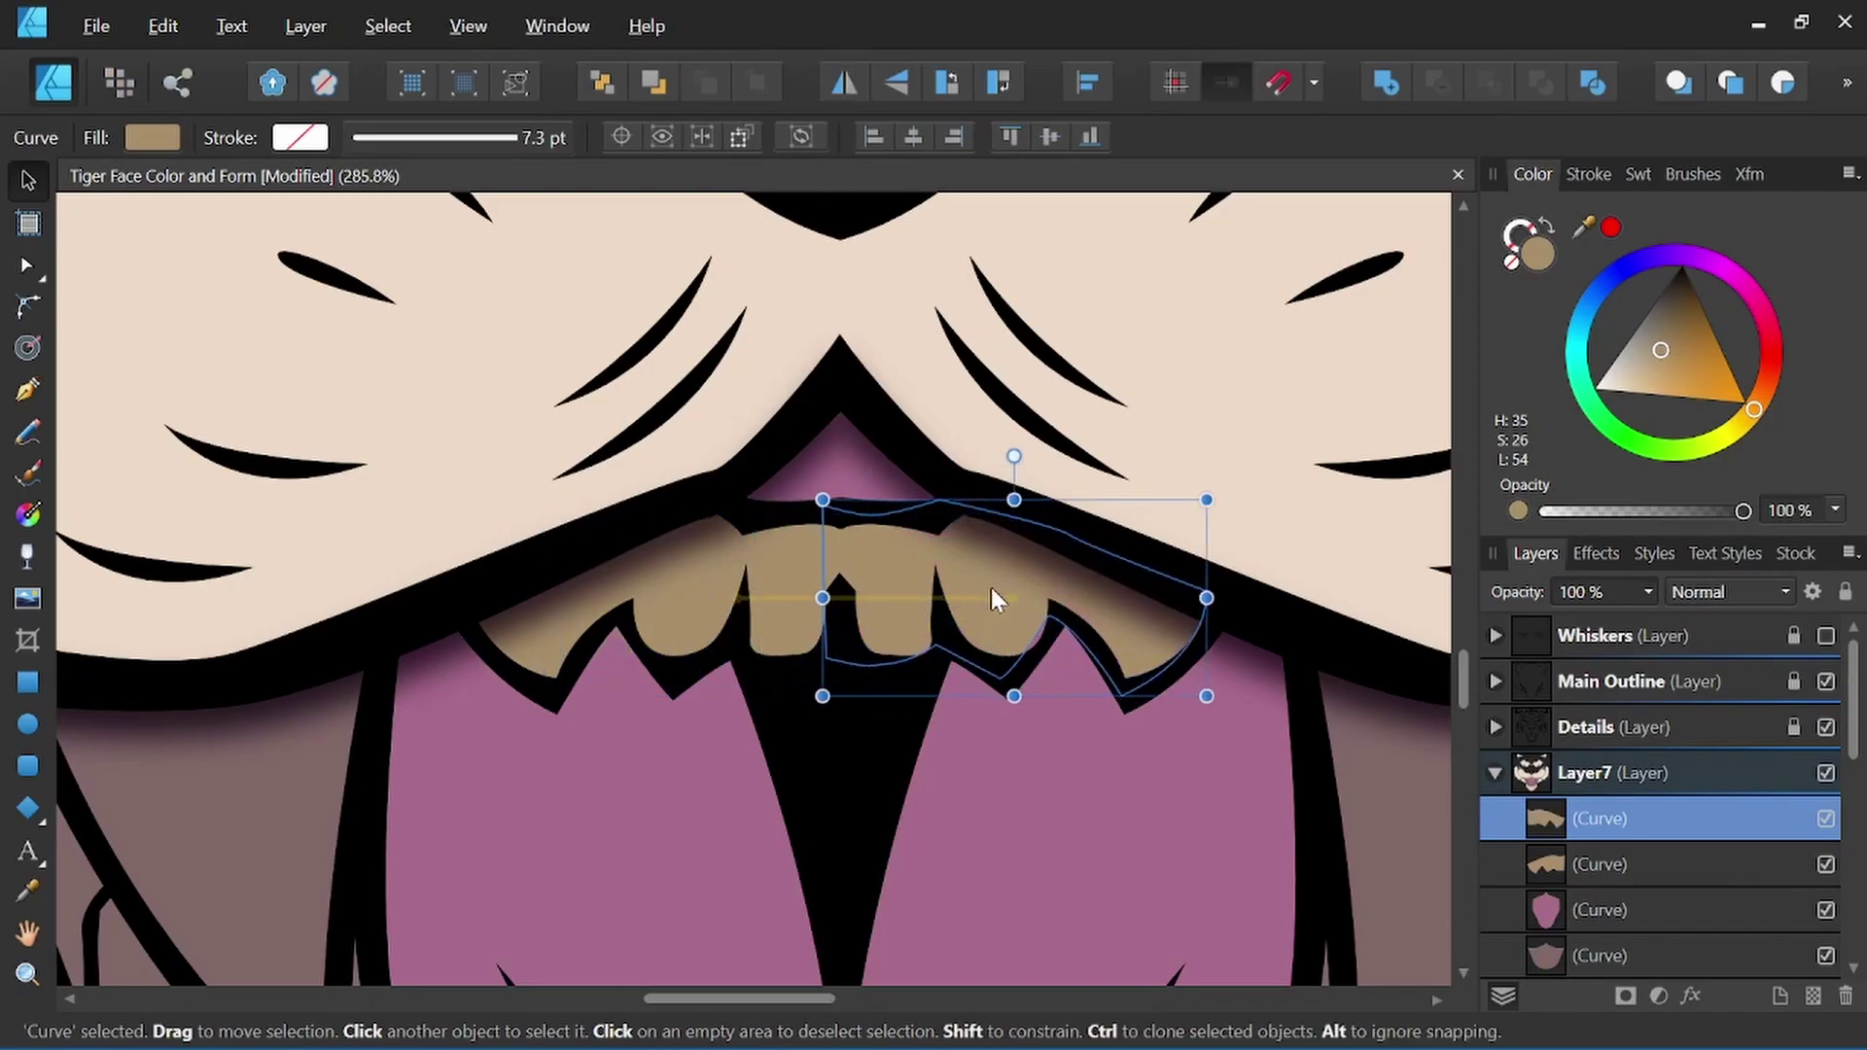
pyautogui.scroll(-5, 996, 587)
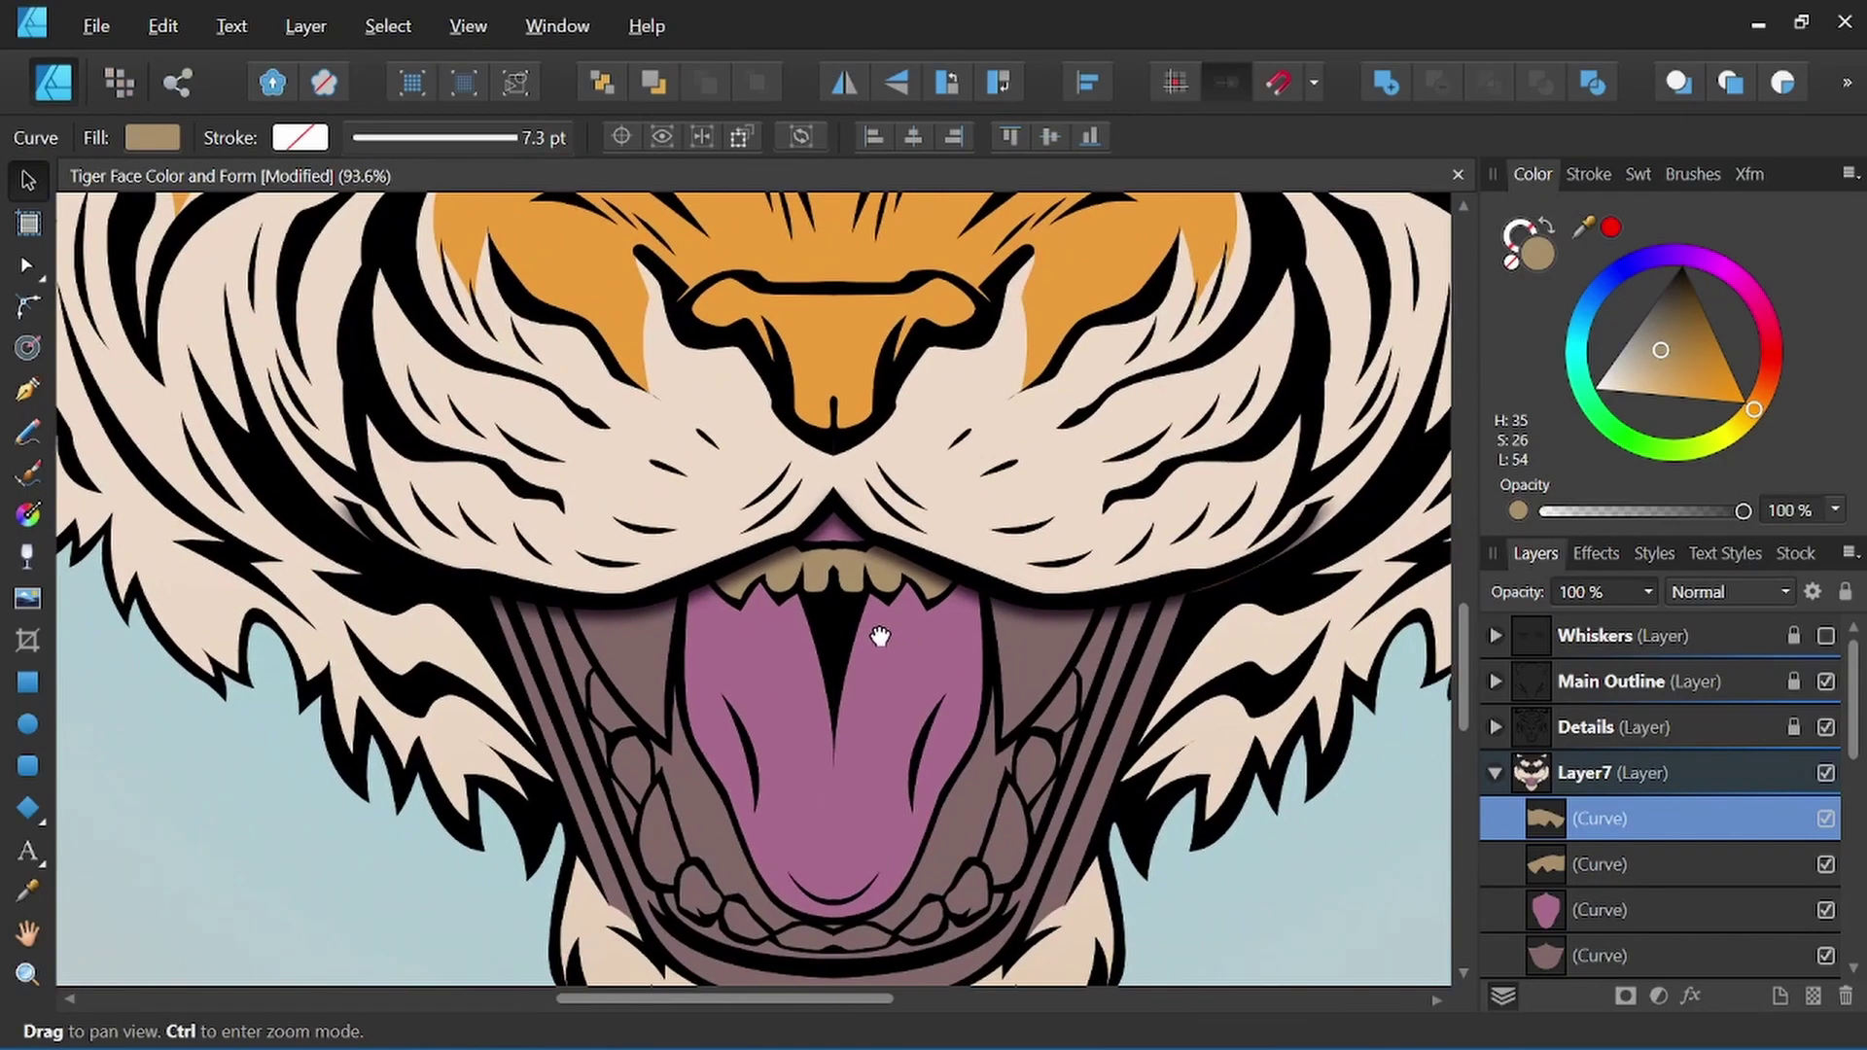
pyautogui.scroll(3, 875, 583)
pyautogui.keyDown('shift'); pyautogui.click(786, 579); pyautogui.keyUp('shift')
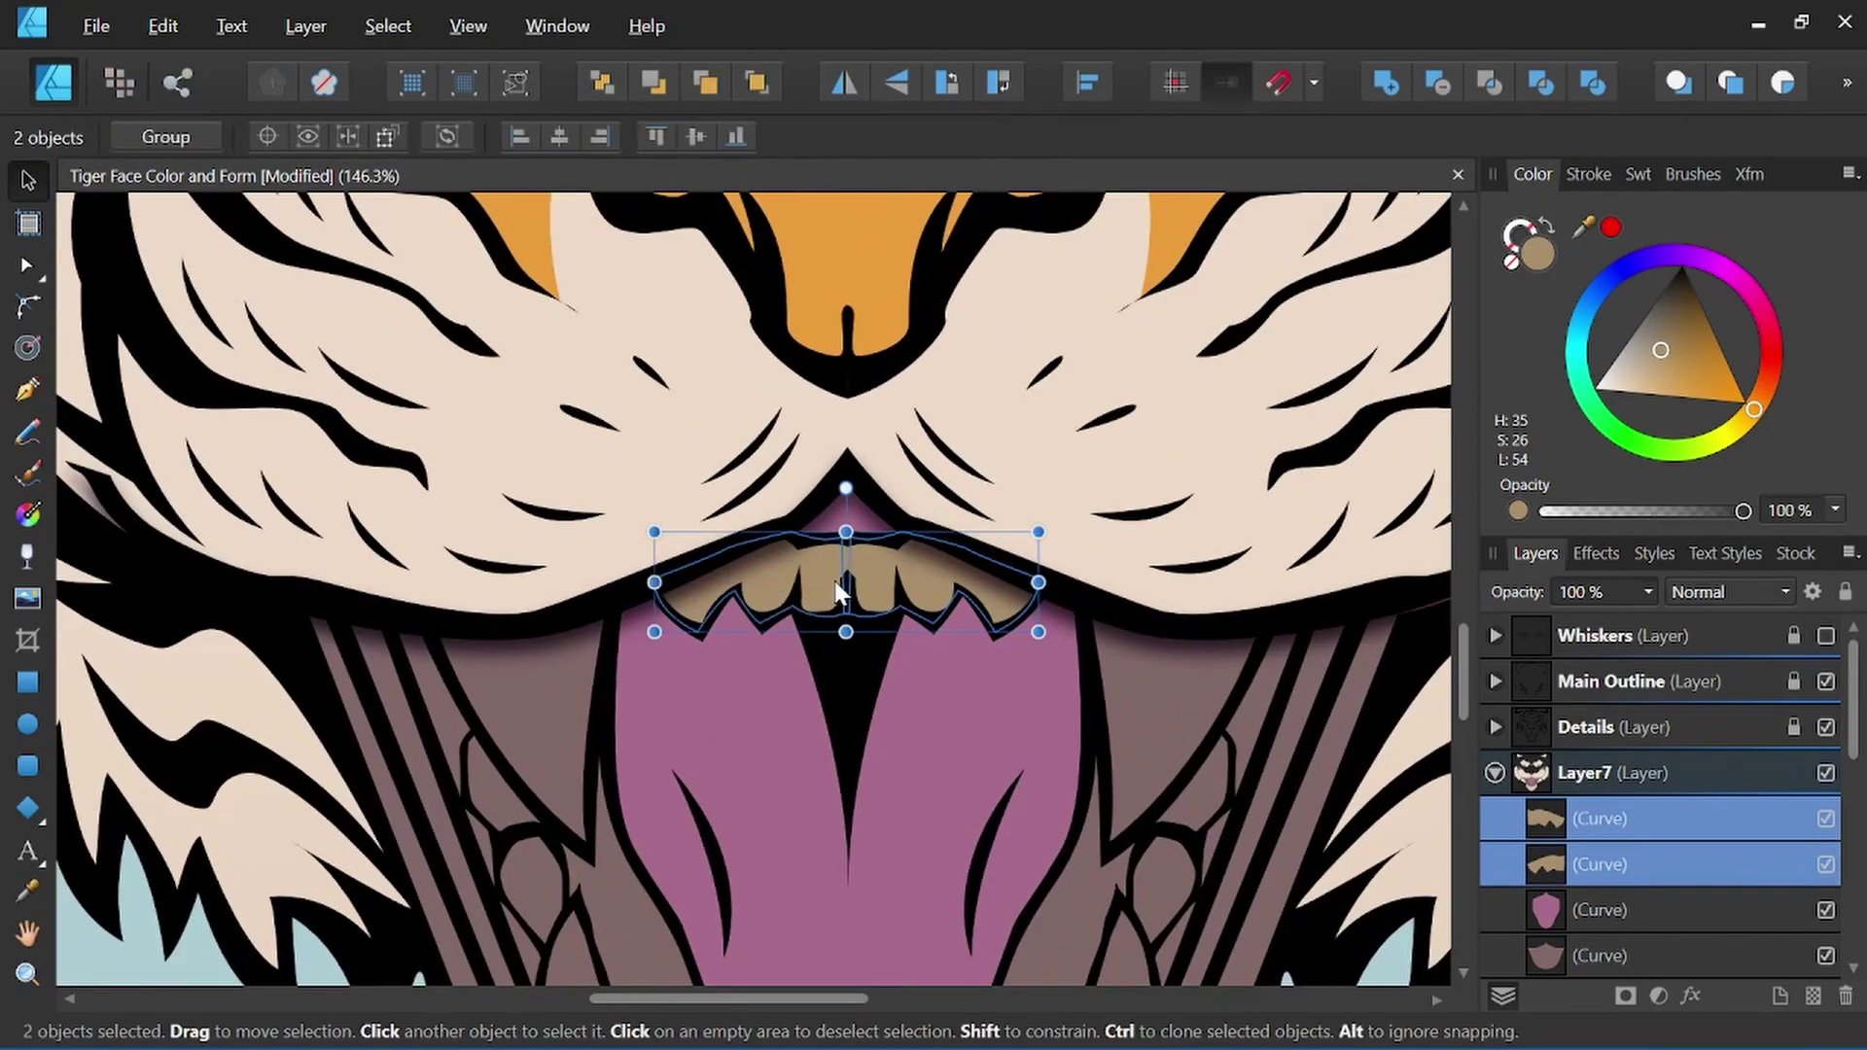
pyautogui.click(1385, 83)
pyautogui.scroll(-3, 890, 525)
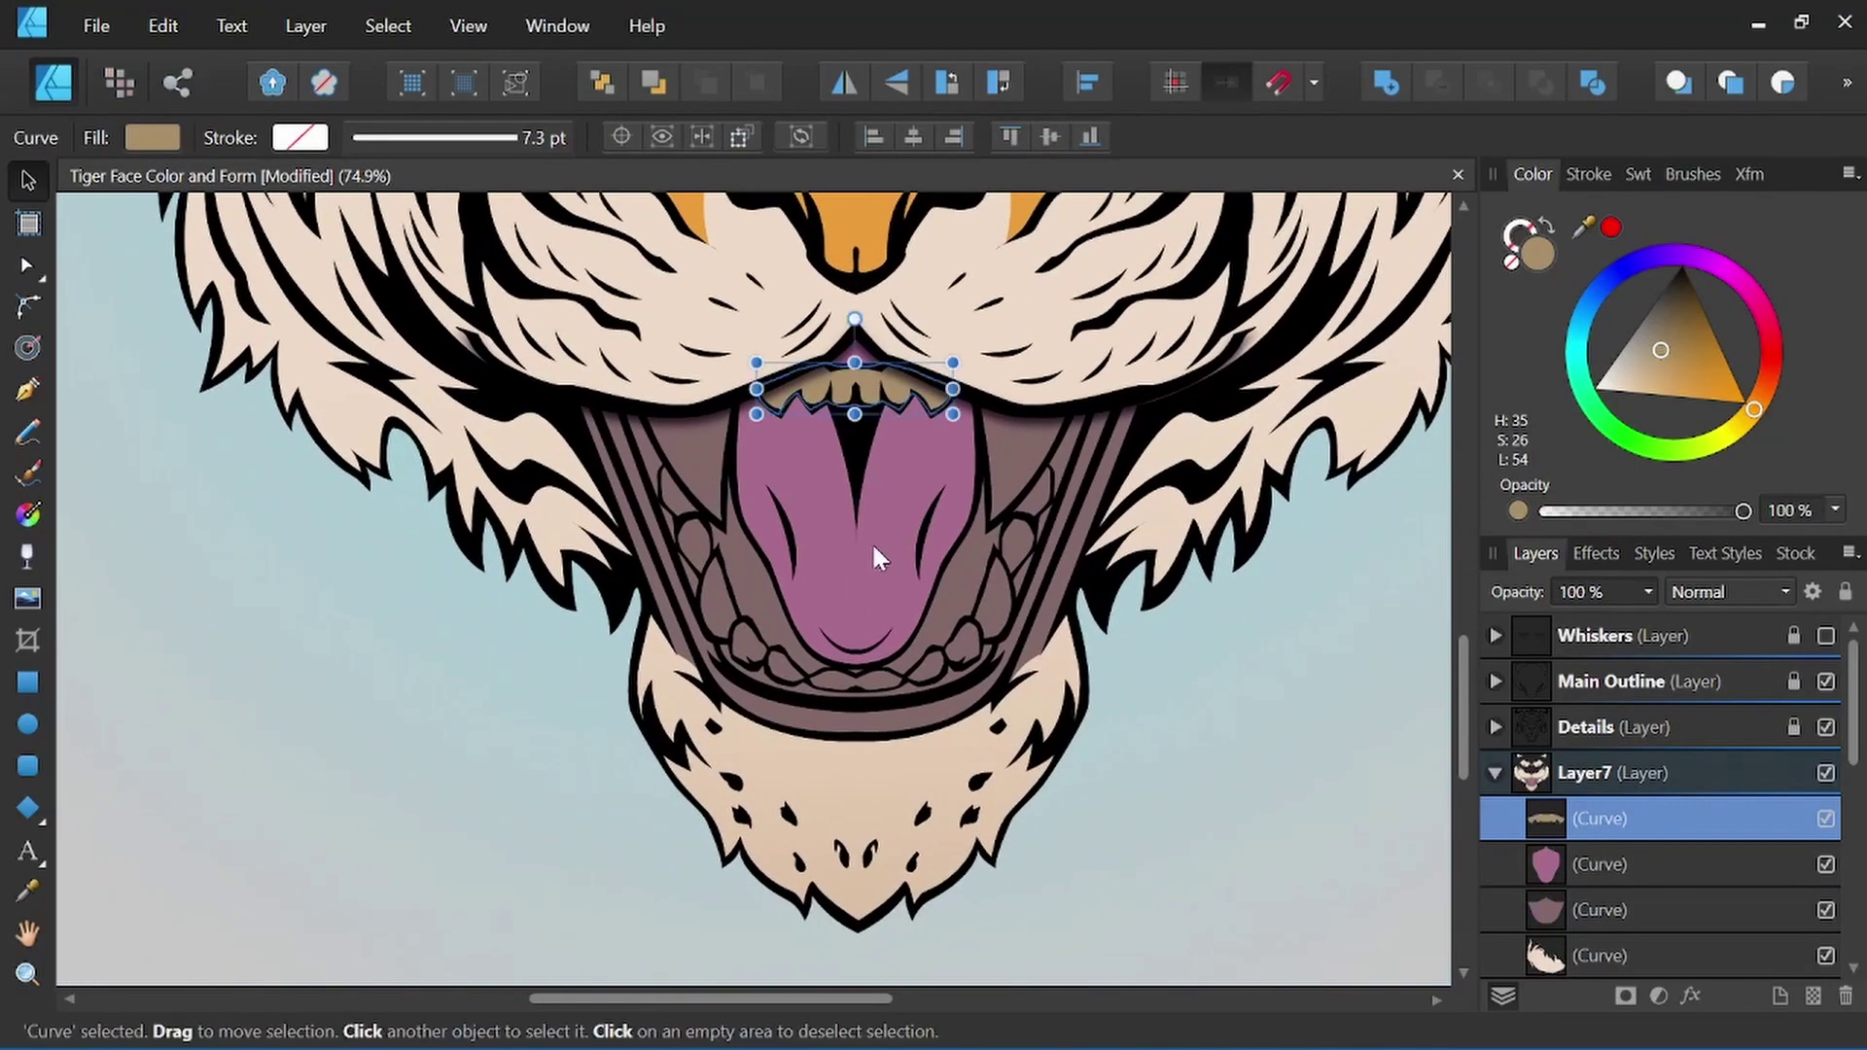
pyautogui.press('space')
pyautogui.moveTo(892, 433); pyautogui.dragTo(880, 545)
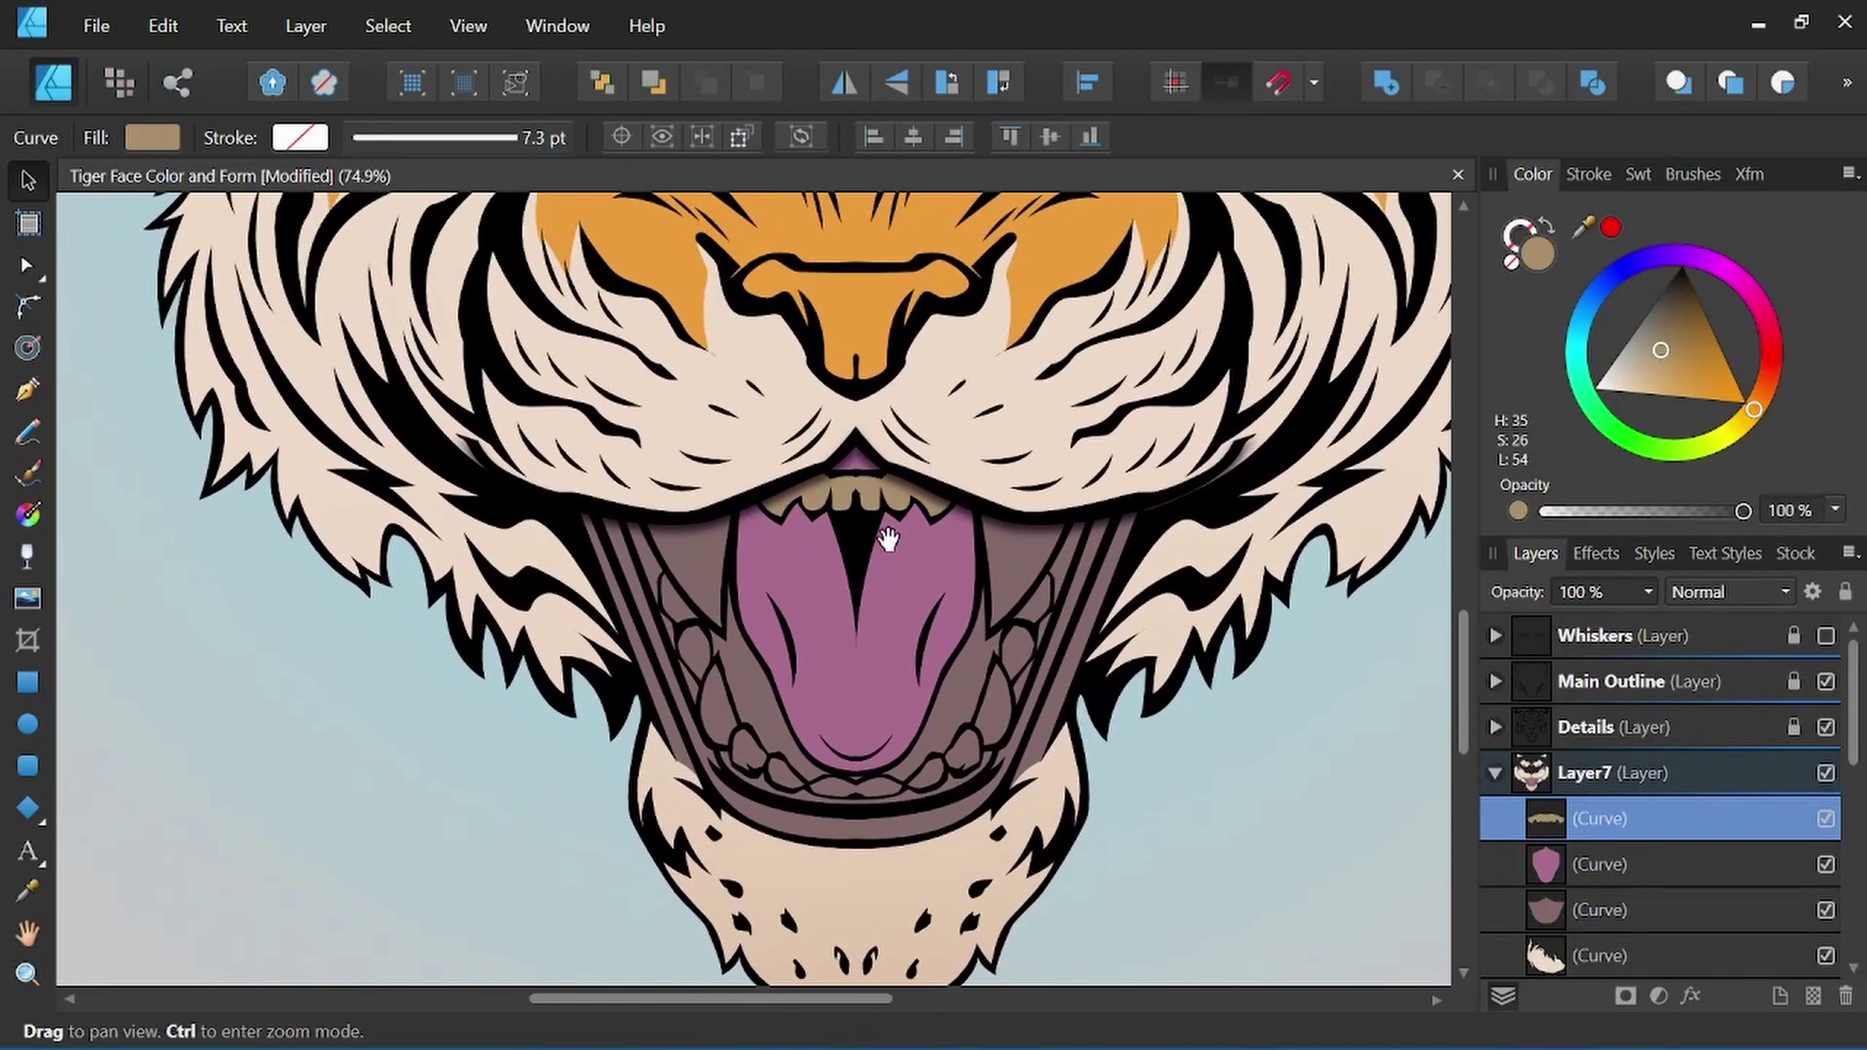
pyautogui.scroll(3, 880, 545)
pyautogui.scroll(2, 723, 527)
# Draw a closed curve over the upper left fang and fill it with the recent tan swatch.
pyautogui.moveTo(722, 528); pyautogui.dragTo(676, 453)
pyautogui.press('p')
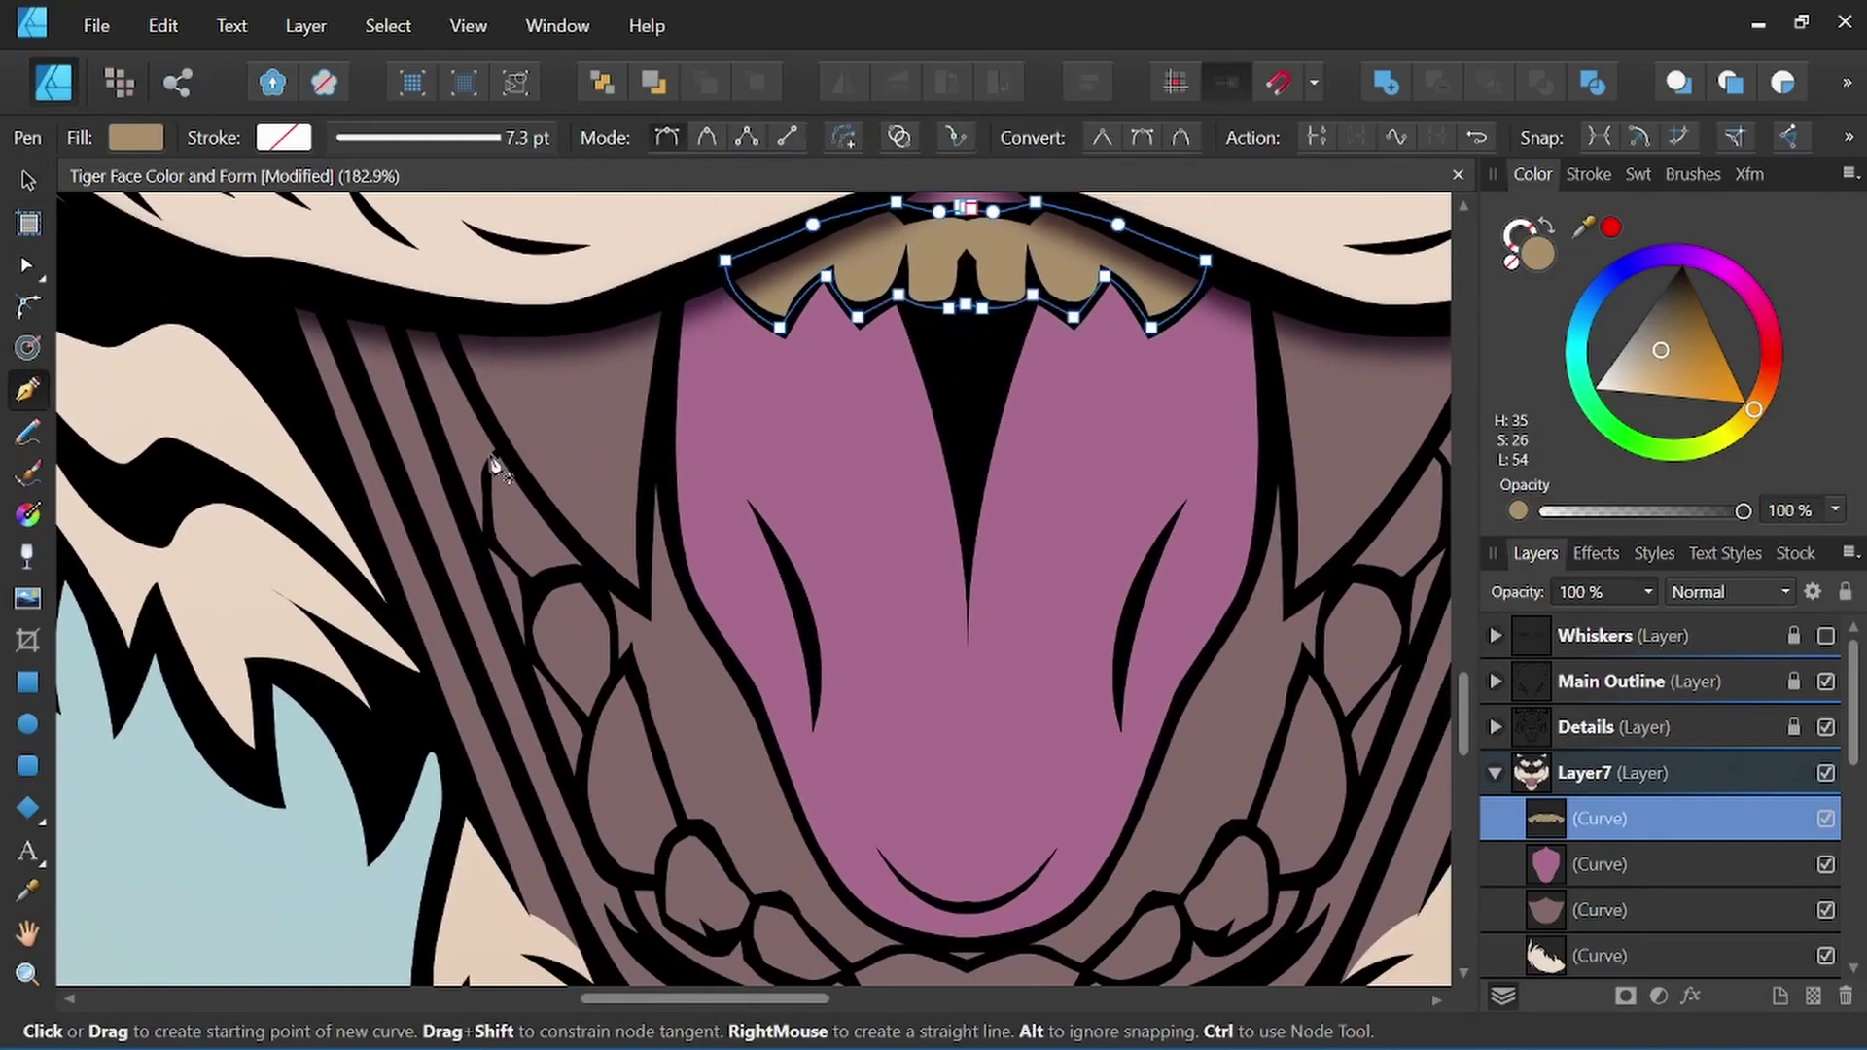
pyautogui.click(440, 322)
pyautogui.moveTo(645, 612); pyautogui.dragTo(796, 687)
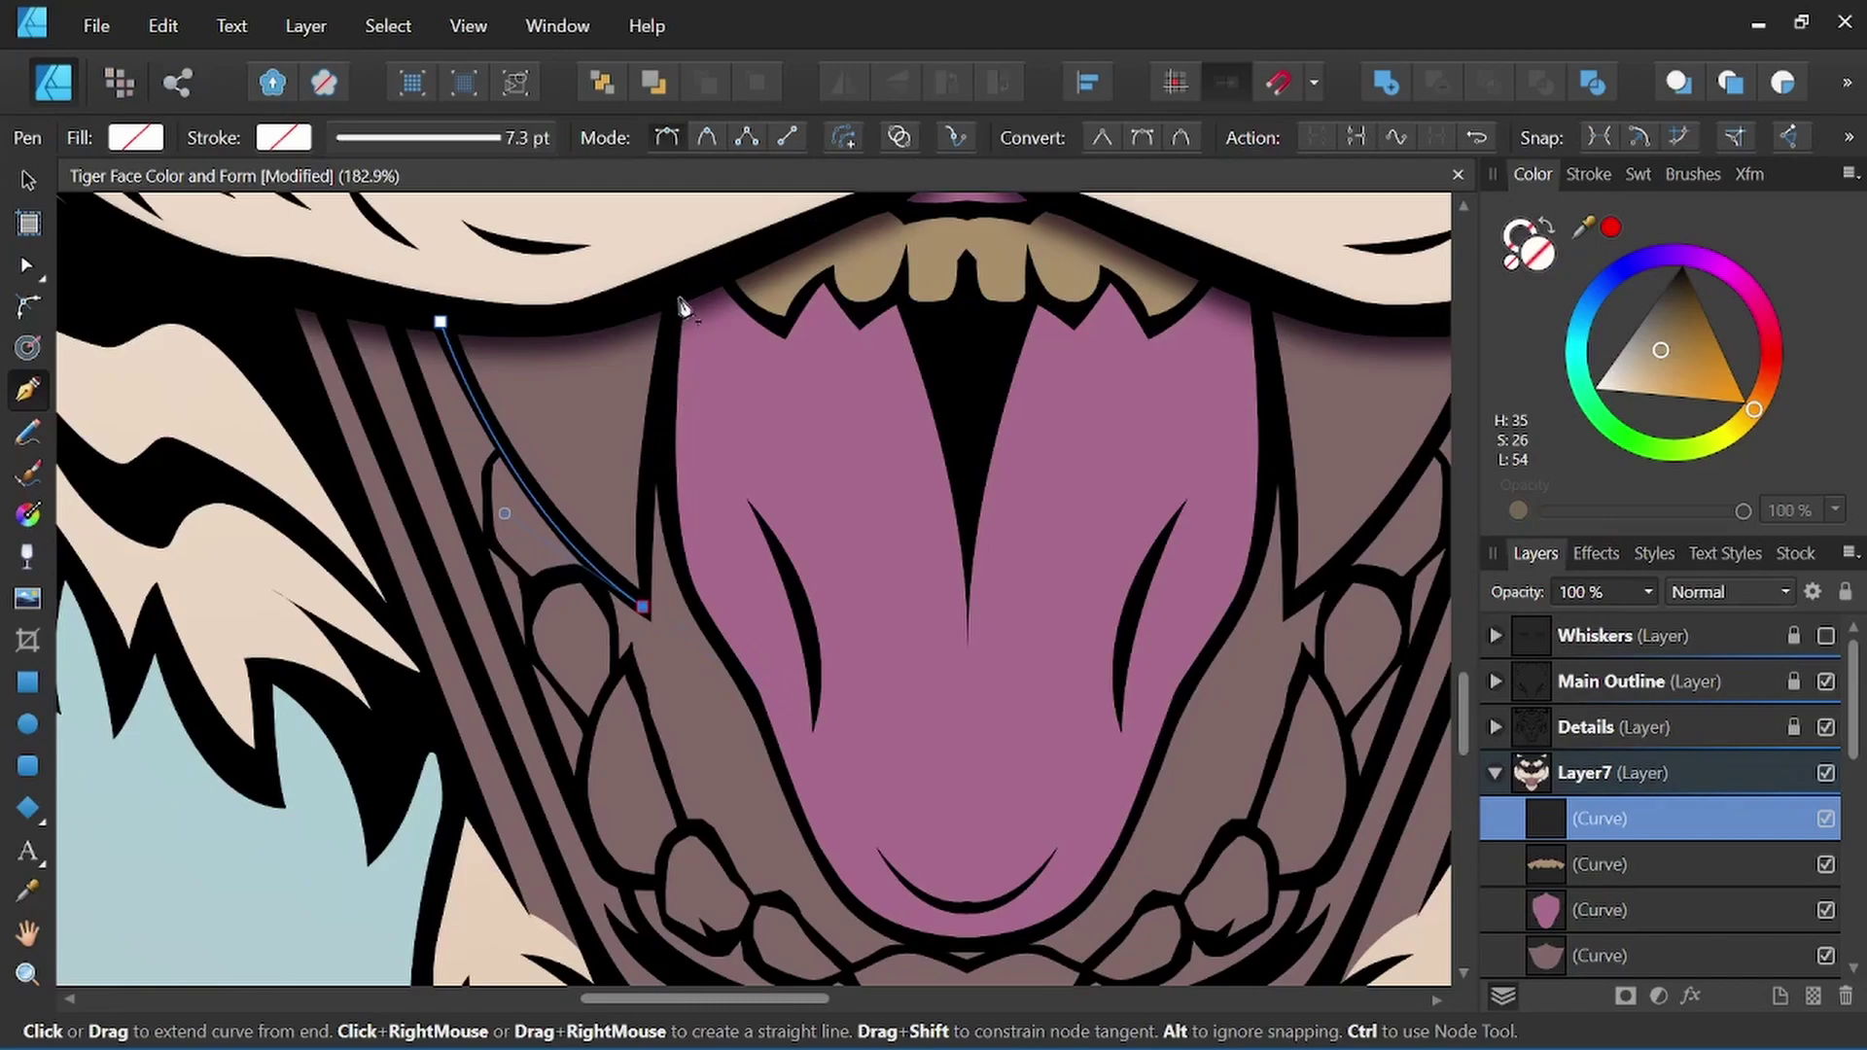
pyautogui.moveTo(680, 303); pyautogui.dragTo(700, 241)
pyautogui.scroll(1, 680, 307)
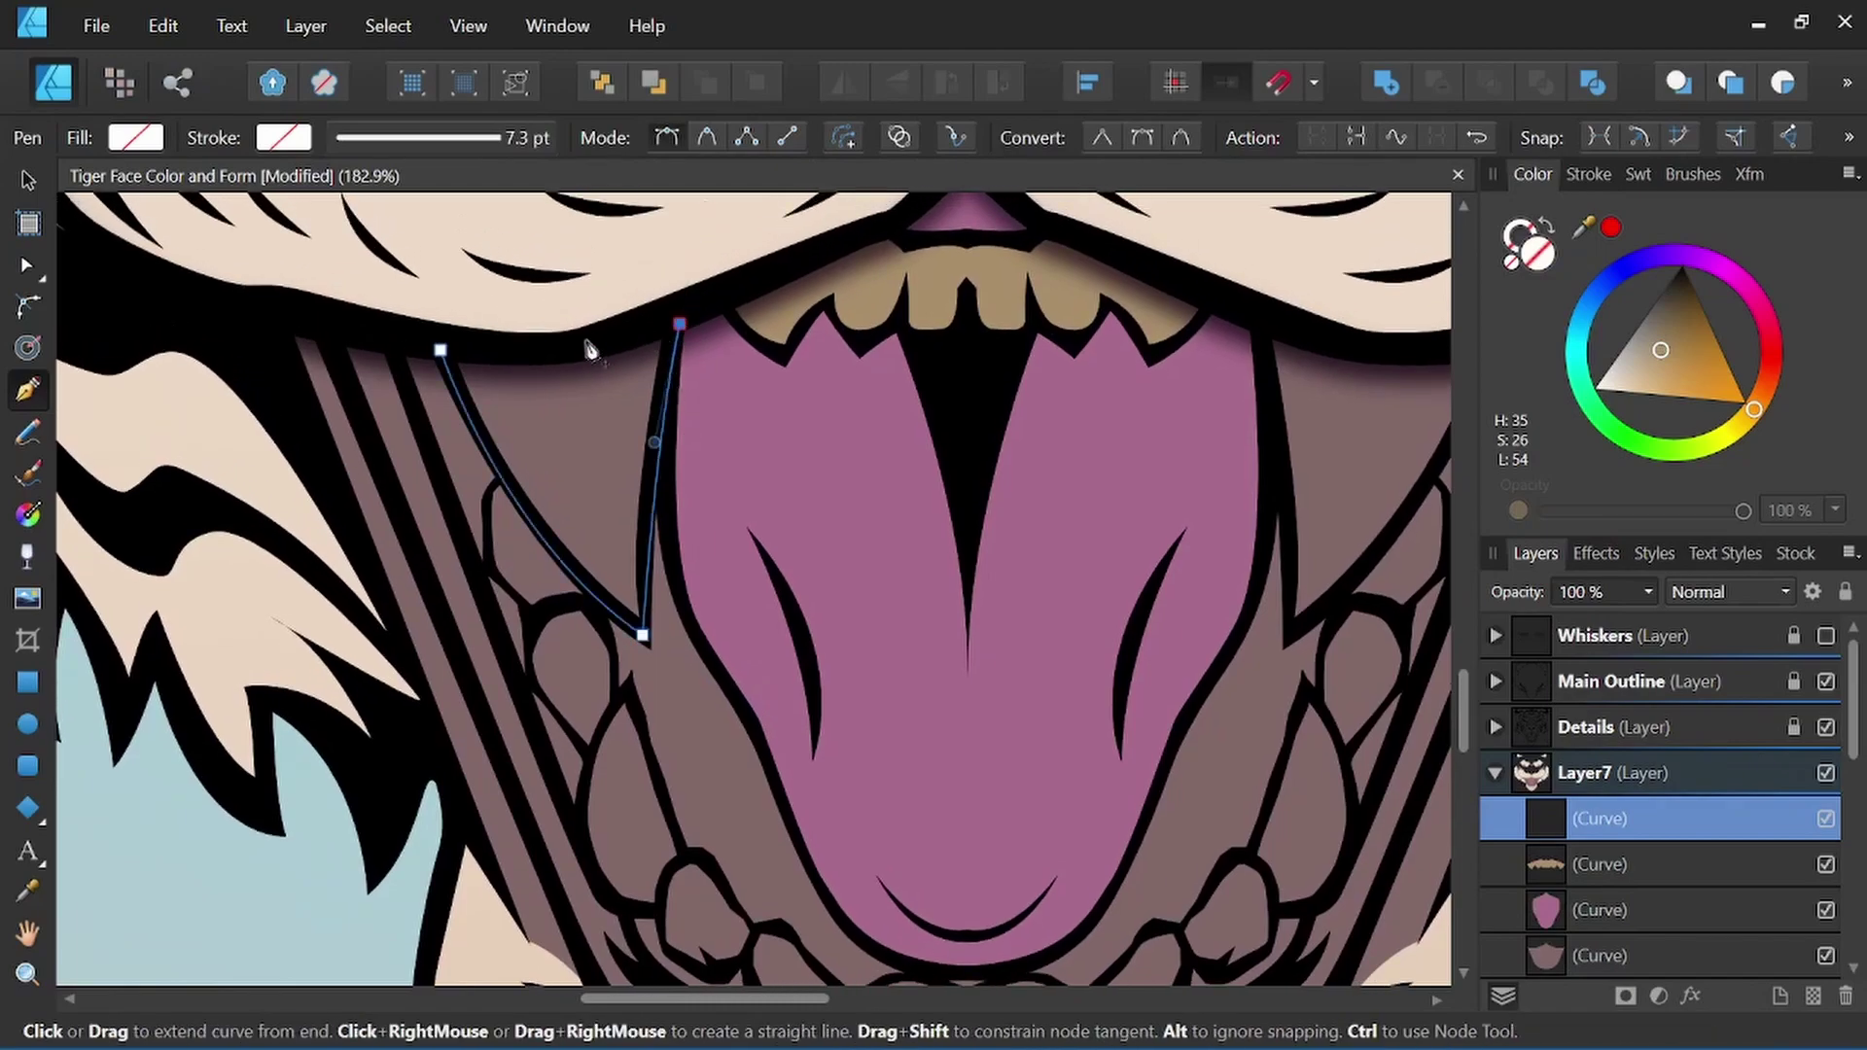
pyautogui.moveTo(564, 351); pyautogui.dragTo(516, 356)
pyautogui.click(442, 352)
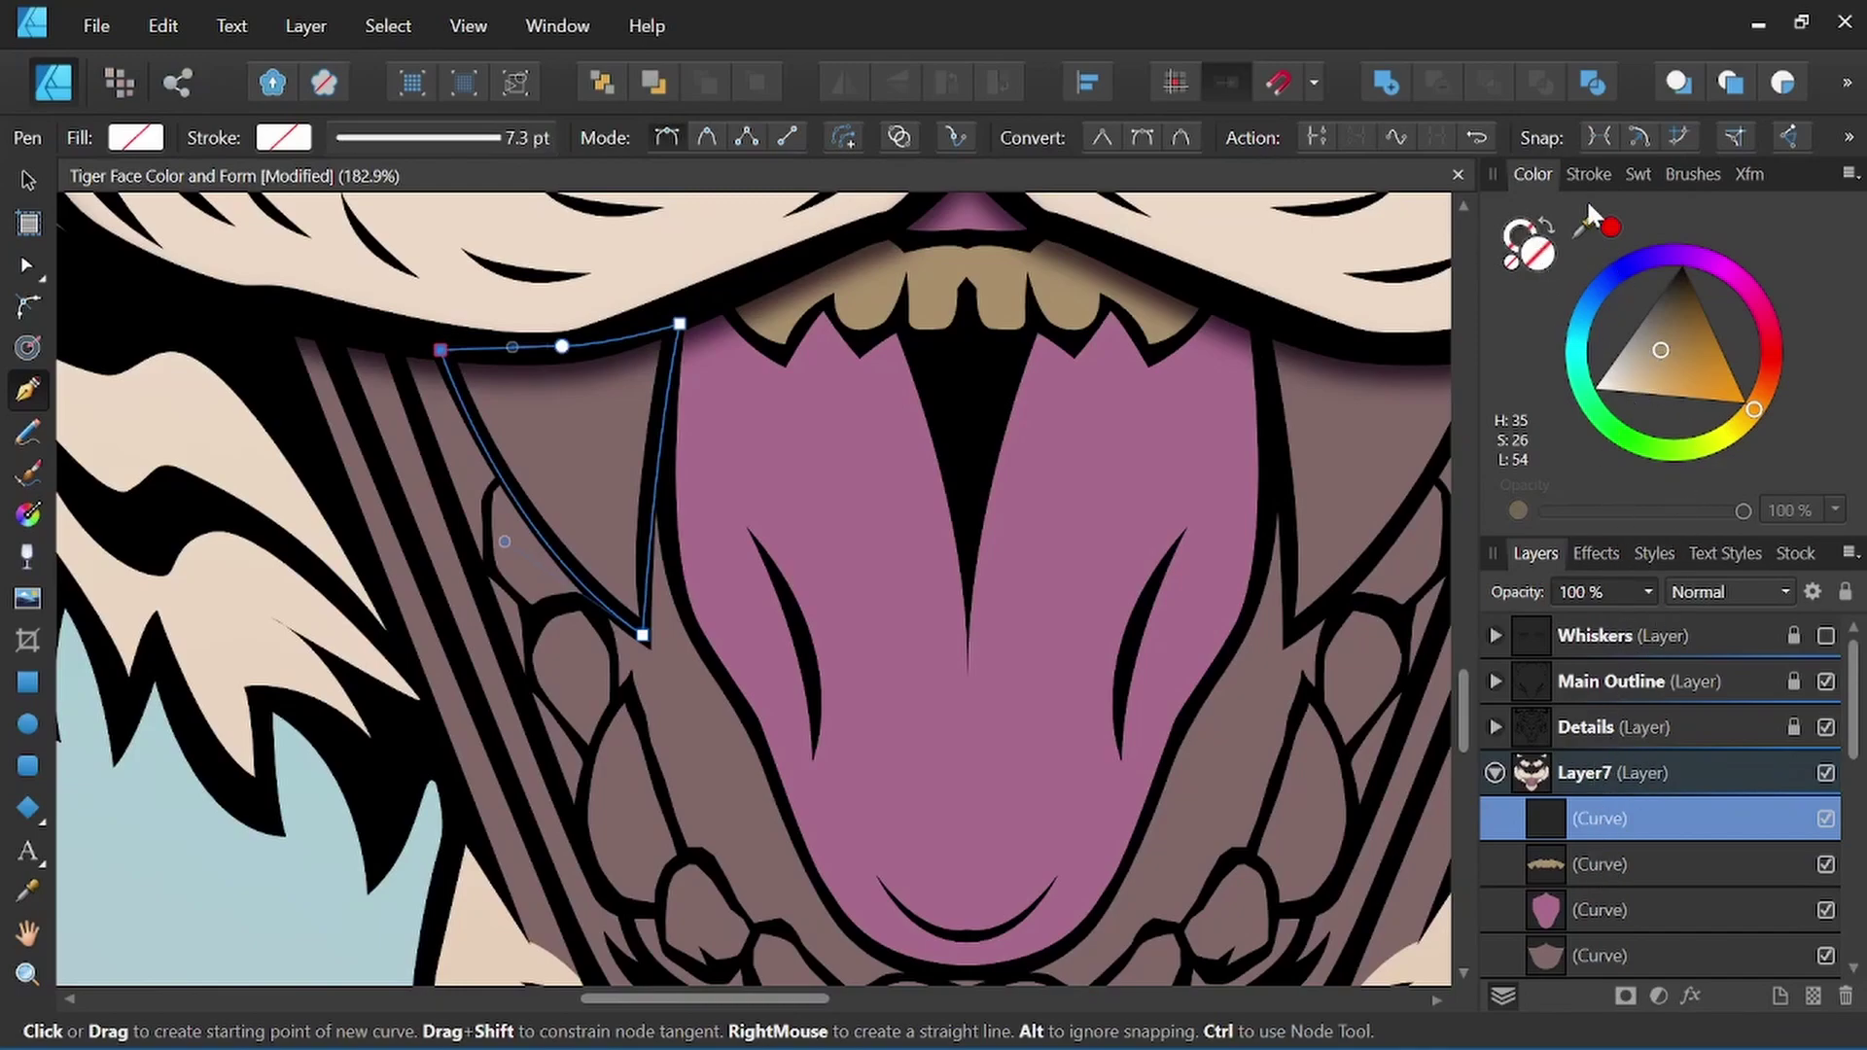
pyautogui.click(1637, 175)
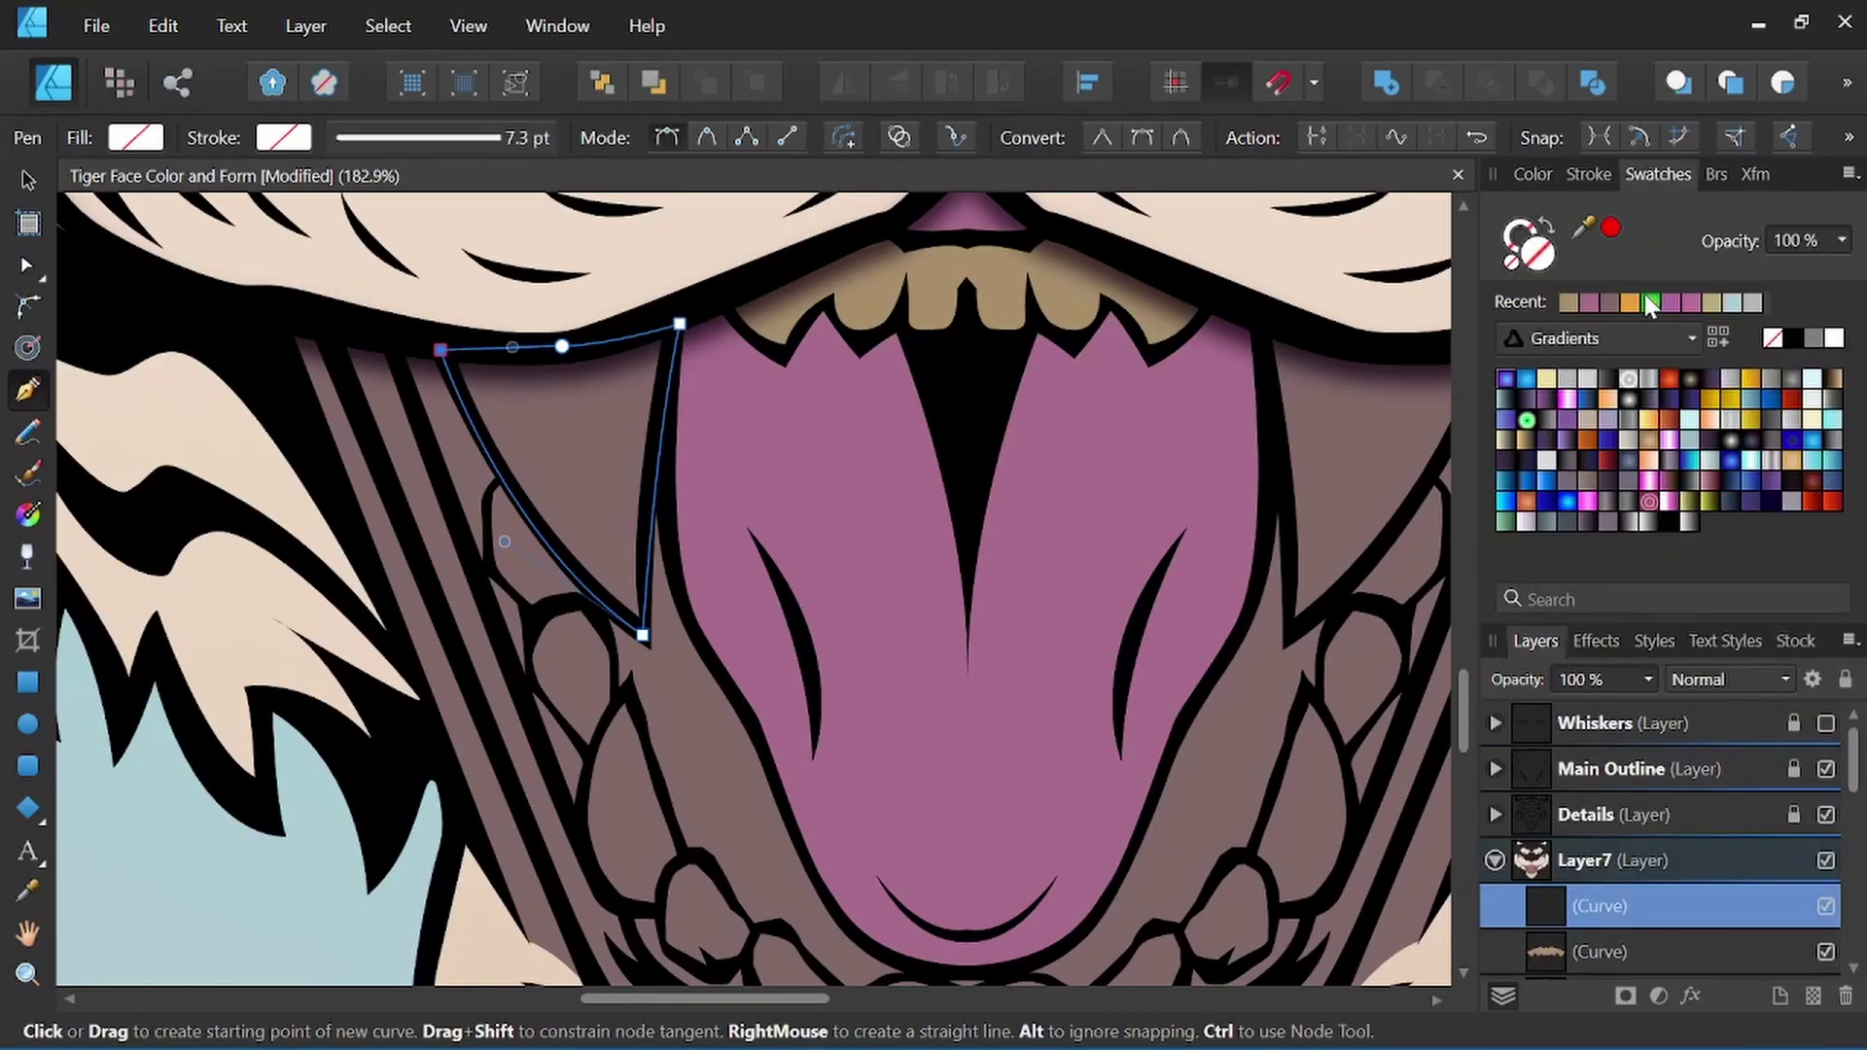
pyautogui.click(1563, 302)
# Start a new outline running down the lower left teeth.
pyautogui.moveTo(793, 709); pyautogui.dragTo(744, 512)
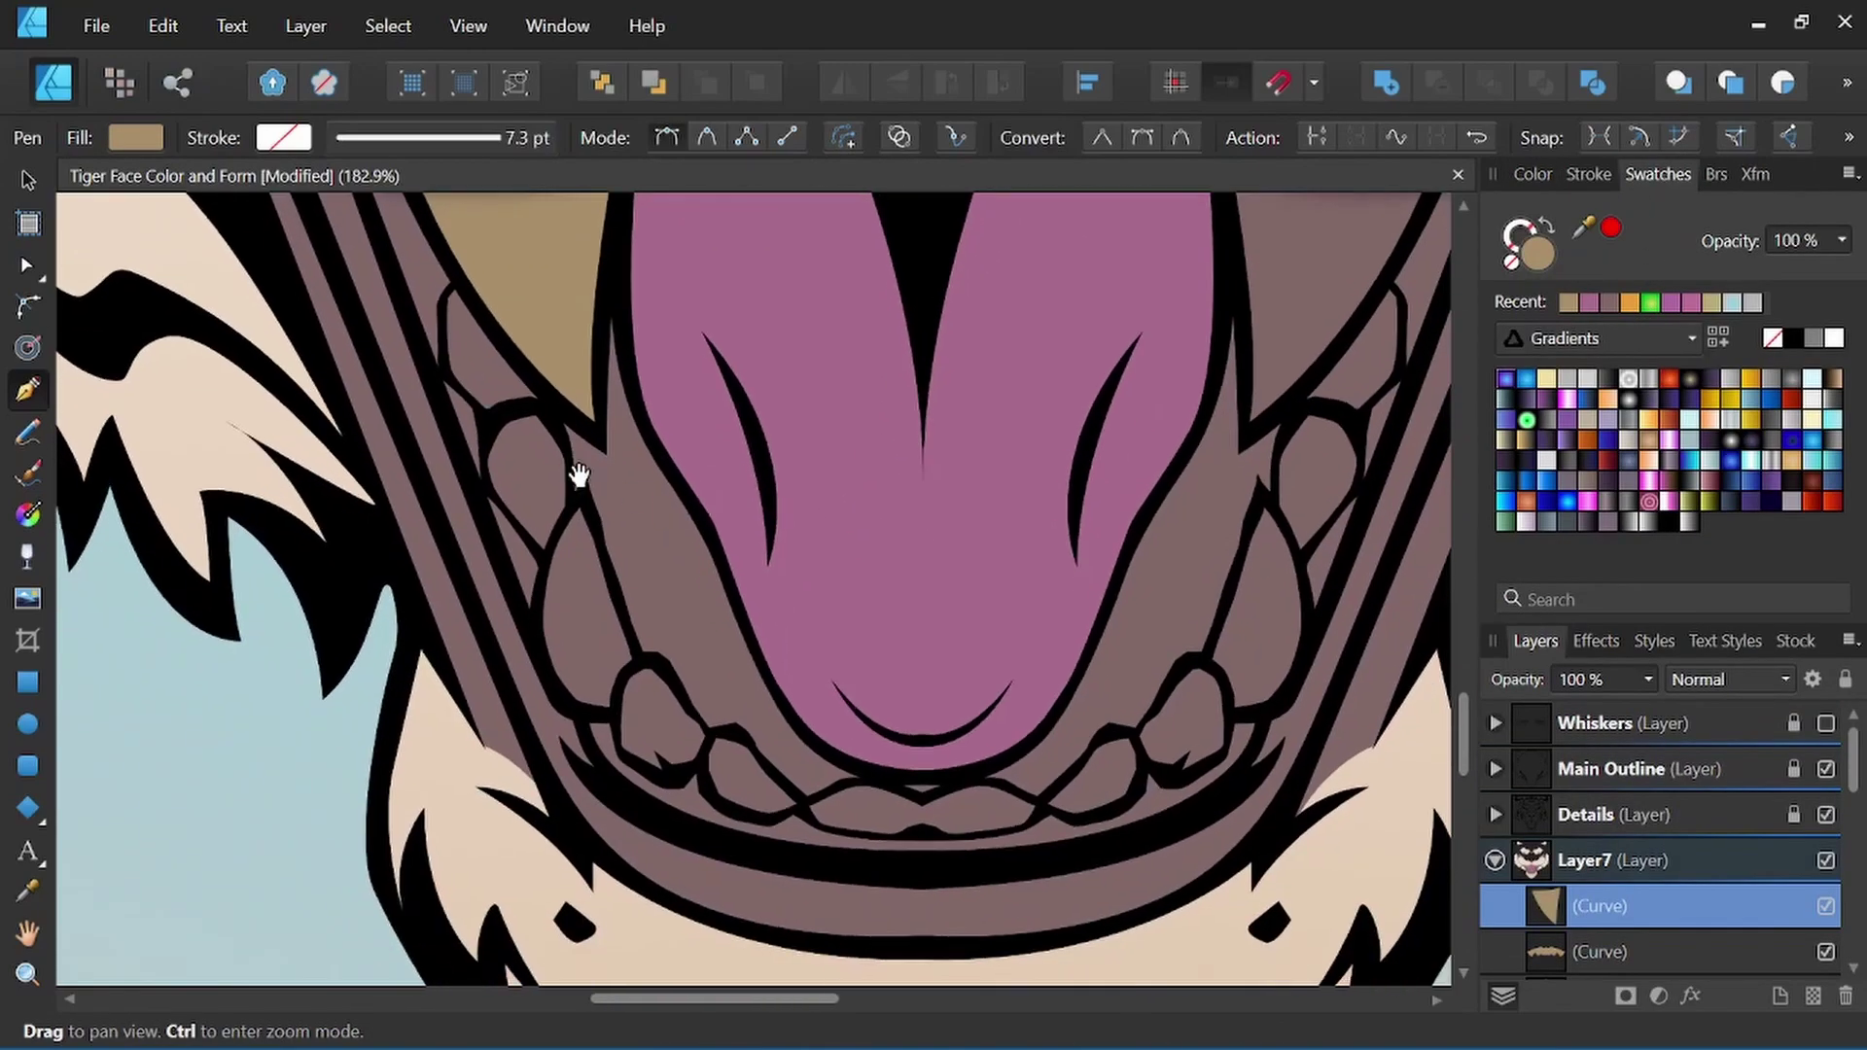
pyautogui.scroll(2, 456, 292)
pyautogui.moveTo(457, 290); pyautogui.dragTo(443, 309)
pyautogui.click(445, 387)
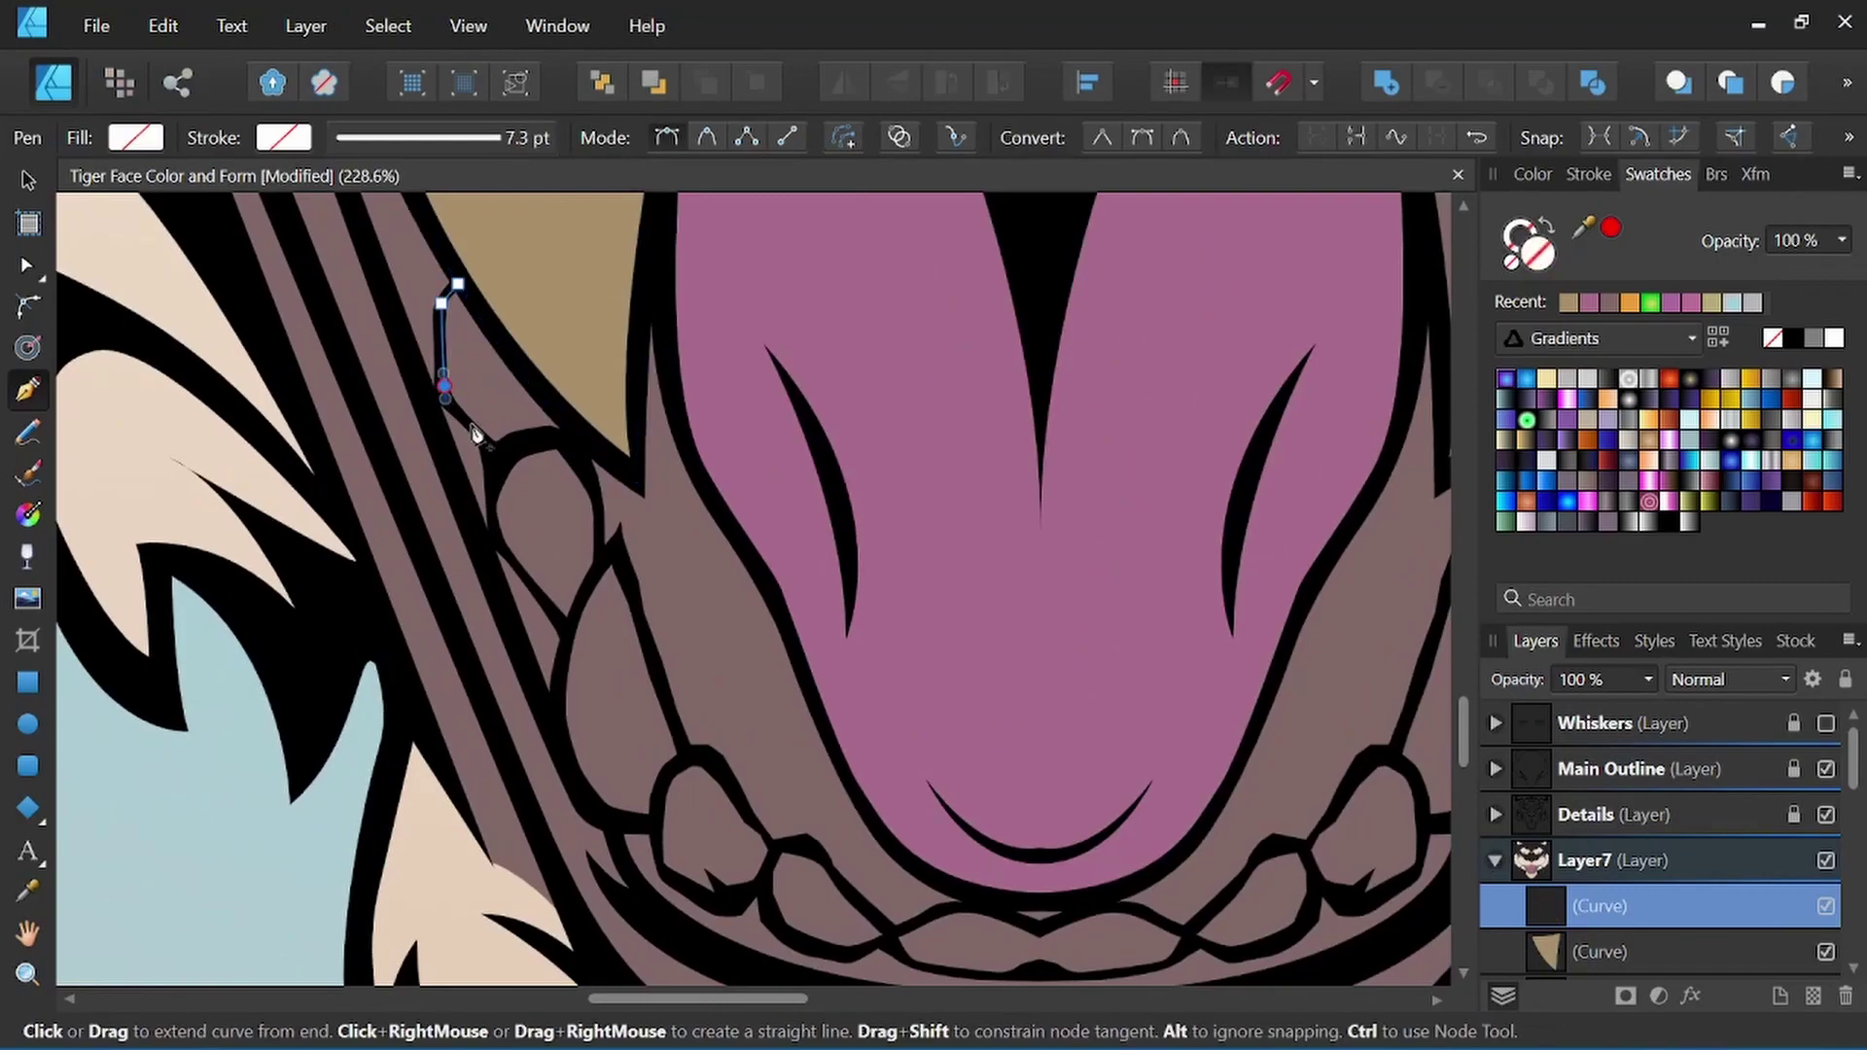
pyautogui.scroll(2, 495, 456)
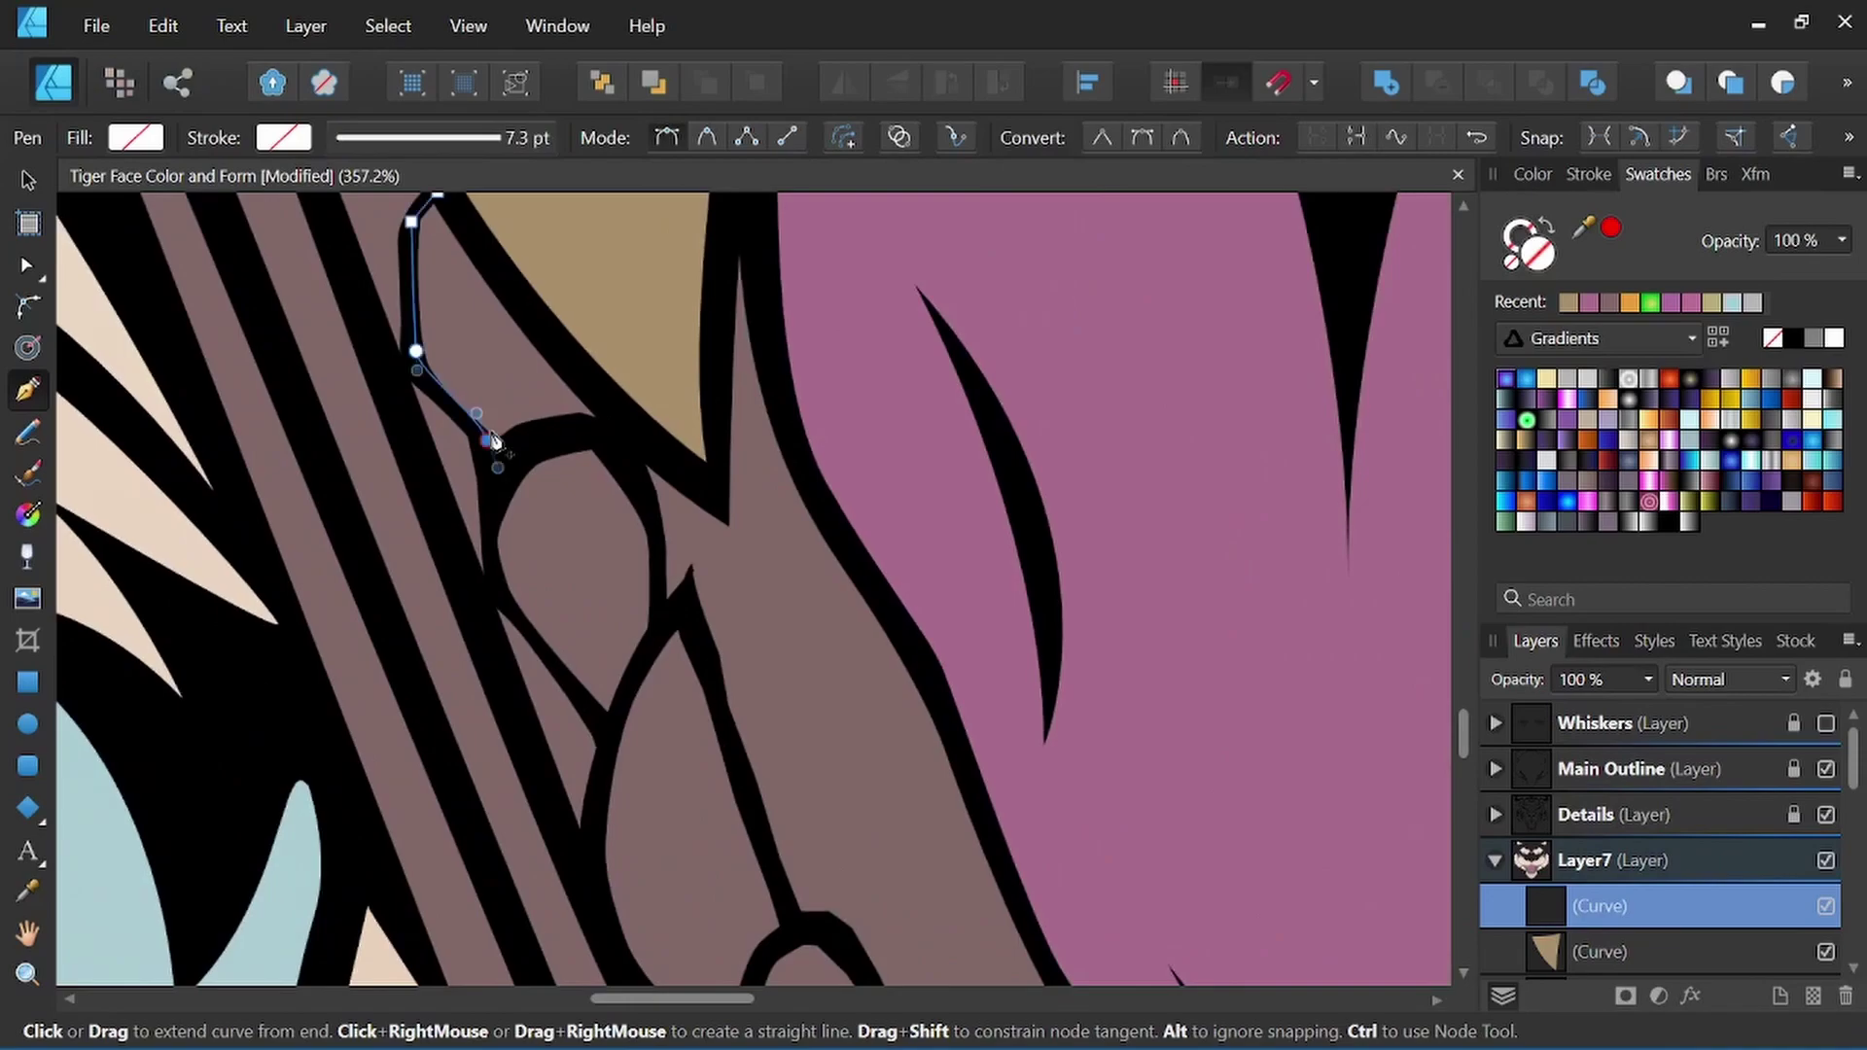
pyautogui.click(500, 455)
pyautogui.click(493, 532)
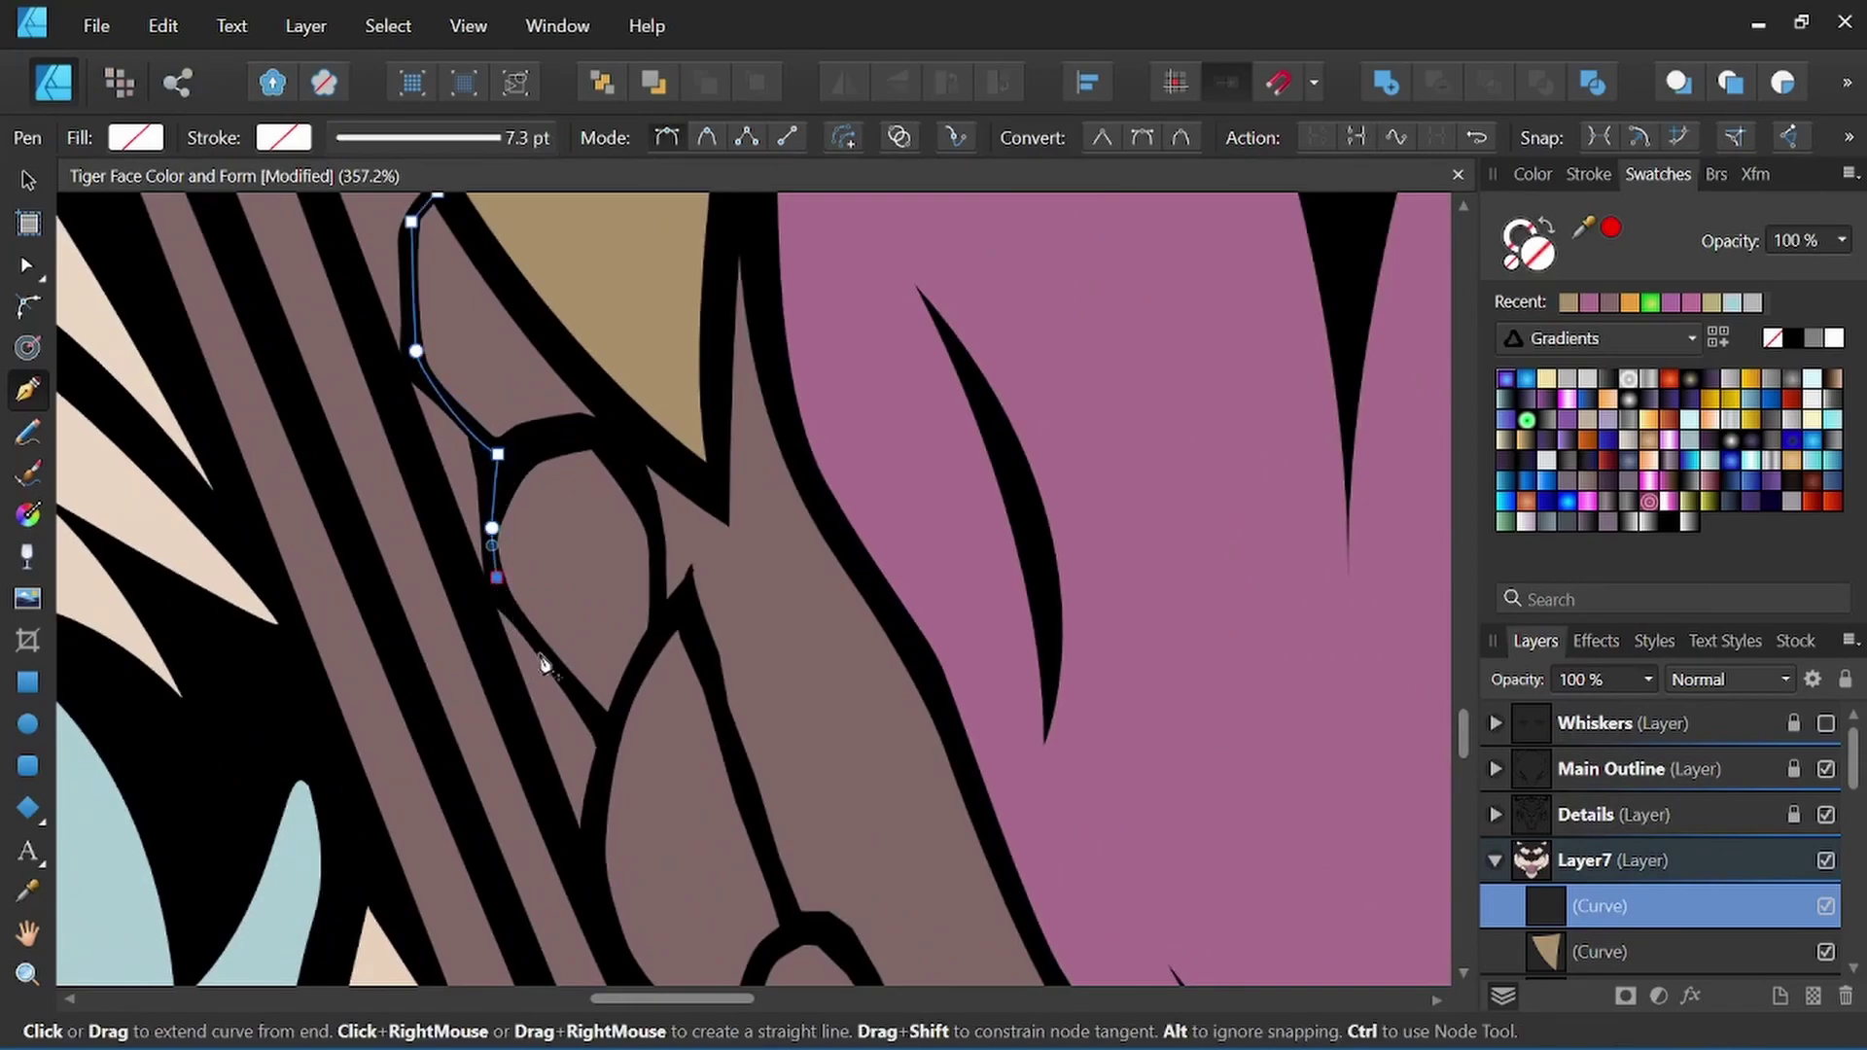
pyautogui.moveTo(583, 643); pyautogui.dragTo(530, 520)
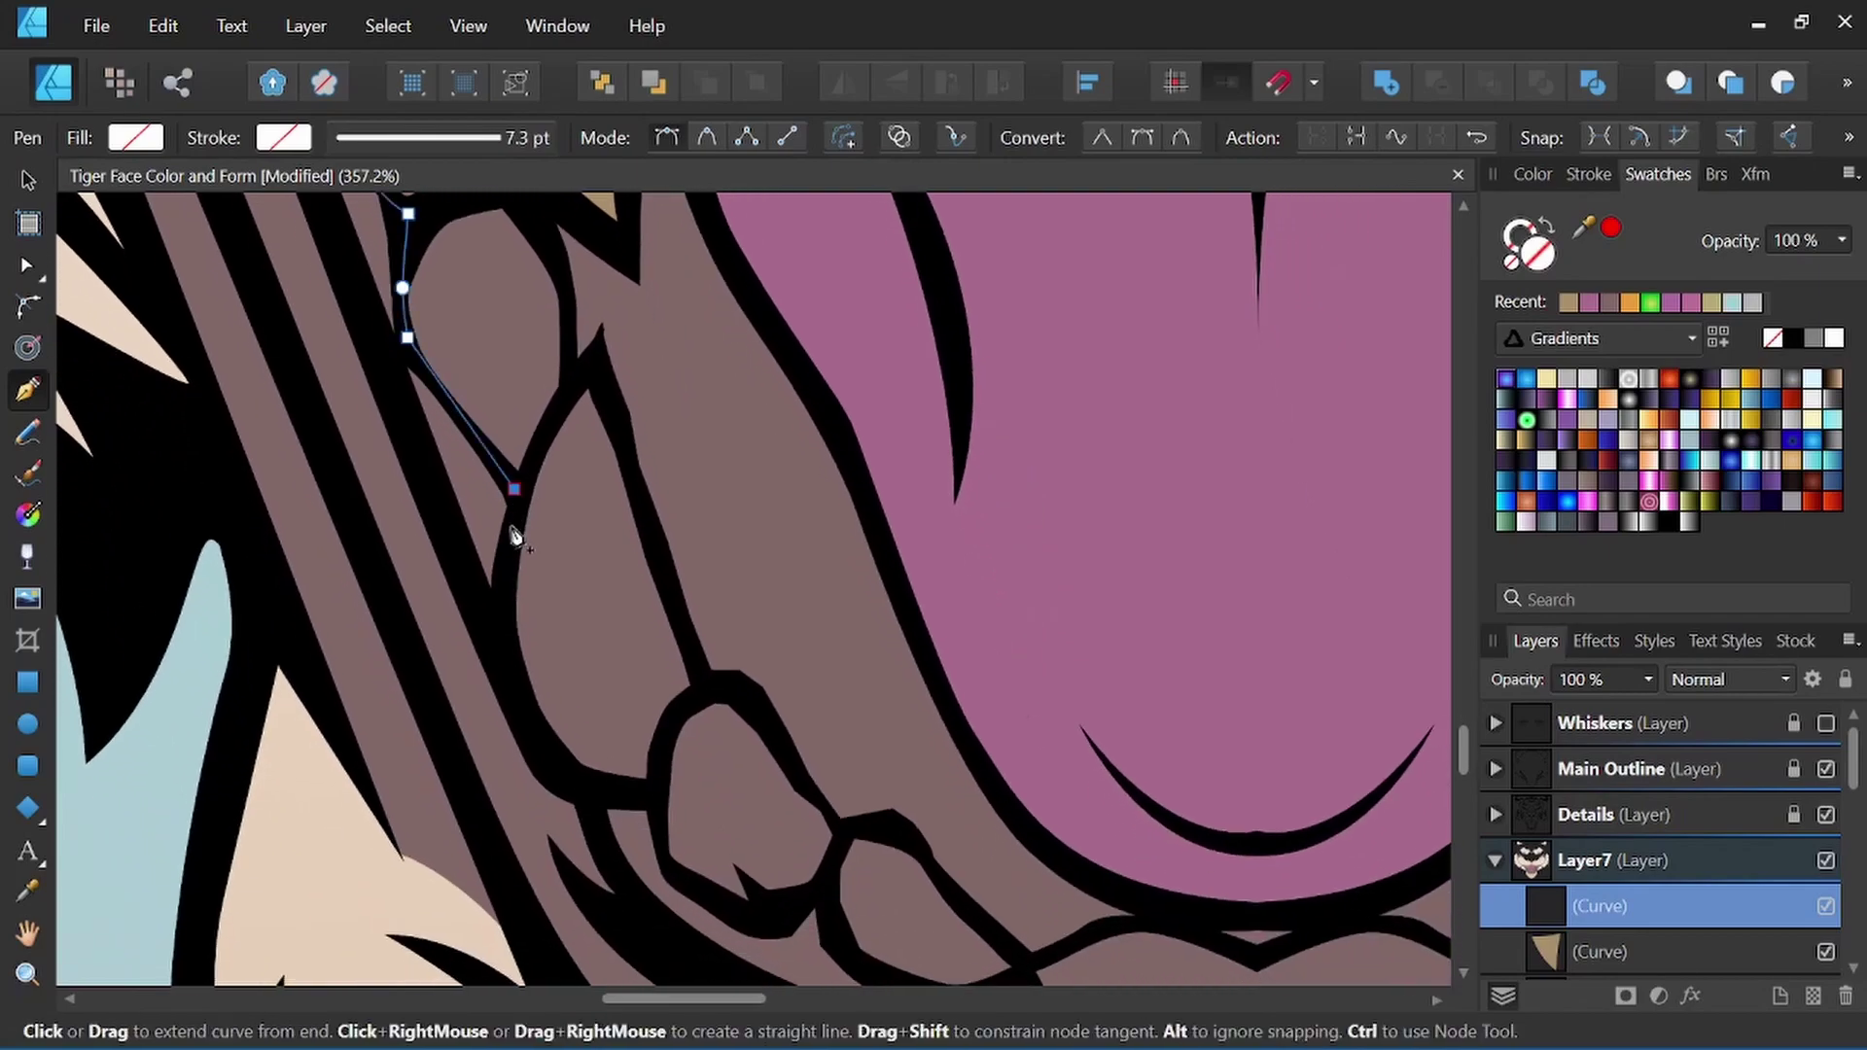
pyautogui.click(506, 619)
pyautogui.click(531, 707)
# Trace along the bottom teeth edge to the gum-line end of the row.
pyautogui.moveTo(657, 817); pyautogui.dragTo(540, 613)
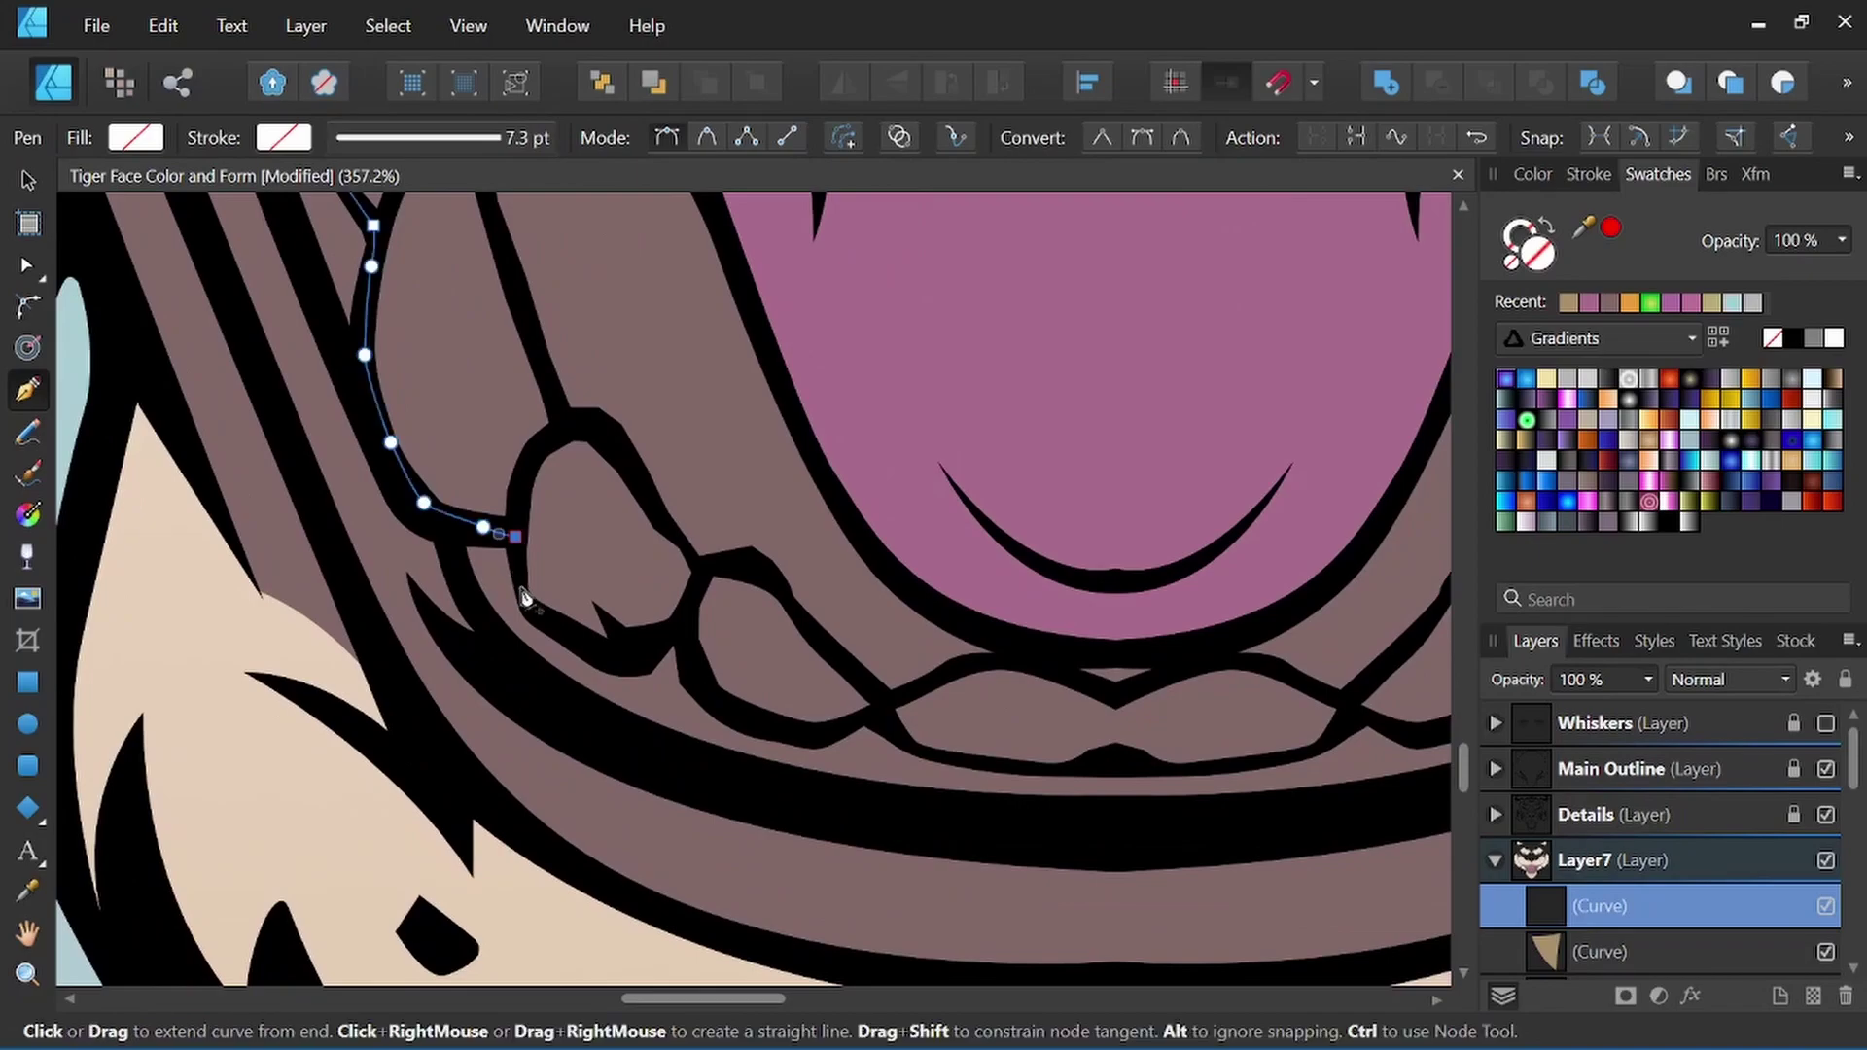
pyautogui.click(583, 648)
pyautogui.click(636, 664)
pyautogui.click(679, 635)
pyautogui.click(701, 683)
pyautogui.click(763, 727)
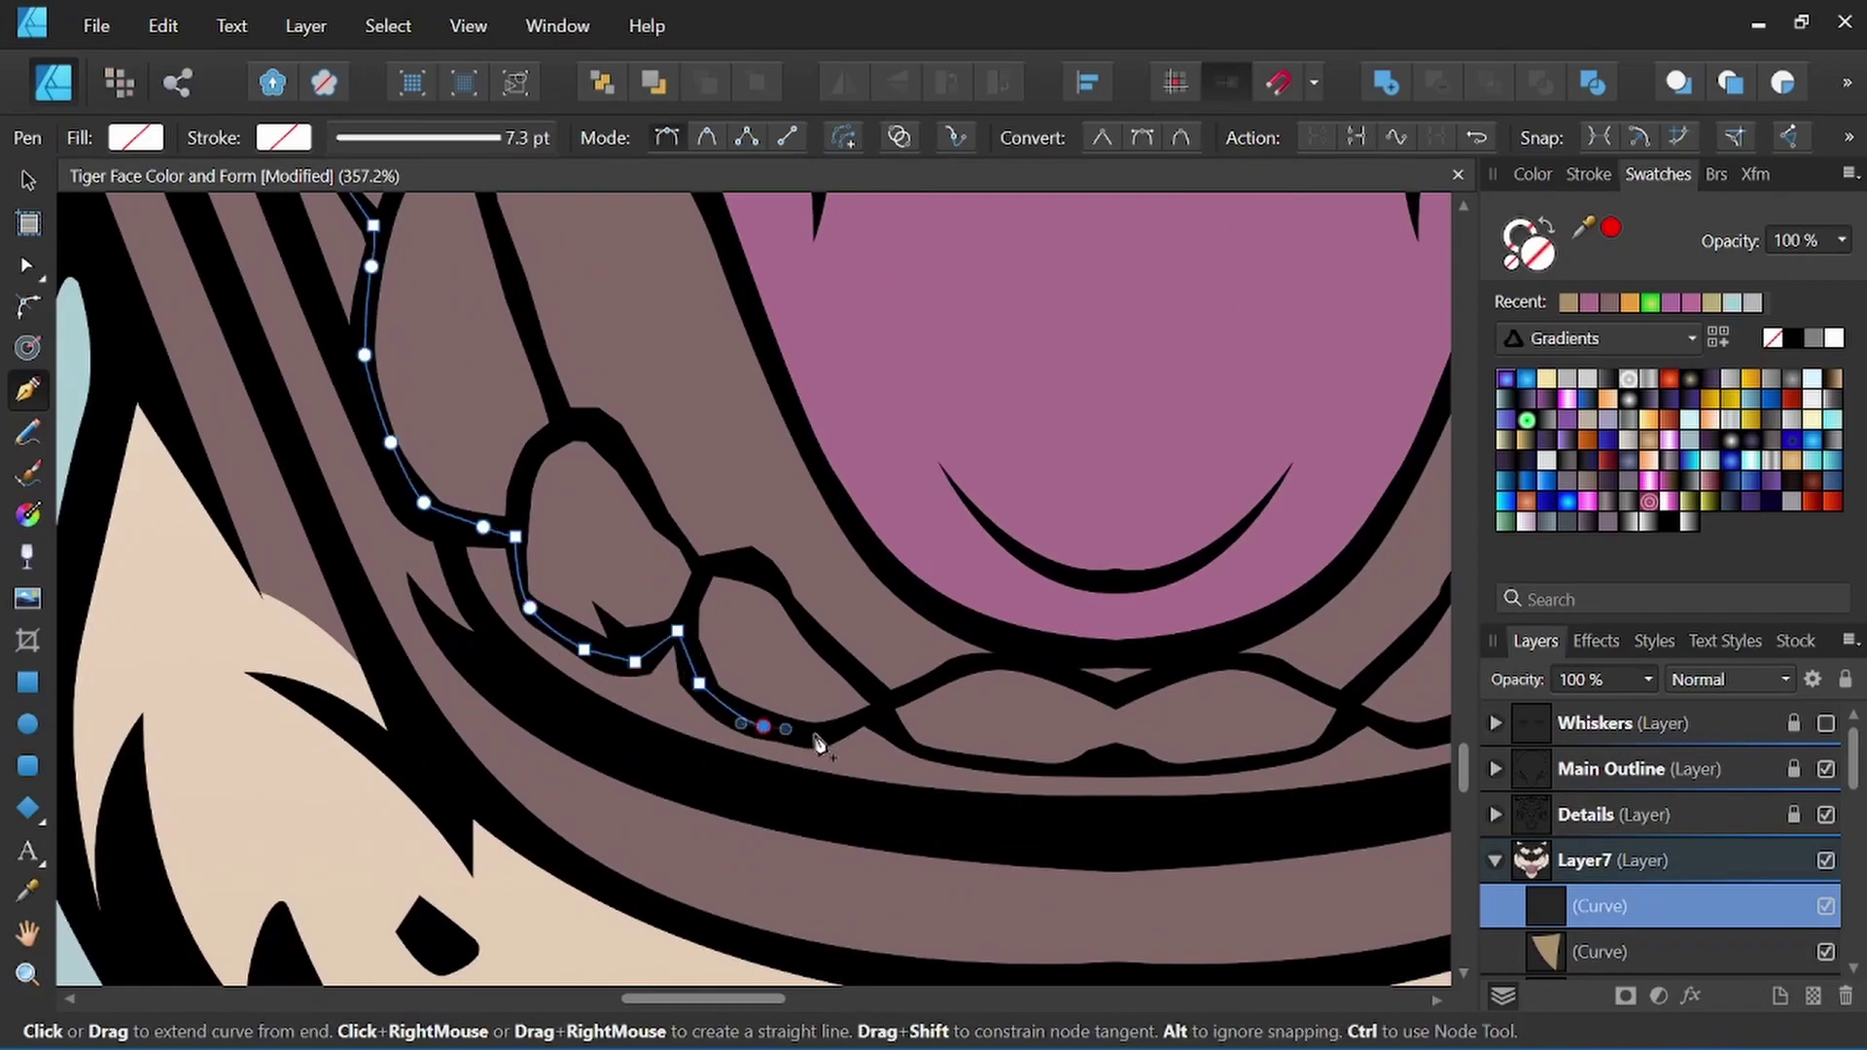
pyautogui.click(820, 735)
pyautogui.click(870, 713)
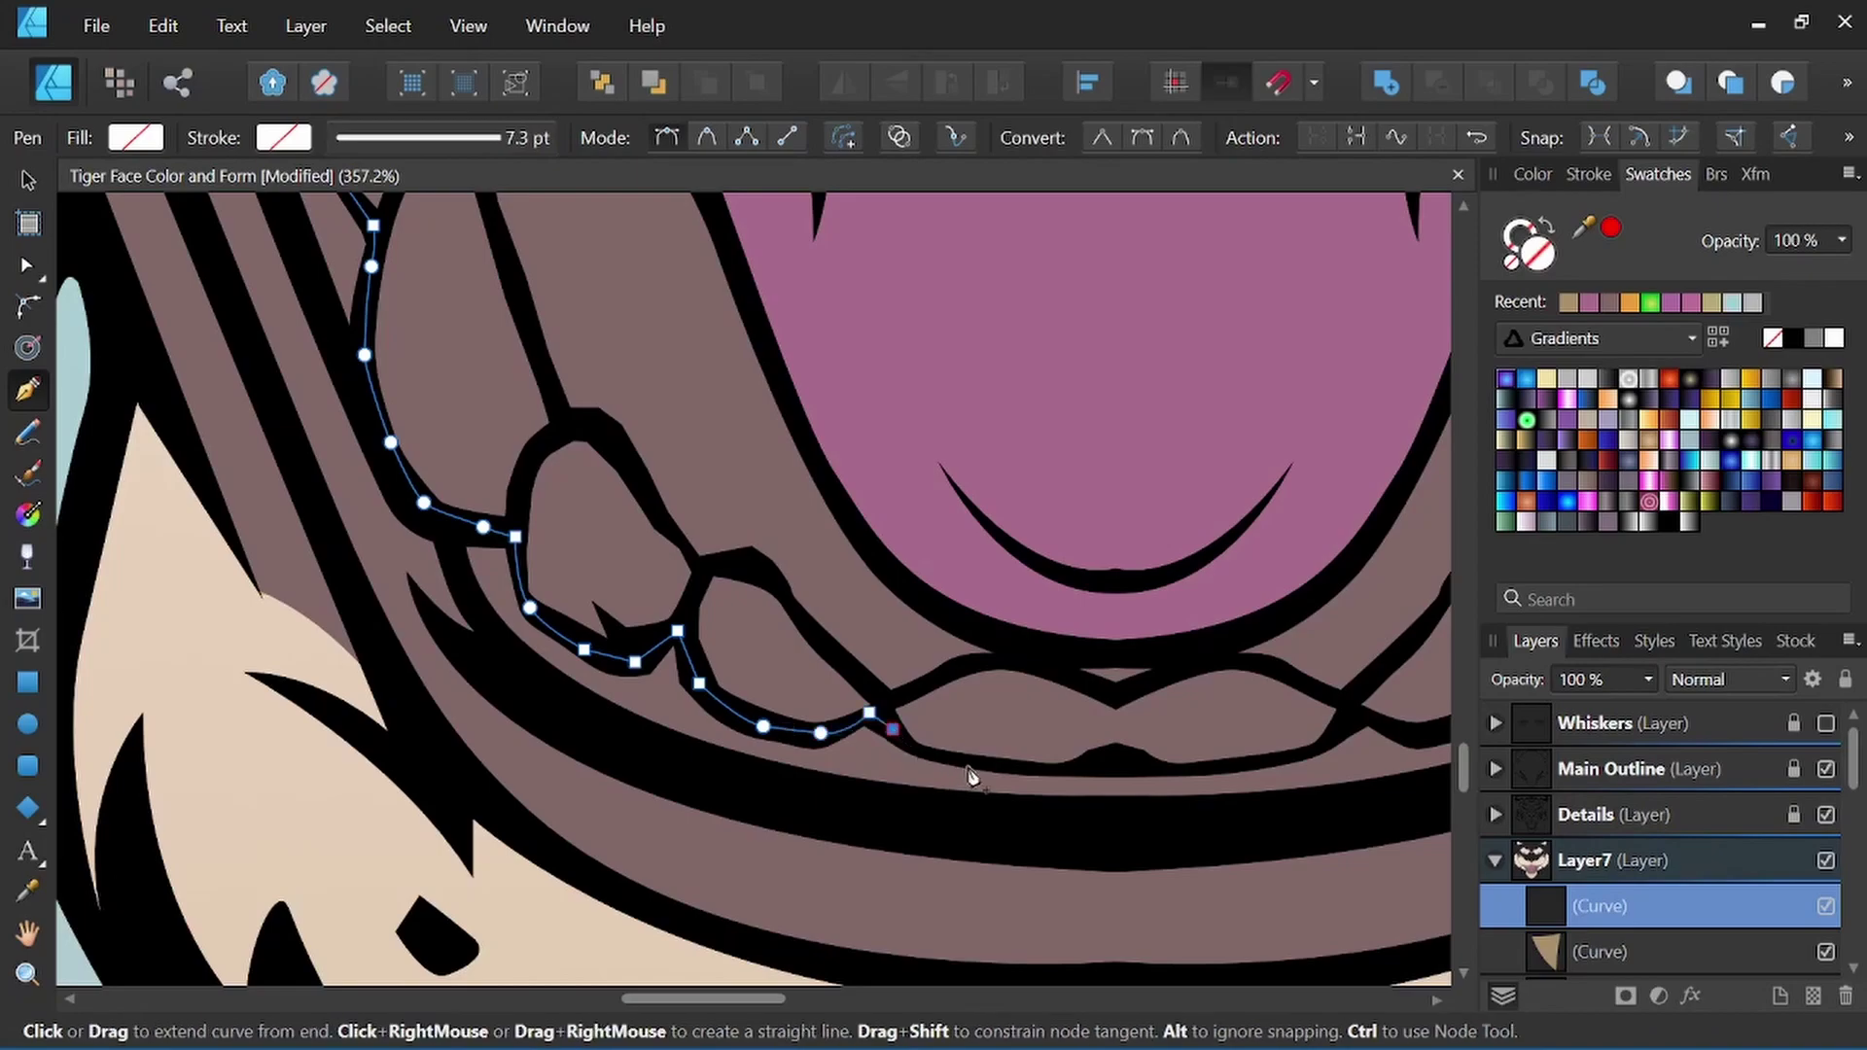
pyautogui.moveTo(997, 768); pyautogui.dragTo(1089, 777)
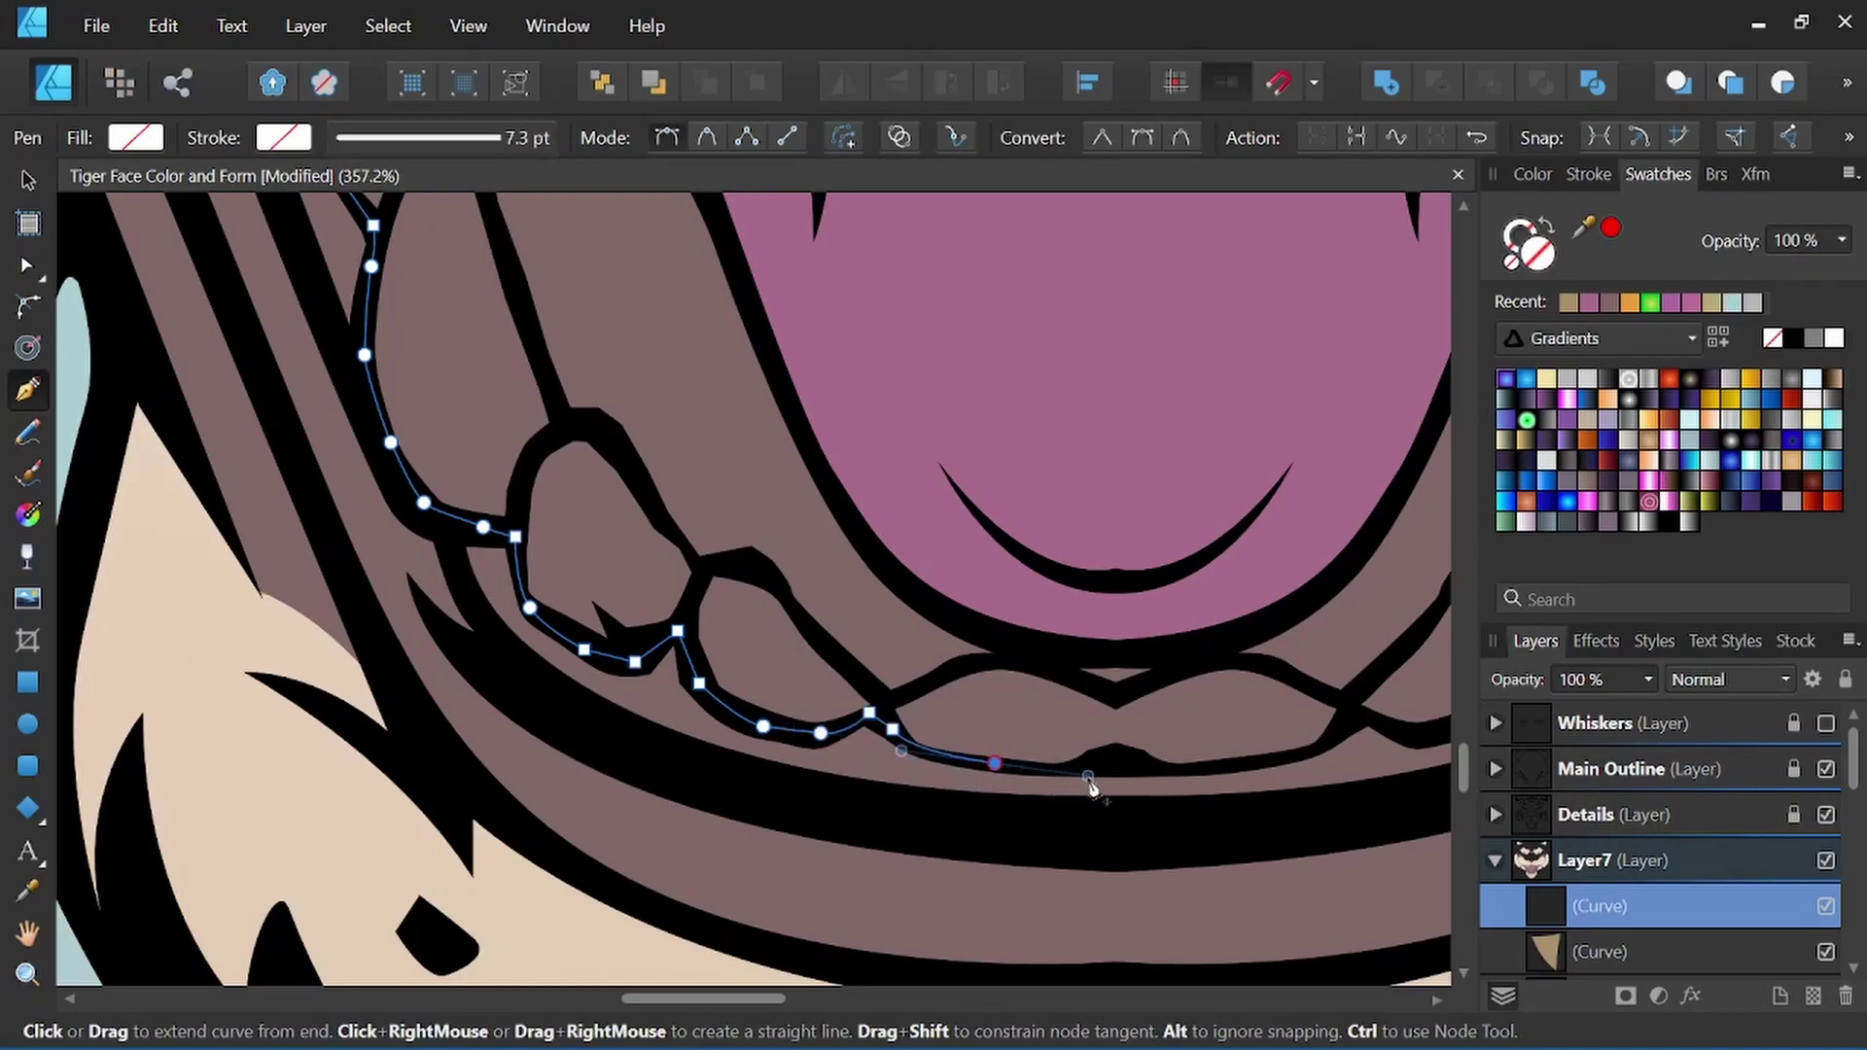
pyautogui.click(1117, 762)
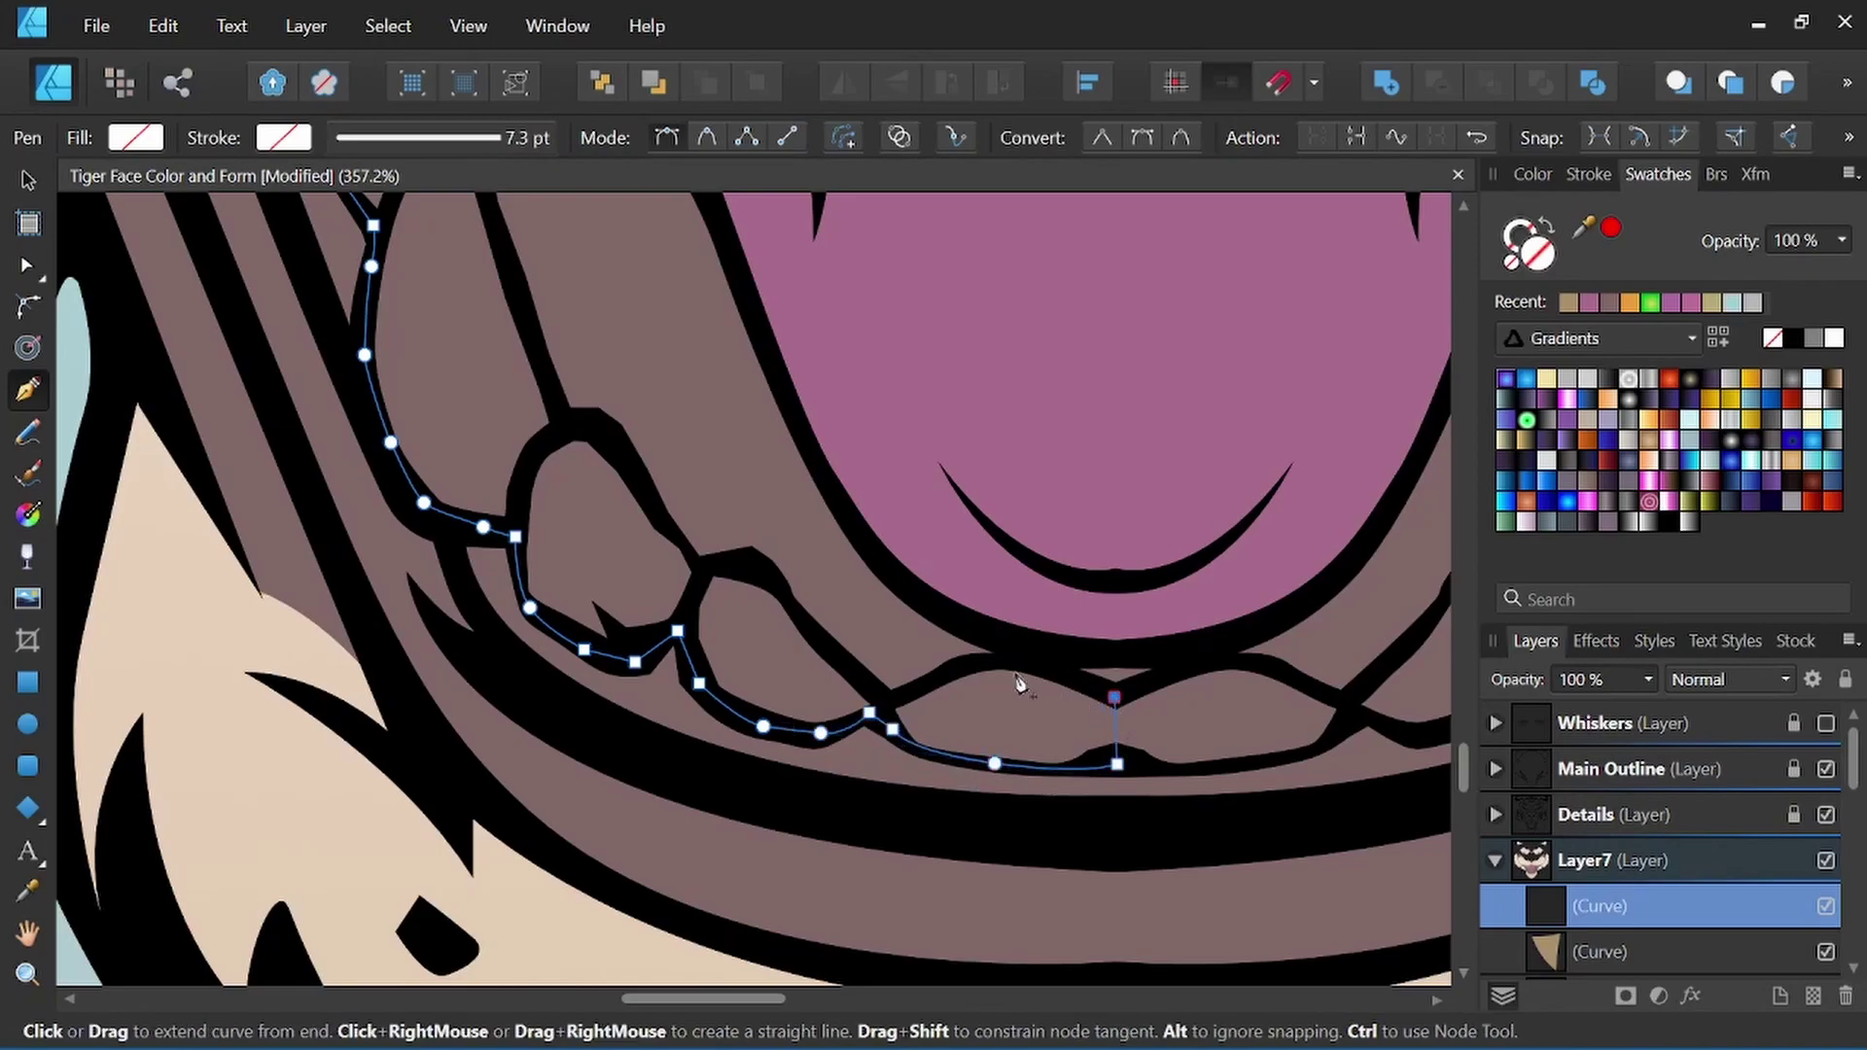
# Curve the outline back along the tops of the teeth.
pyautogui.moveTo(1013, 666); pyautogui.dragTo(876, 713)
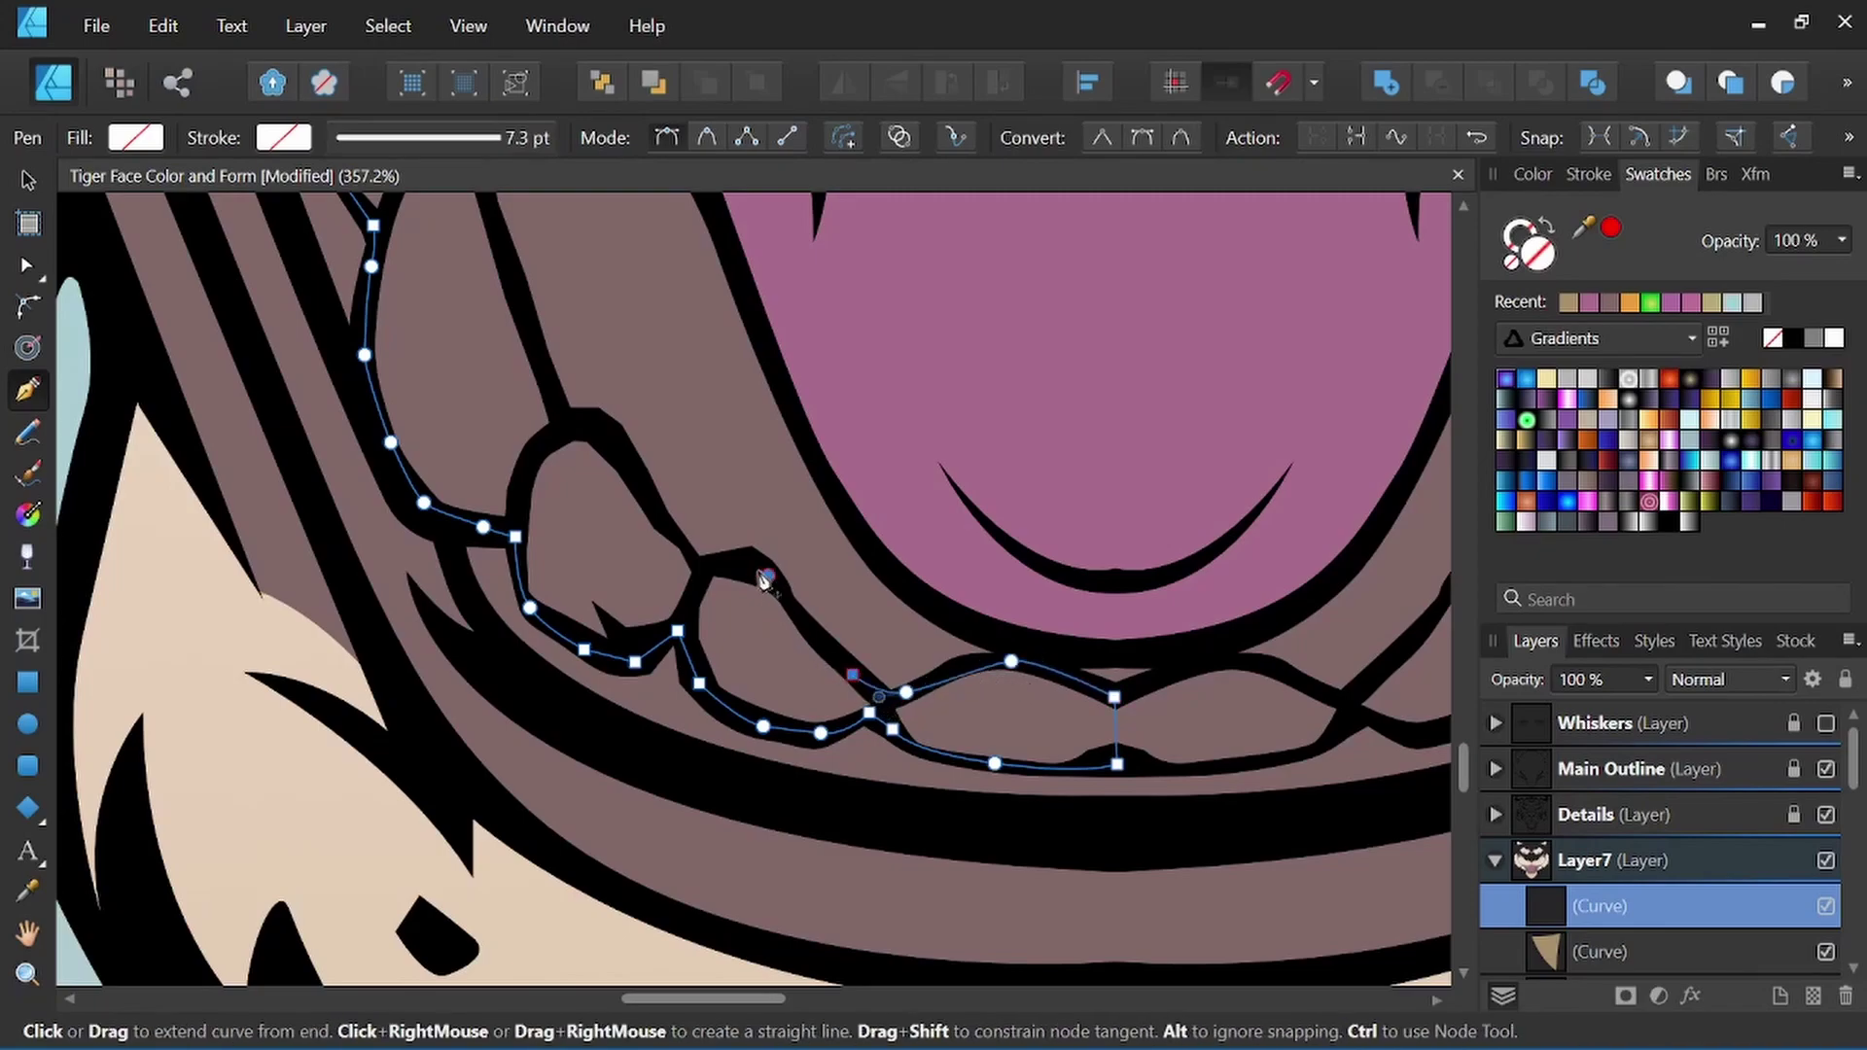
pyautogui.moveTo(765, 578); pyautogui.dragTo(741, 579)
pyautogui.click(709, 564)
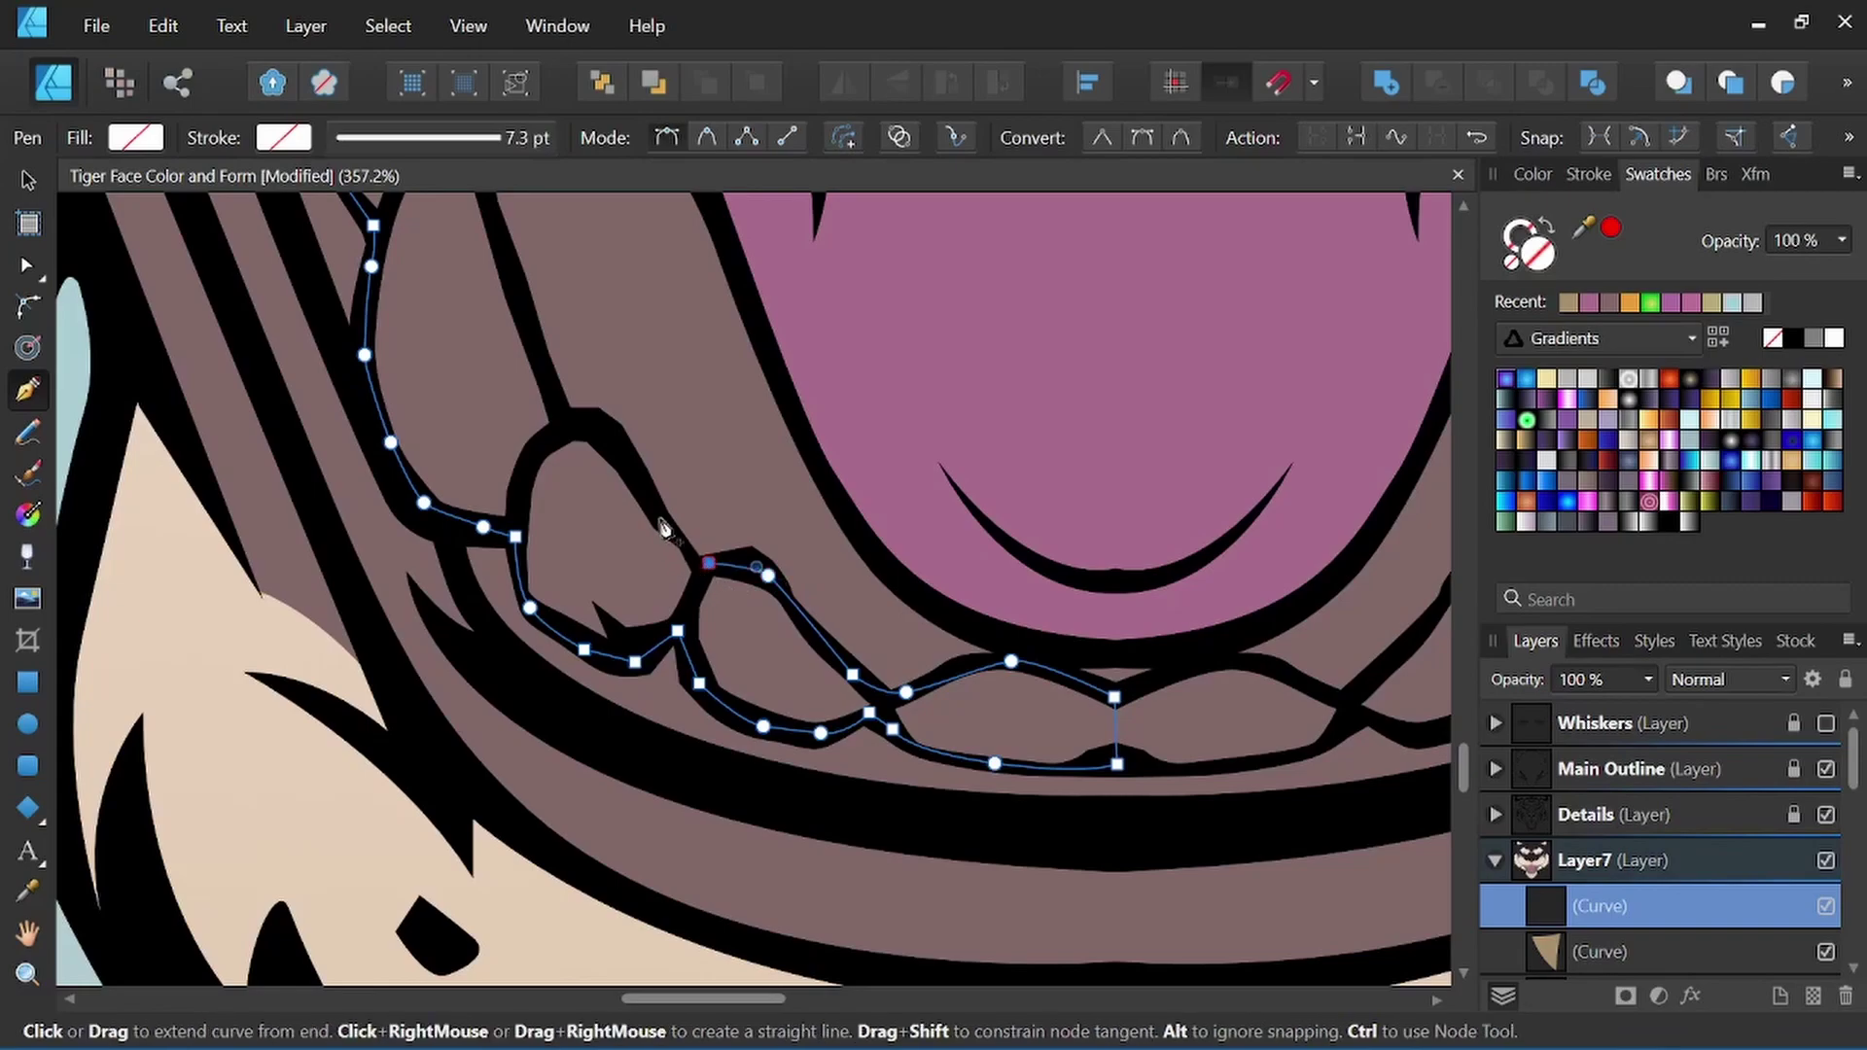
pyautogui.moveTo(664, 523); pyautogui.dragTo(636, 490)
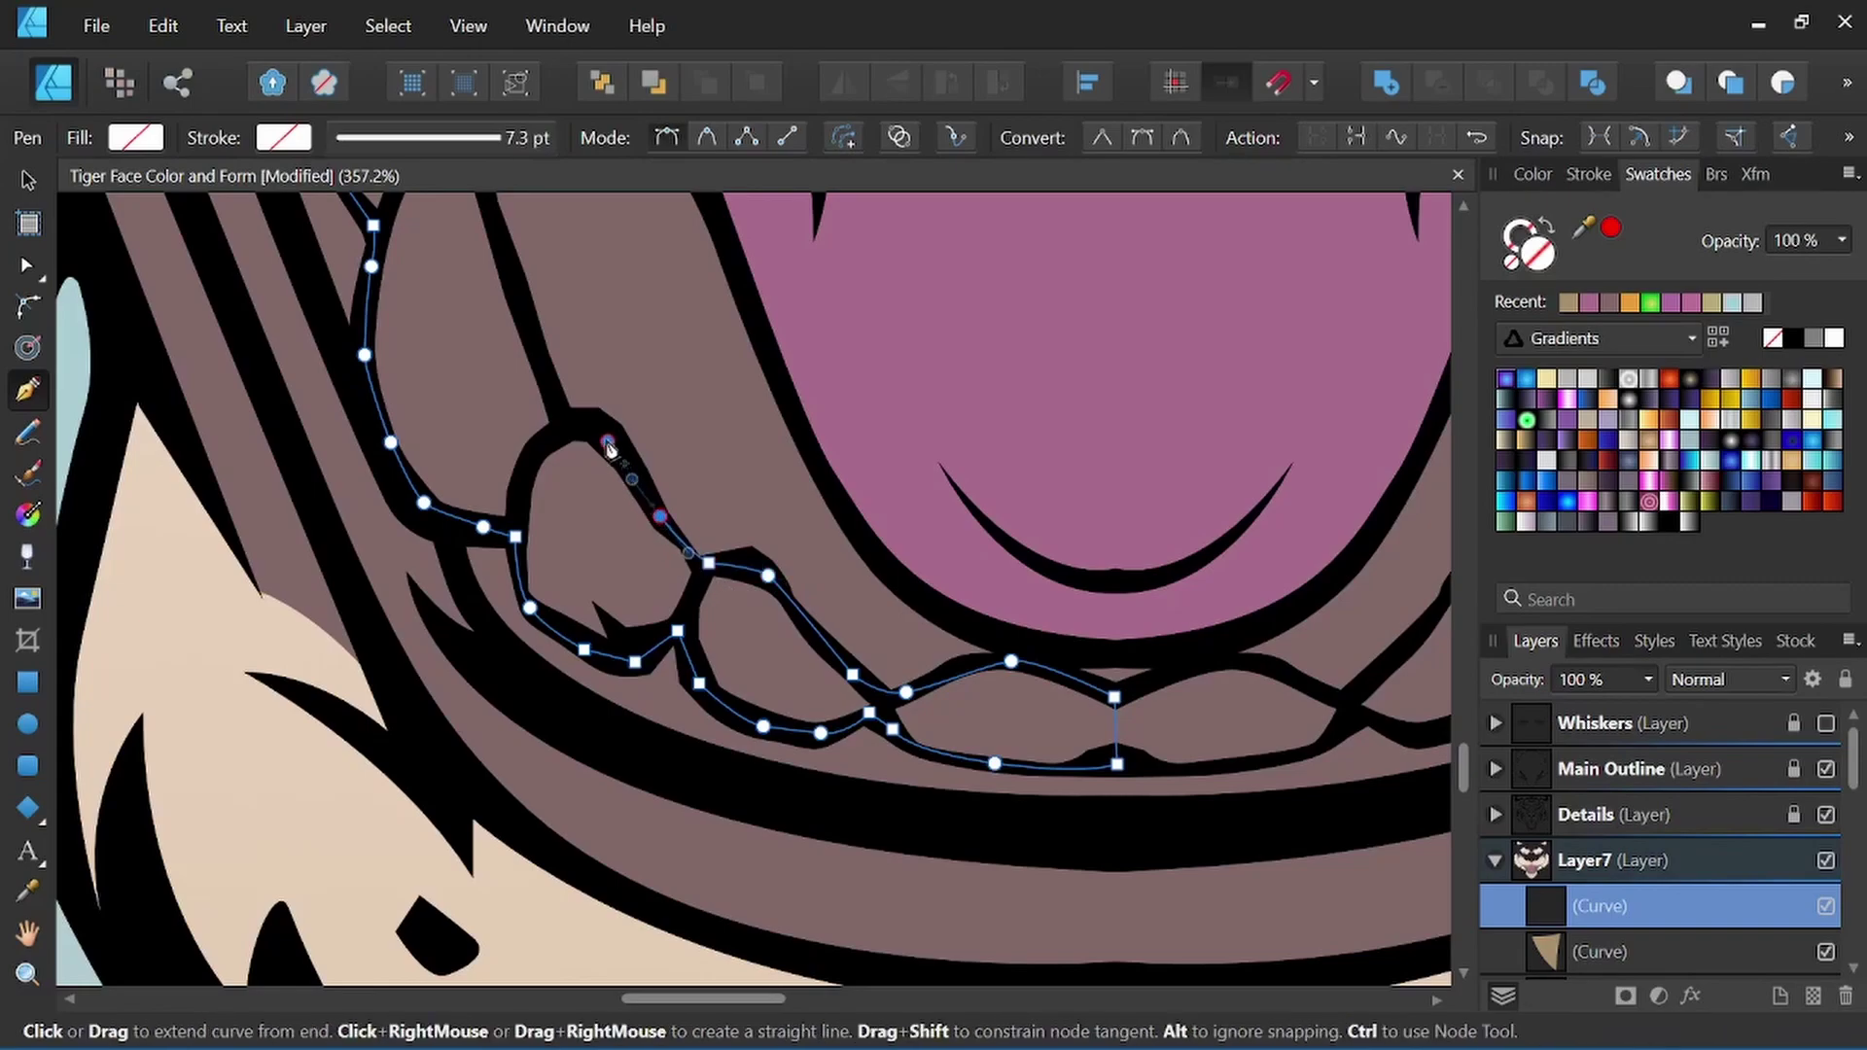
pyautogui.press('Escape')
pyautogui.moveTo(585, 438); pyautogui.dragTo(656, 630)
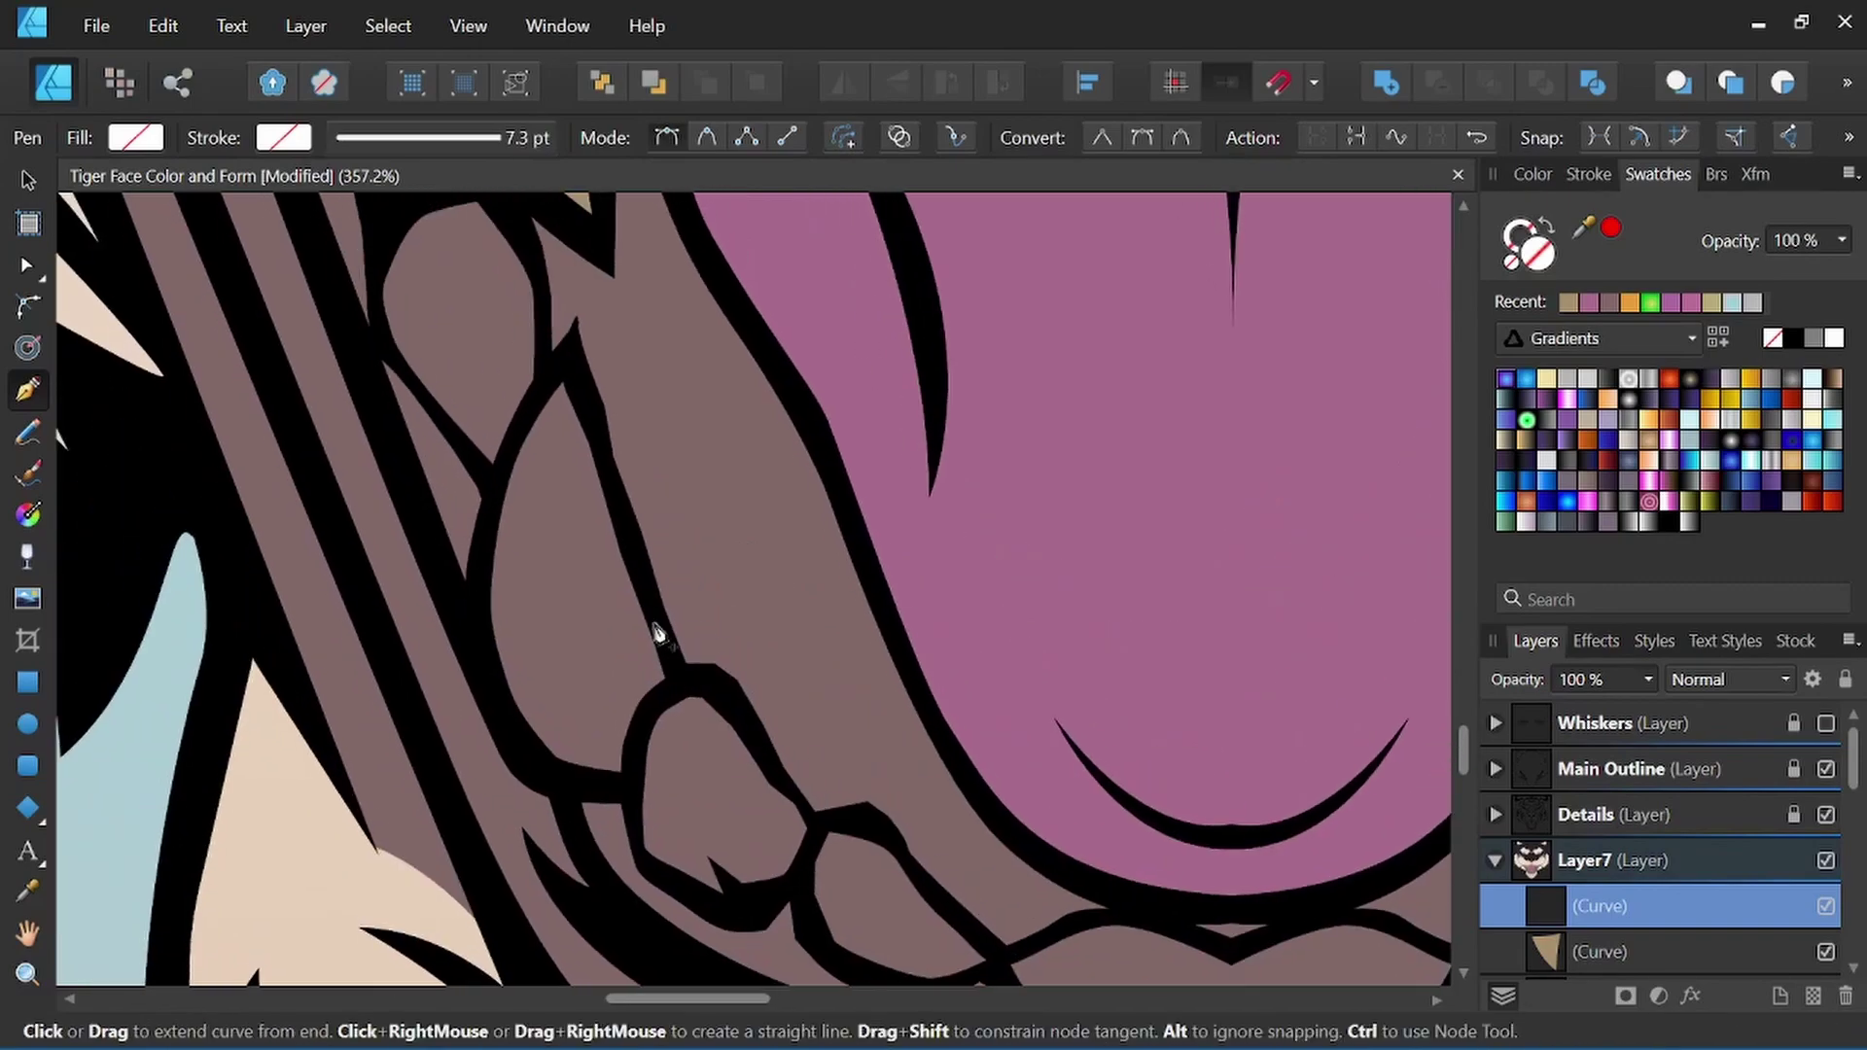
pyautogui.click(654, 610)
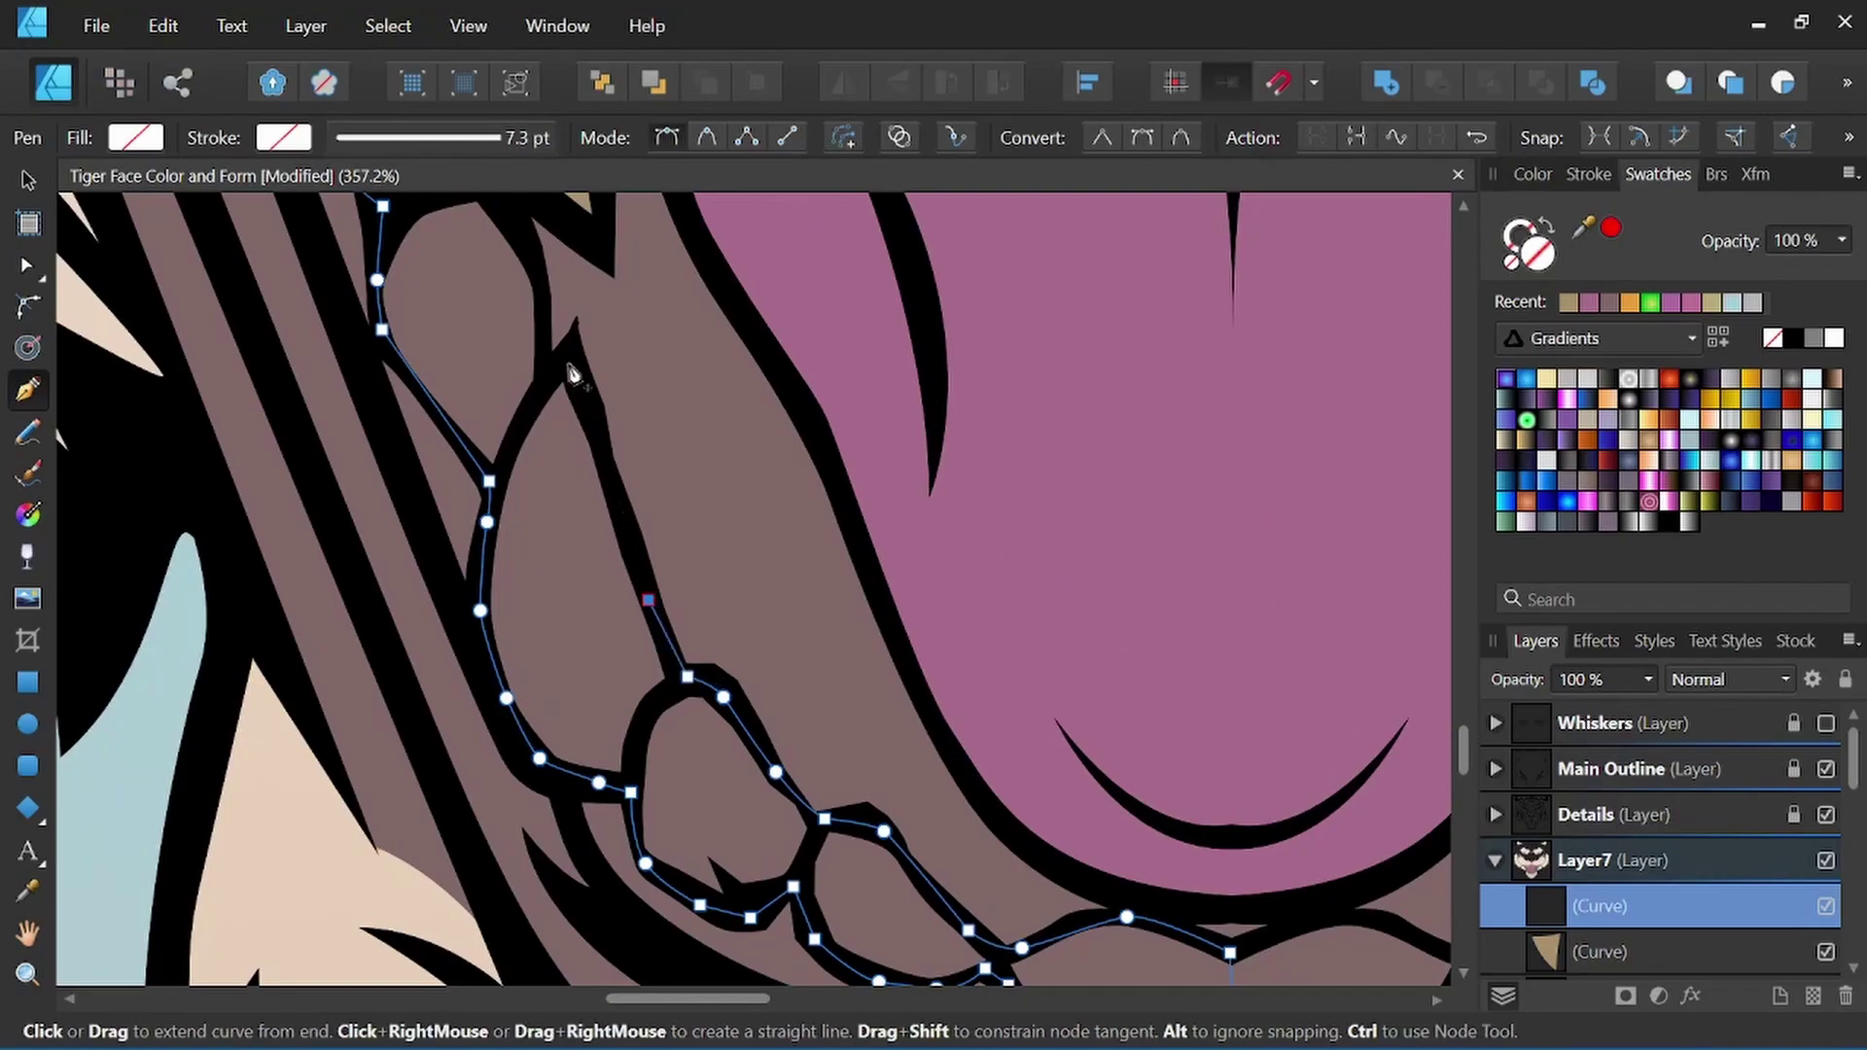
# Close the teeth outline at its start and fill it with the tan swatch.
pyautogui.moveTo(573, 367); pyautogui.dragTo(635, 587)
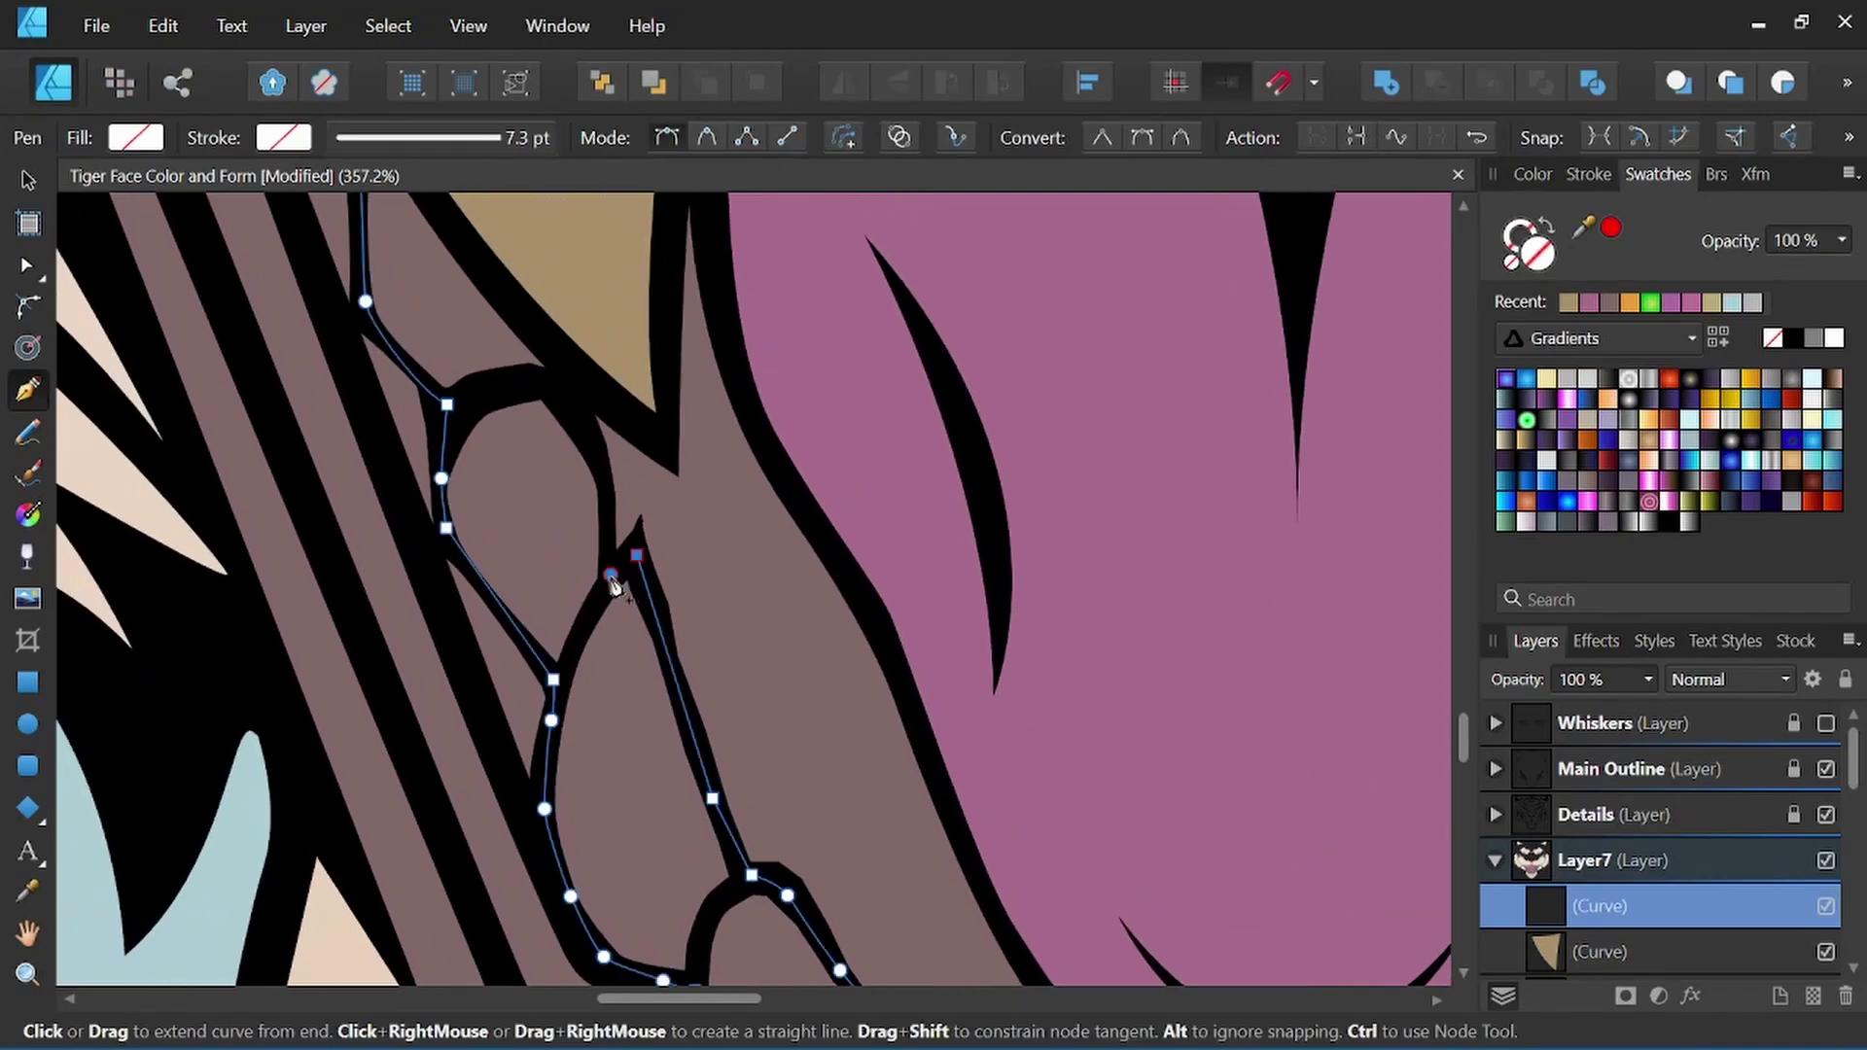
pyautogui.press('Escape')
pyautogui.moveTo(567, 410); pyautogui.dragTo(613, 570)
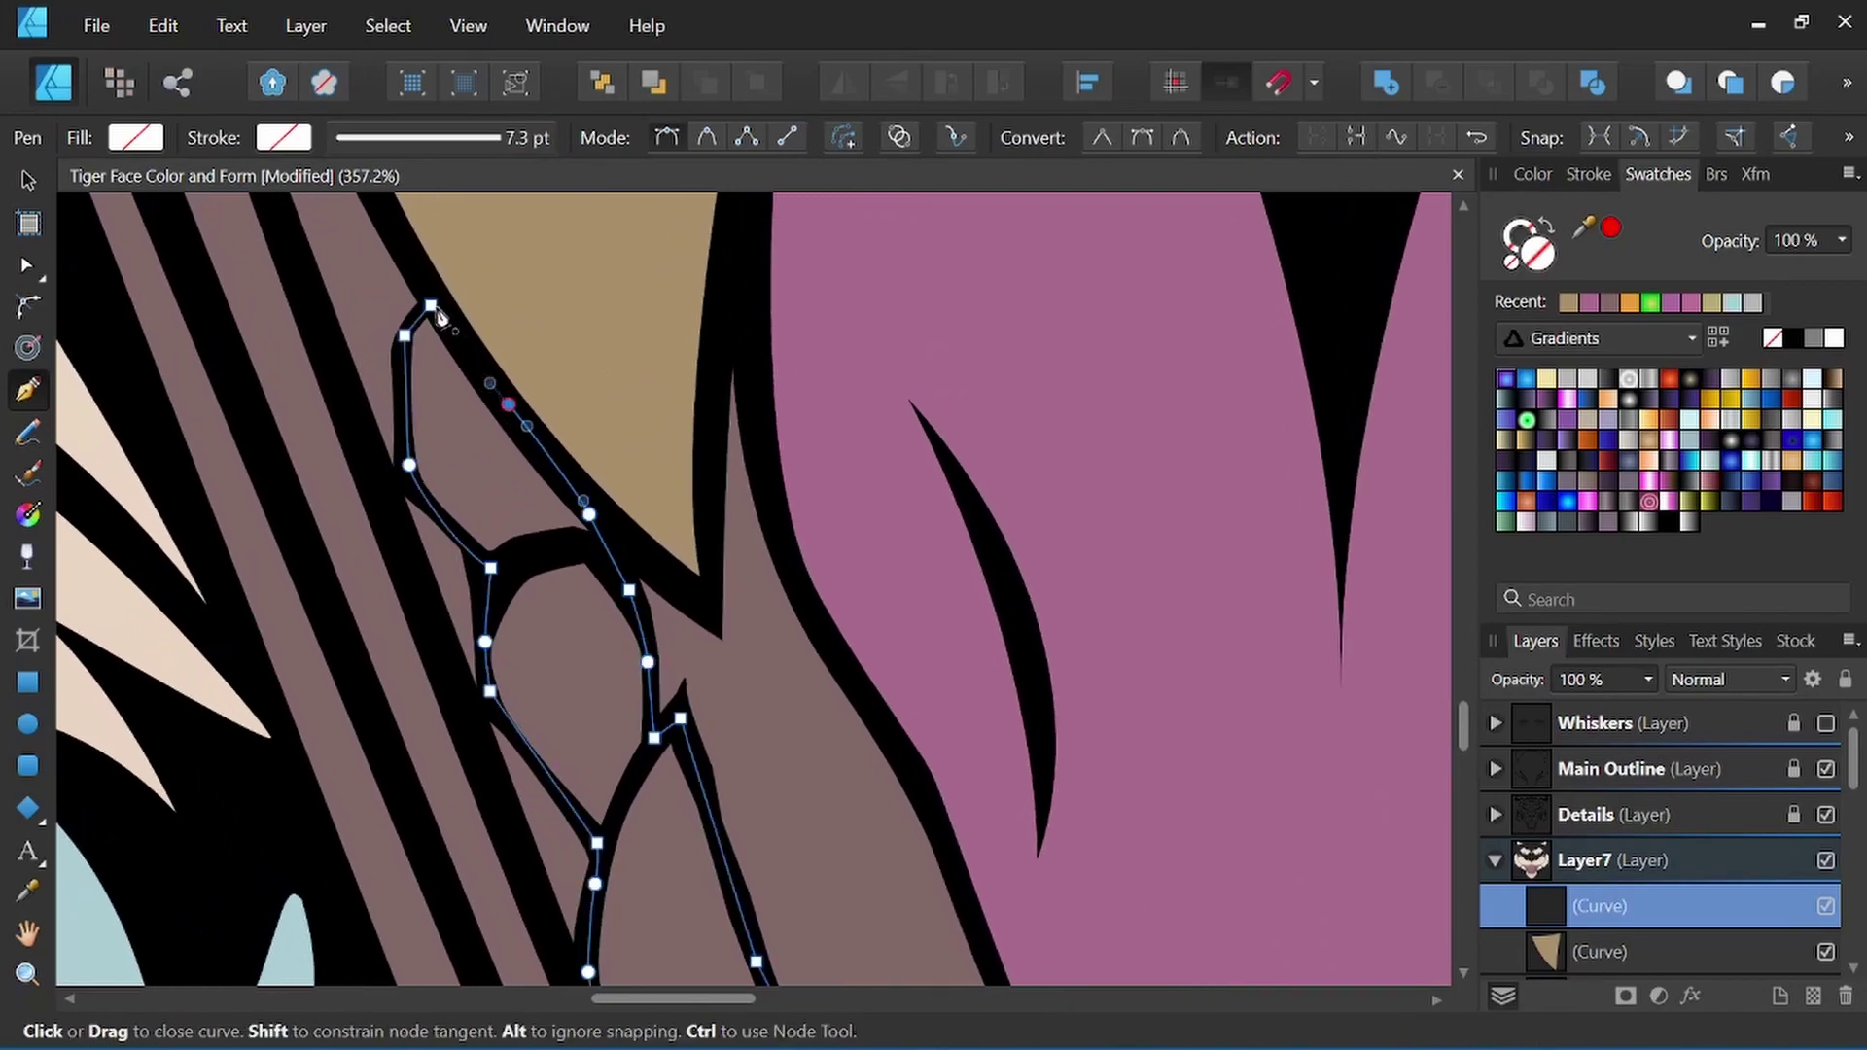
pyautogui.click(433, 311)
pyautogui.click(1568, 301)
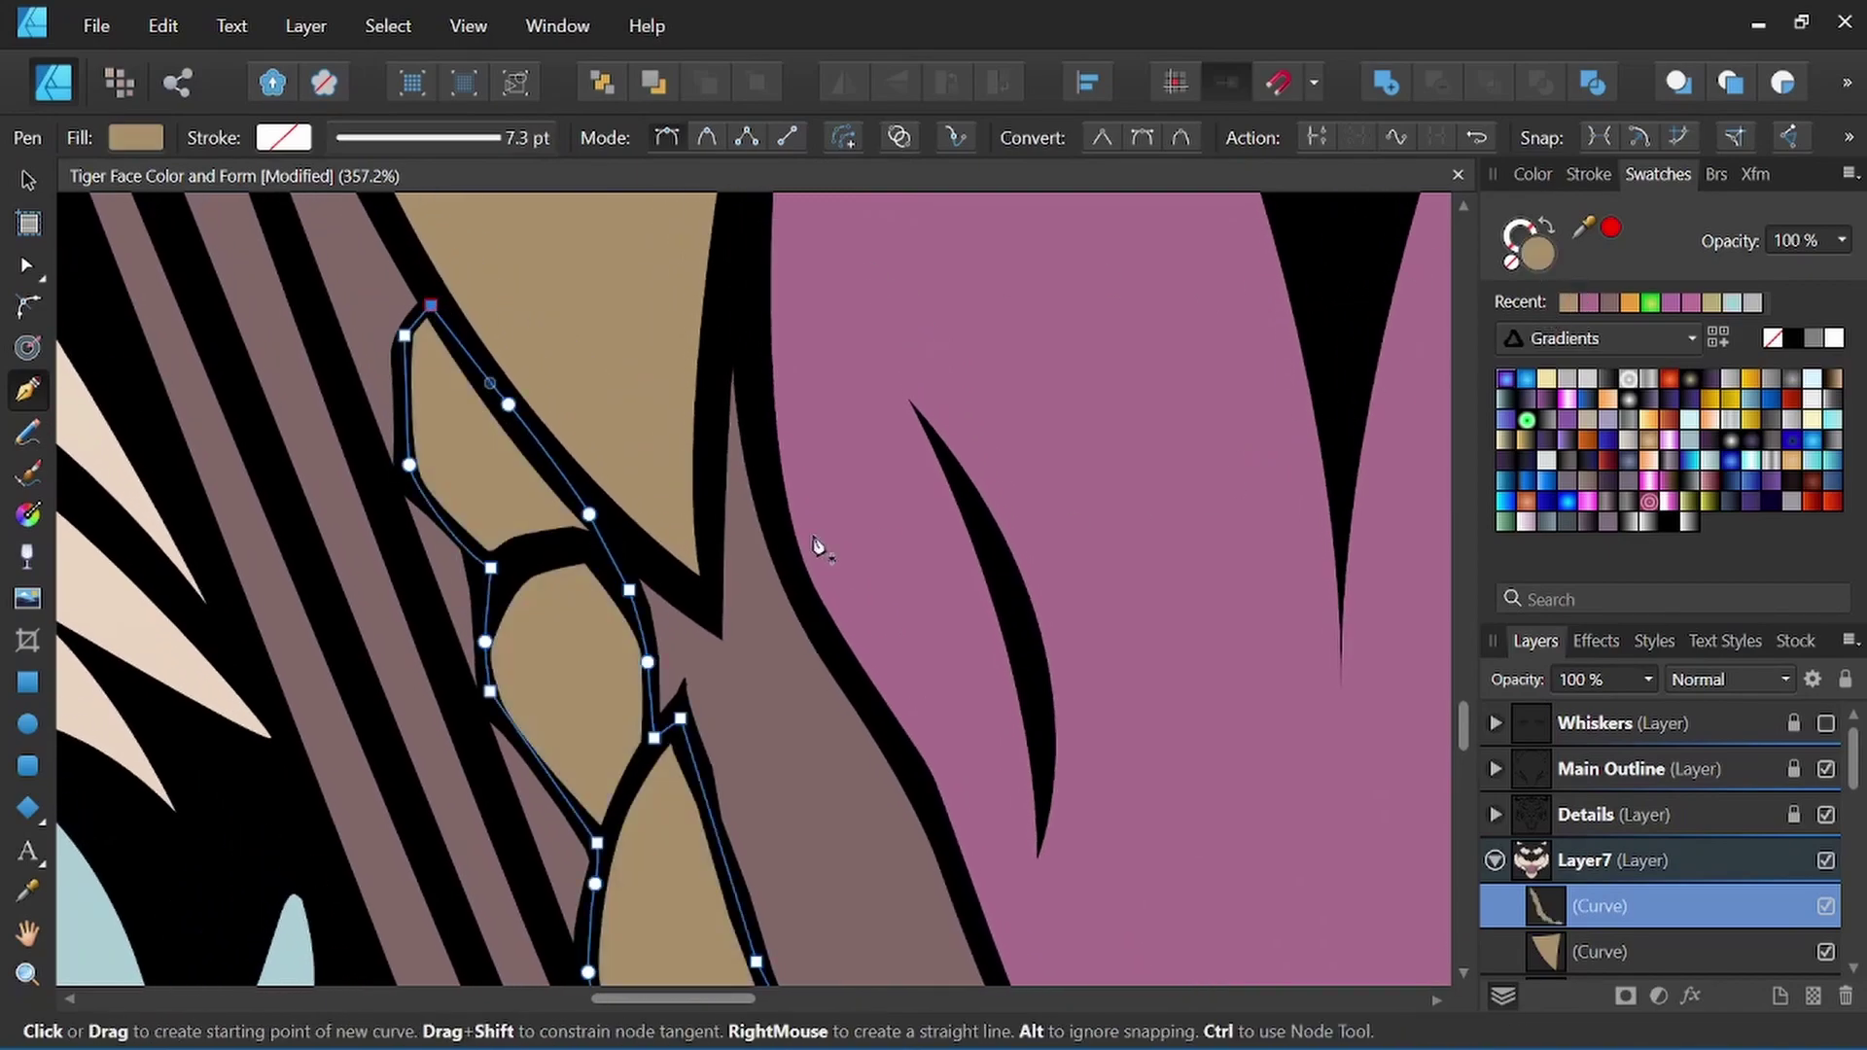
pyautogui.scroll(-5, 876, 512)
pyautogui.scroll(-3, 904, 526)
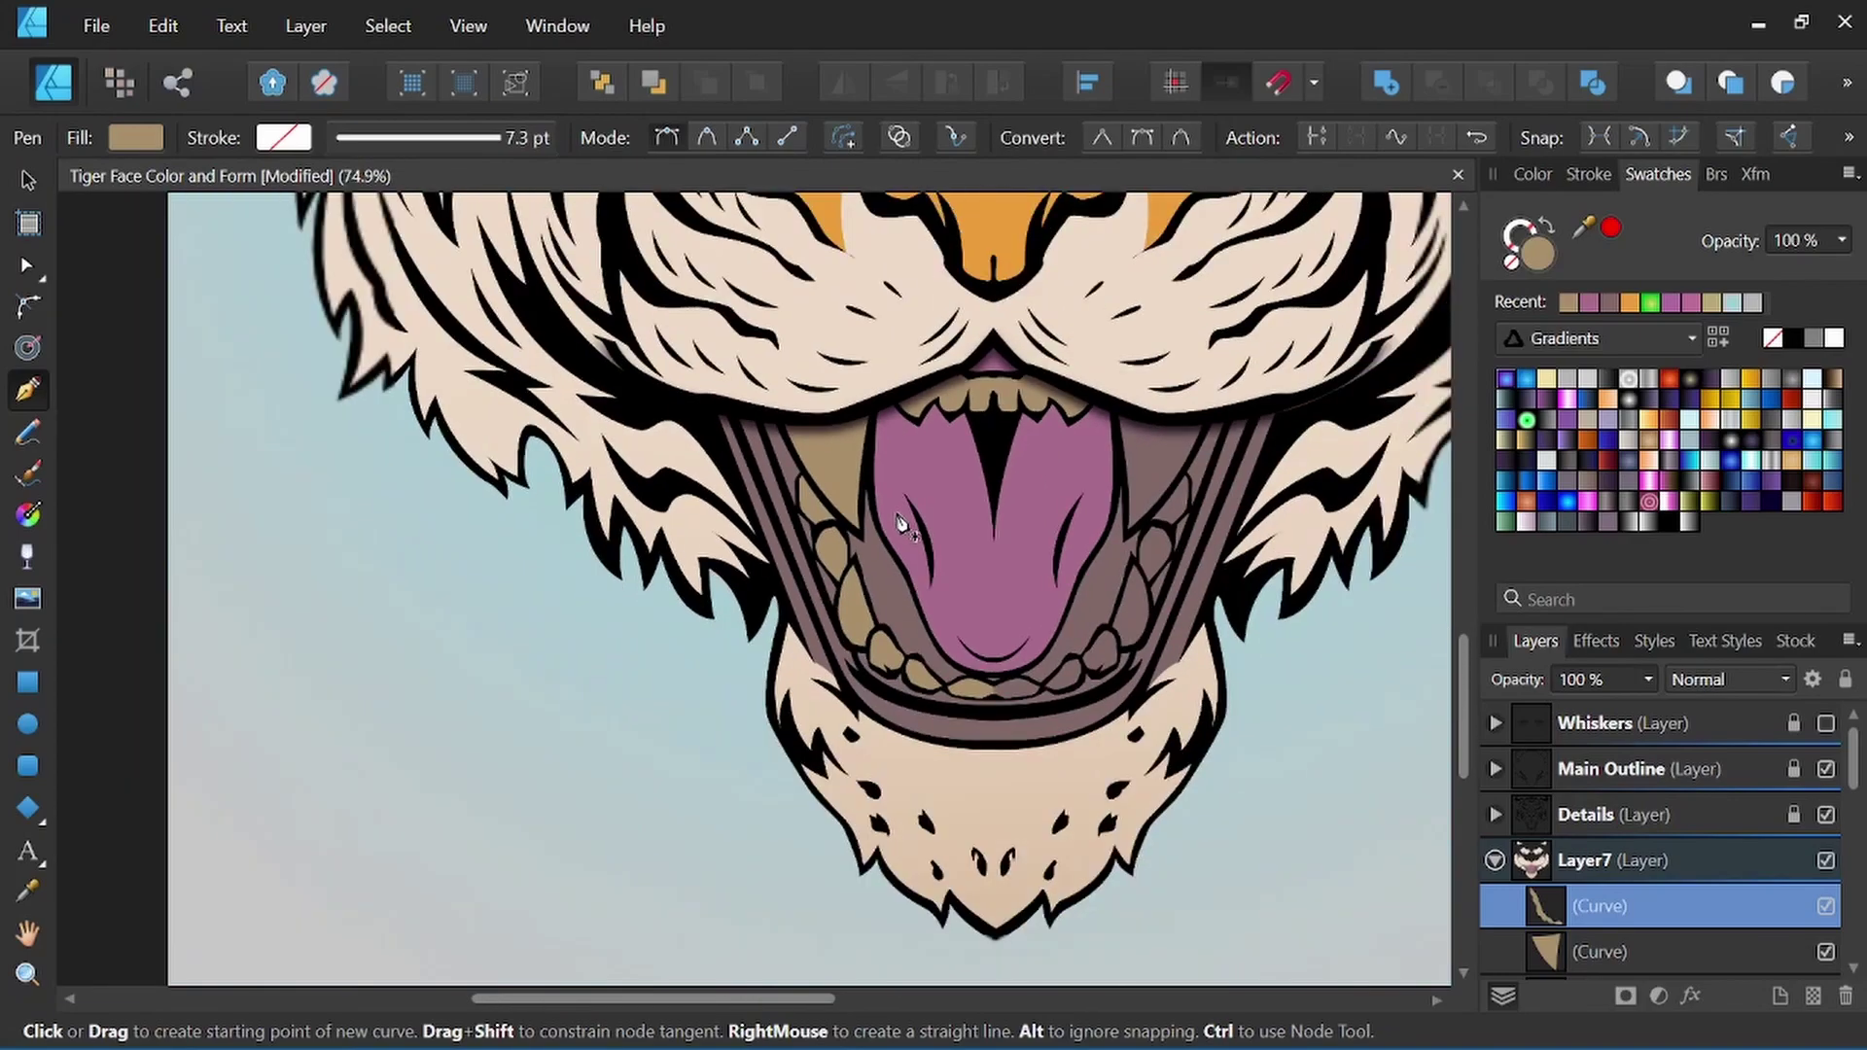
pyautogui.moveTo(906, 540)
pyautogui.mouseDown()
pyautogui.moveTo(892, 718)
pyautogui.moveTo(812, 657)
pyautogui.mouseUp()
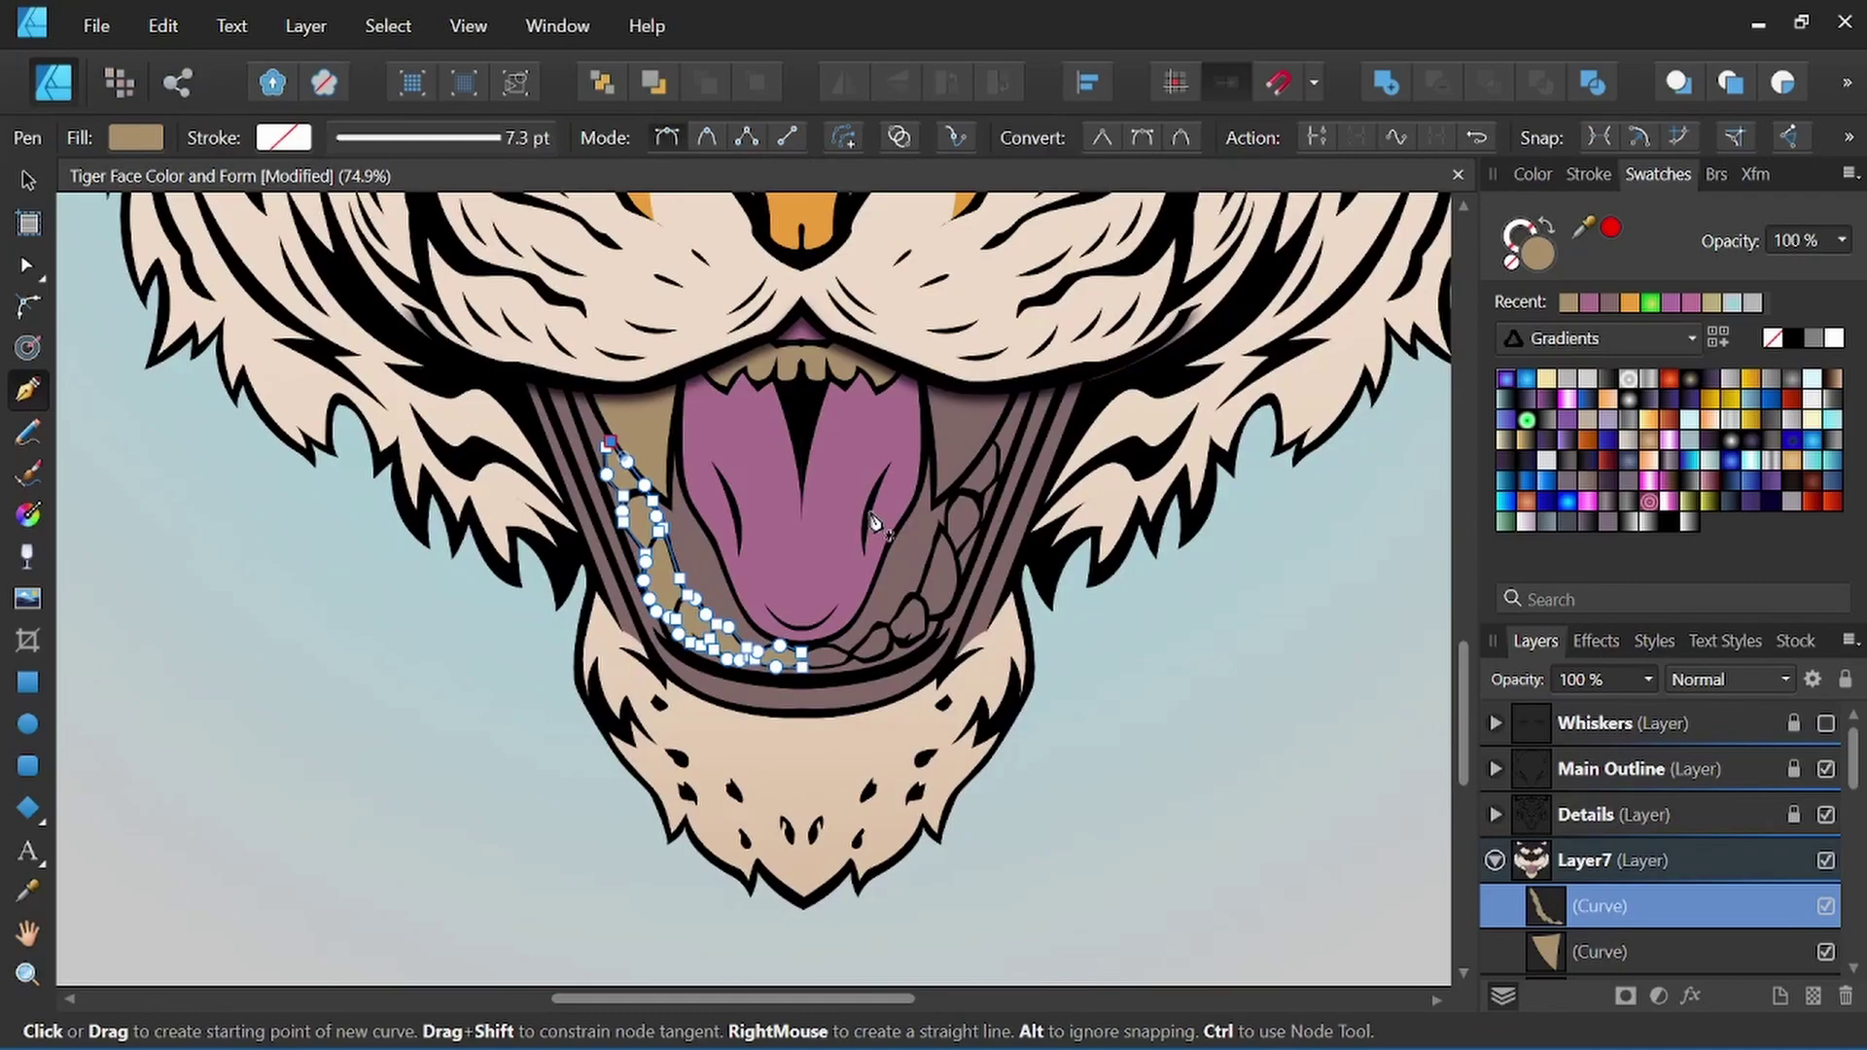
pyautogui.press('v')
pyautogui.scroll(3, 732, 440)
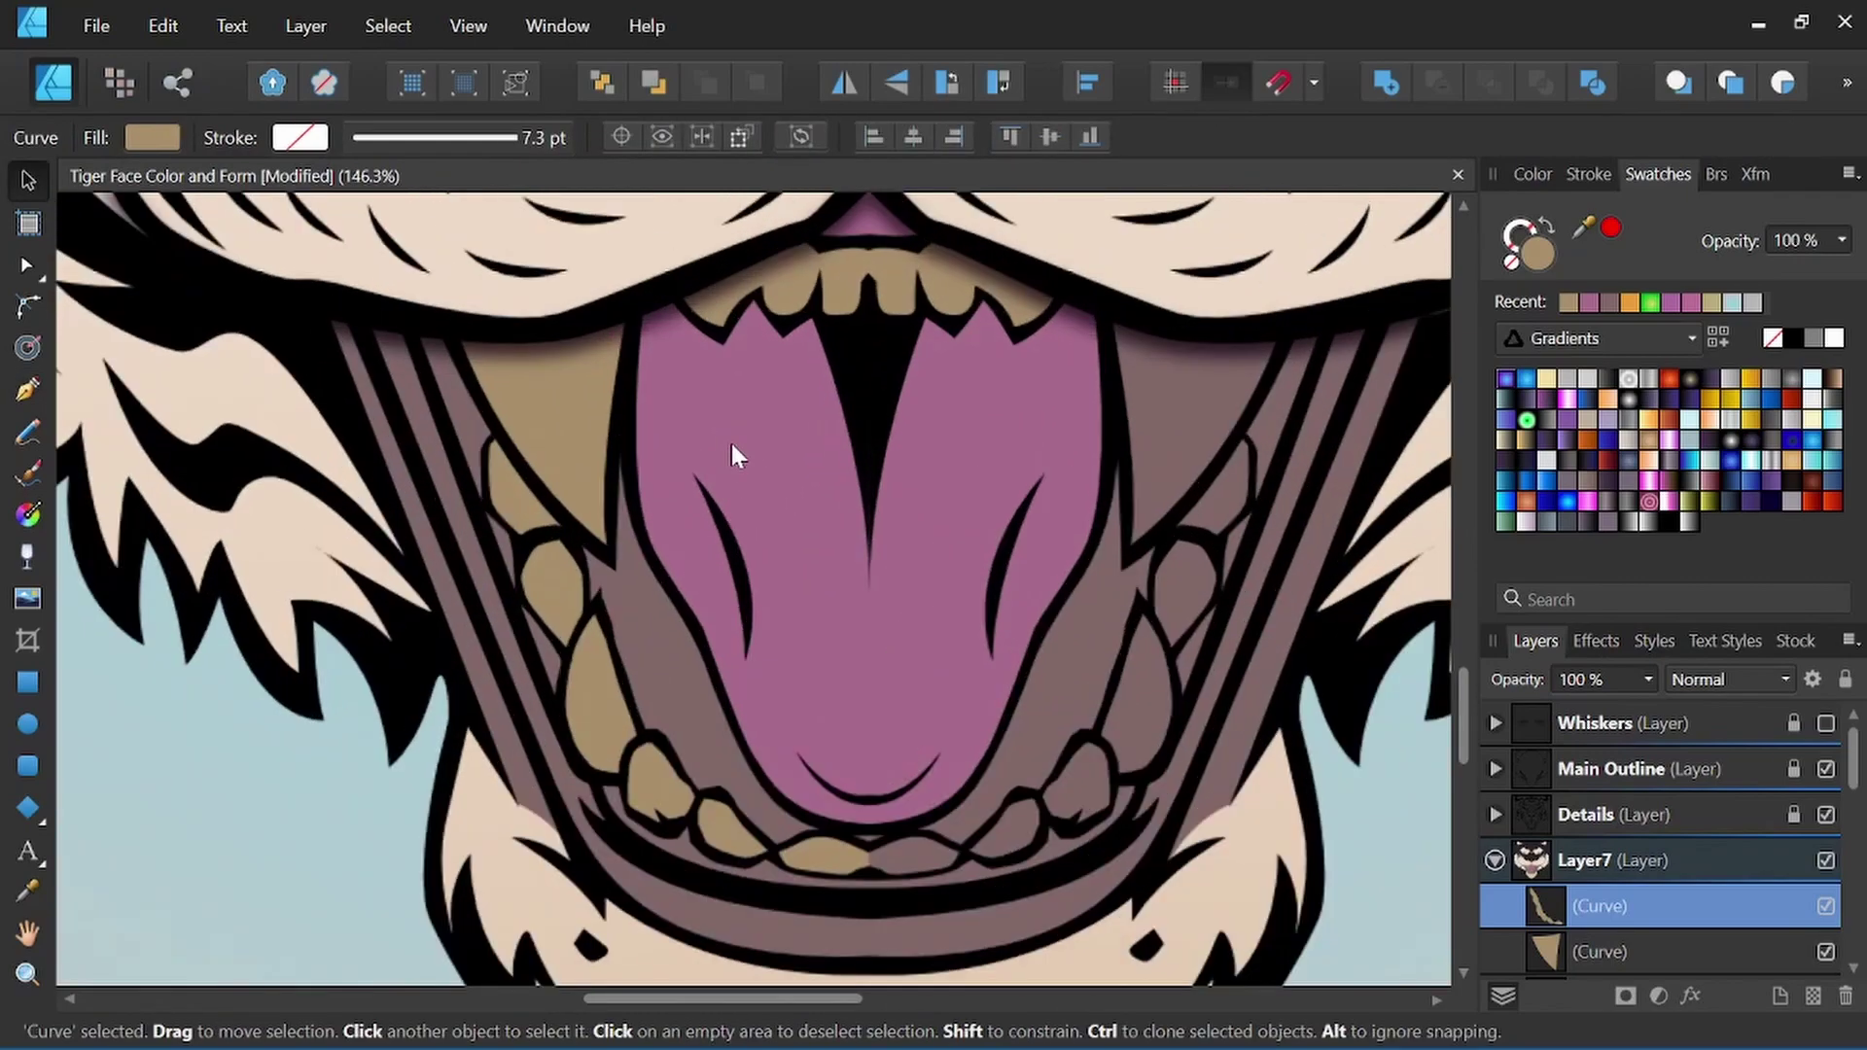
# Clone the two tan shading curves, flip them horizontally and align them with the right teeth.
pyautogui.keyDown('shift'); pyautogui.click(588, 381); pyautogui.keyUp('shift')
pyautogui.moveTo(1131, 638); pyautogui.dragTo(918, 604)
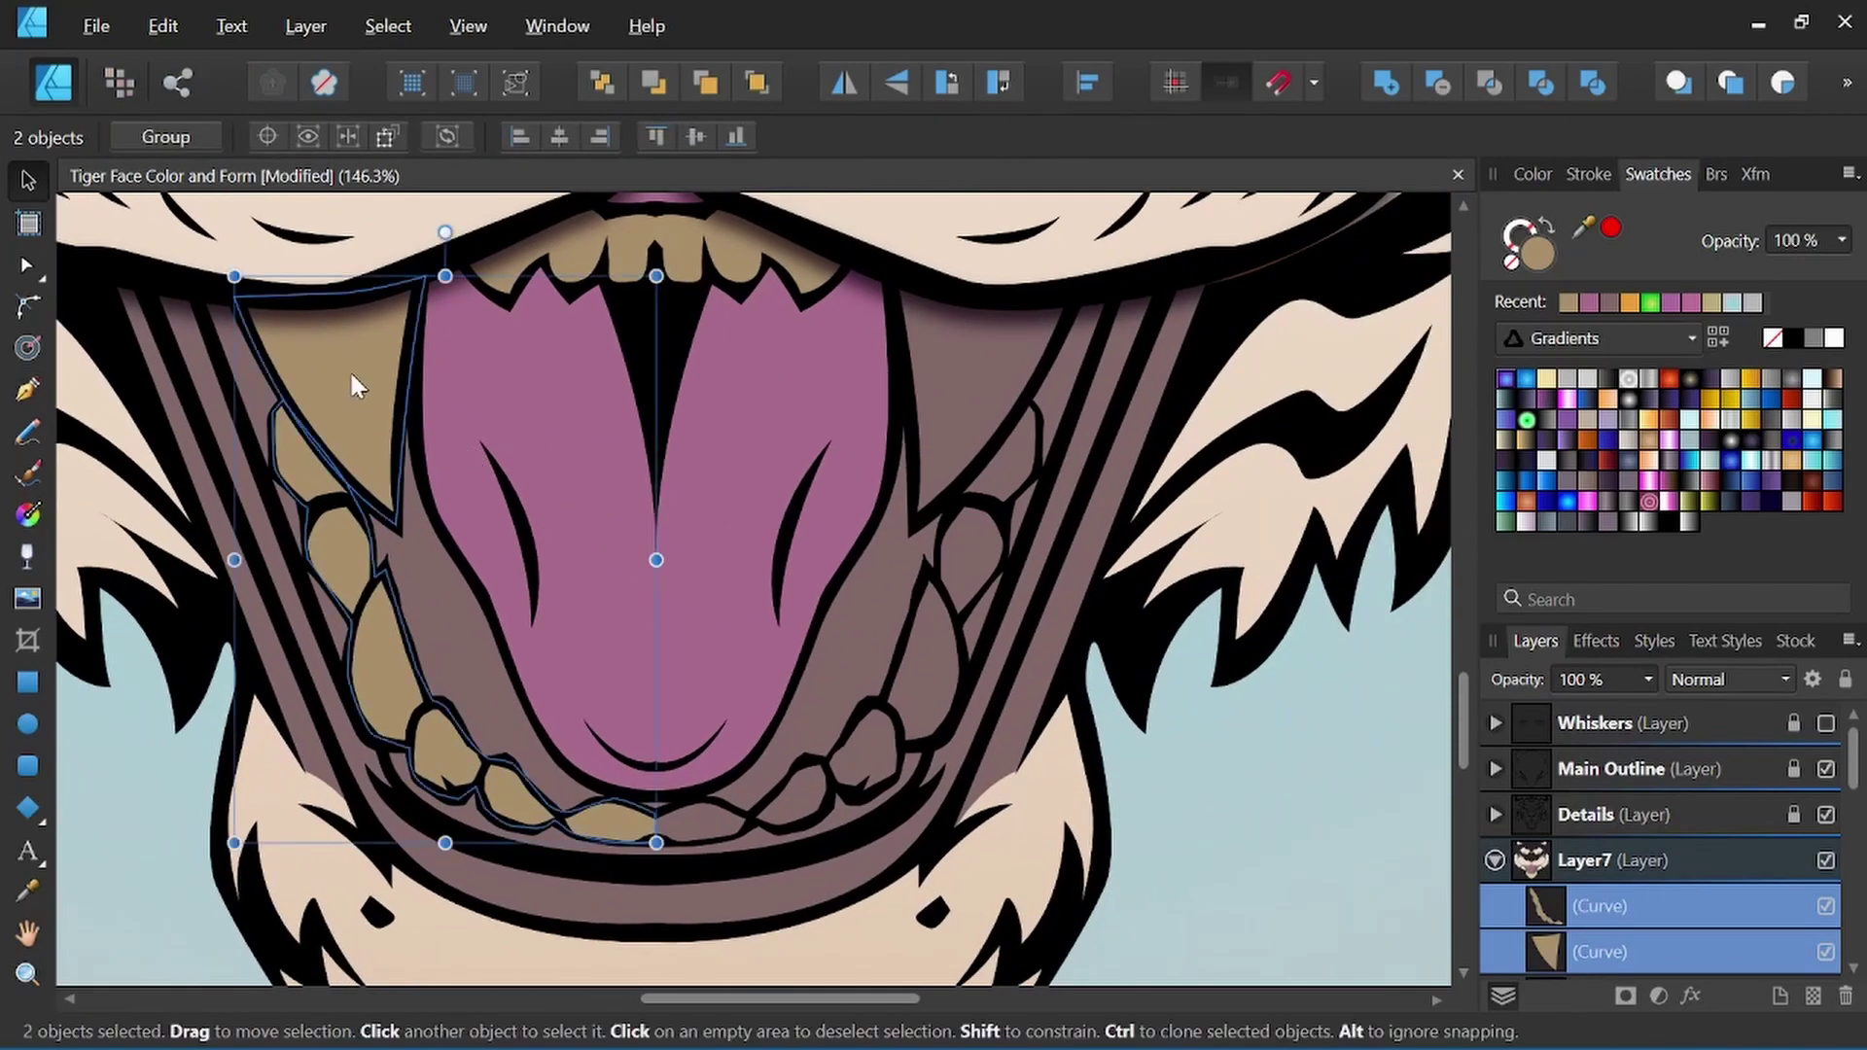
pyautogui.moveTo(351, 384); pyautogui.dragTo(737, 373)
pyautogui.click(844, 82)
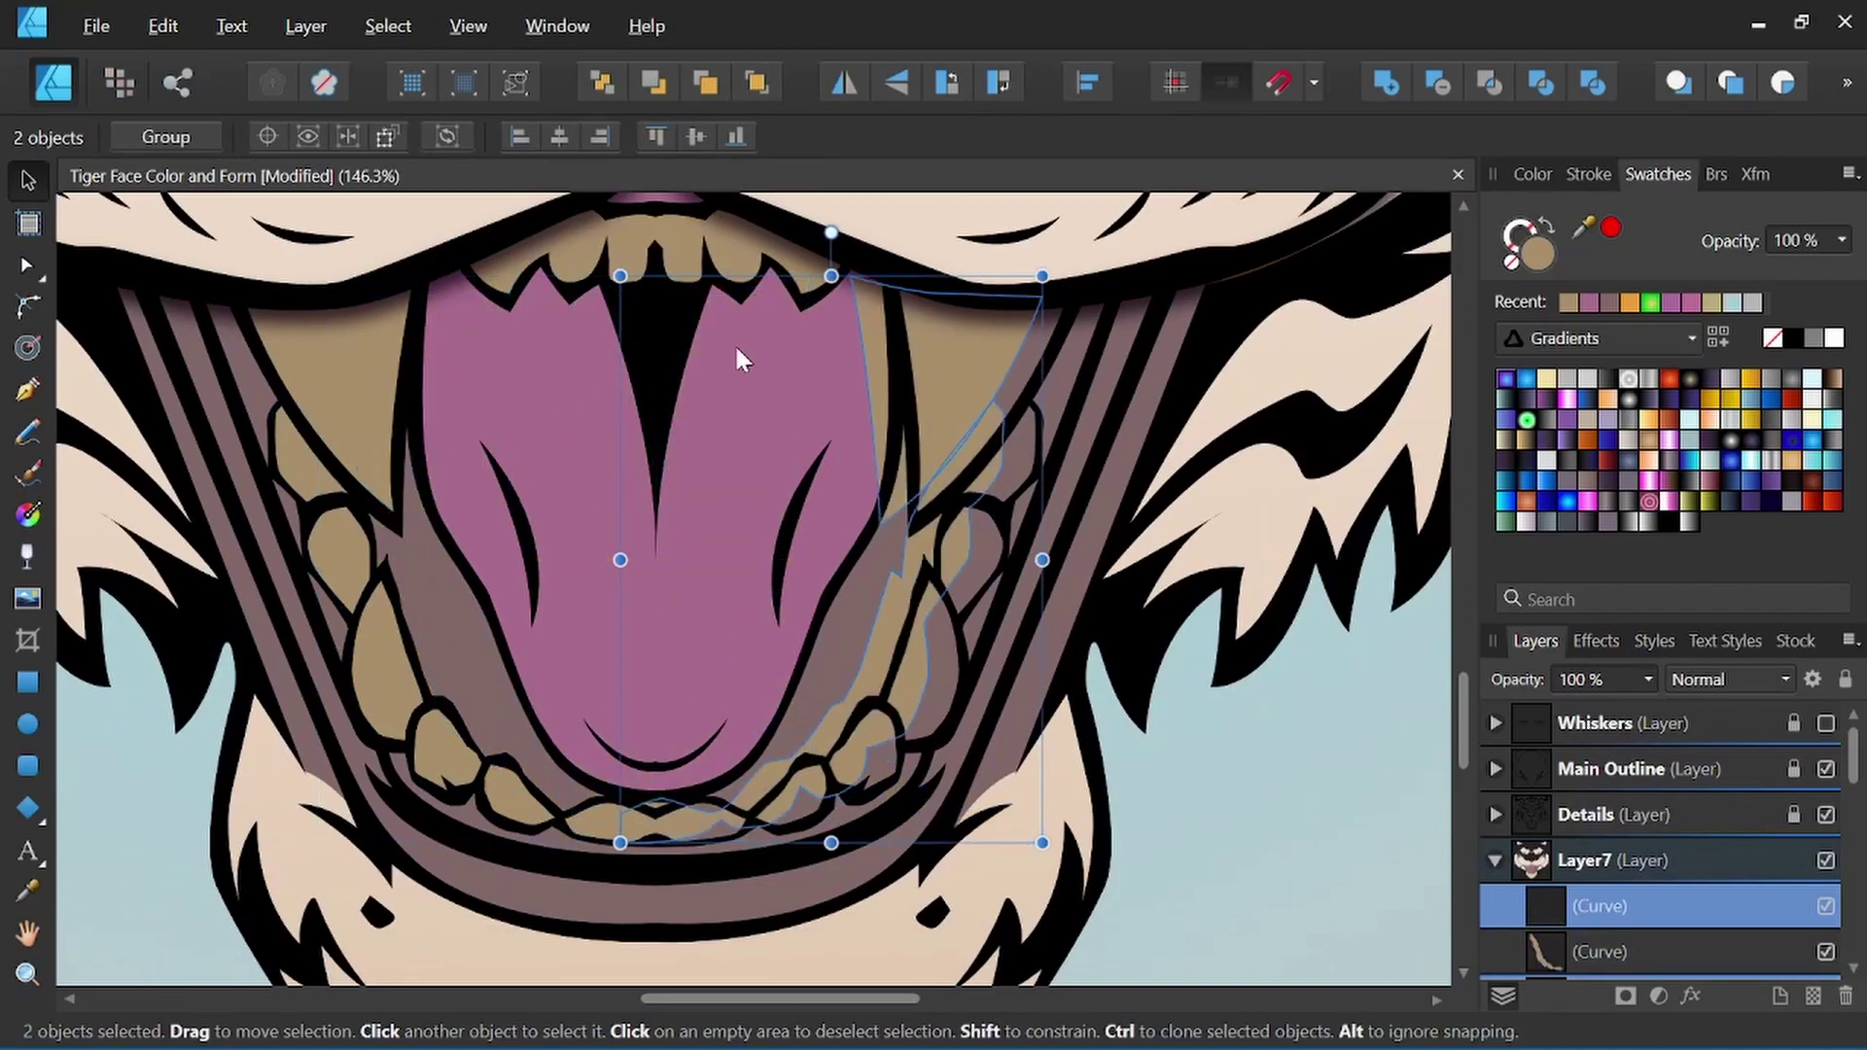
pyautogui.moveTo(974, 383); pyautogui.dragTo(1014, 386)
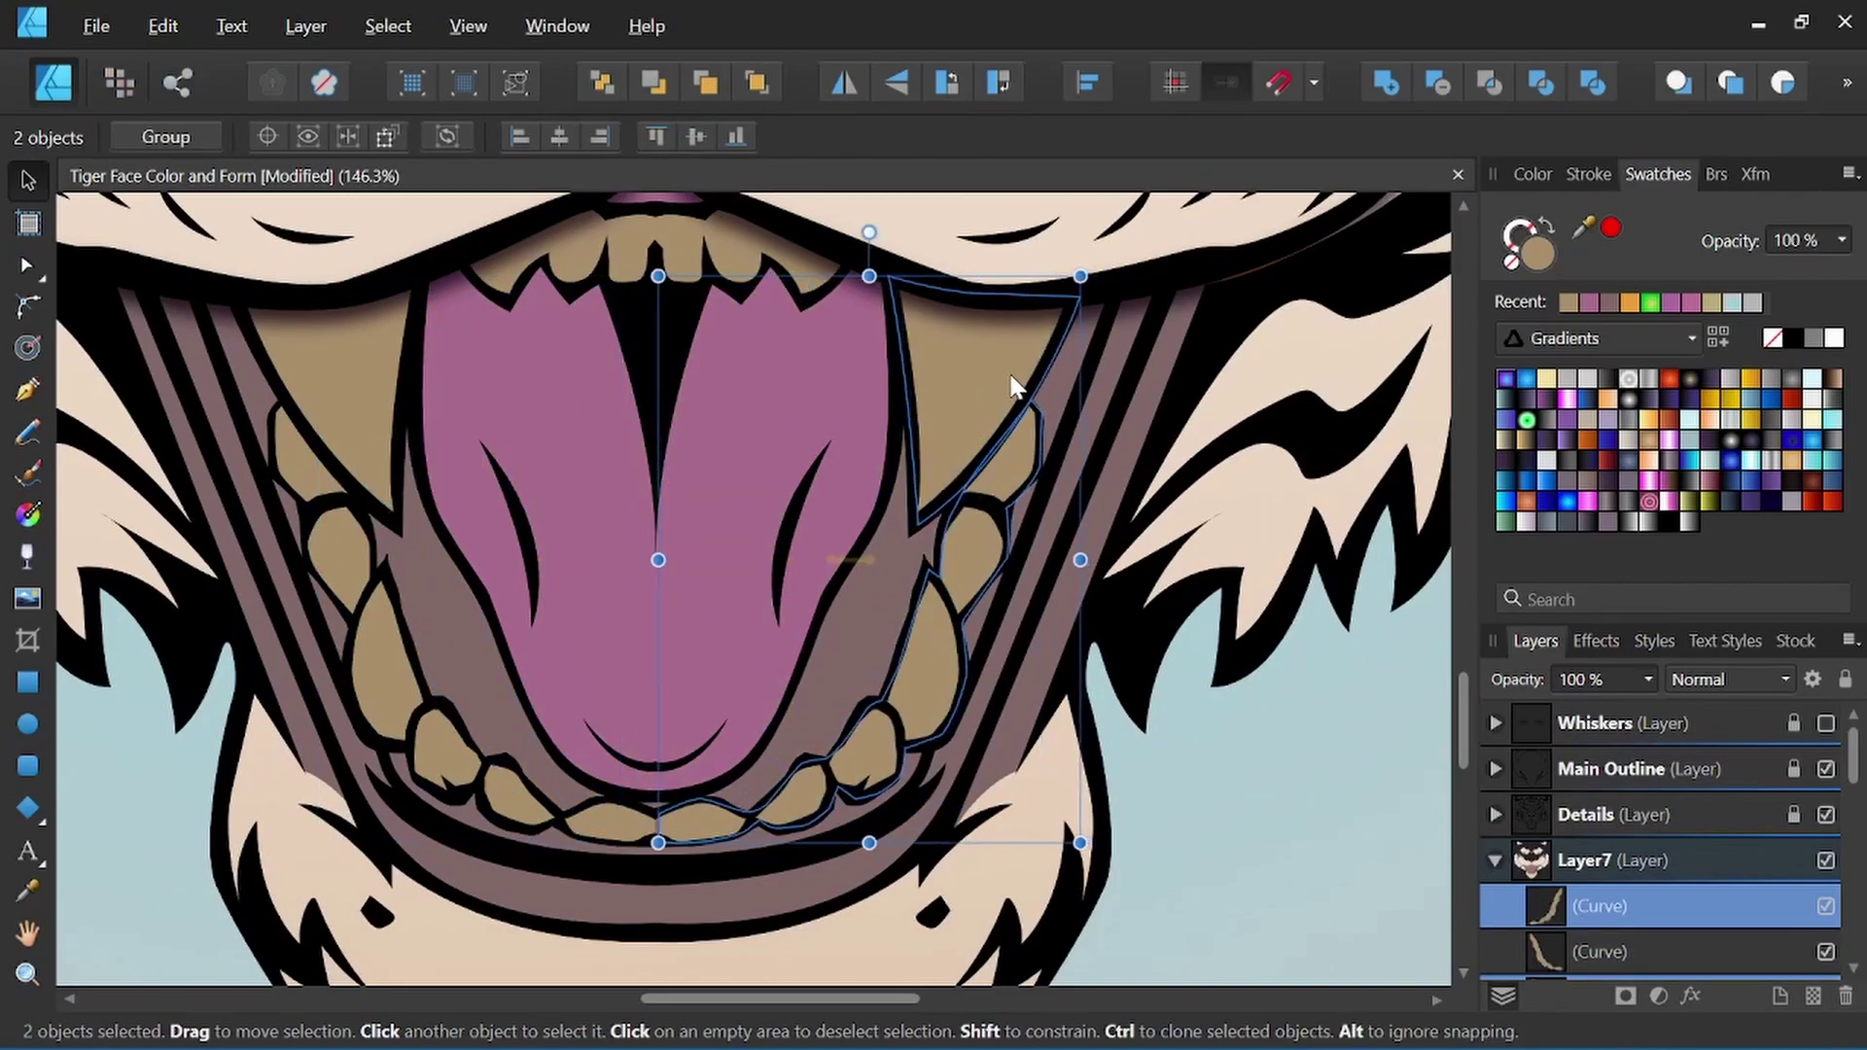
pyautogui.press('space')
pyautogui.scroll(3, 837, 704)
pyautogui.moveTo(837, 704); pyautogui.dragTo(847, 627)
# Nudge the node where the halves meet, then Add both shading halves into one shape.
pyautogui.press('a')
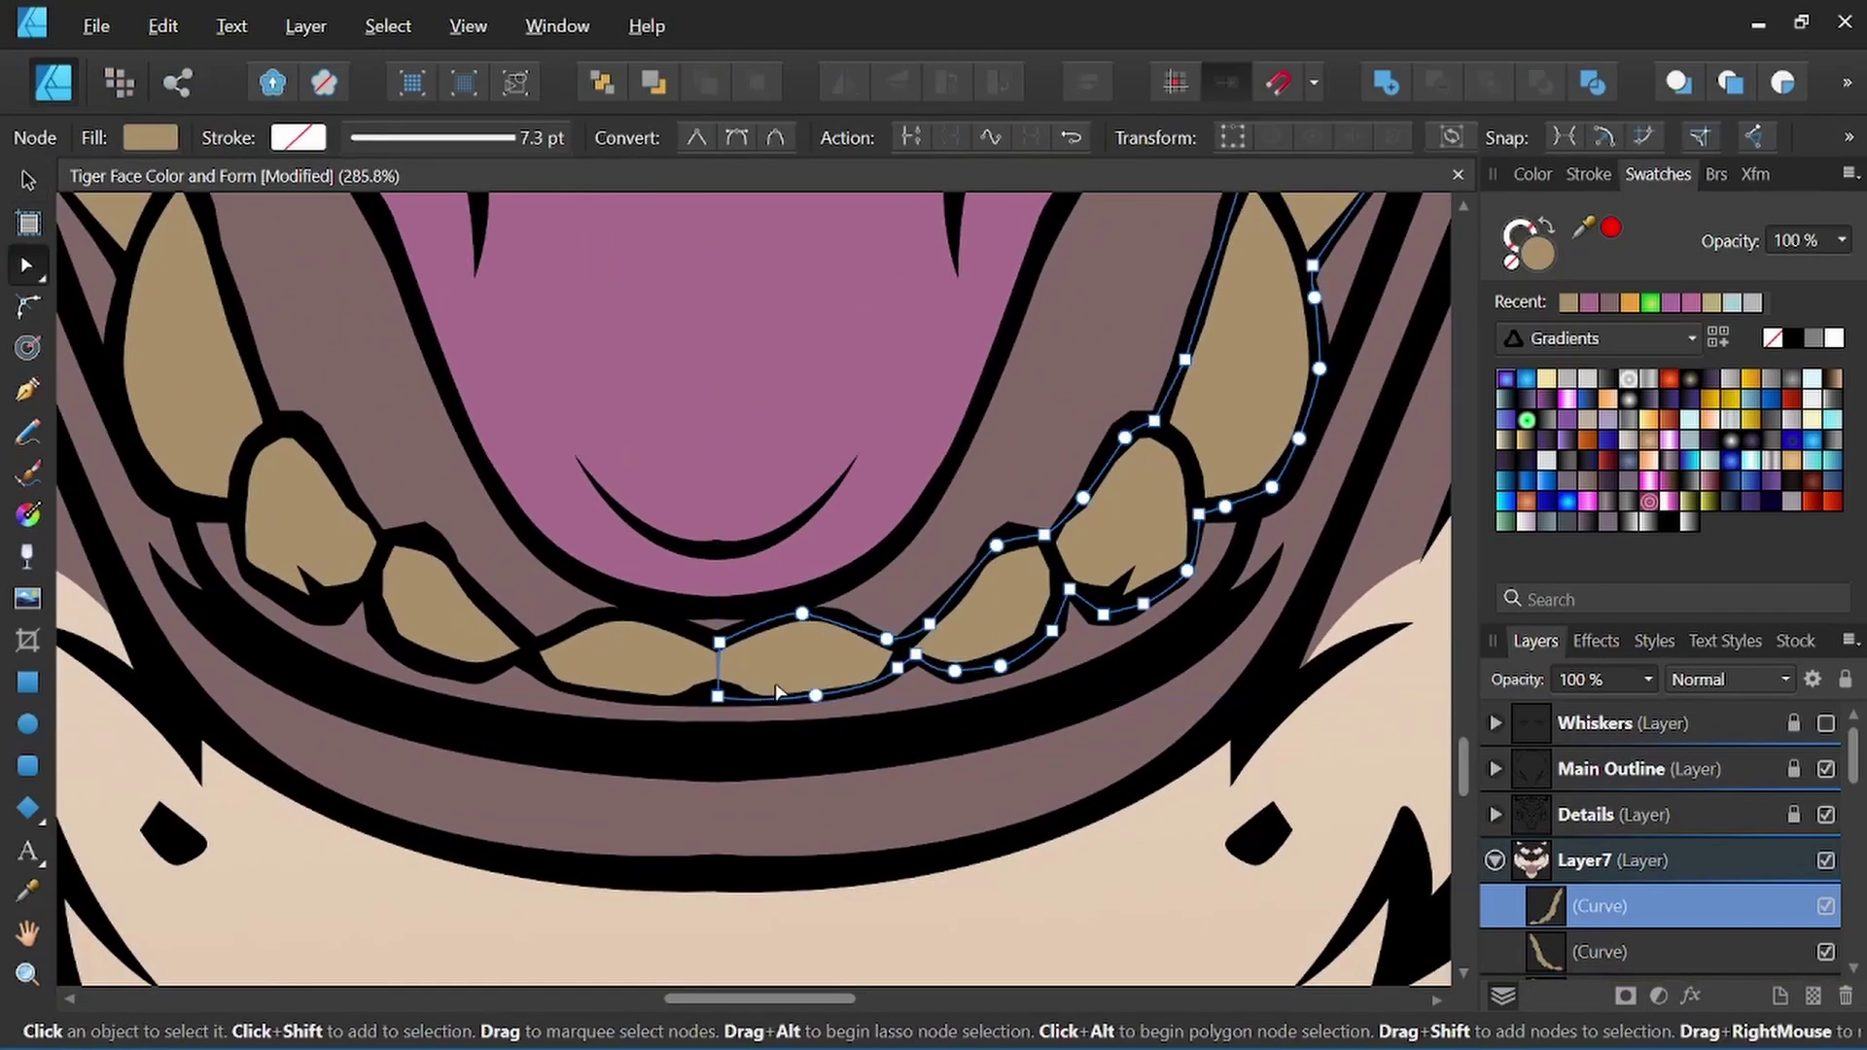
pyautogui.scroll(4, 772, 693)
pyautogui.scroll(3, 730, 656)
pyautogui.moveTo(614, 576); pyautogui.dragTo(598, 550)
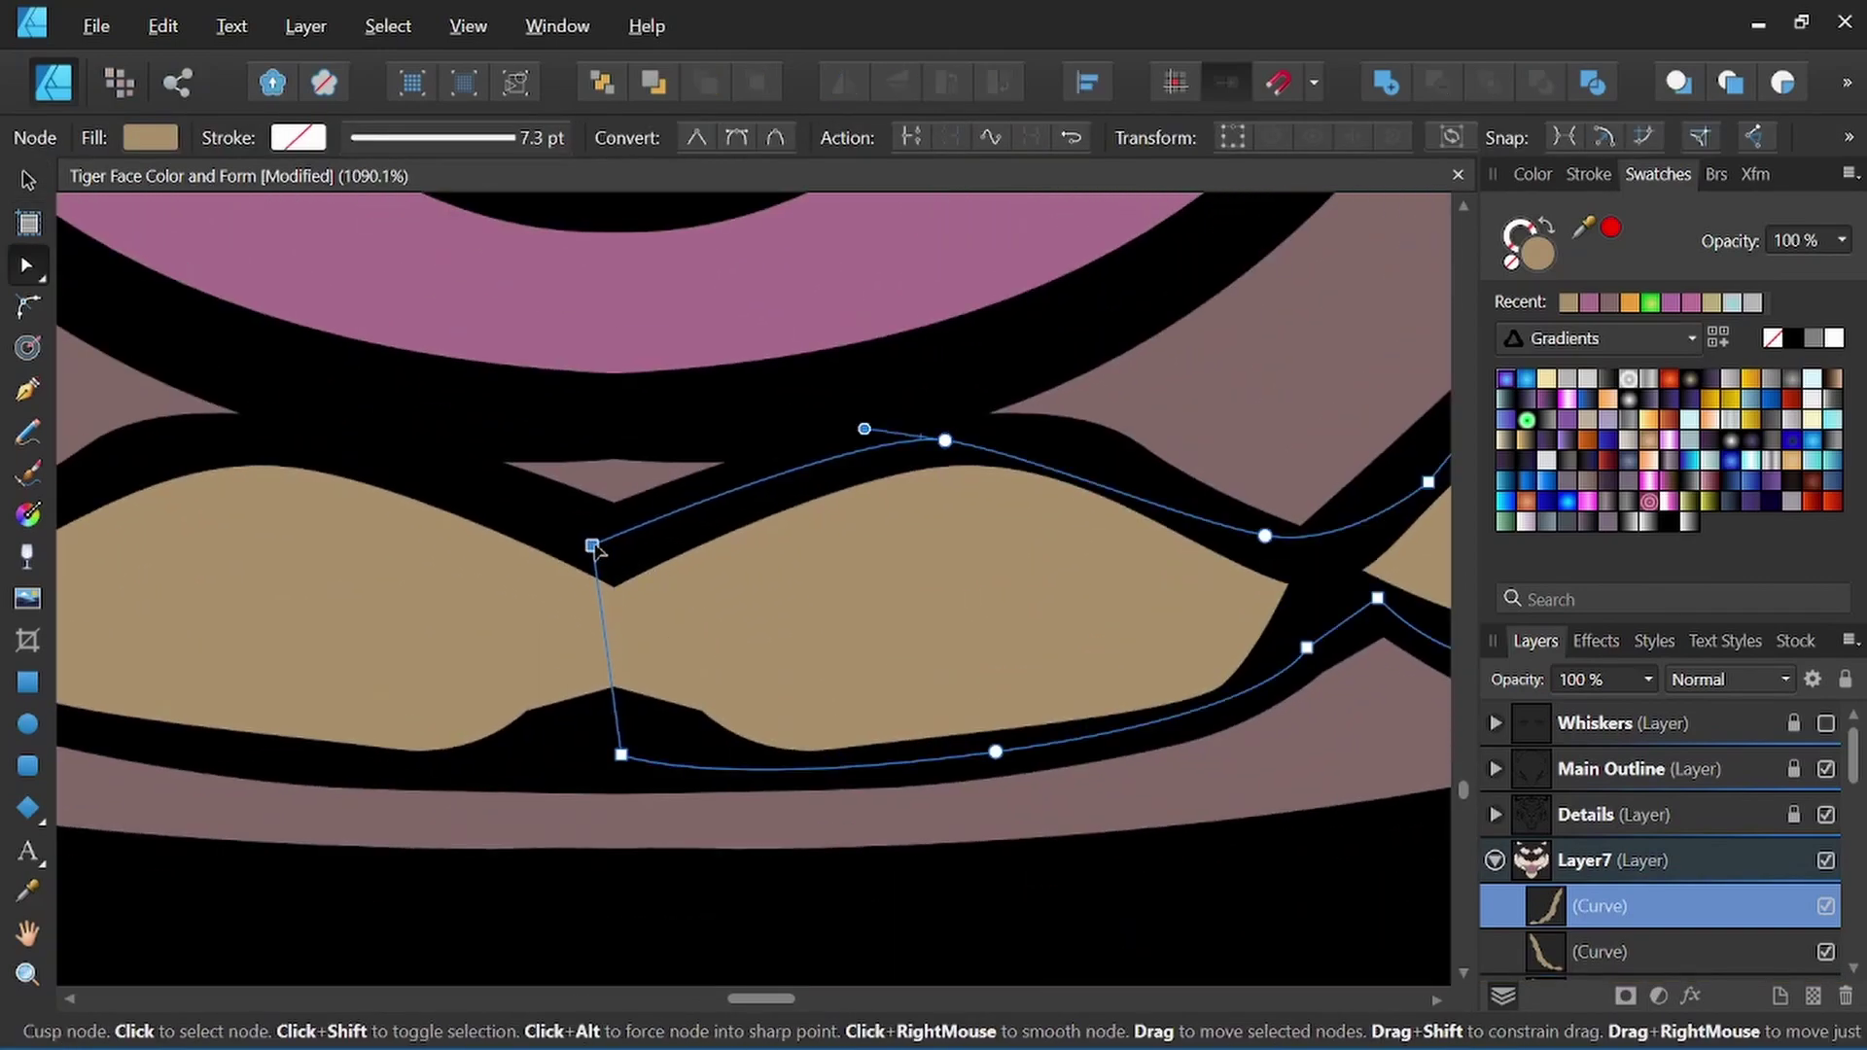
pyautogui.press('v')
pyautogui.keyDown('shift'); pyautogui.click(438, 626); pyautogui.keyUp('shift')
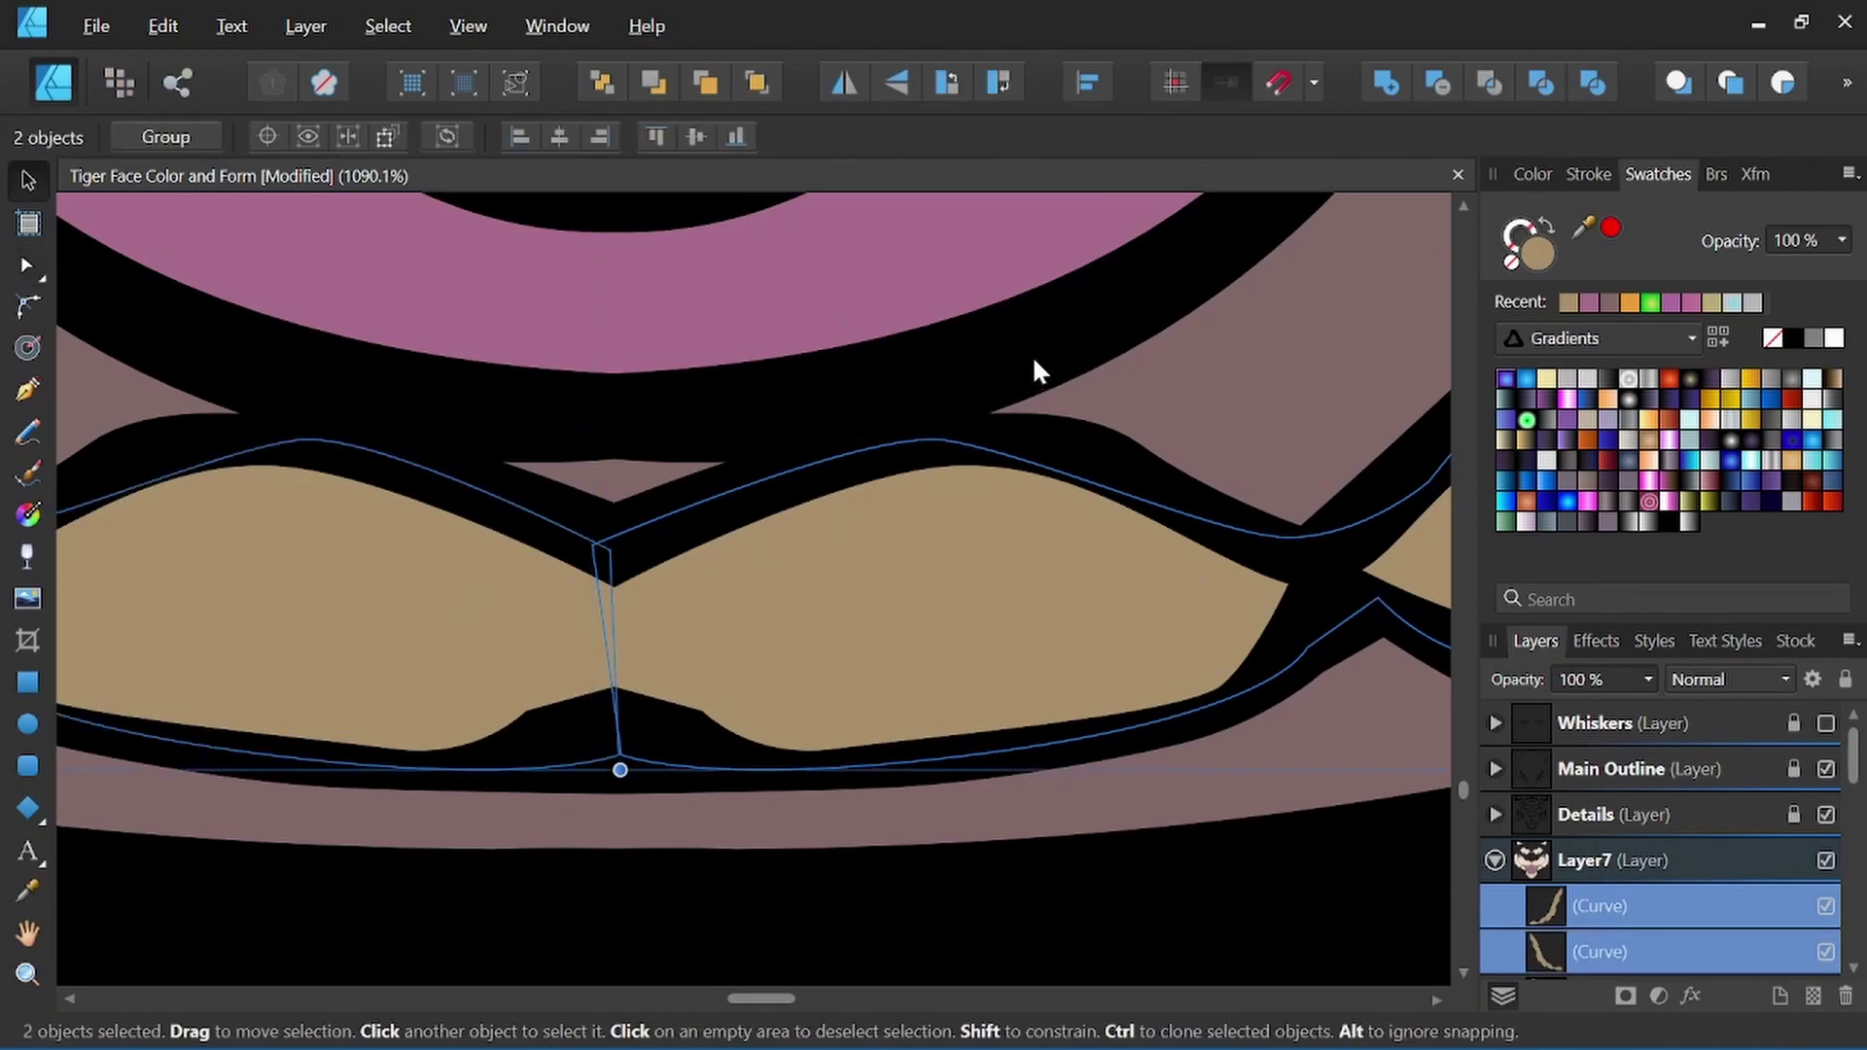
pyautogui.click(1386, 84)
pyautogui.scroll(-4, 890, 423)
pyautogui.scroll(-3, 890, 423)
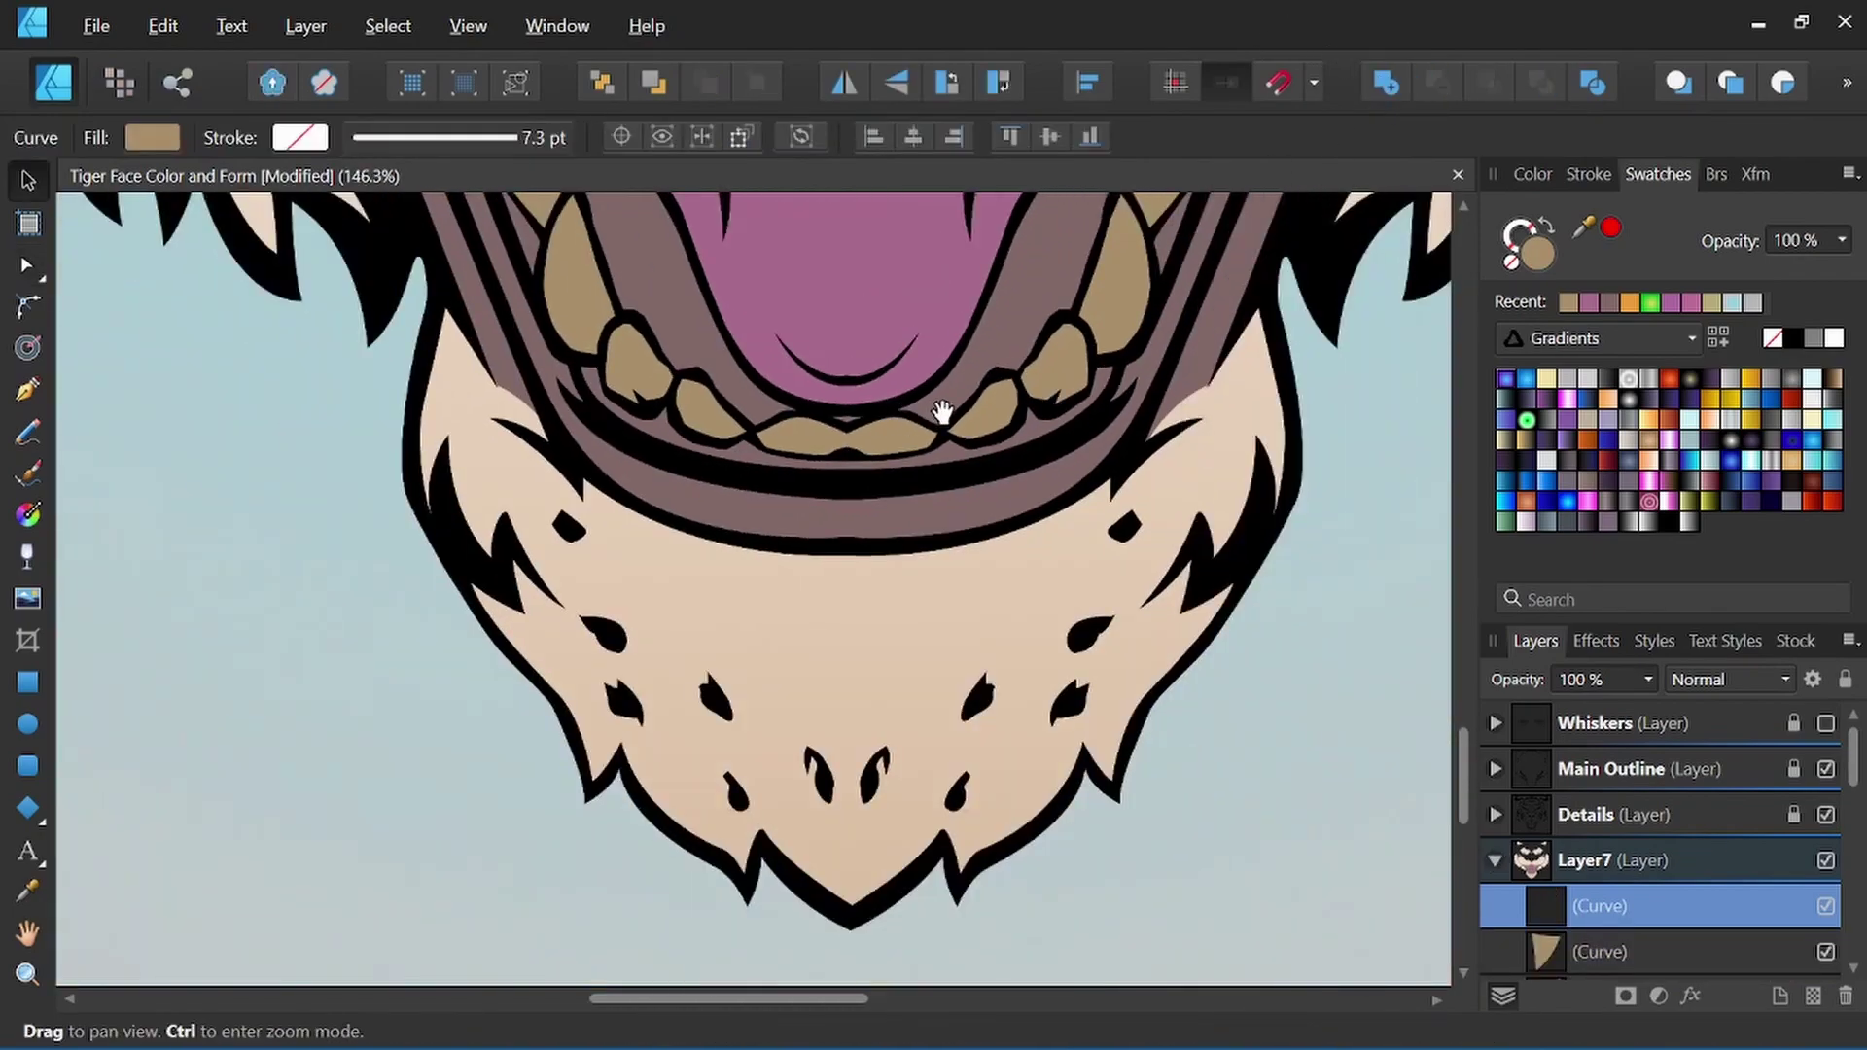
pyautogui.scroll(-3, 897, 583)
pyautogui.scroll(-3, 905, 669)
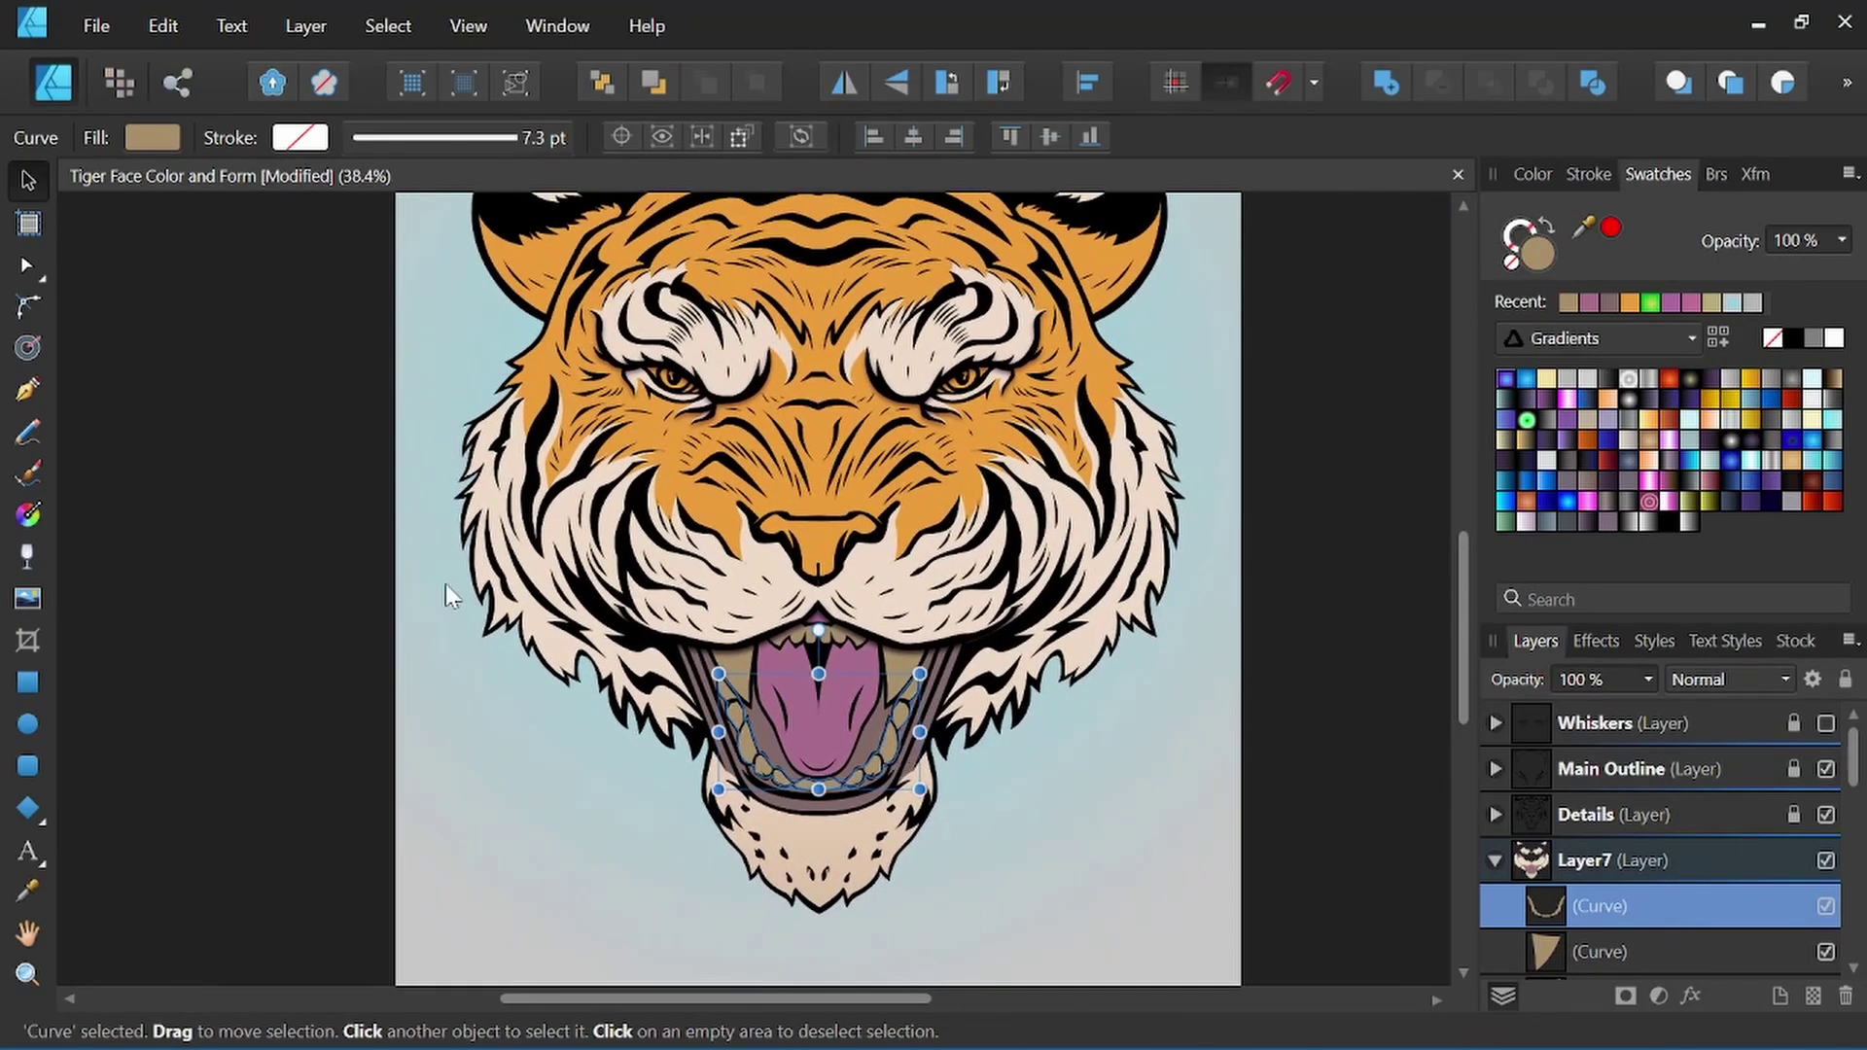
pyautogui.scroll(-3, 1660, 898)
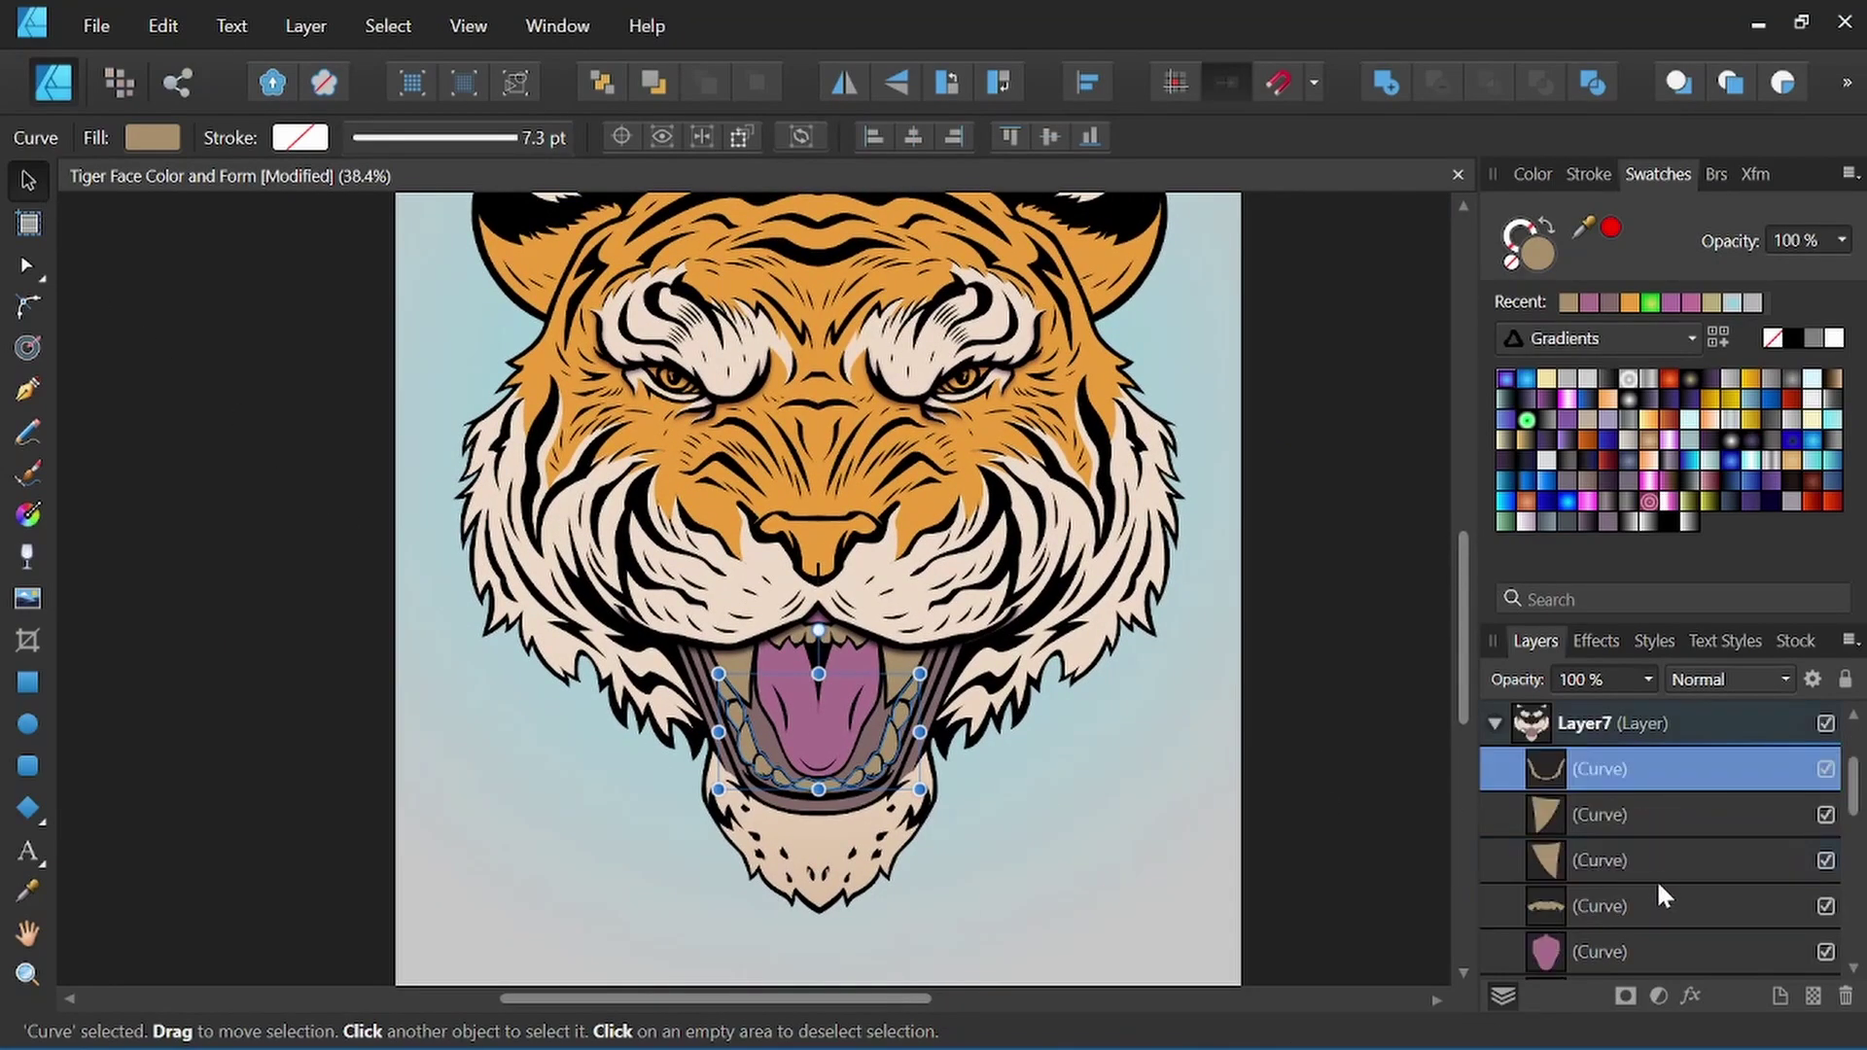
pyautogui.scroll(-3, 1664, 890)
# Recolor the mouth interior's fill to a darker mauve-purple on the colour wheel.
pyautogui.click(1659, 726)
pyautogui.scroll(3, 1290, 489)
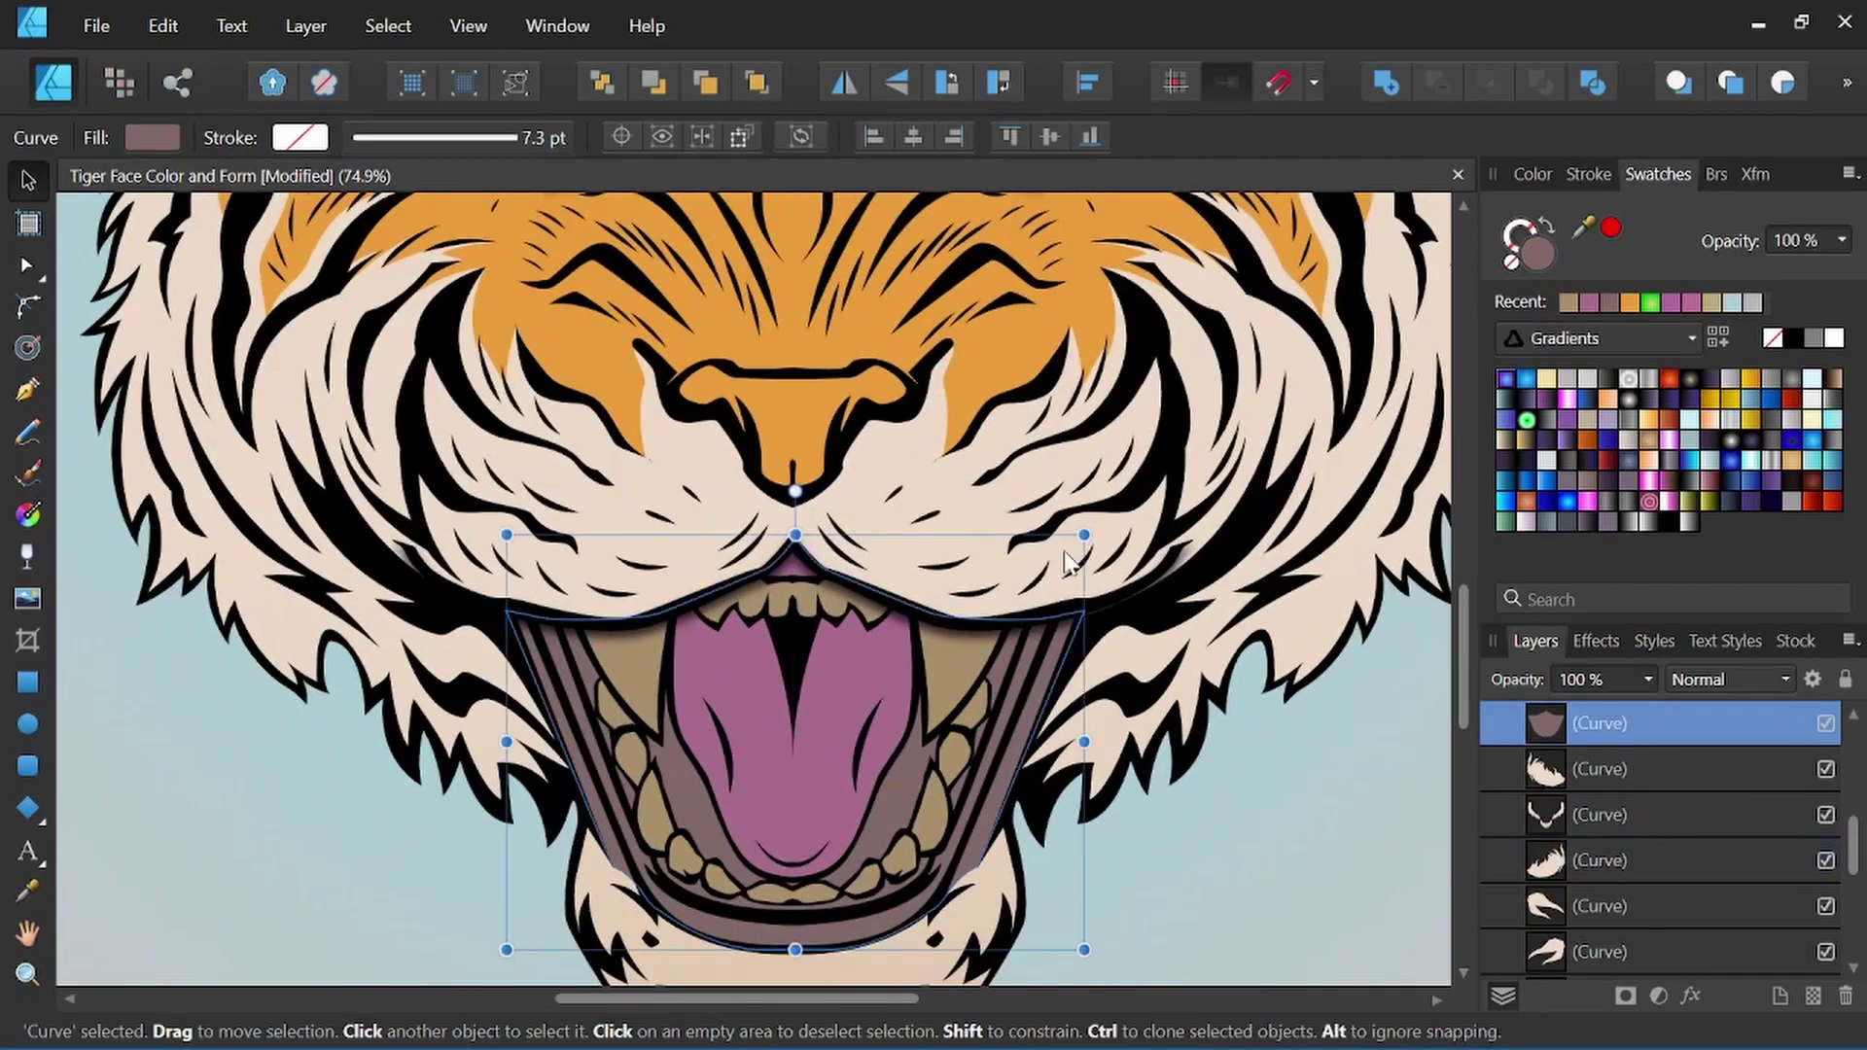
pyautogui.click(1534, 177)
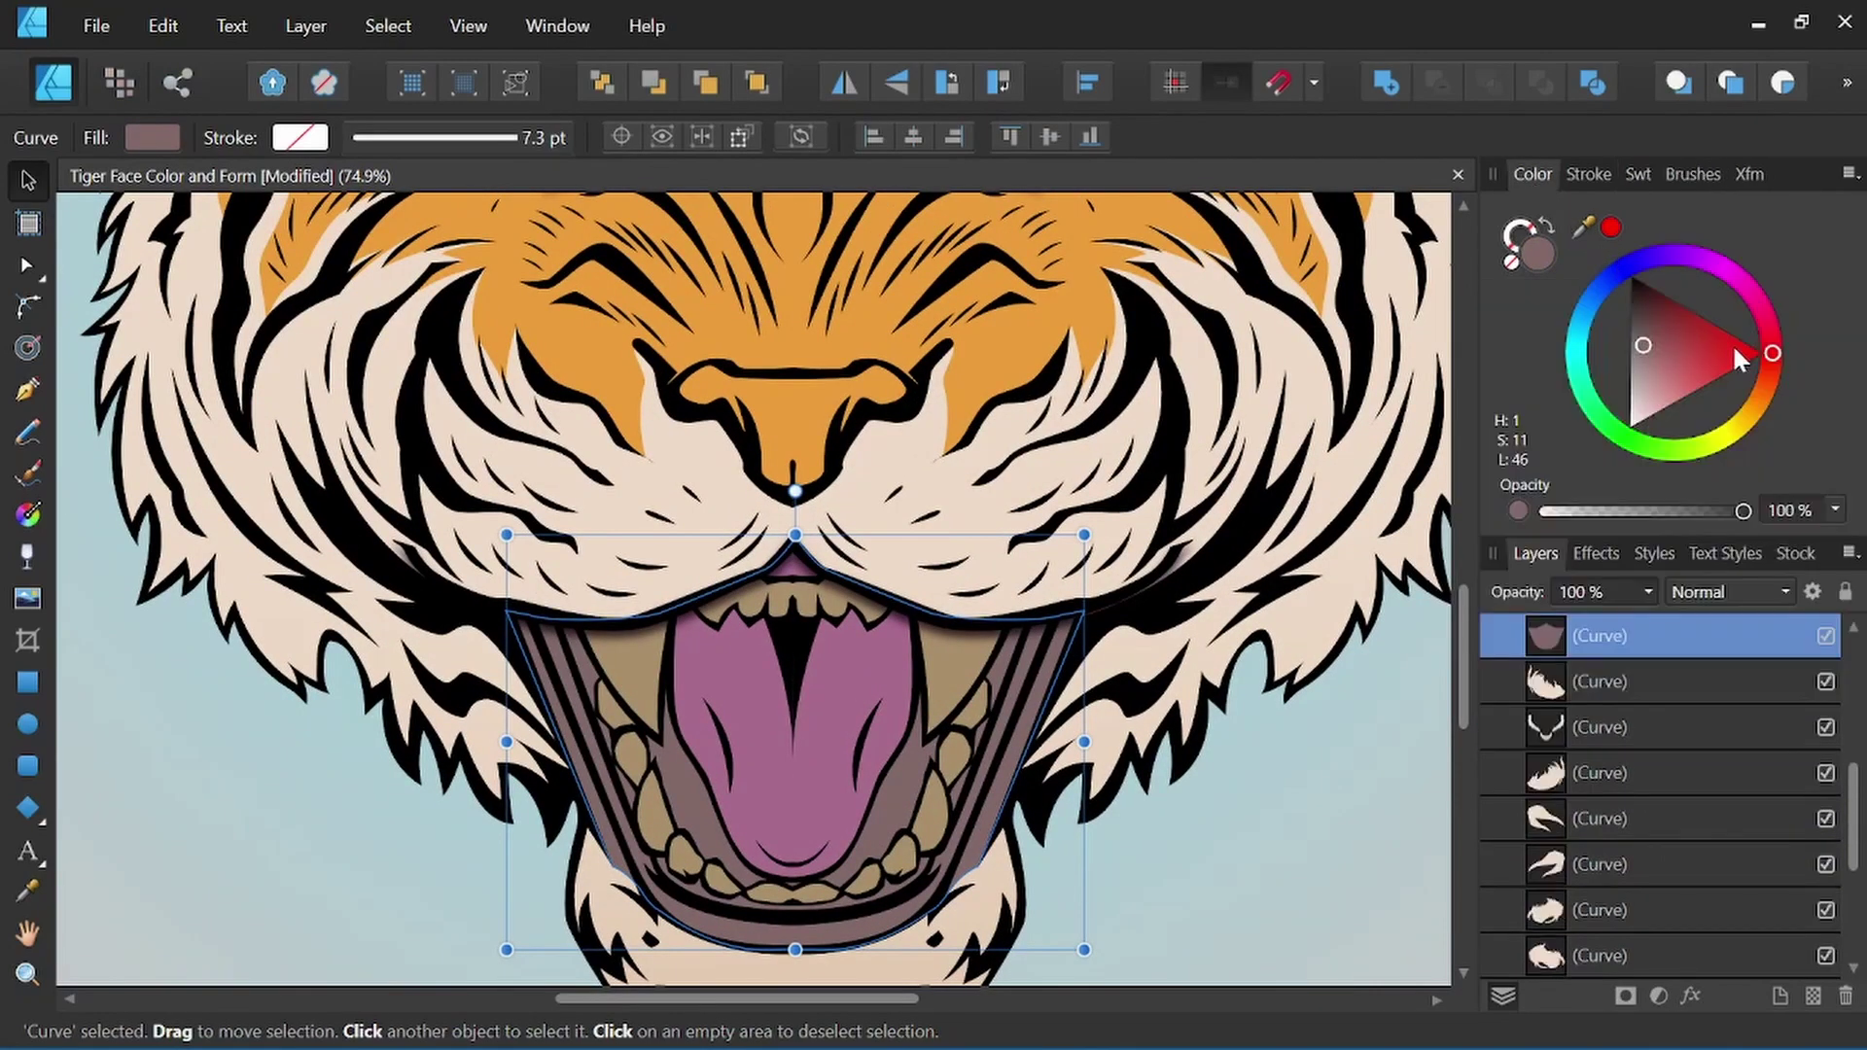
pyautogui.moveTo(1771, 352); pyautogui.dragTo(1763, 307)
pyautogui.moveTo(1643, 355); pyautogui.dragTo(1644, 337)
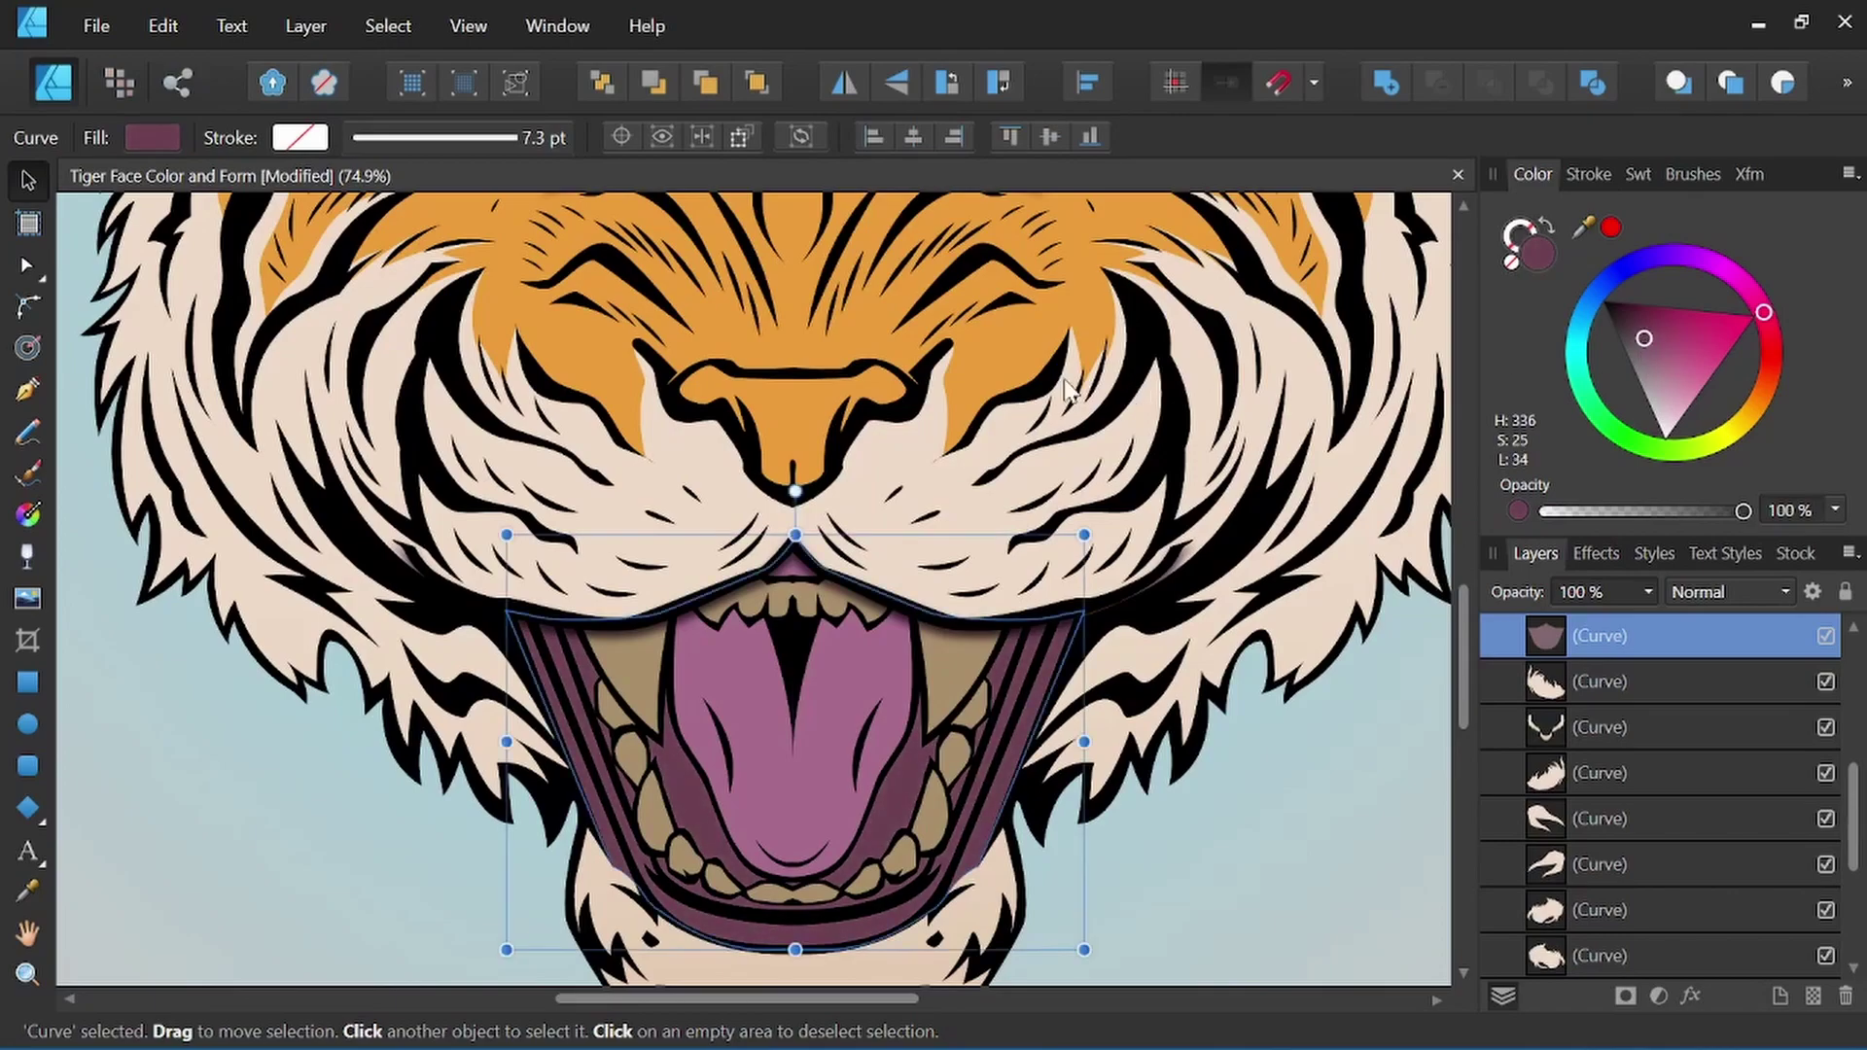
# Draw the left half of the nose as a closed curve and fill it pink.
pyautogui.click(27, 390)
pyautogui.scroll(3, 759, 437)
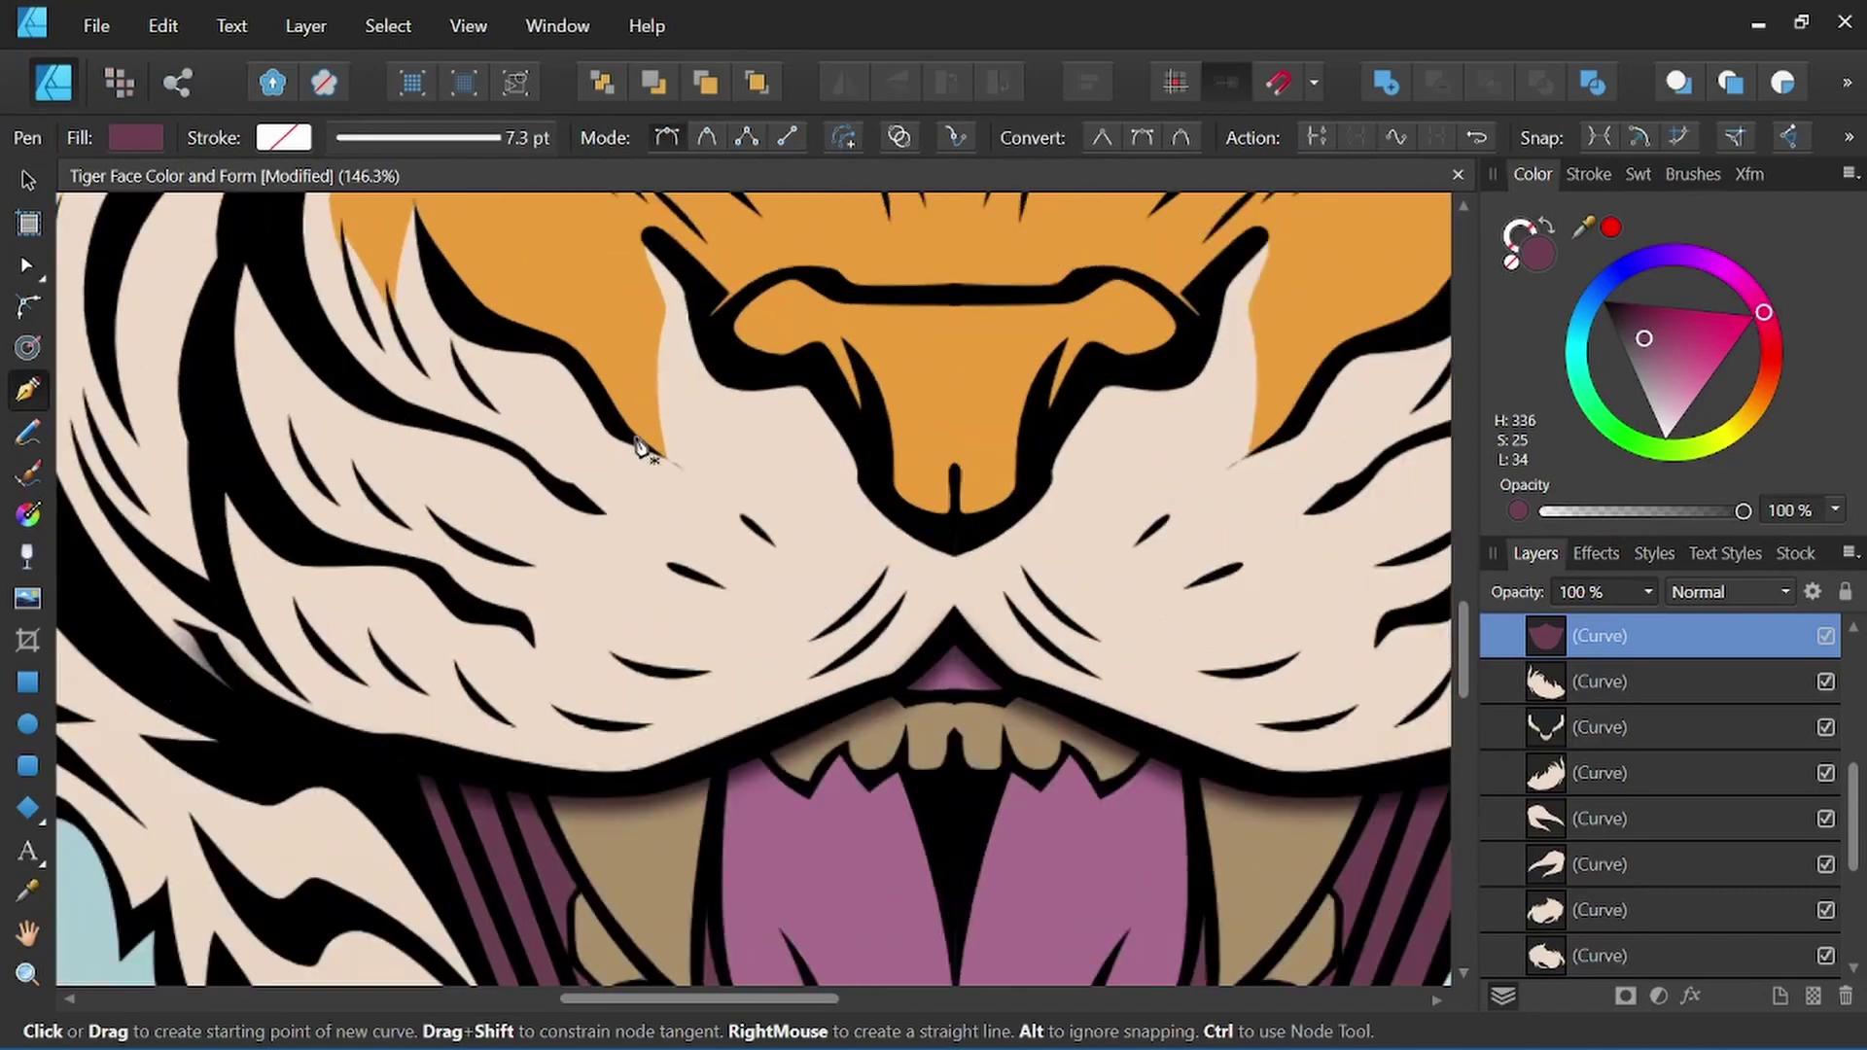
pyautogui.scroll(3, 759, 584)
pyautogui.scroll(2, 760, 588)
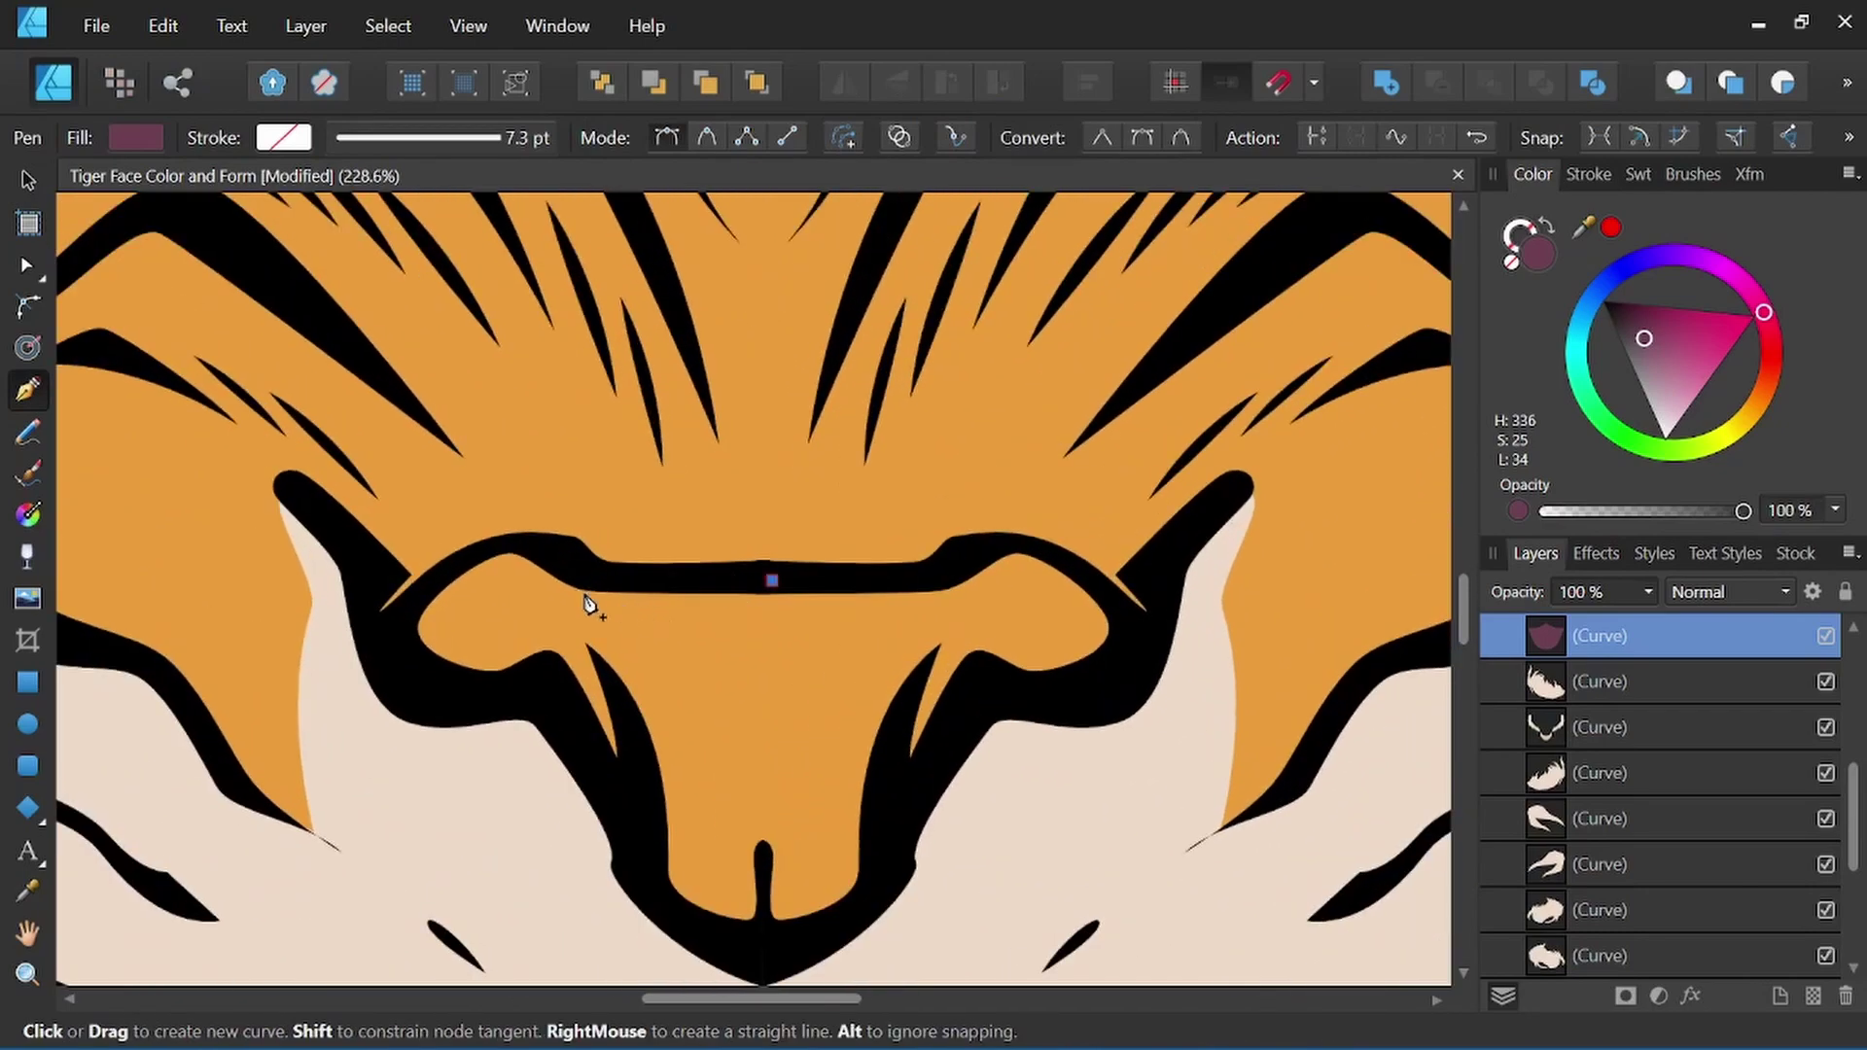
pyautogui.moveTo(773, 582); pyautogui.dragTo(574, 578)
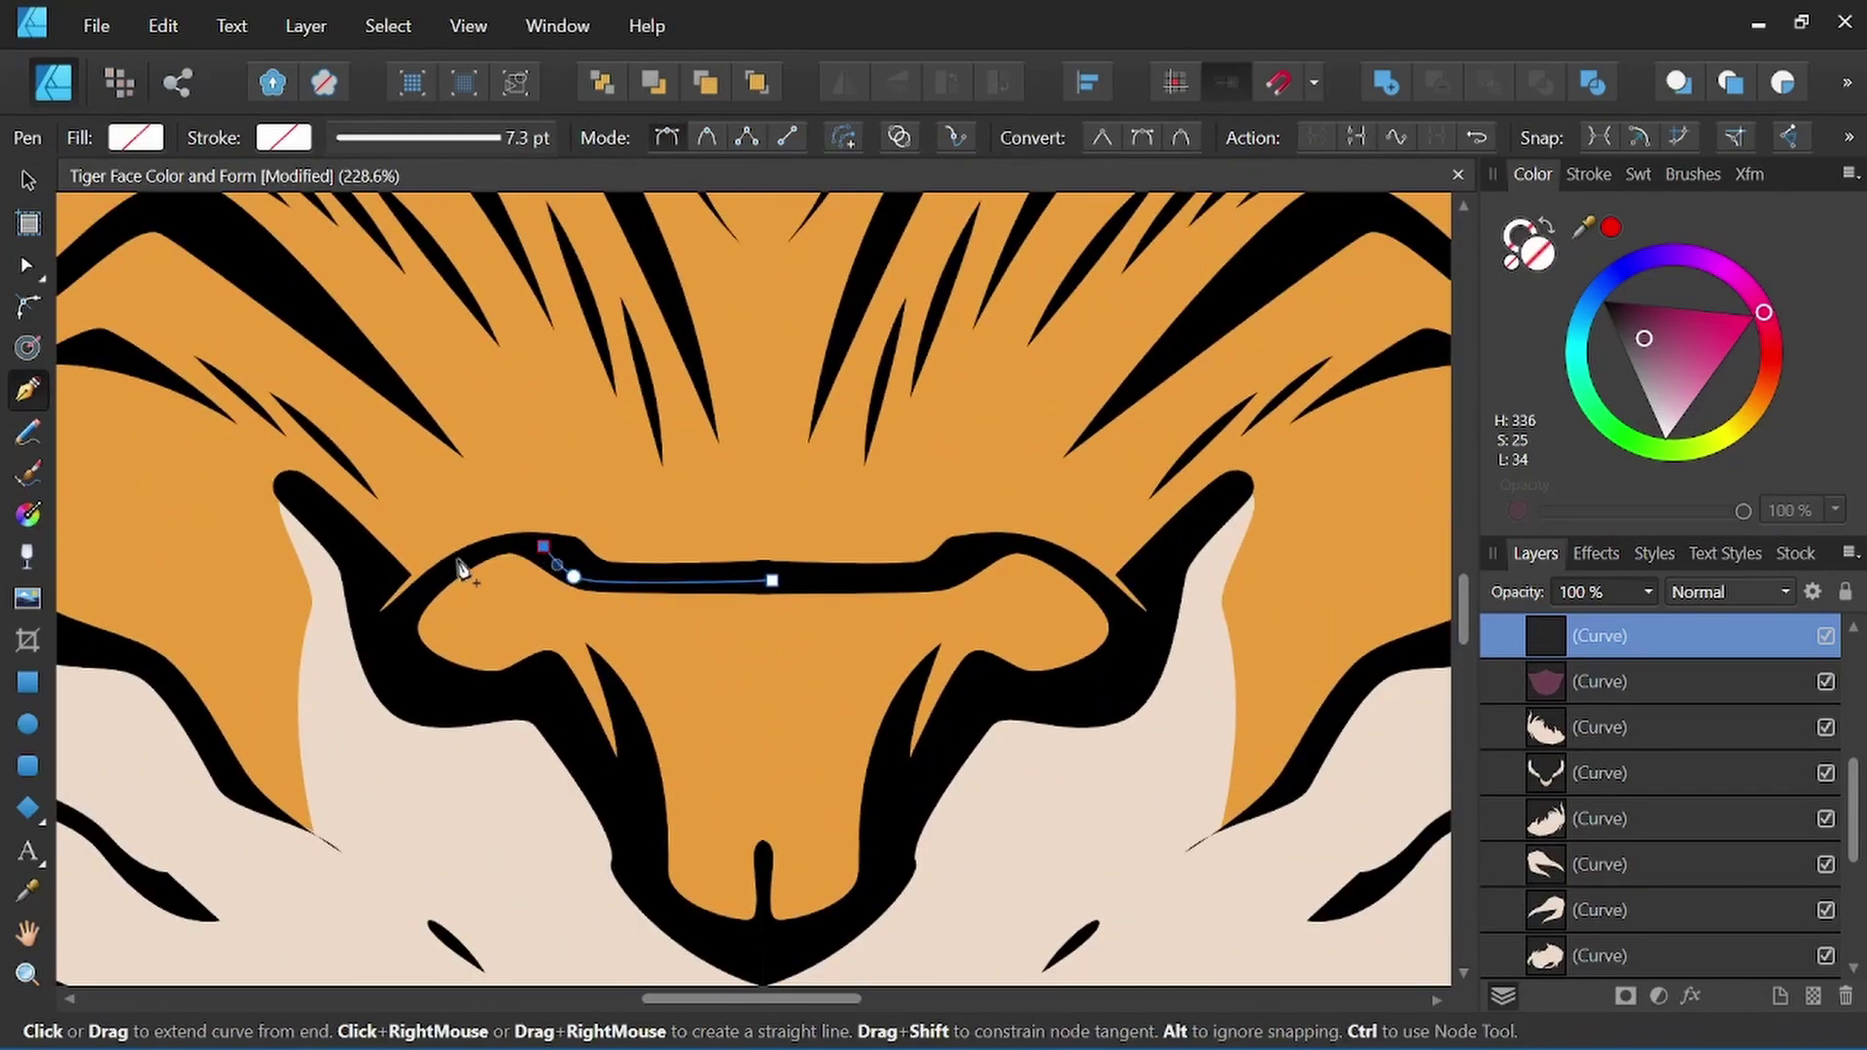
pyautogui.moveTo(406, 664); pyautogui.dragTo(409, 796)
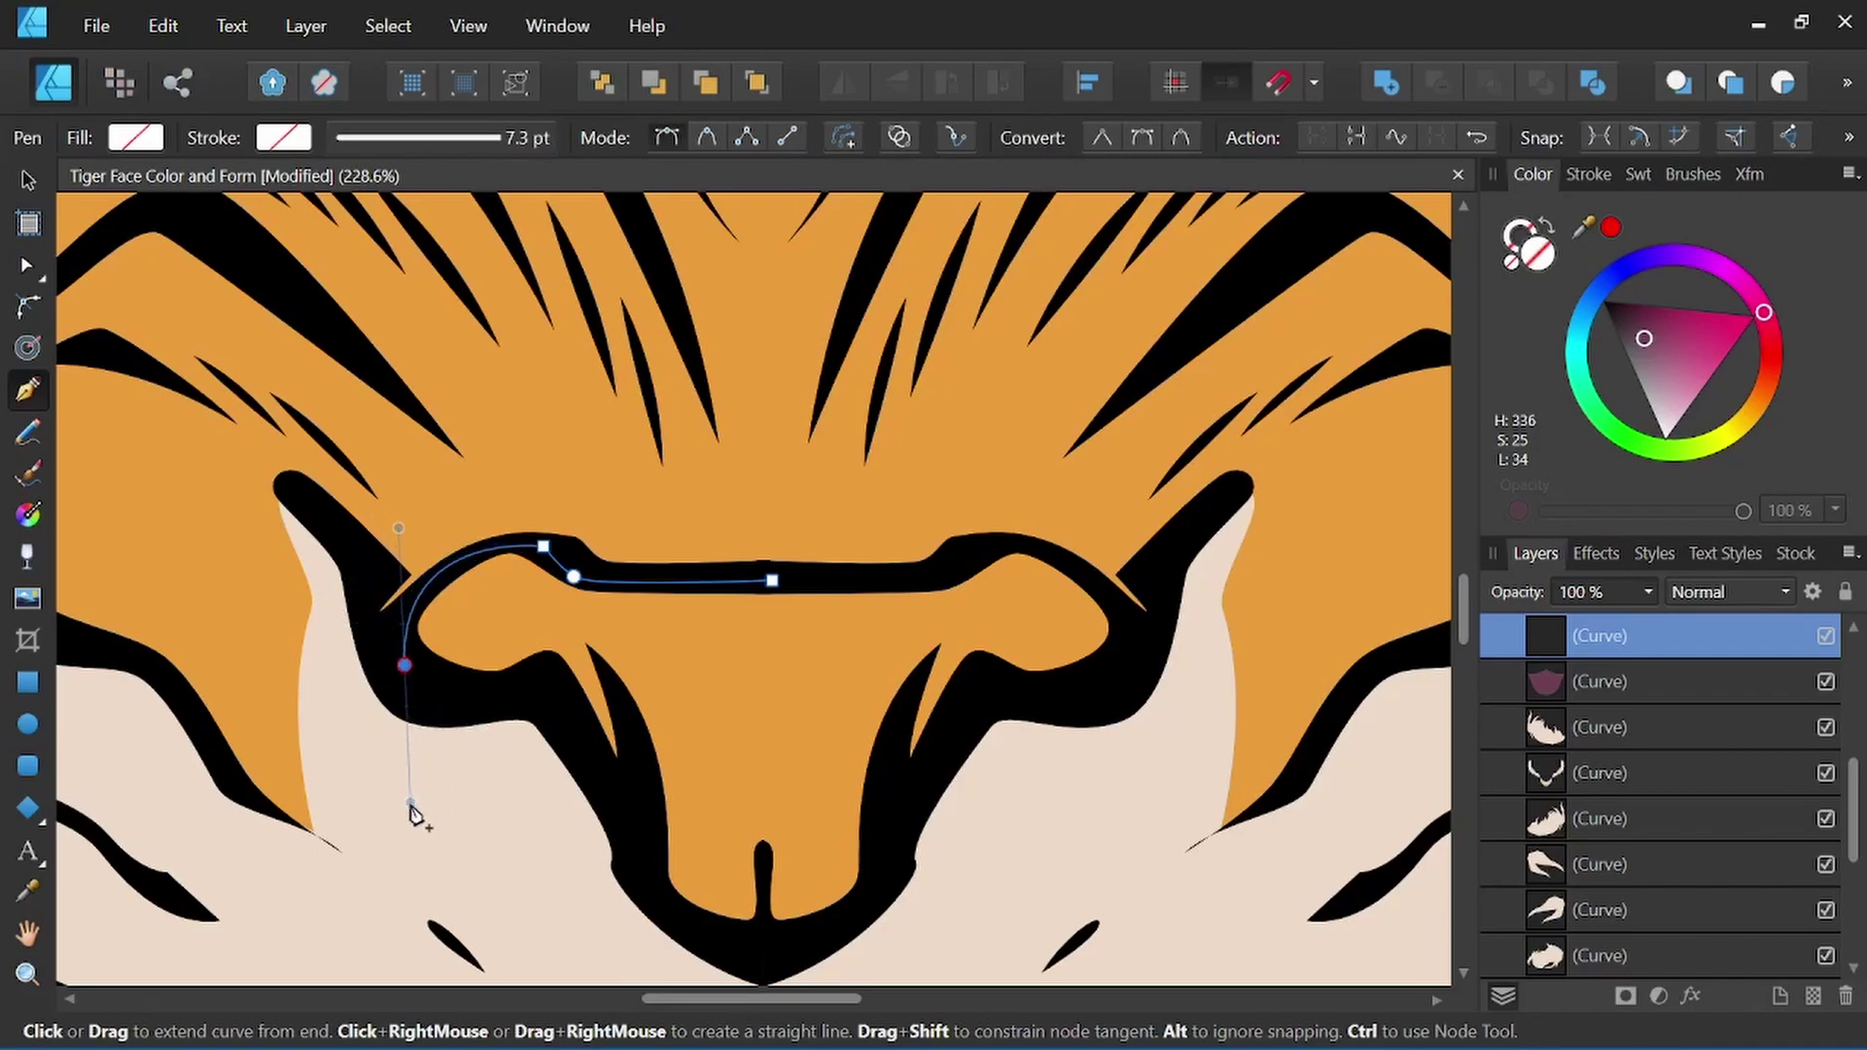
pyautogui.click(406, 666)
pyautogui.moveTo(537, 703); pyautogui.dragTo(566, 712)
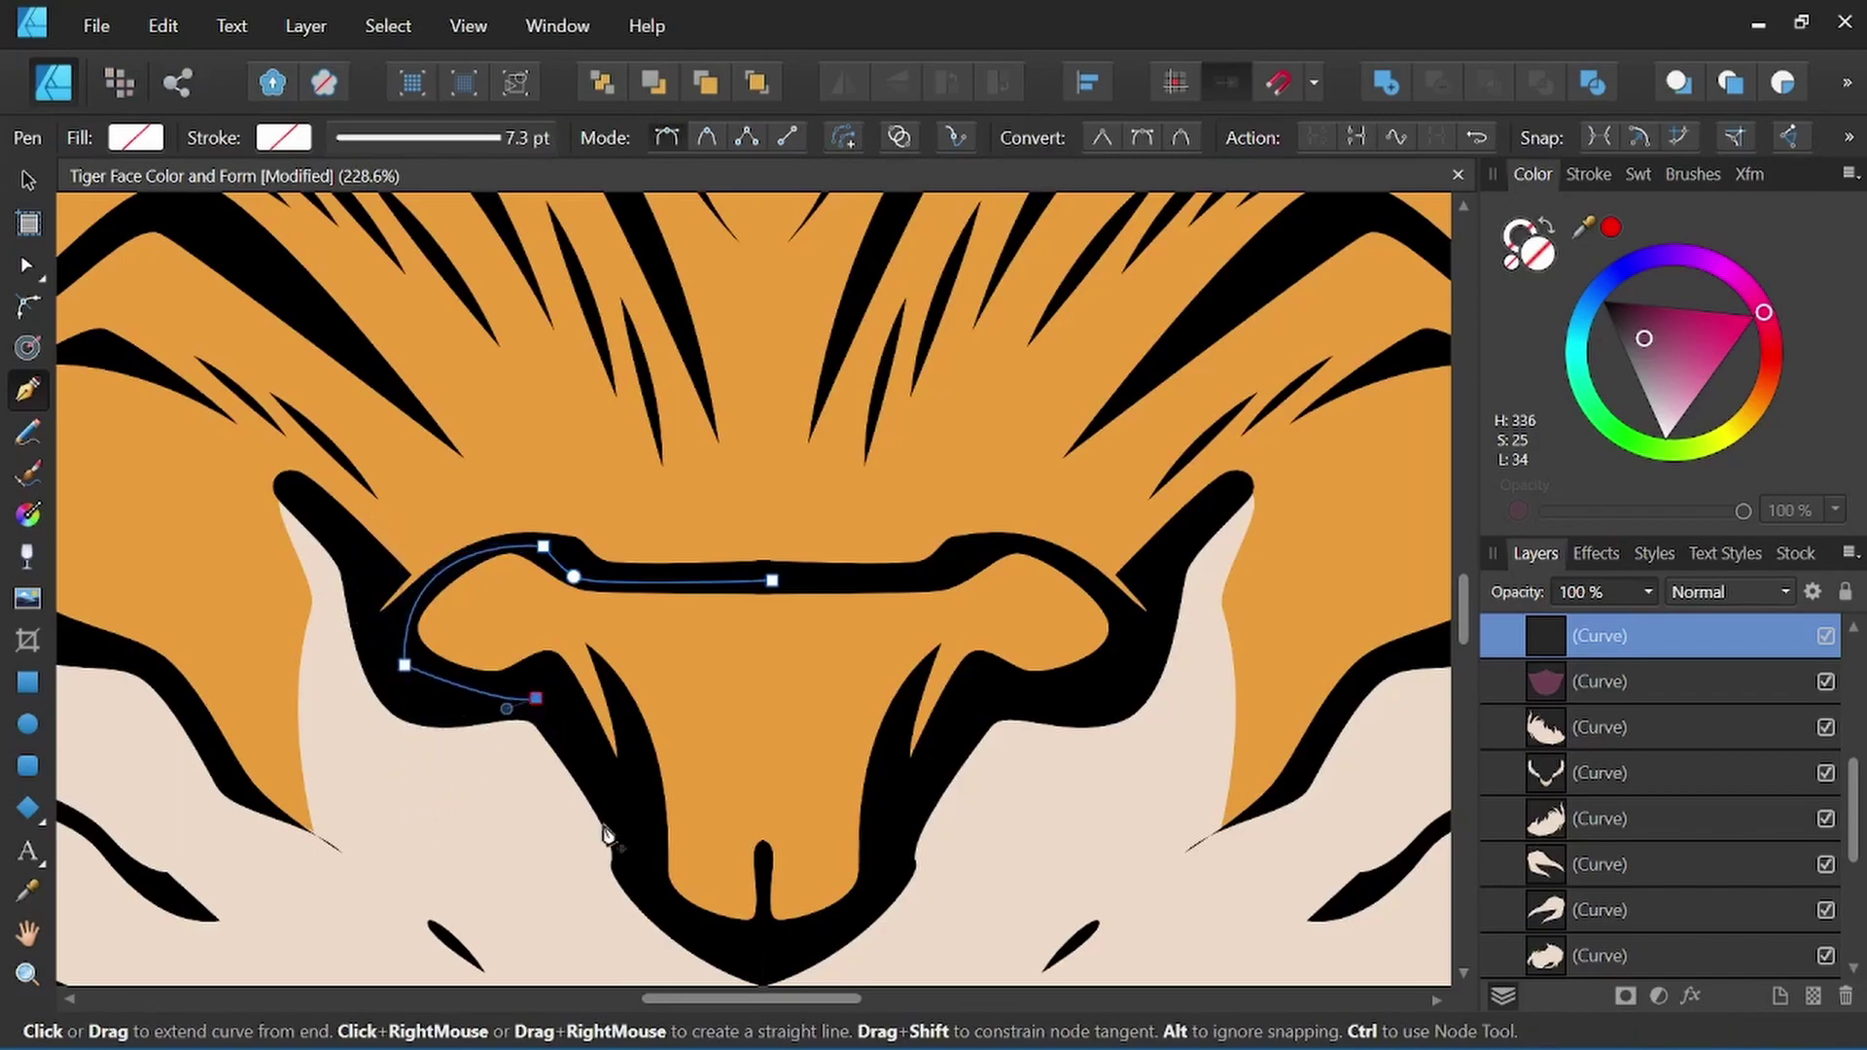
pyautogui.click(638, 853)
pyautogui.moveTo(768, 952); pyautogui.dragTo(727, 942)
pyautogui.click(772, 584)
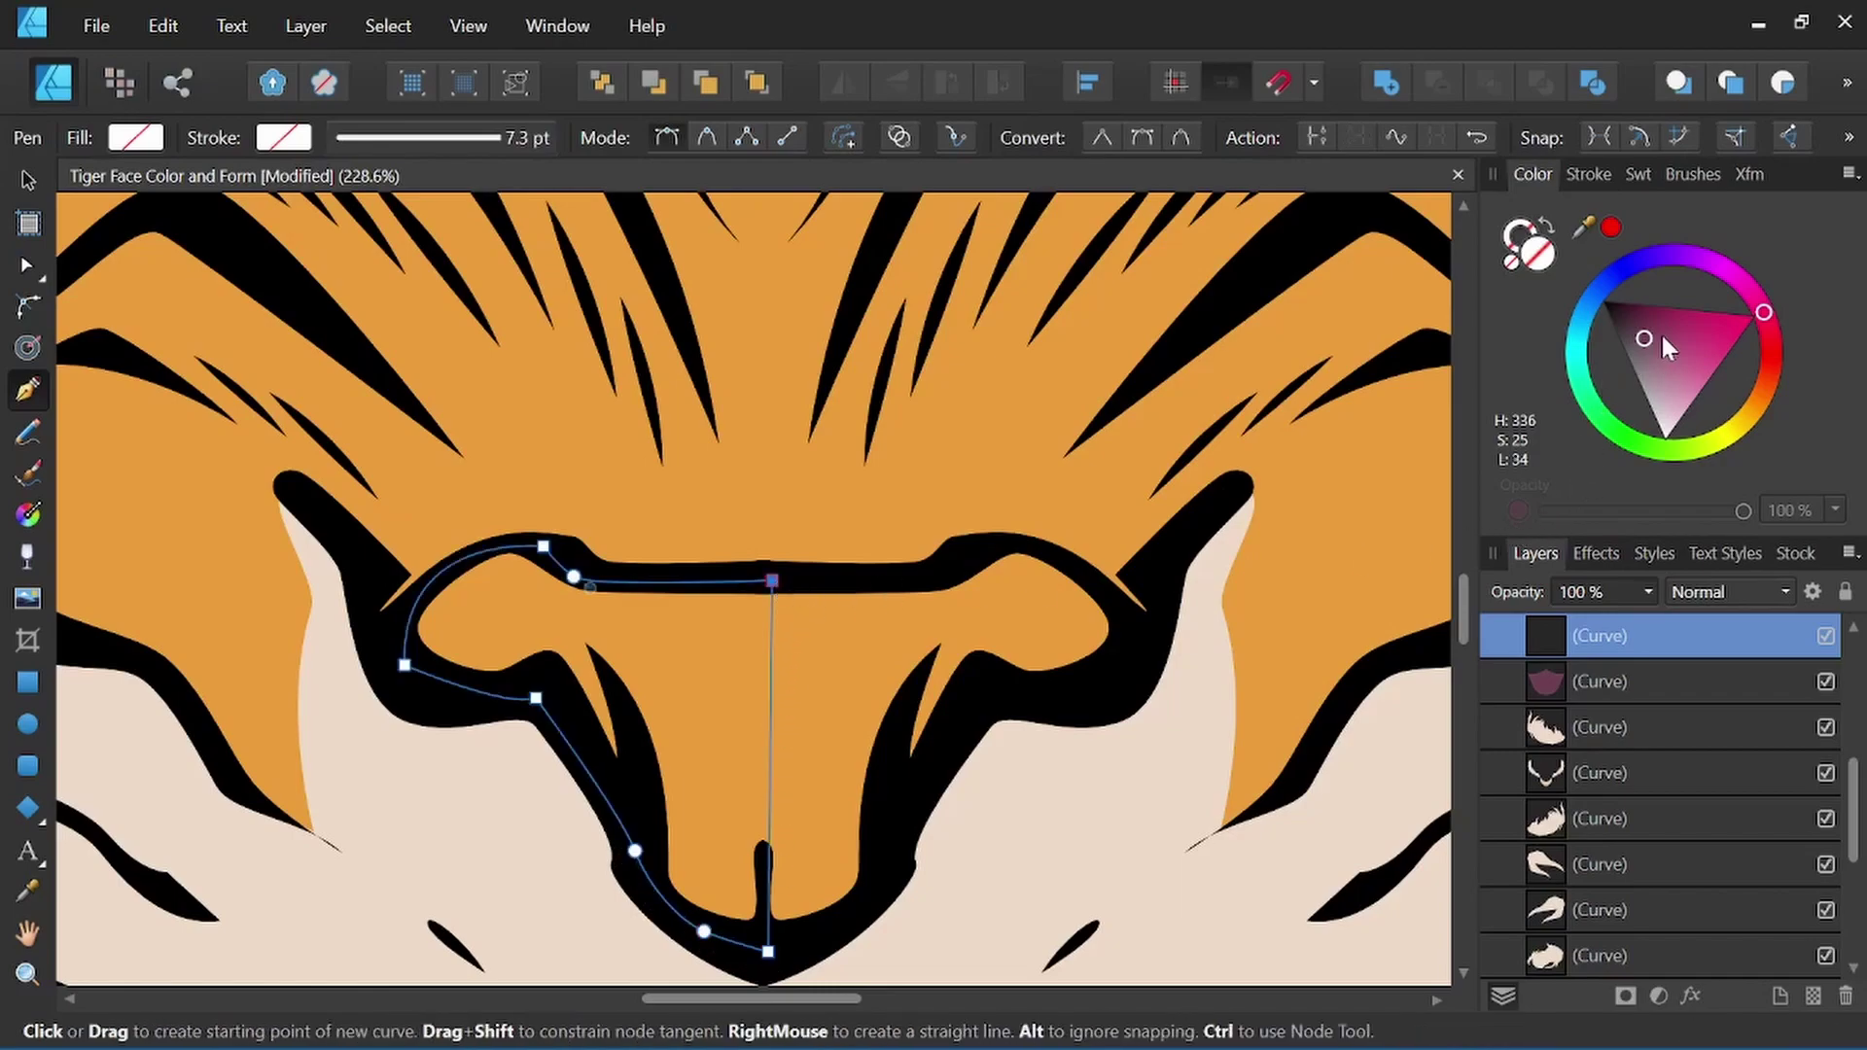
pyautogui.click(1765, 310)
pyautogui.click(1642, 351)
pyautogui.moveTo(1641, 351); pyautogui.dragTo(1671, 372)
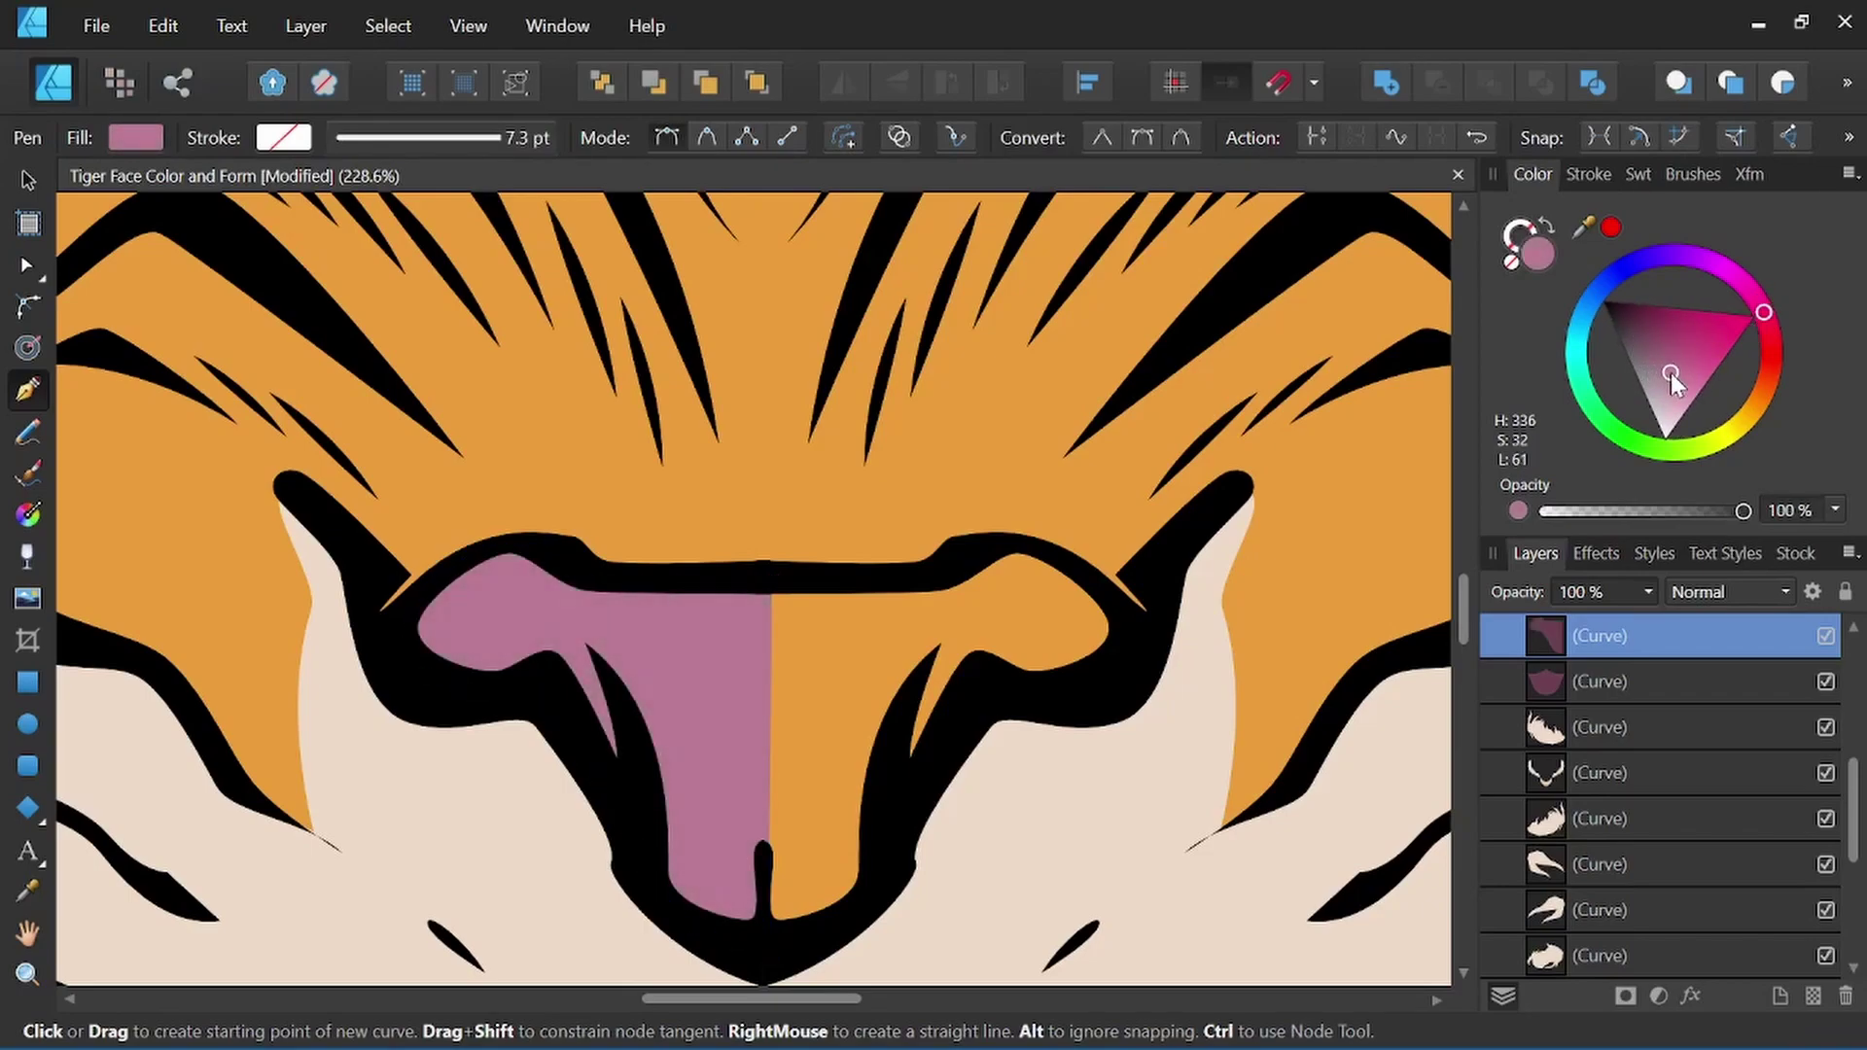
# Duplicate the nose half, flip it to the right side and Add both into one nose shape.
pyautogui.press('v')
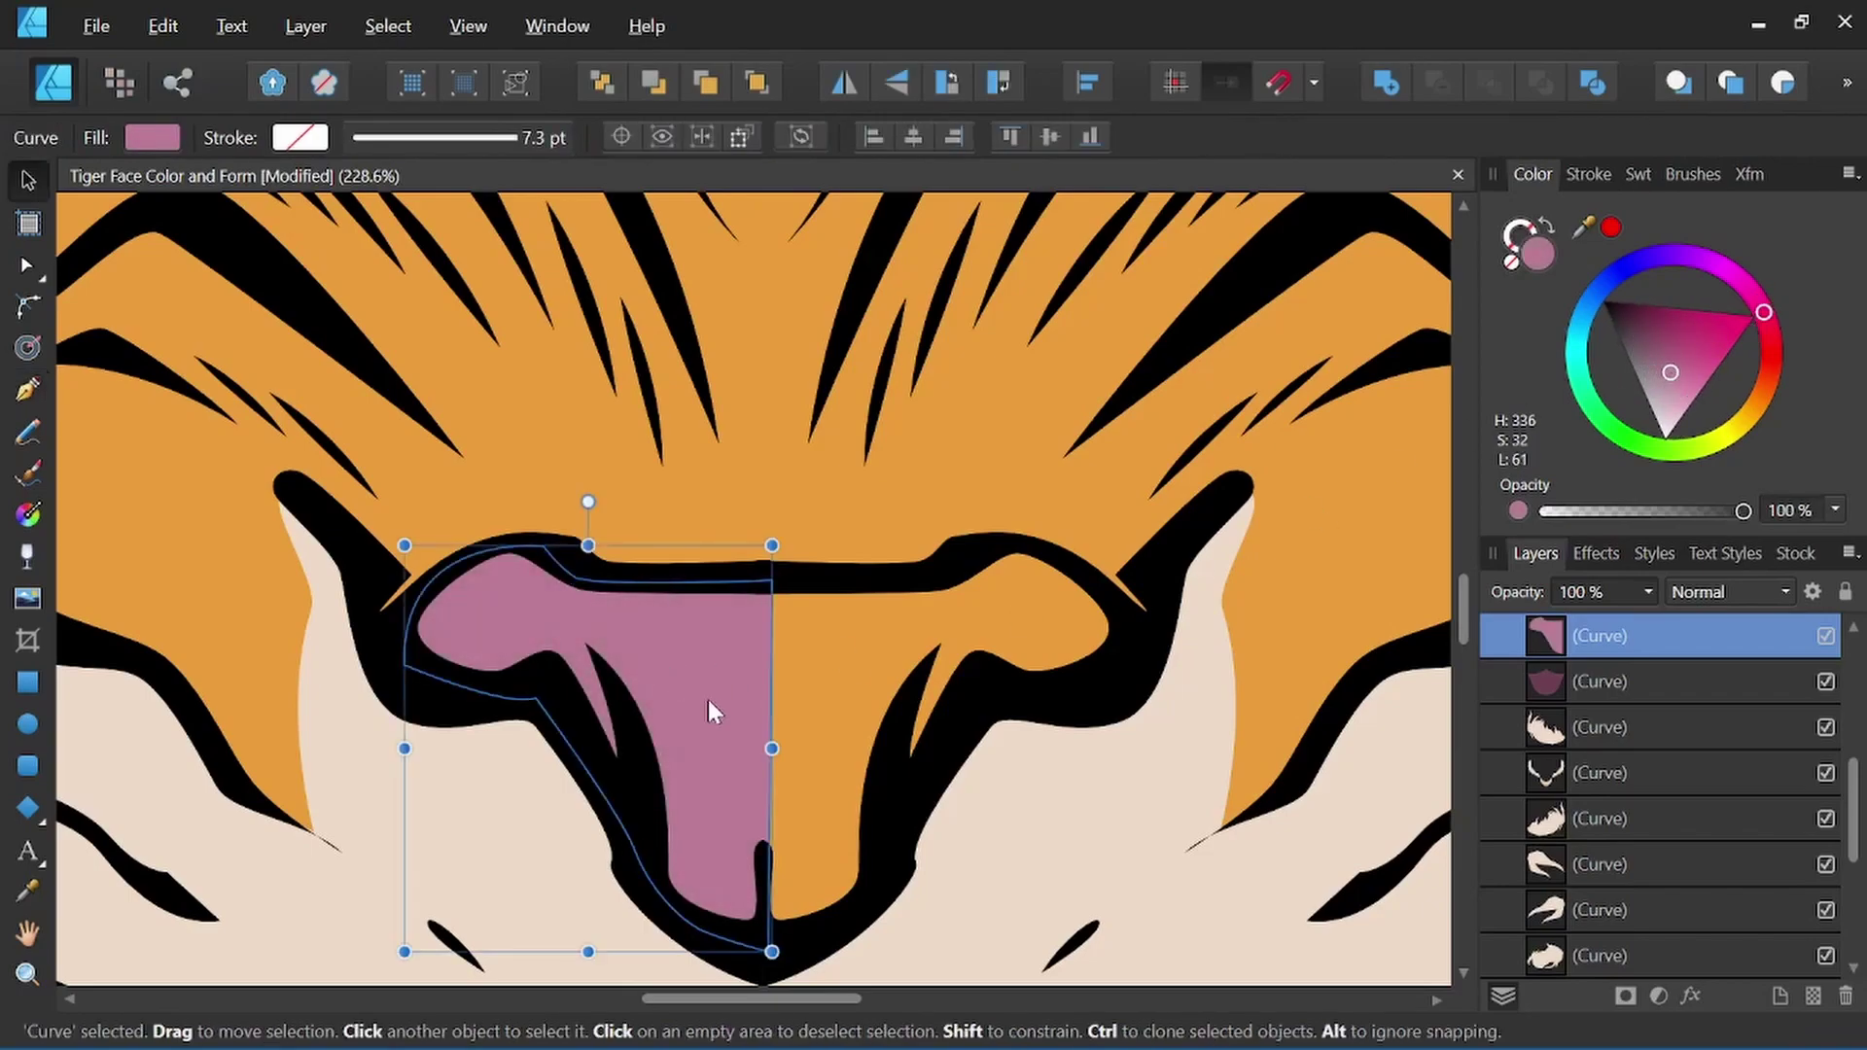
pyautogui.moveTo(707, 700); pyautogui.dragTo(778, 704)
pyautogui.hotkey('ctrl', 'j')
pyautogui.click(844, 82)
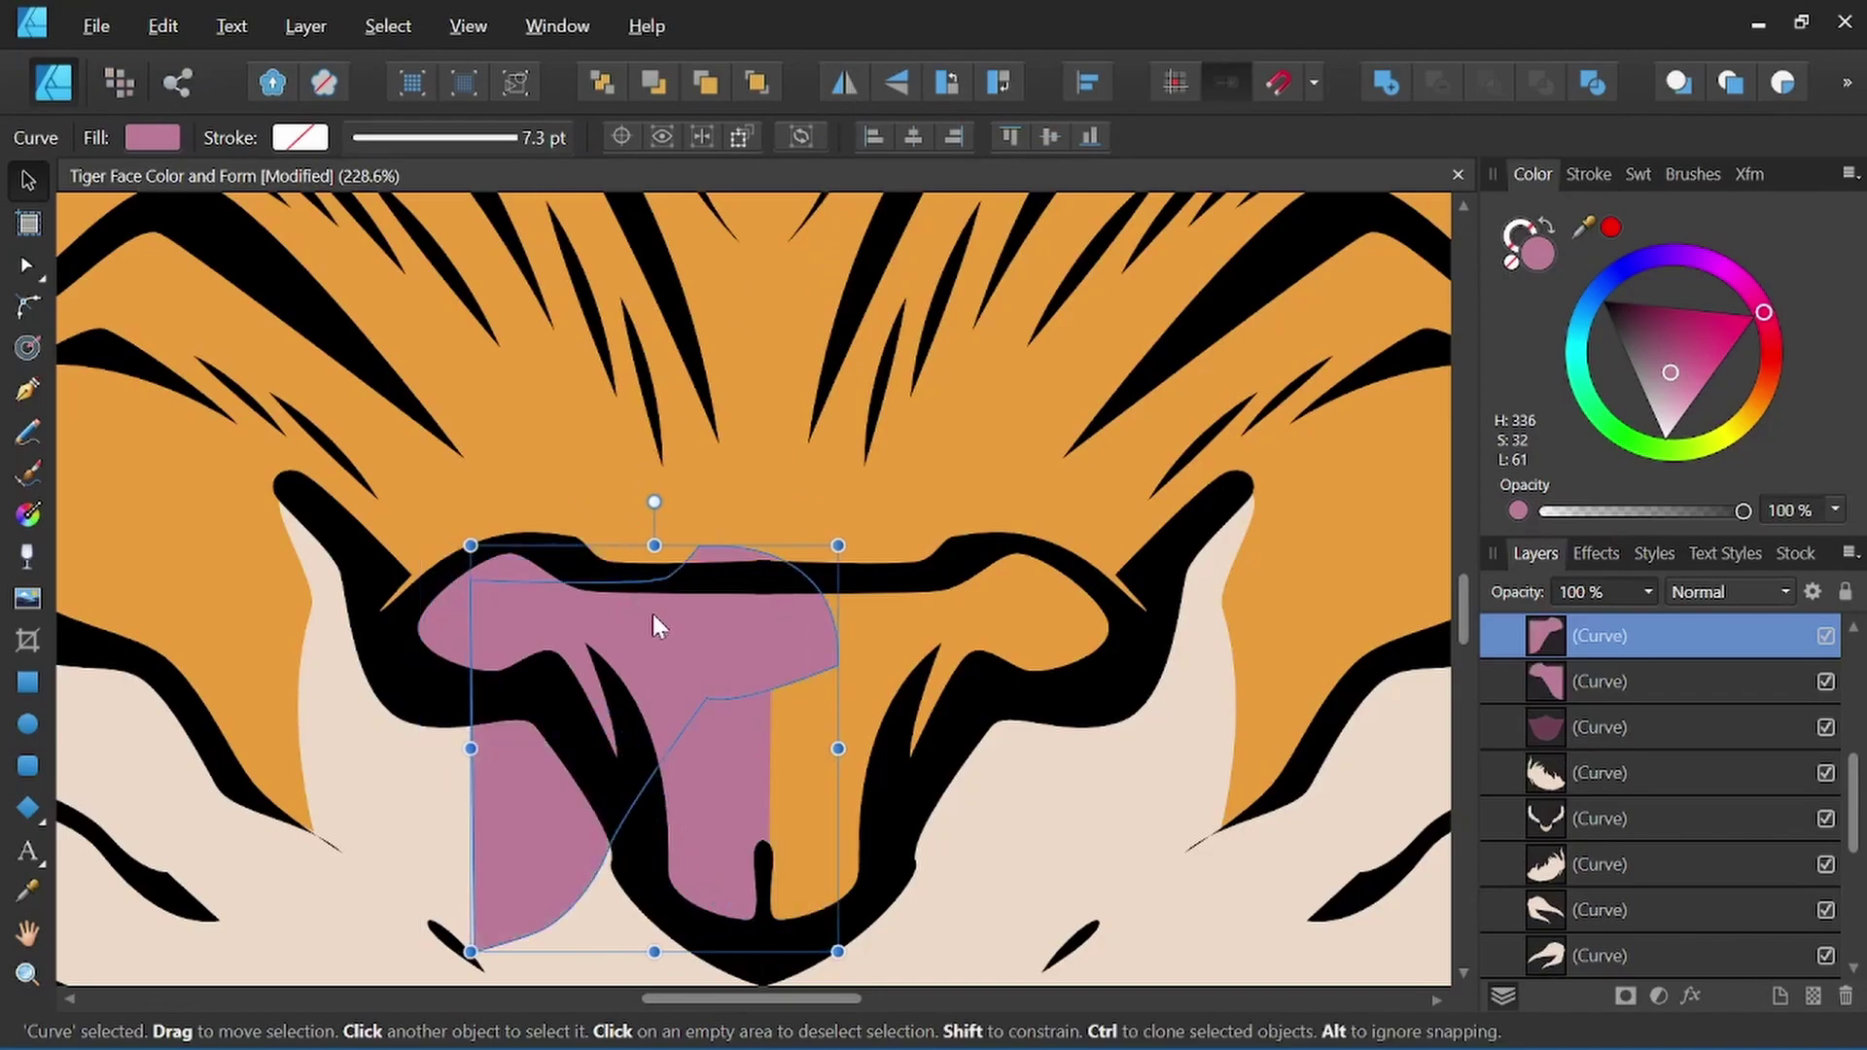
pyautogui.moveTo(656, 614); pyautogui.dragTo(940, 624)
pyautogui.press('space')
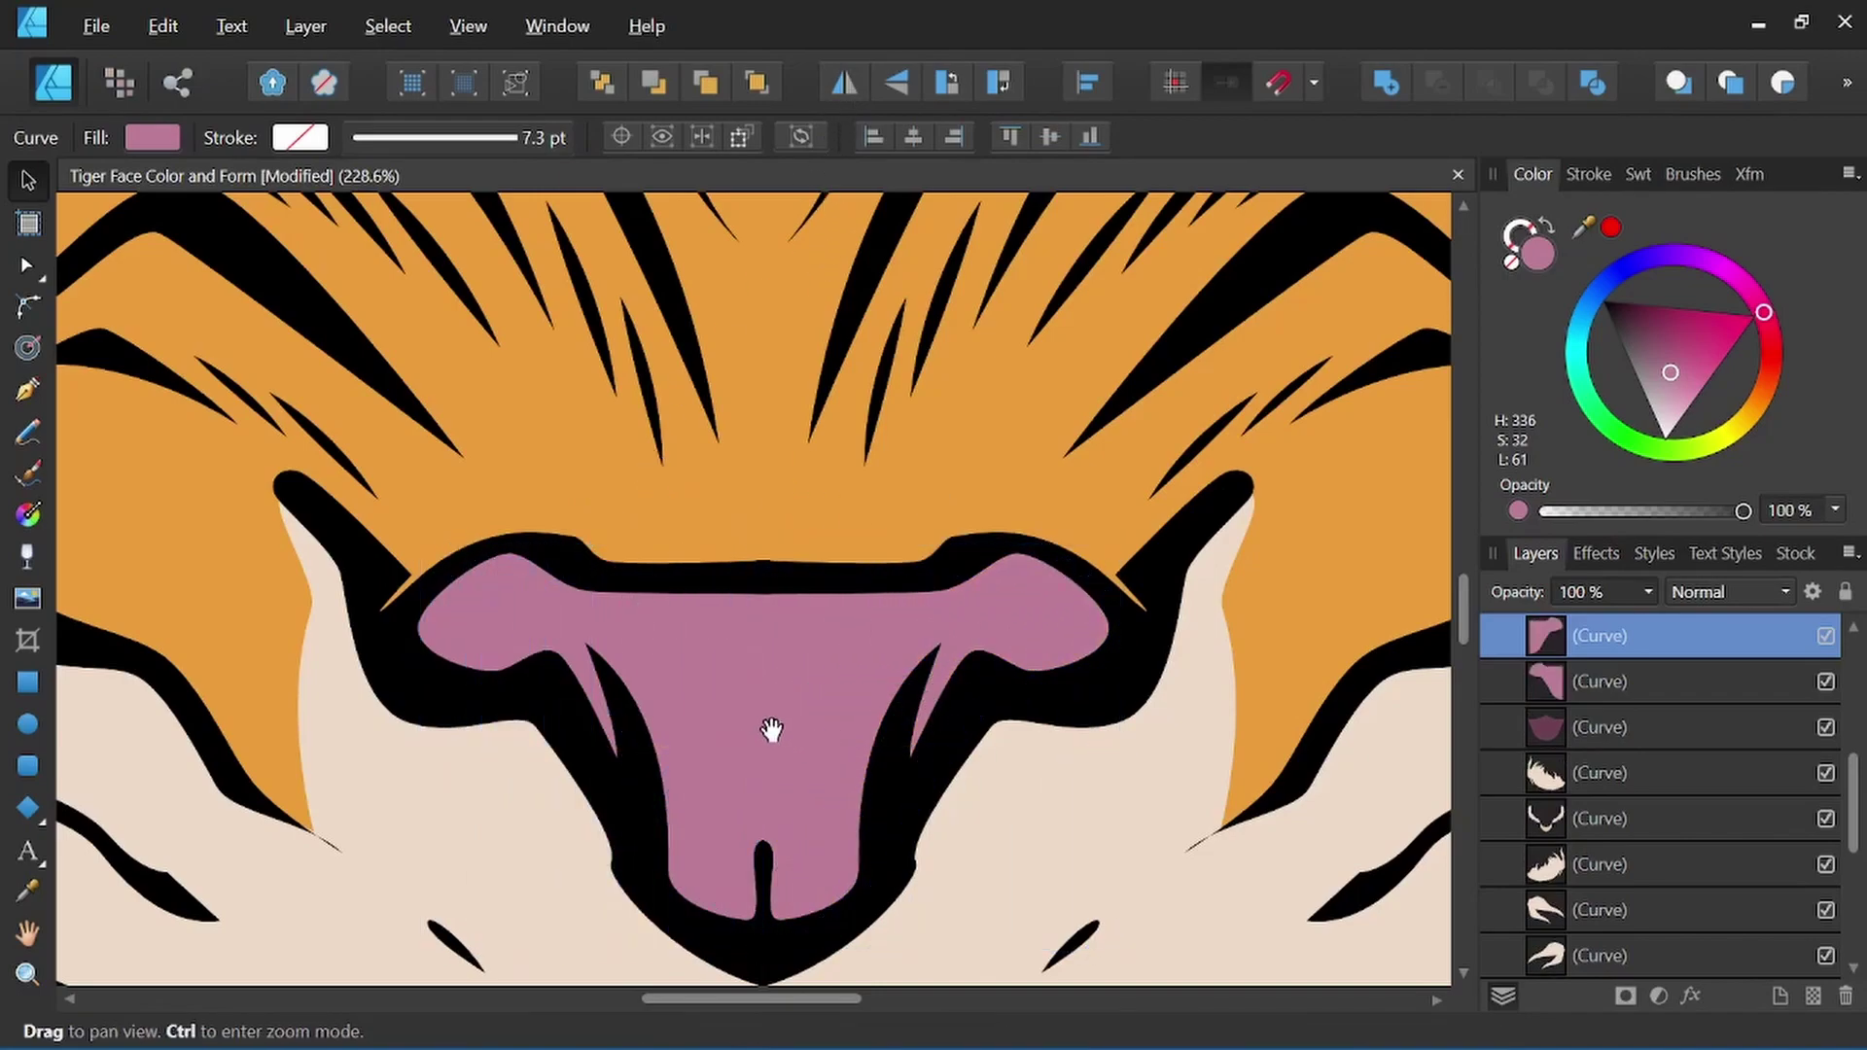
pyautogui.keyDown('shift'); pyautogui.click(702, 683); pyautogui.keyUp('shift')
pyautogui.click(1382, 86)
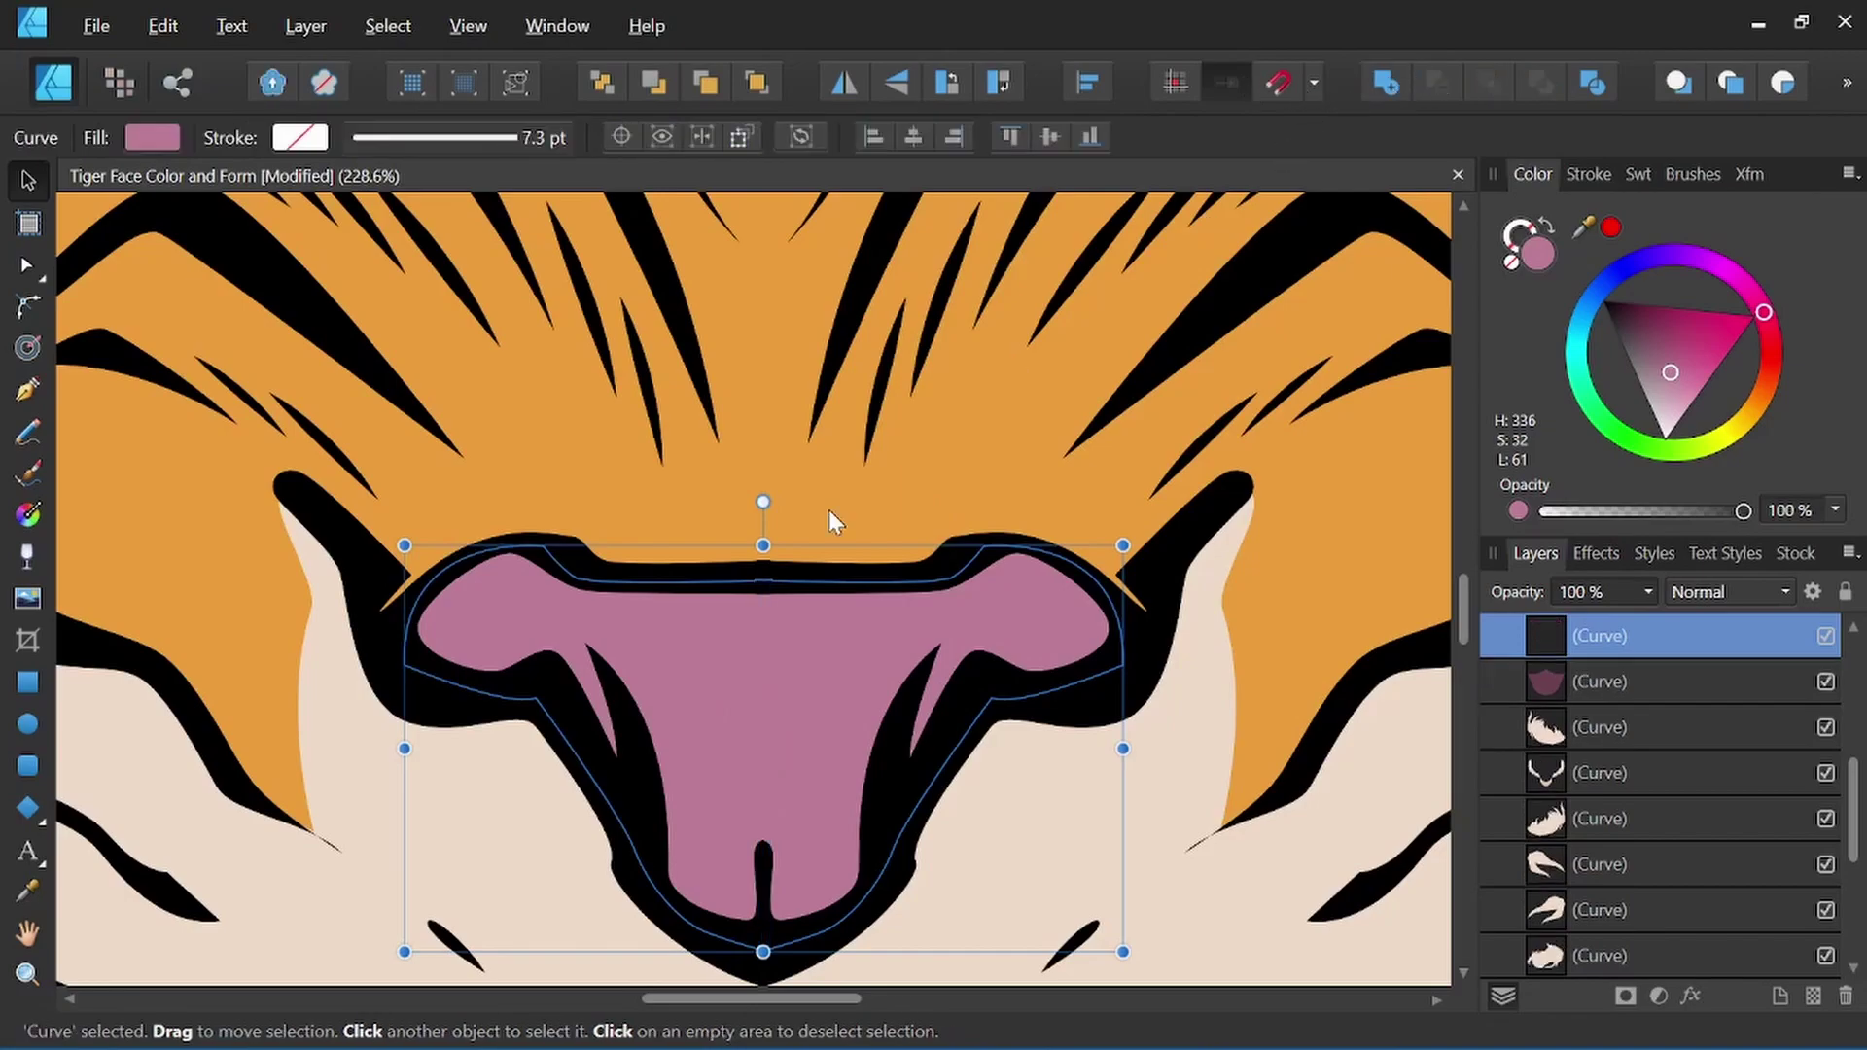
pyautogui.scroll(-5, 805, 532)
pyautogui.scroll(-3, 805, 507)
pyautogui.press('space')
pyautogui.moveTo(838, 476); pyautogui.dragTo(833, 584)
pyautogui.scroll(5, 531, 418)
pyautogui.scroll(3, 532, 419)
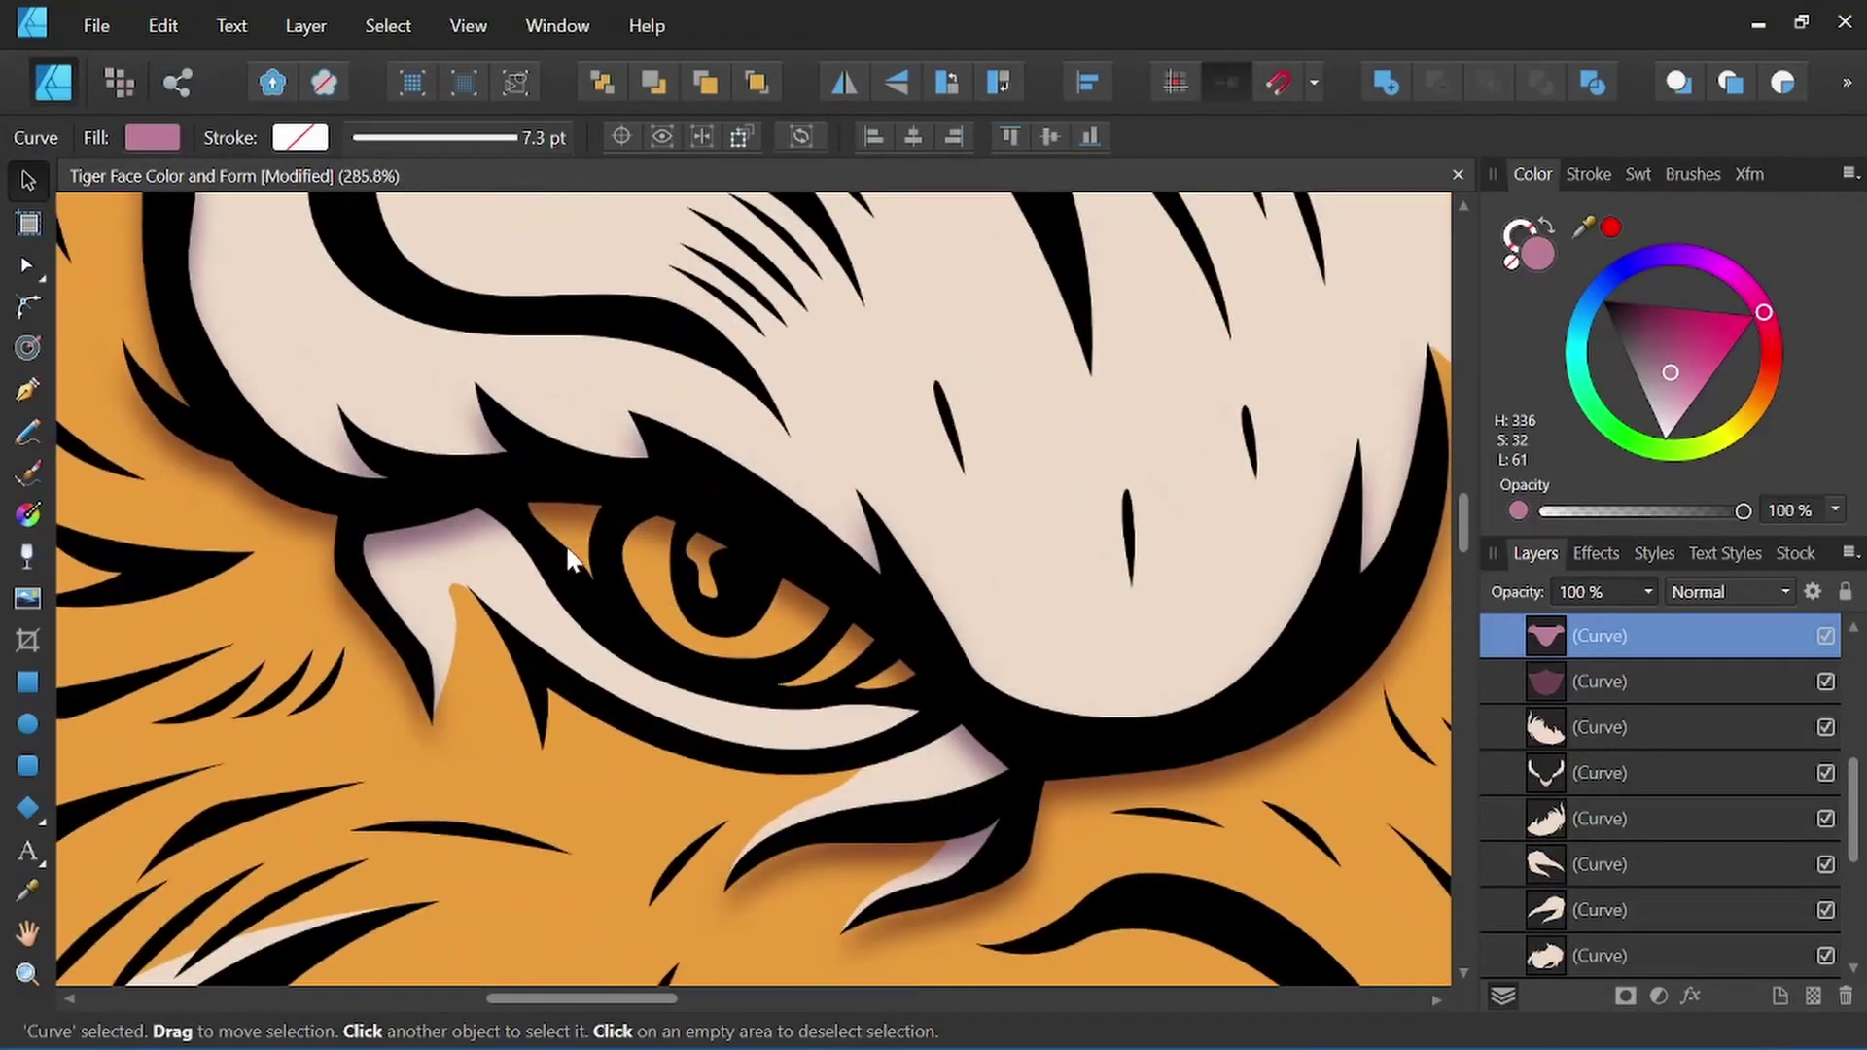
# Draw a closed curve around the left eye and fill it muted pink.
pyautogui.moveTo(234, 514); pyautogui.dragTo(143, 482)
pyautogui.press('p')
pyautogui.scroll(3, 584, 482)
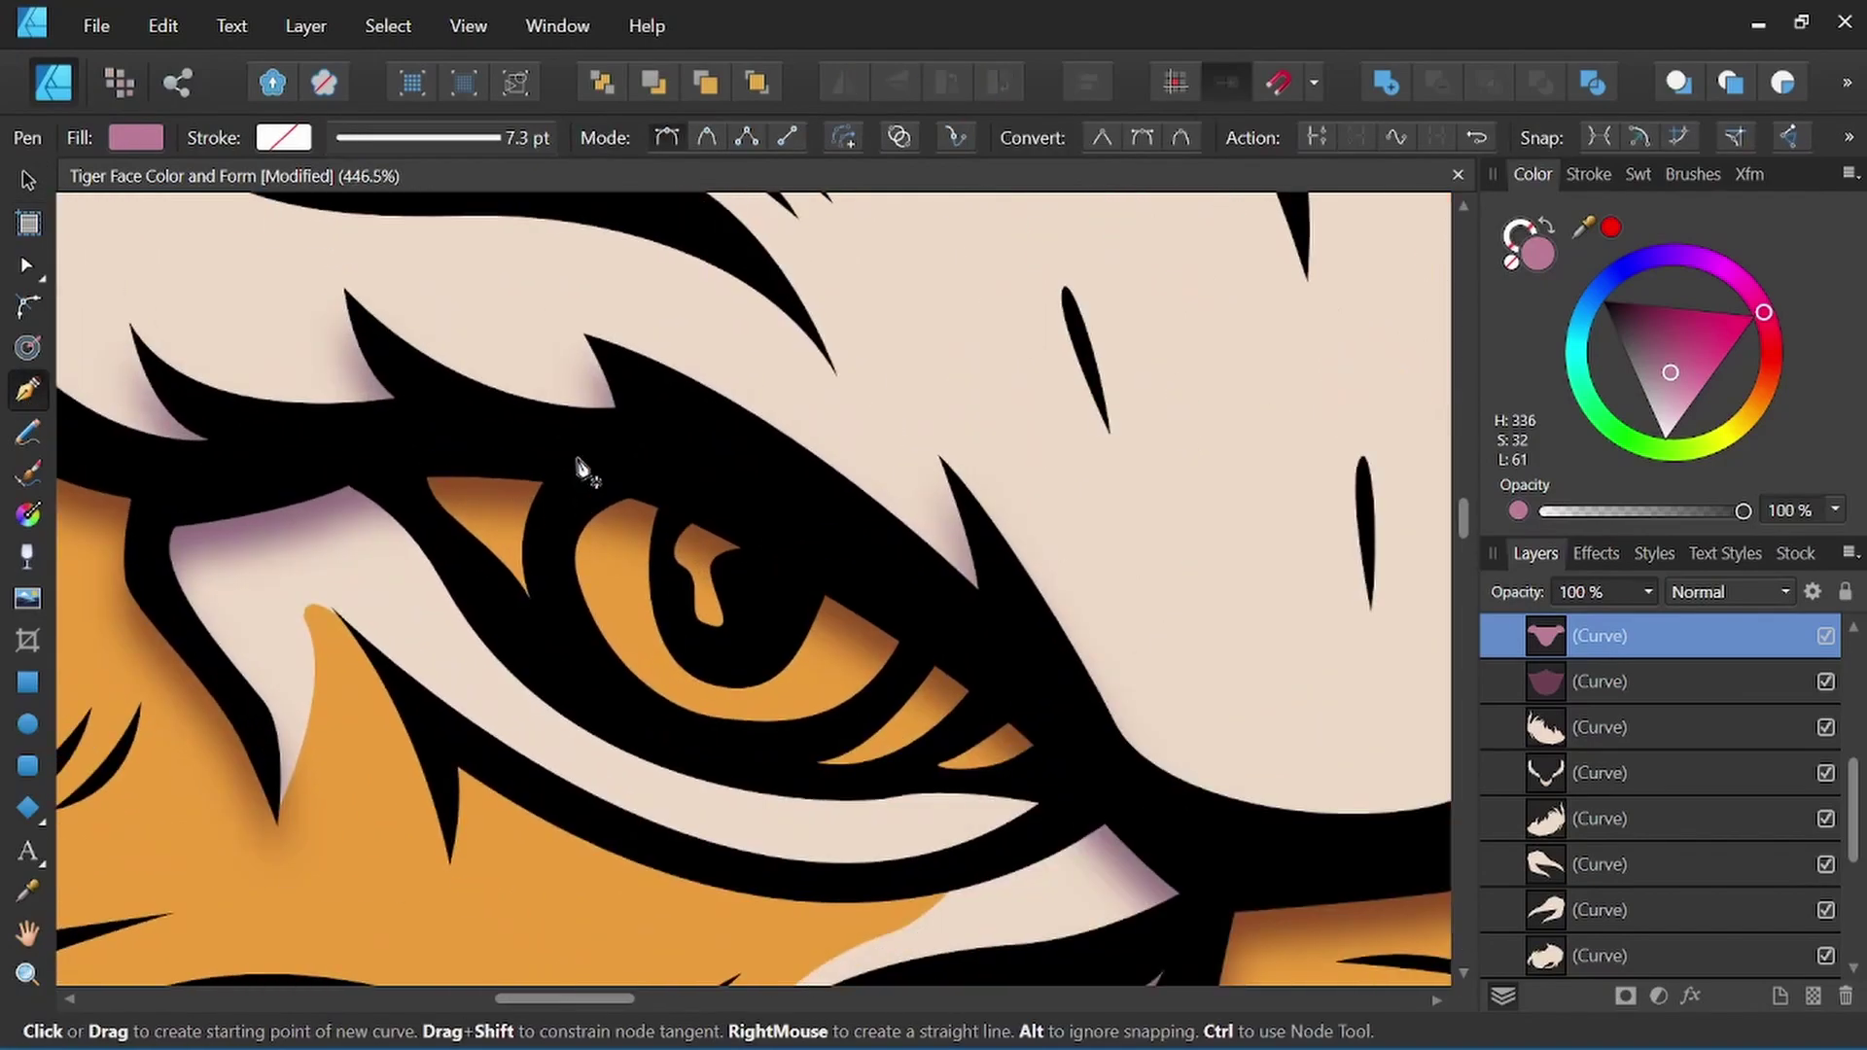
pyautogui.moveTo(579, 457); pyautogui.dragTo(408, 457)
pyautogui.moveTo(471, 572); pyautogui.dragTo(517, 632)
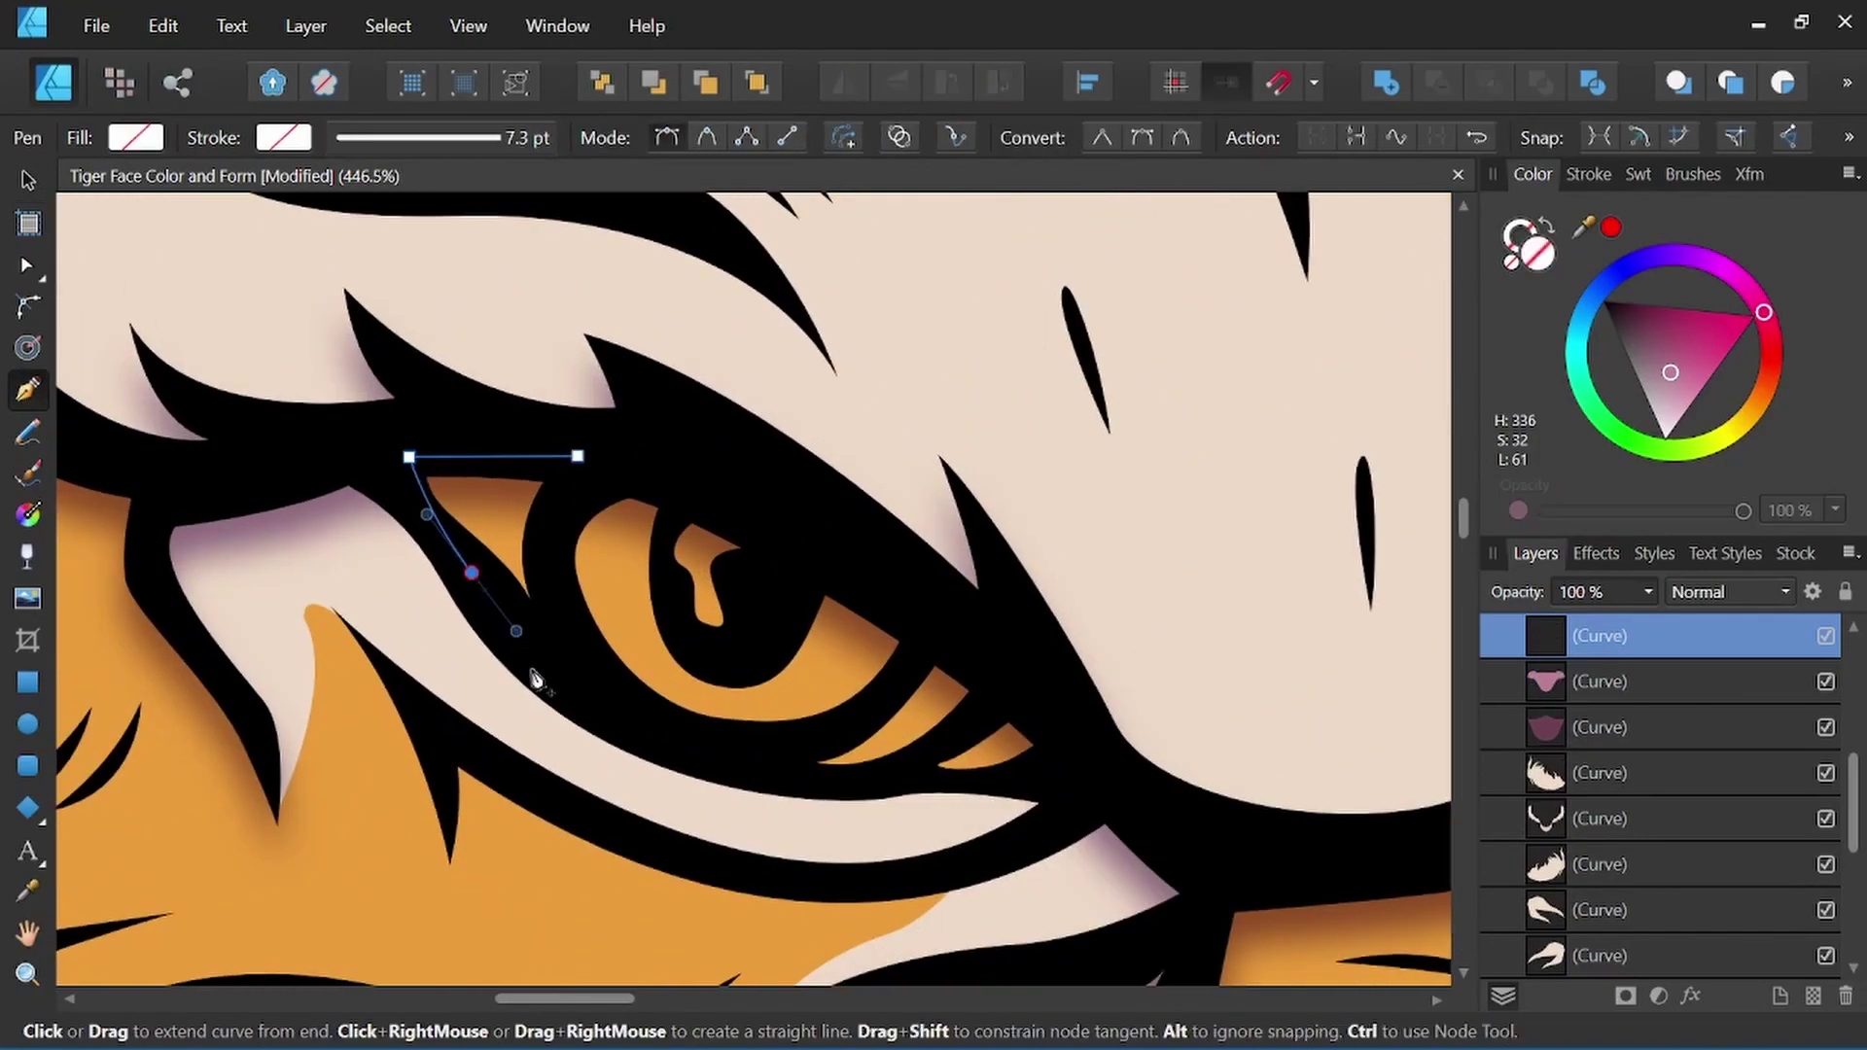
pyautogui.moveTo(585, 711); pyautogui.dragTo(612, 720)
pyautogui.moveTo(783, 769); pyautogui.dragTo(913, 777)
pyautogui.moveTo(1028, 777); pyautogui.dragTo(1053, 718)
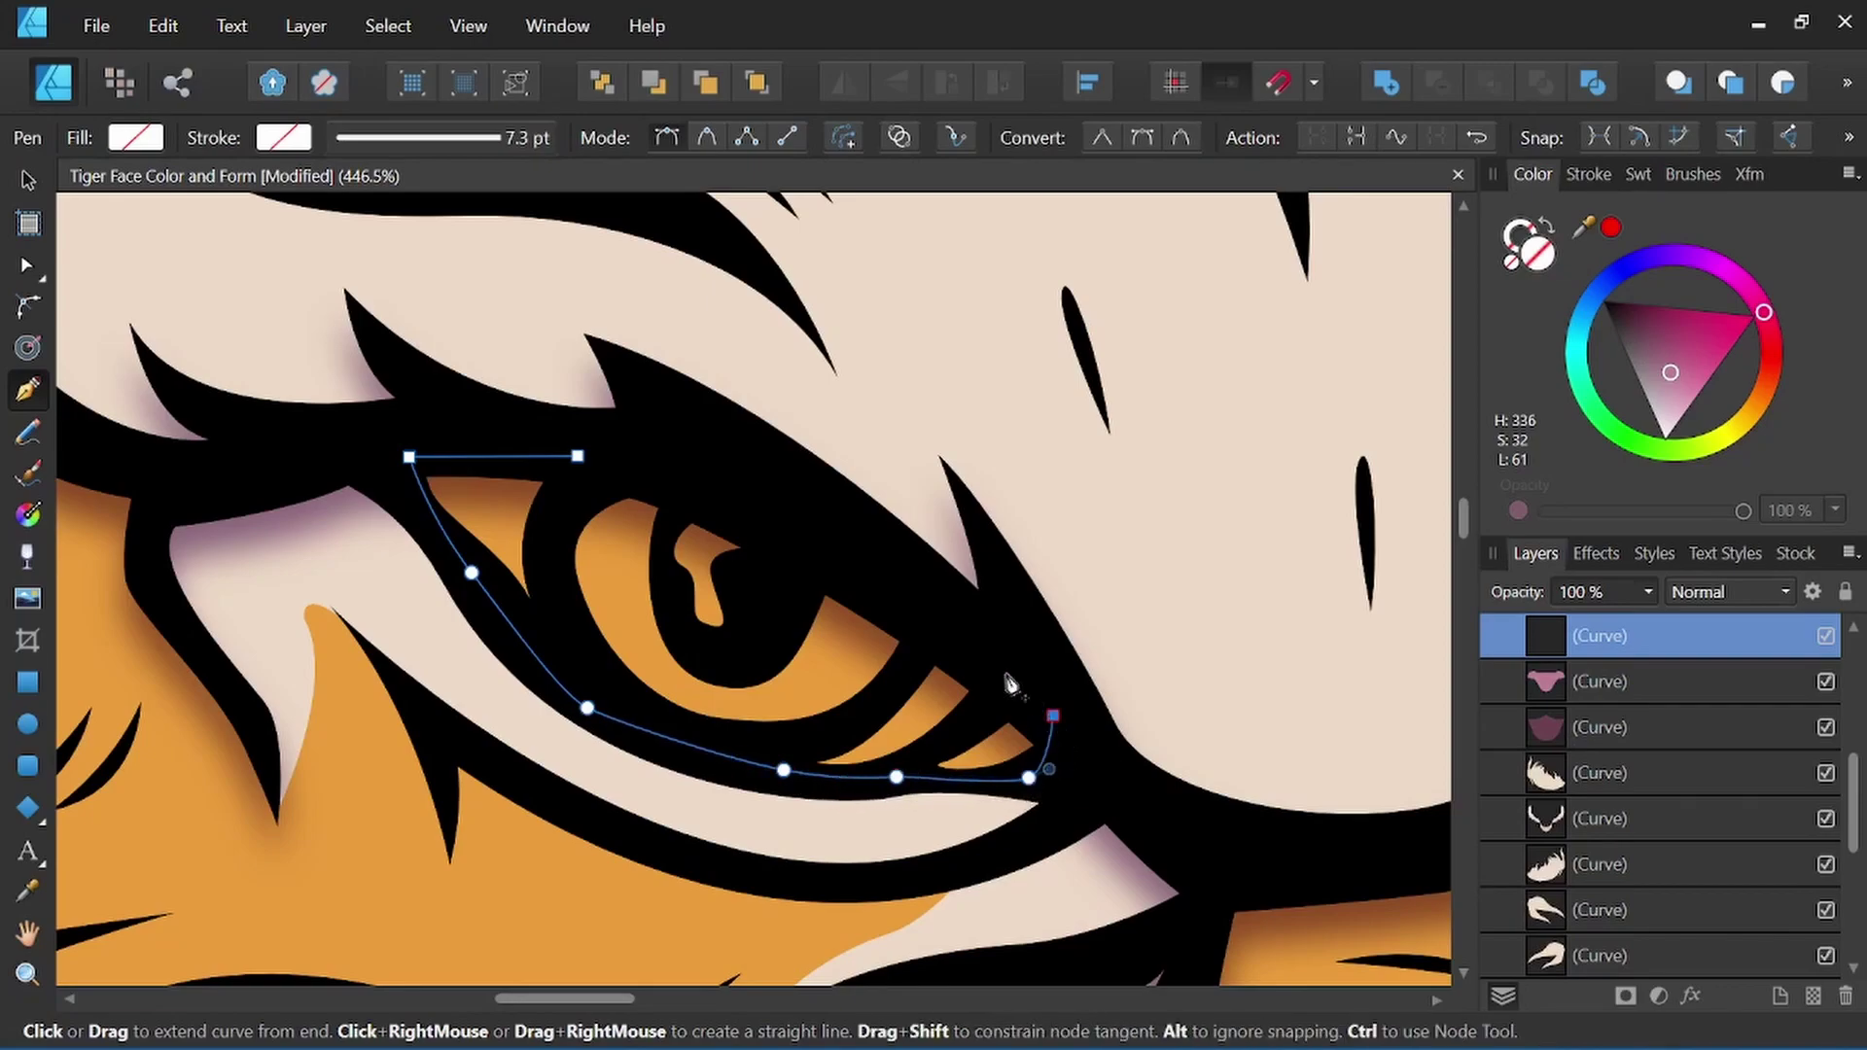
pyautogui.moveTo(579, 459); pyautogui.dragTo(424, 445)
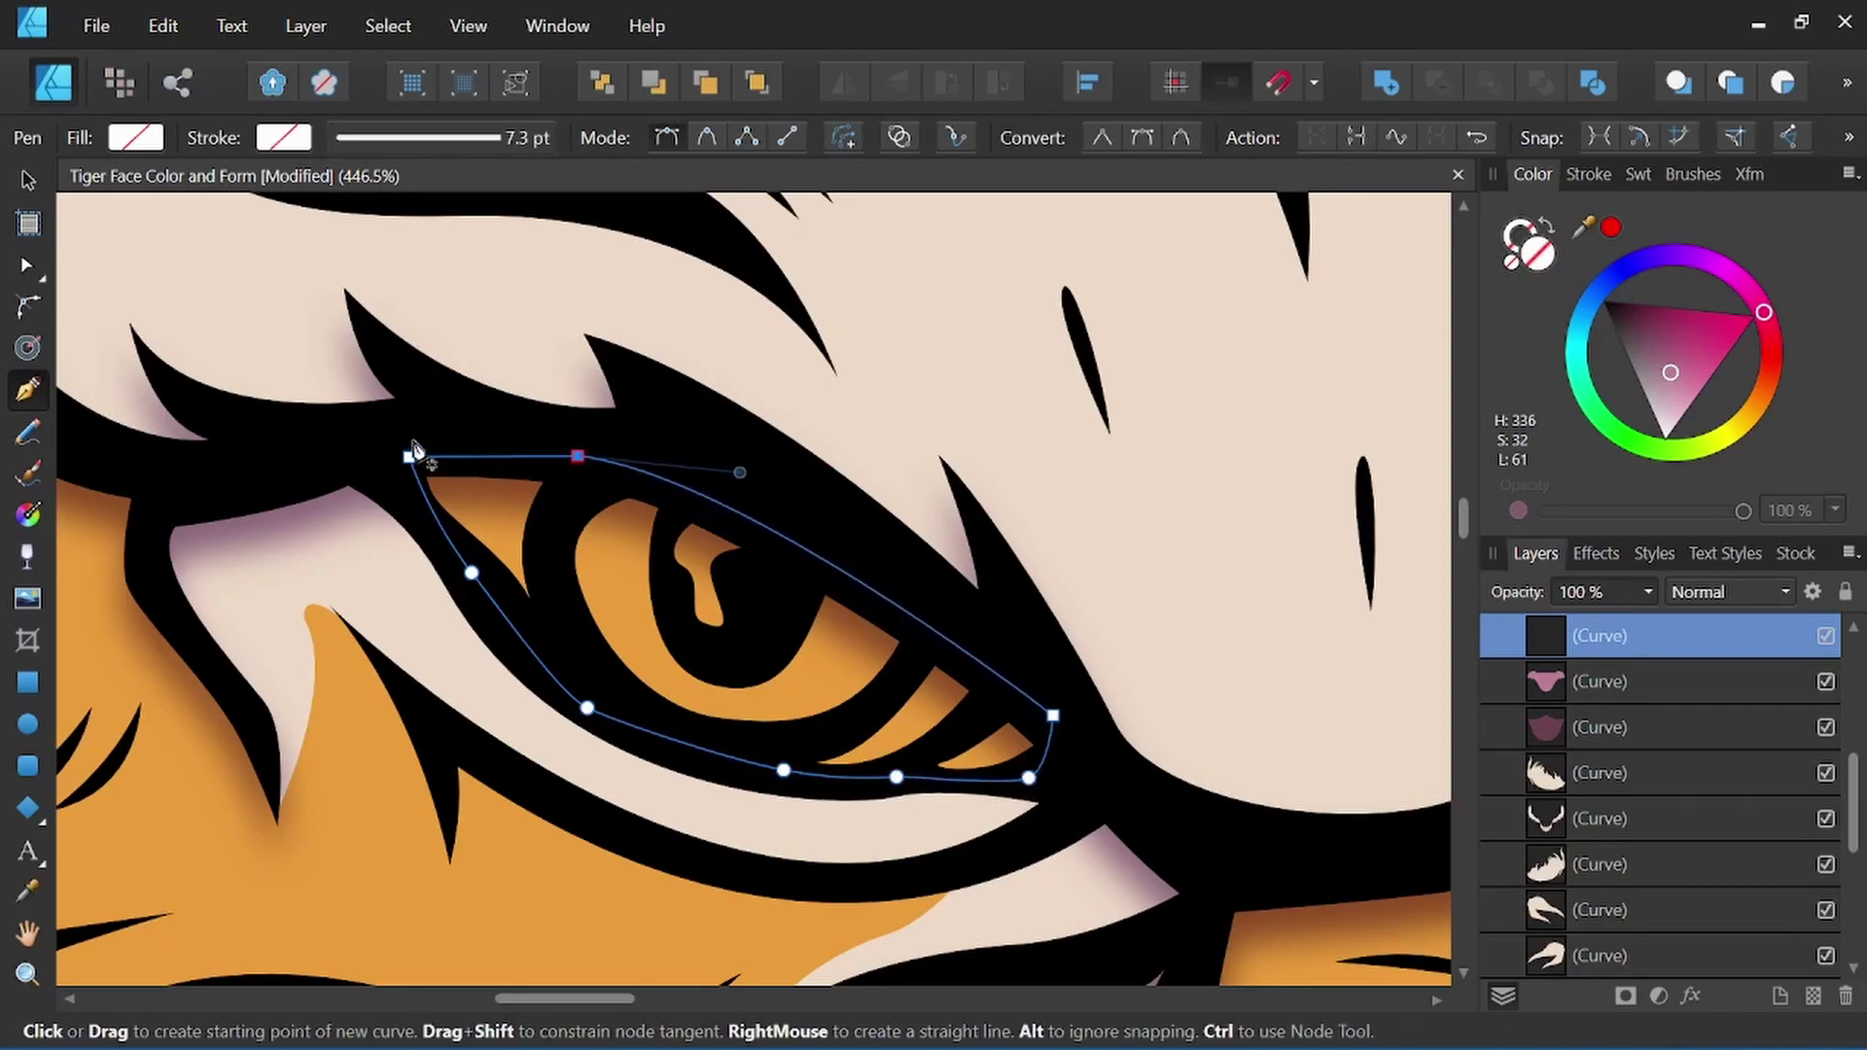
pyautogui.moveTo(1669, 371); pyautogui.dragTo(1654, 390)
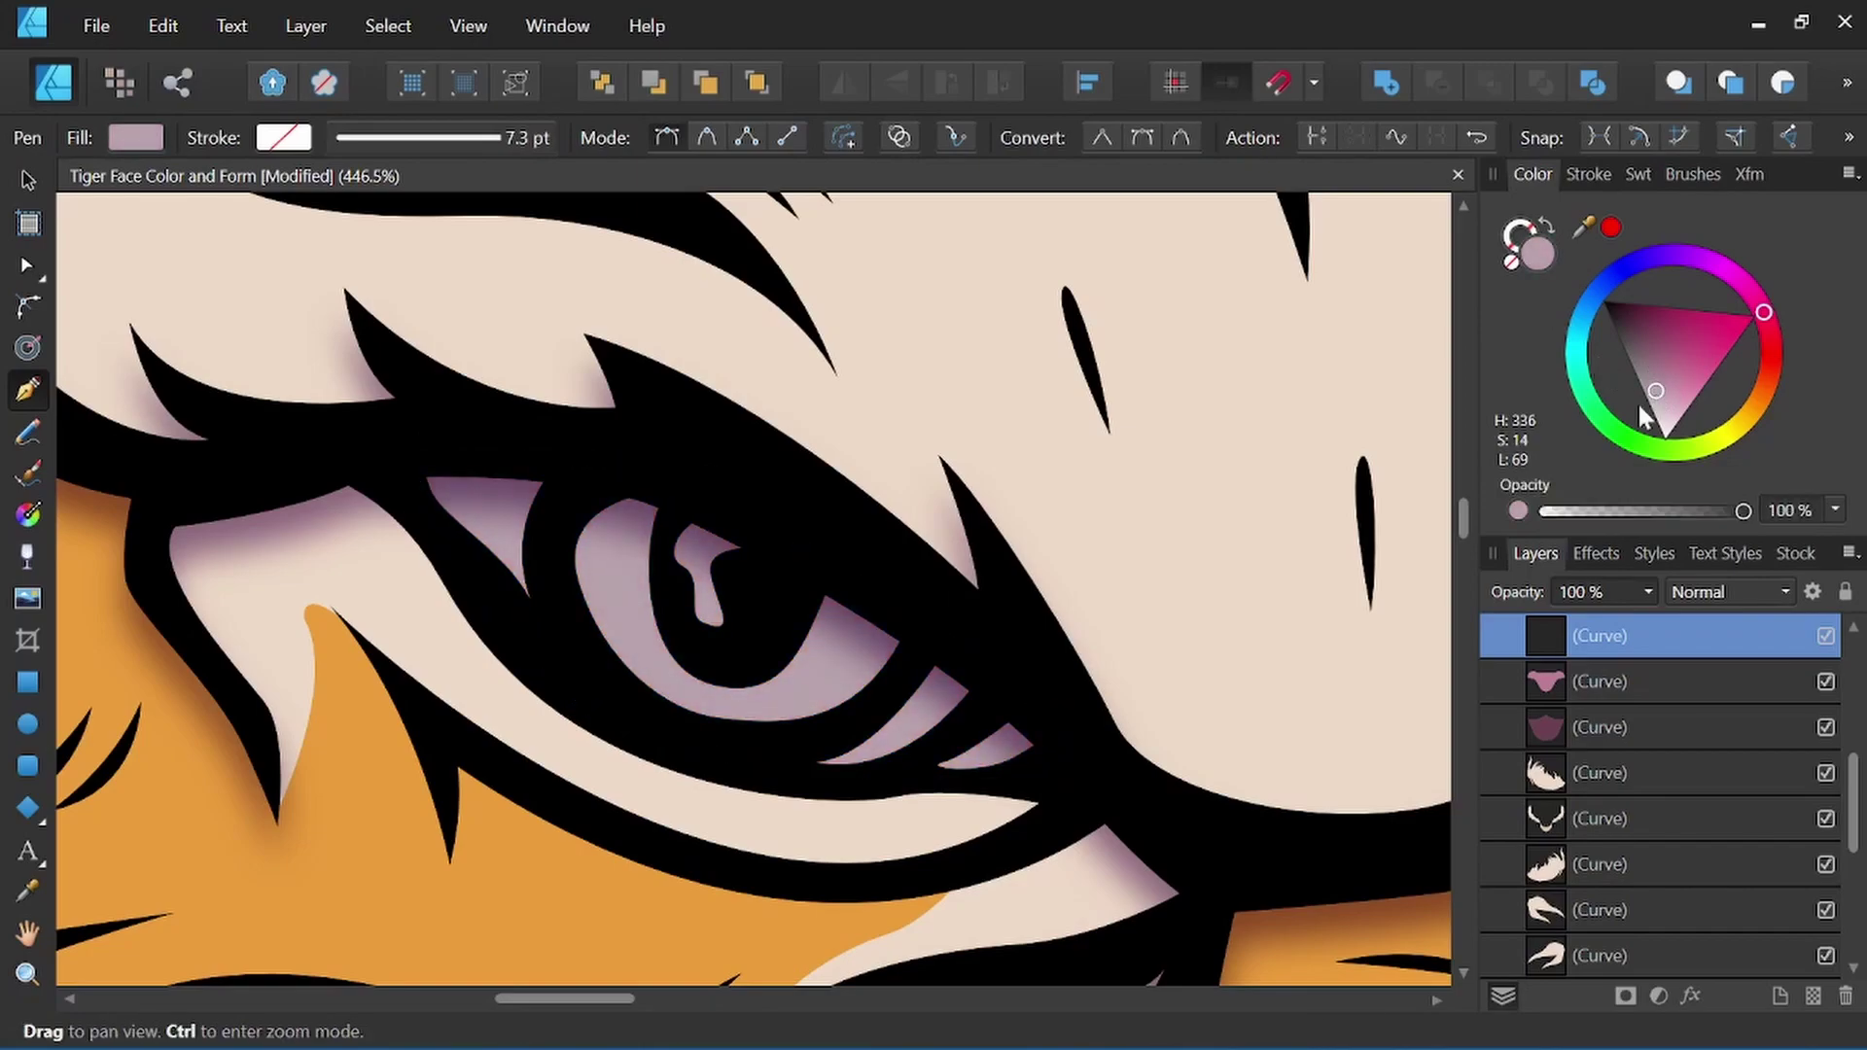
pyautogui.scroll(-3, 787, 687)
pyautogui.scroll(3, 788, 687)
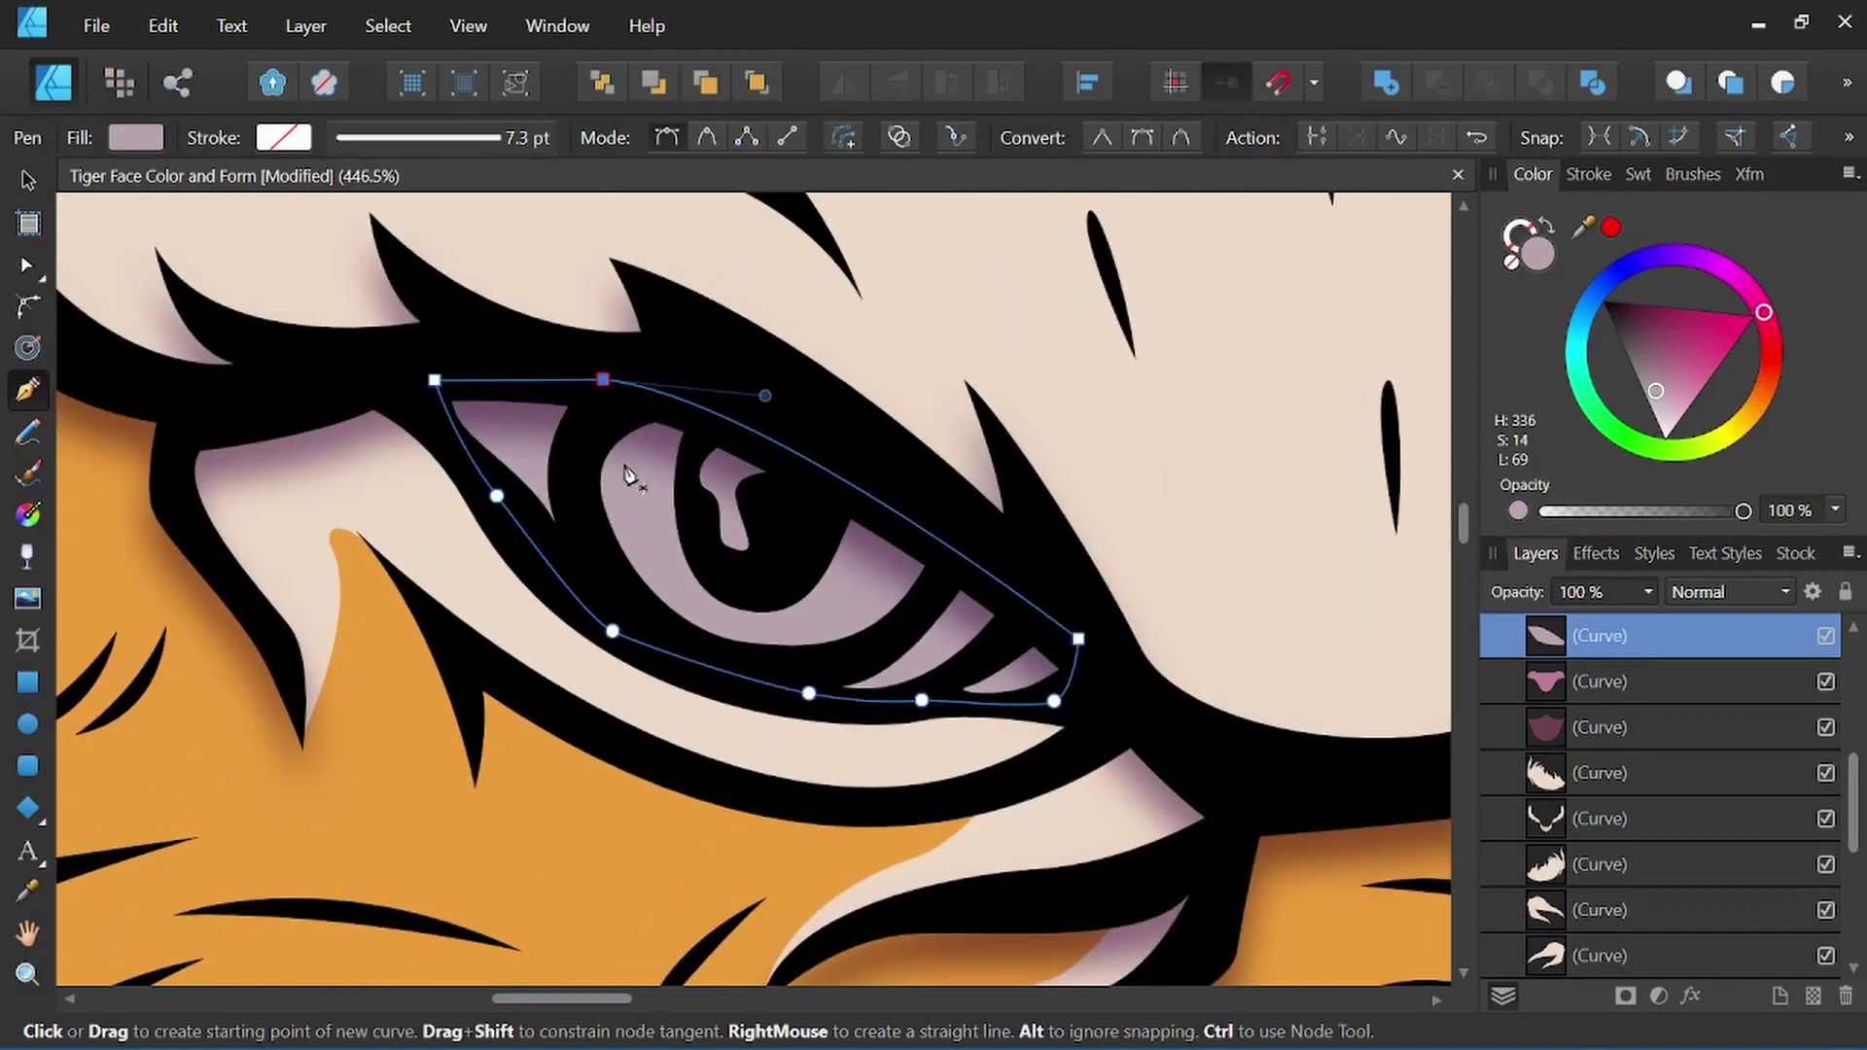
# Draw a closed iris shape inside the eye and give it a green fill.
pyautogui.click(627, 396)
pyautogui.click(573, 469)
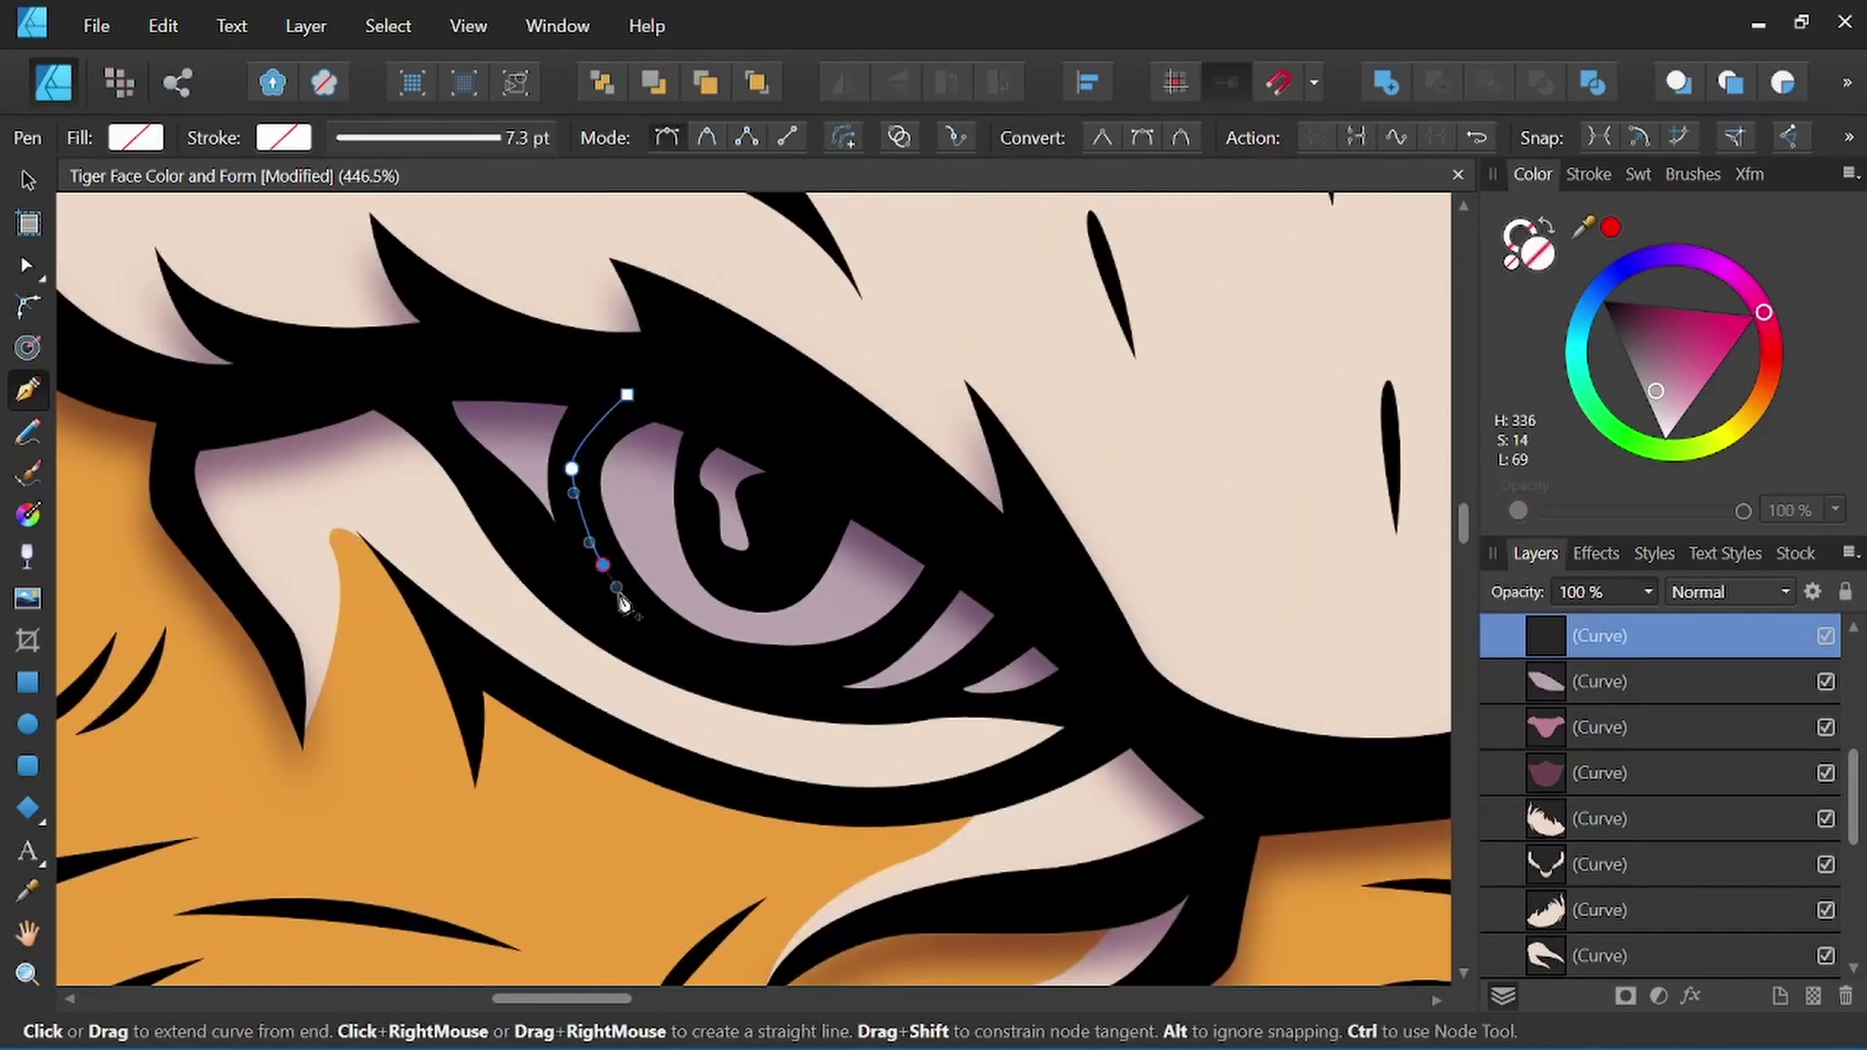
pyautogui.click(603, 565)
pyautogui.moveTo(671, 642)
pyautogui.mouseDown()
pyautogui.moveTo(745, 660)
pyautogui.moveTo(890, 649)
pyautogui.mouseUp()
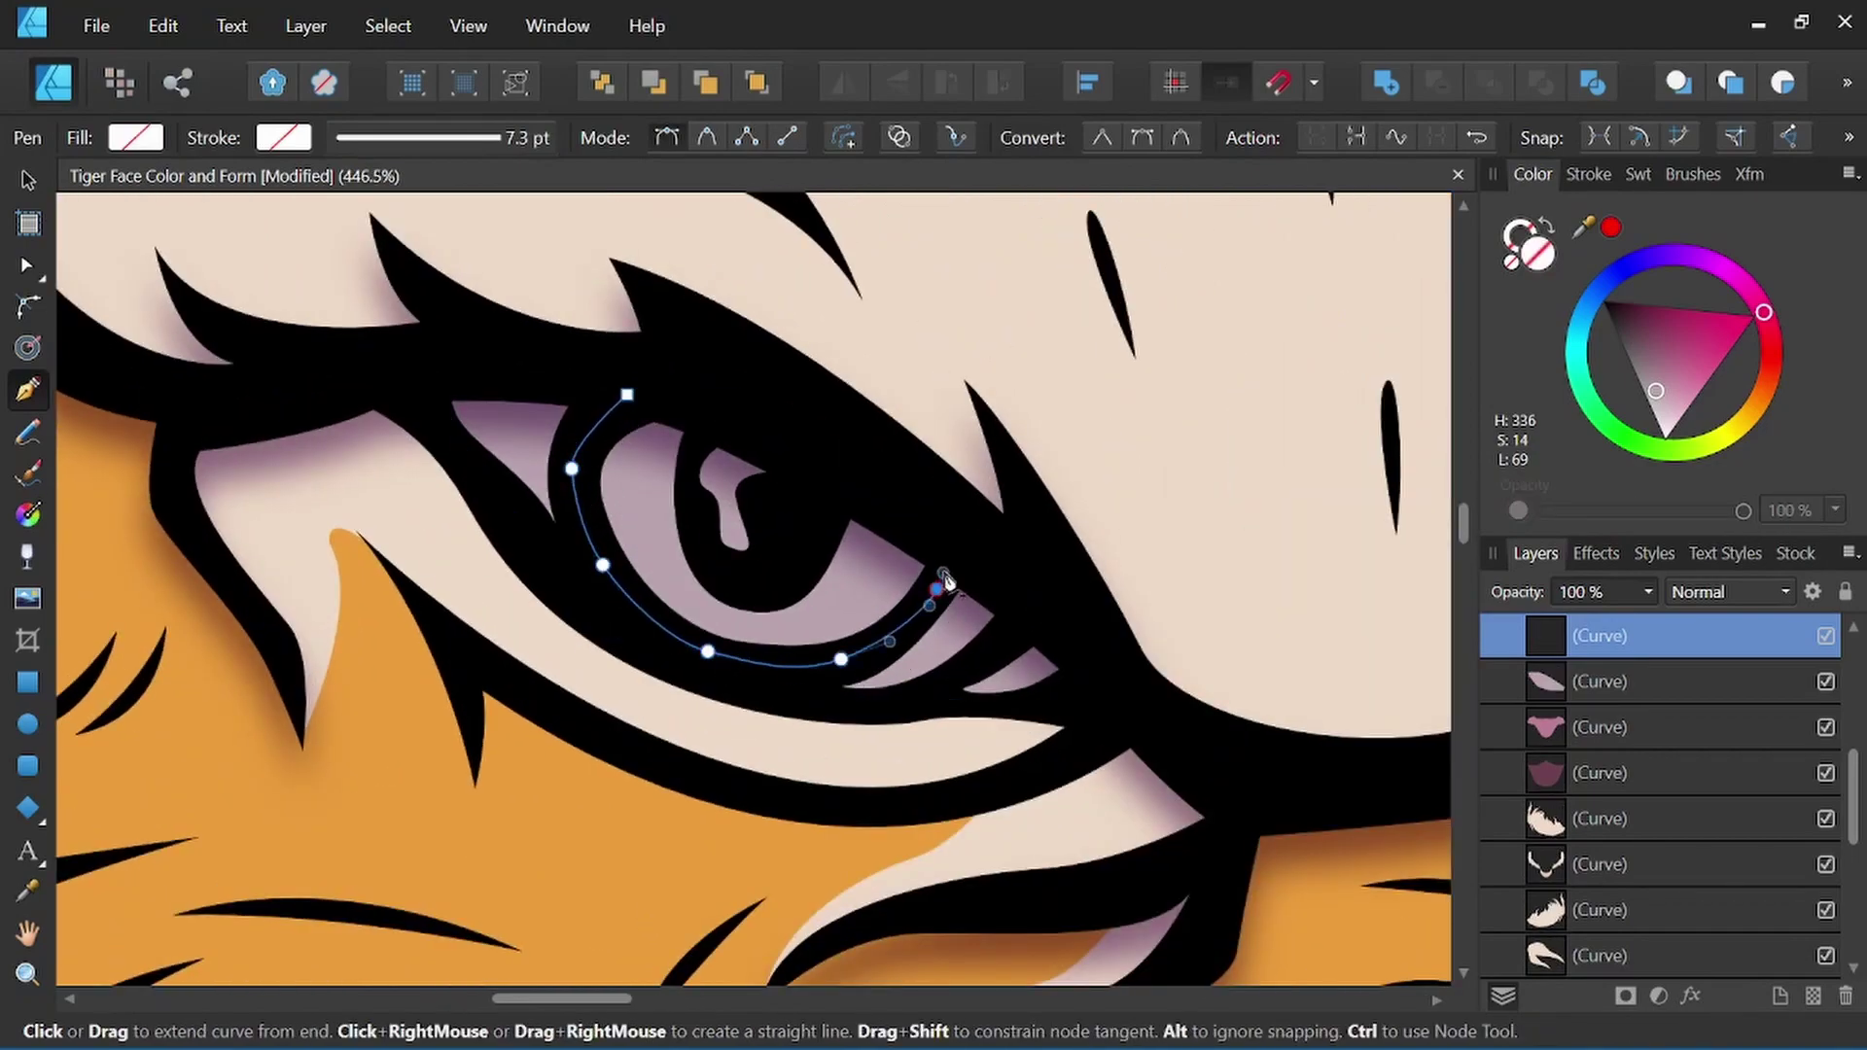
pyautogui.moveTo(935, 589); pyautogui.dragTo(941, 540)
pyautogui.moveTo(627, 397); pyautogui.dragTo(690, 386)
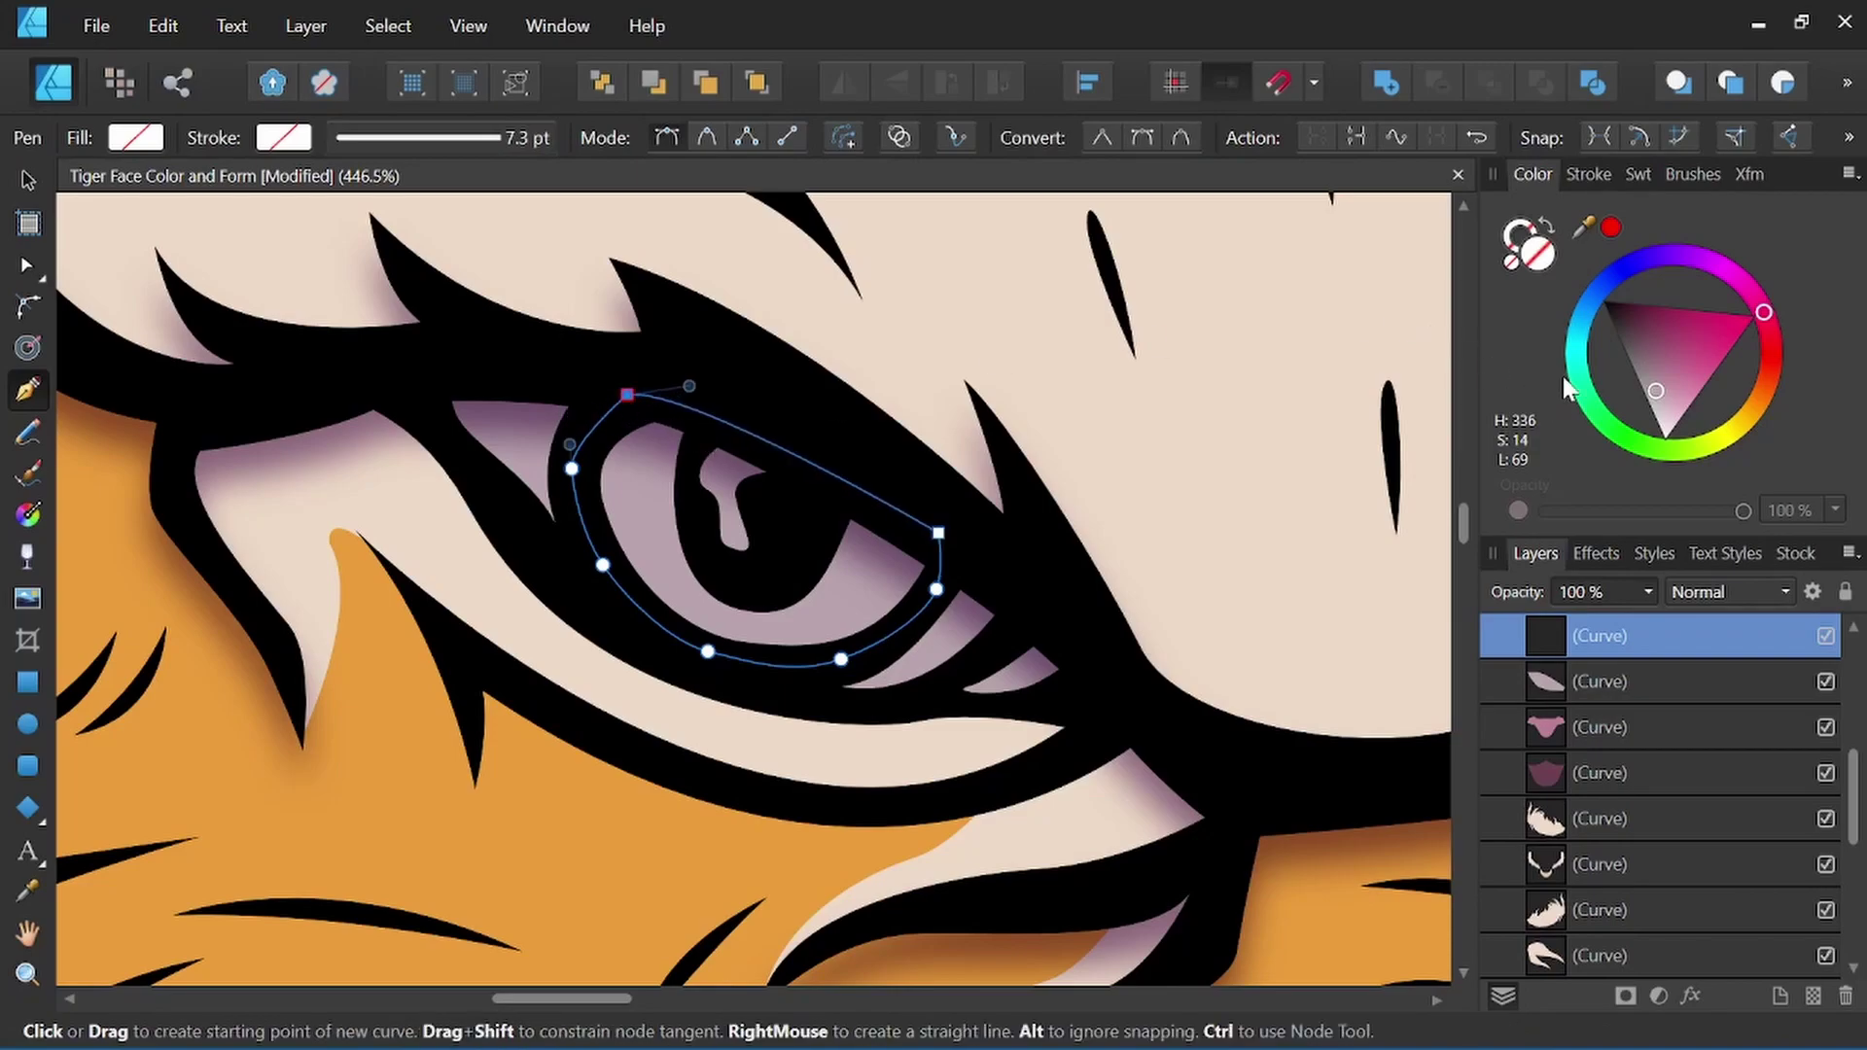
pyautogui.moveTo(1764, 313)
pyautogui.mouseDown()
pyautogui.moveTo(1737, 430)
pyautogui.moveTo(1681, 450)
pyautogui.mouseUp()
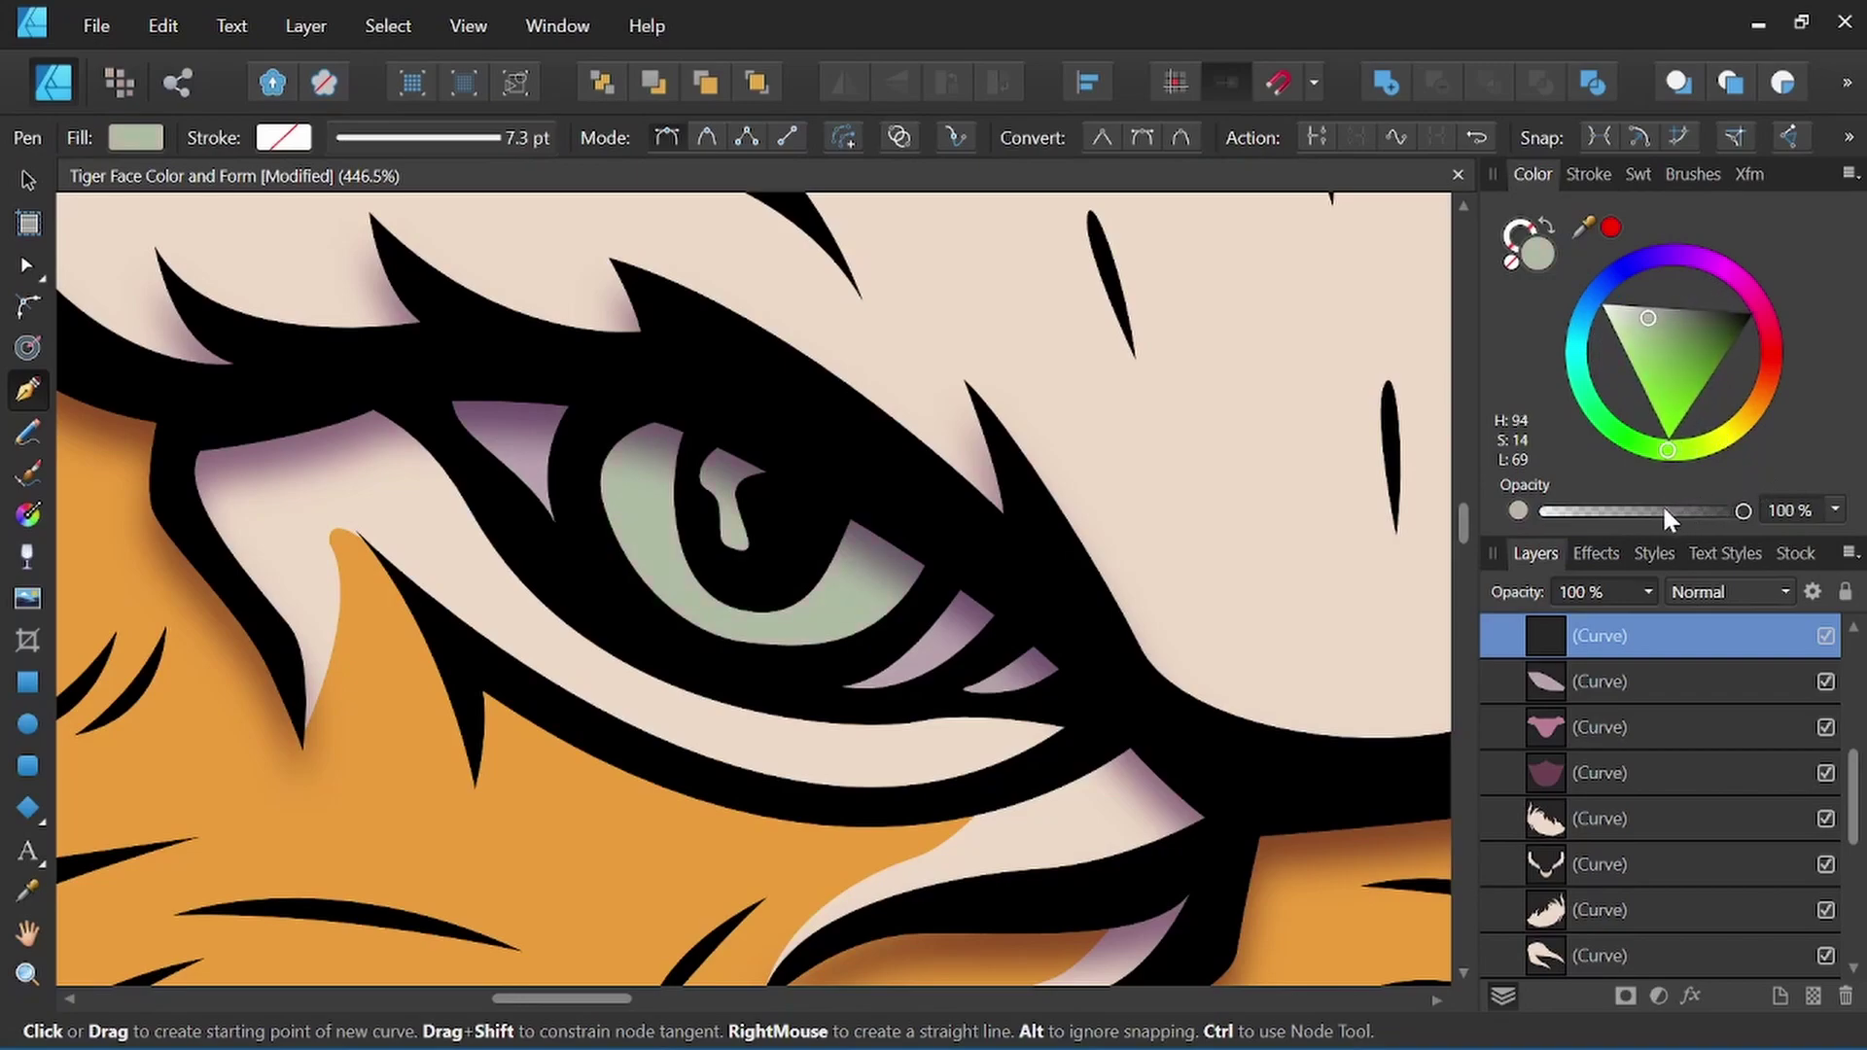
pyautogui.moveTo(1643, 320); pyautogui.dragTo(1648, 350)
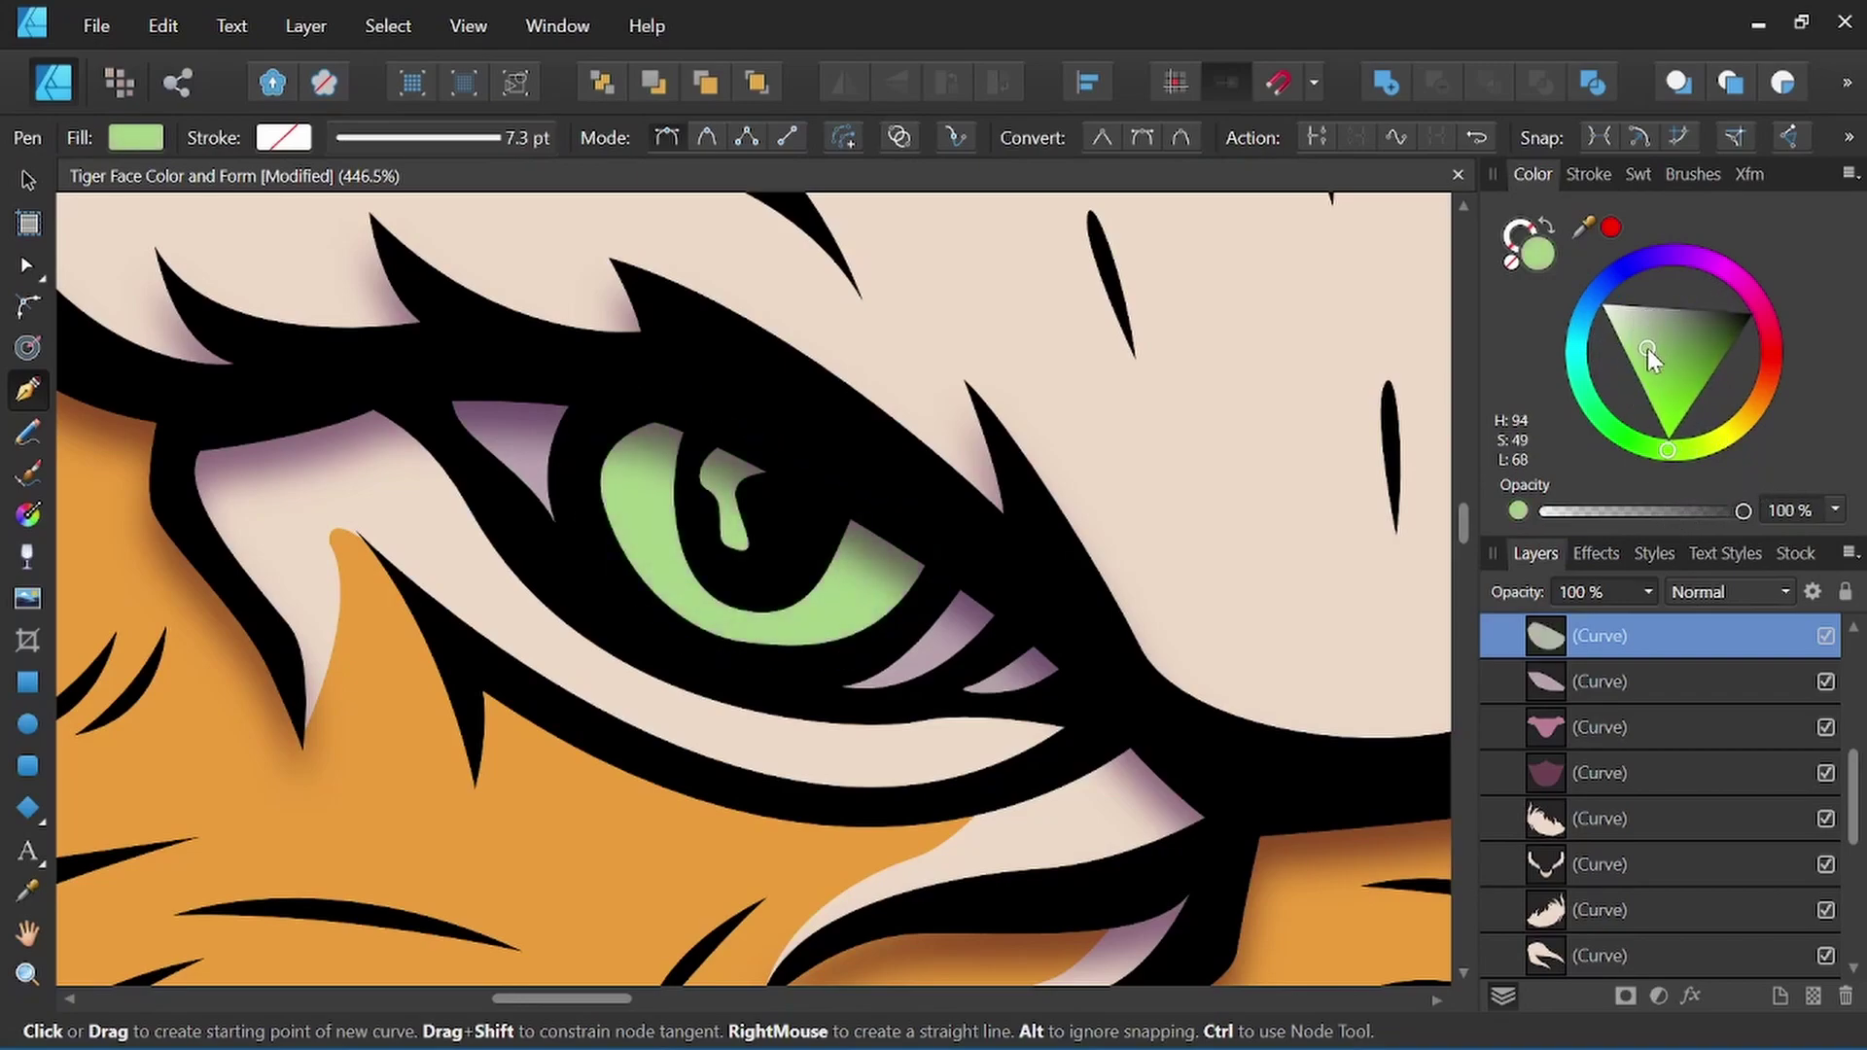
# Apply a radial gradient to the iris with its end stop shifted to yellow-green.
pyautogui.click(29, 514)
pyautogui.moveTo(736, 544); pyautogui.dragTo(836, 619)
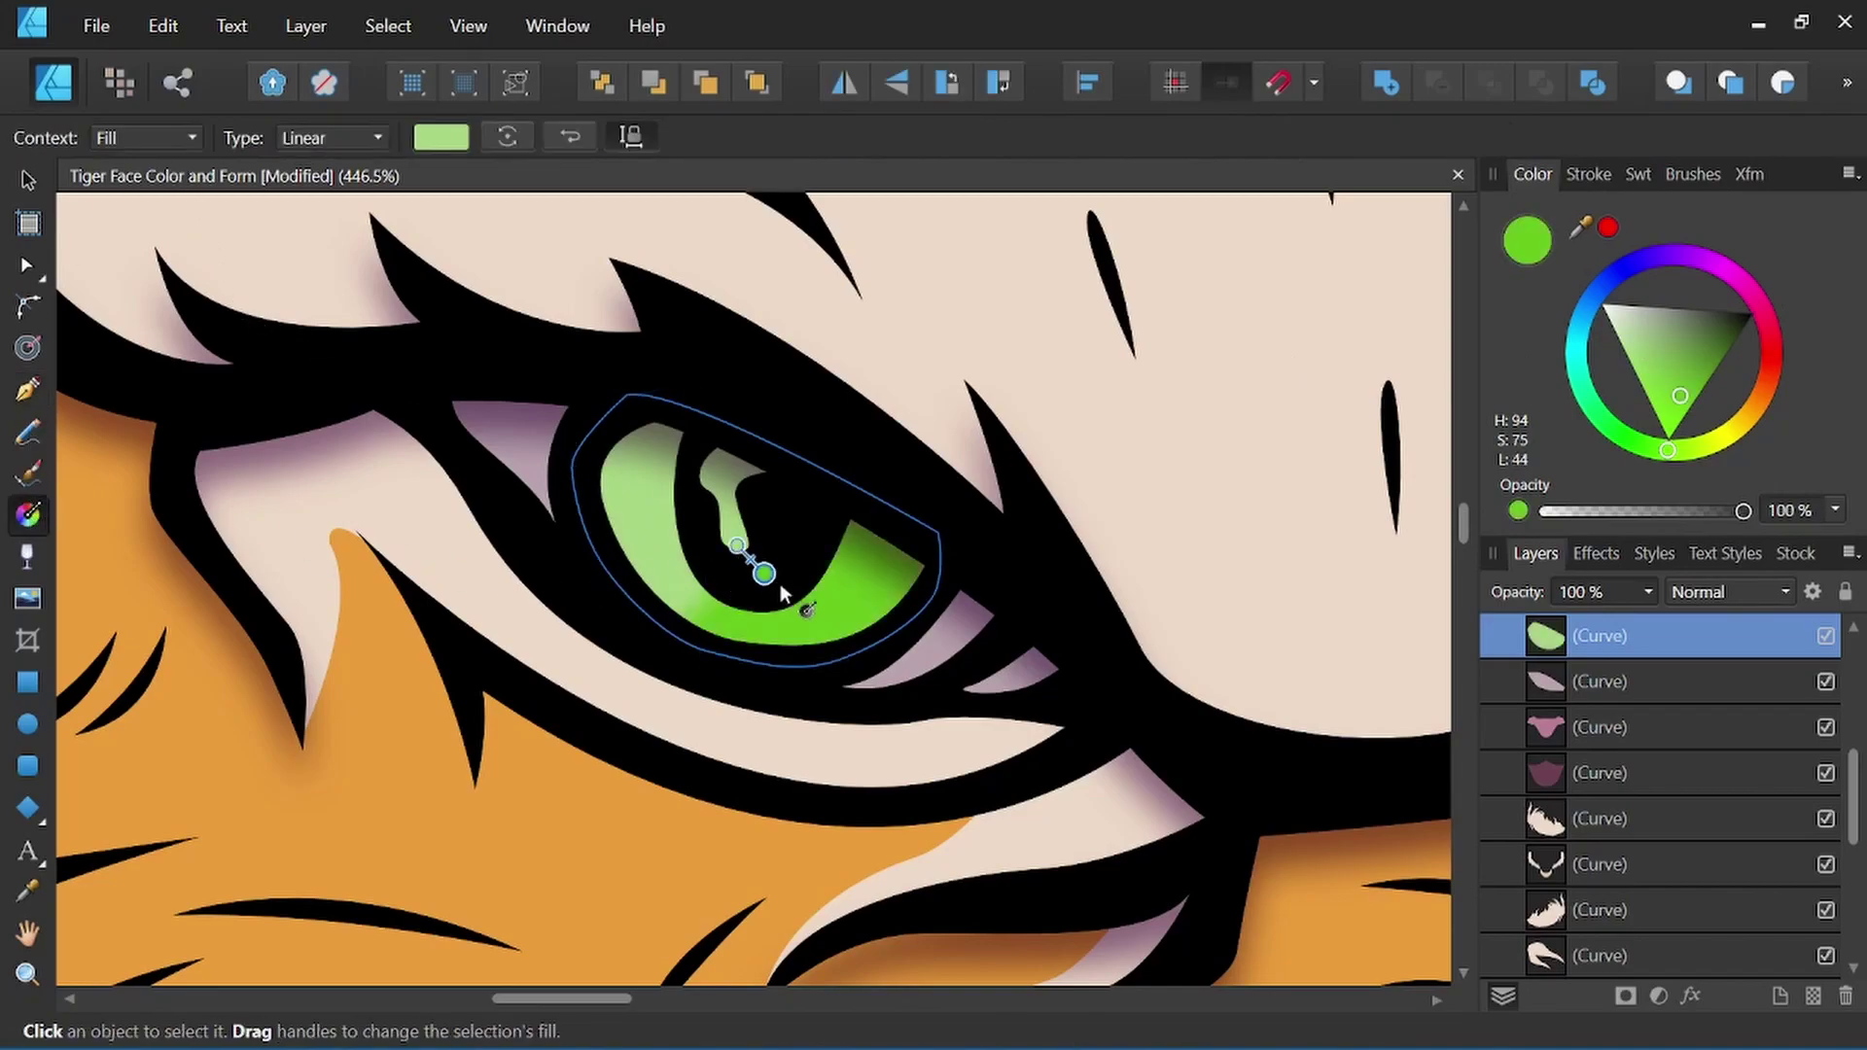
pyautogui.click(440, 137)
pyautogui.click(368, 327)
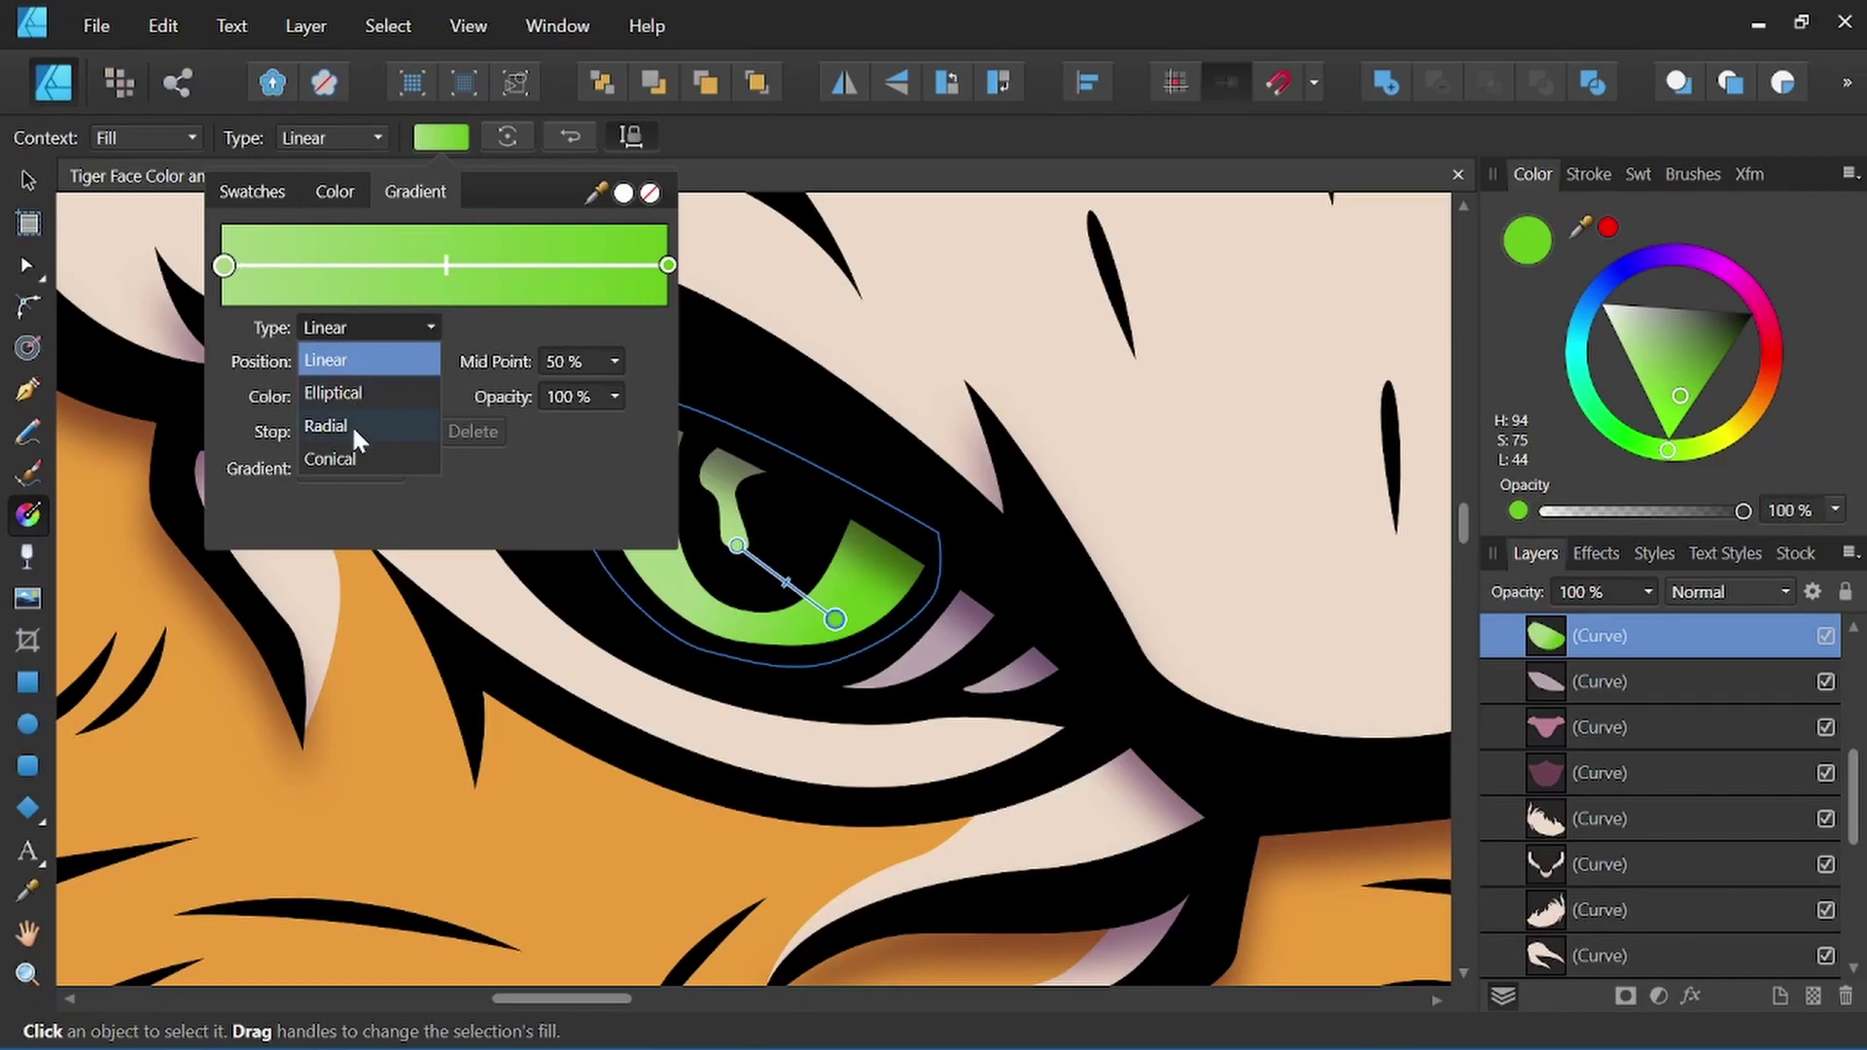
pyautogui.click(327, 427)
pyautogui.click(666, 266)
pyautogui.click(339, 395)
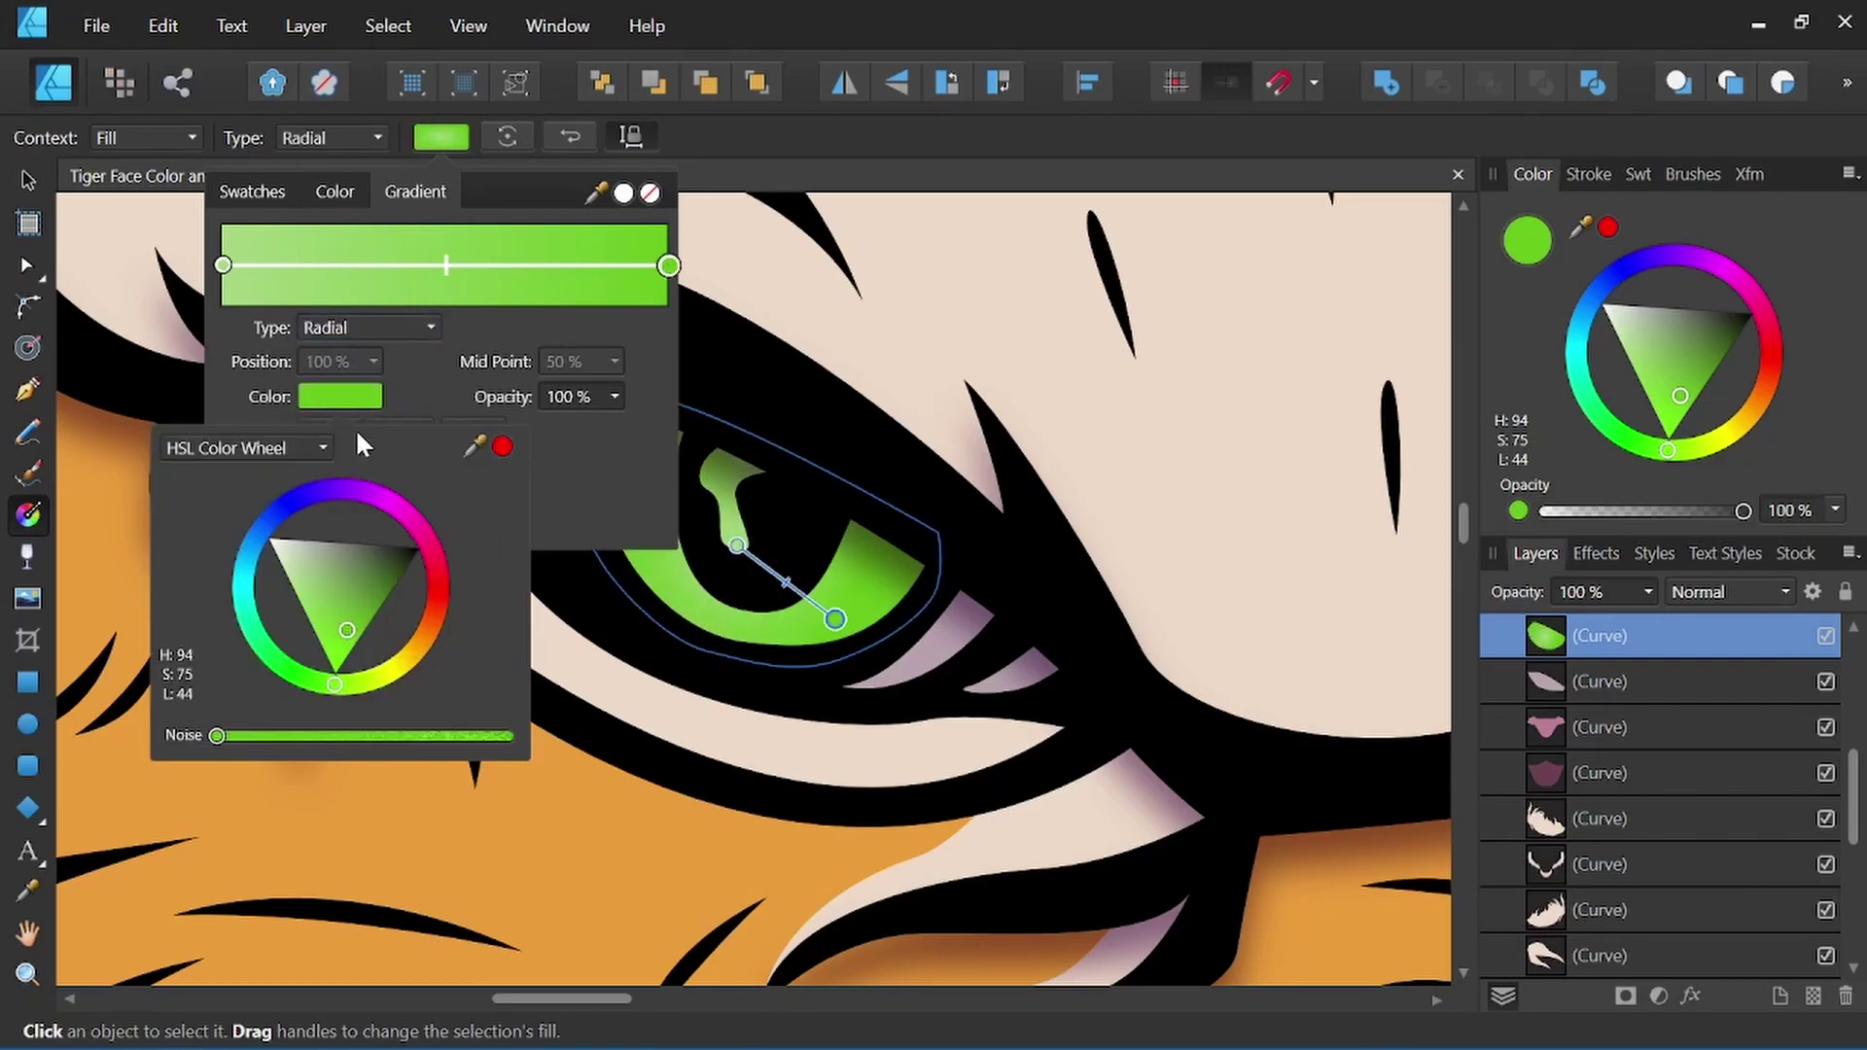
pyautogui.moveTo(336, 683); pyautogui.dragTo(391, 674)
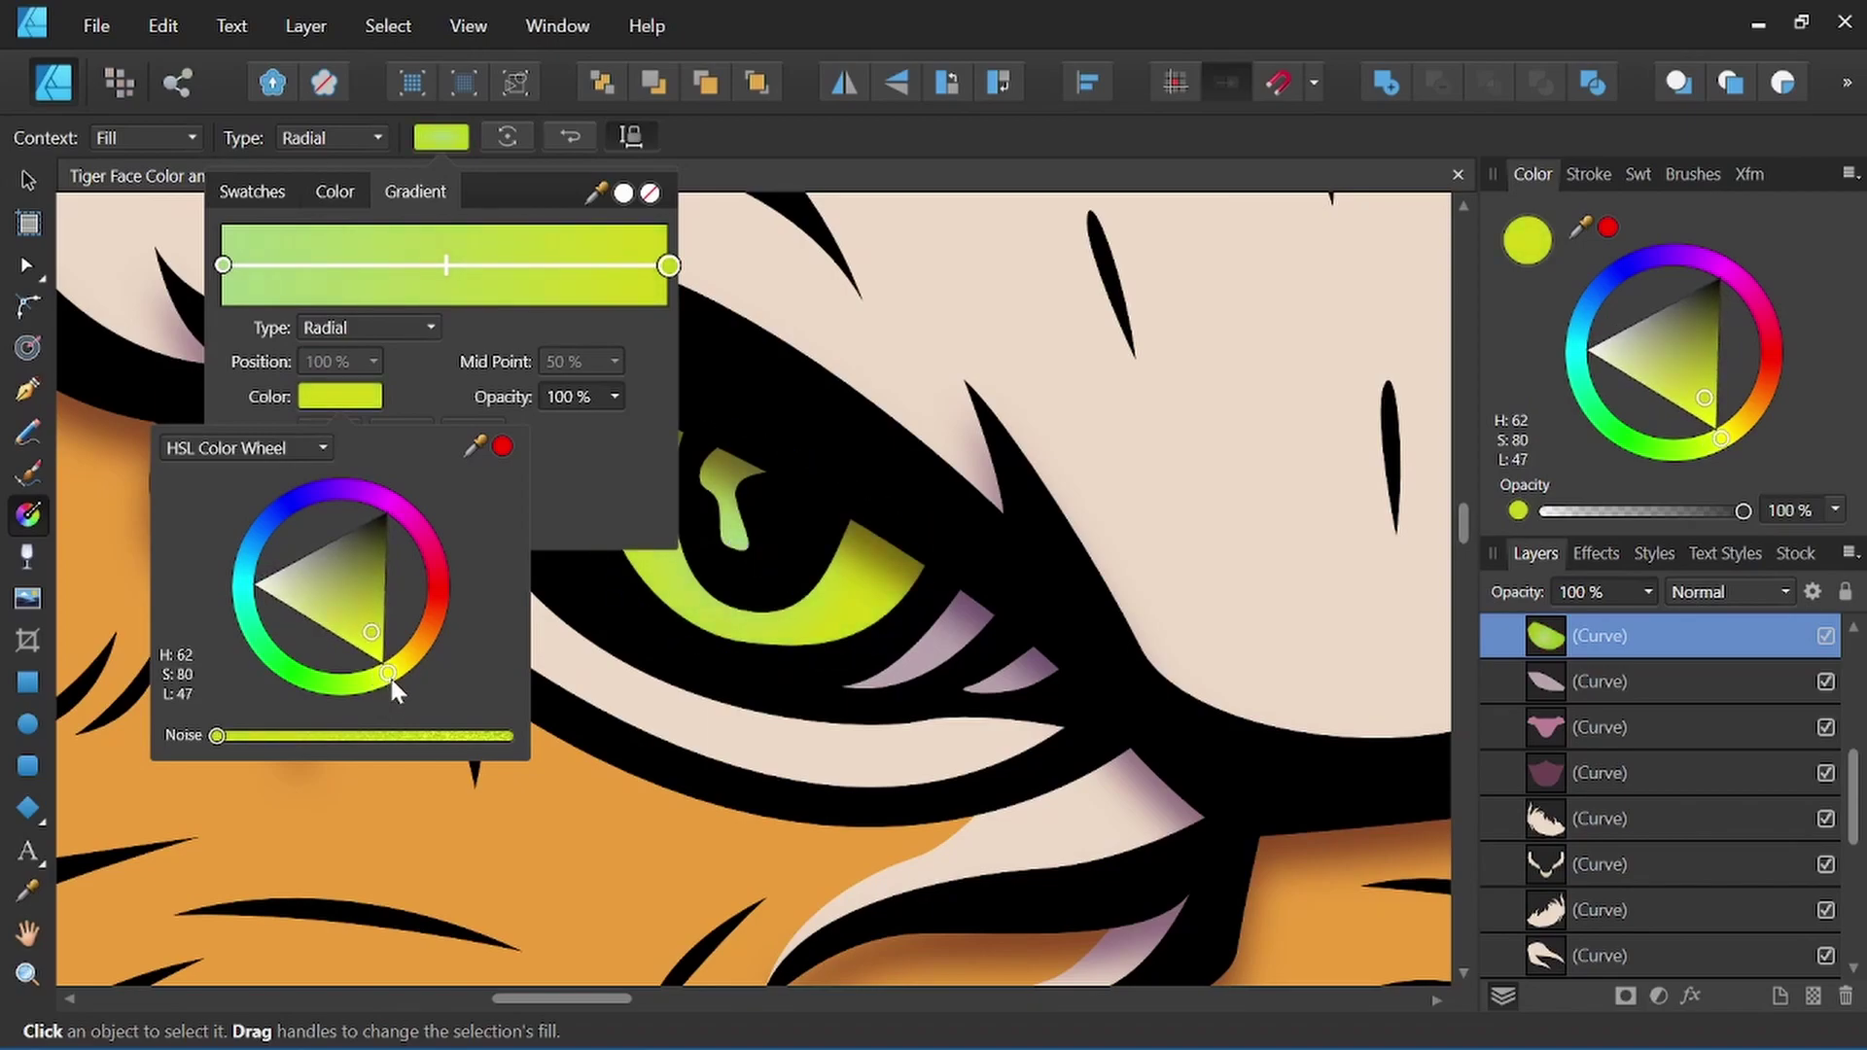
pyautogui.click(766, 139)
pyautogui.click(870, 132)
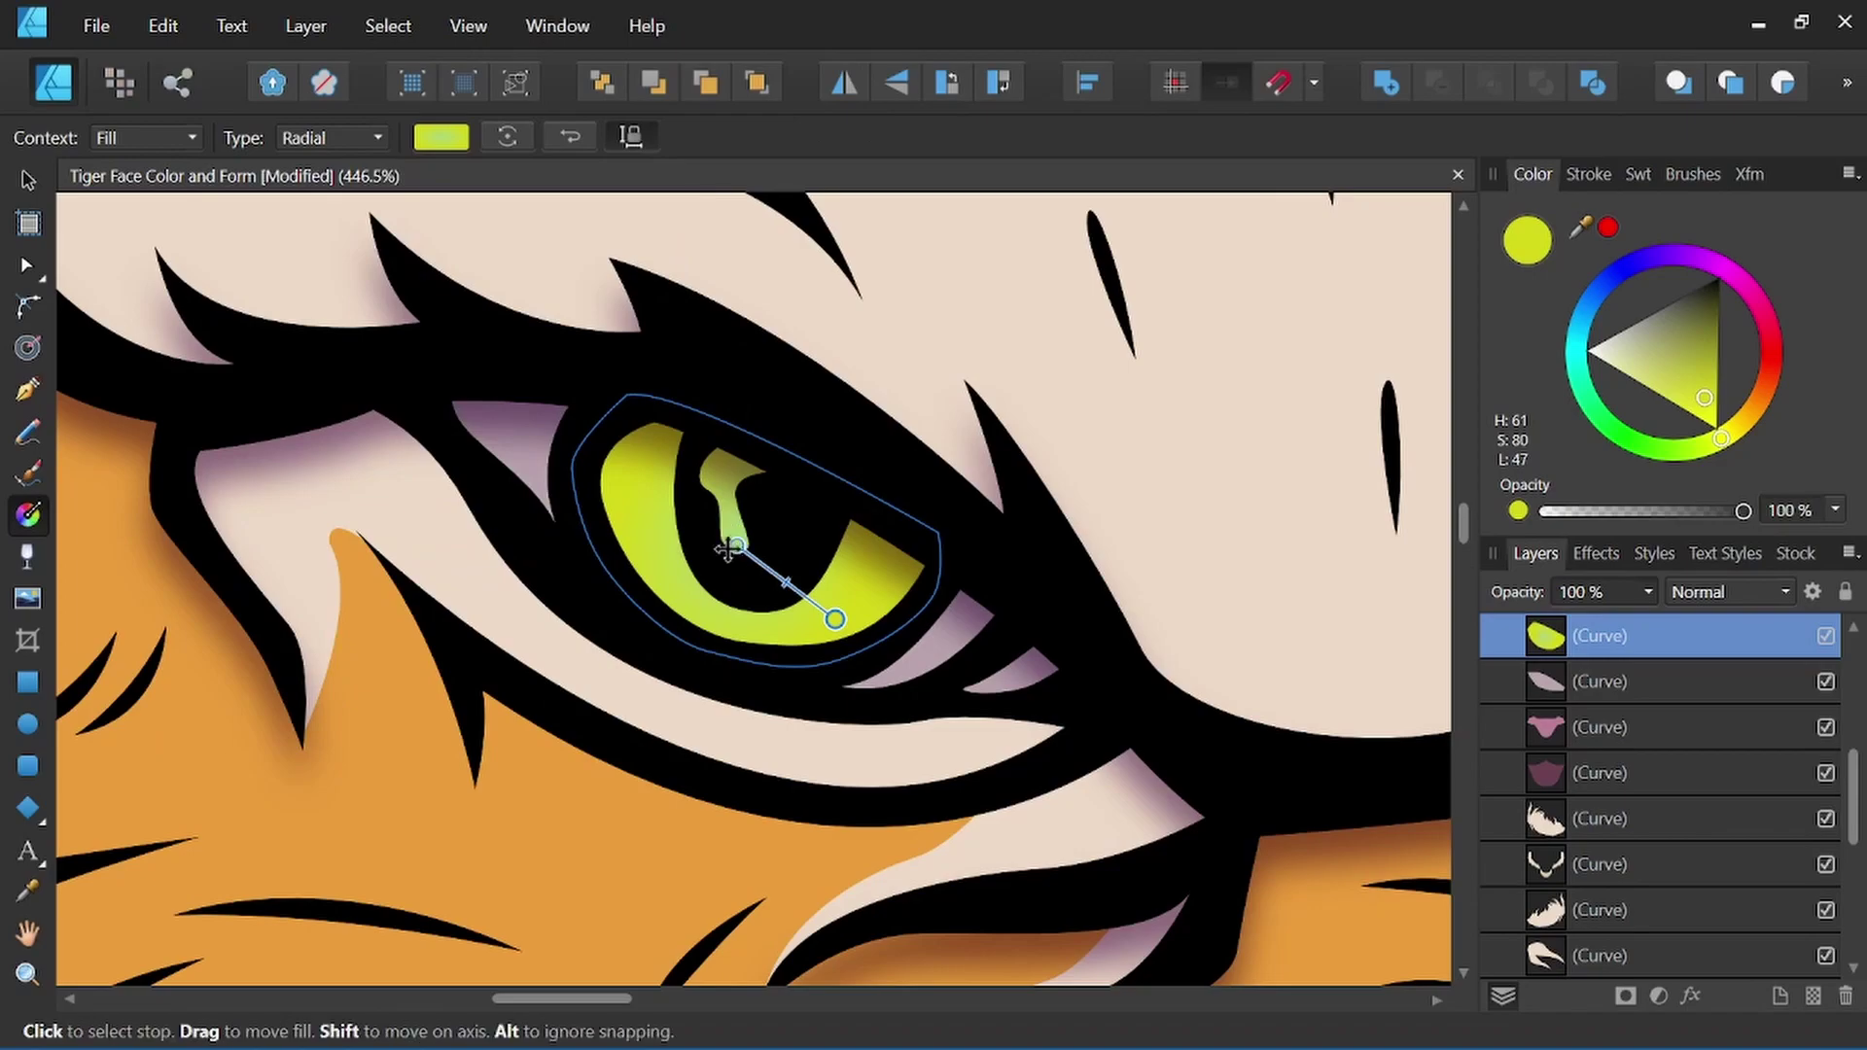
# Reposition the gradient from the pupil to the lower corner, reverse it and tune the start stop.
pyautogui.moveTo(737, 543); pyautogui.dragTo(726, 518)
pyautogui.moveTo(834, 619); pyautogui.dragTo(912, 685)
pyautogui.click(441, 137)
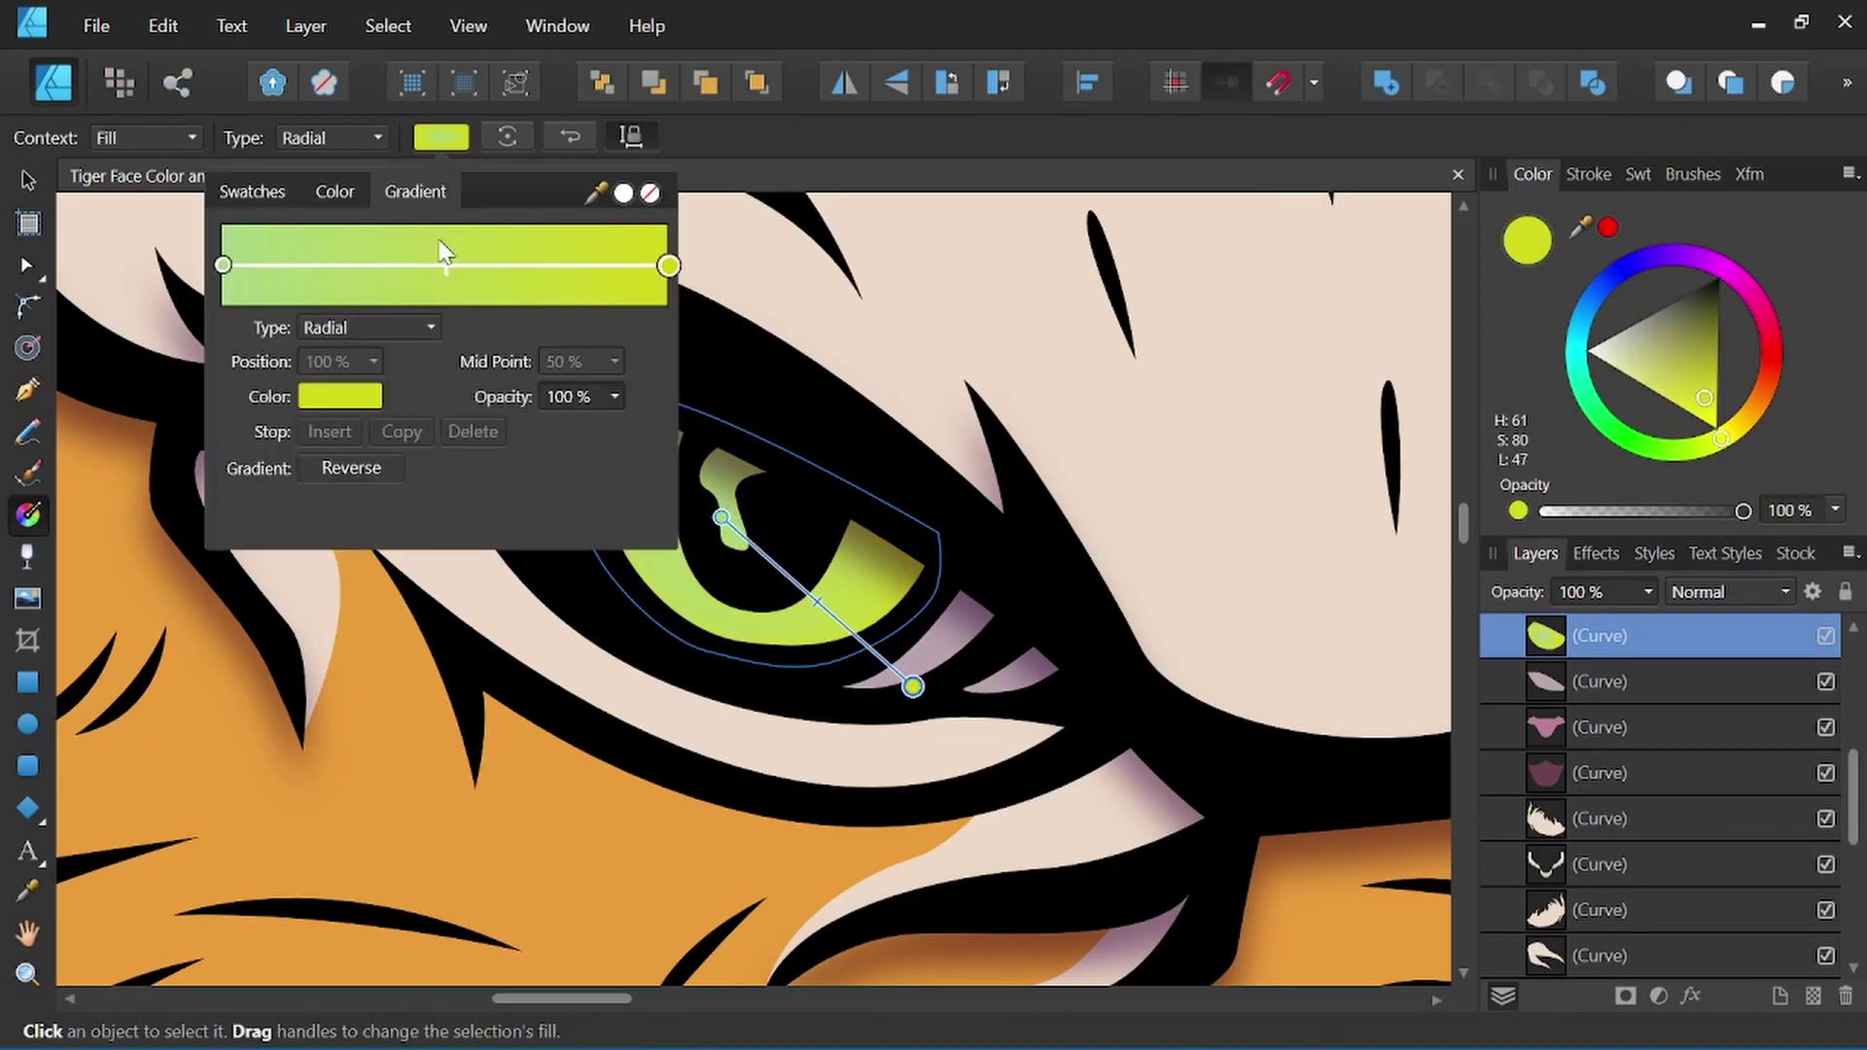
pyautogui.click(348, 468)
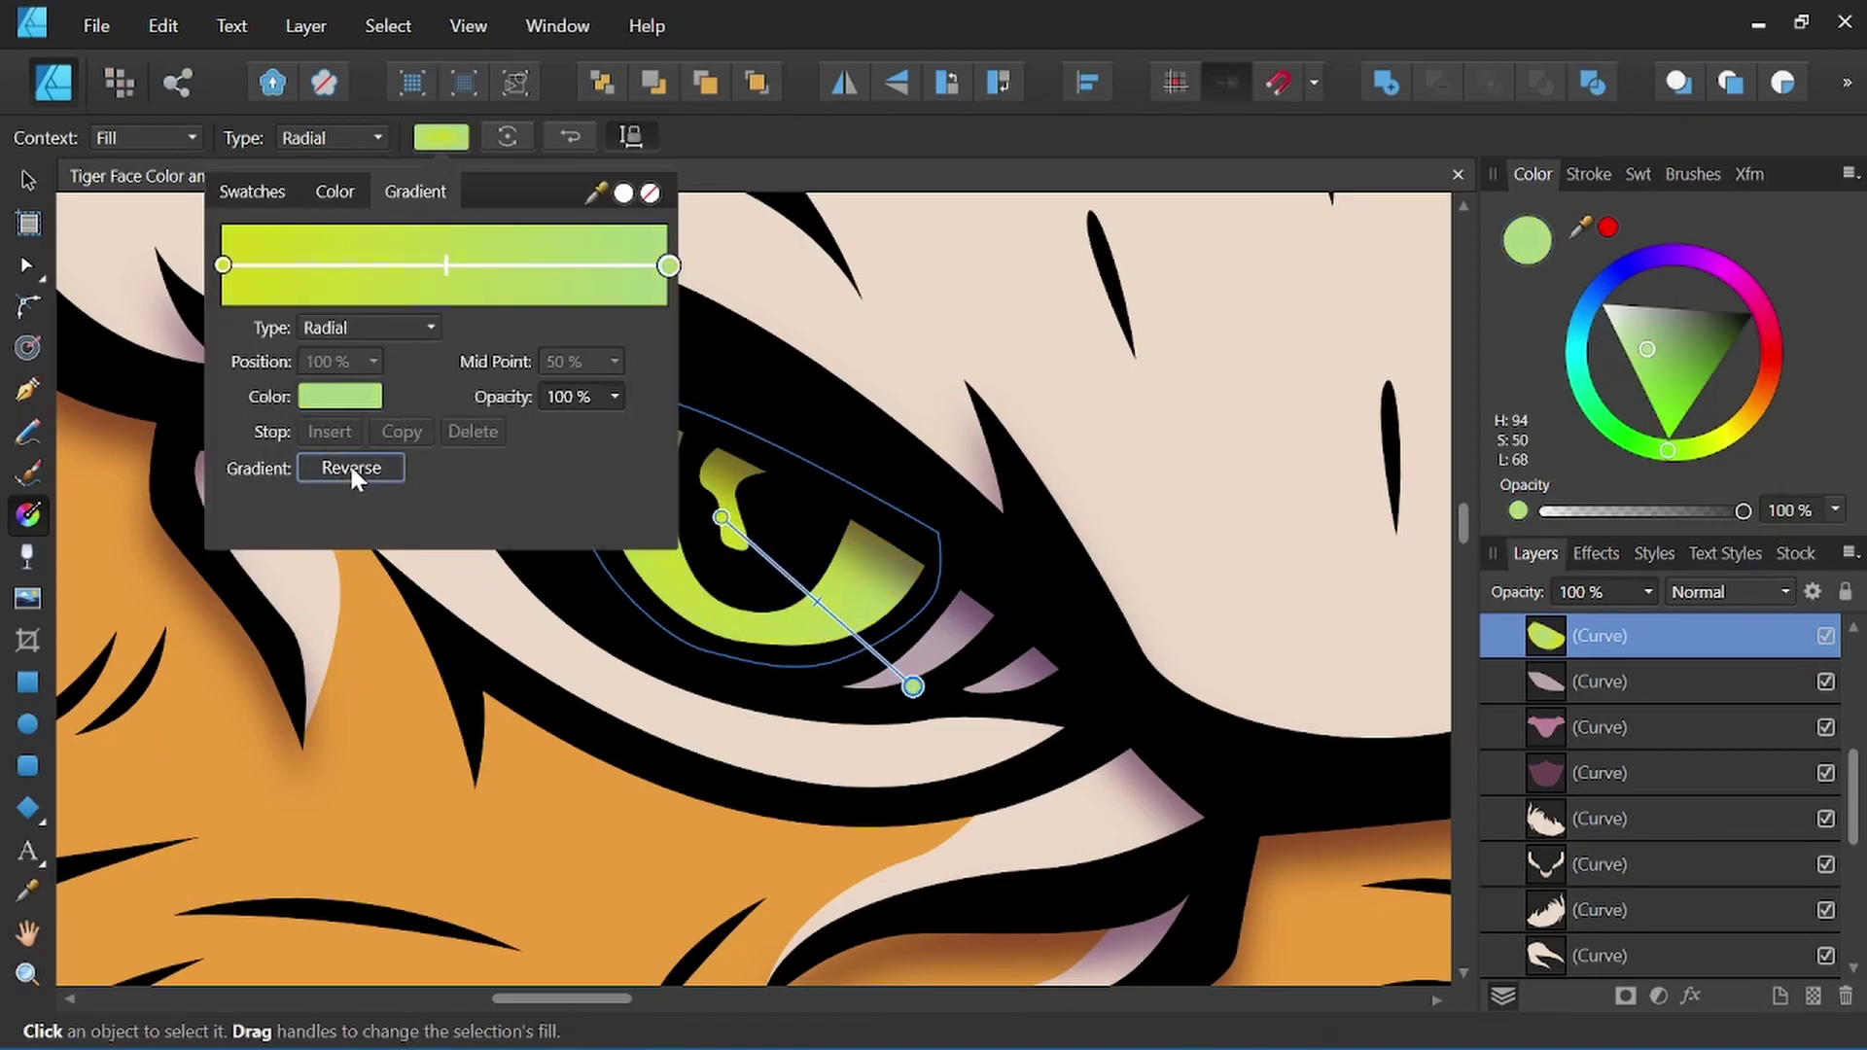
pyautogui.click(225, 266)
pyautogui.click(339, 396)
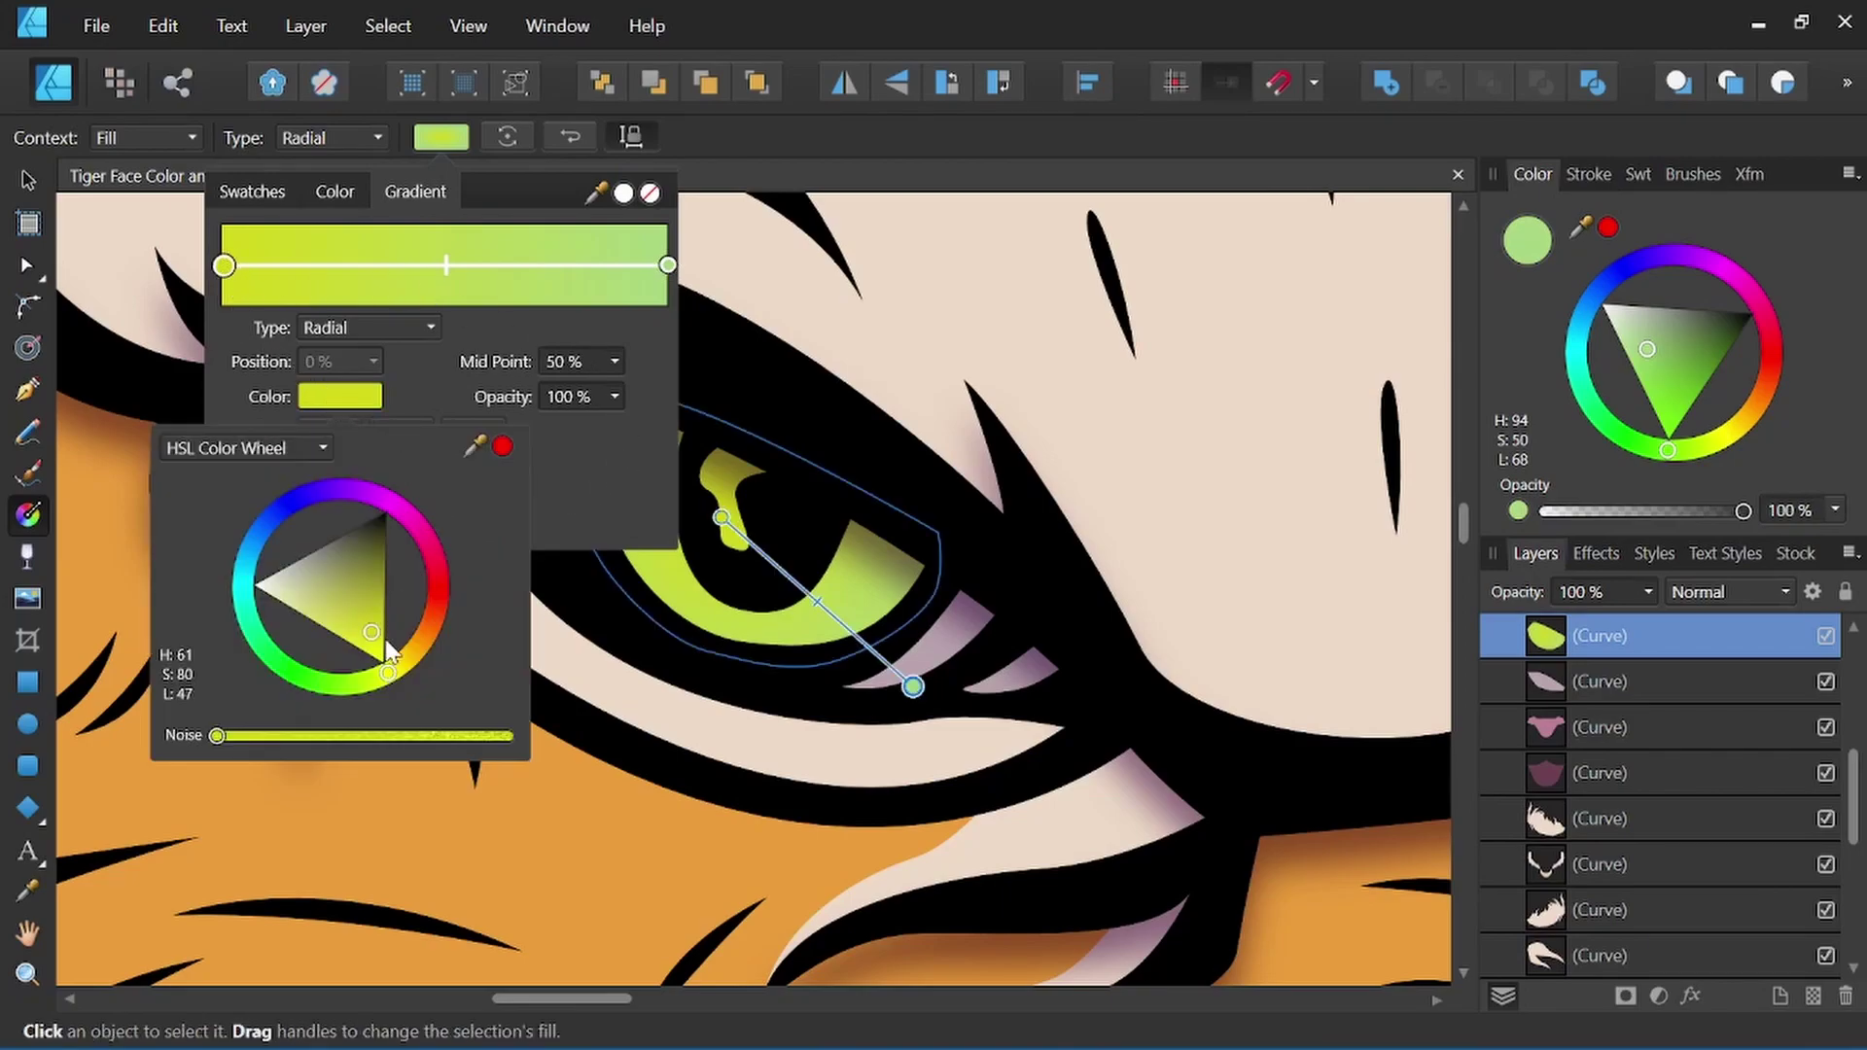
pyautogui.moveTo(383, 637); pyautogui.dragTo(374, 636)
pyautogui.click(618, 504)
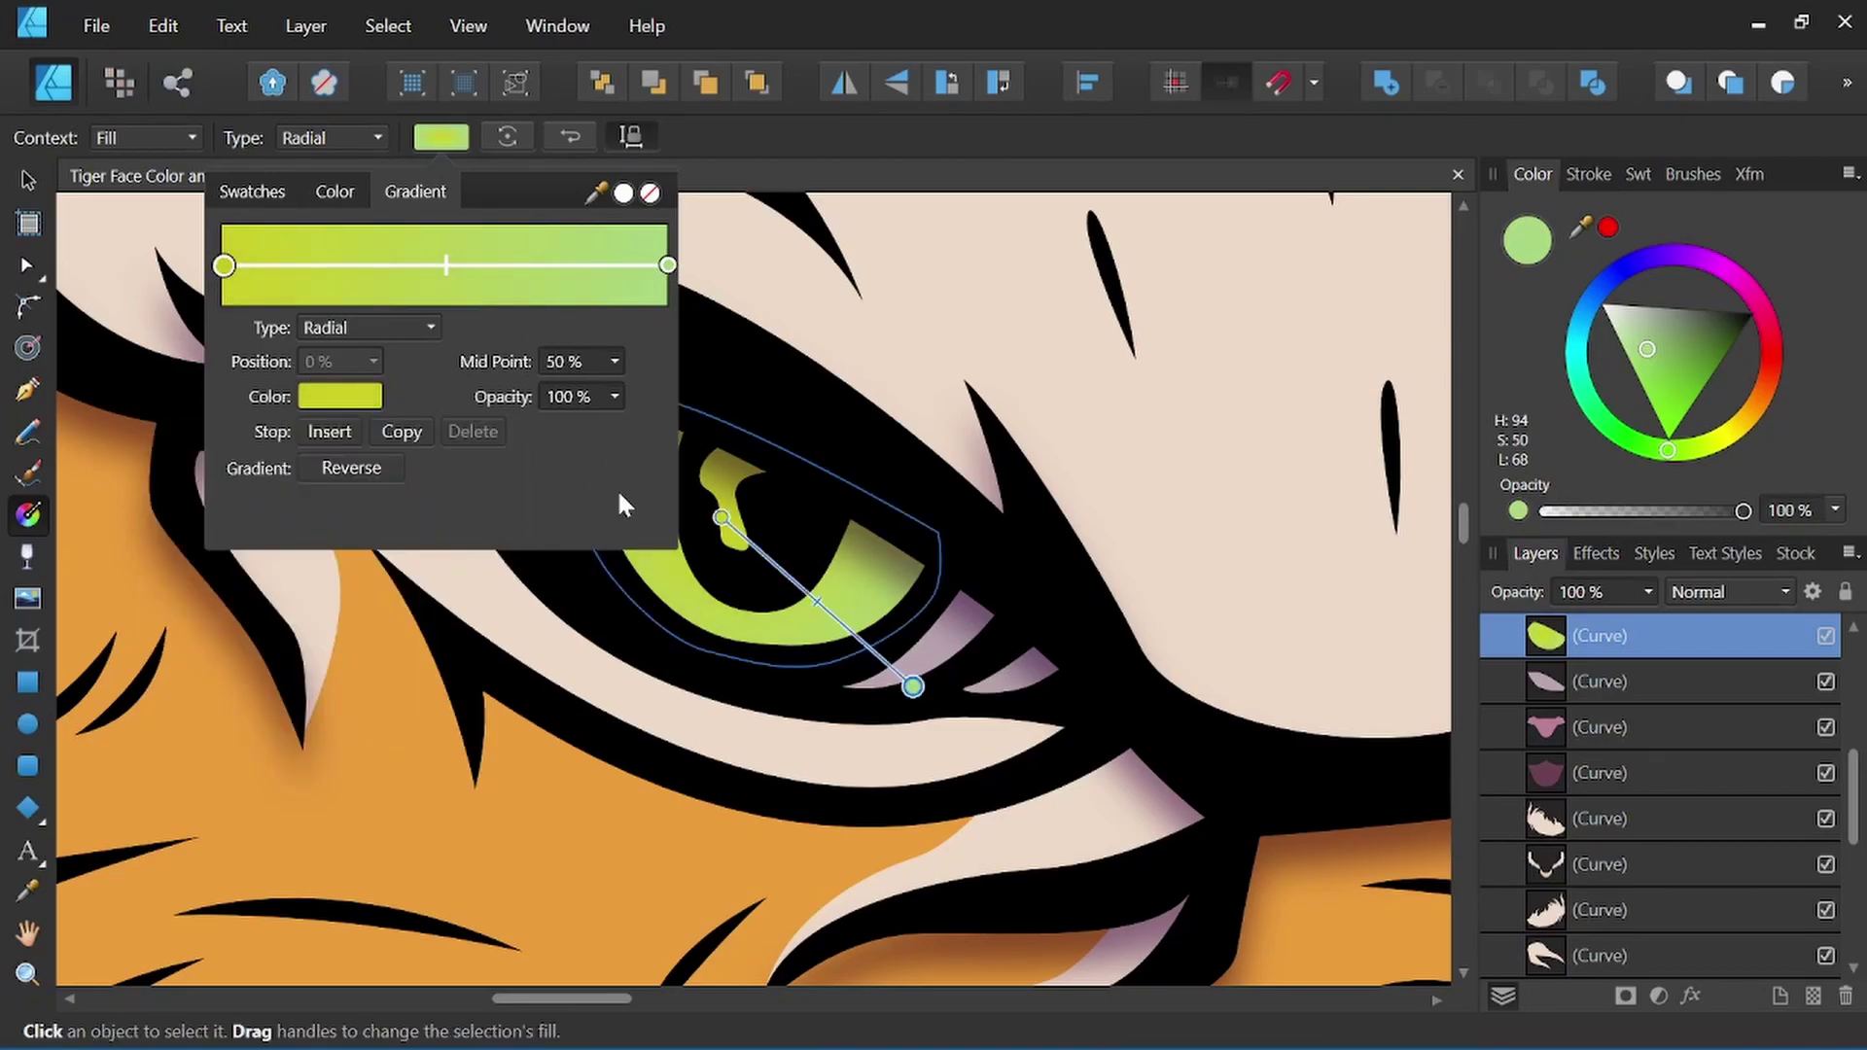
# Darken the gradient's outer stop to a deeper green.
pyautogui.click(669, 266)
pyautogui.click(340, 396)
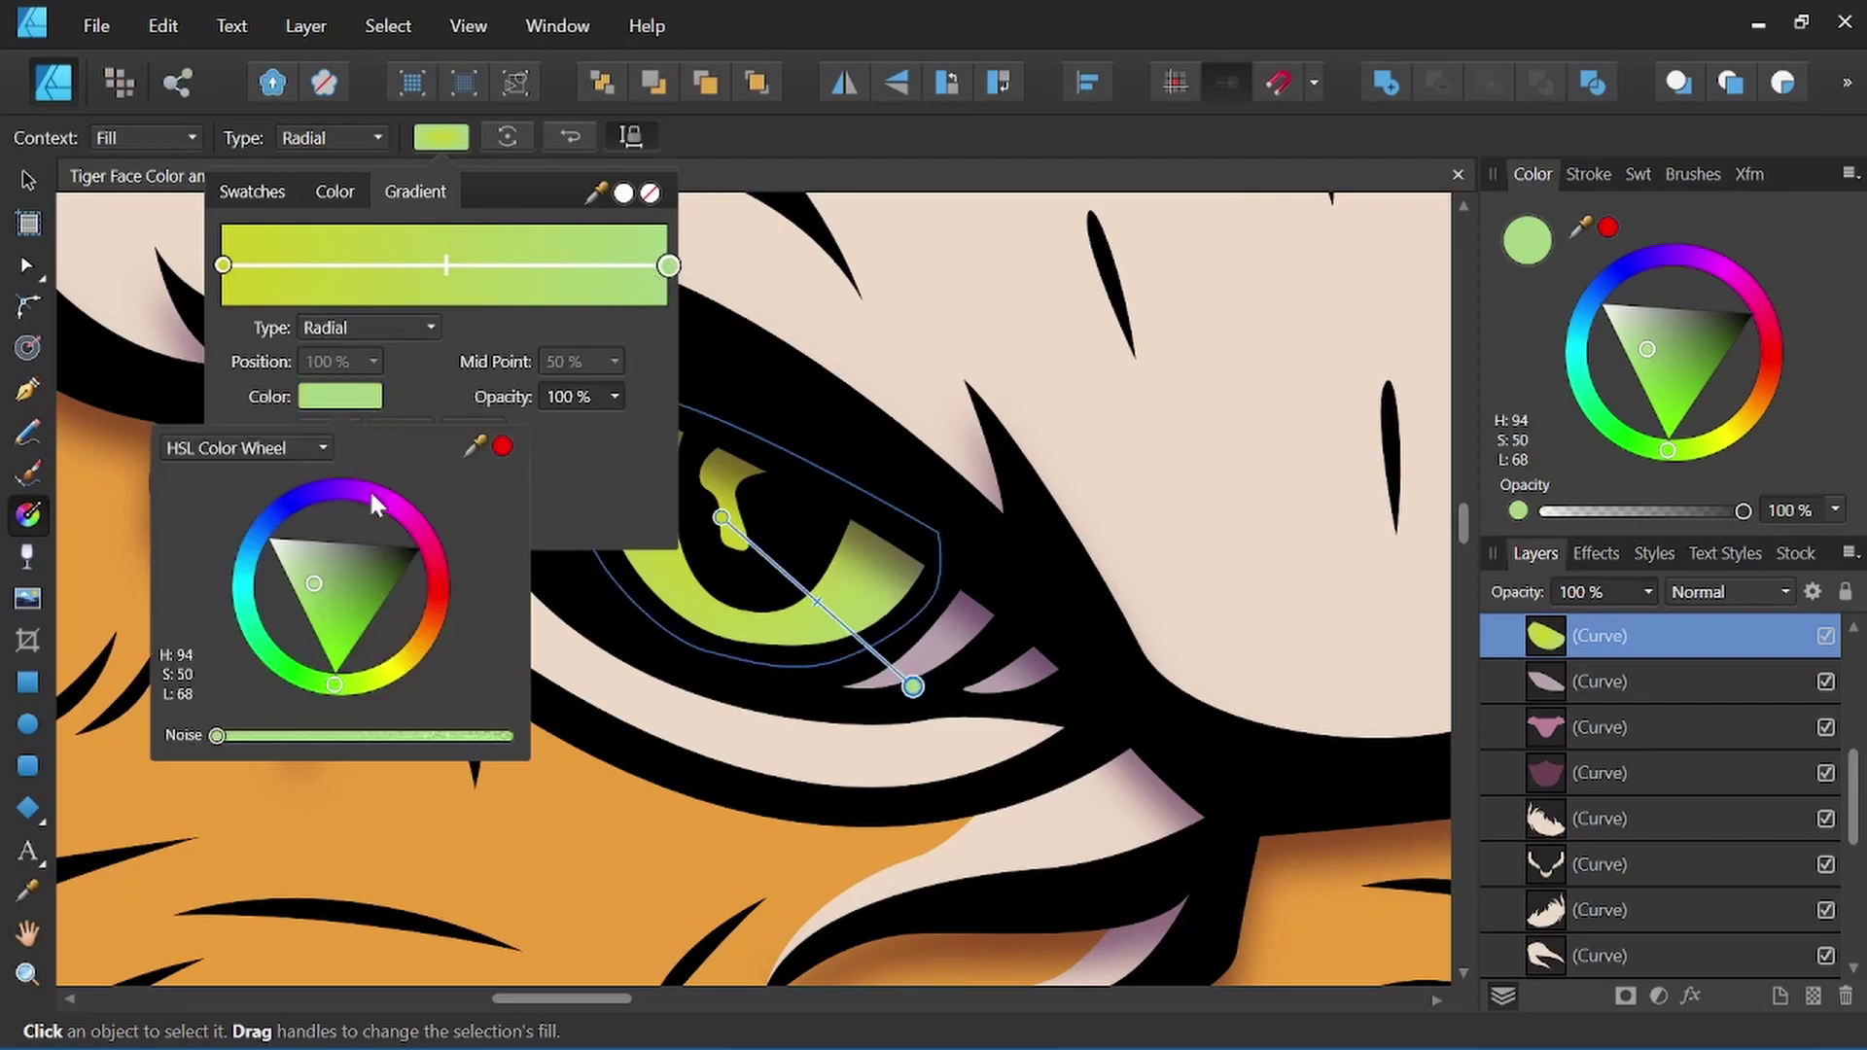
pyautogui.click(319, 590)
pyautogui.moveTo(326, 598); pyautogui.dragTo(363, 620)
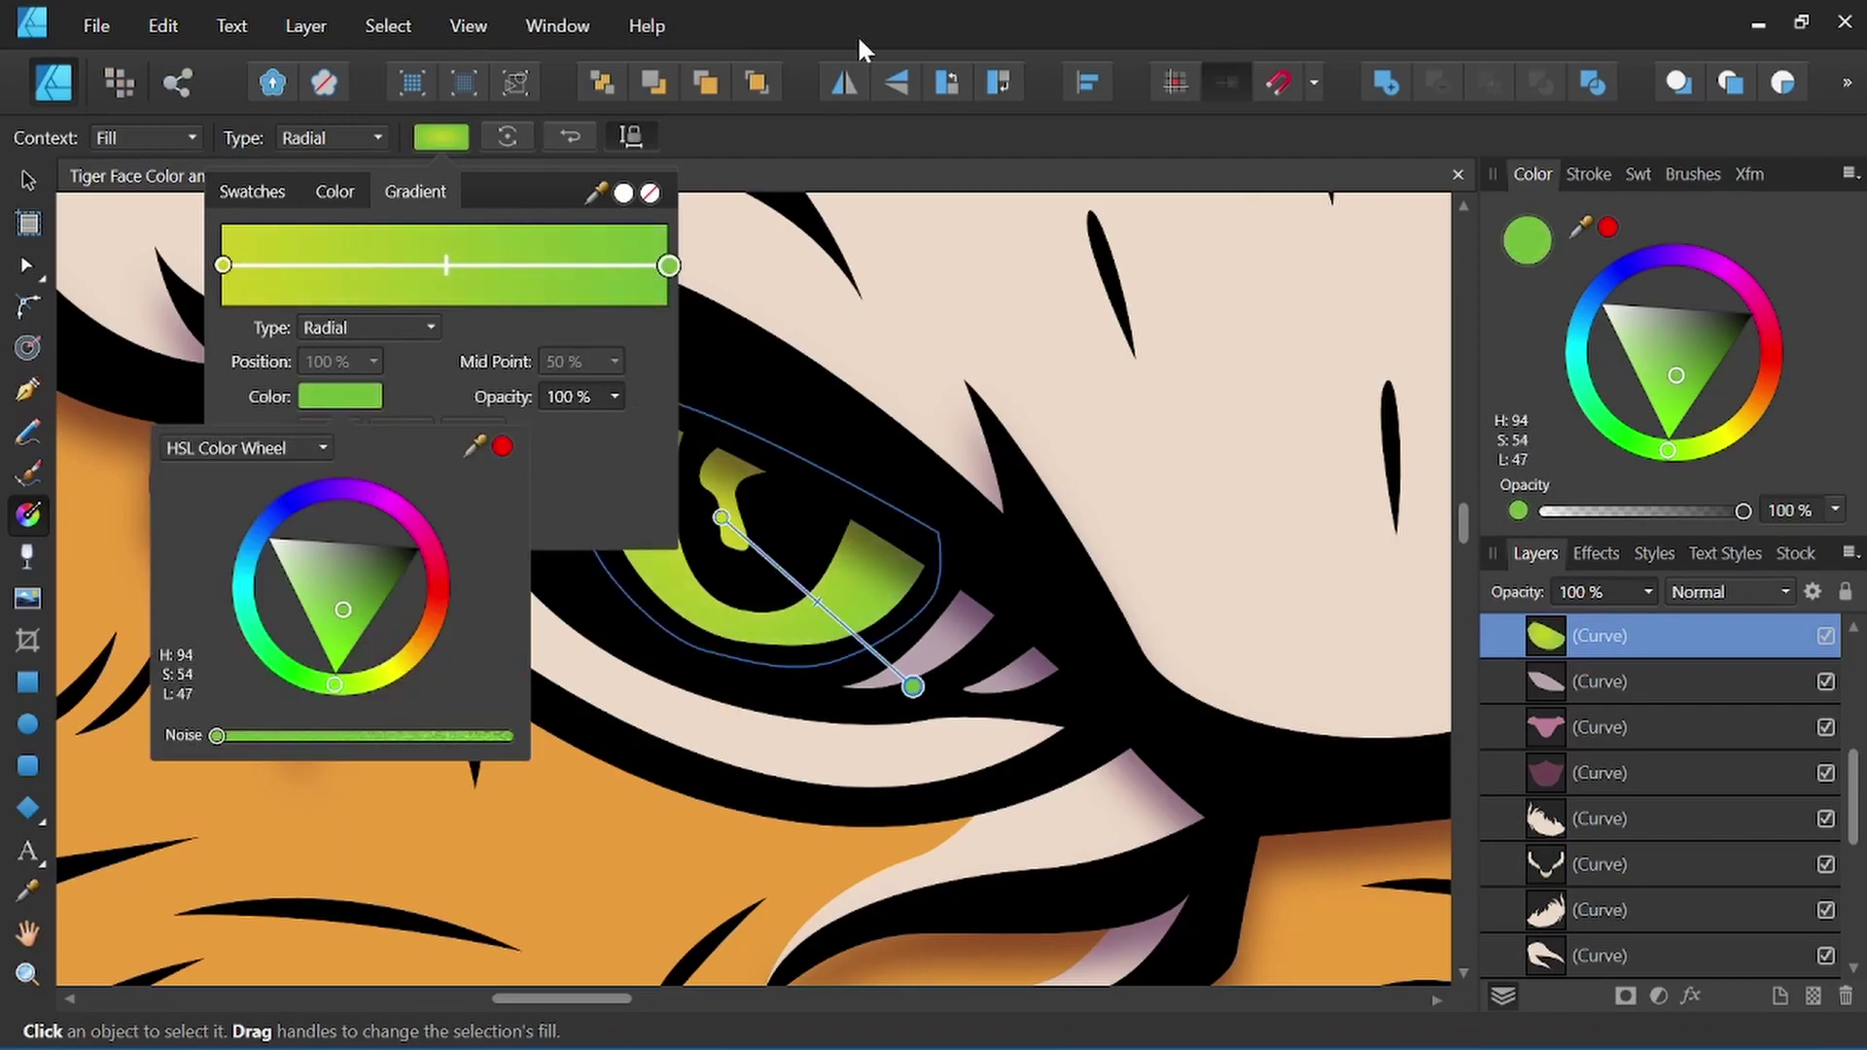
pyautogui.click(766, 295)
pyautogui.scroll(-3, 787, 308)
pyautogui.click(787, 379)
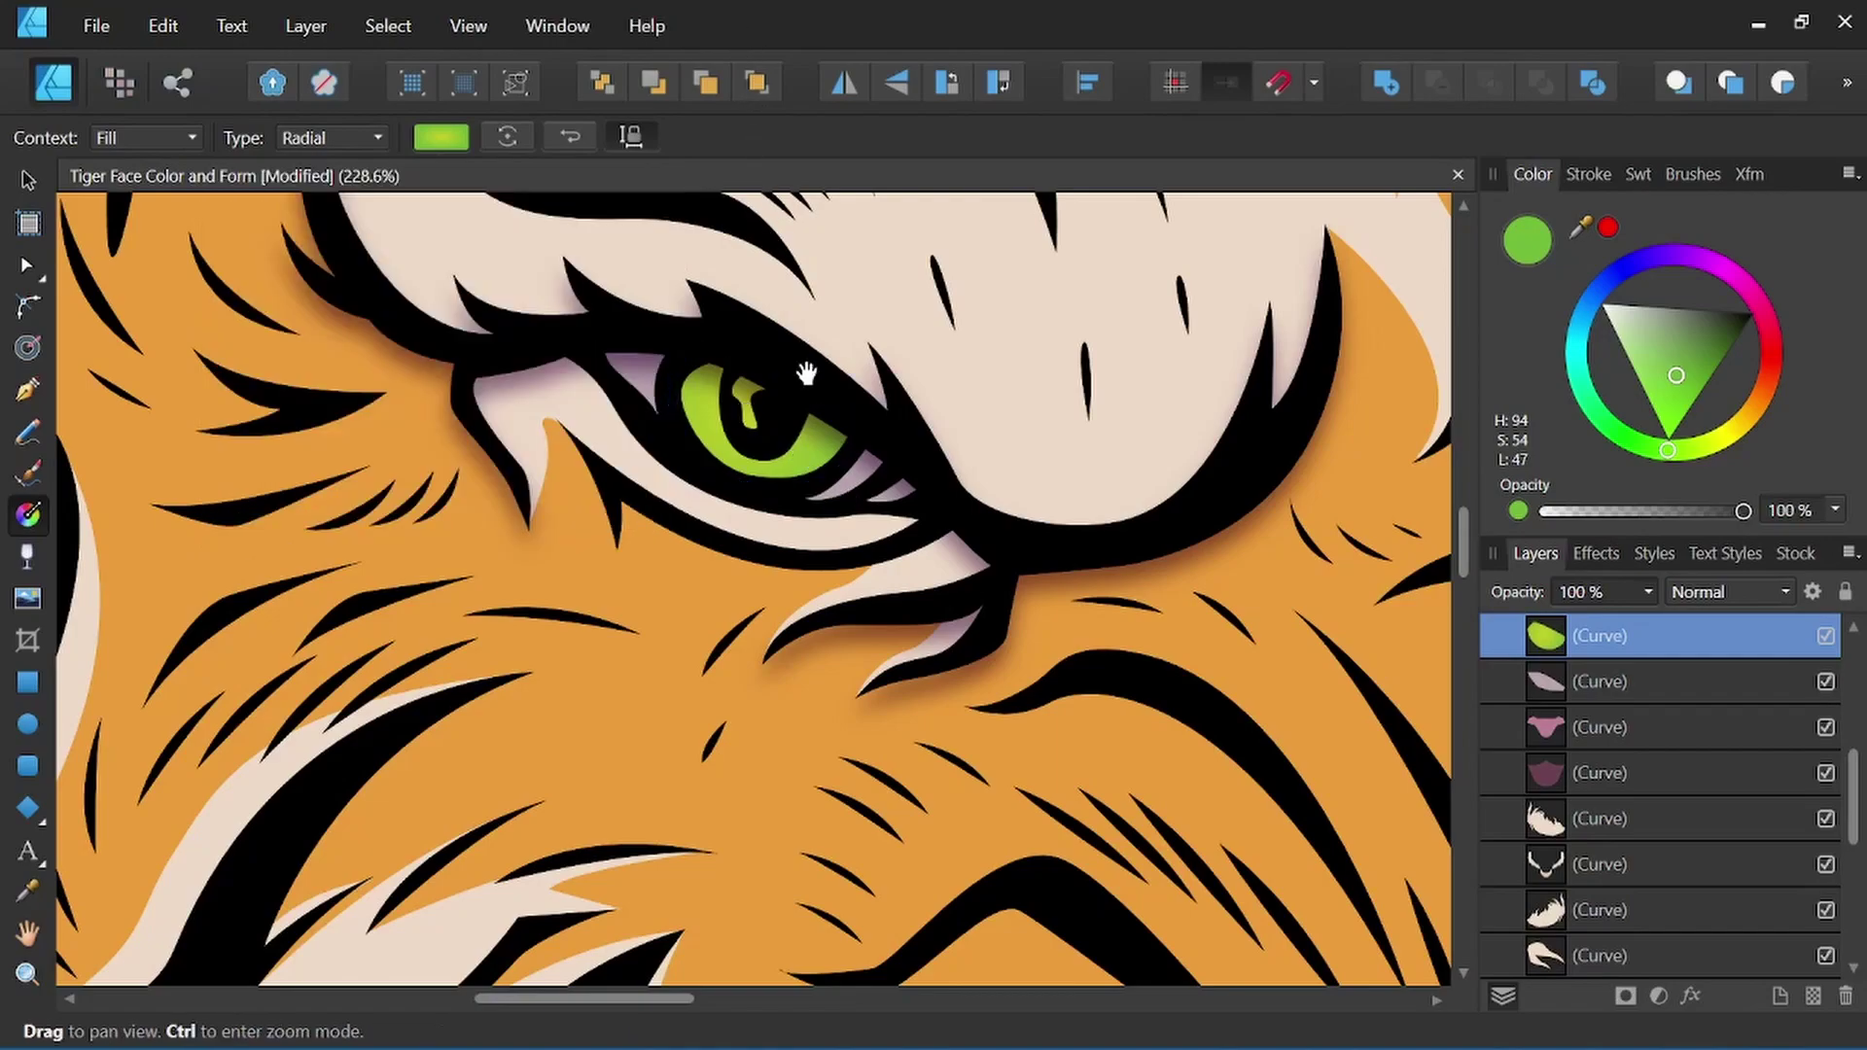
pyautogui.scroll(-3, 857, 460)
pyautogui.scroll(2, 857, 460)
pyautogui.press('v')
pyautogui.scroll(3, 584, 438)
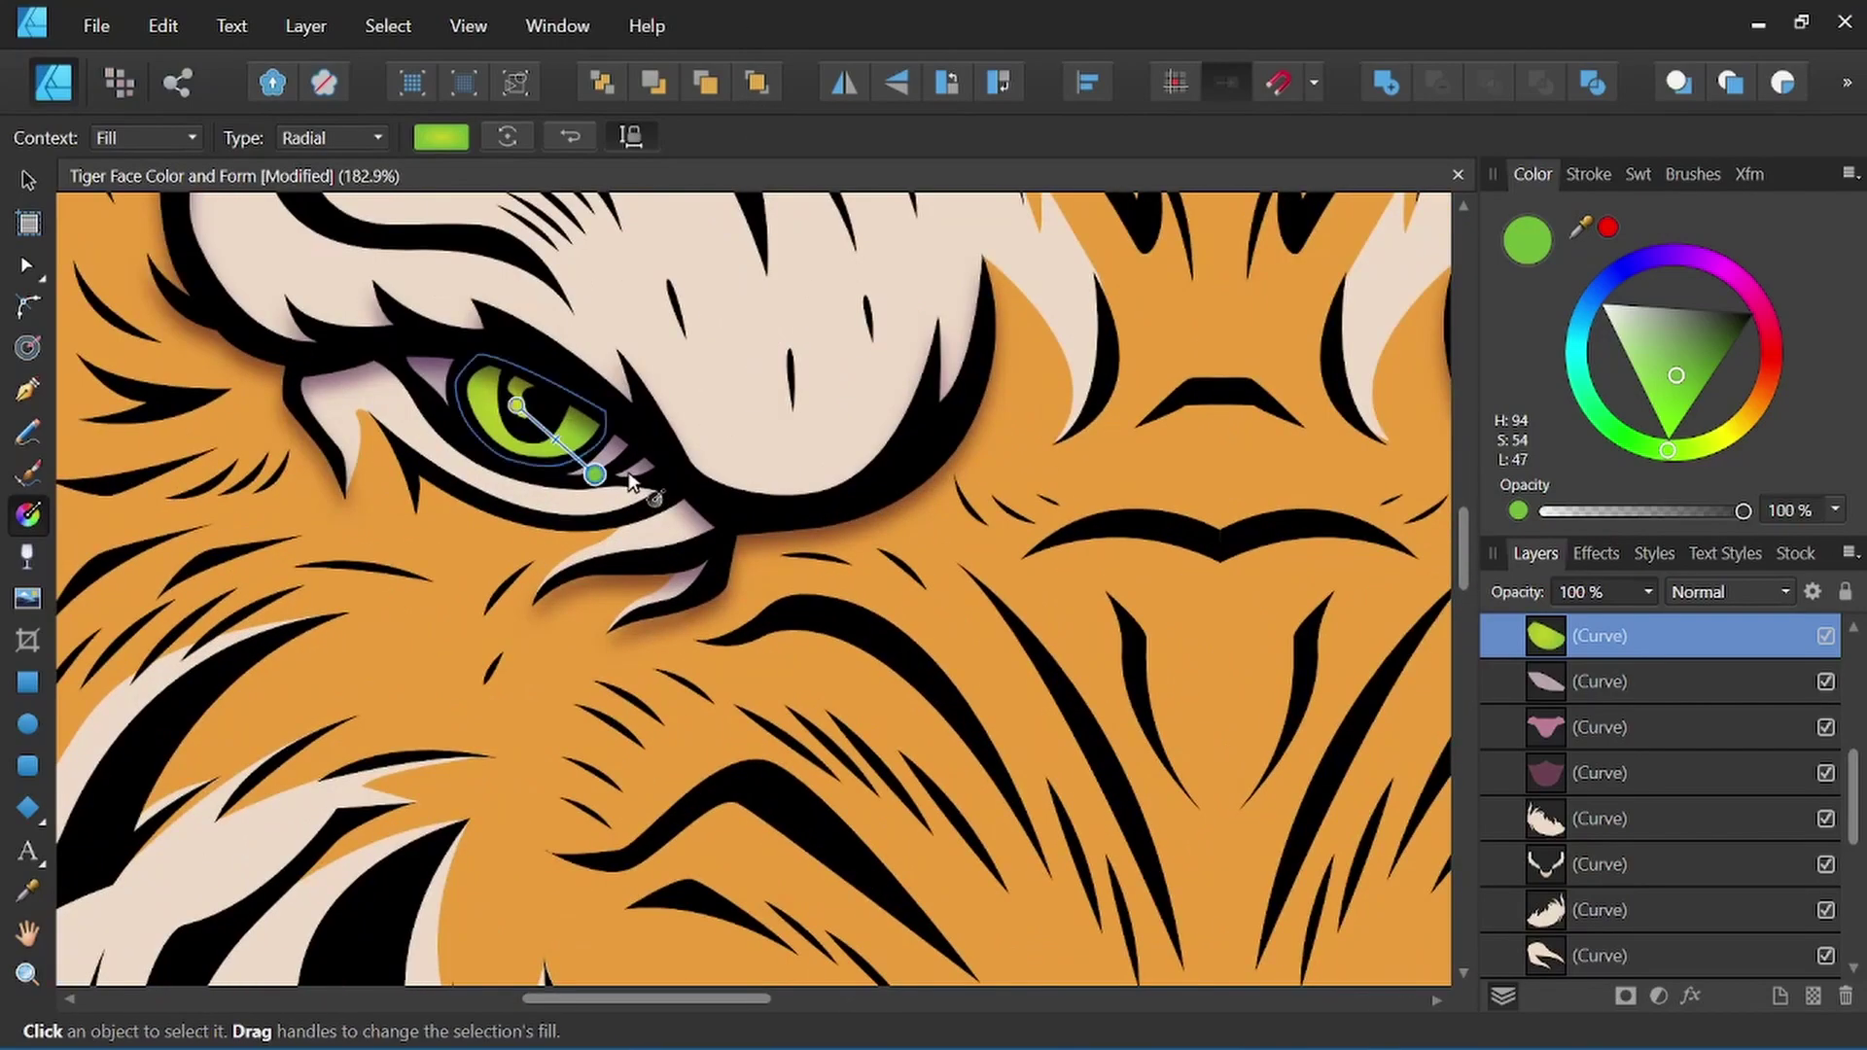
pyautogui.scroll(2, 580, 465)
# Duplicate the selected iris and eye-white shapes onto the tiger's right eye.
pyautogui.keyDown('shift'); pyautogui.click(539, 372); pyautogui.keyUp('shift')
pyautogui.scroll(-2, 915, 391)
pyautogui.moveTo(915, 392); pyautogui.dragTo(521, 509)
pyautogui.scroll(-3, 519, 508)
pyautogui.moveTo(632, 516); pyautogui.dragTo(496, 562)
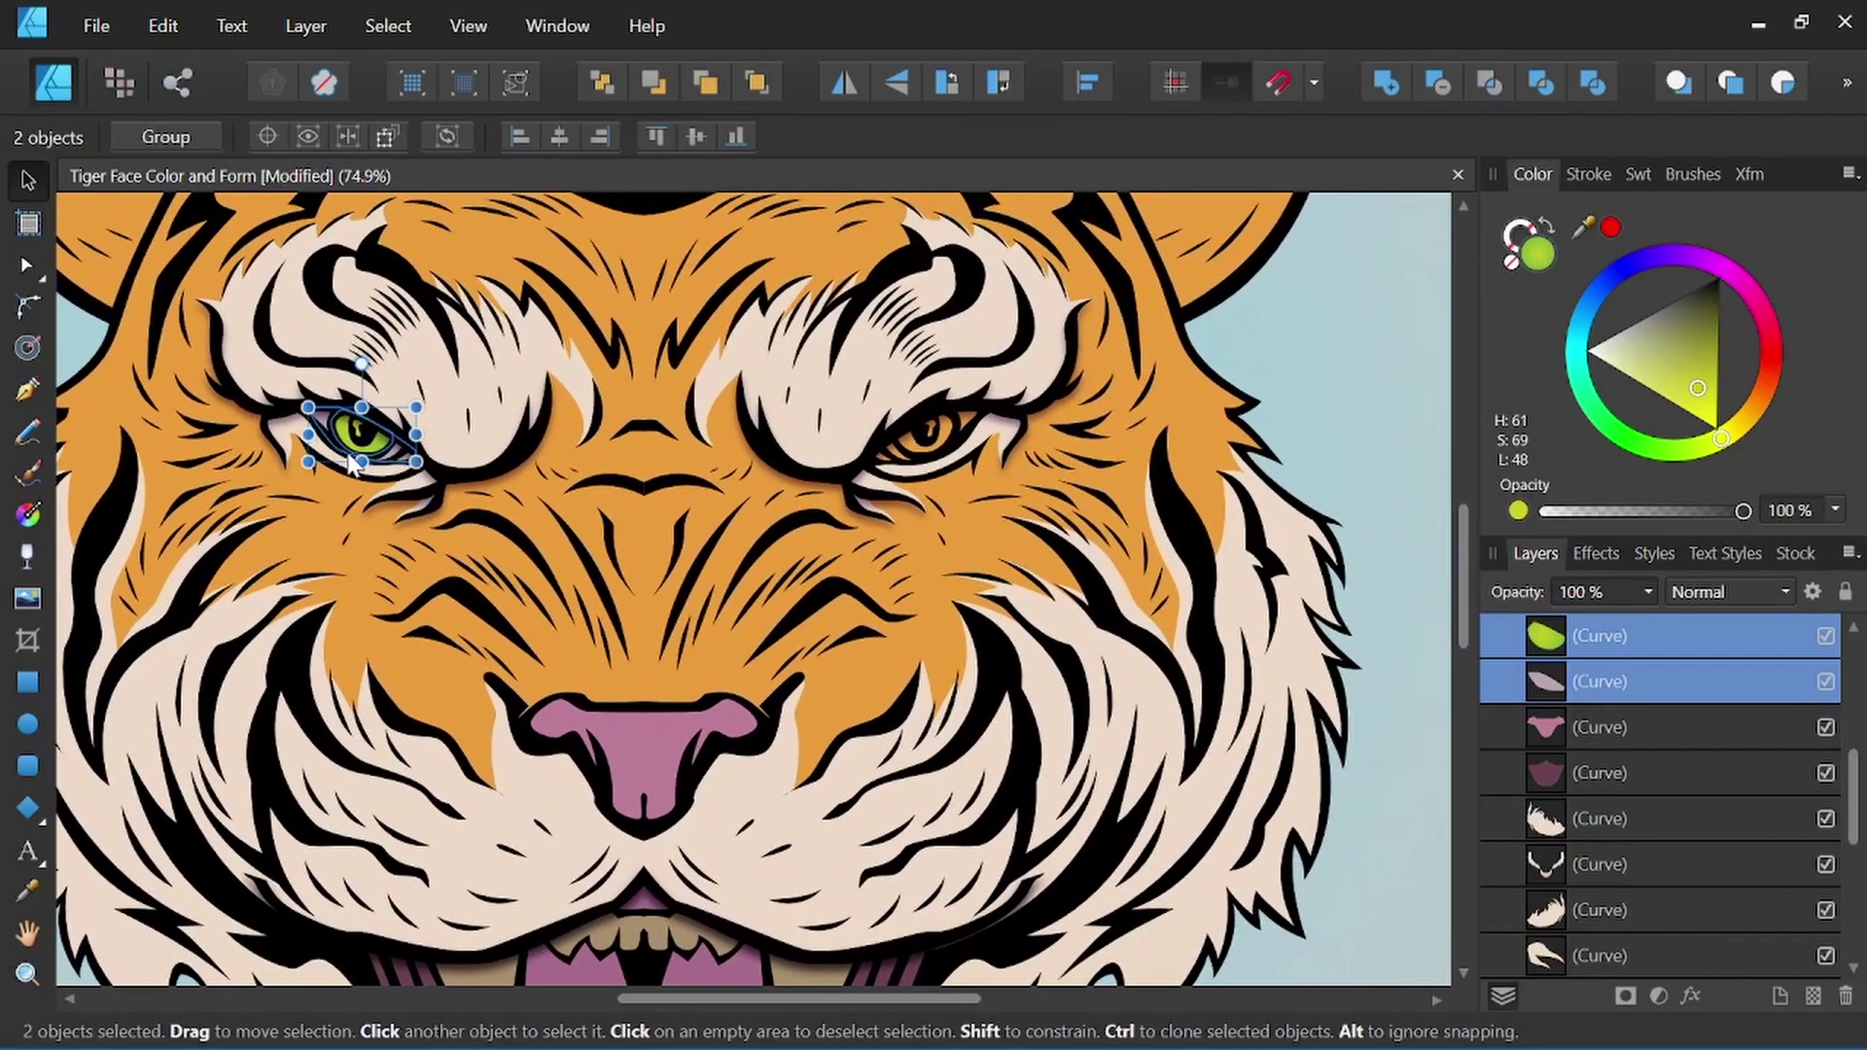
pyautogui.moveTo(379, 434); pyautogui.dragTo(941, 430)
# Flip the copied eye horizontally so both eyes match, then deselect.
pyautogui.click(842, 83)
pyautogui.scroll(-3, 942, 430)
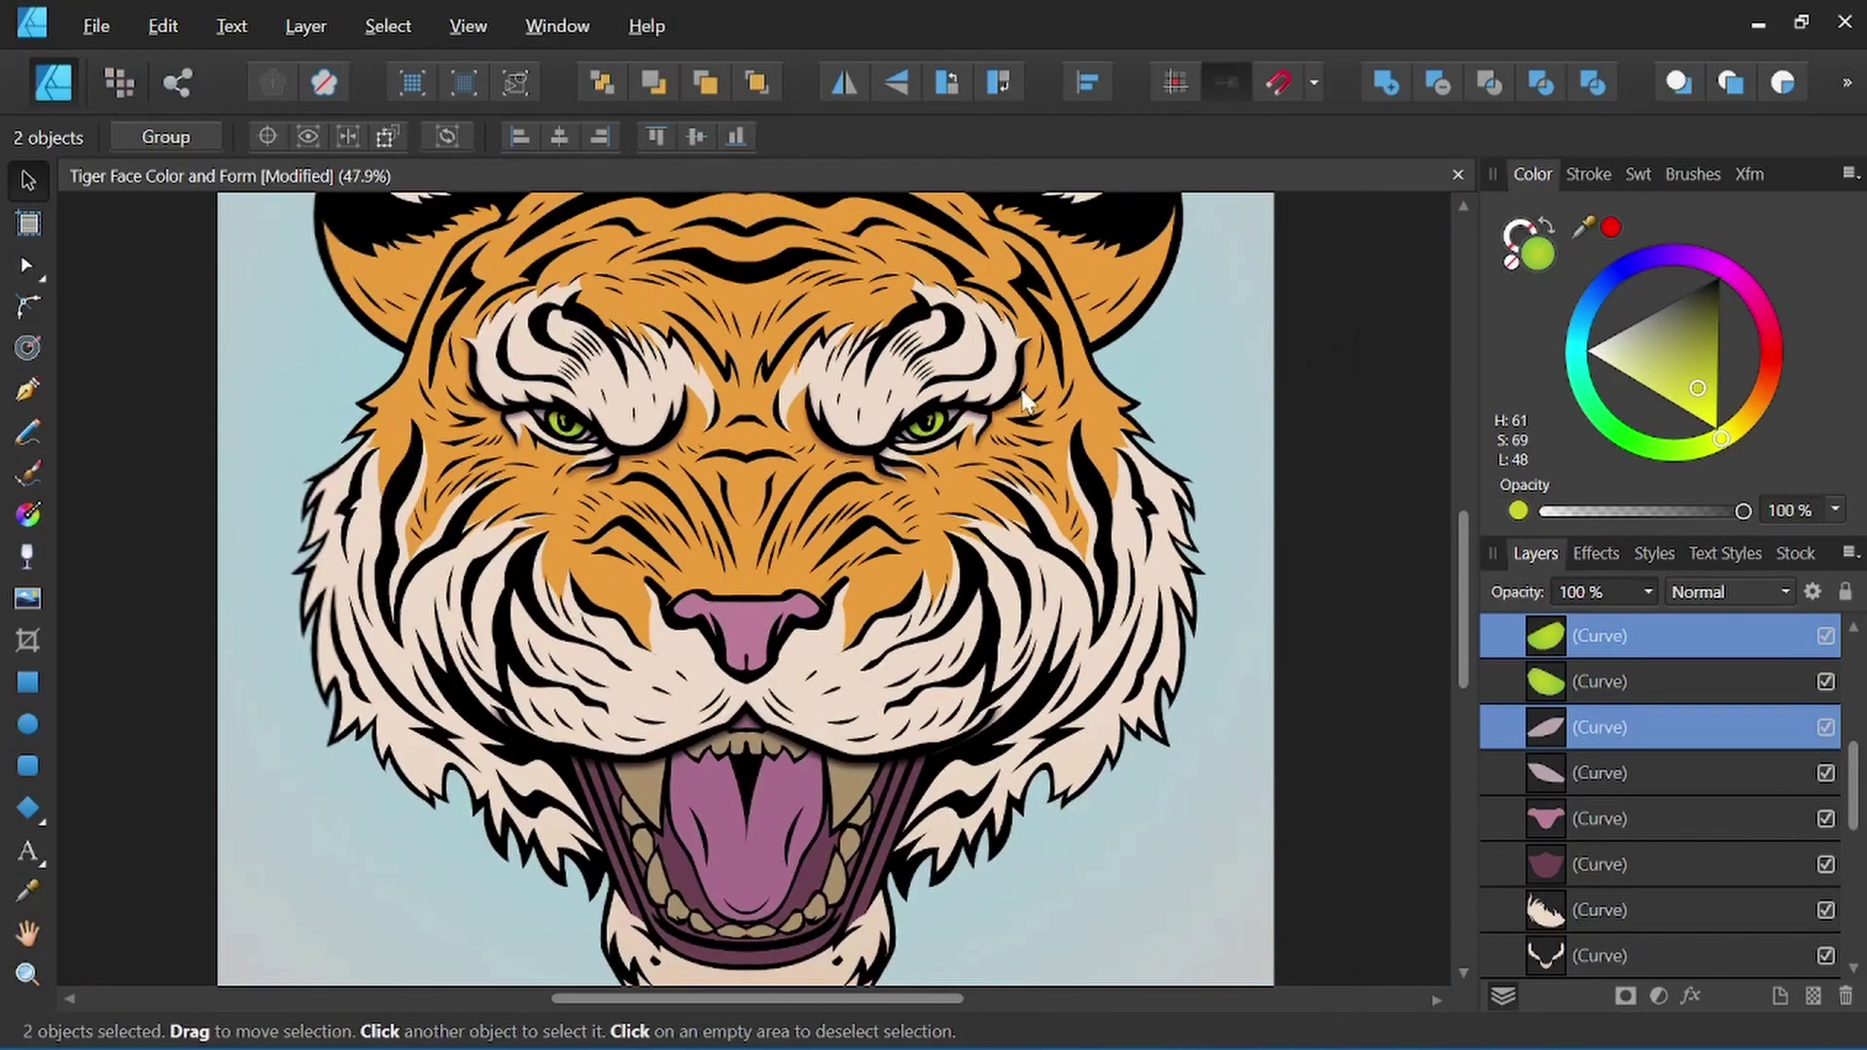
pyautogui.click(1262, 467)
pyautogui.scroll(-2, 807, 493)
pyautogui.moveTo(807, 493); pyautogui.dragTo(857, 510)
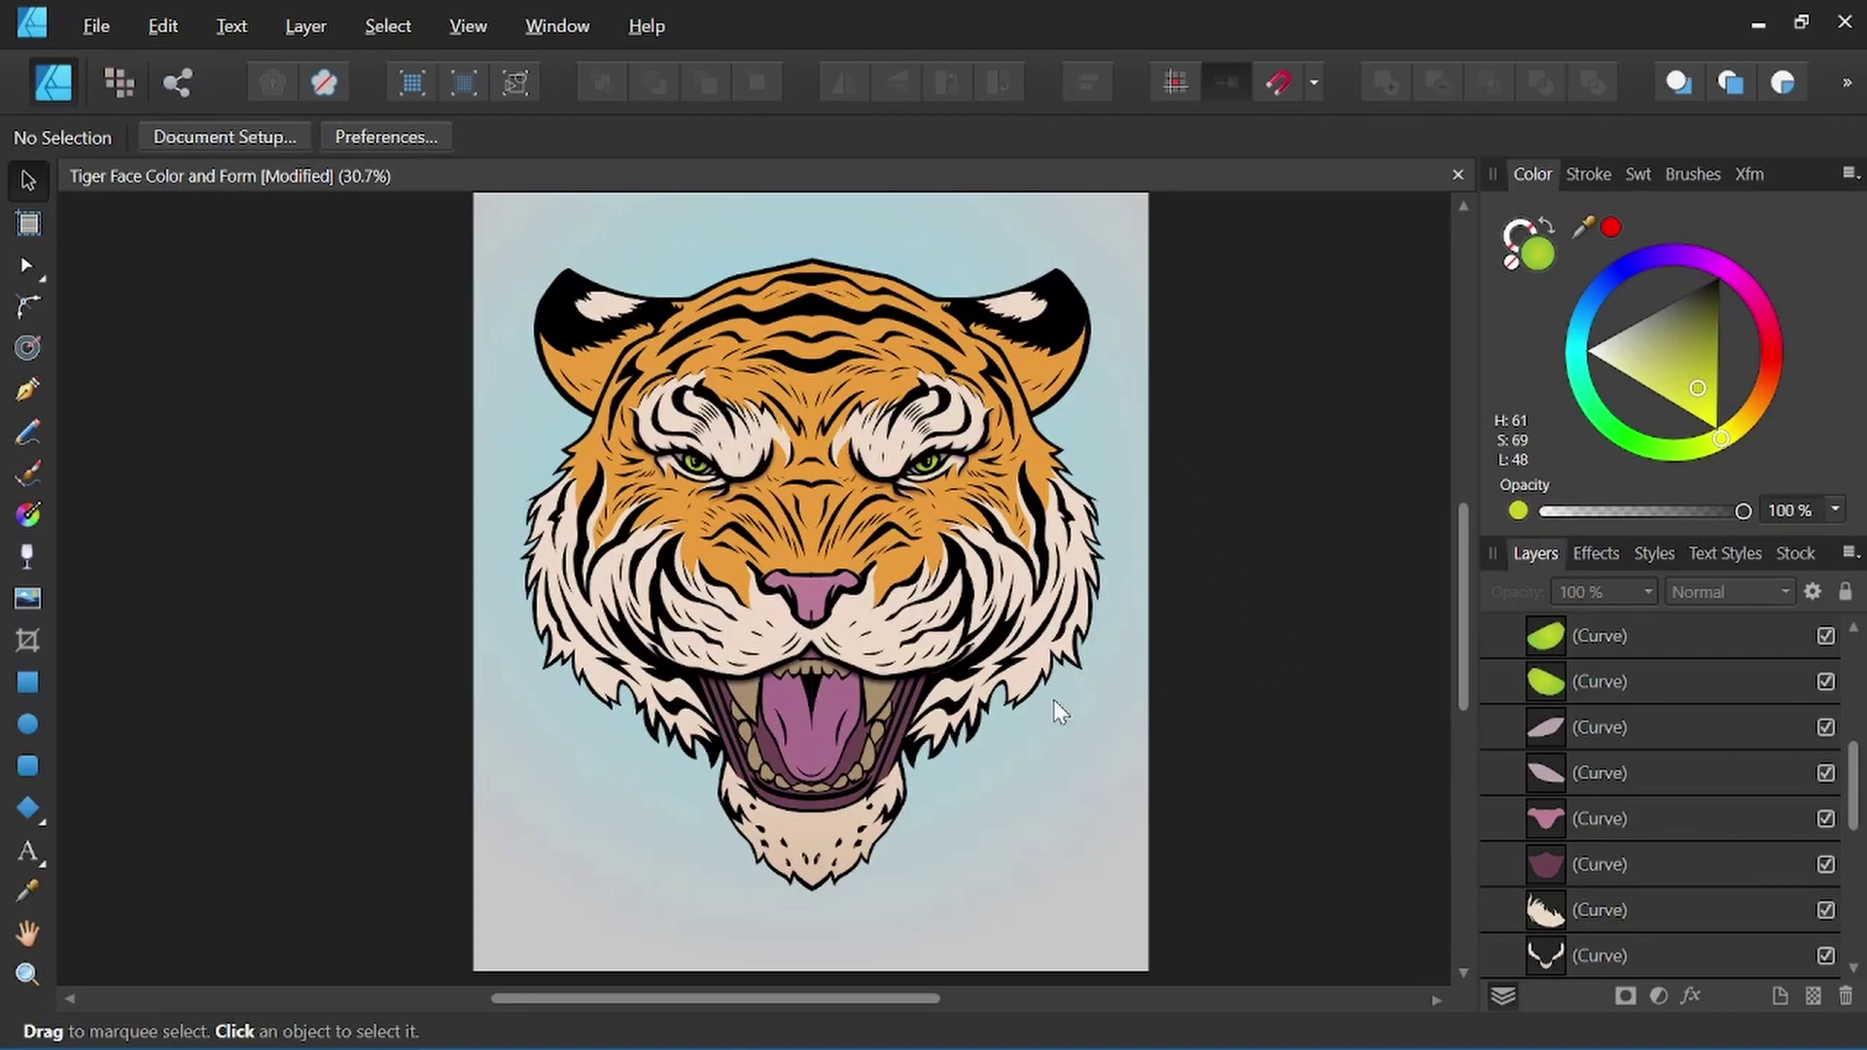
# Give the orange fur base shape a gradient fill and change its type to Radial.
pyautogui.click(879, 381)
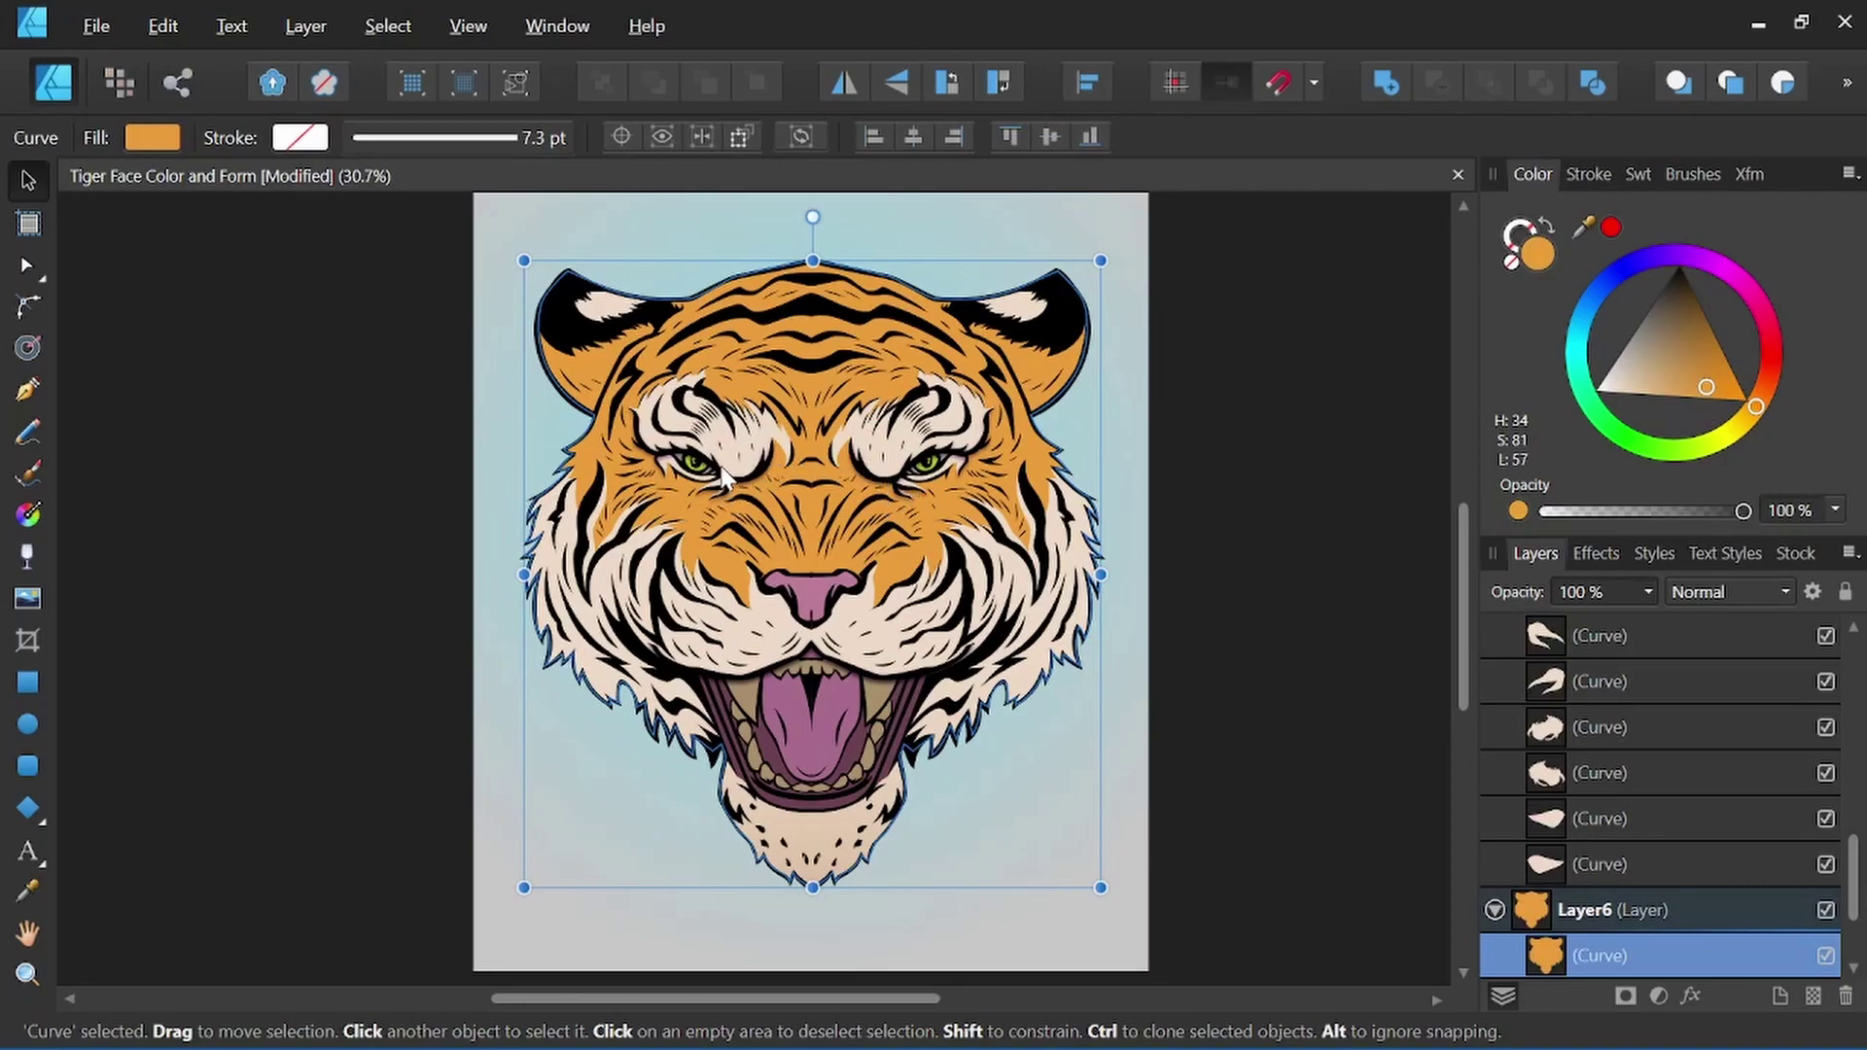
pyautogui.click(28, 515)
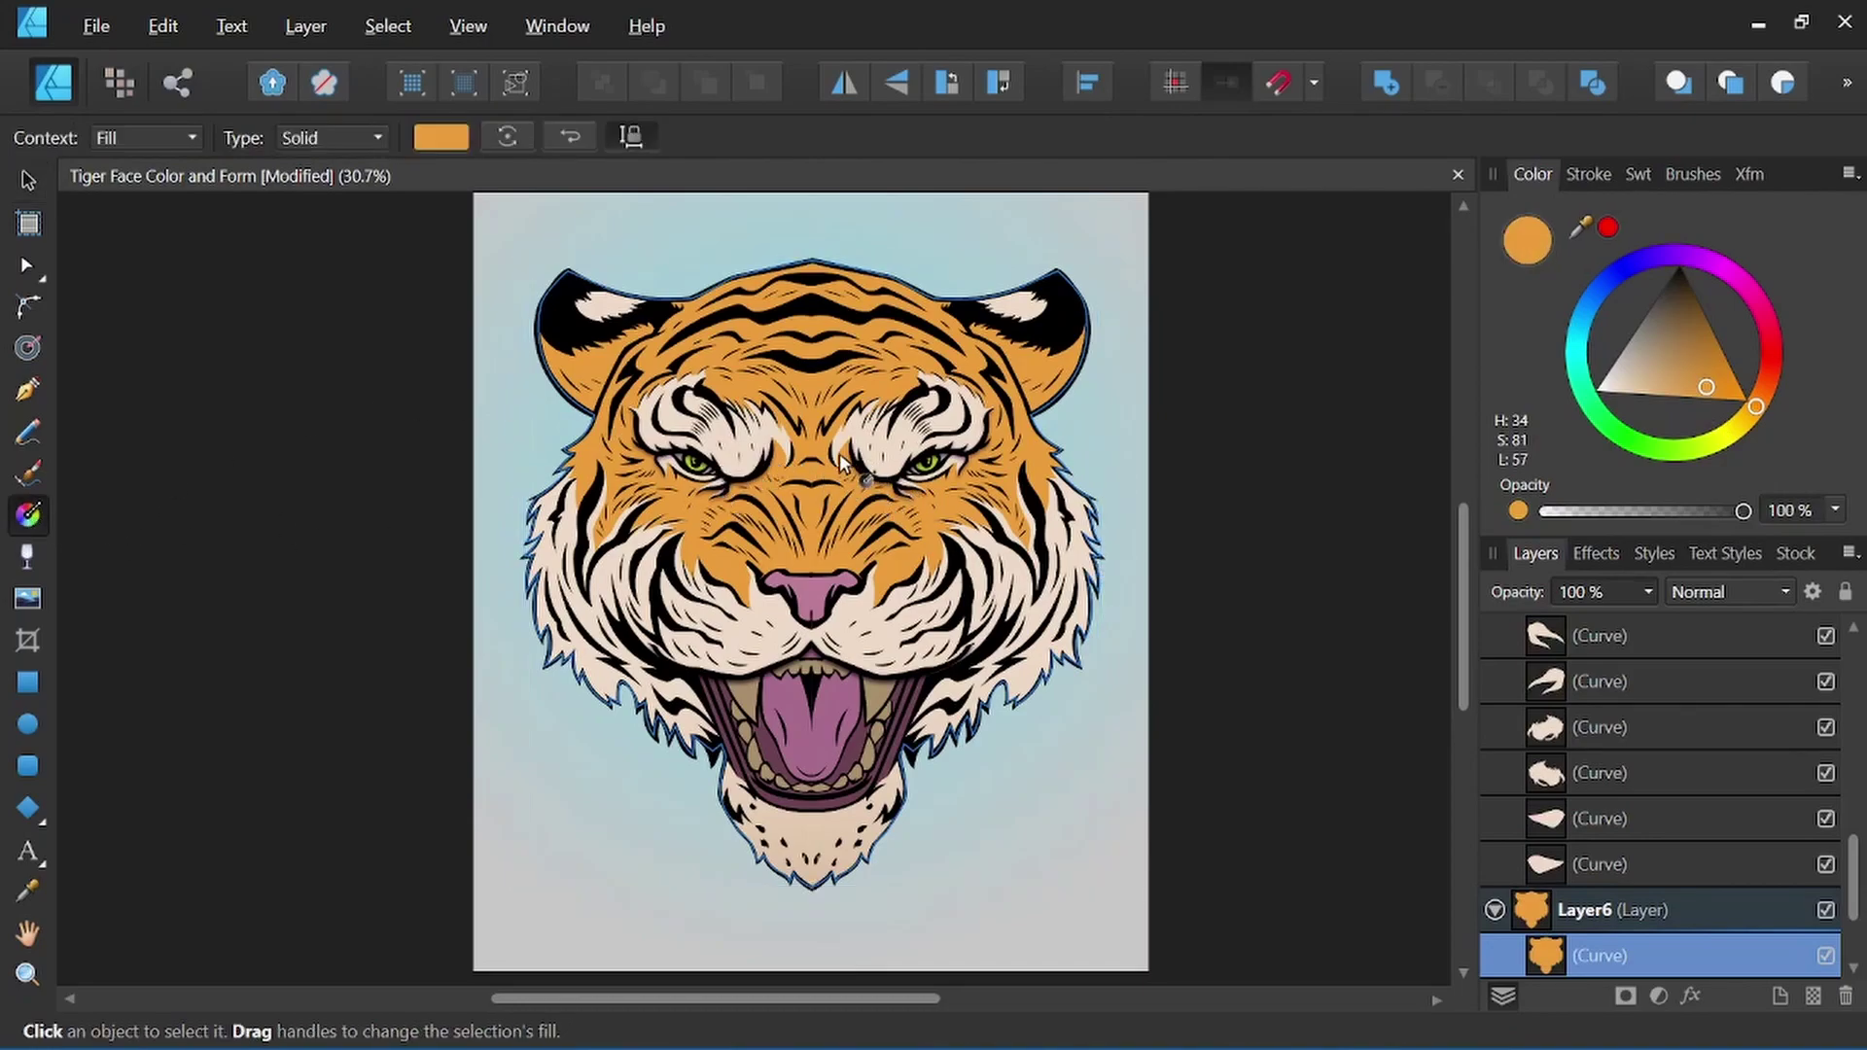
pyautogui.moveTo(799, 470); pyautogui.dragTo(922, 589)
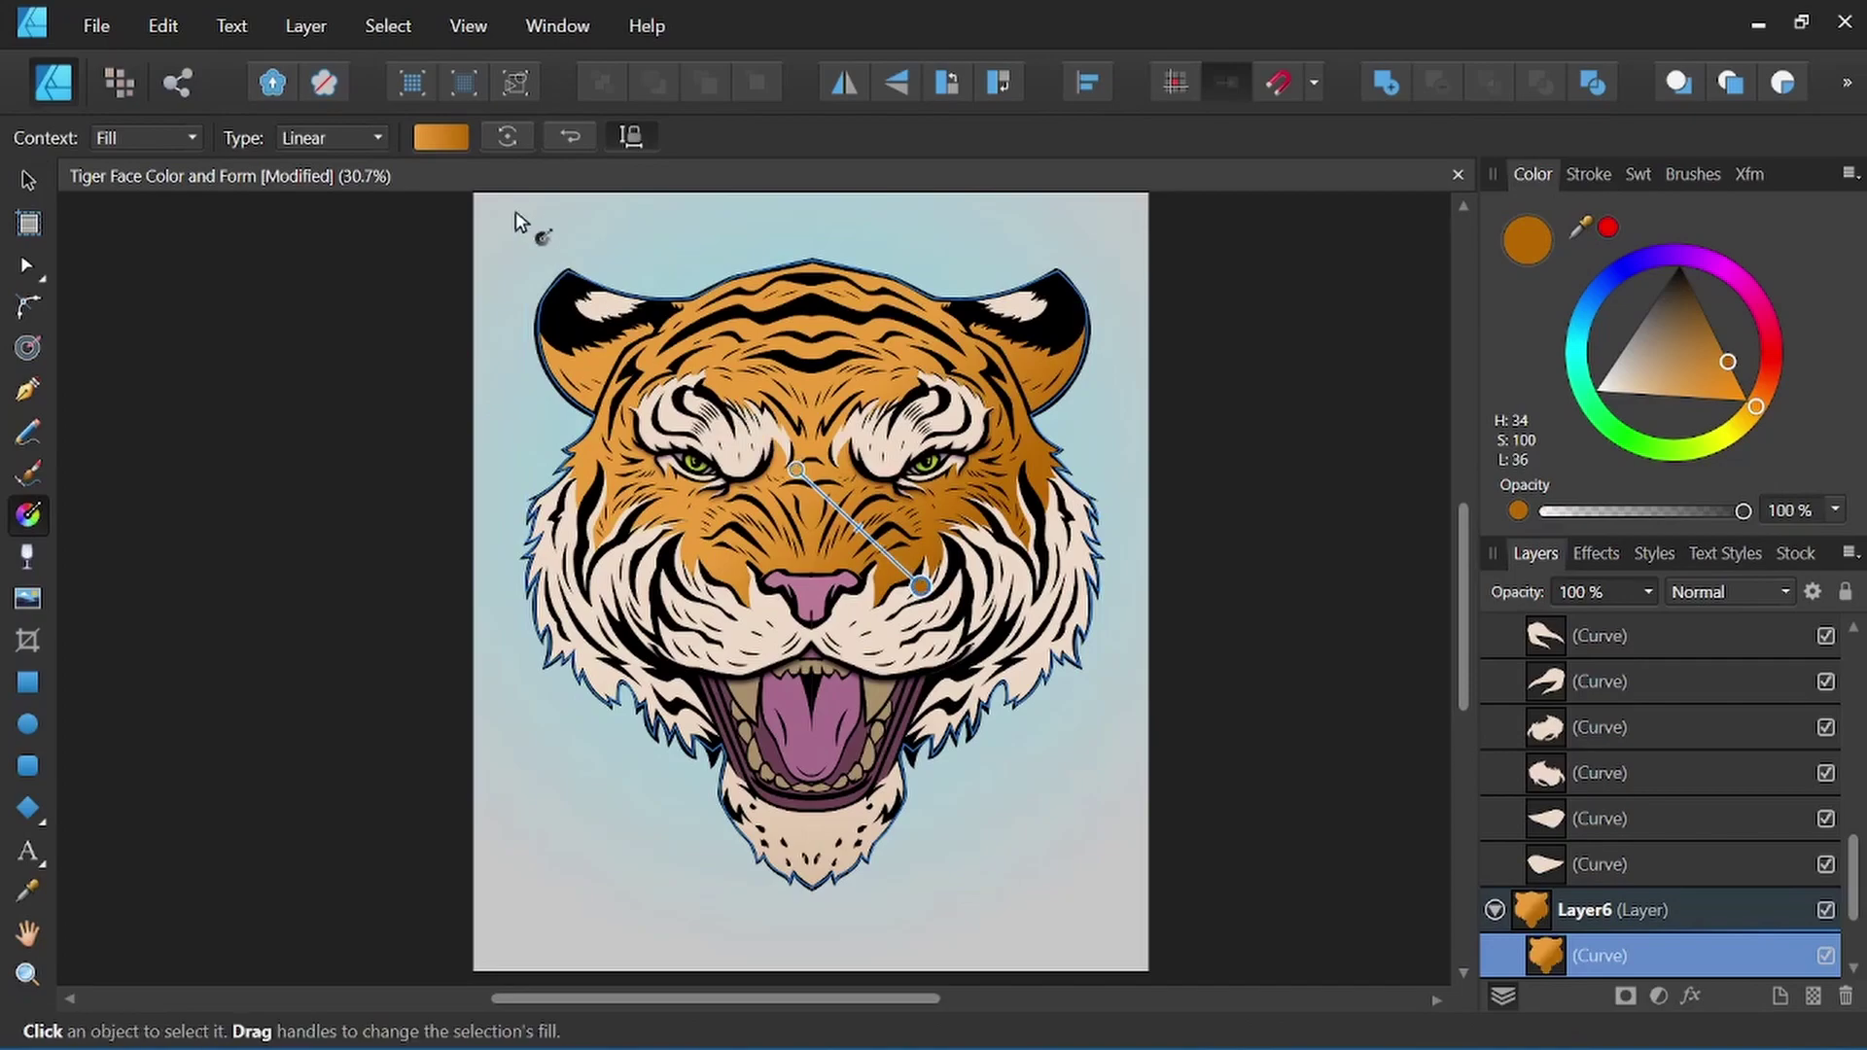
pyautogui.click(433, 138)
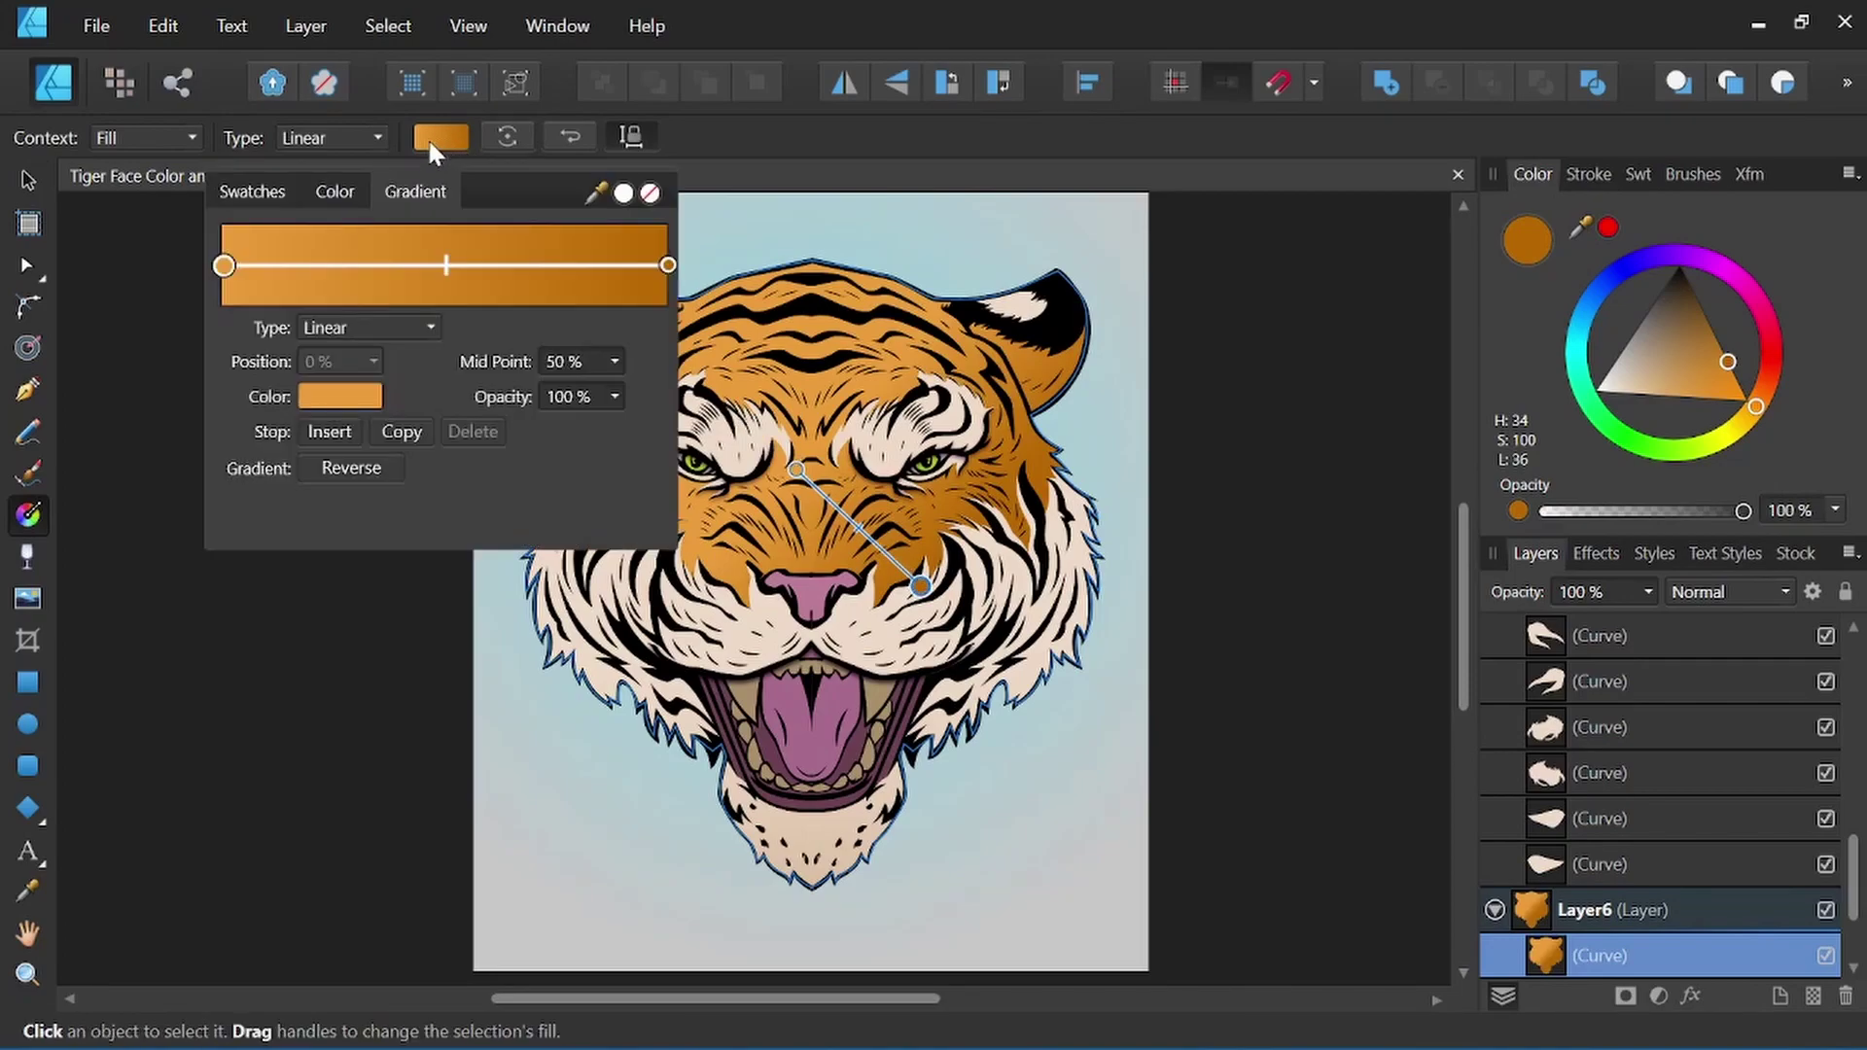
pyautogui.click(373, 327)
pyautogui.click(334, 428)
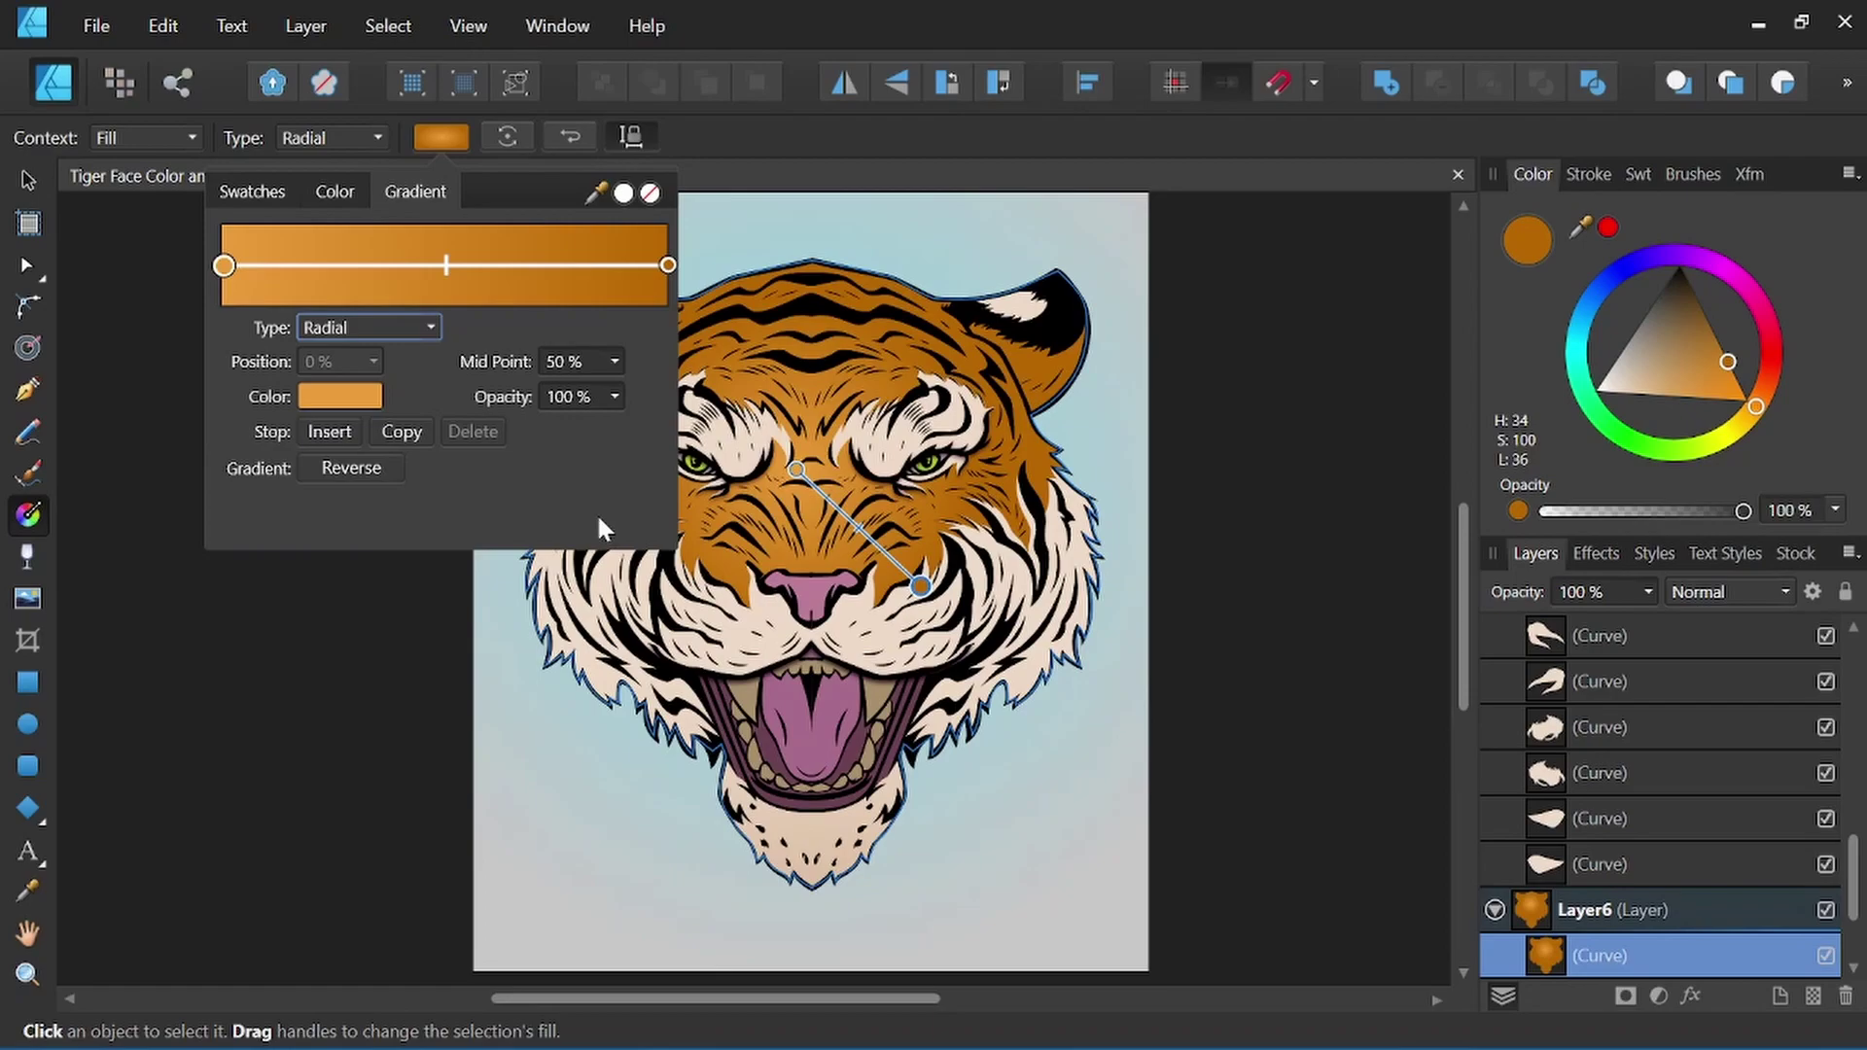
pyautogui.click(833, 302)
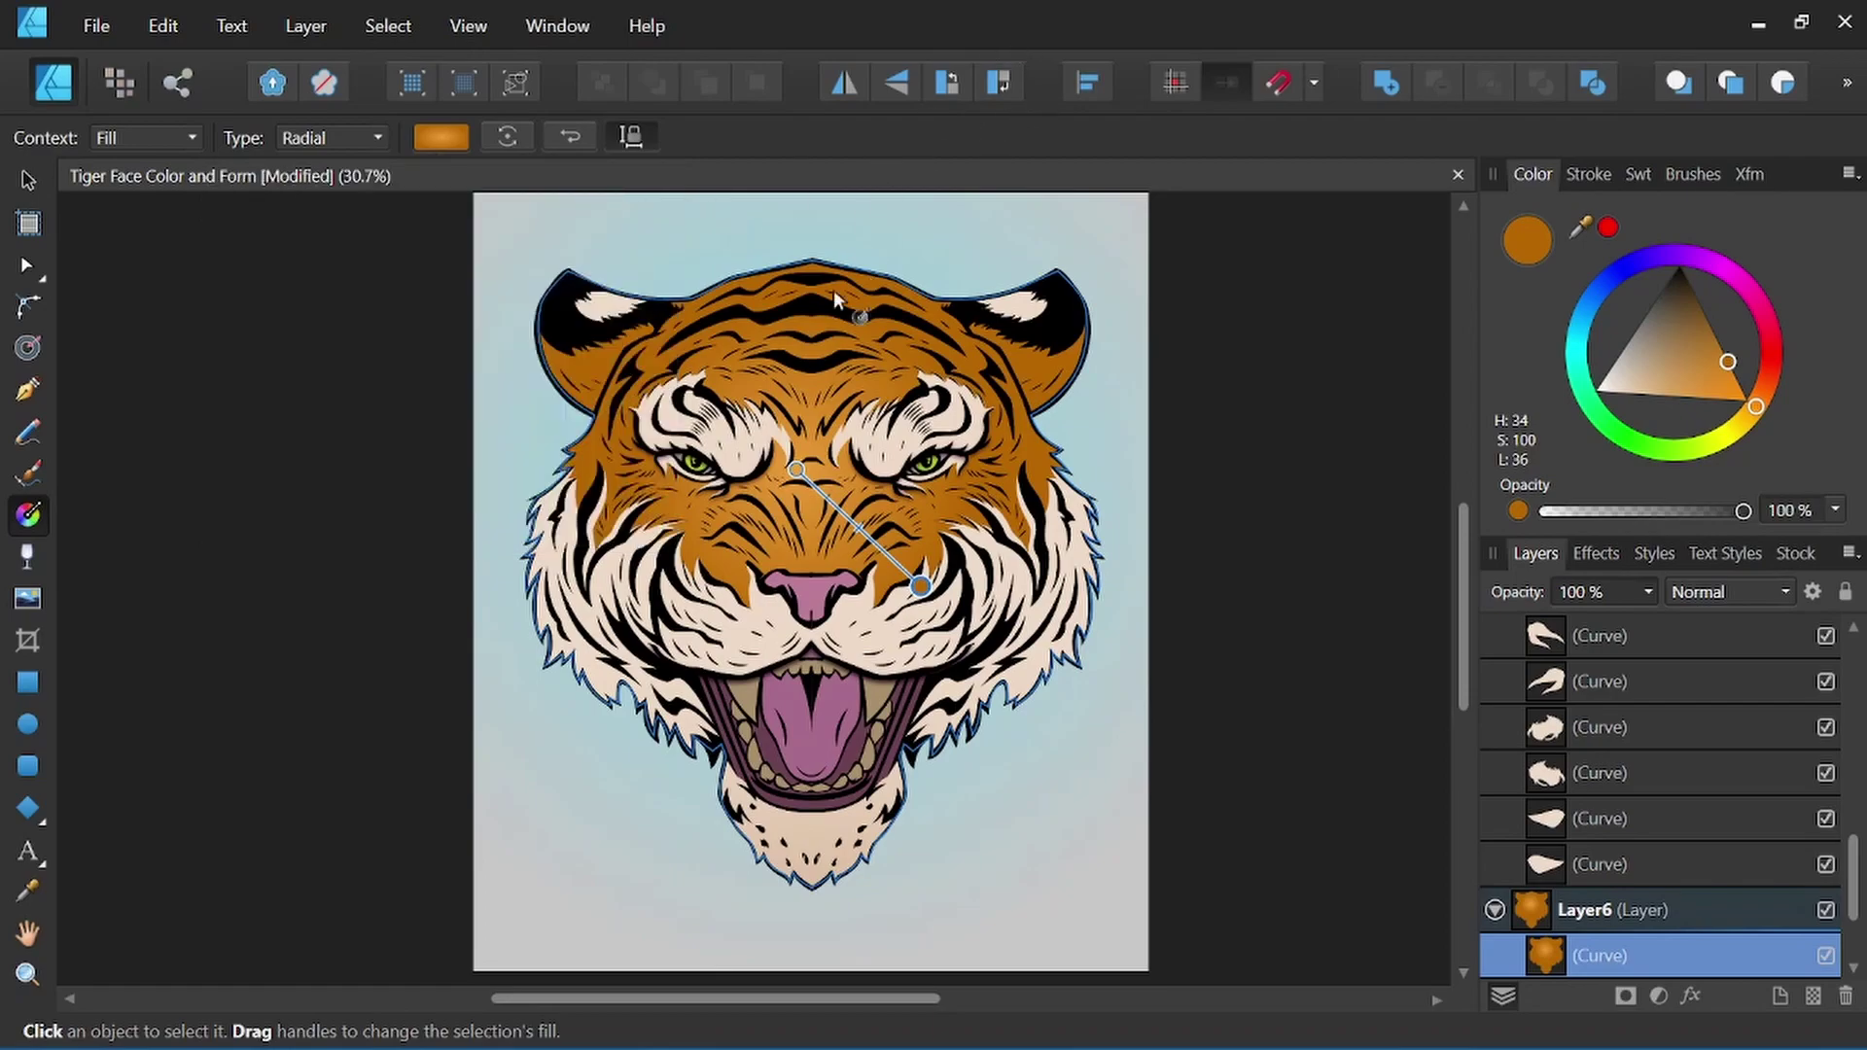
# Centre the radial gradient on the forehead and stretch it toward the lower right cheek.
pyautogui.moveTo(800, 471); pyautogui.dragTo(807, 369)
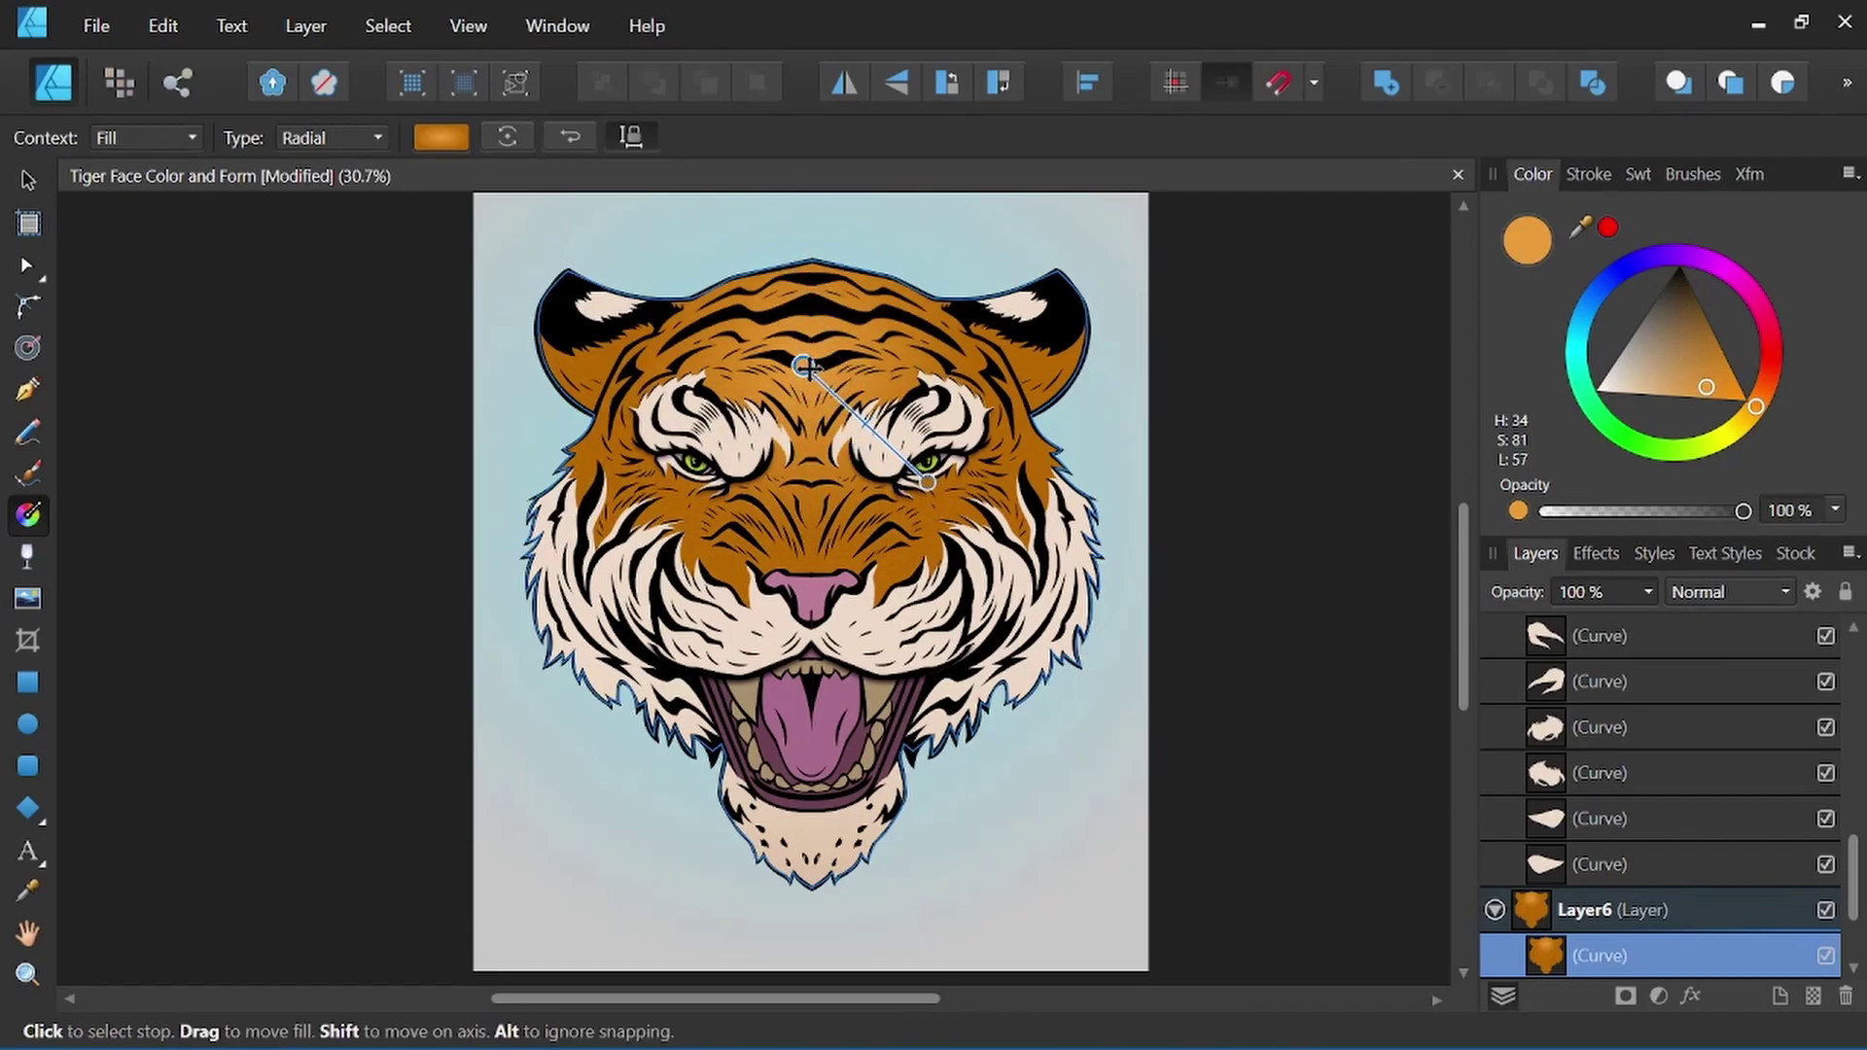
pyautogui.moveTo(803, 365); pyautogui.dragTo(806, 344)
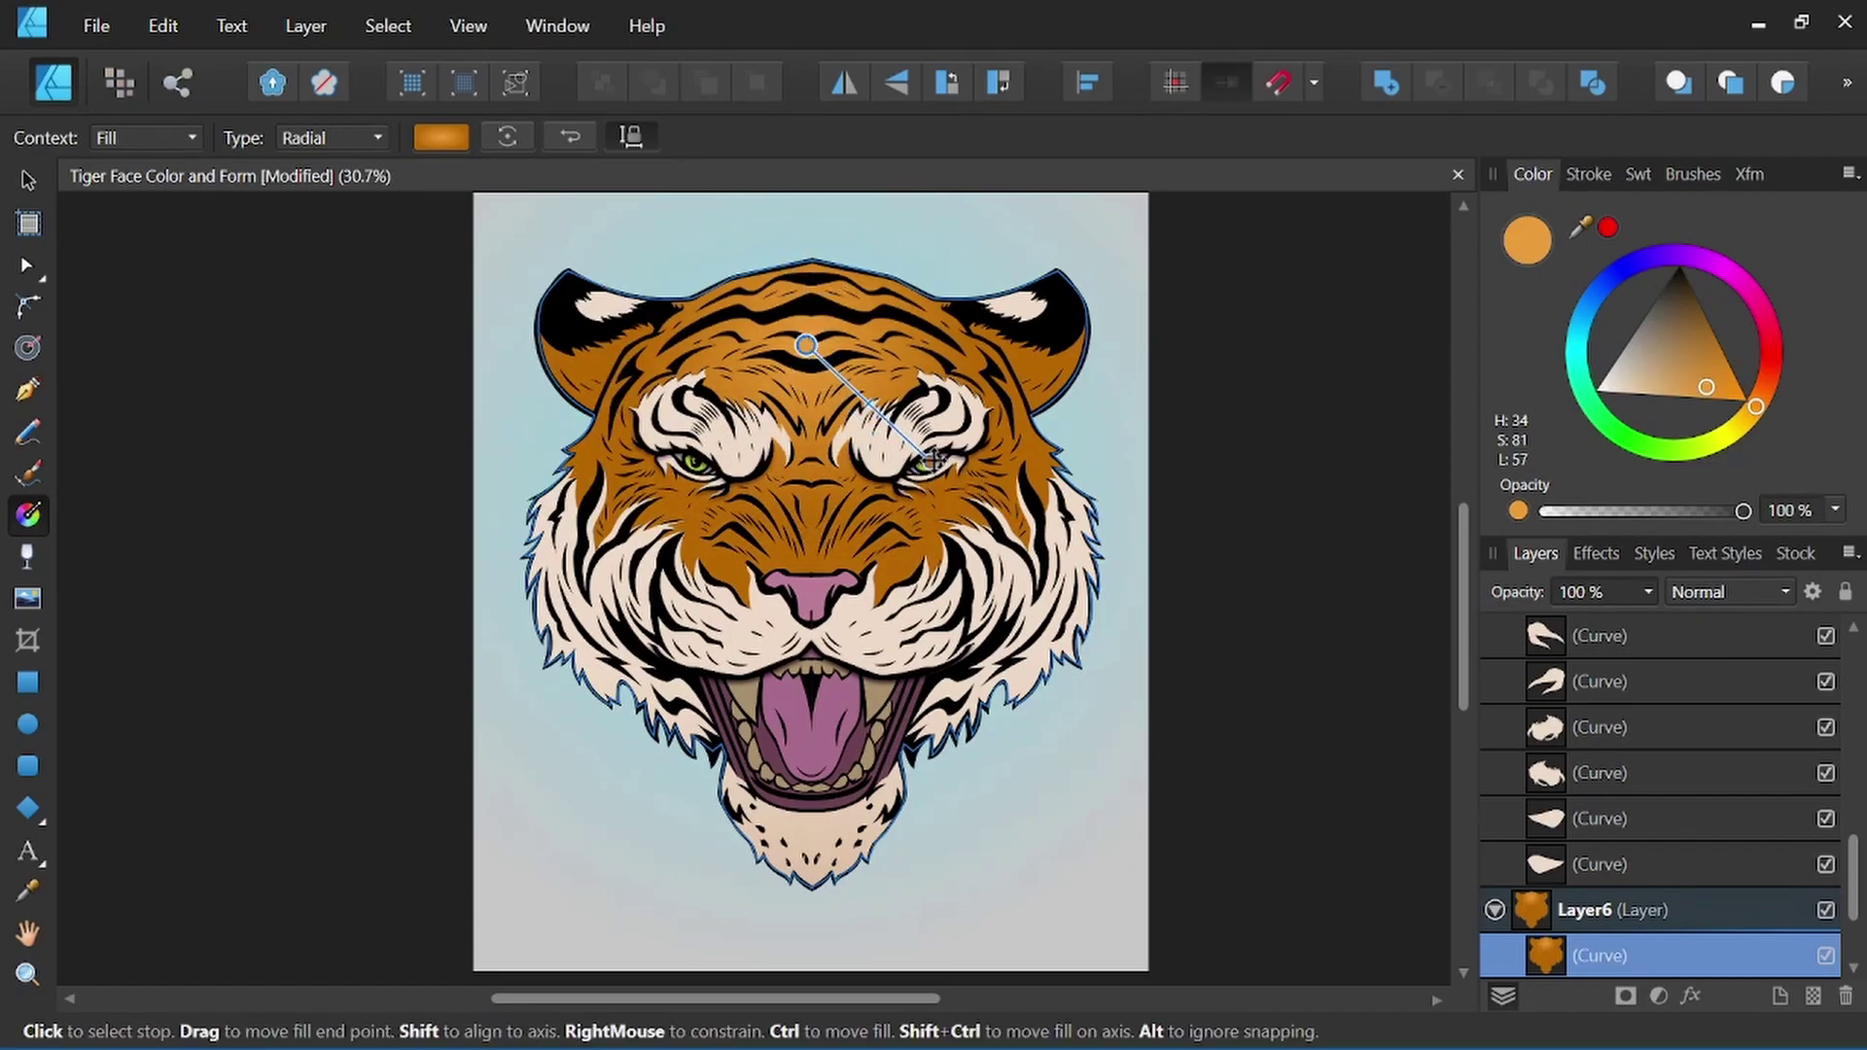
pyautogui.moveTo(929, 459)
pyautogui.mouseDown()
pyautogui.moveTo(1019, 573)
pyautogui.moveTo(1008, 591)
pyautogui.mouseUp()
# Add two middle colour stops to the fur gradient and space them at about 30% and 61%.
pyautogui.click(440, 137)
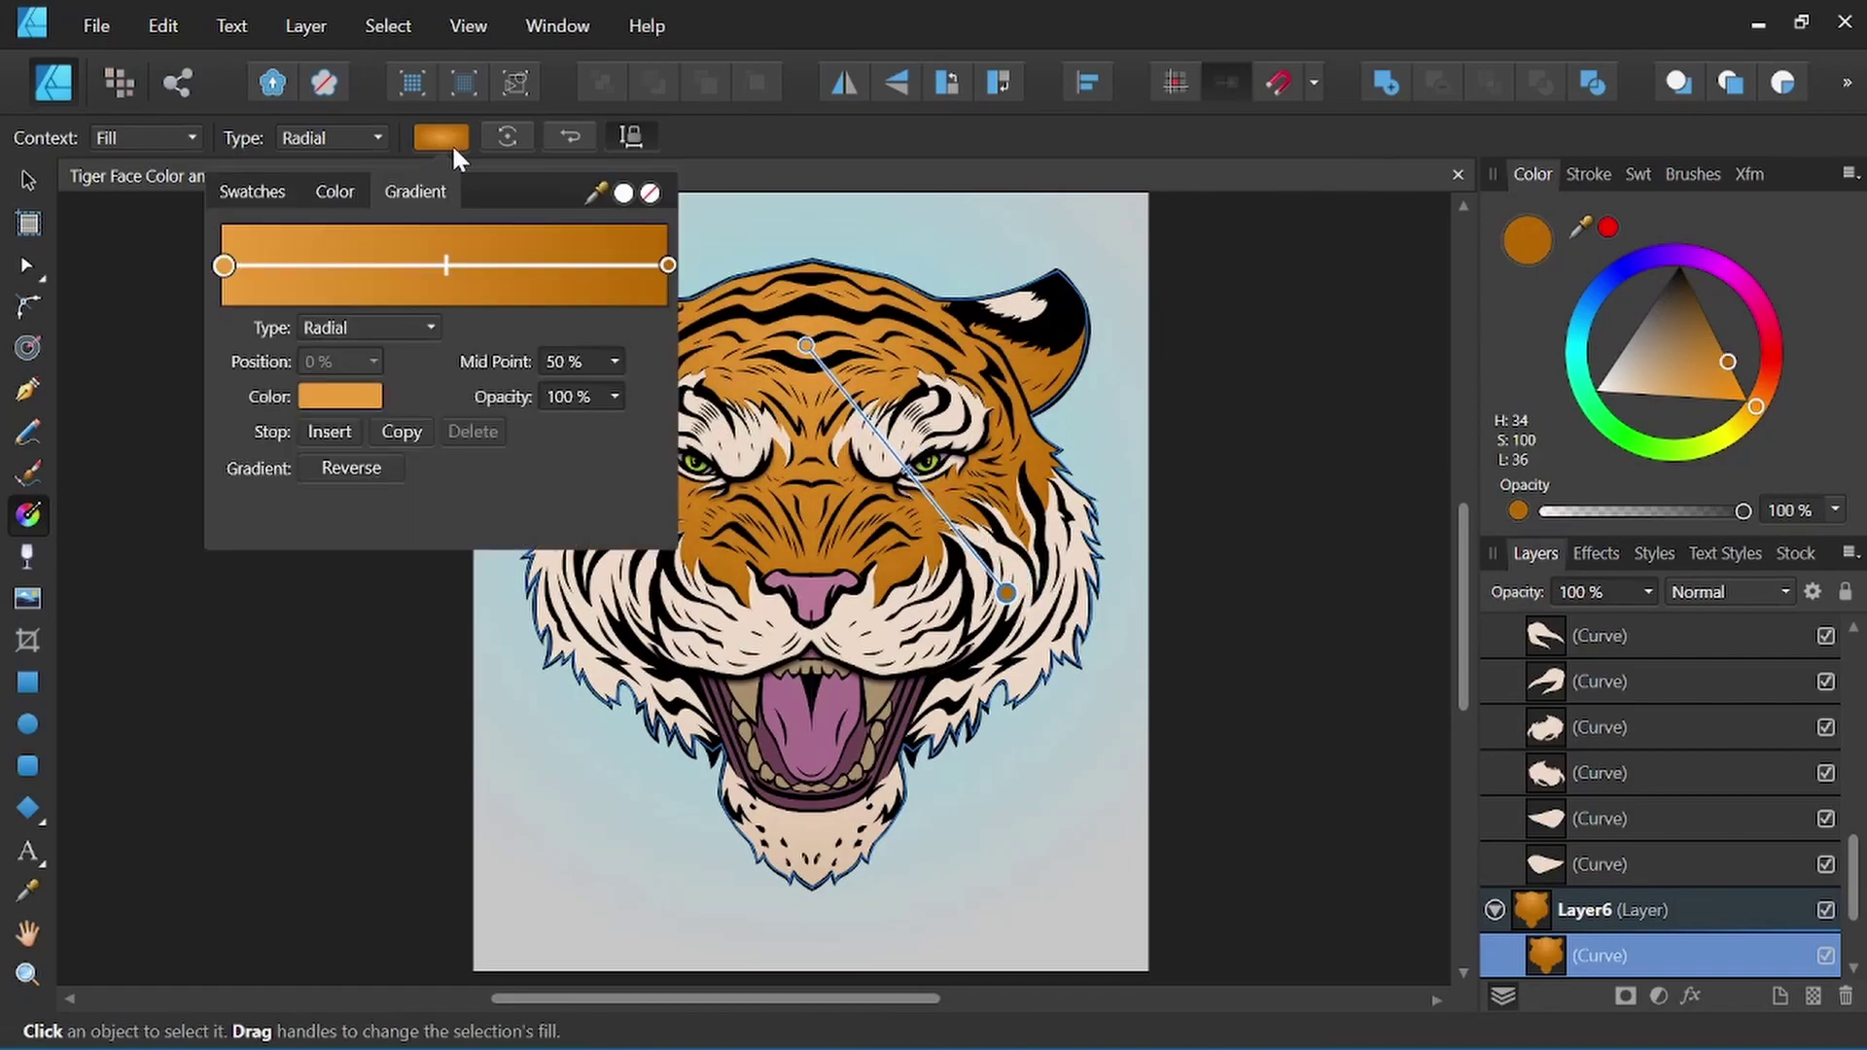
pyautogui.click(587, 266)
pyautogui.click(288, 266)
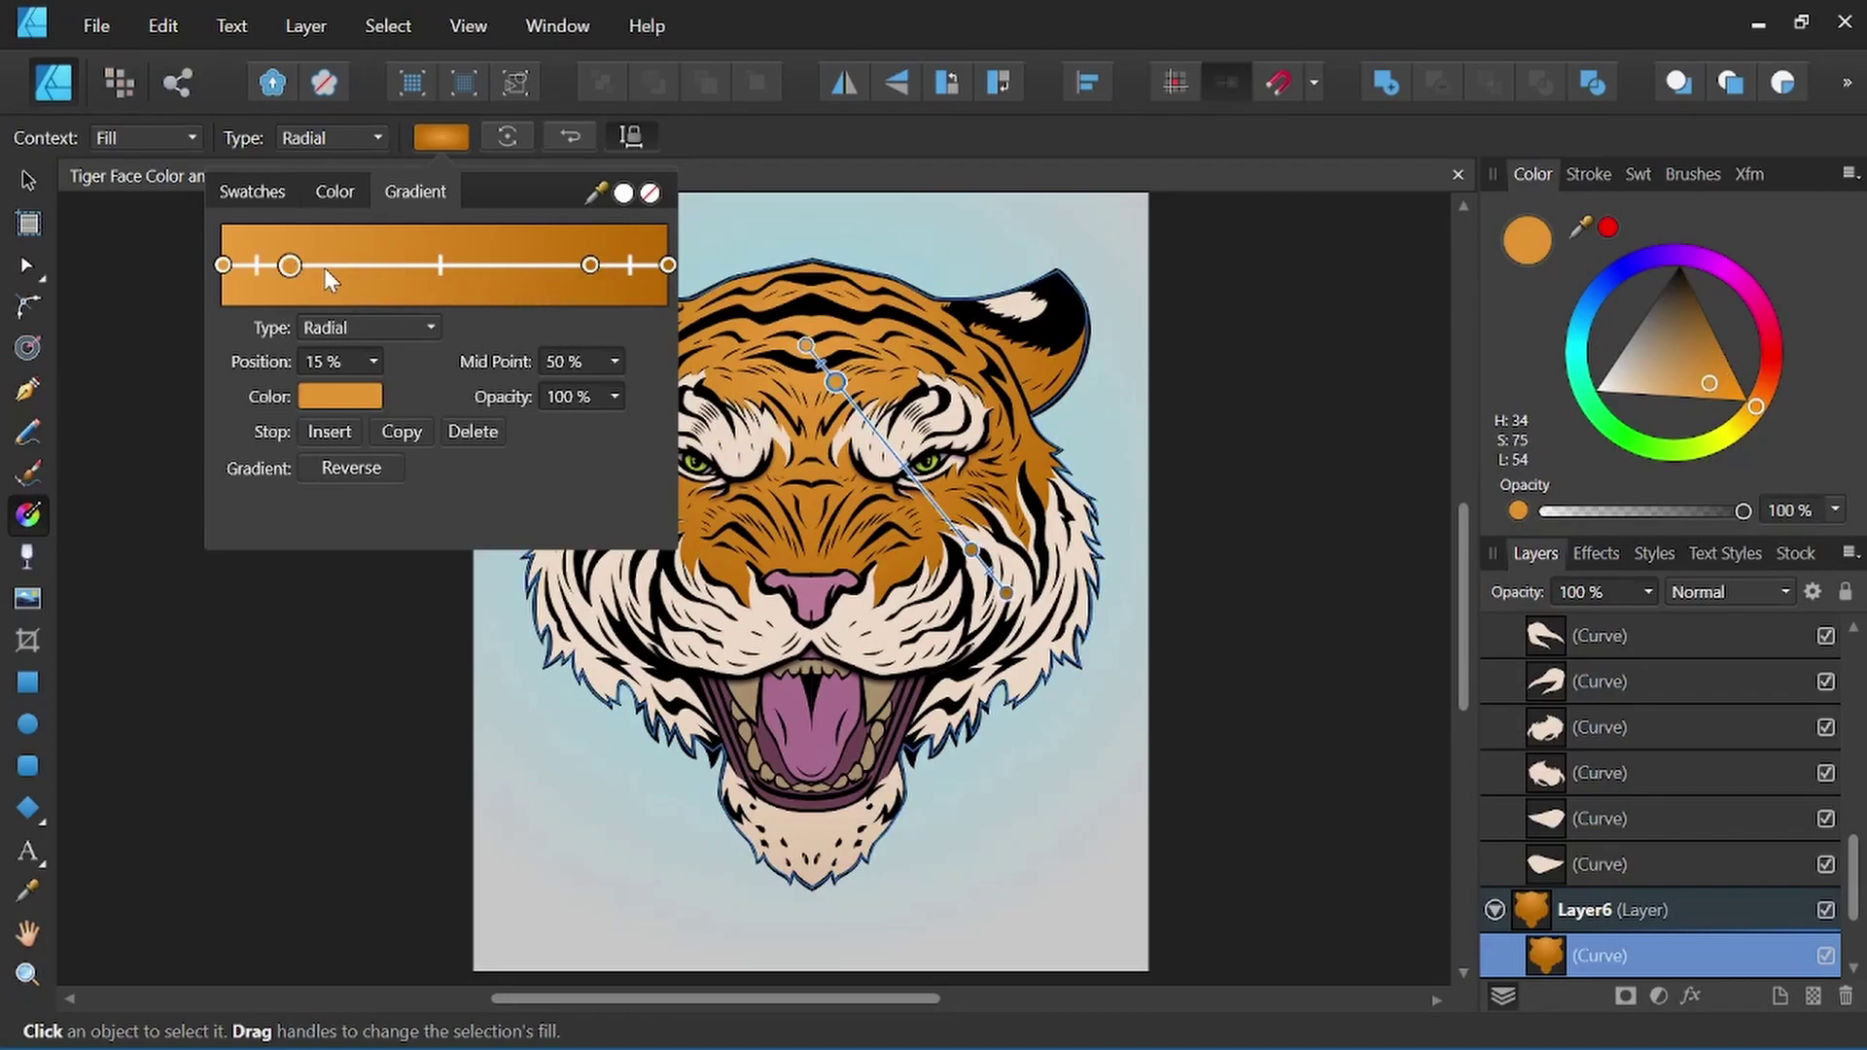
pyautogui.moveTo(590, 265); pyautogui.dragTo(454, 266)
pyautogui.moveTo(289, 266); pyautogui.dragTo(502, 267)
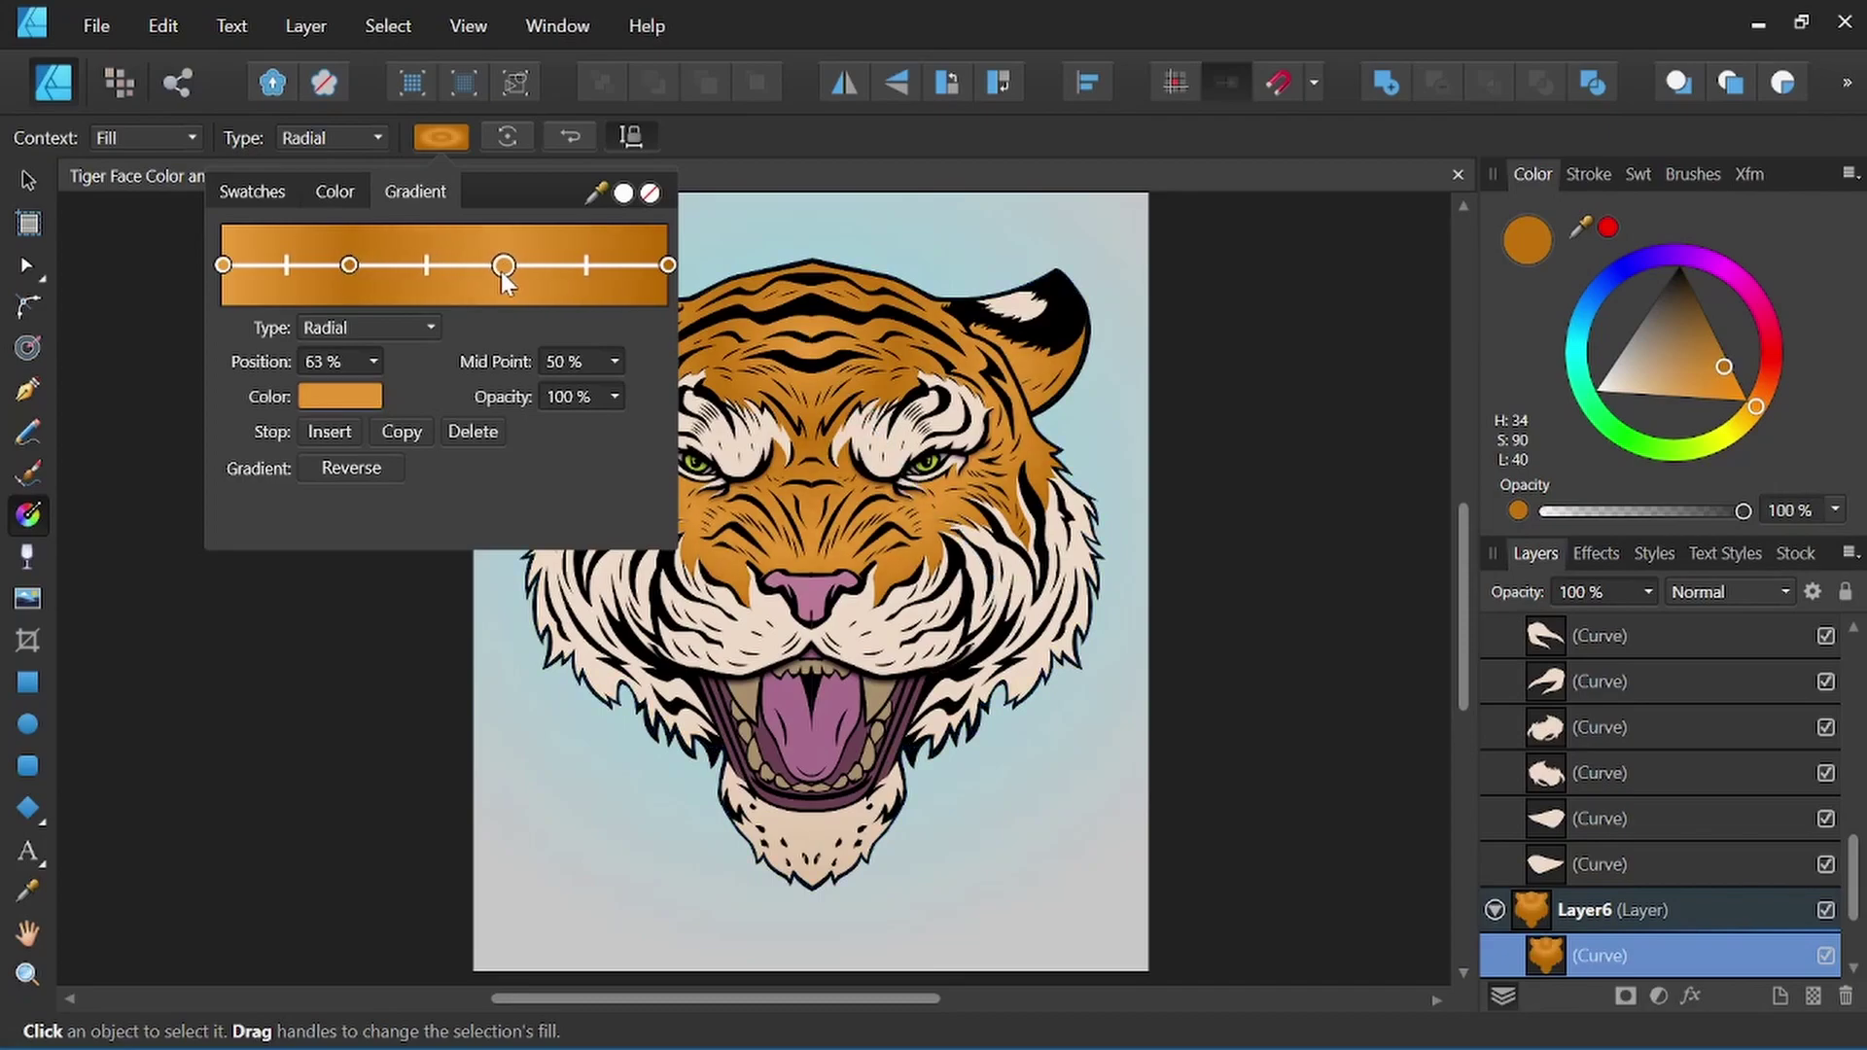
pyautogui.moveTo(351, 265); pyautogui.dragTo(358, 266)
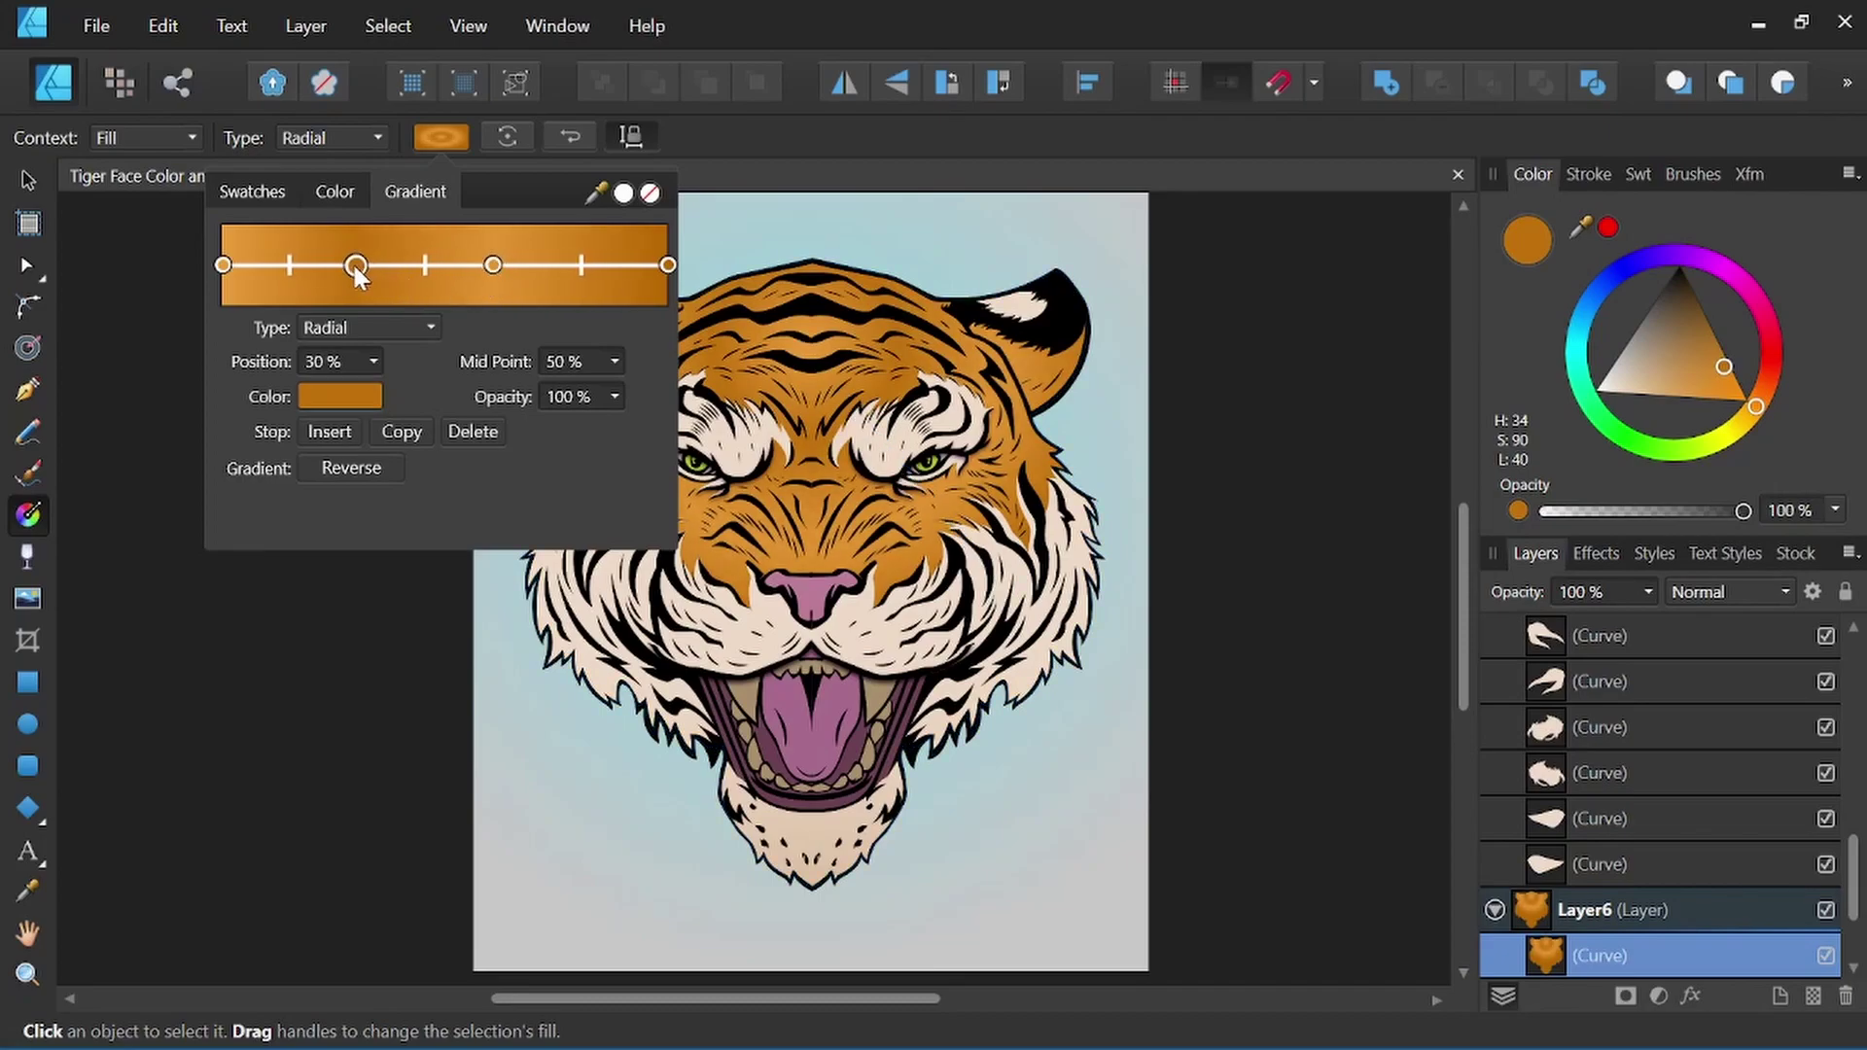
# Recolour the 0% and 61% stops to a lighter golden orange in the HSL wheel.
pyautogui.click(809, 304)
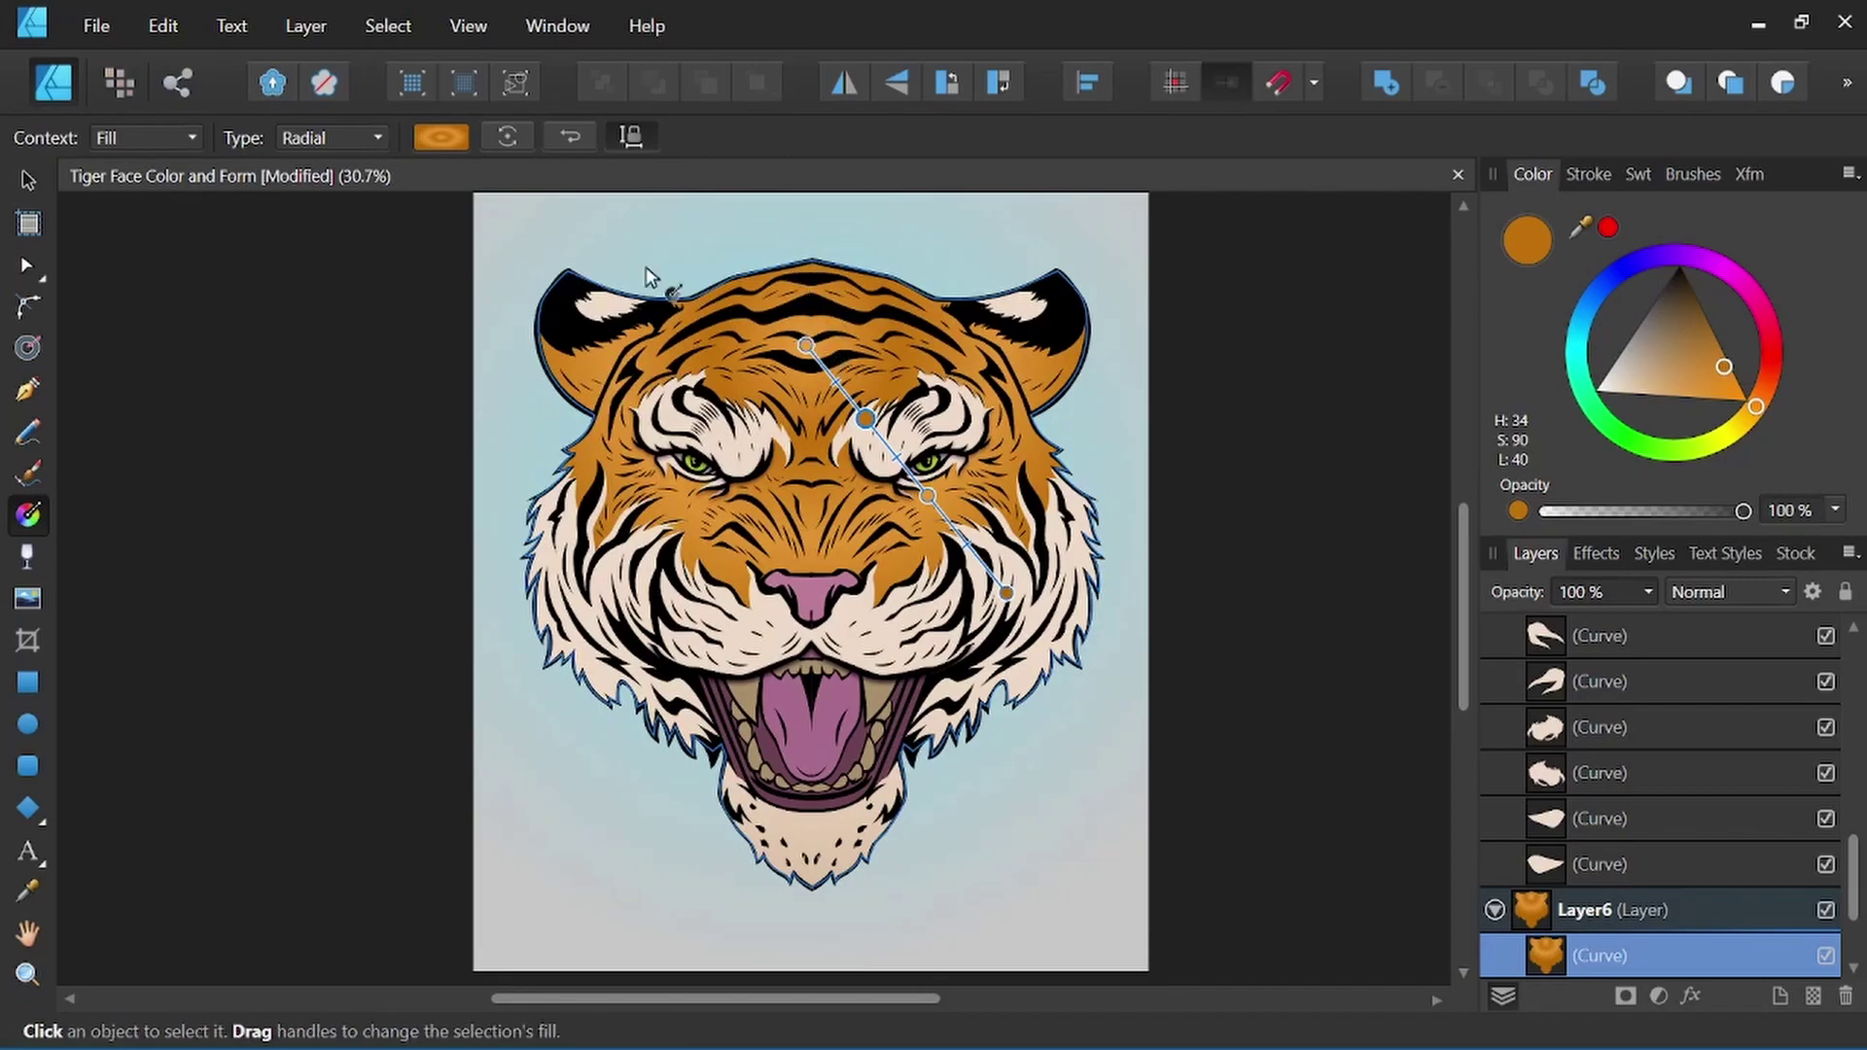
pyautogui.click(443, 136)
pyautogui.click(224, 265)
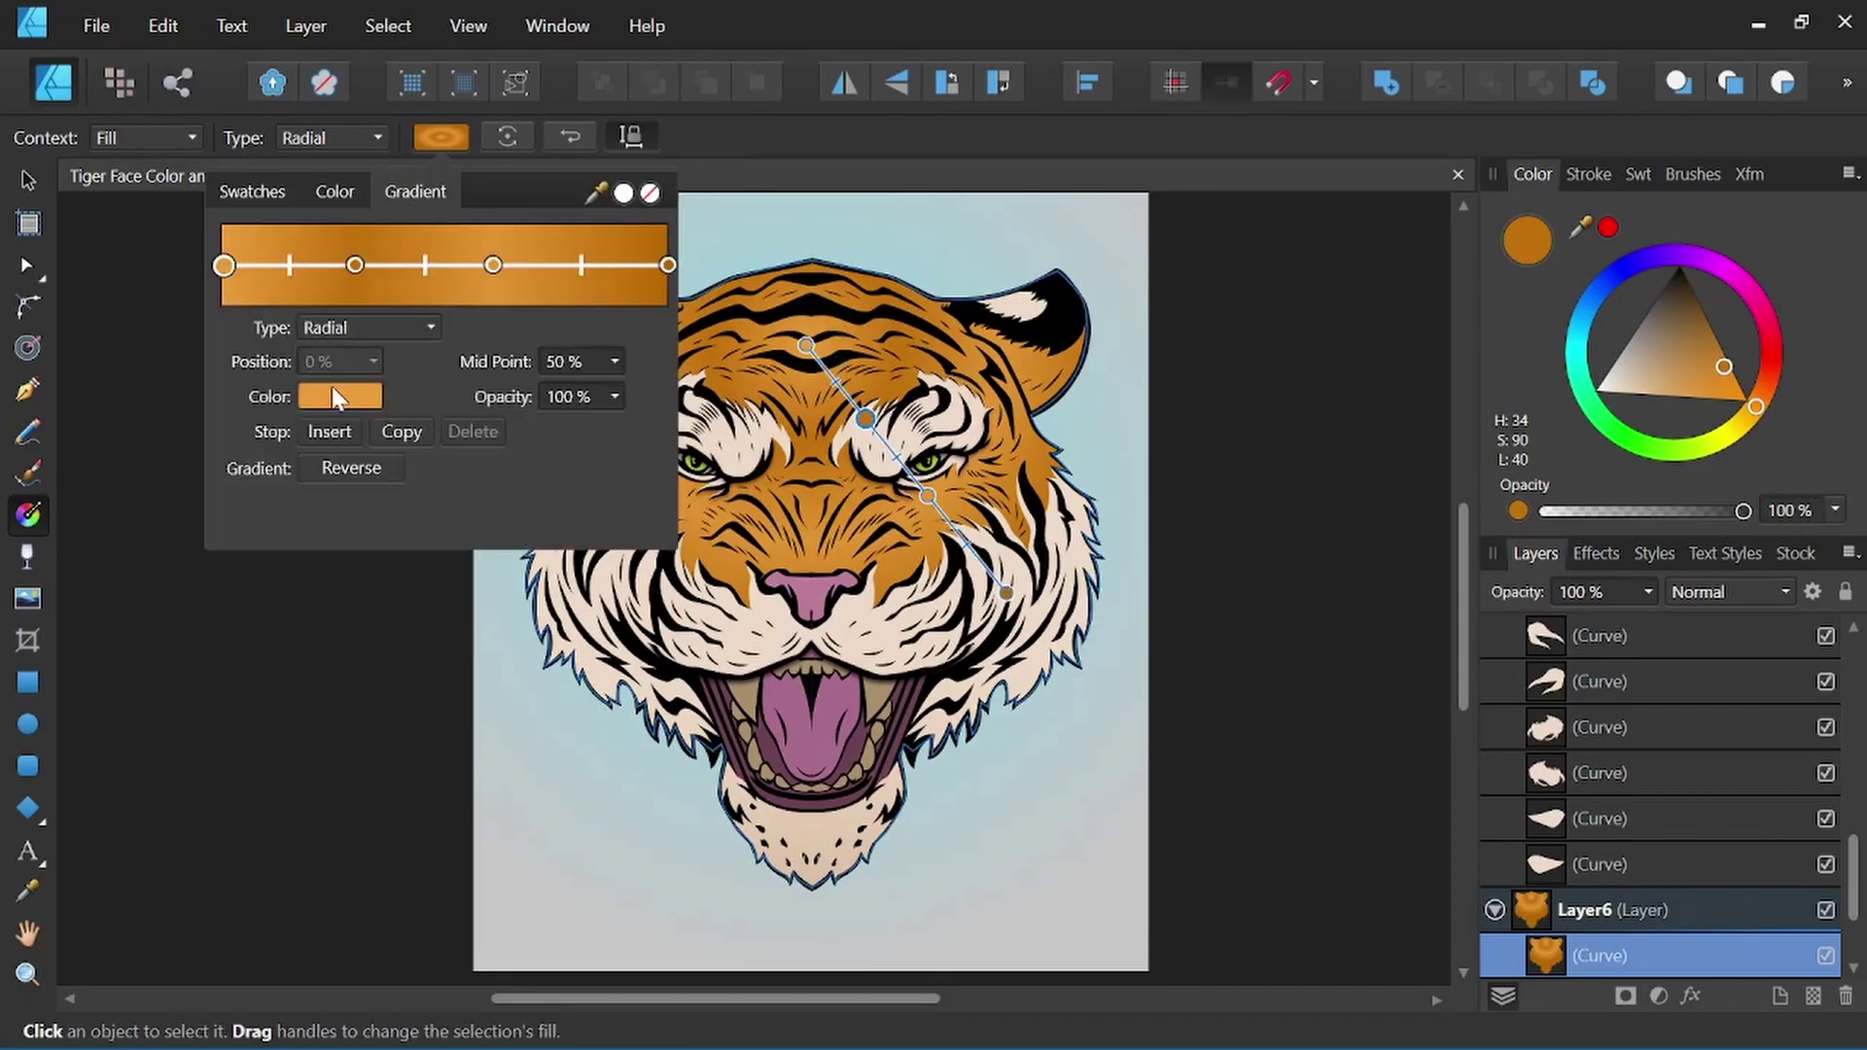
pyautogui.click(336, 394)
pyautogui.moveTo(420, 639); pyautogui.dragTo(419, 652)
pyautogui.click(496, 281)
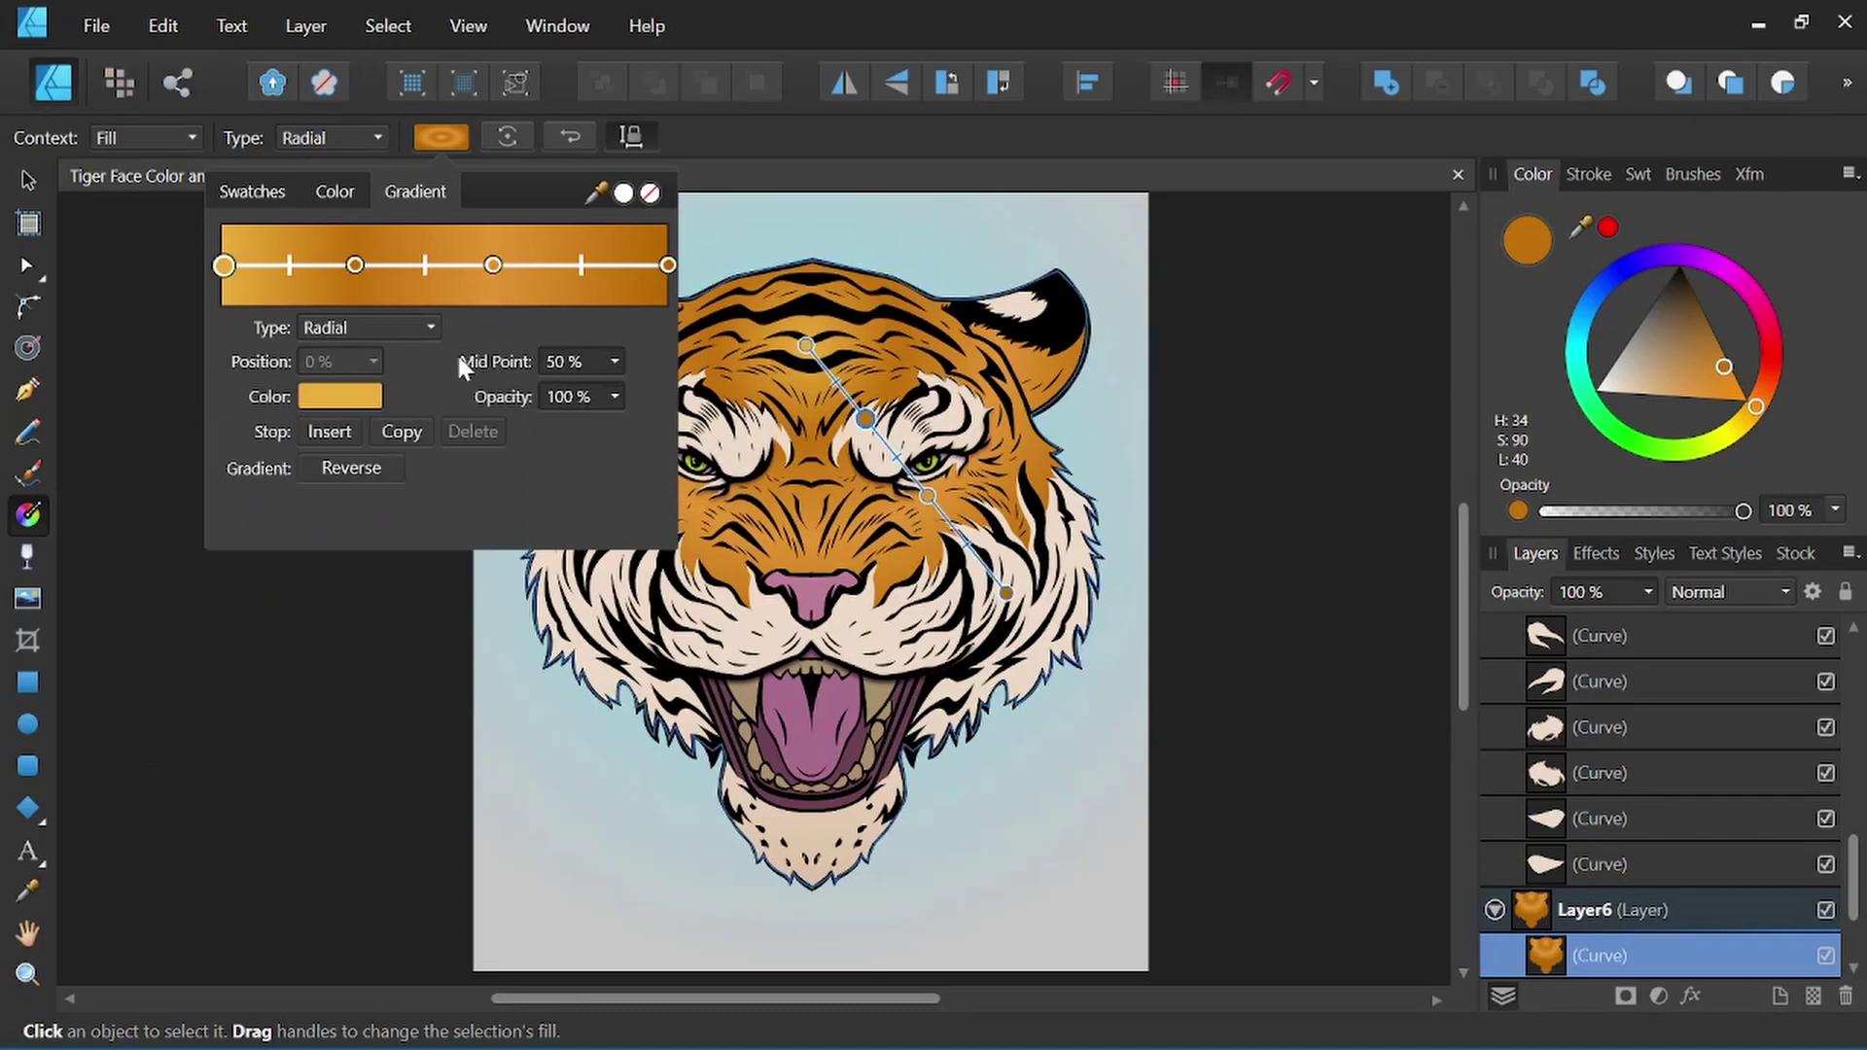
pyautogui.click(495, 265)
pyautogui.click(339, 396)
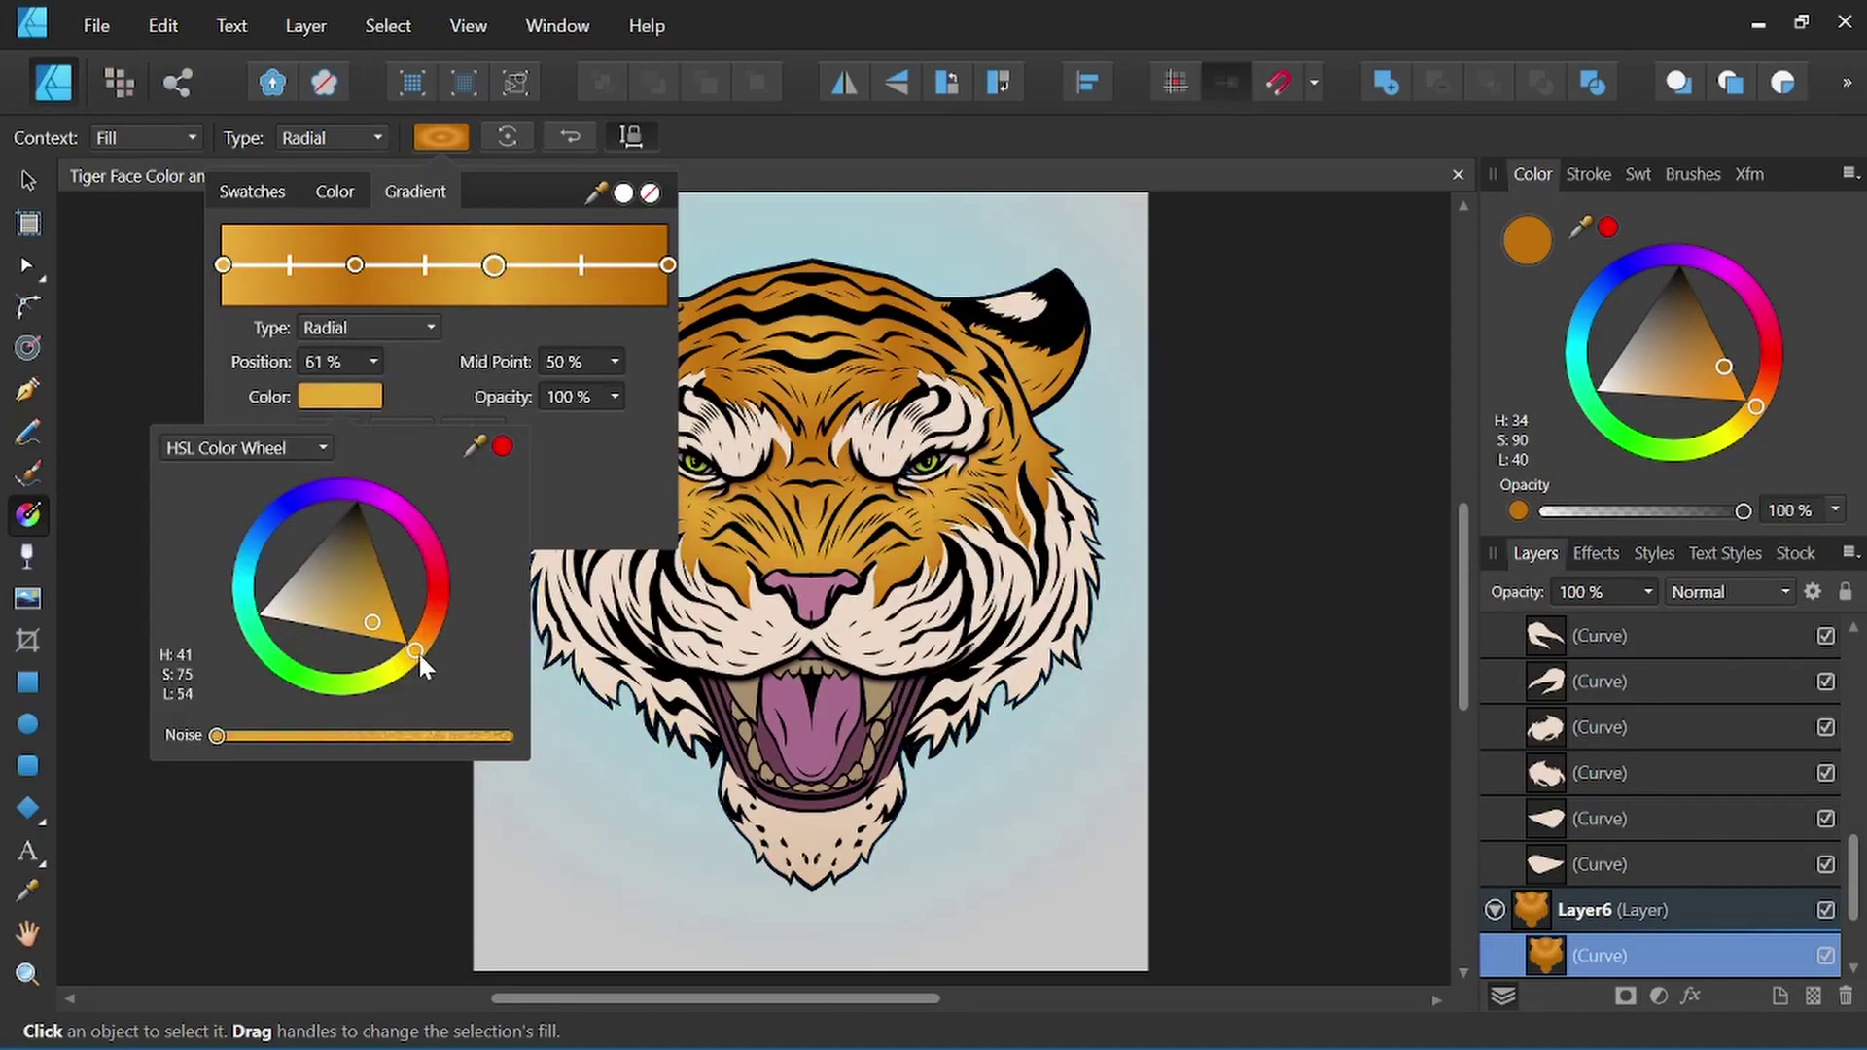
pyautogui.click(586, 494)
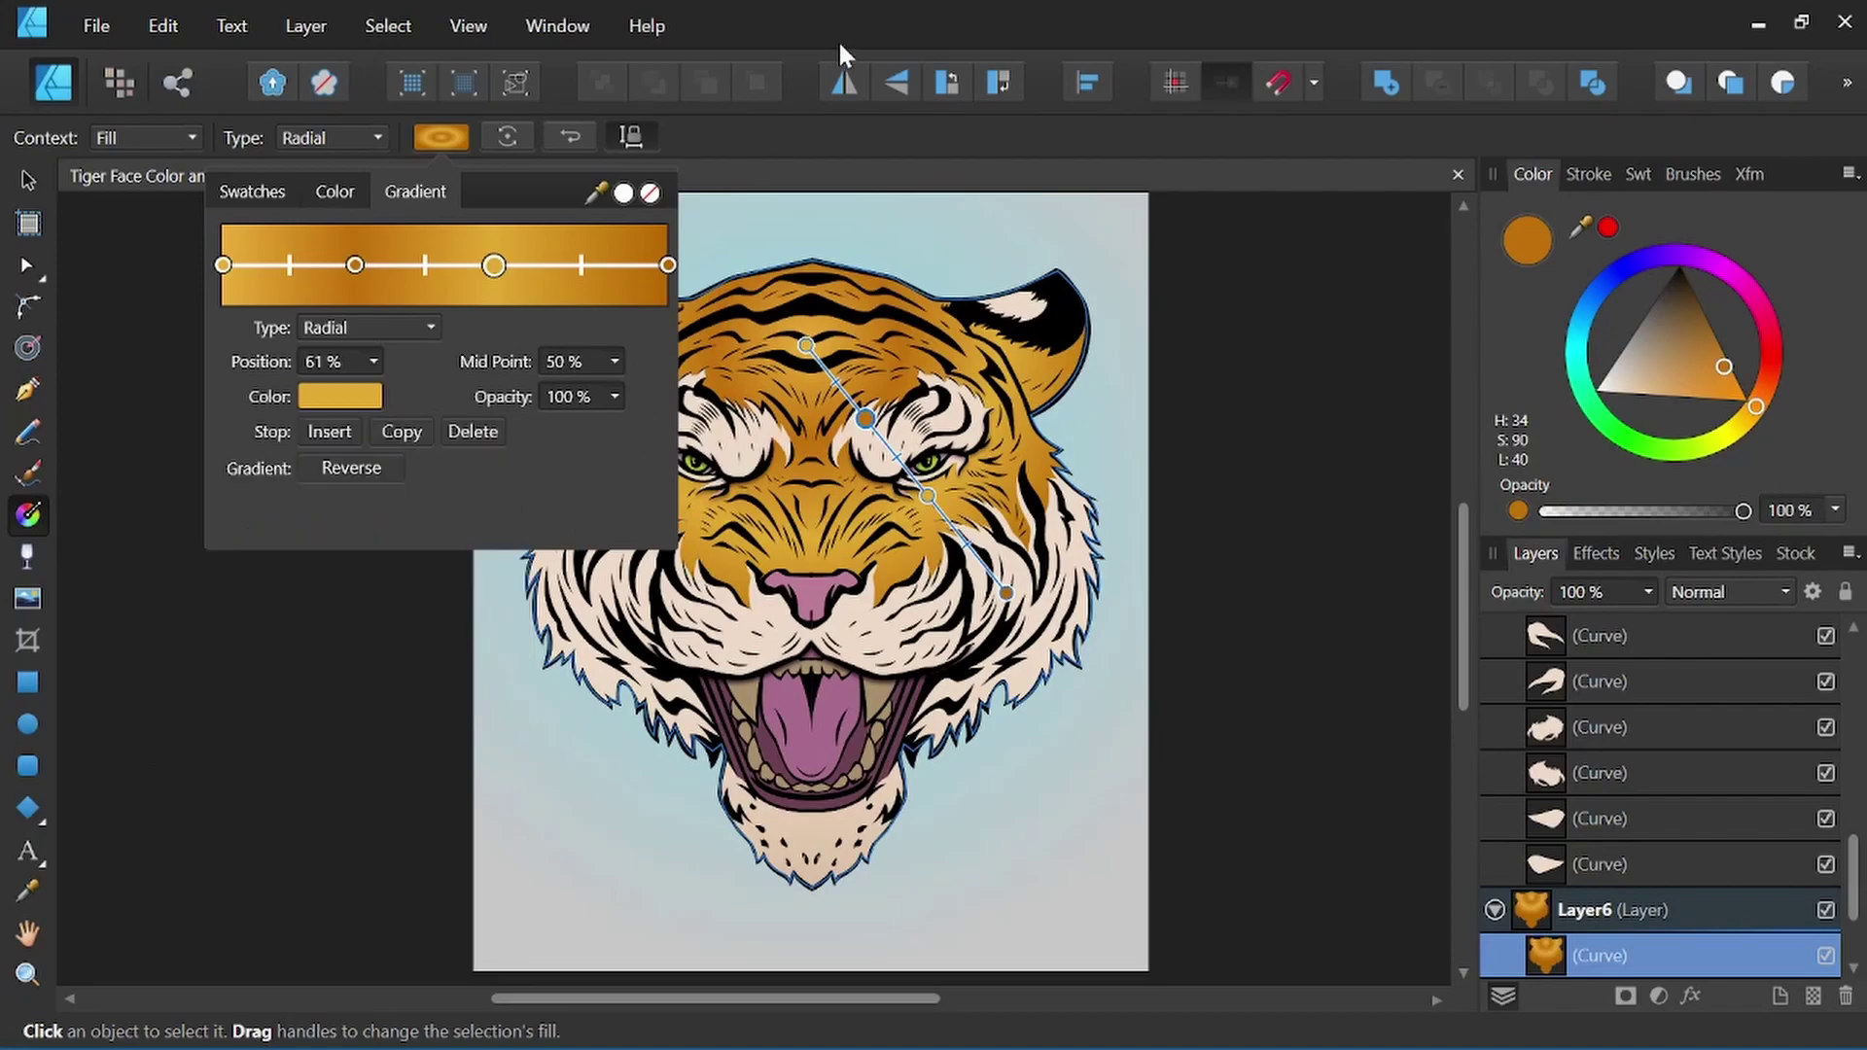
pyautogui.click(903, 222)
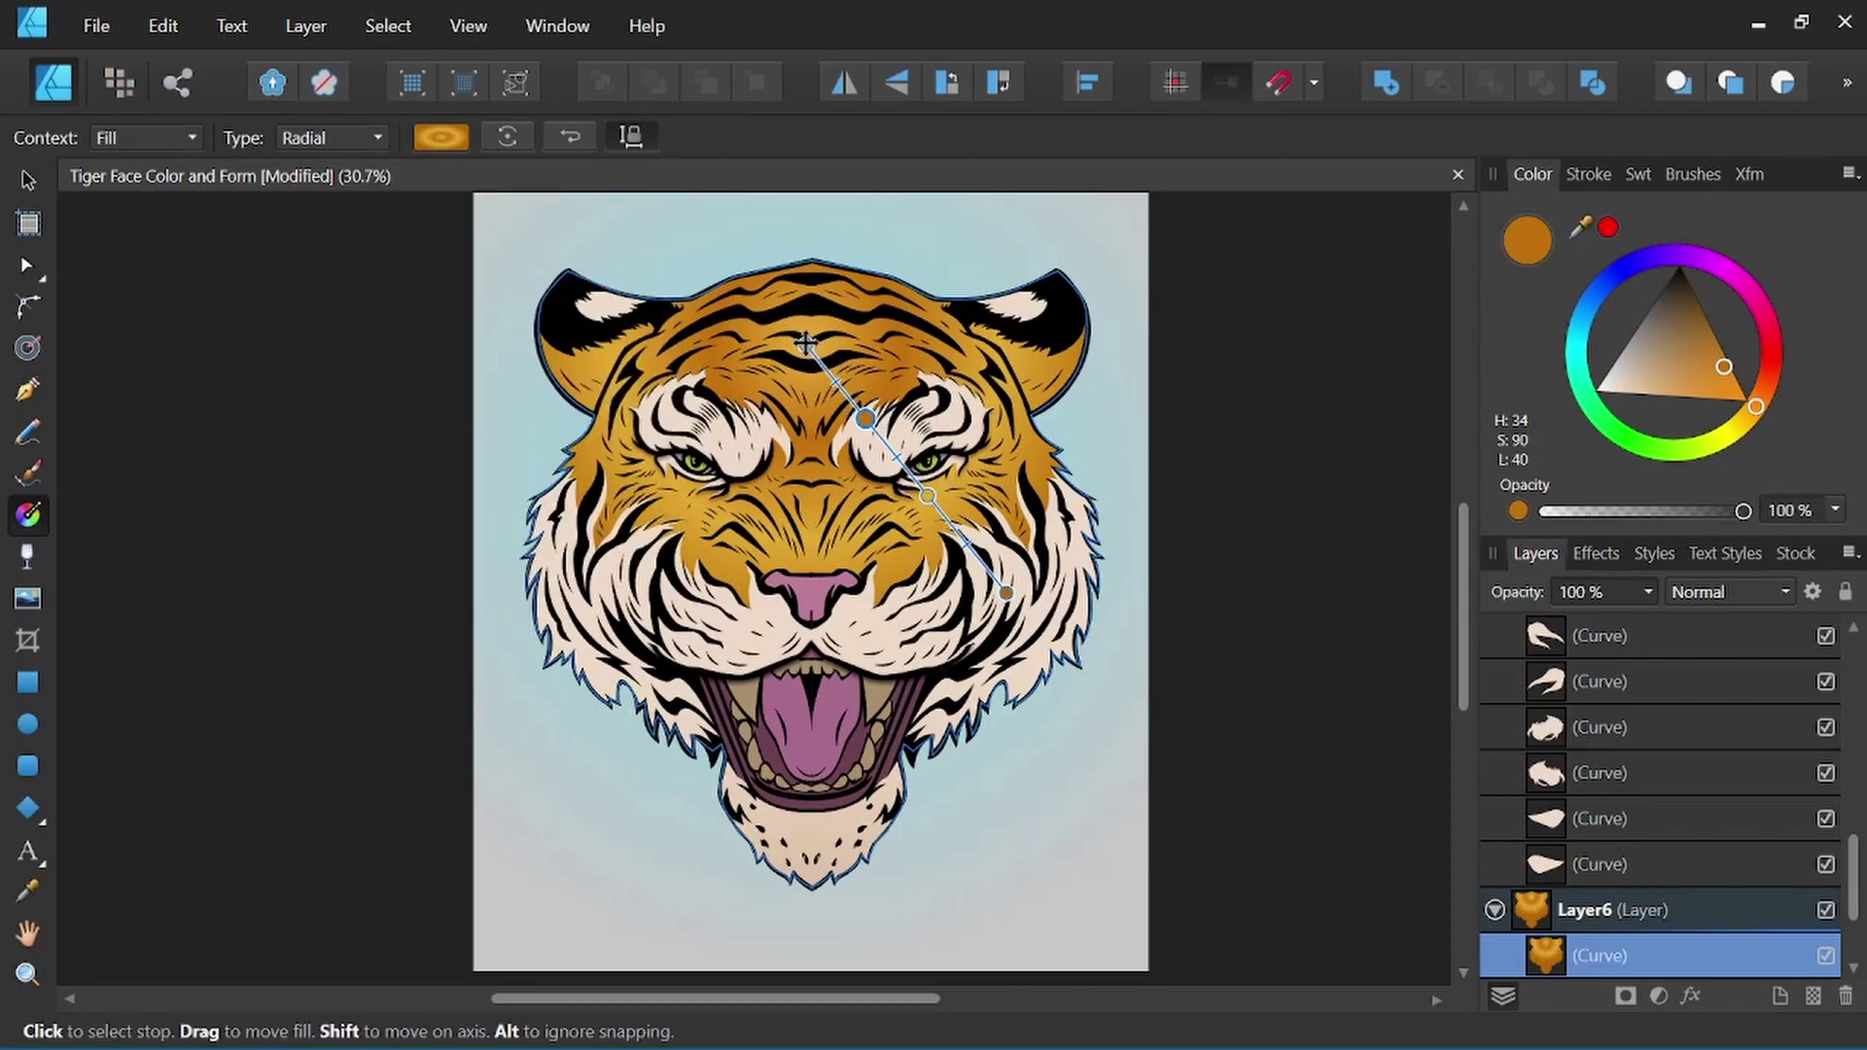
# Move the gradient start to the forehead and swing its end so the line runs vertically.
pyautogui.moveTo(814, 365)
pyautogui.mouseDown()
pyautogui.moveTo(863, 414)
pyautogui.moveTo(814, 353)
pyautogui.mouseUp()
pyautogui.moveTo(1010, 591)
pyautogui.mouseDown()
pyautogui.moveTo(1053, 625)
pyautogui.moveTo(990, 550)
pyautogui.moveTo(1033, 635)
pyautogui.mouseUp()
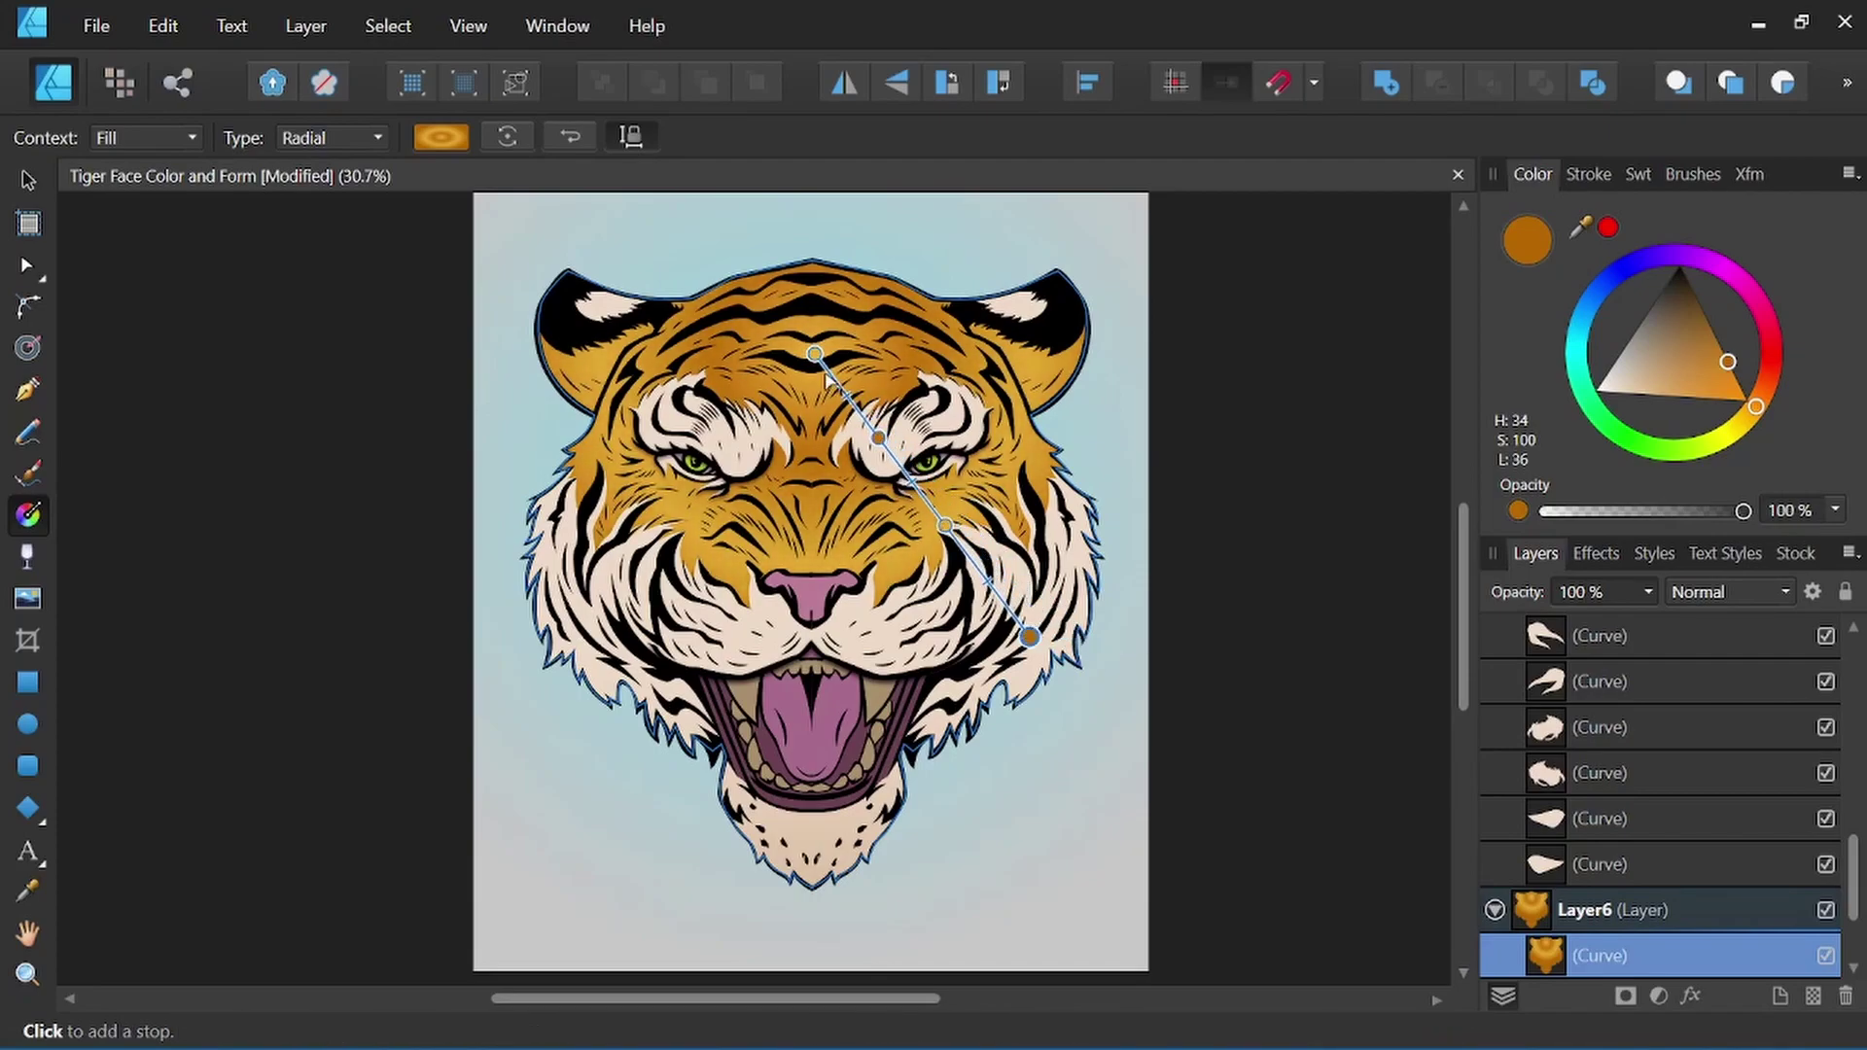
pyautogui.moveTo(814, 355); pyautogui.dragTo(805, 315)
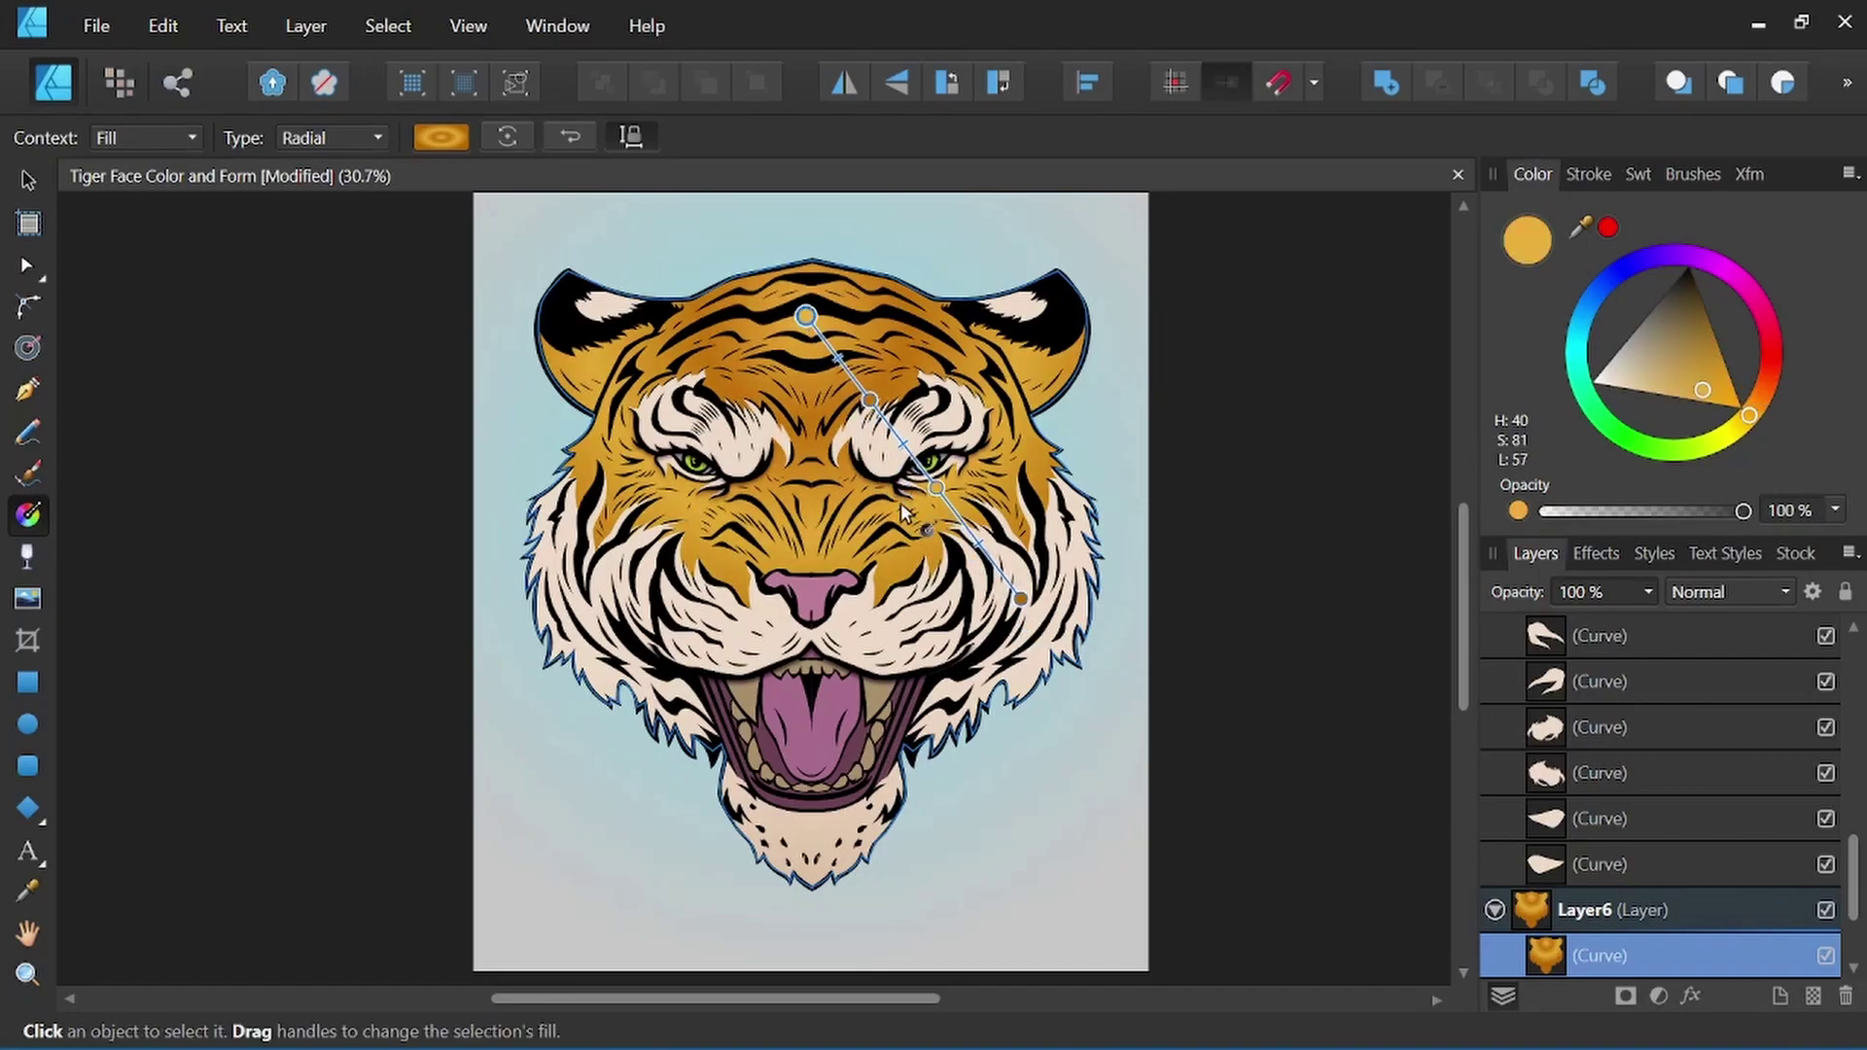
pyautogui.moveTo(1021, 598)
pyautogui.mouseDown()
pyautogui.moveTo(992, 689)
pyautogui.moveTo(1027, 821)
pyautogui.mouseUp()
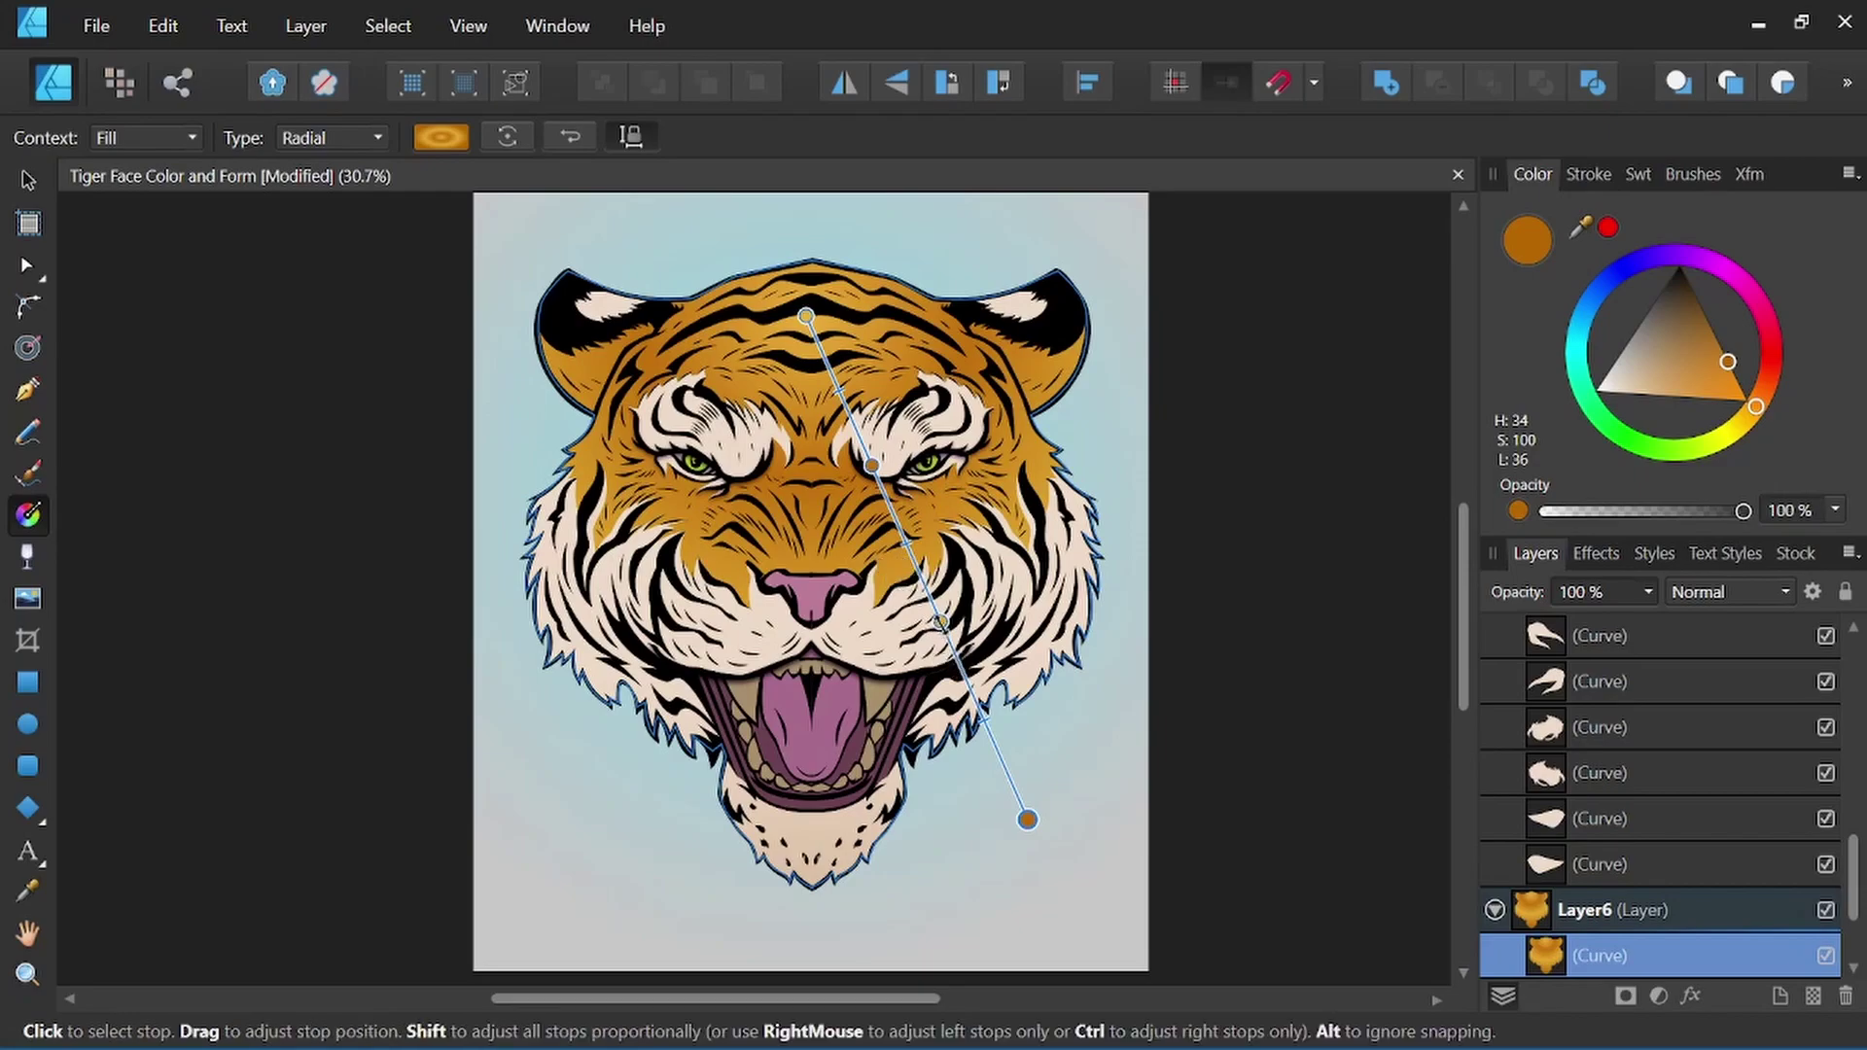
pyautogui.click(912, 557)
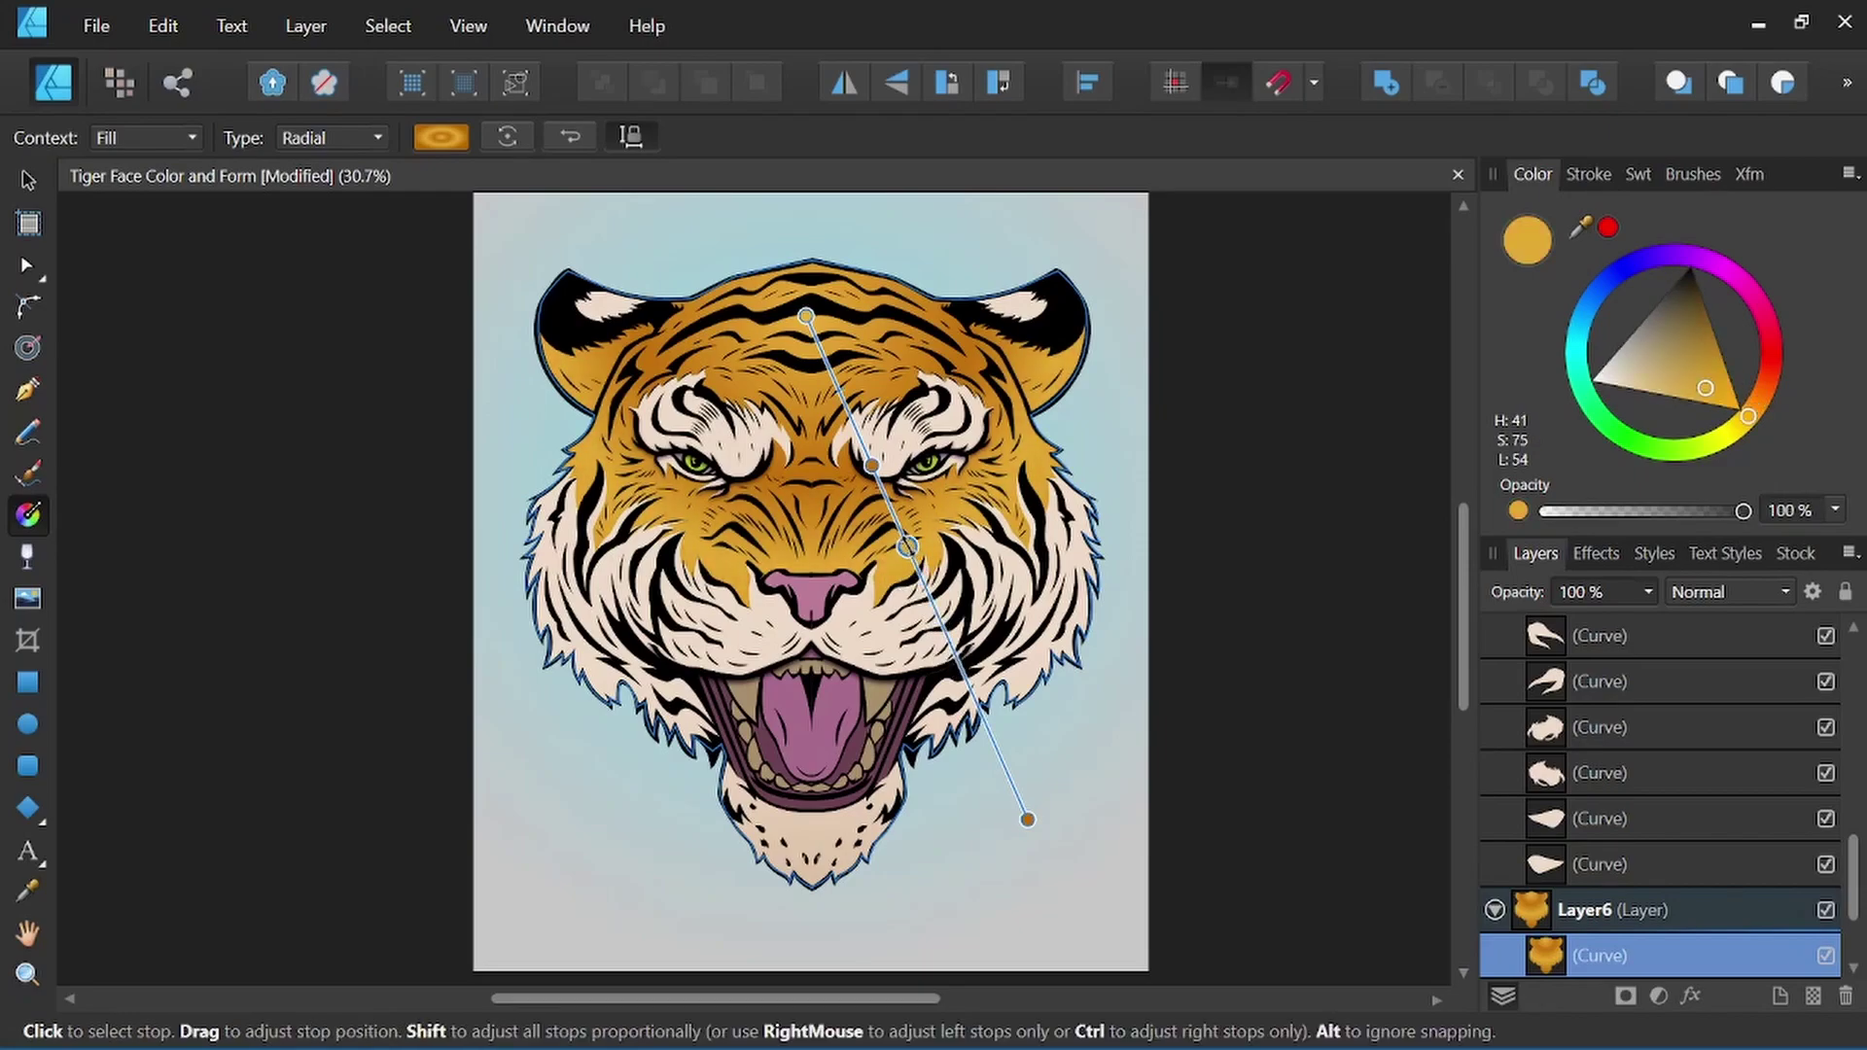
pyautogui.moveTo(1027, 819)
pyautogui.mouseDown()
pyautogui.moveTo(821, 595)
pyautogui.moveTo(805, 613)
pyautogui.mouseUp()
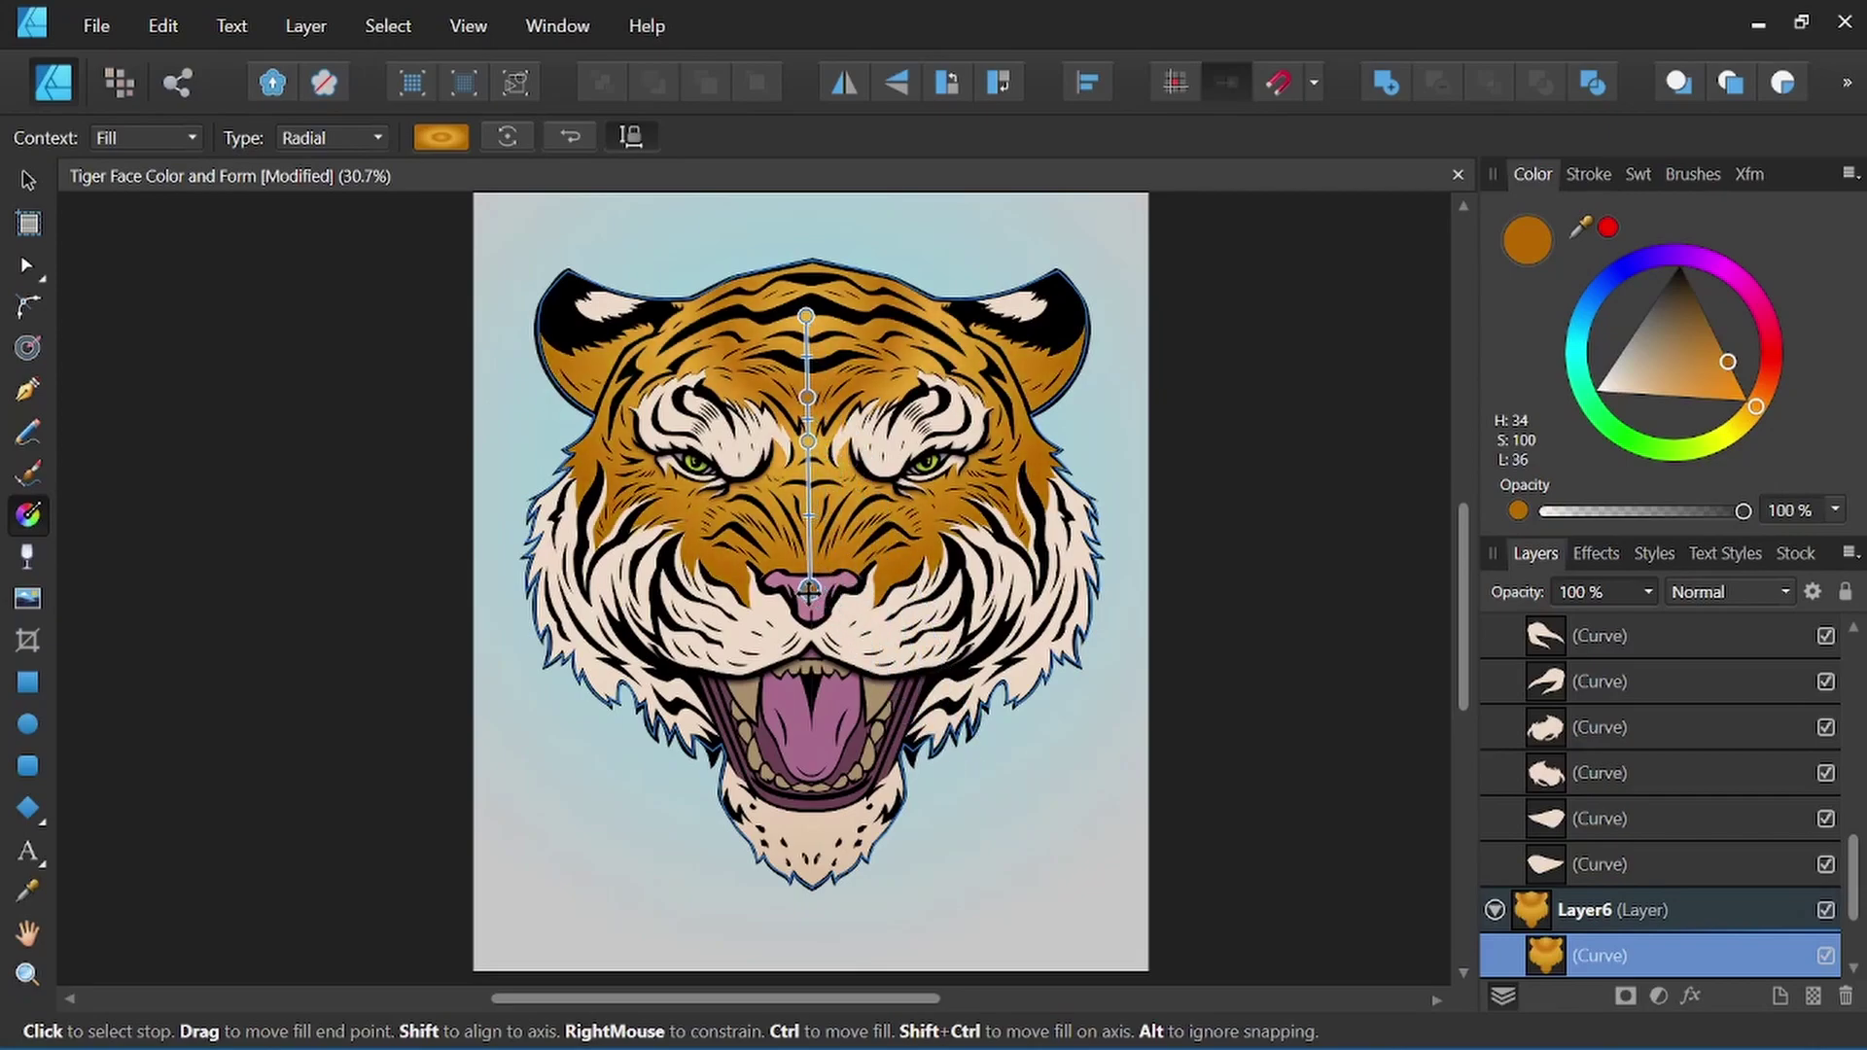
# Space the middle stops down toward the nose and extend the ends from forehead to just below the nose.
pyautogui.click(803, 508)
pyautogui.moveTo(804, 508); pyautogui.dragTo(804, 538)
pyautogui.click(805, 461)
pyautogui.moveTo(805, 461); pyautogui.dragTo(804, 492)
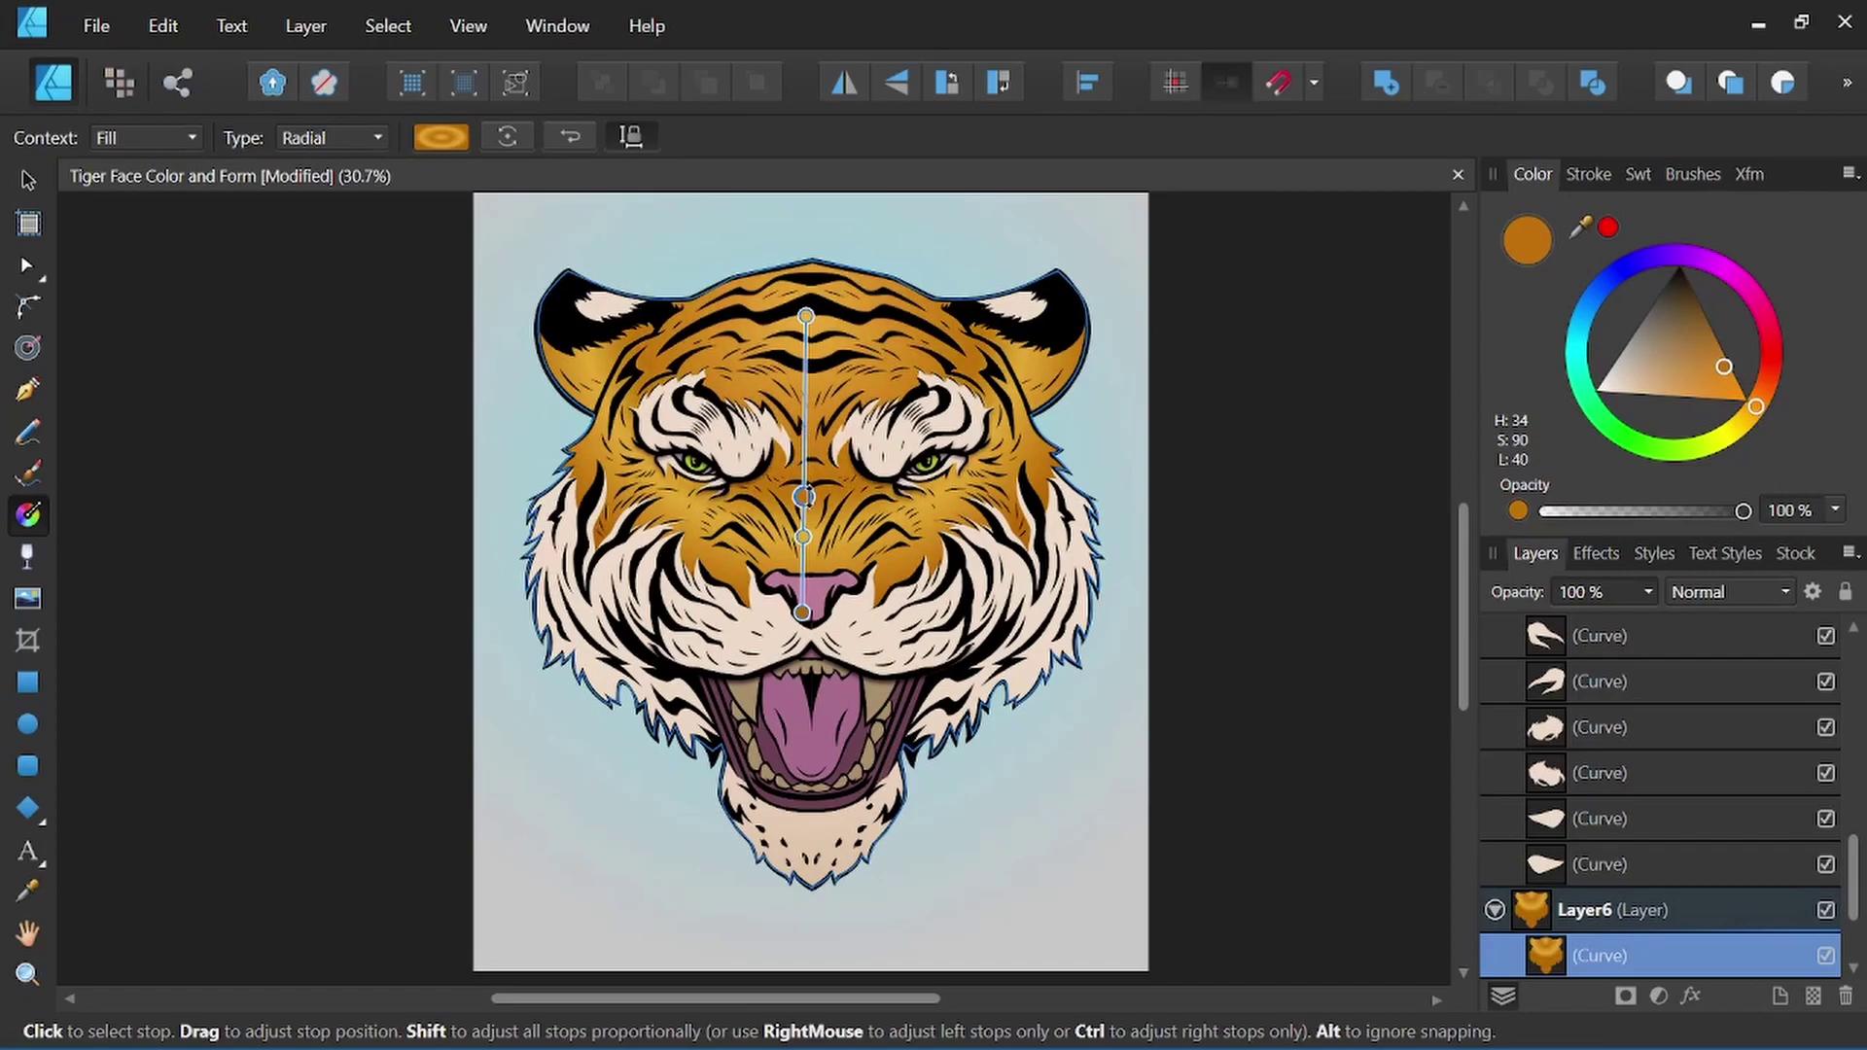
pyautogui.moveTo(804, 611); pyautogui.dragTo(812, 619)
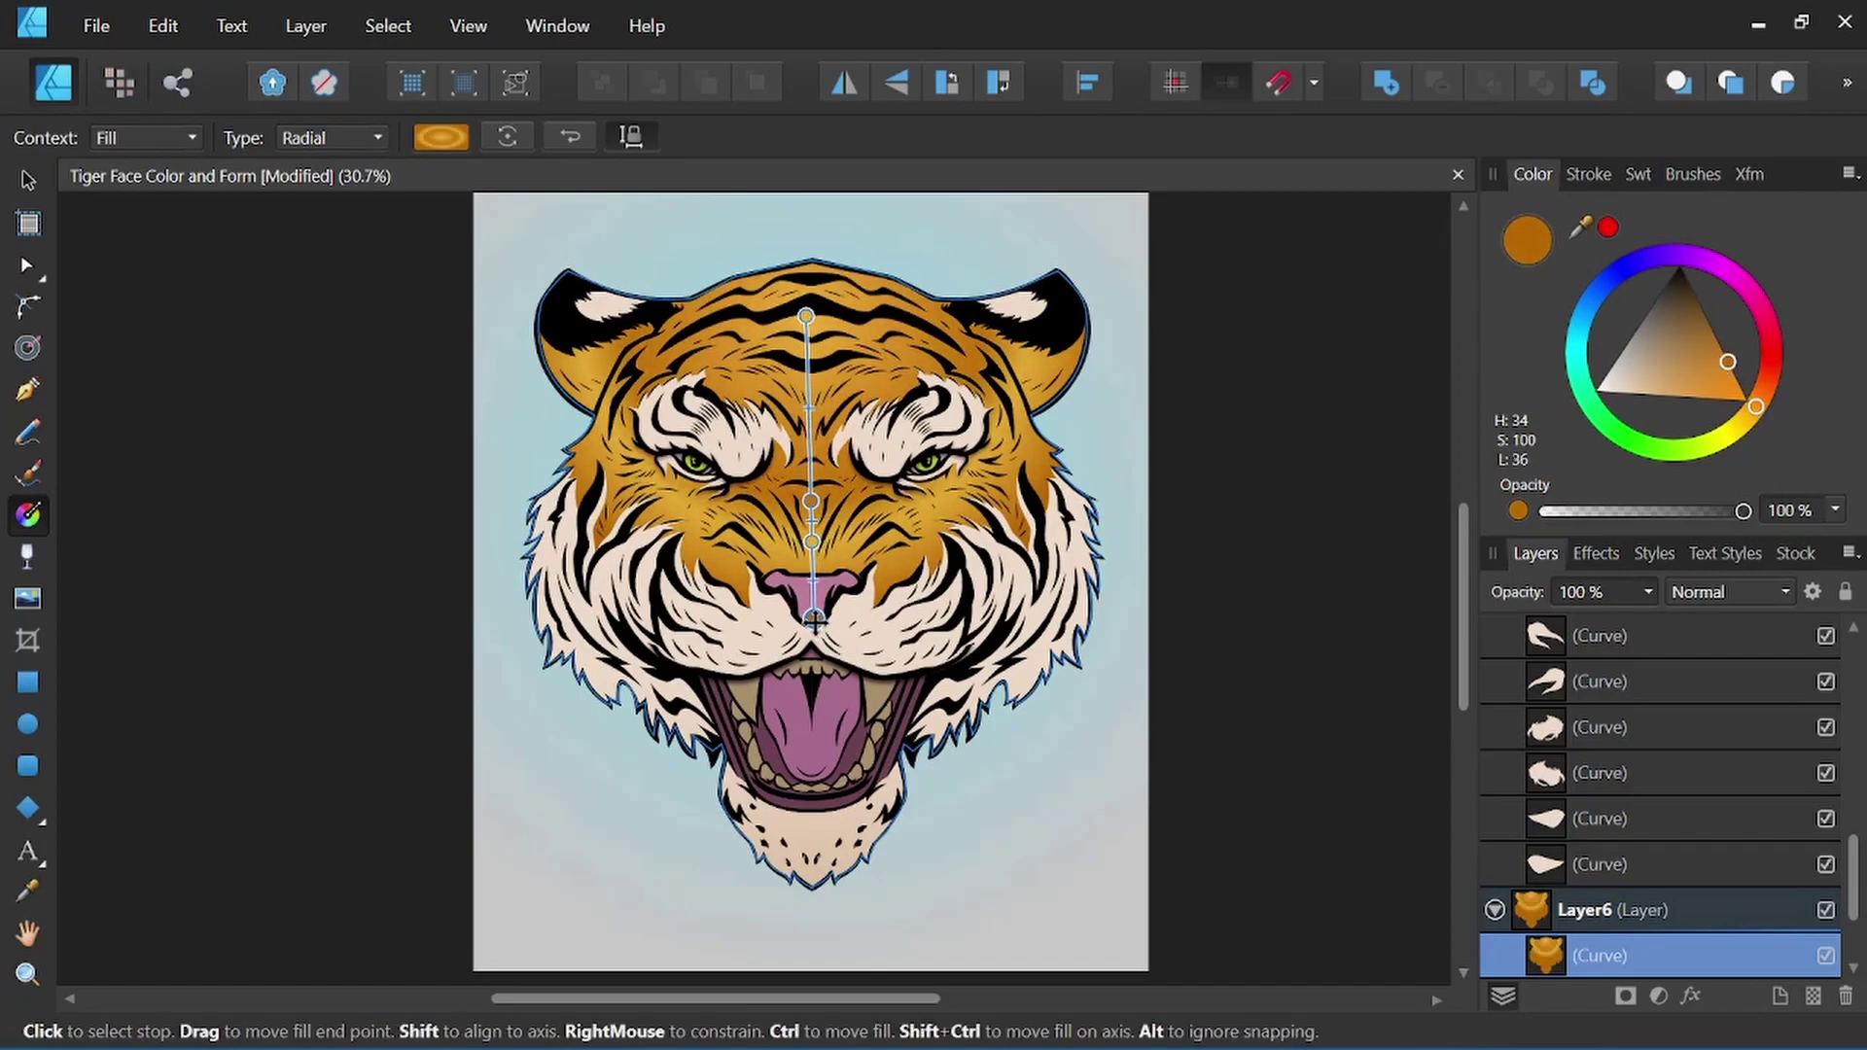
pyautogui.moveTo(806, 319); pyautogui.dragTo(813, 293)
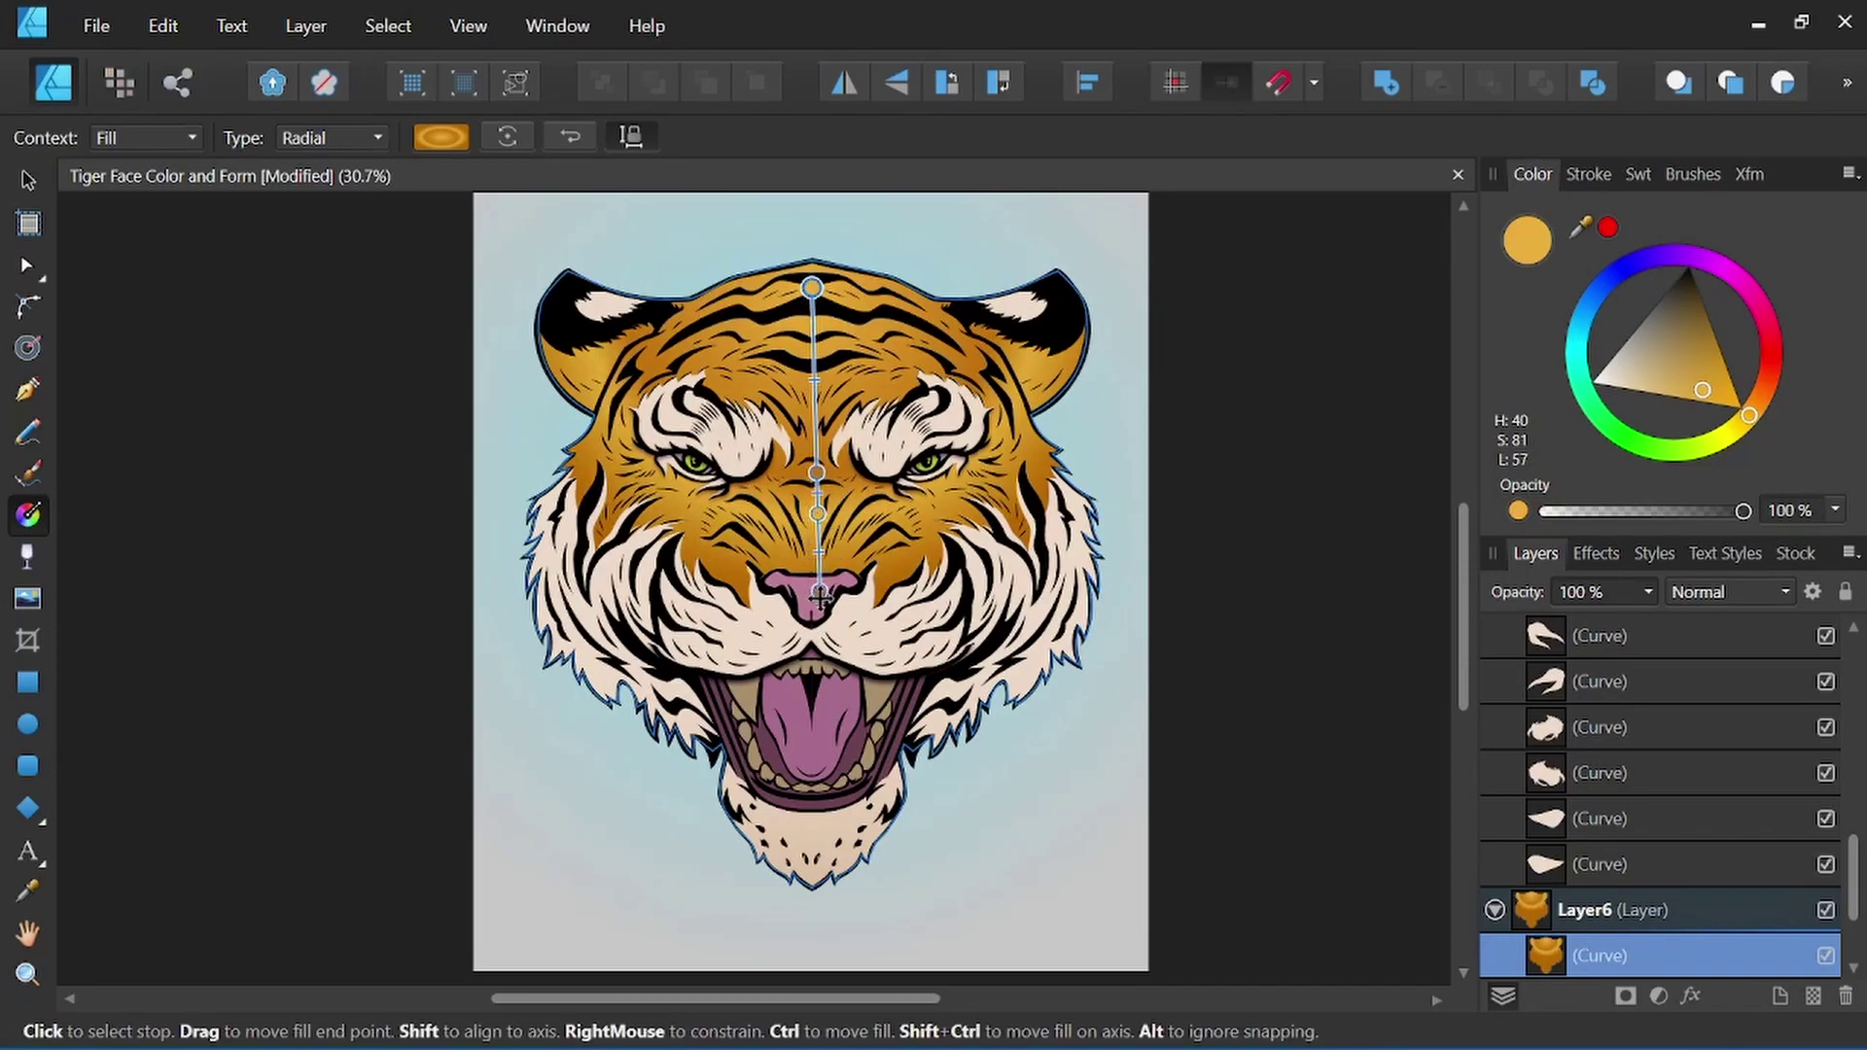
pyautogui.moveTo(817, 598); pyautogui.dragTo(815, 637)
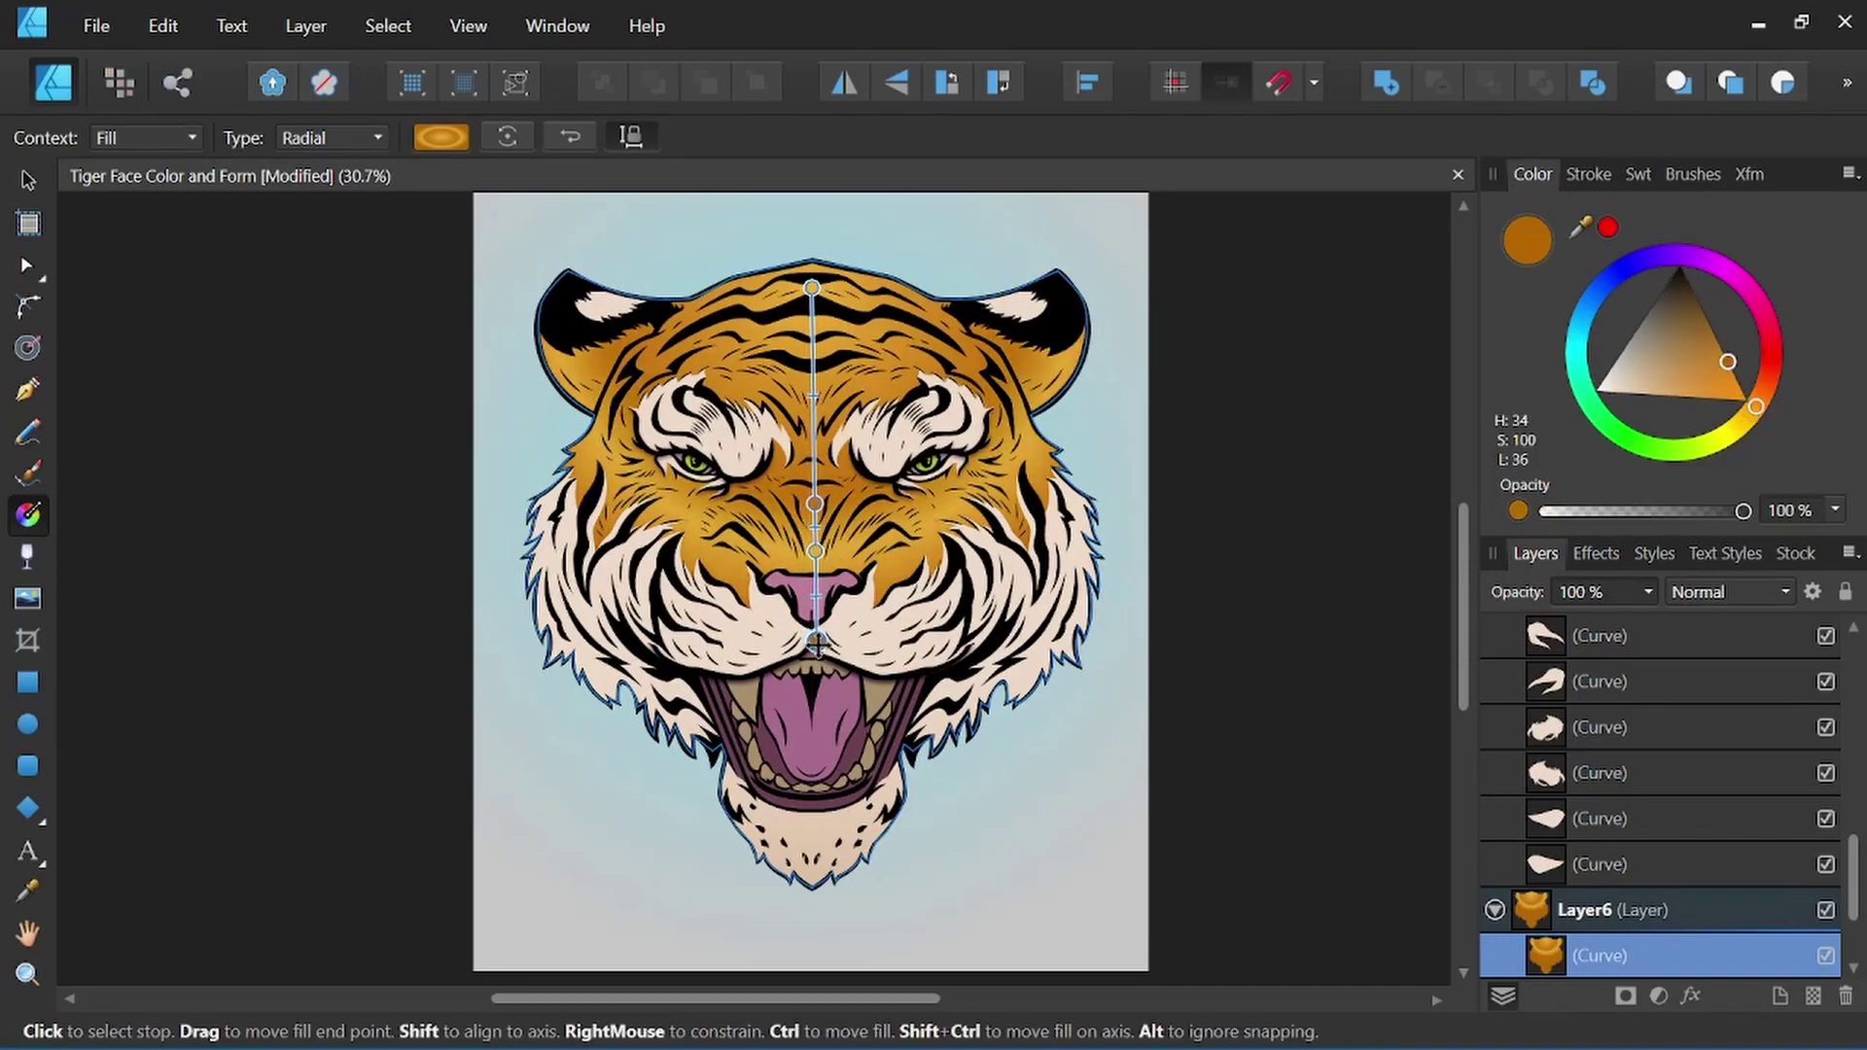
pyautogui.click(817, 548)
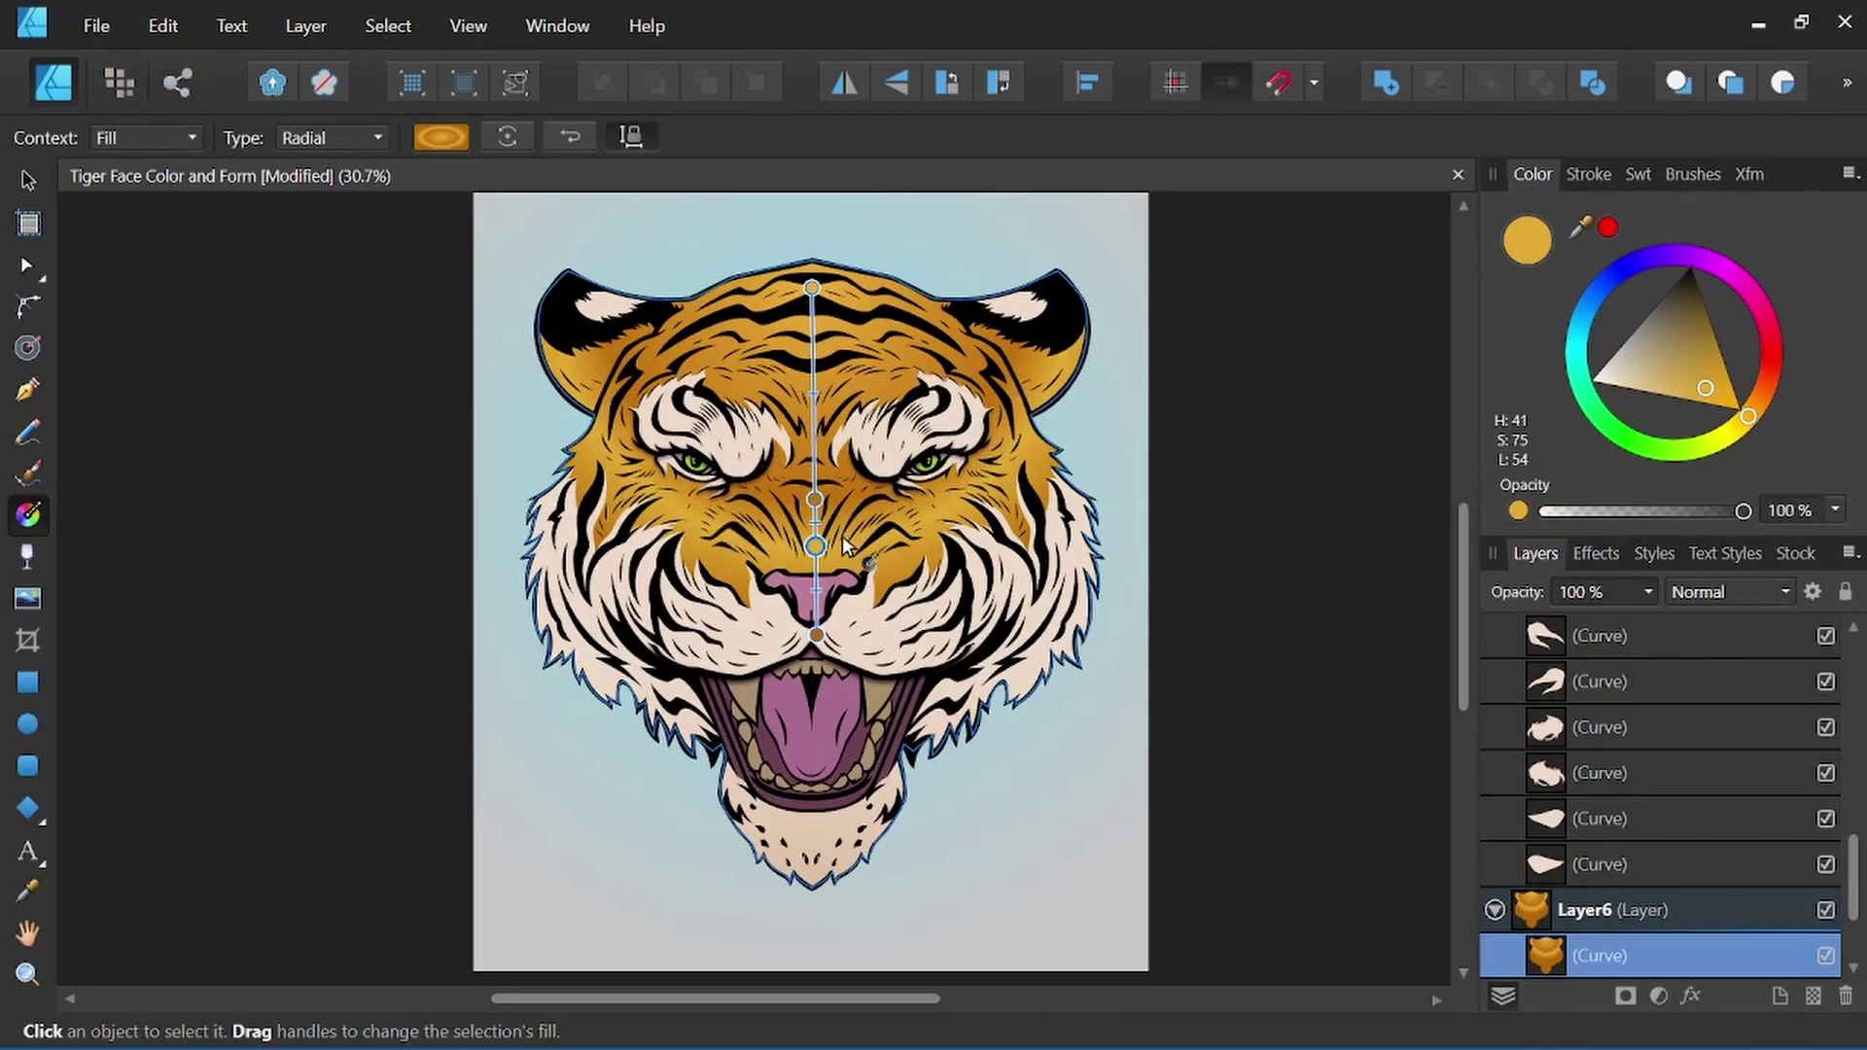
# Finish editing the fur gradient and deselect the shape.
pyautogui.click(30, 180)
pyautogui.click(542, 428)
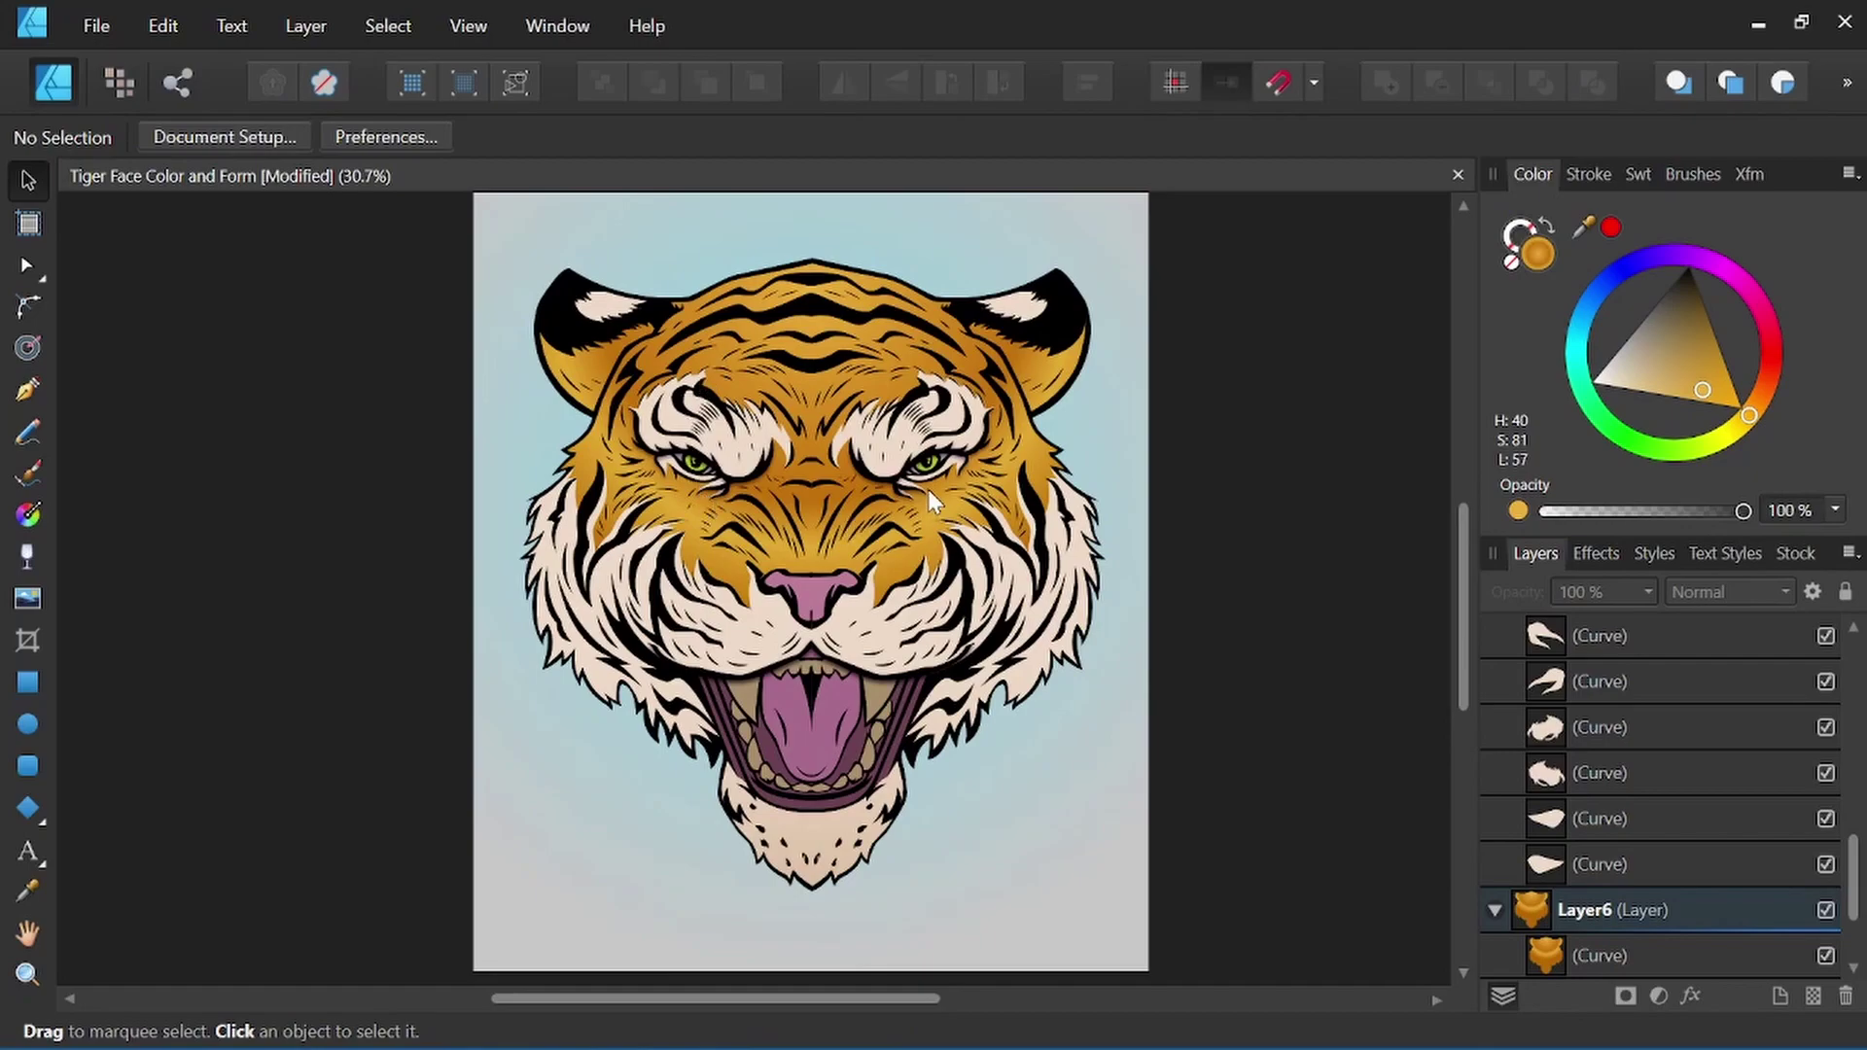
# Lay a linear gradient up the tongue shape from bottom to top.
pyautogui.click(792, 717)
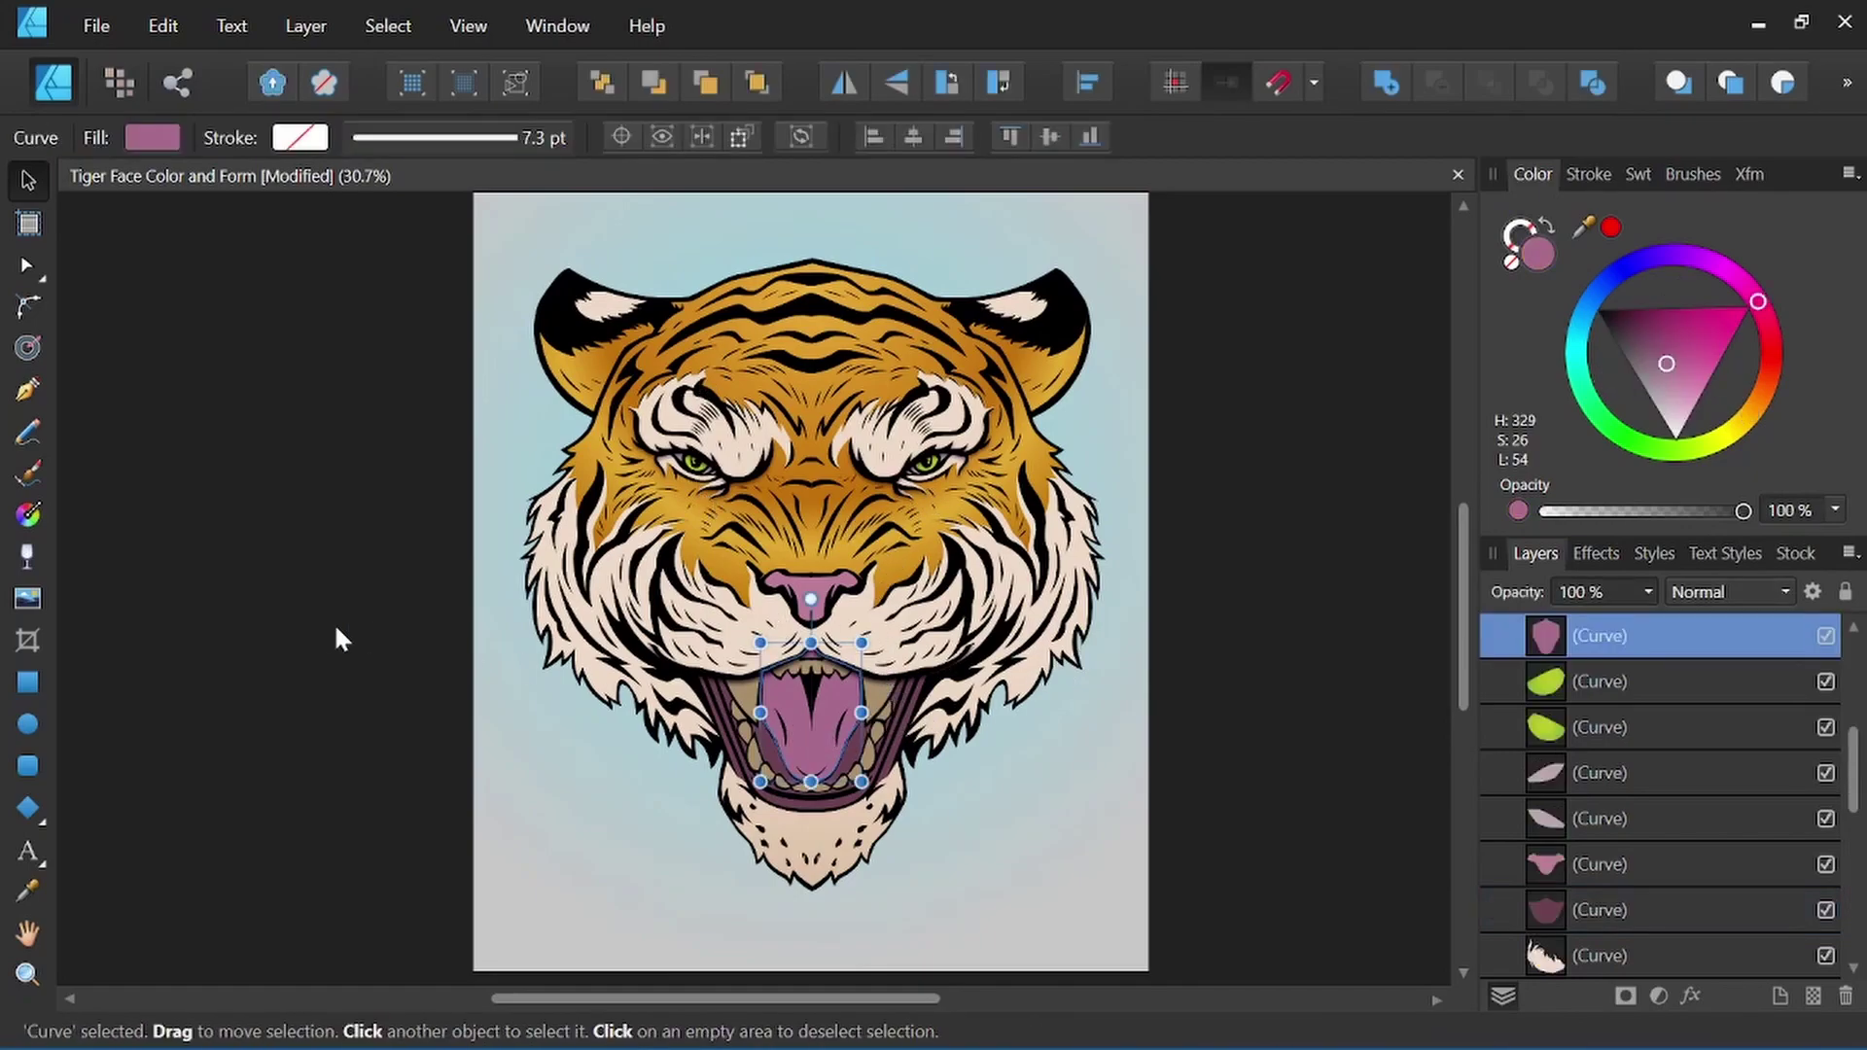
pyautogui.press('g')
pyautogui.moveTo(808, 777); pyautogui.dragTo(809, 660)
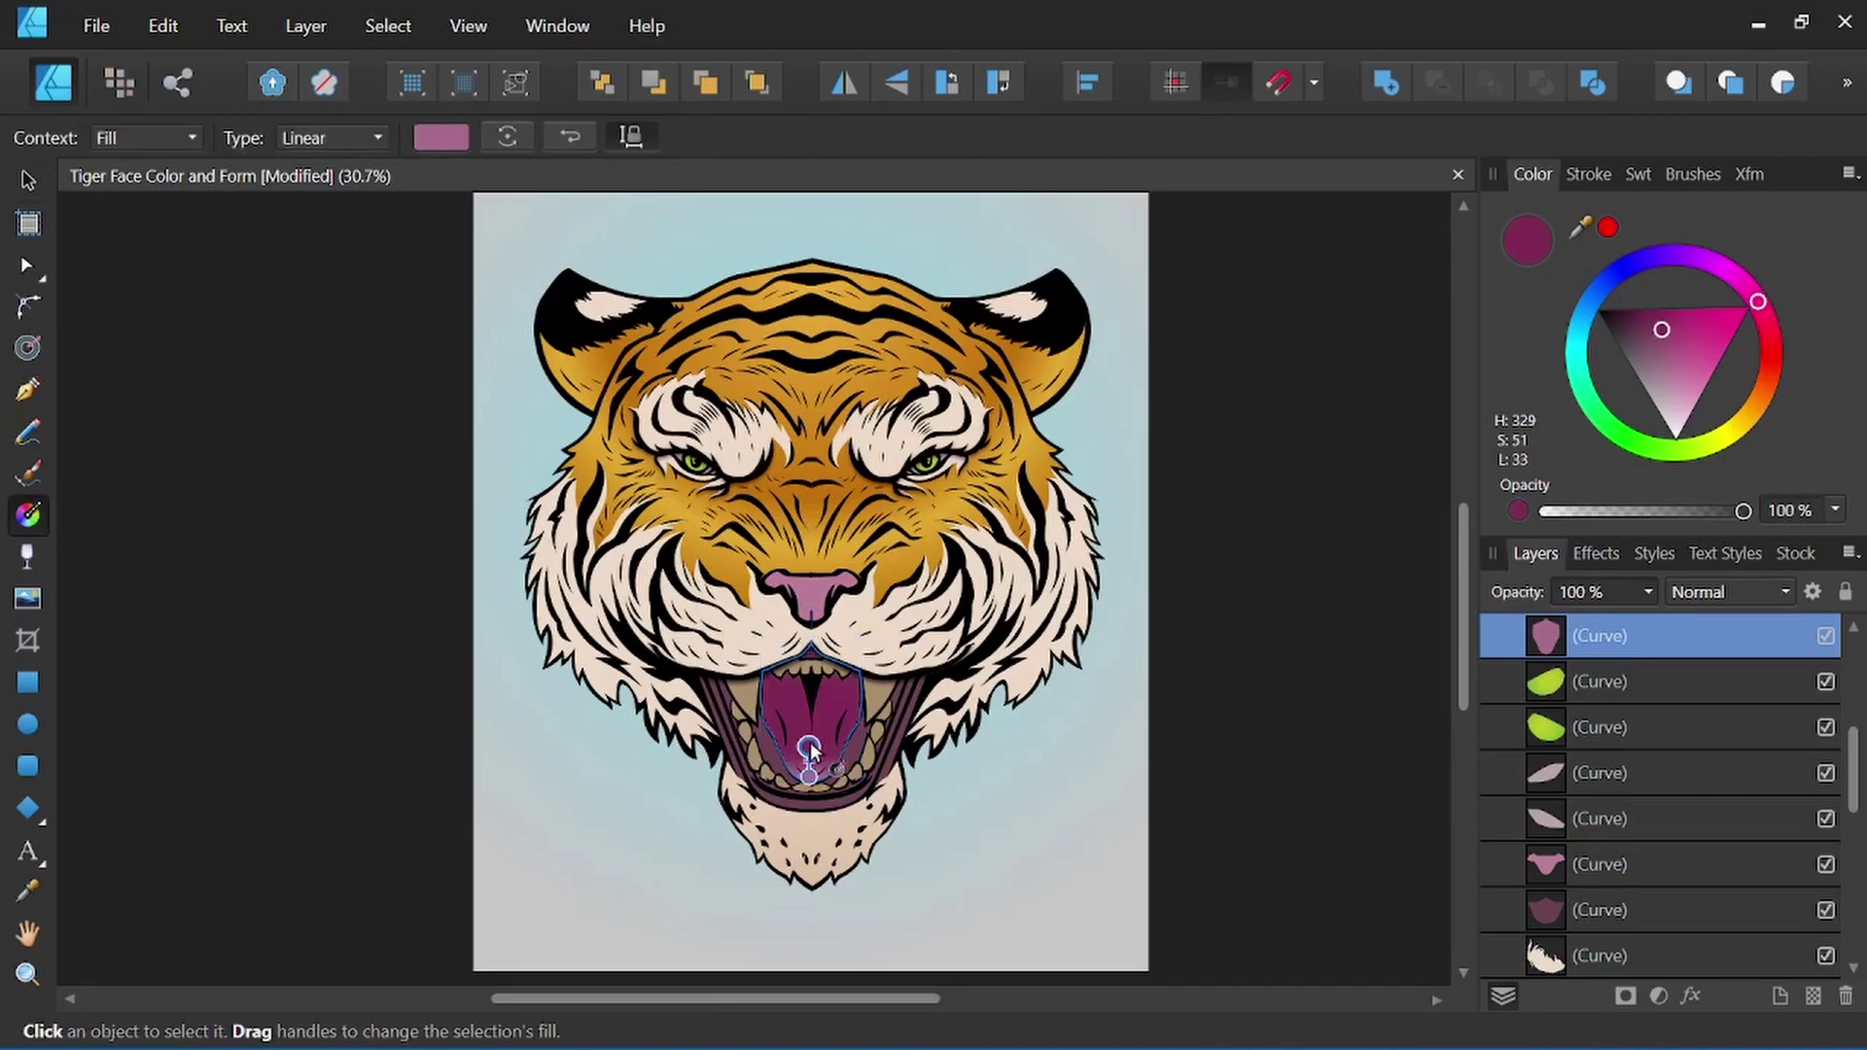
pyautogui.click(440, 135)
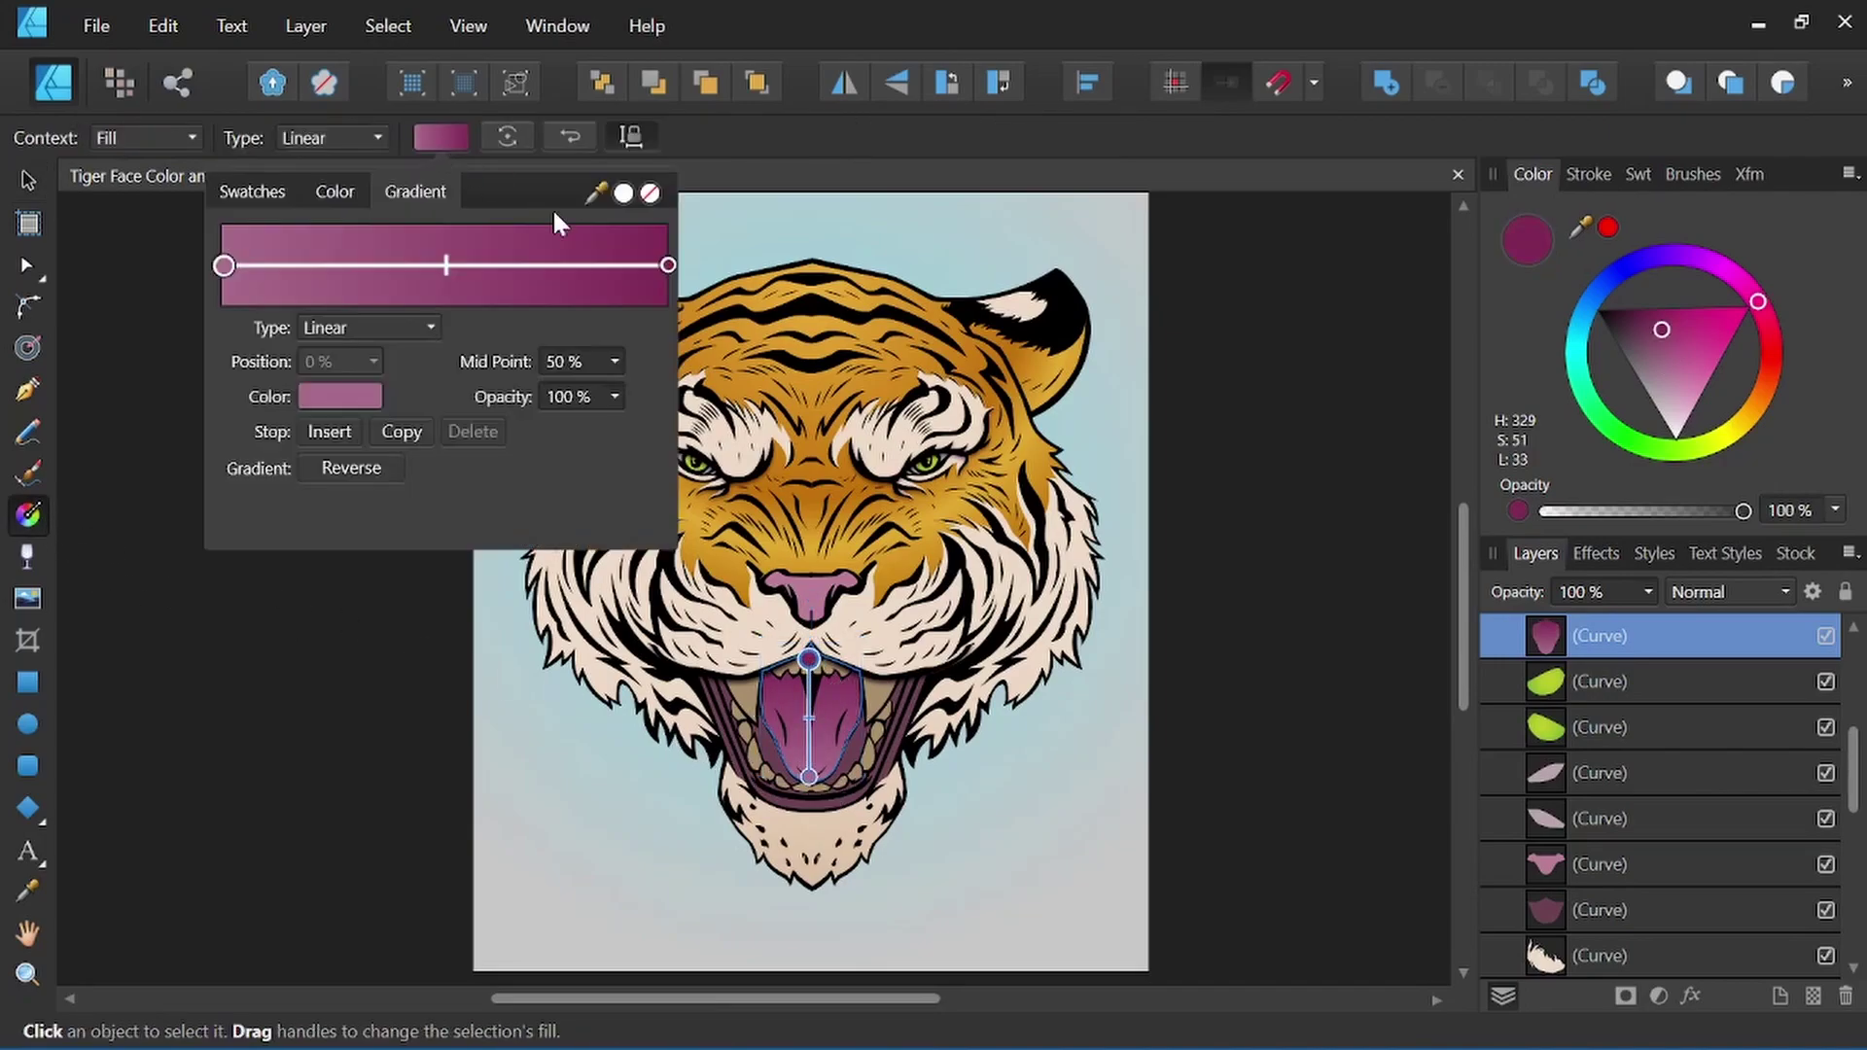
# Colour the tongue gradient's end stop dark purple and its start stop light pink.
pyautogui.click(670, 268)
pyautogui.click(340, 396)
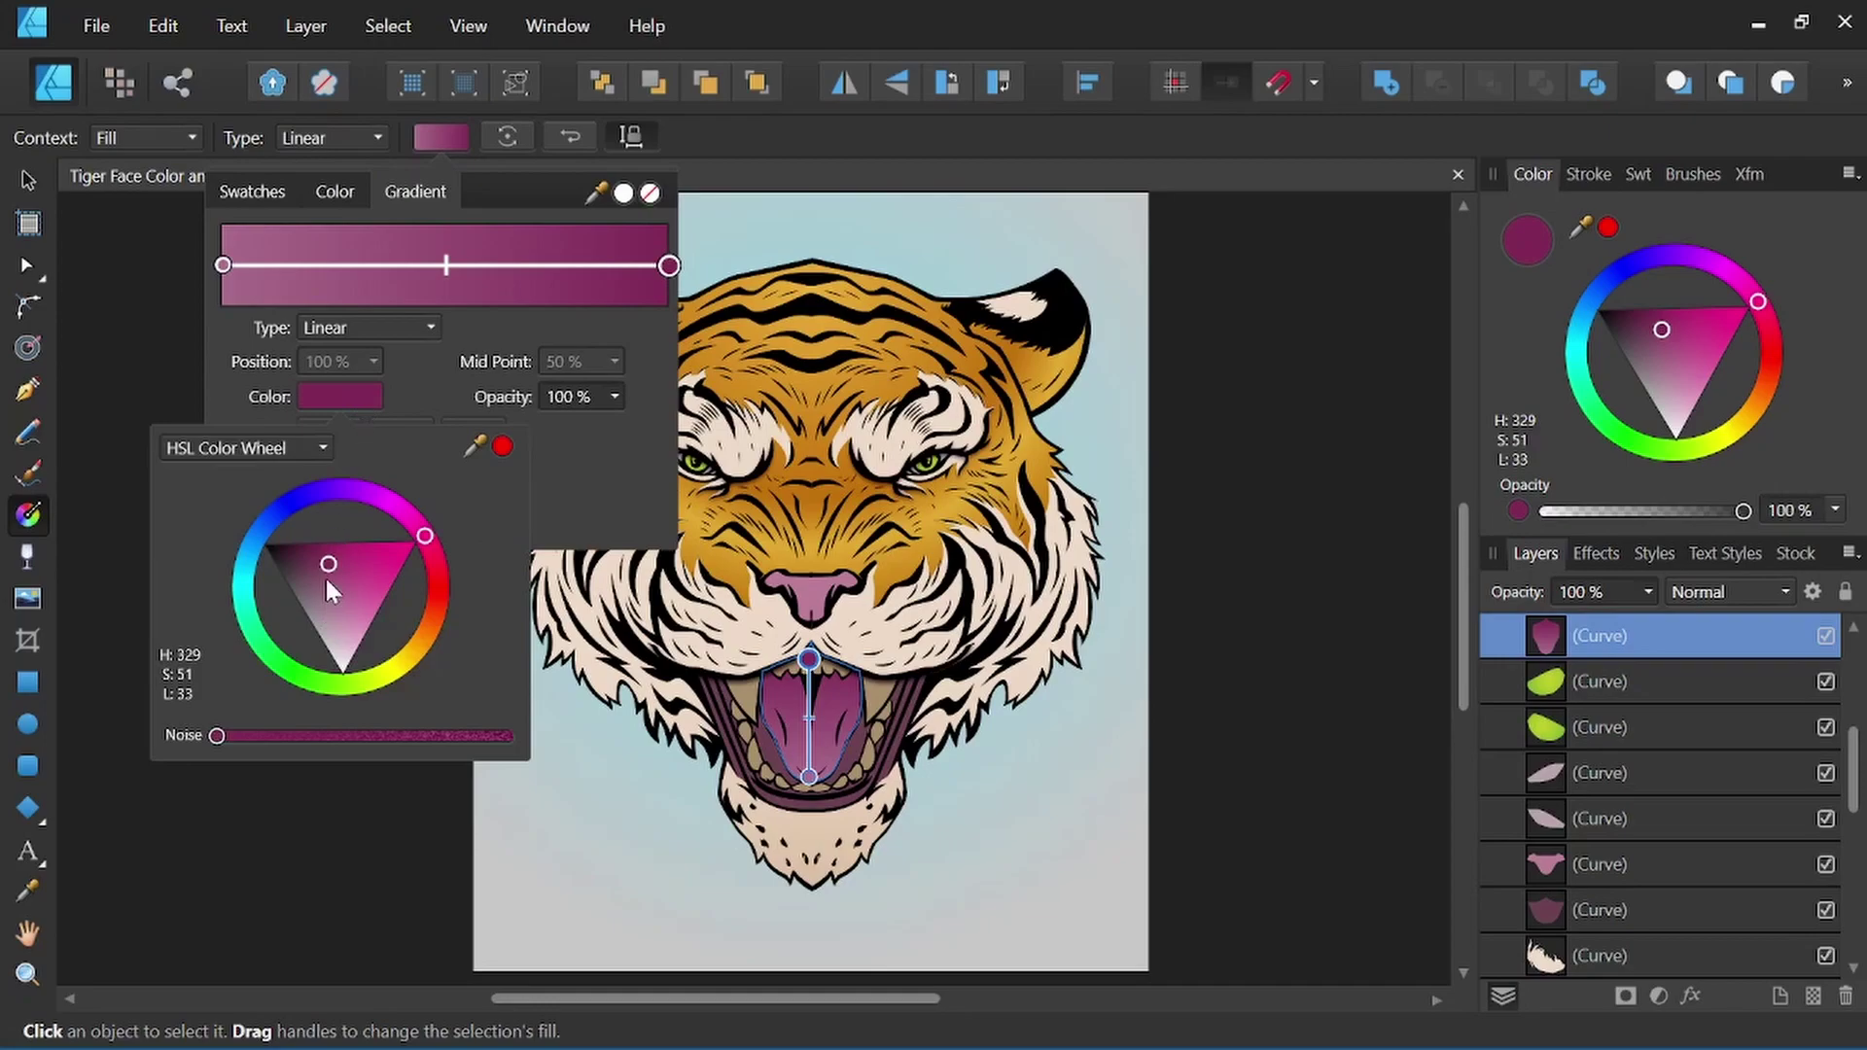
pyautogui.moveTo(328, 570); pyautogui.dragTo(293, 562)
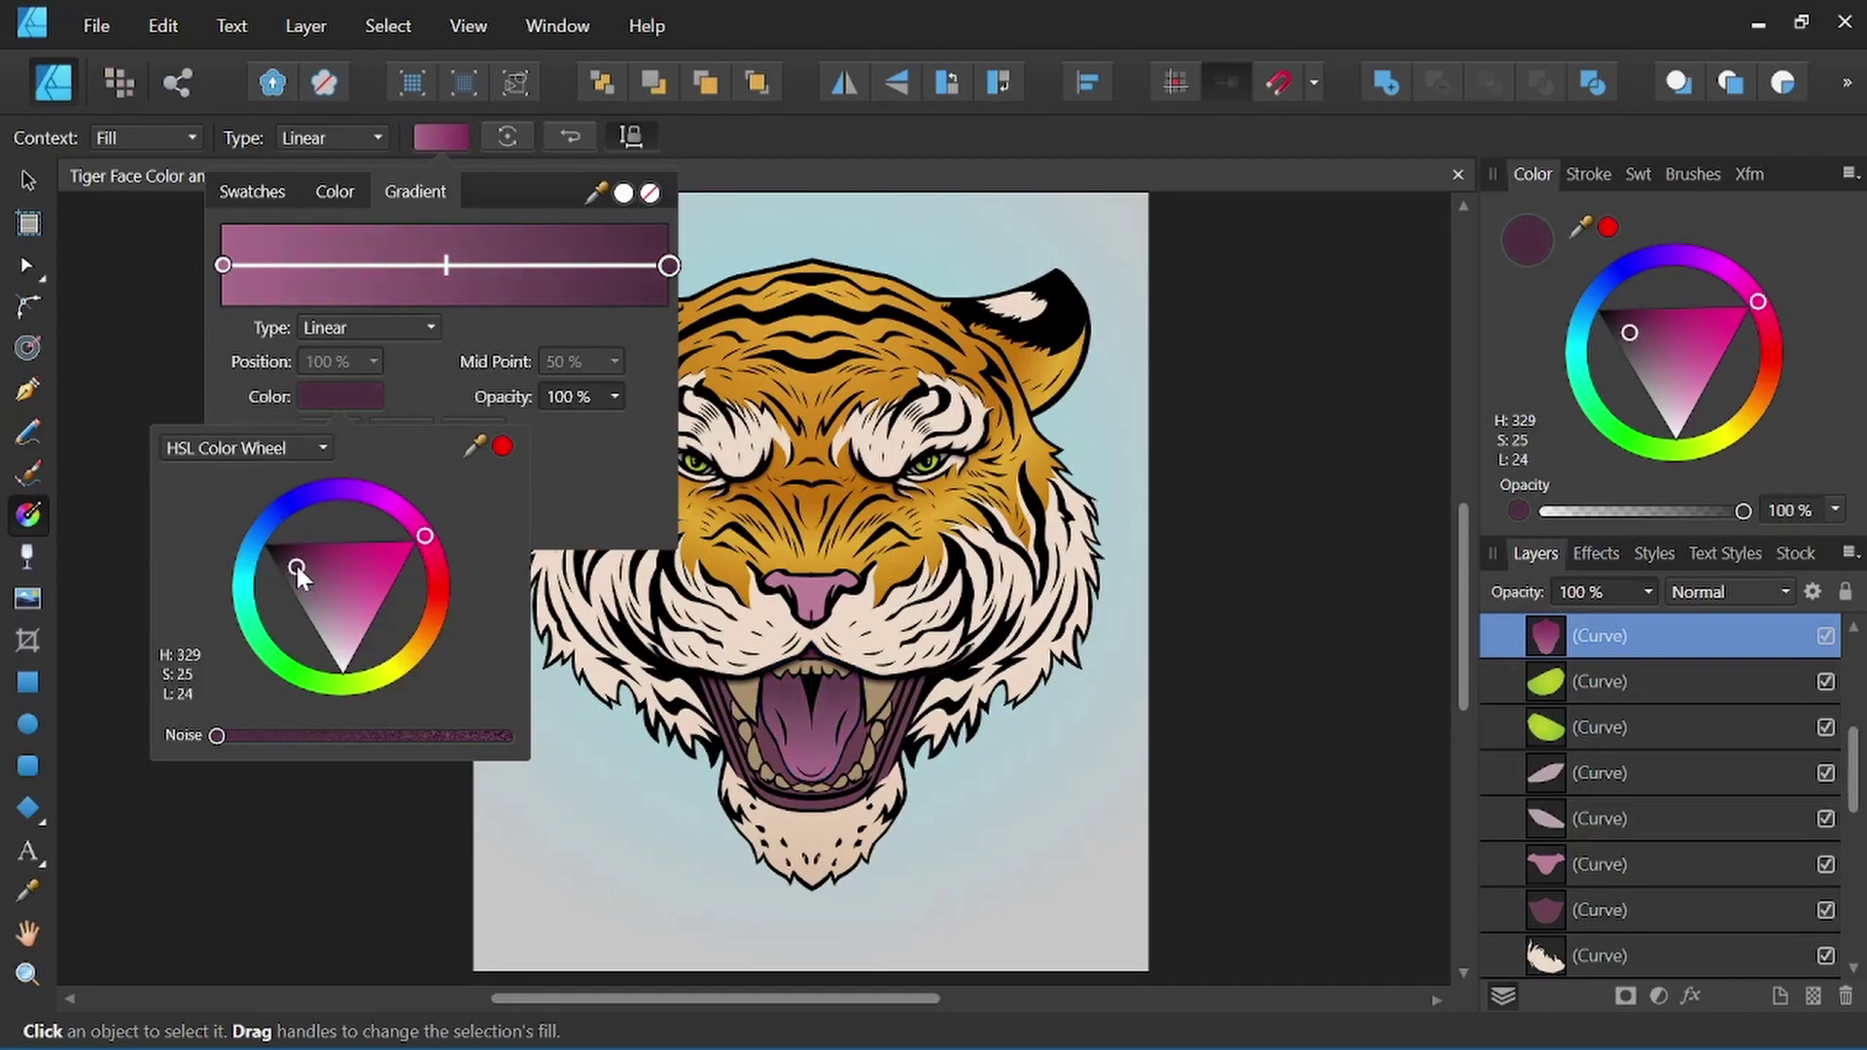
pyautogui.moveTo(297, 569); pyautogui.dragTo(292, 559)
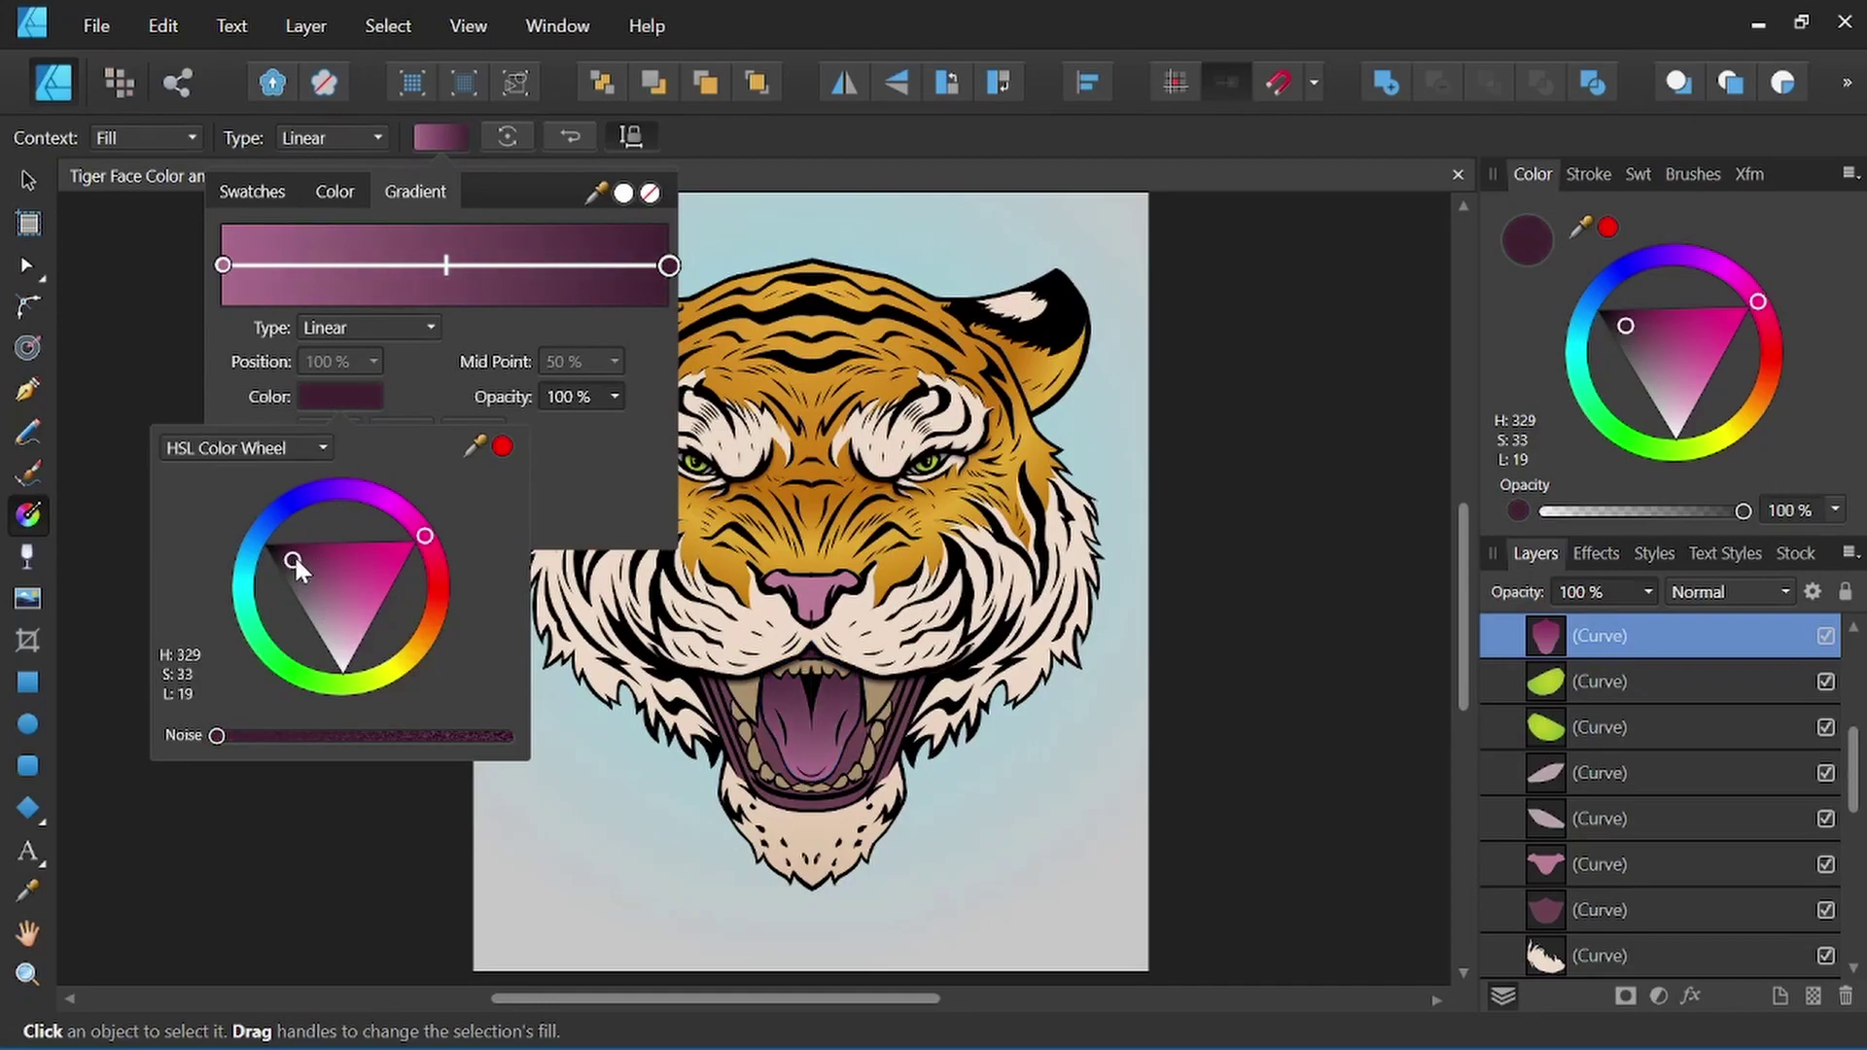
pyautogui.click(225, 265)
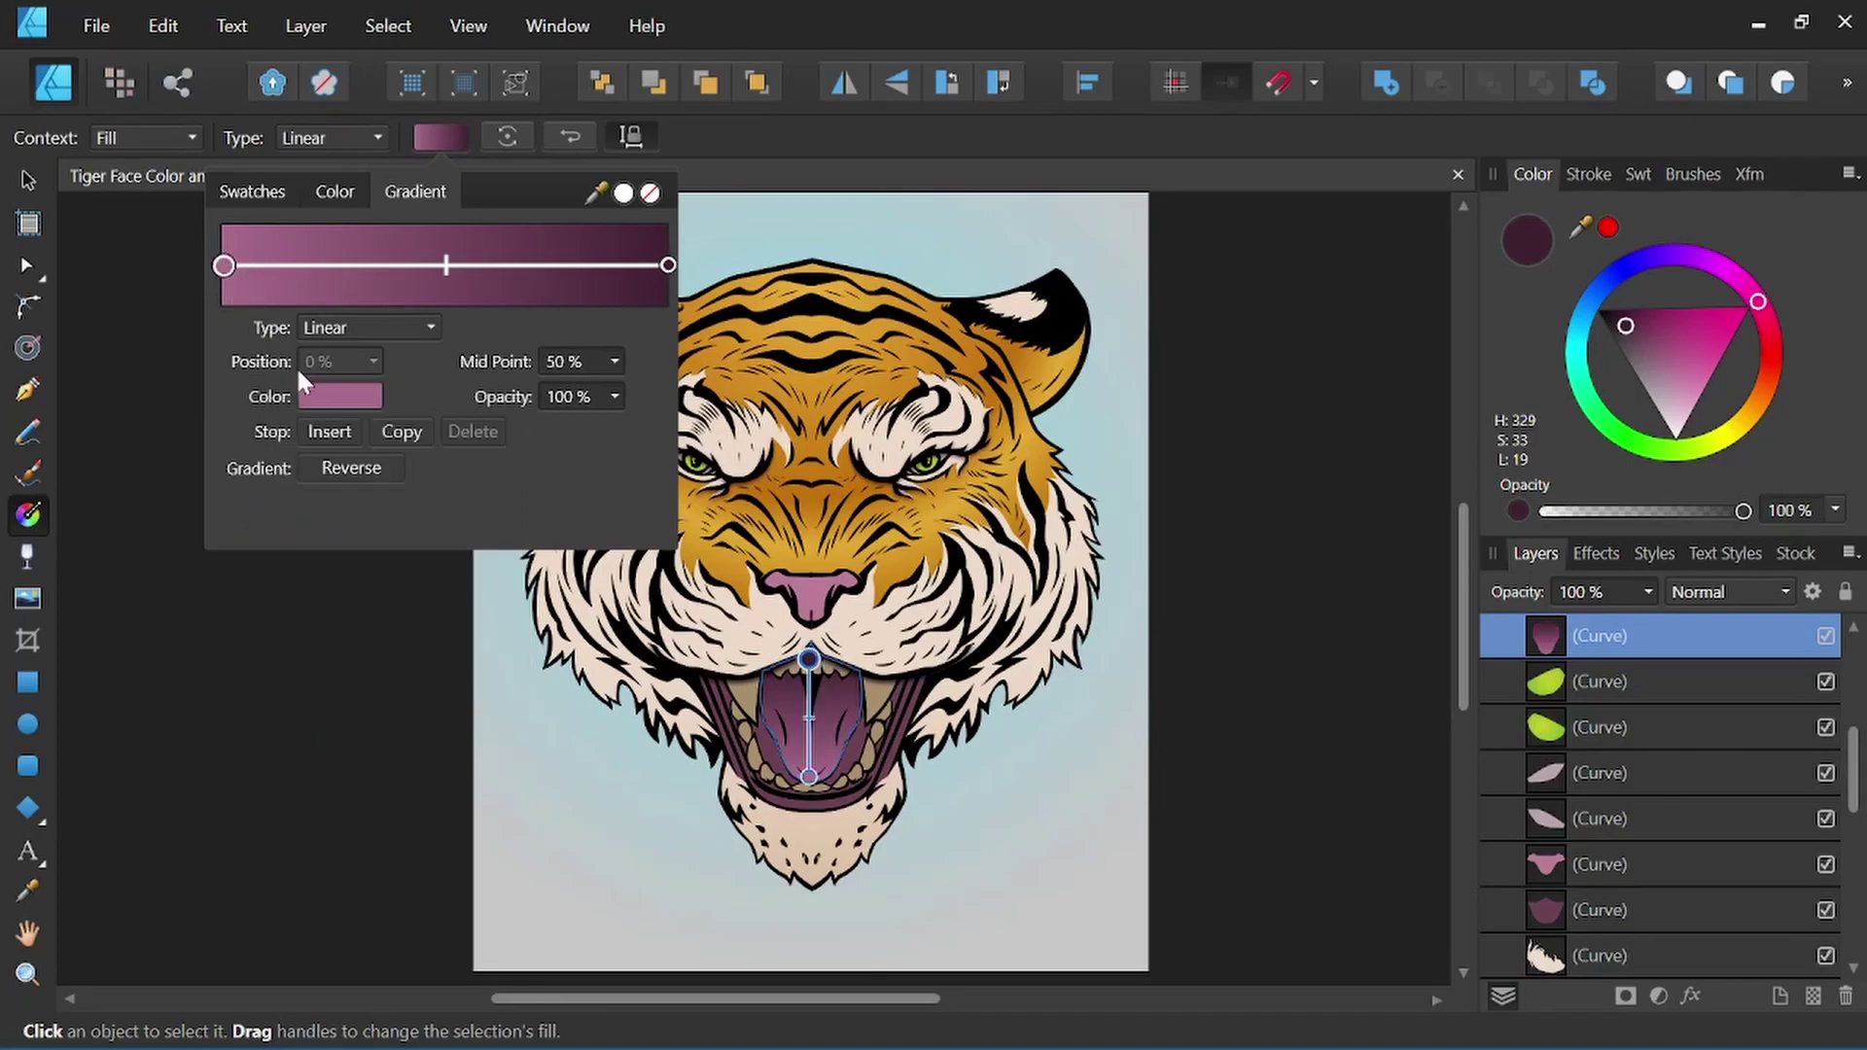
pyautogui.click(340, 395)
pyautogui.click(334, 595)
pyautogui.moveTo(335, 597); pyautogui.dragTo(355, 614)
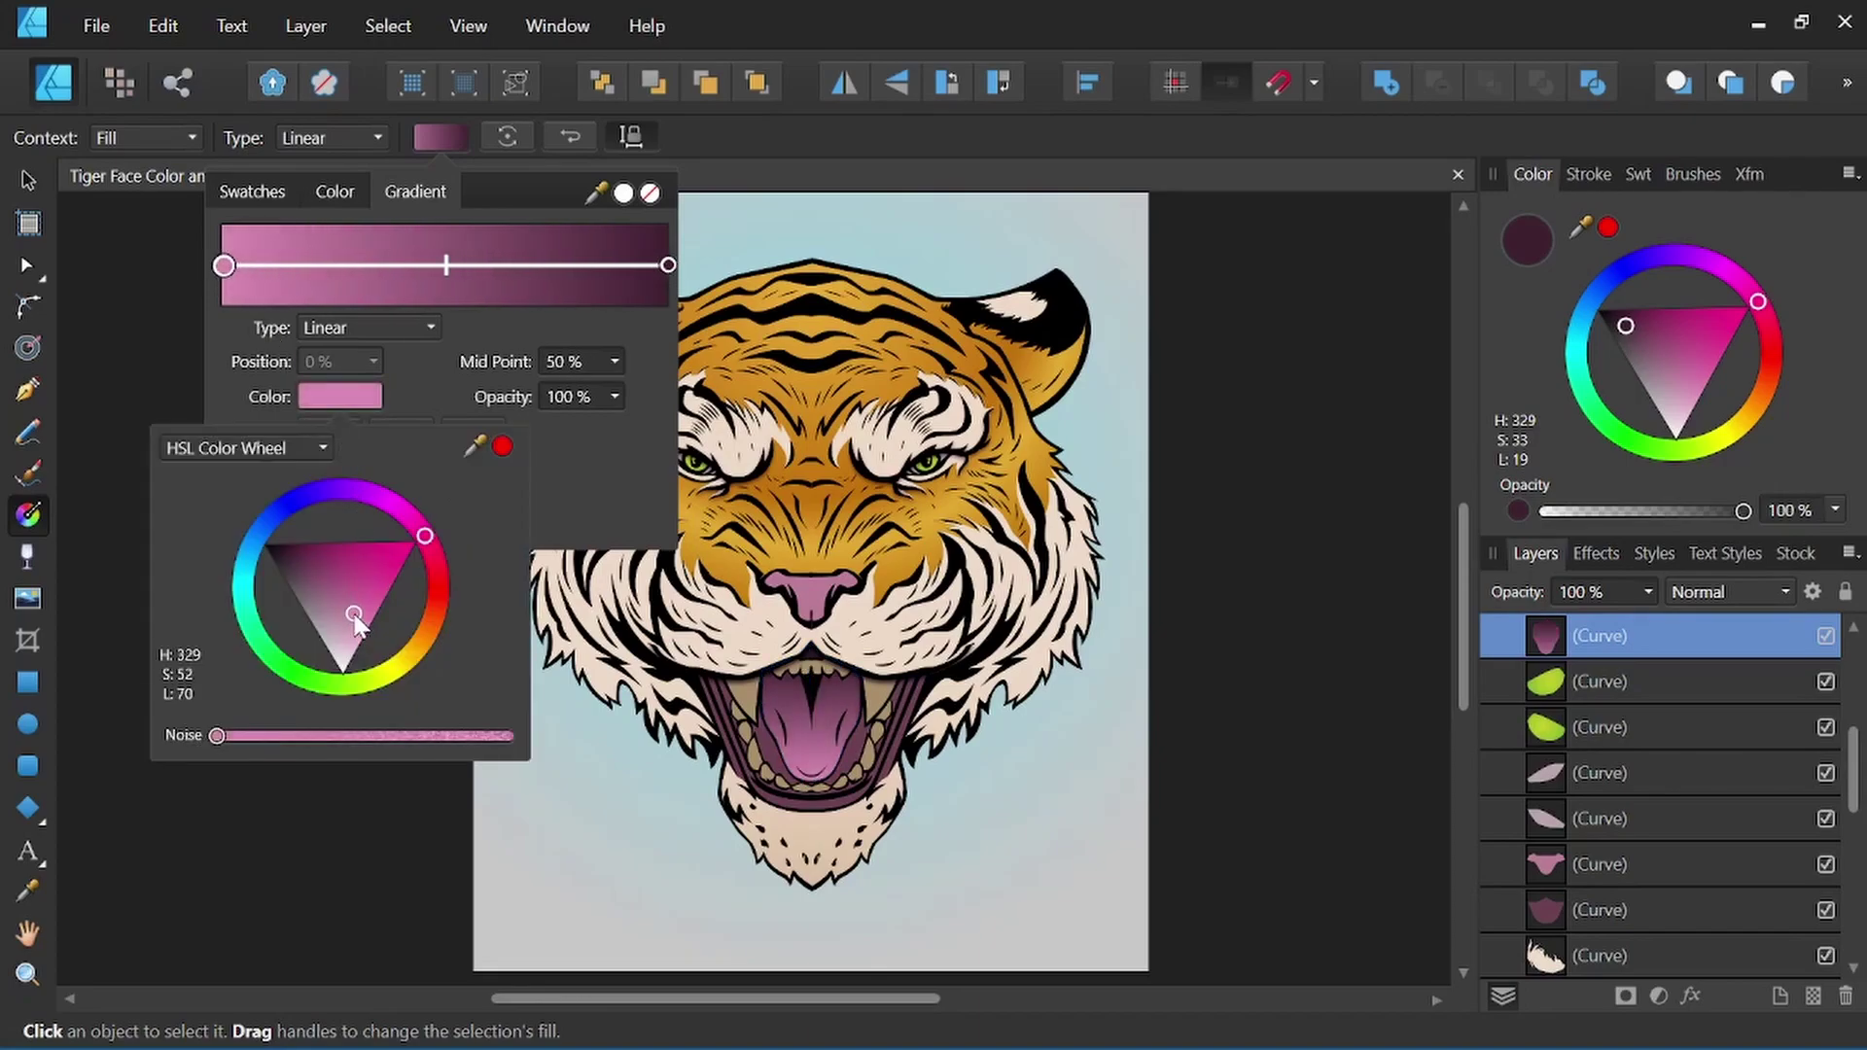
pyautogui.click(833, 151)
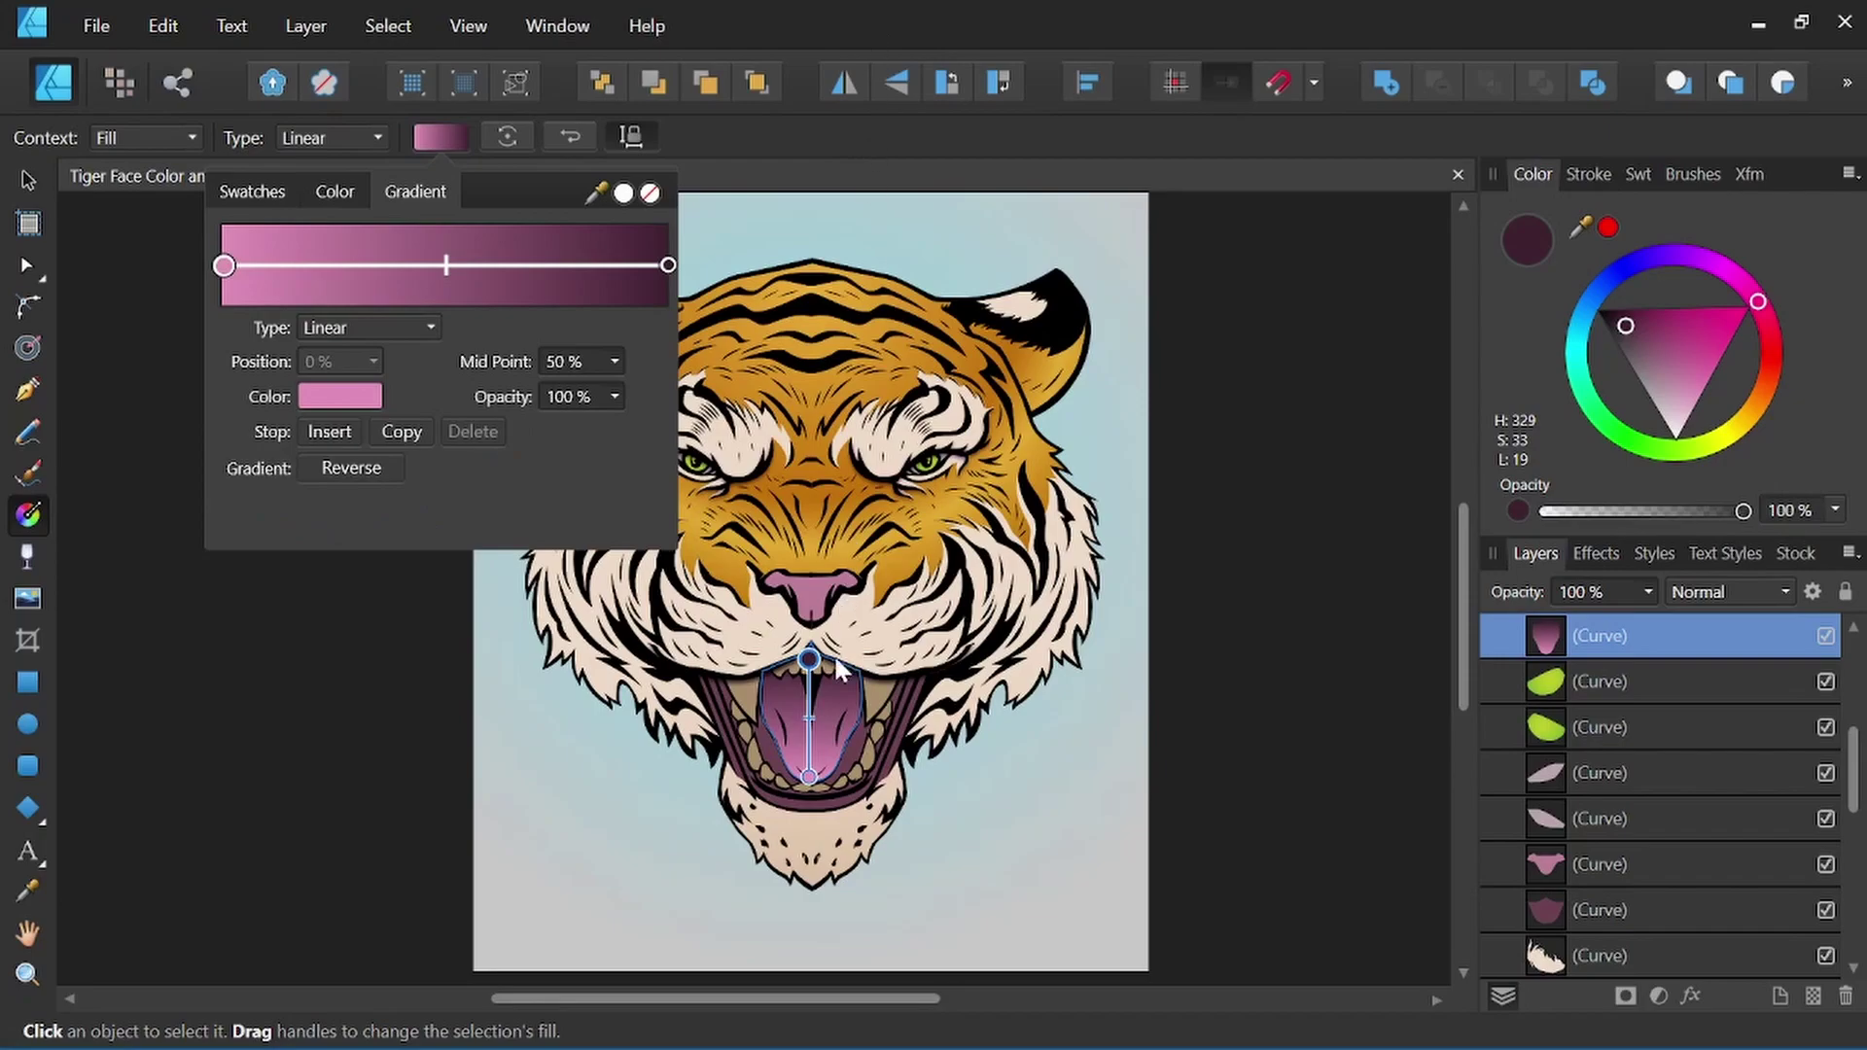
pyautogui.scroll(4, 835, 658)
# Select the dark mouth shape behind the tongue and lay a linear gradient up it.
pyautogui.click(28, 179)
pyautogui.press('Escape')
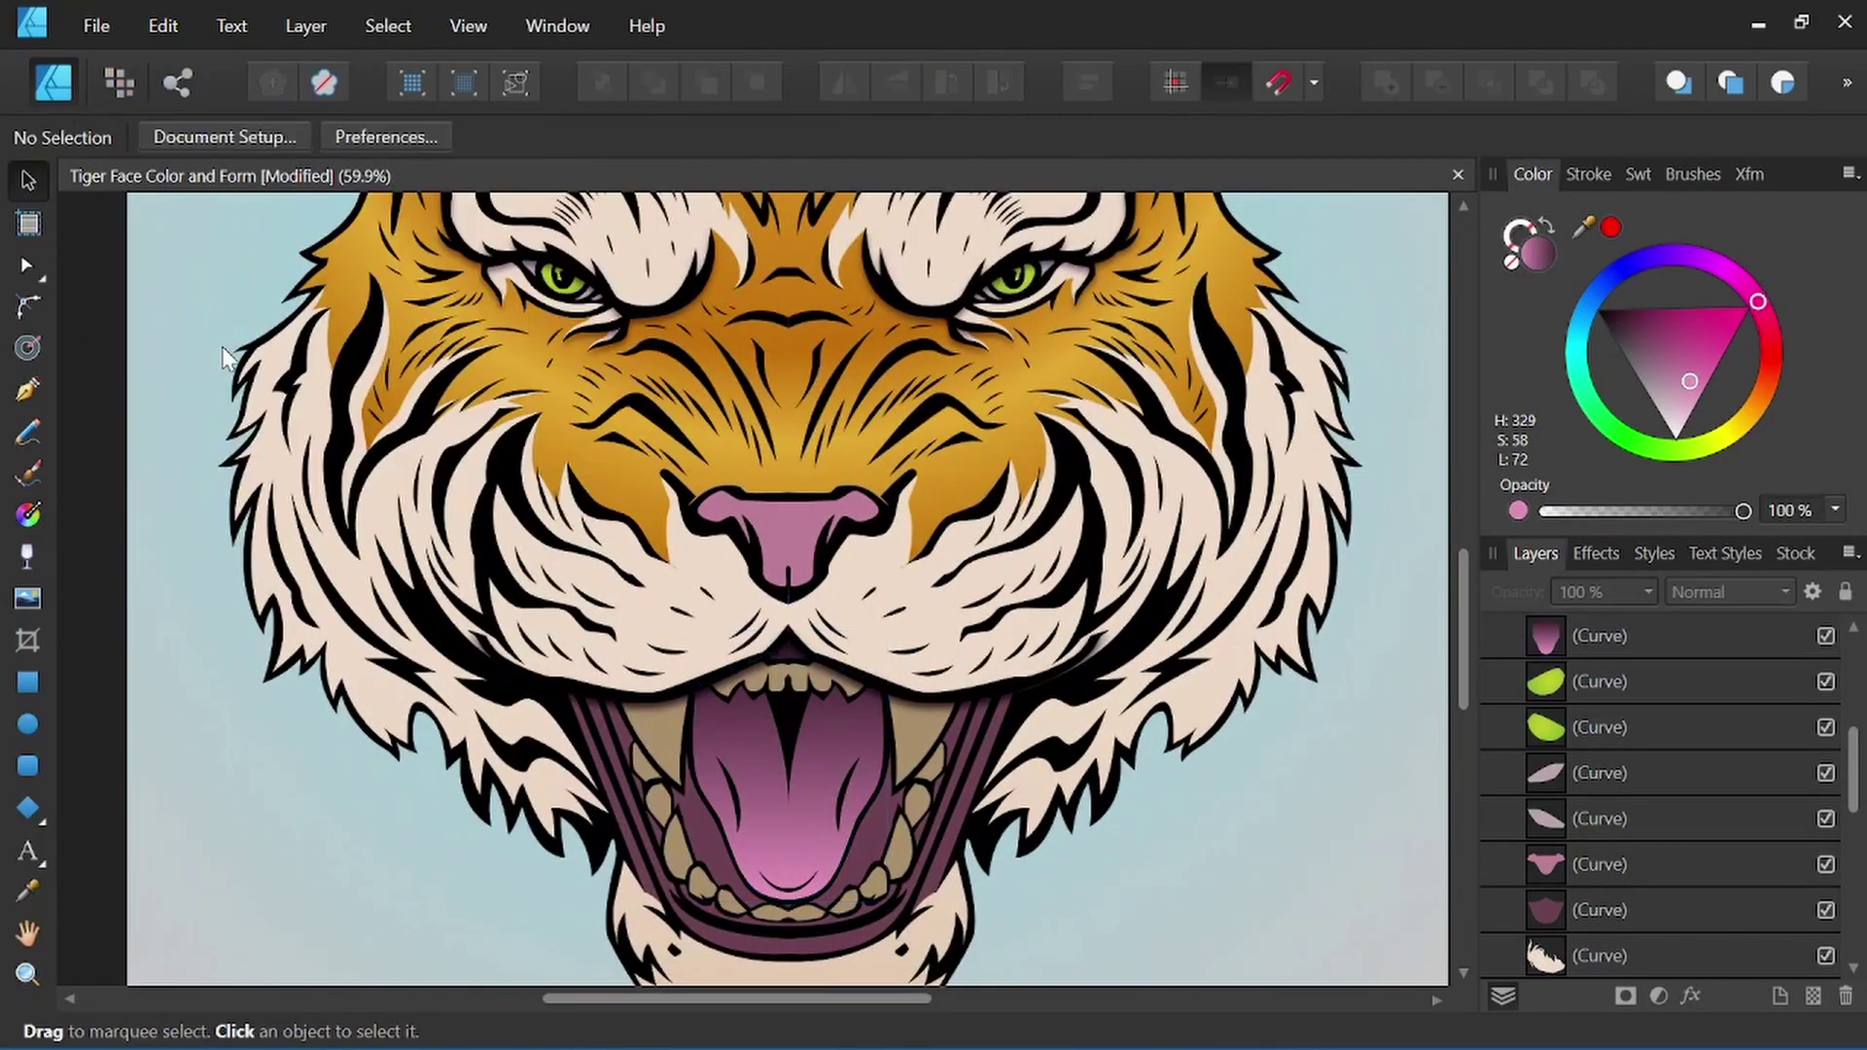
pyautogui.moveTo(627, 613); pyautogui.dragTo(621, 470)
pyautogui.press('v')
pyautogui.click(717, 705)
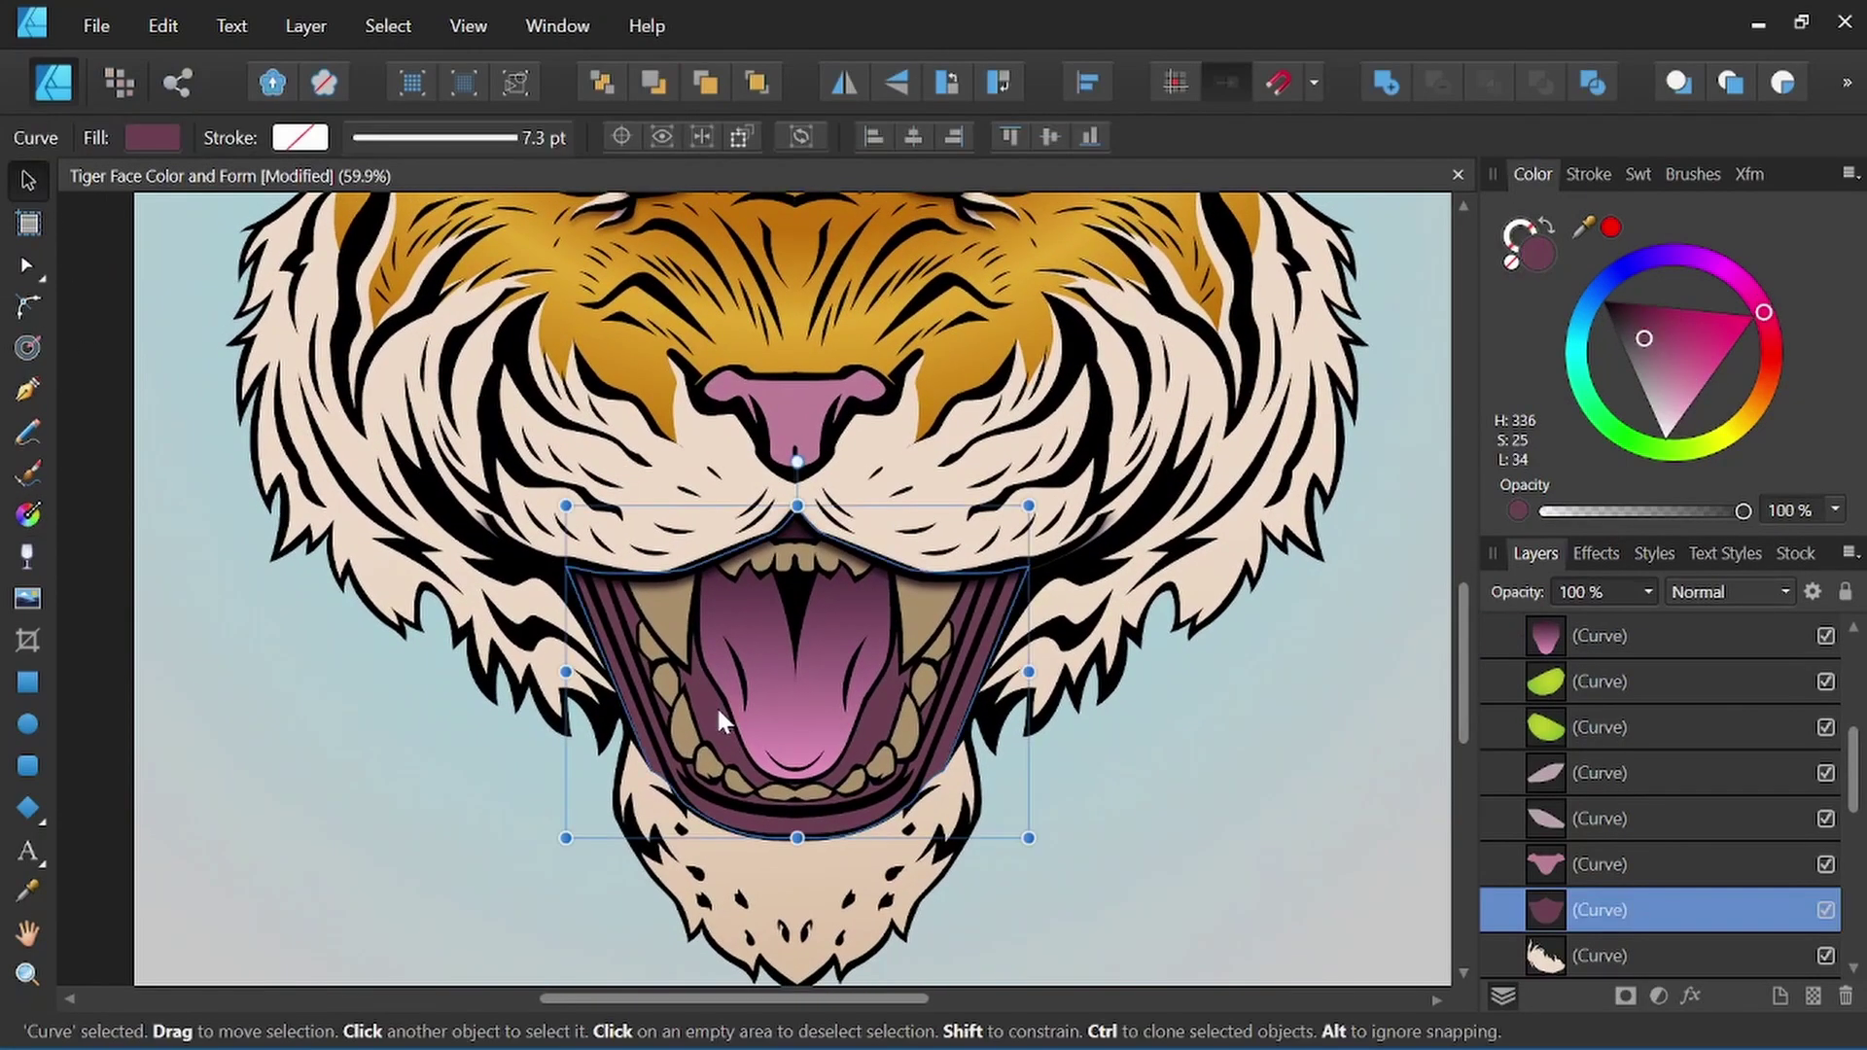
pyautogui.press('g')
pyautogui.moveTo(797, 822); pyautogui.dragTo(797, 607)
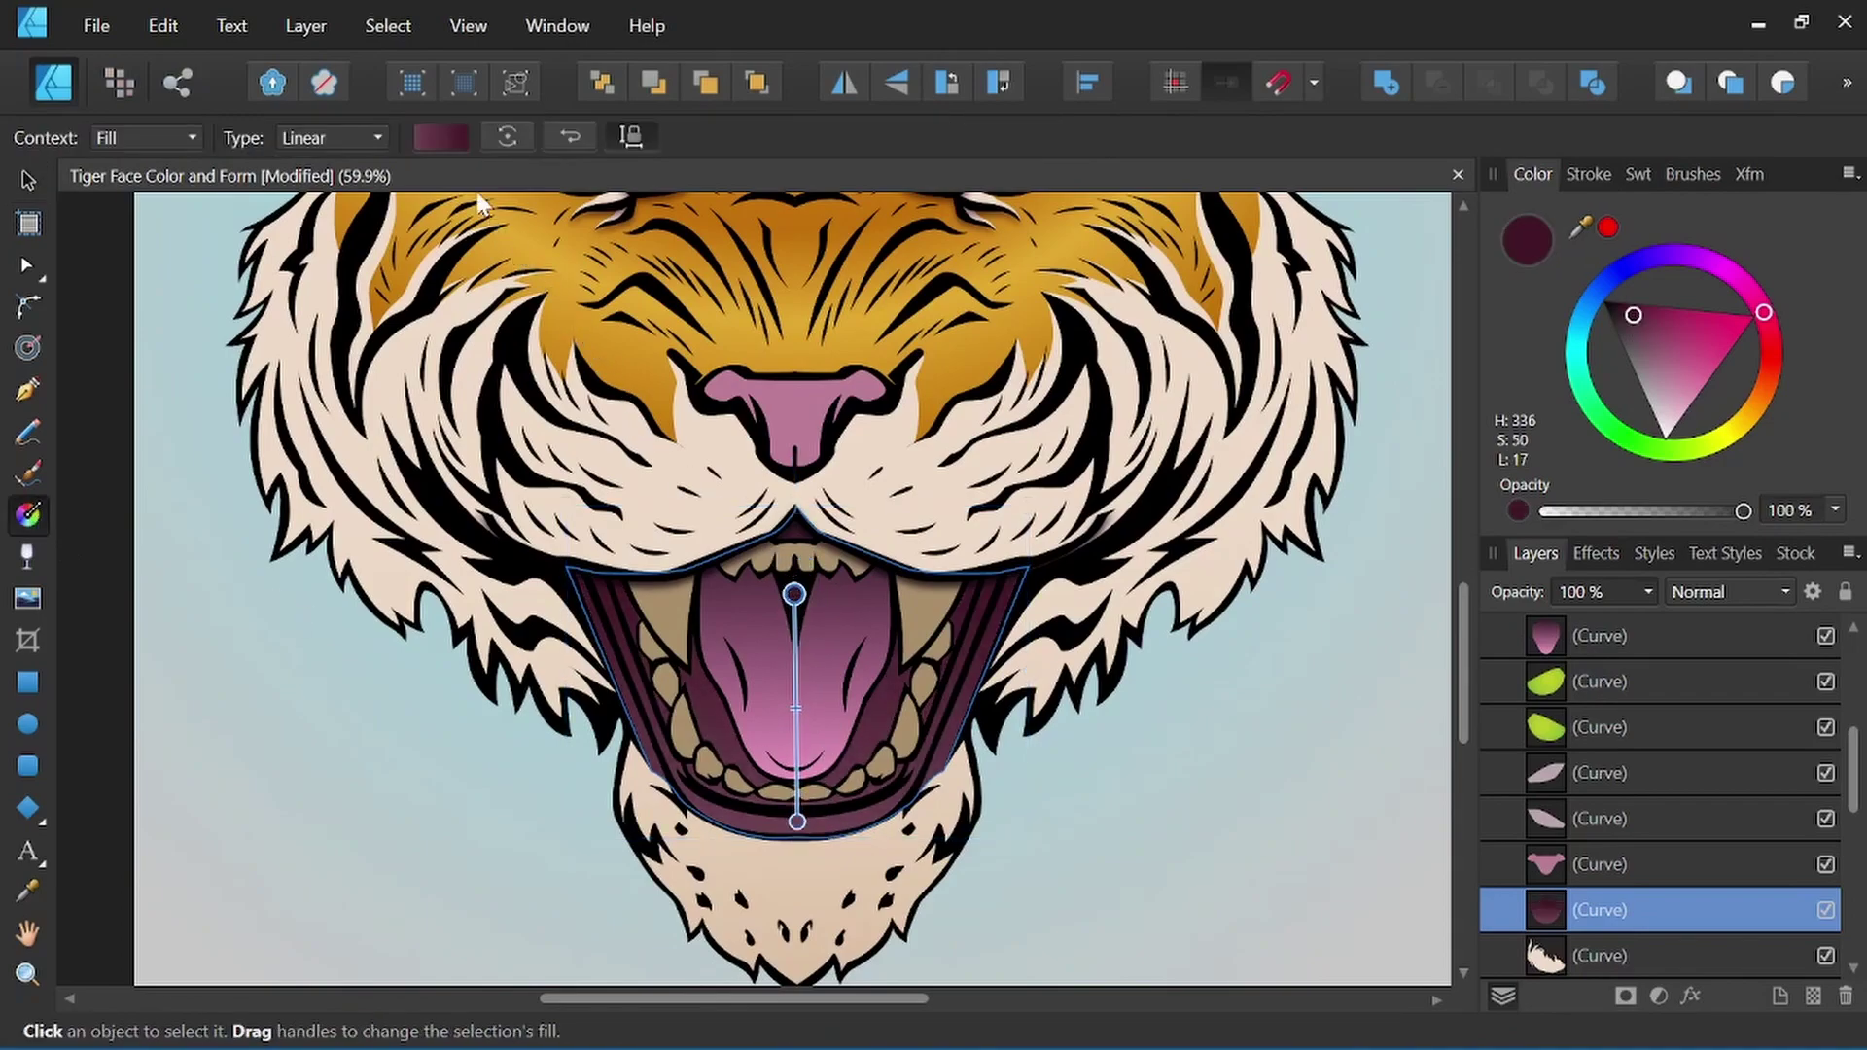
# Darken the mouth gradient's end stop to a deep maroon.
pyautogui.click(442, 137)
pyautogui.click(669, 266)
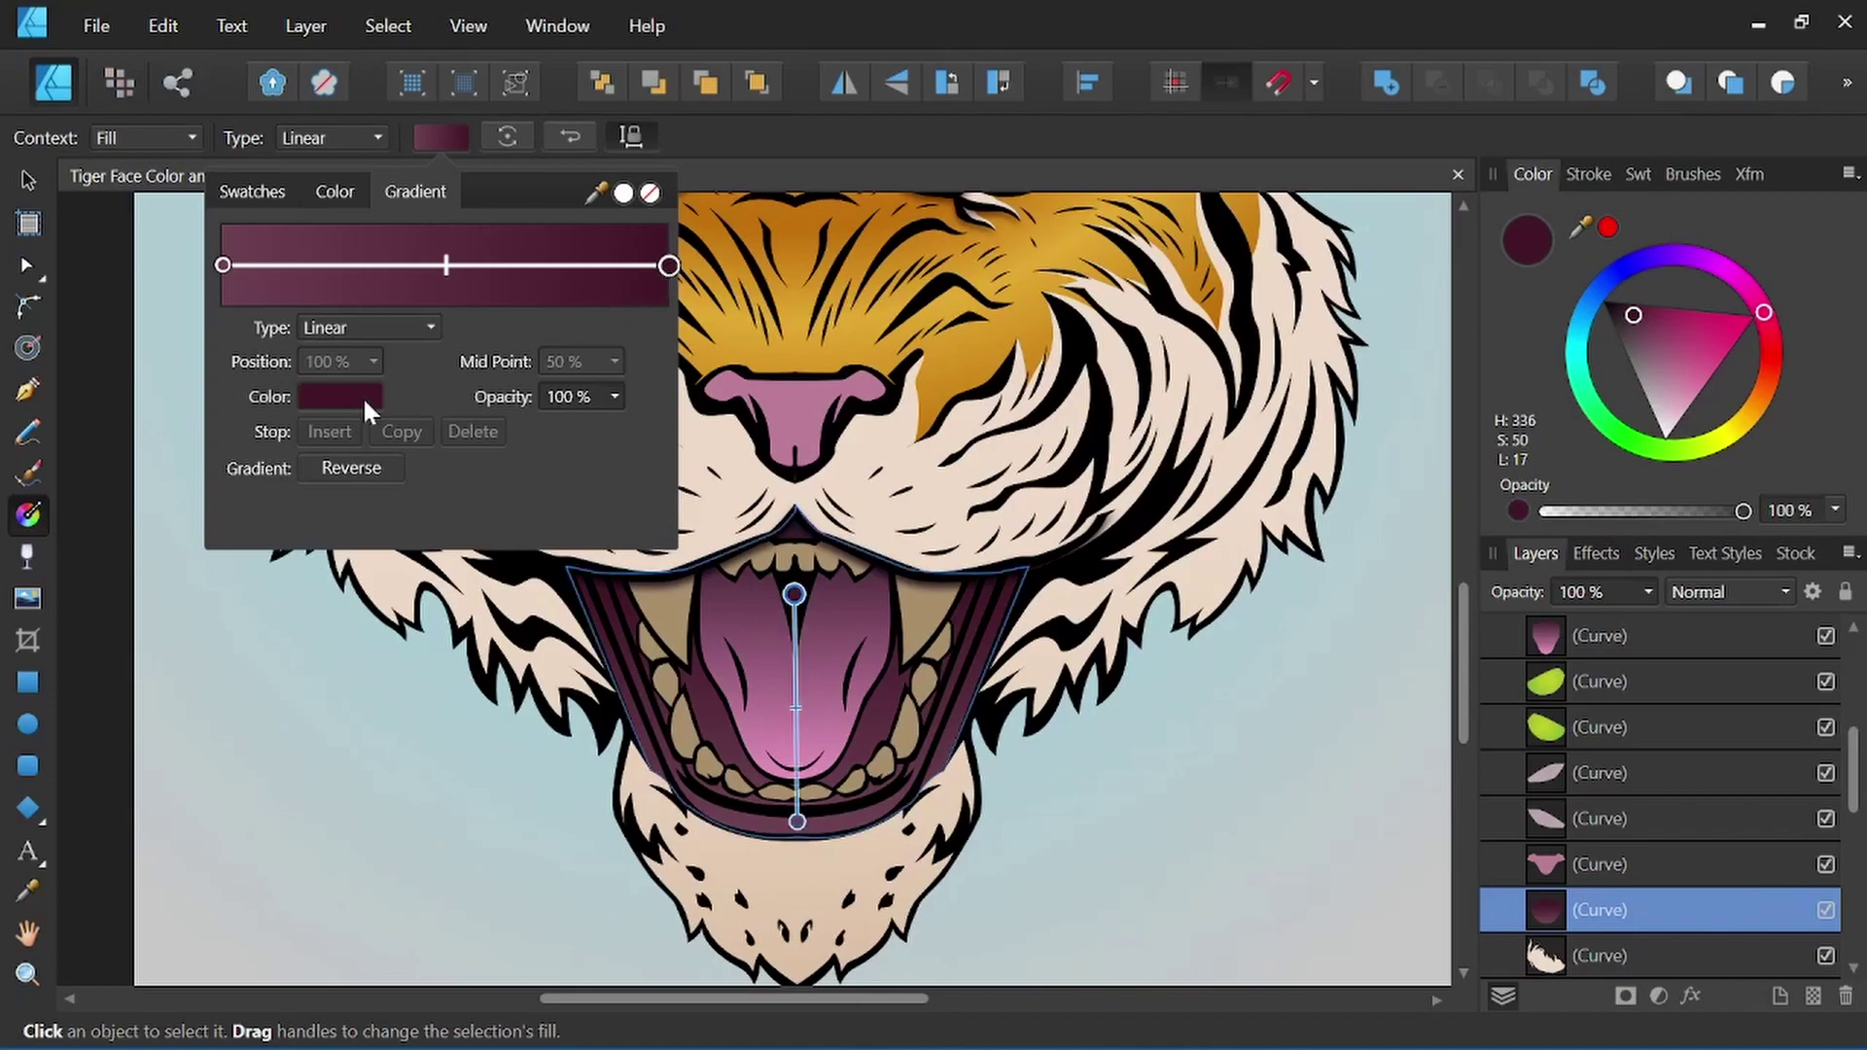
pyautogui.click(357, 392)
pyautogui.moveTo(302, 549); pyautogui.dragTo(284, 547)
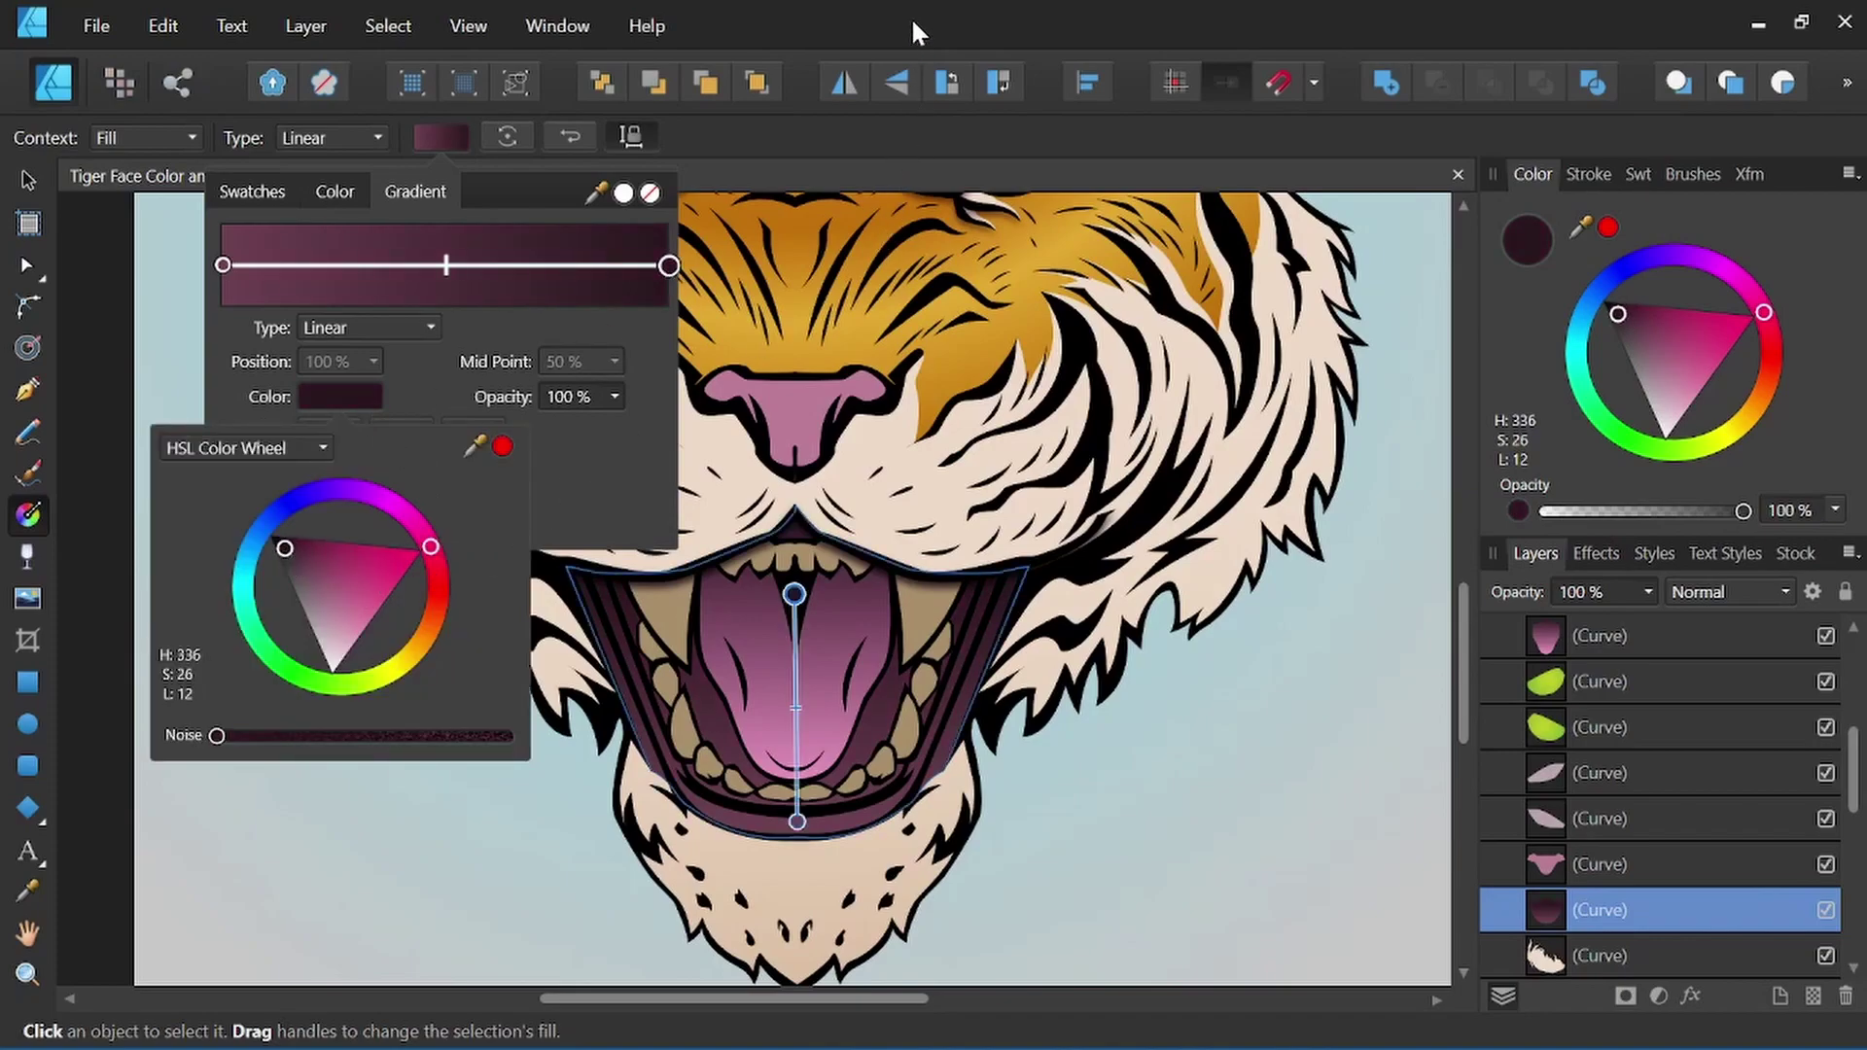
pyautogui.press('Escape')
# Fit the tiger in view, then bring the whole open mouth back into view.
pyautogui.hotkey('ctrl', '0')
pyautogui.click(339, 714)
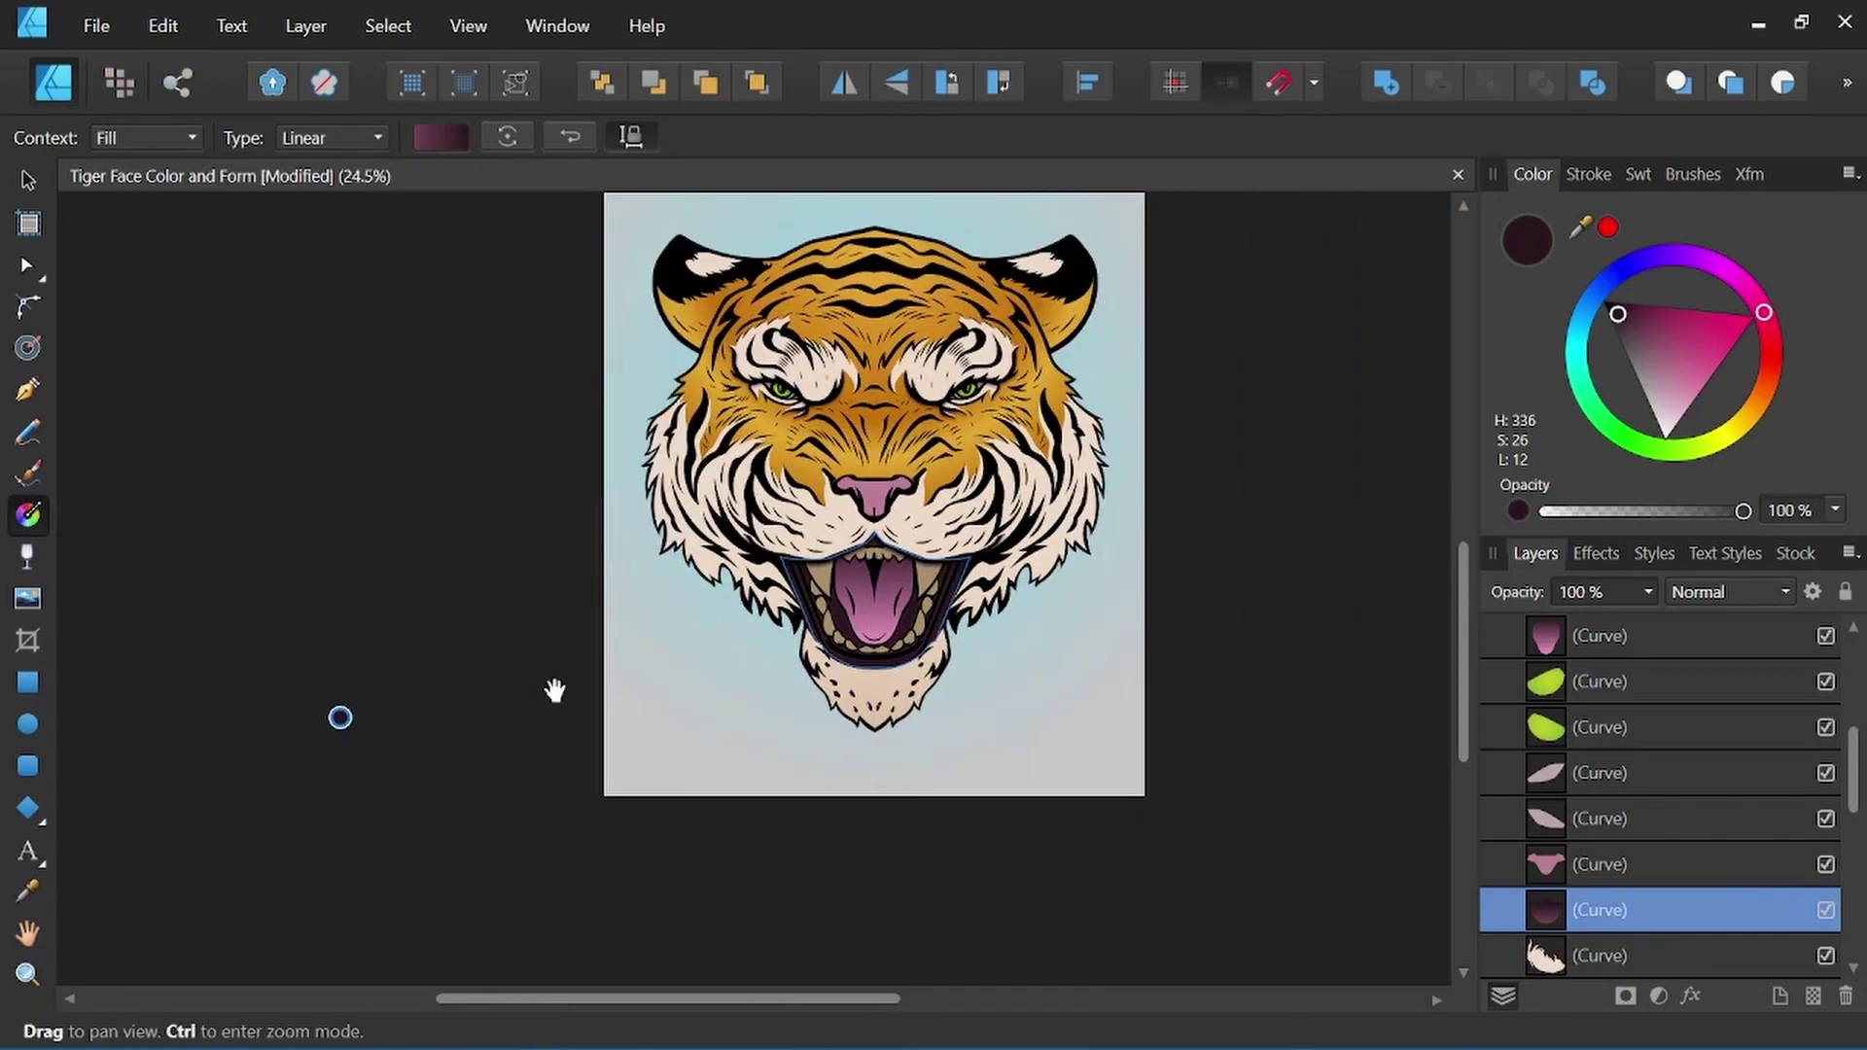
pyautogui.scroll(3, 889, 599)
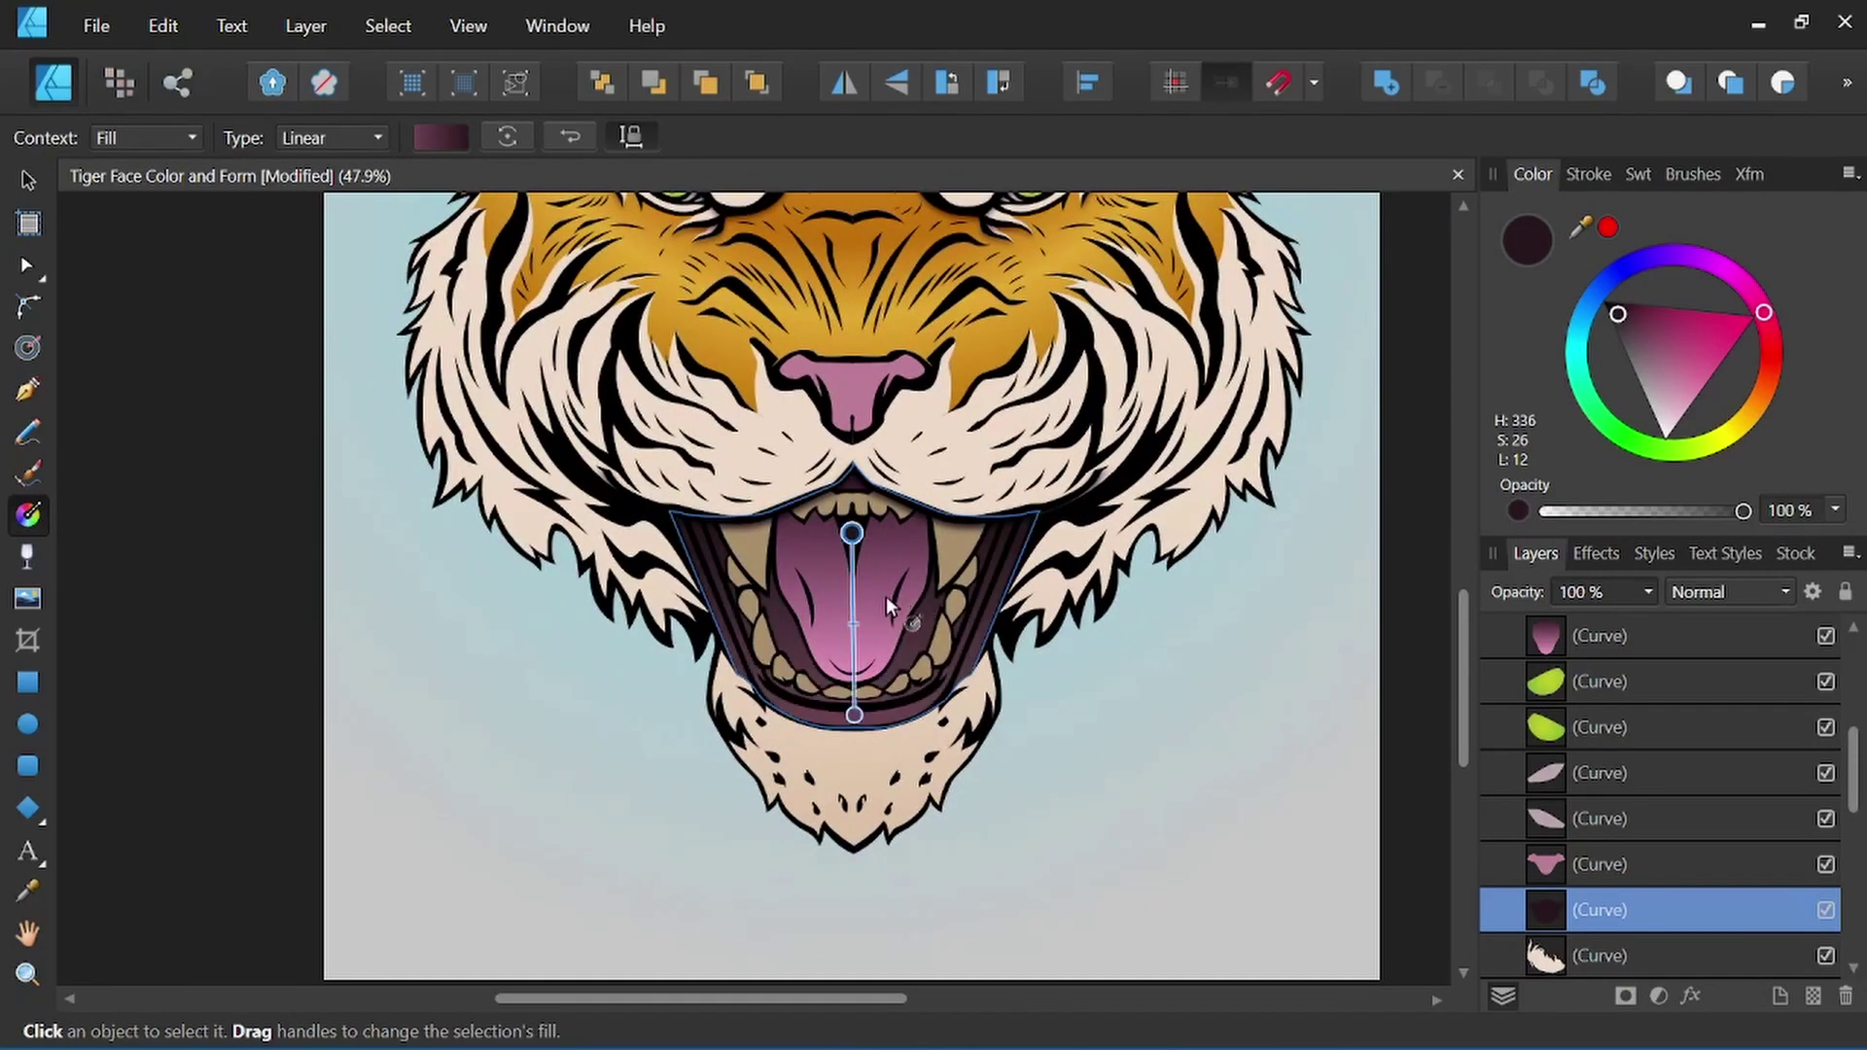
pyautogui.press('v')
pyautogui.scroll(3, 803, 542)
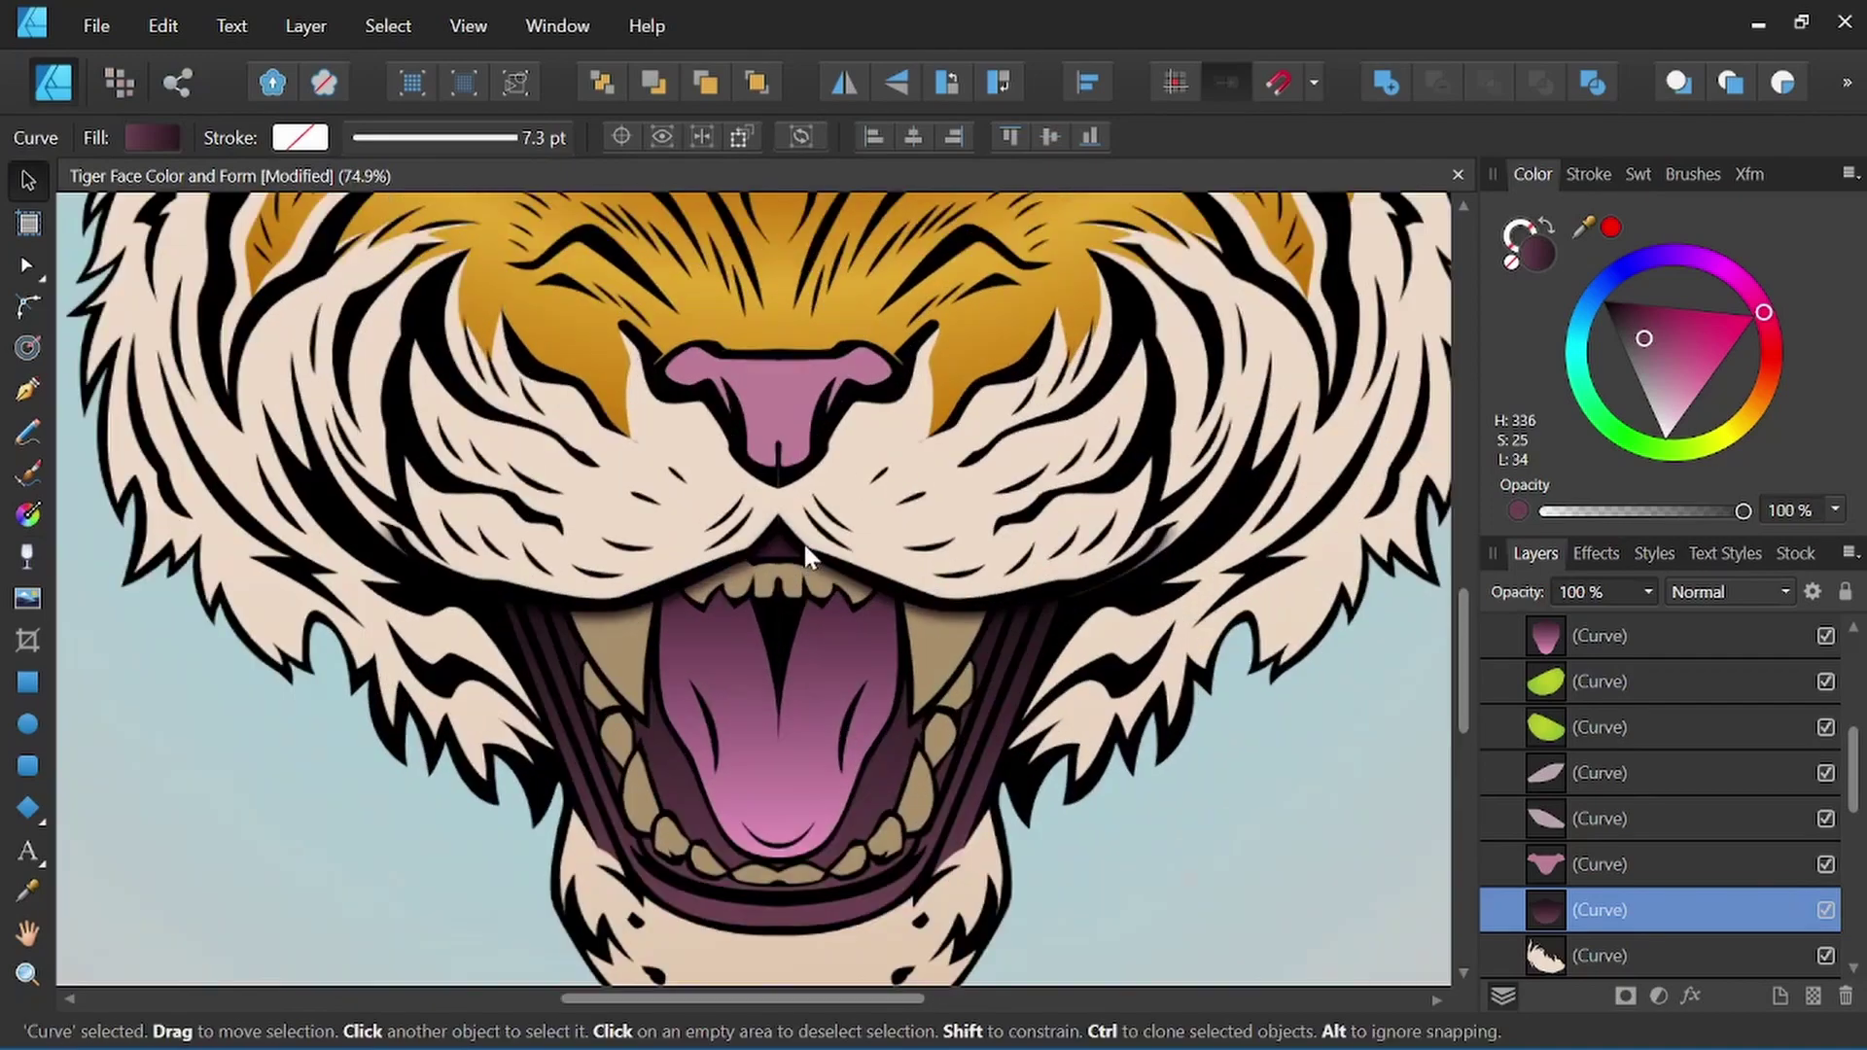
pyautogui.moveTo(804, 542); pyautogui.dragTo(773, 408)
pyautogui.press('g')
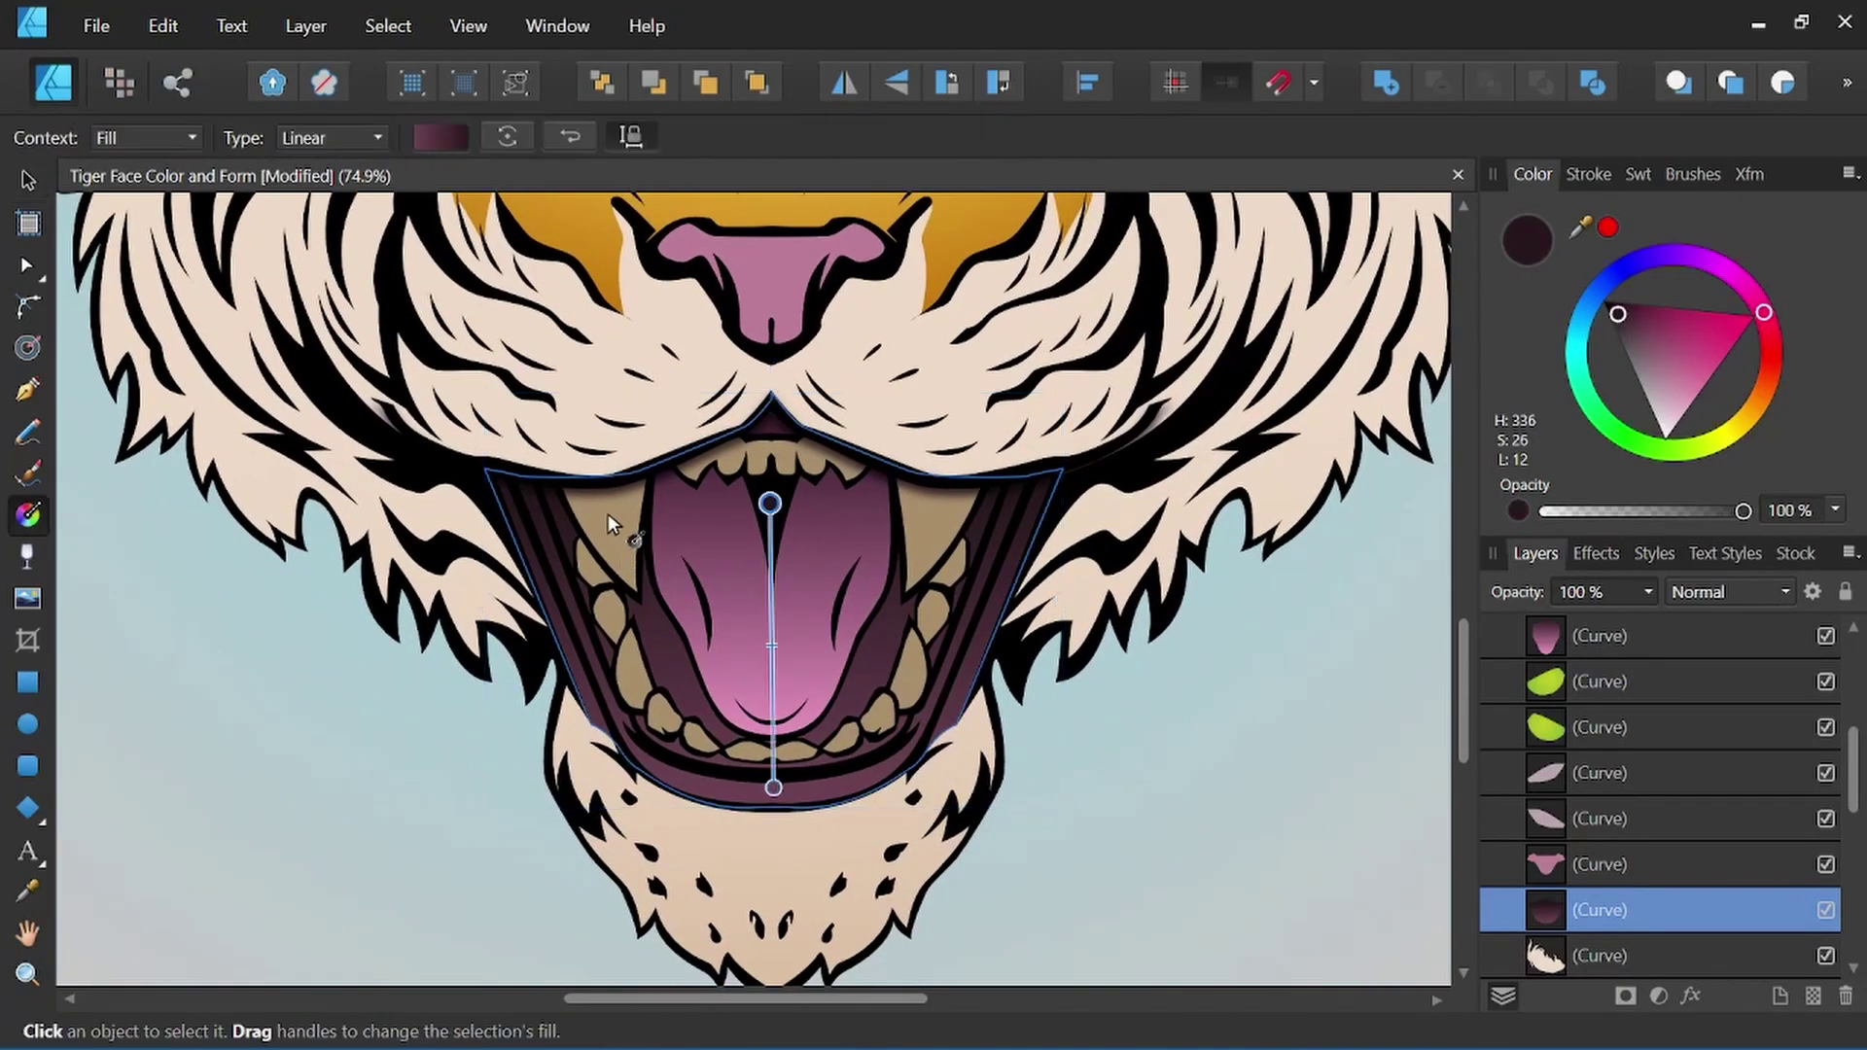
# Lay a linear gradient up the fangs and lighten its start stop to pale cream.
pyautogui.click(609, 514)
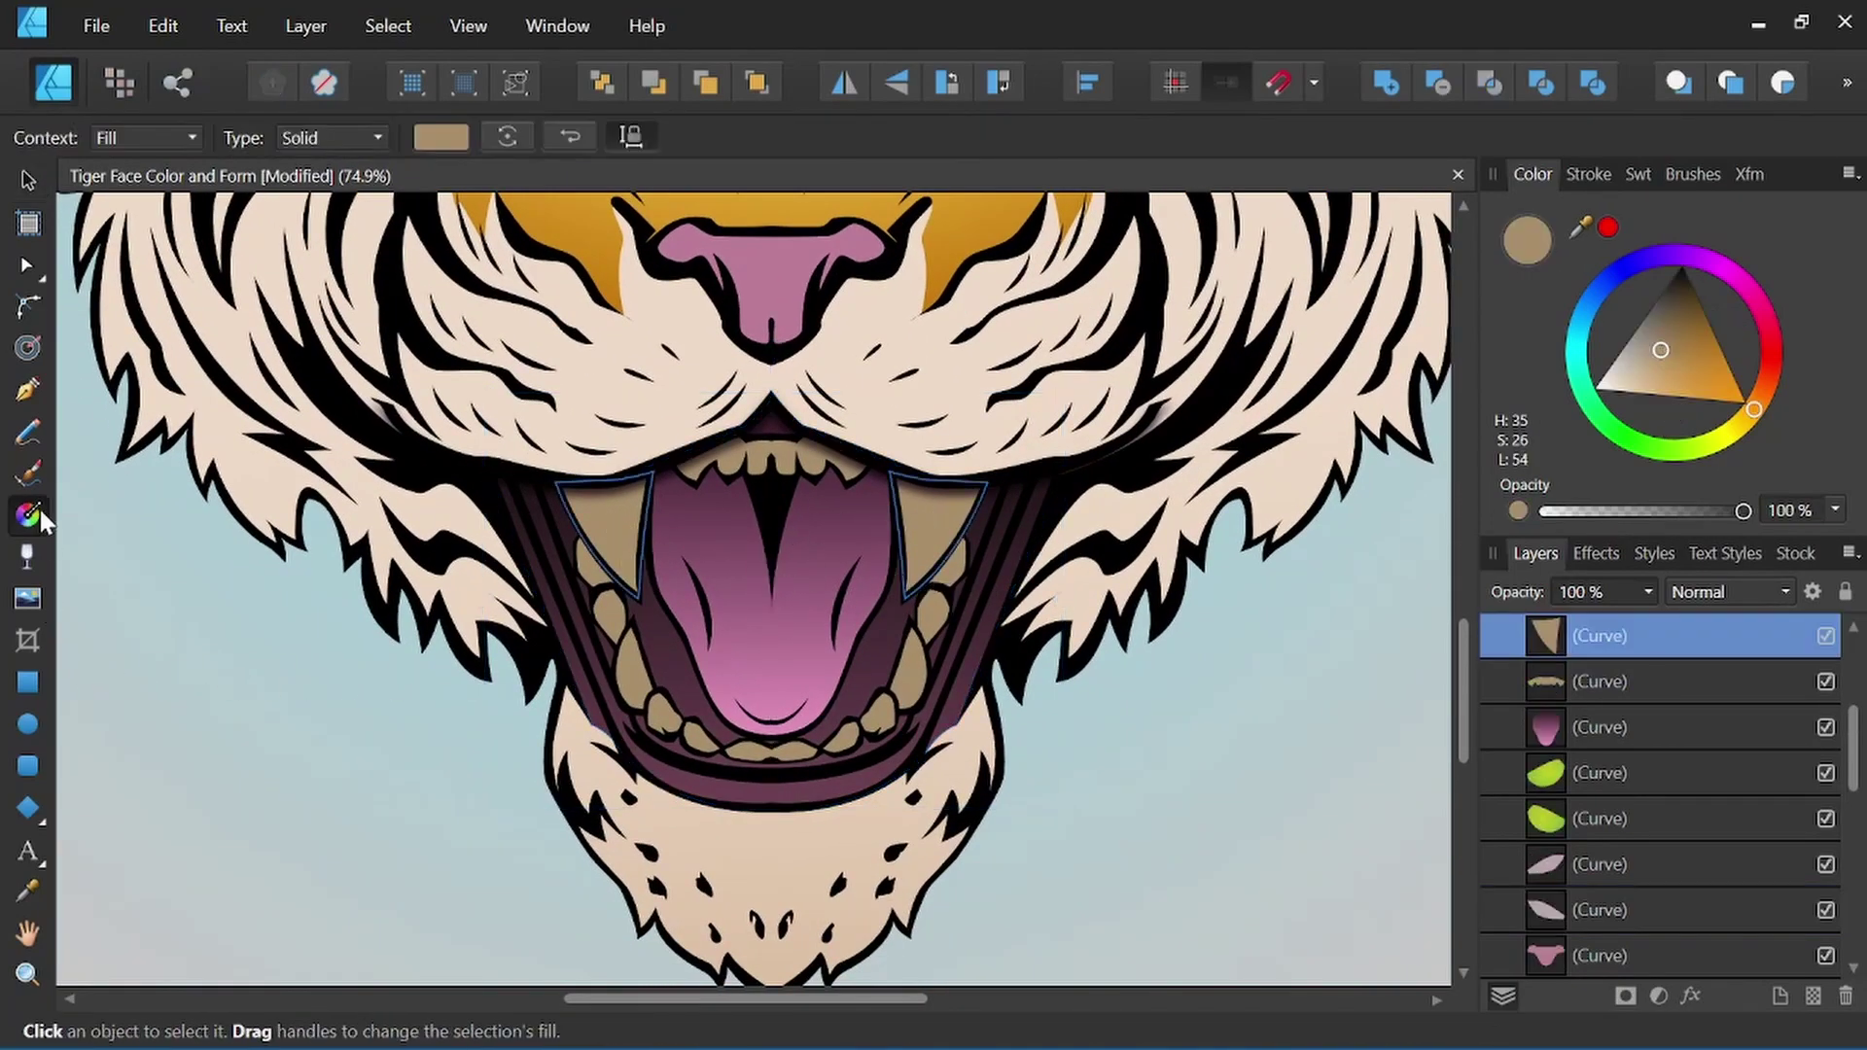
pyautogui.moveTo(795, 664); pyautogui.dragTo(801, 438)
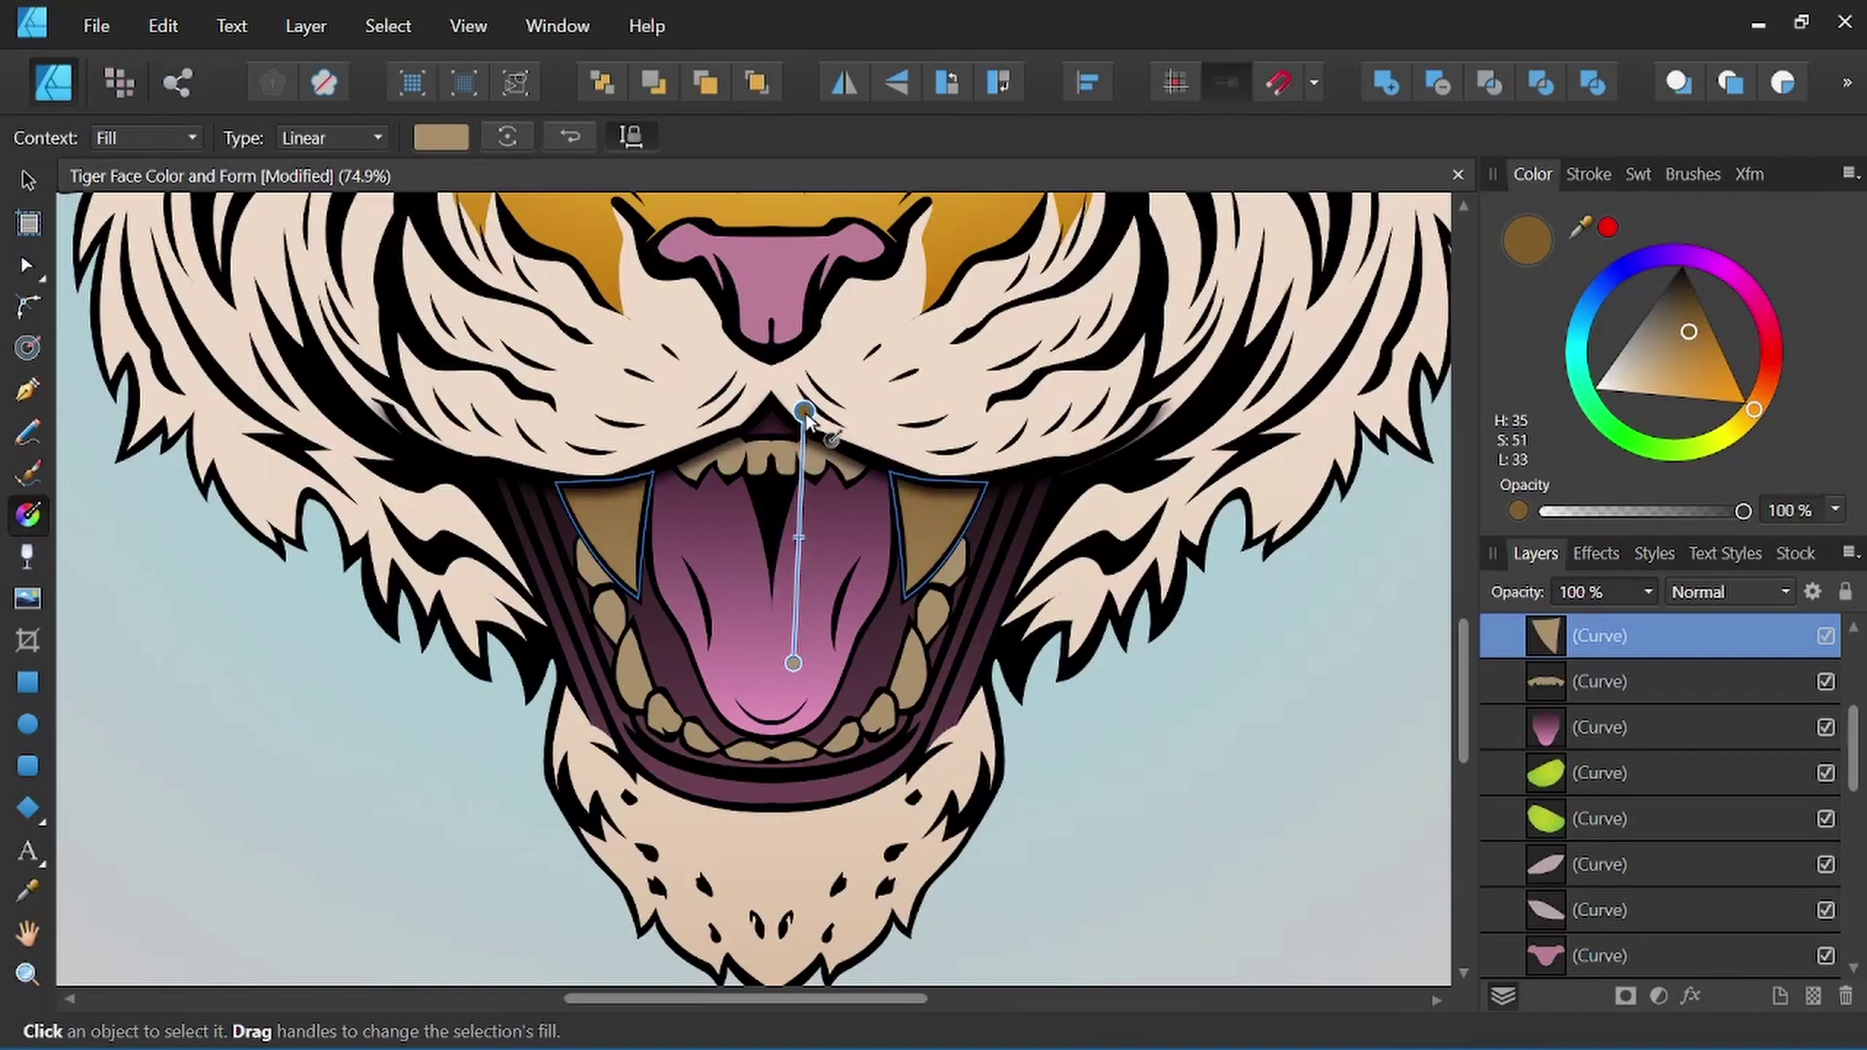
pyautogui.click(441, 138)
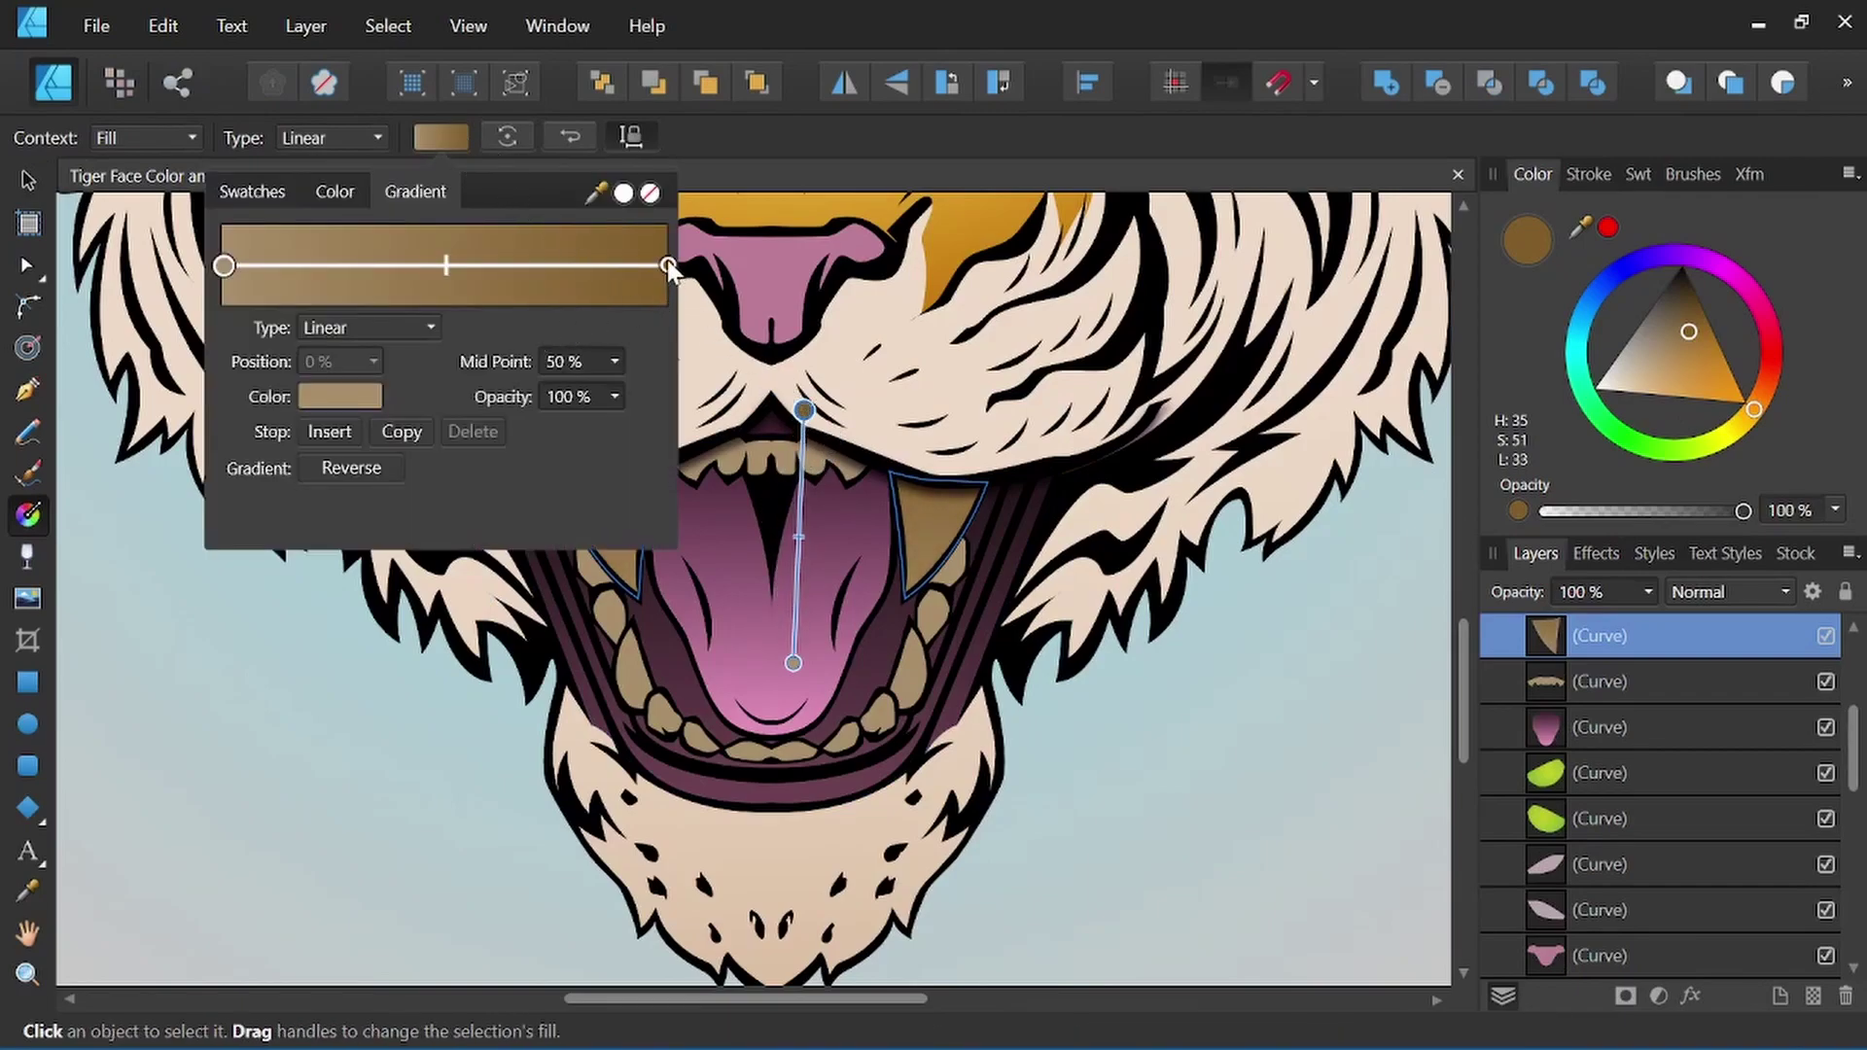
pyautogui.click(339, 397)
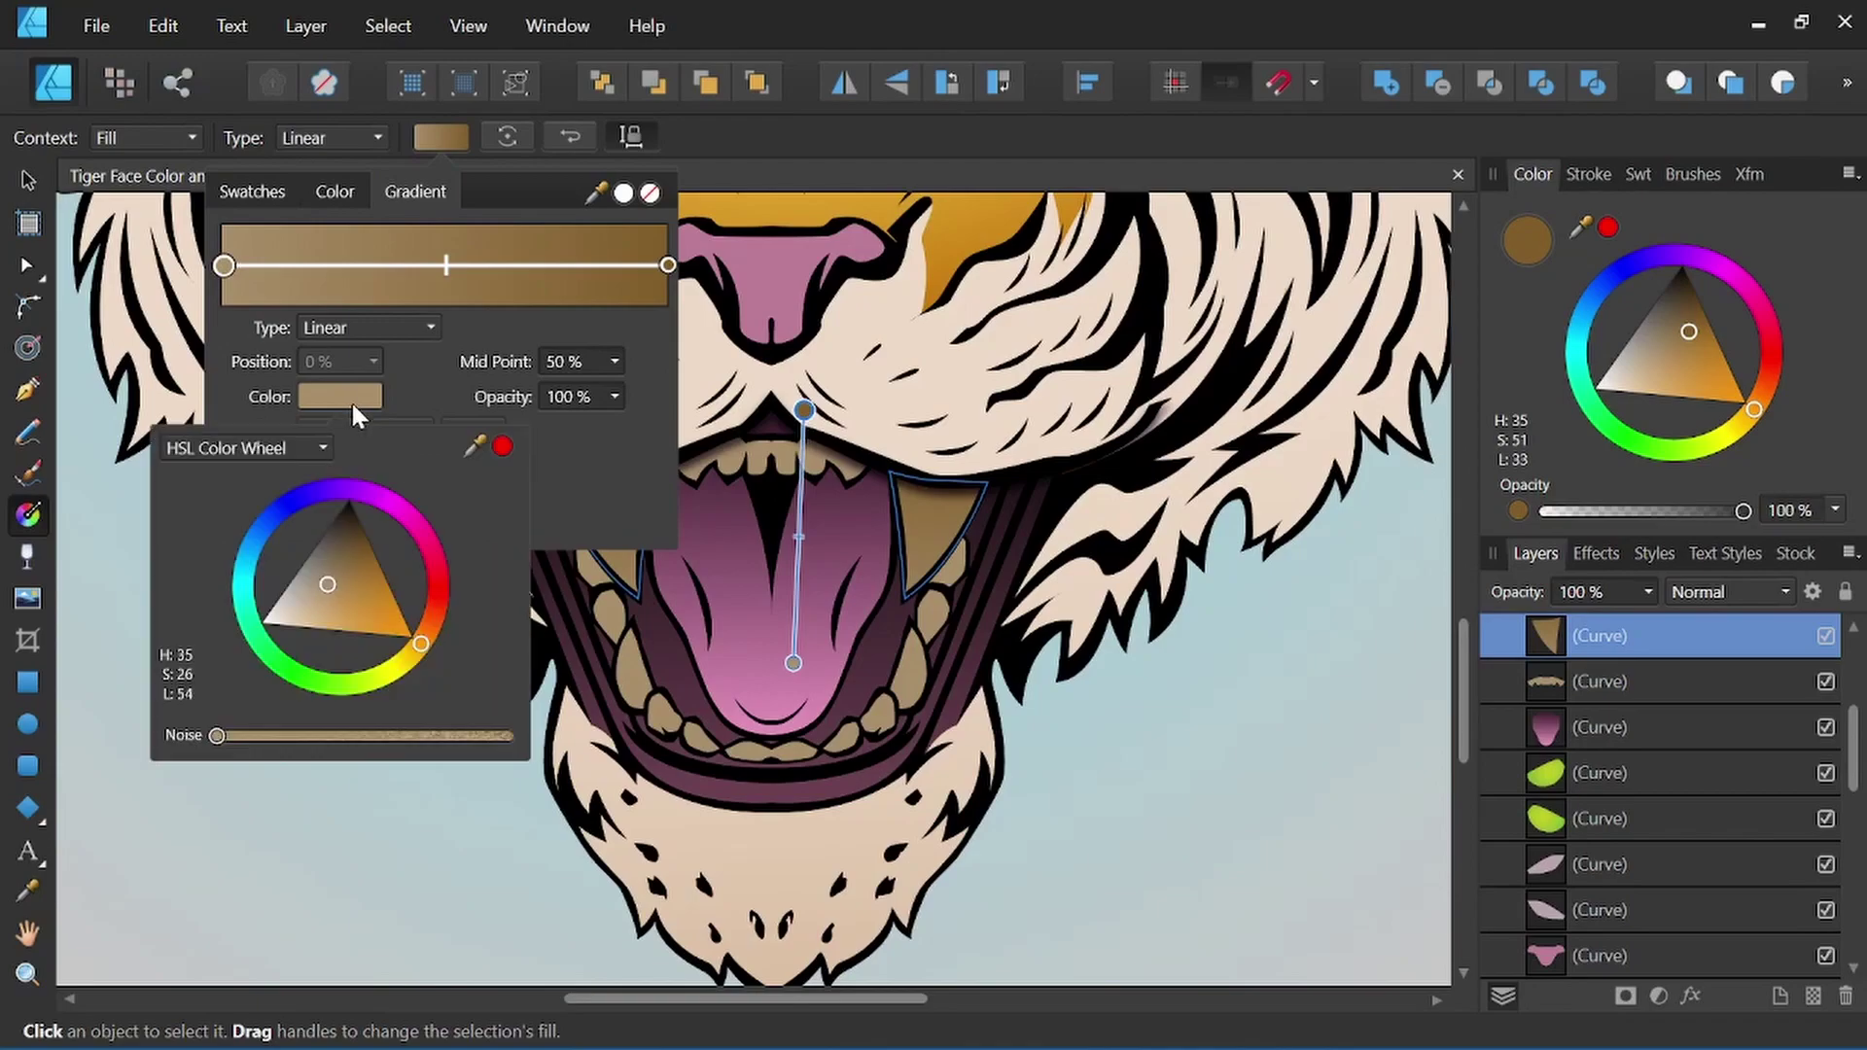
pyautogui.click(316, 597)
pyautogui.moveTo(315, 597); pyautogui.dragTo(312, 626)
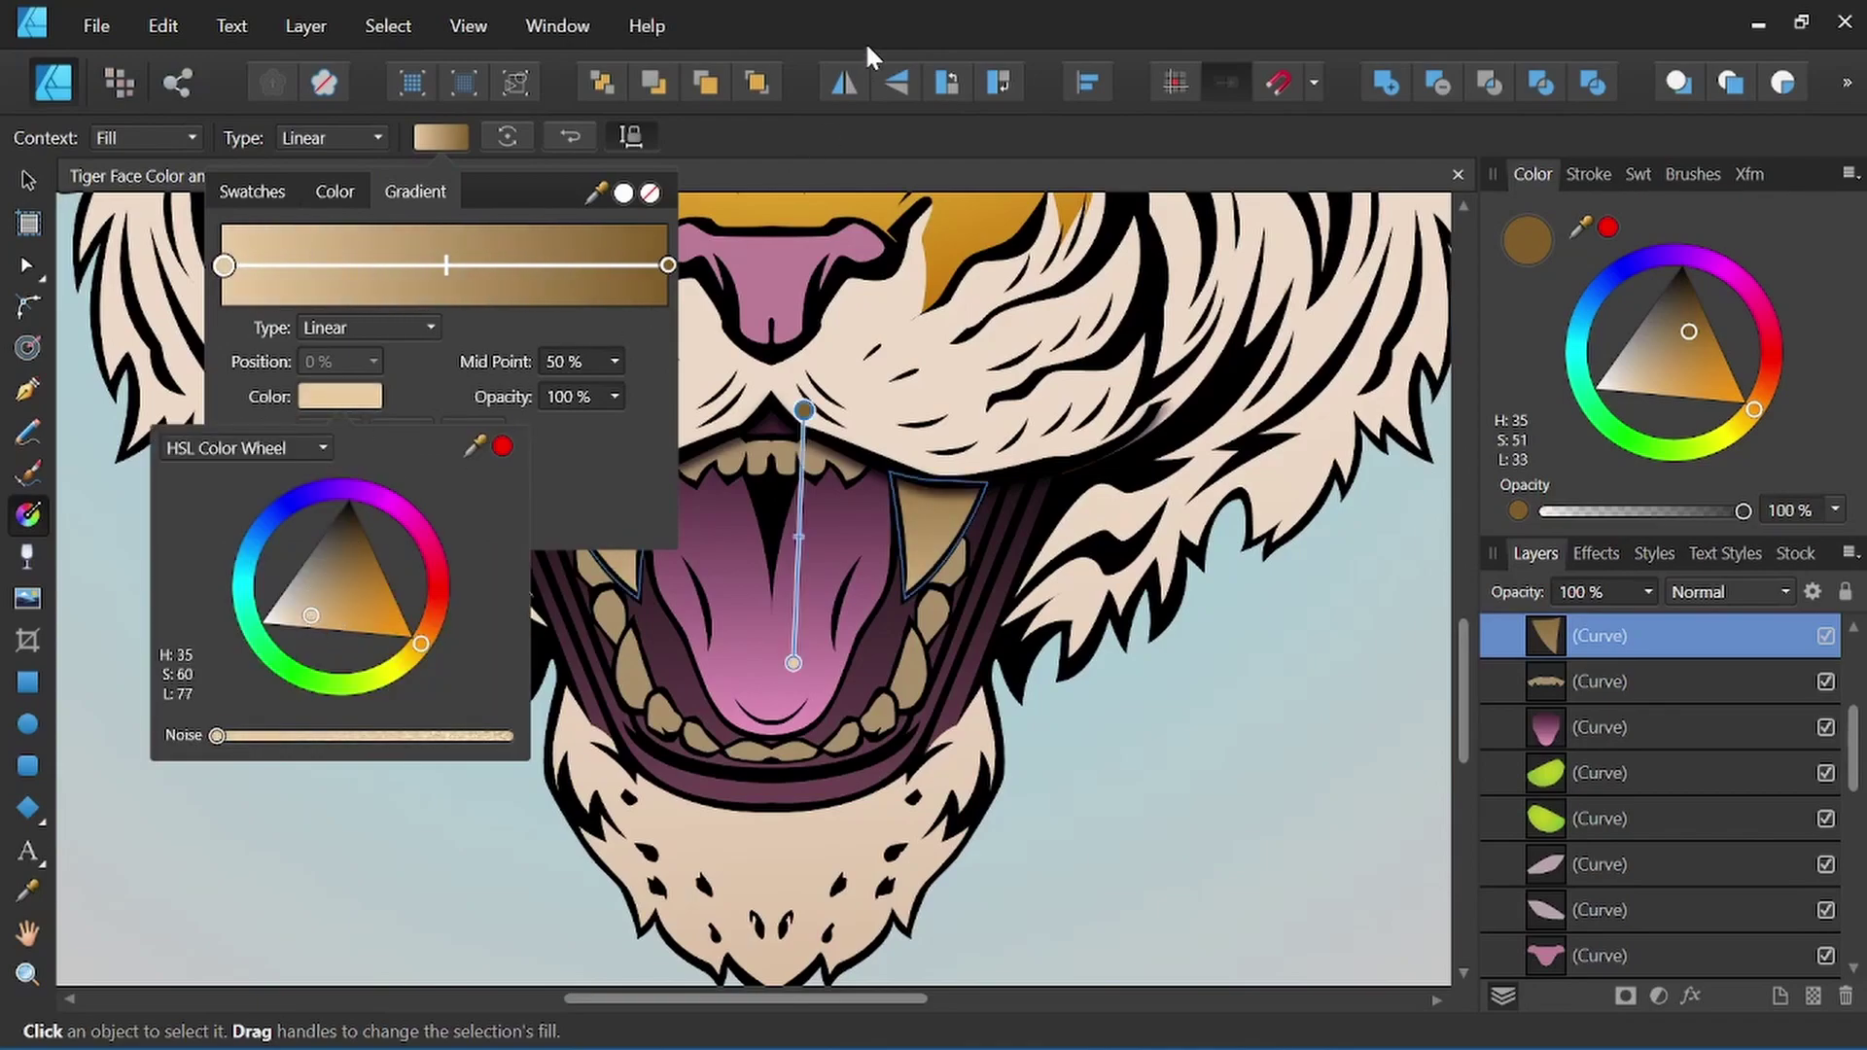
pyautogui.click(866, 41)
pyautogui.click(942, 23)
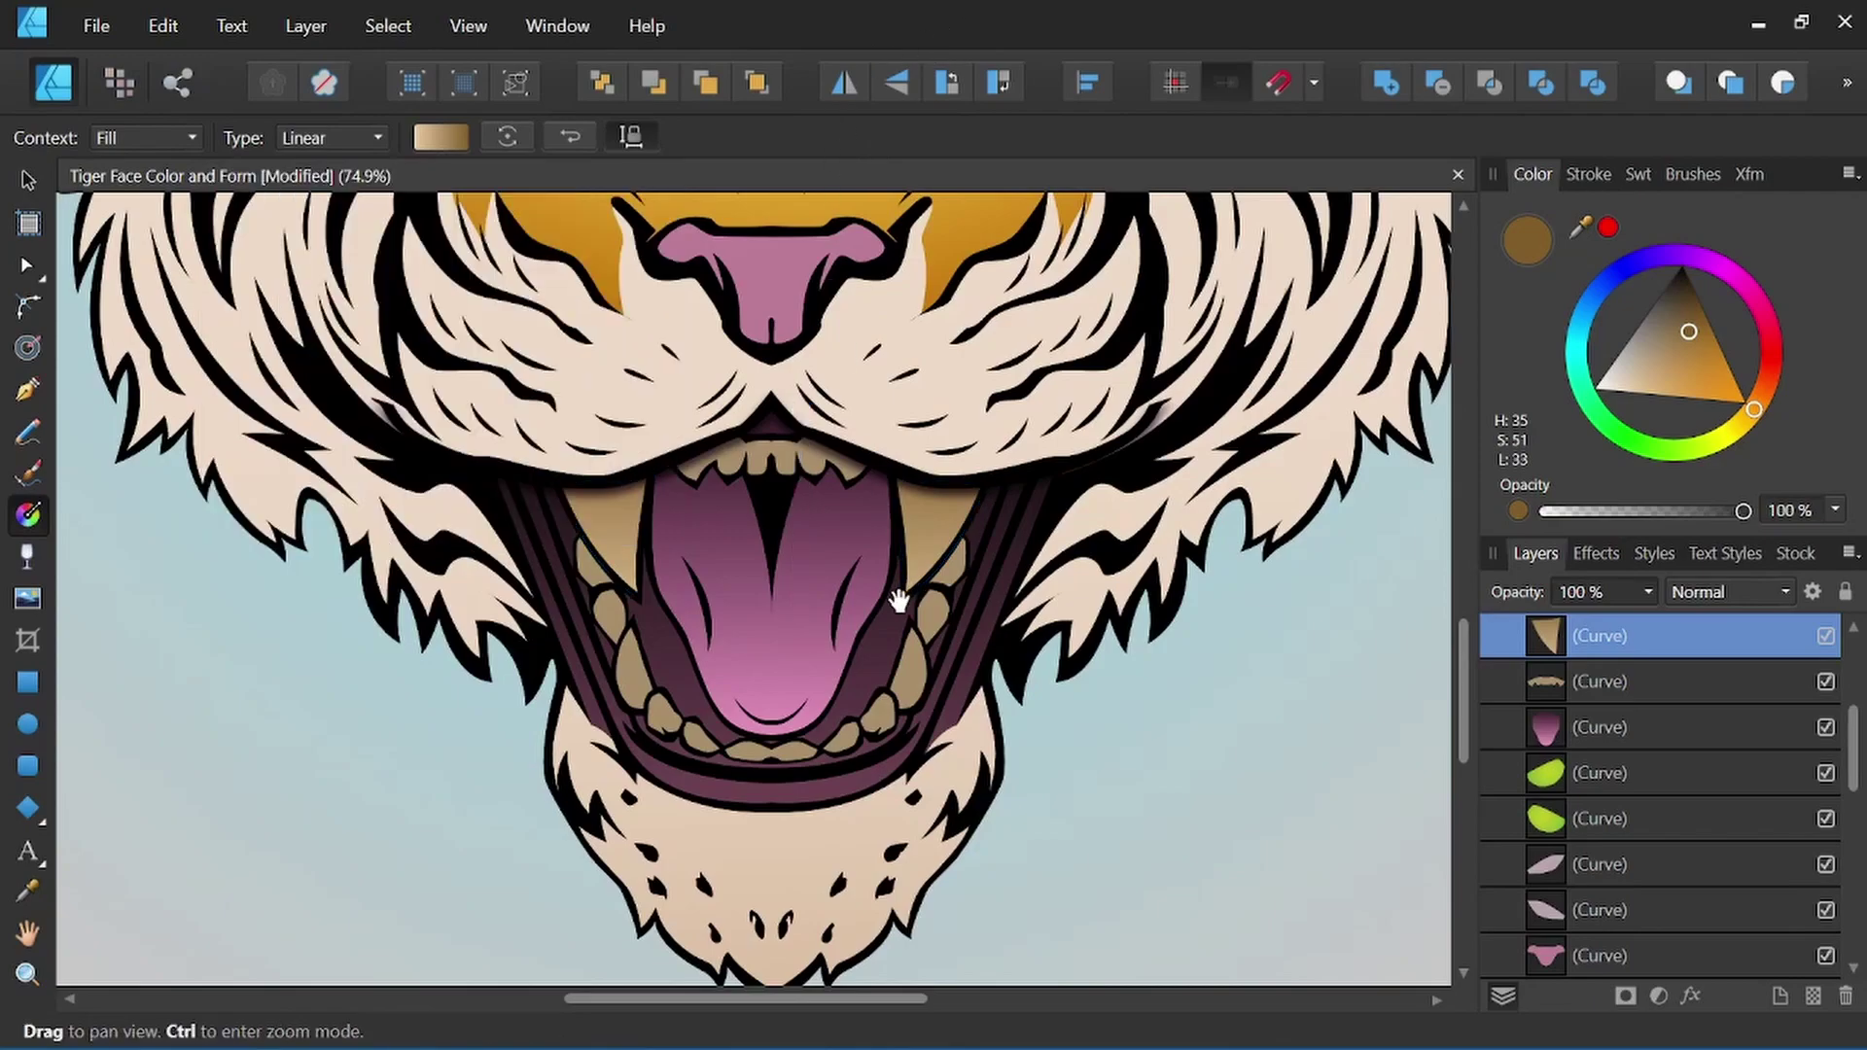
# Straighten the fang gradient handles so it runs vertically.
pyautogui.click(807, 667)
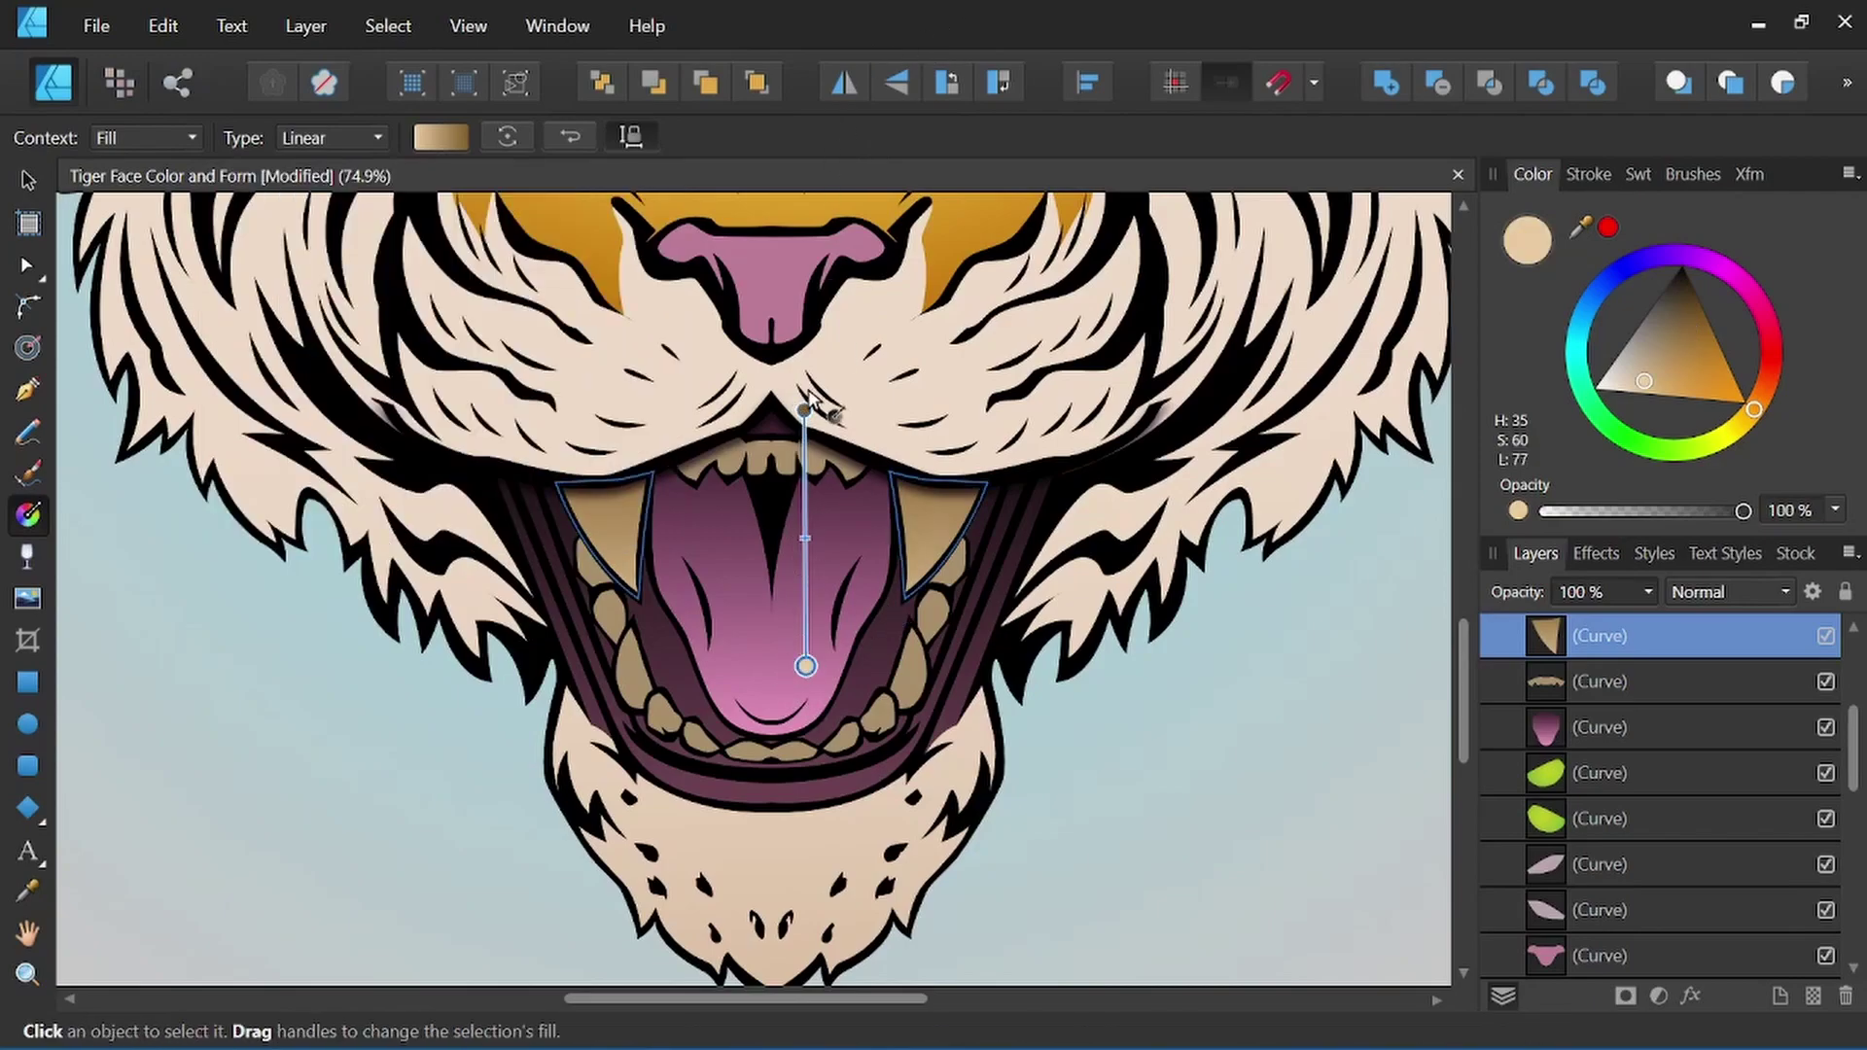
pyautogui.moveTo(805, 410); pyautogui.dragTo(773, 404)
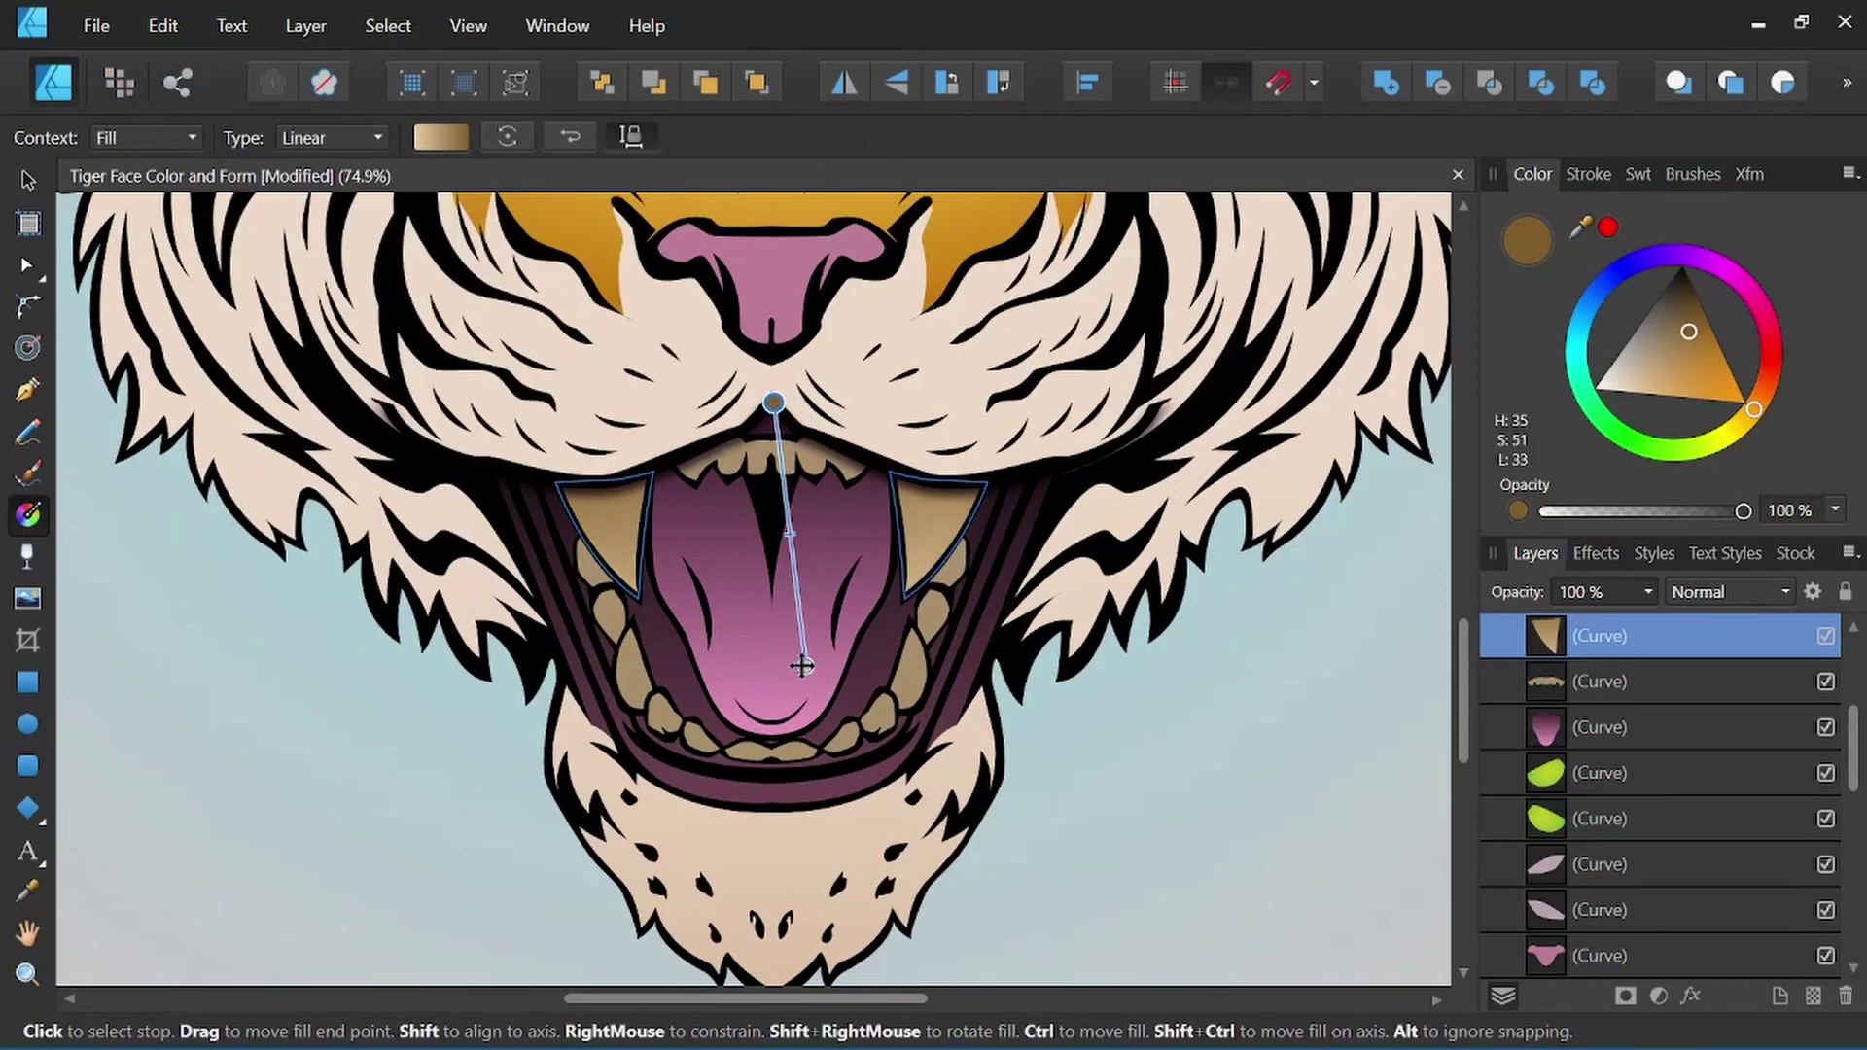
pyautogui.moveTo(806, 667); pyautogui.dragTo(776, 664)
# Select the white fur above both eyes and lay a gradient from the forehead down.
pyautogui.hotkey('ctrl', '0')
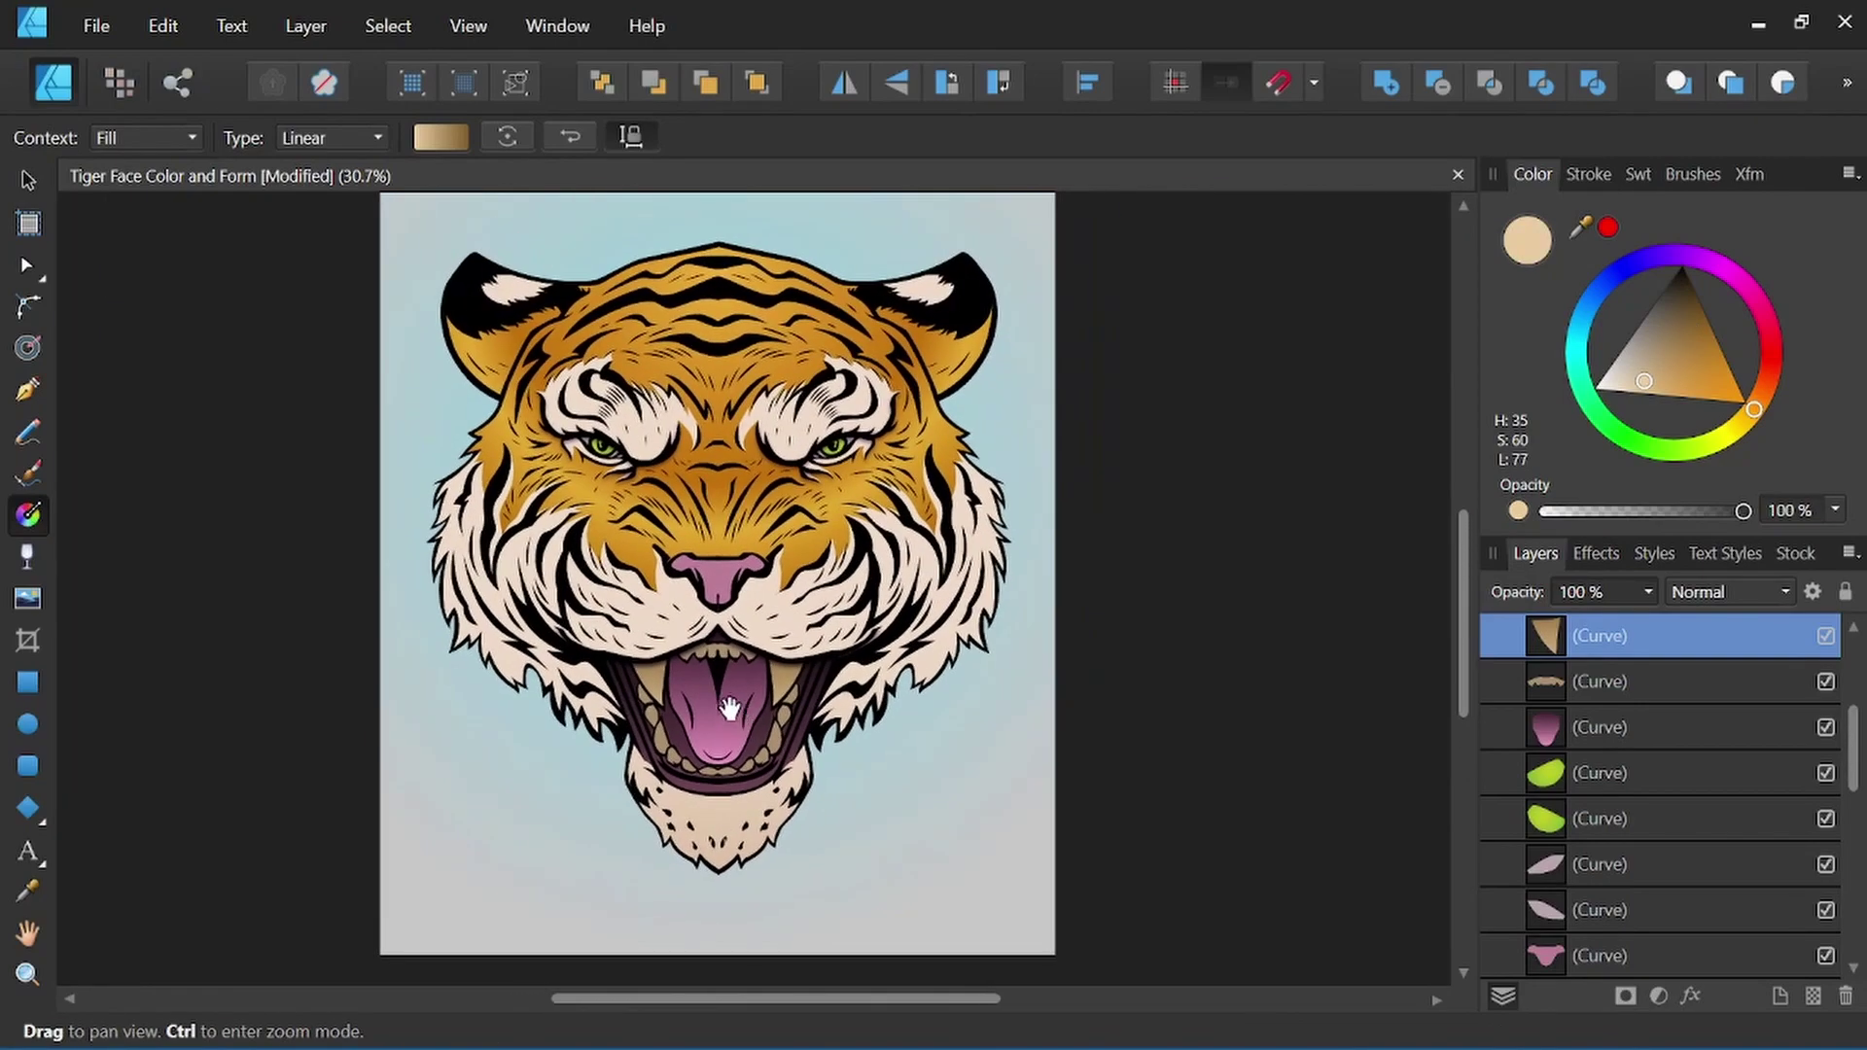
pyautogui.press('v')
pyautogui.keyDown('shift'); pyautogui.click(660, 649); pyautogui.keyUp('shift')
pyautogui.scroll(3, 662, 650)
pyautogui.moveTo(661, 648); pyautogui.dragTo(582, 827)
pyautogui.click(504, 558)
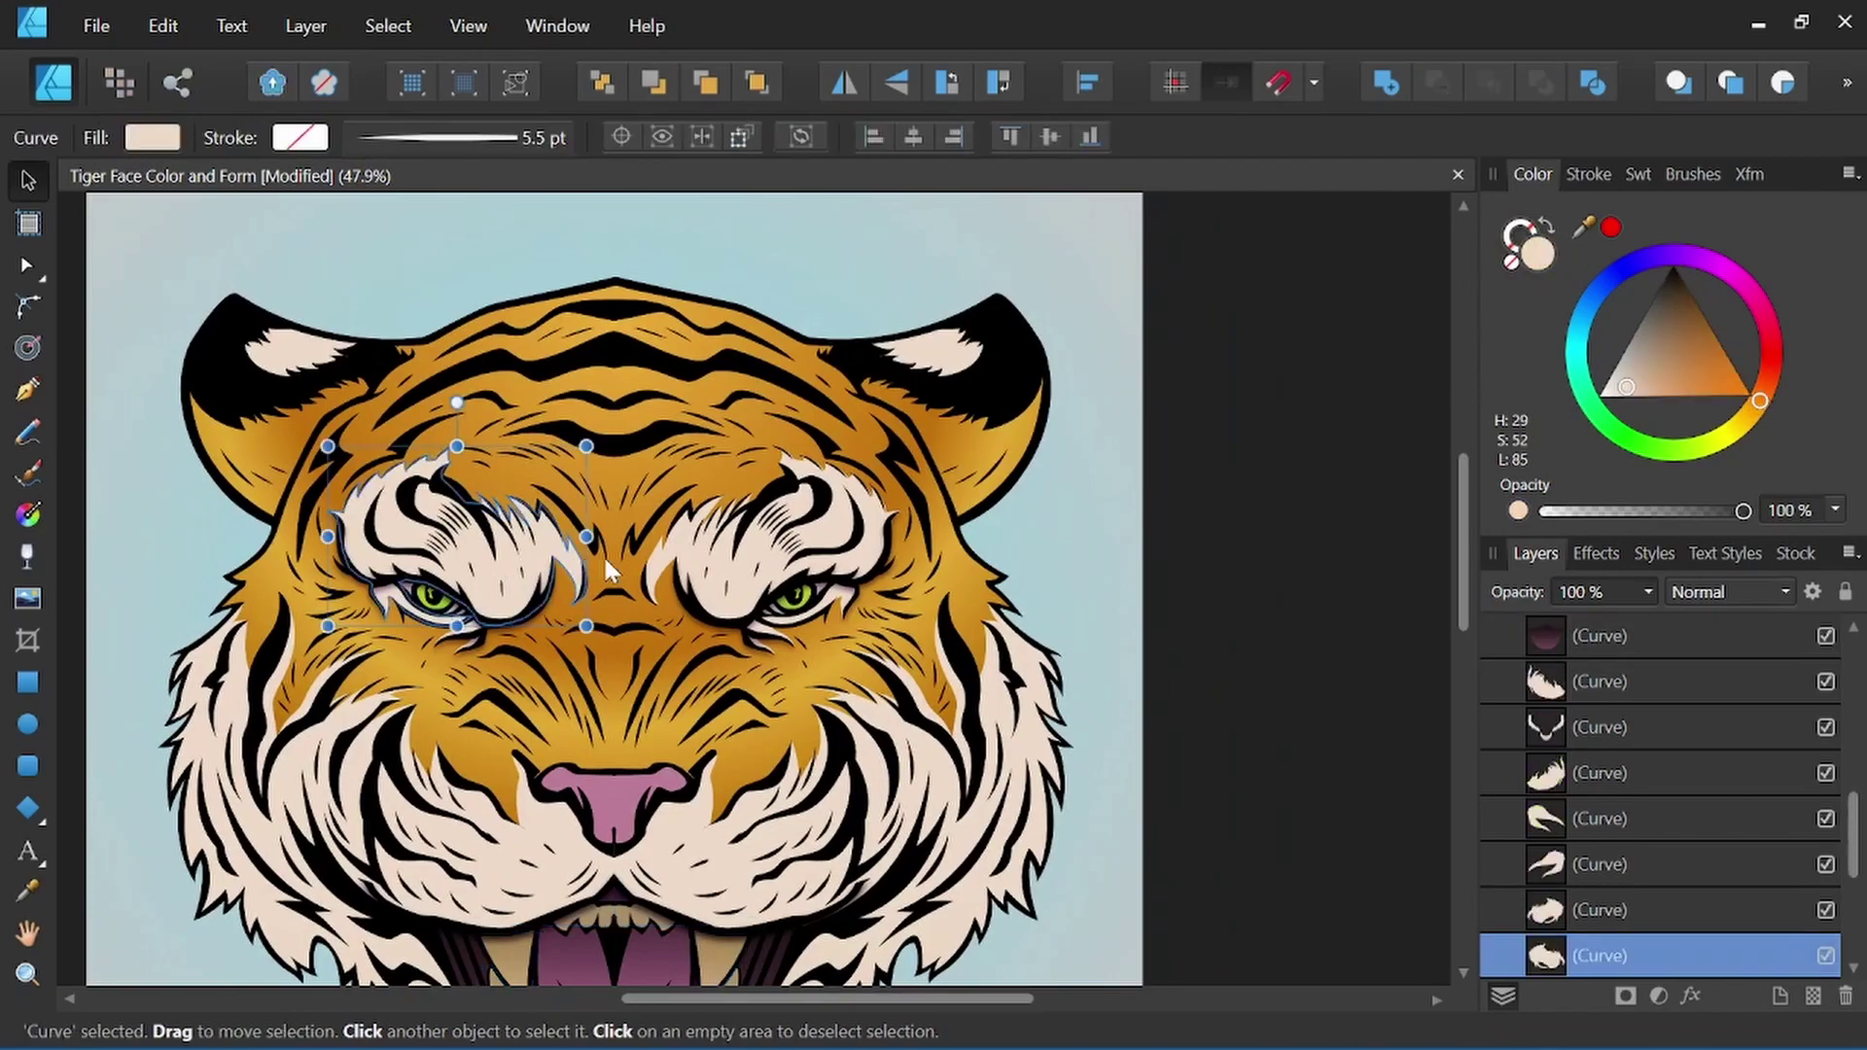
pyautogui.keyDown('shift'); pyautogui.click(767, 567); pyautogui.keyUp('shift')
pyautogui.click(34, 521)
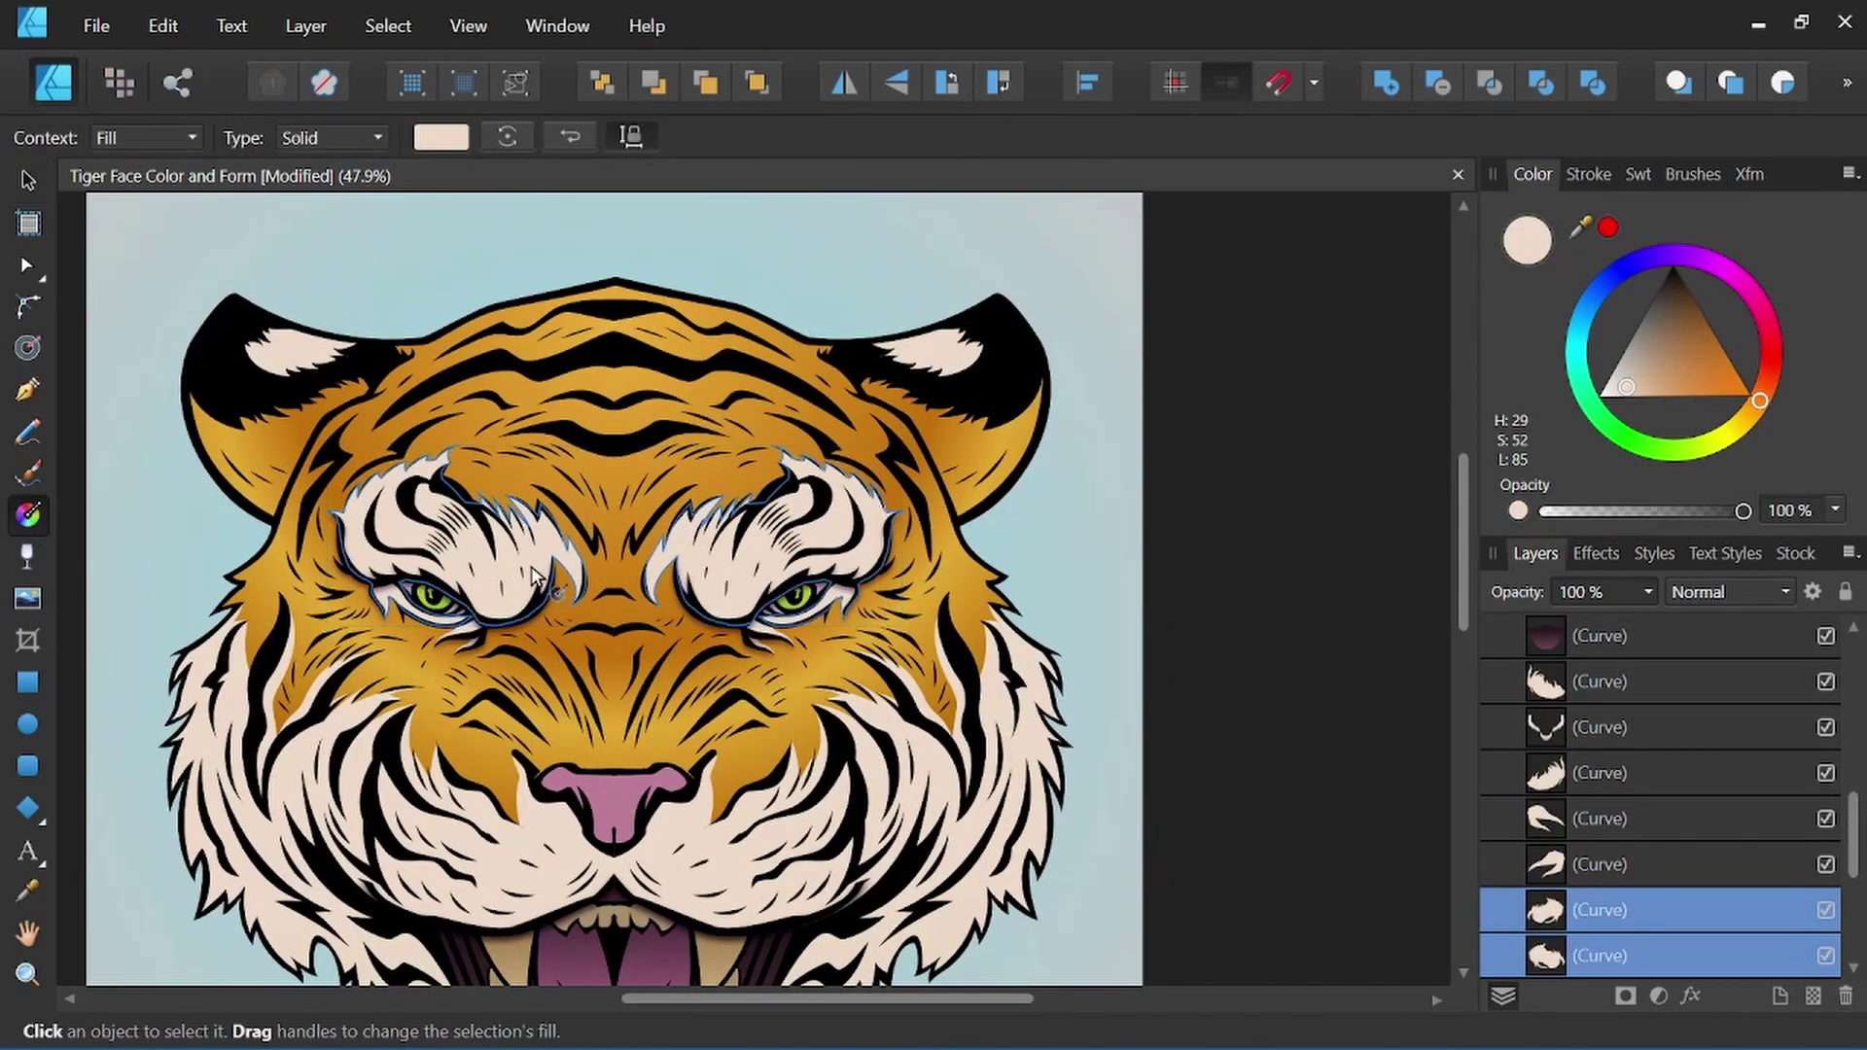
pyautogui.moveTo(595, 445); pyautogui.dragTo(595, 633)
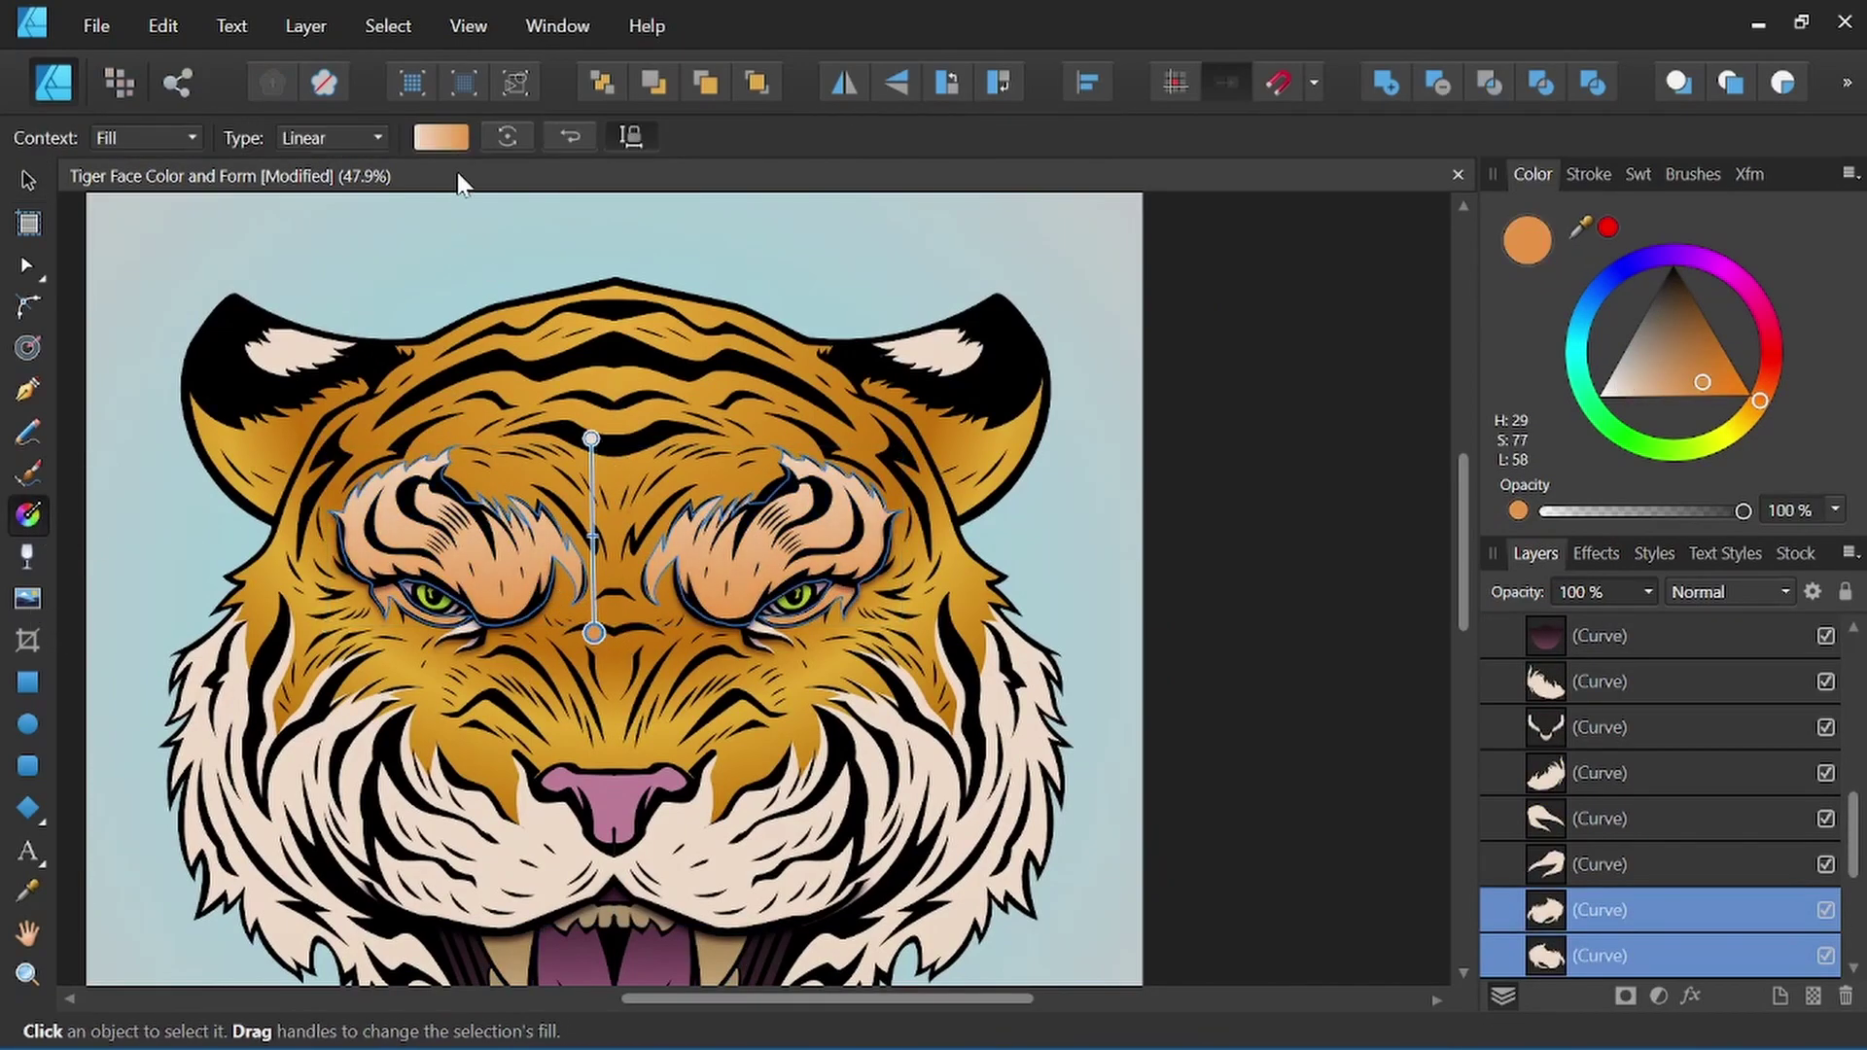
# Set the eye-fur gradient's end stop to soft grey and lighten its start stop to cream.
pyautogui.click(441, 137)
pyautogui.click(668, 268)
pyautogui.click(340, 397)
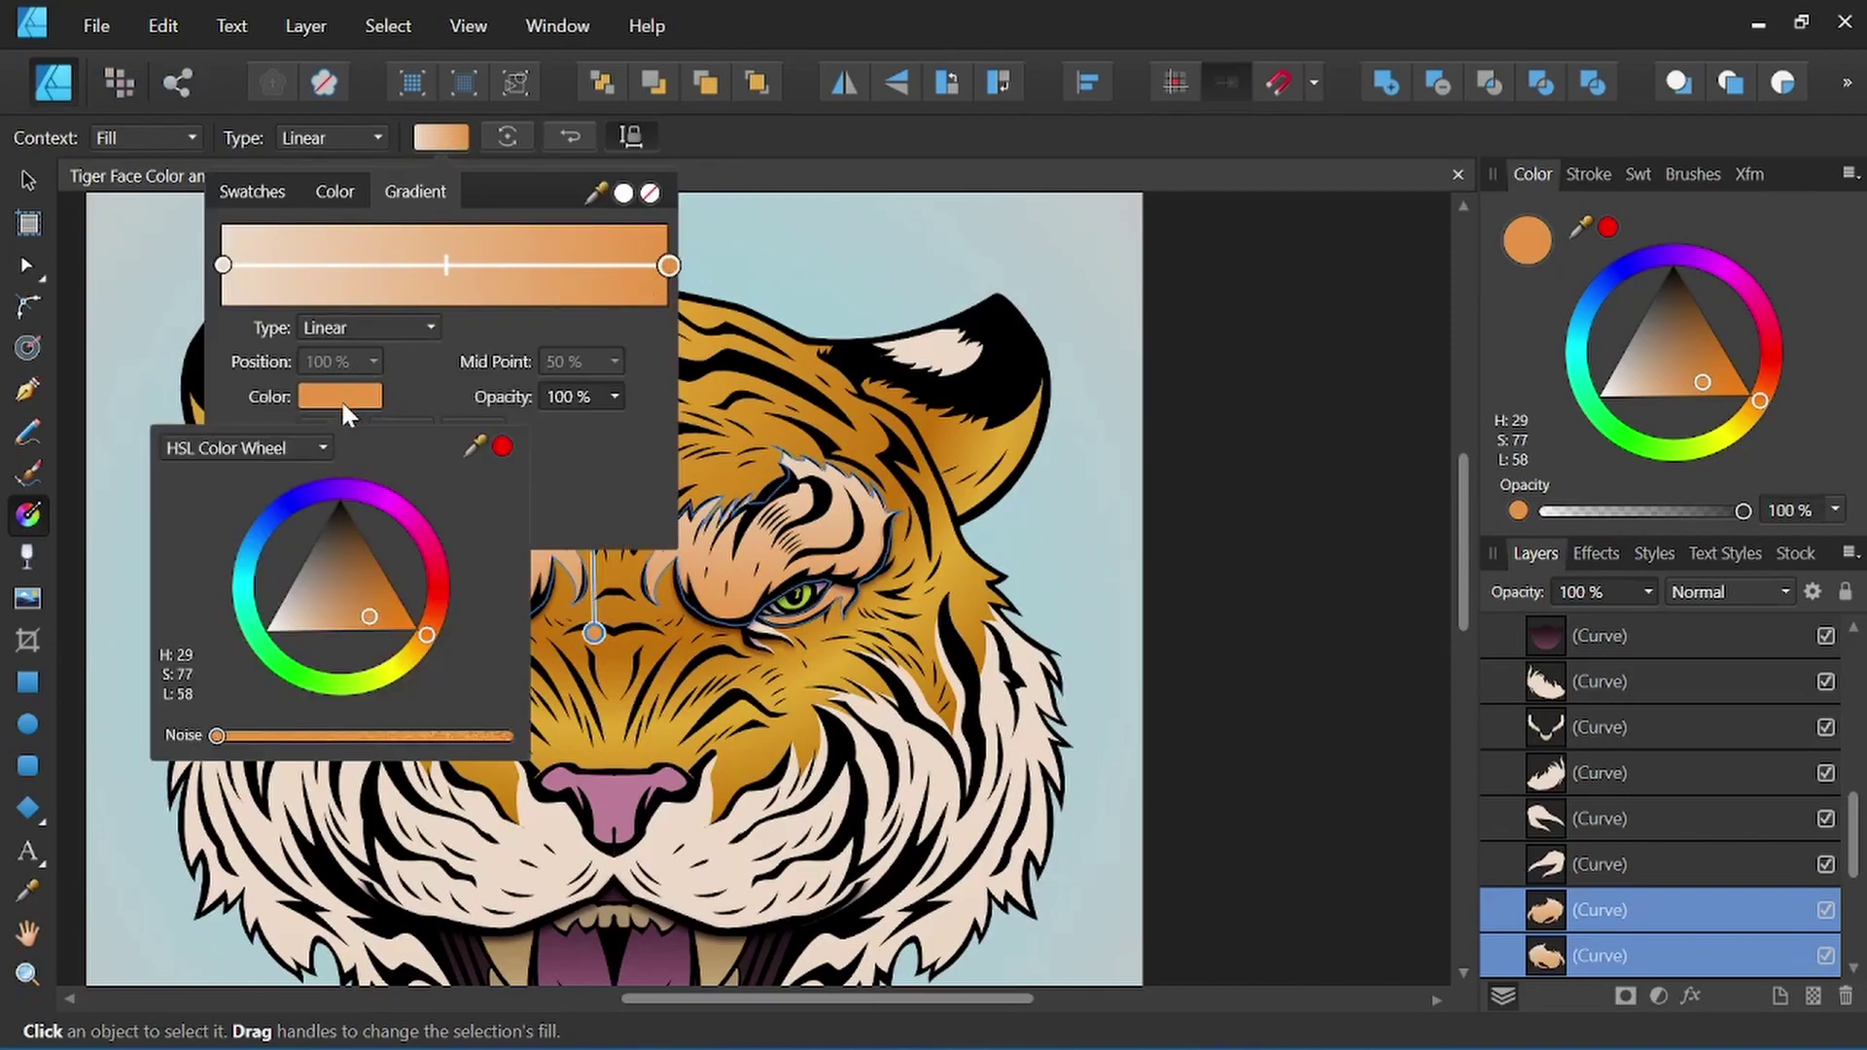
pyautogui.moveTo(322, 601); pyautogui.dragTo(299, 588)
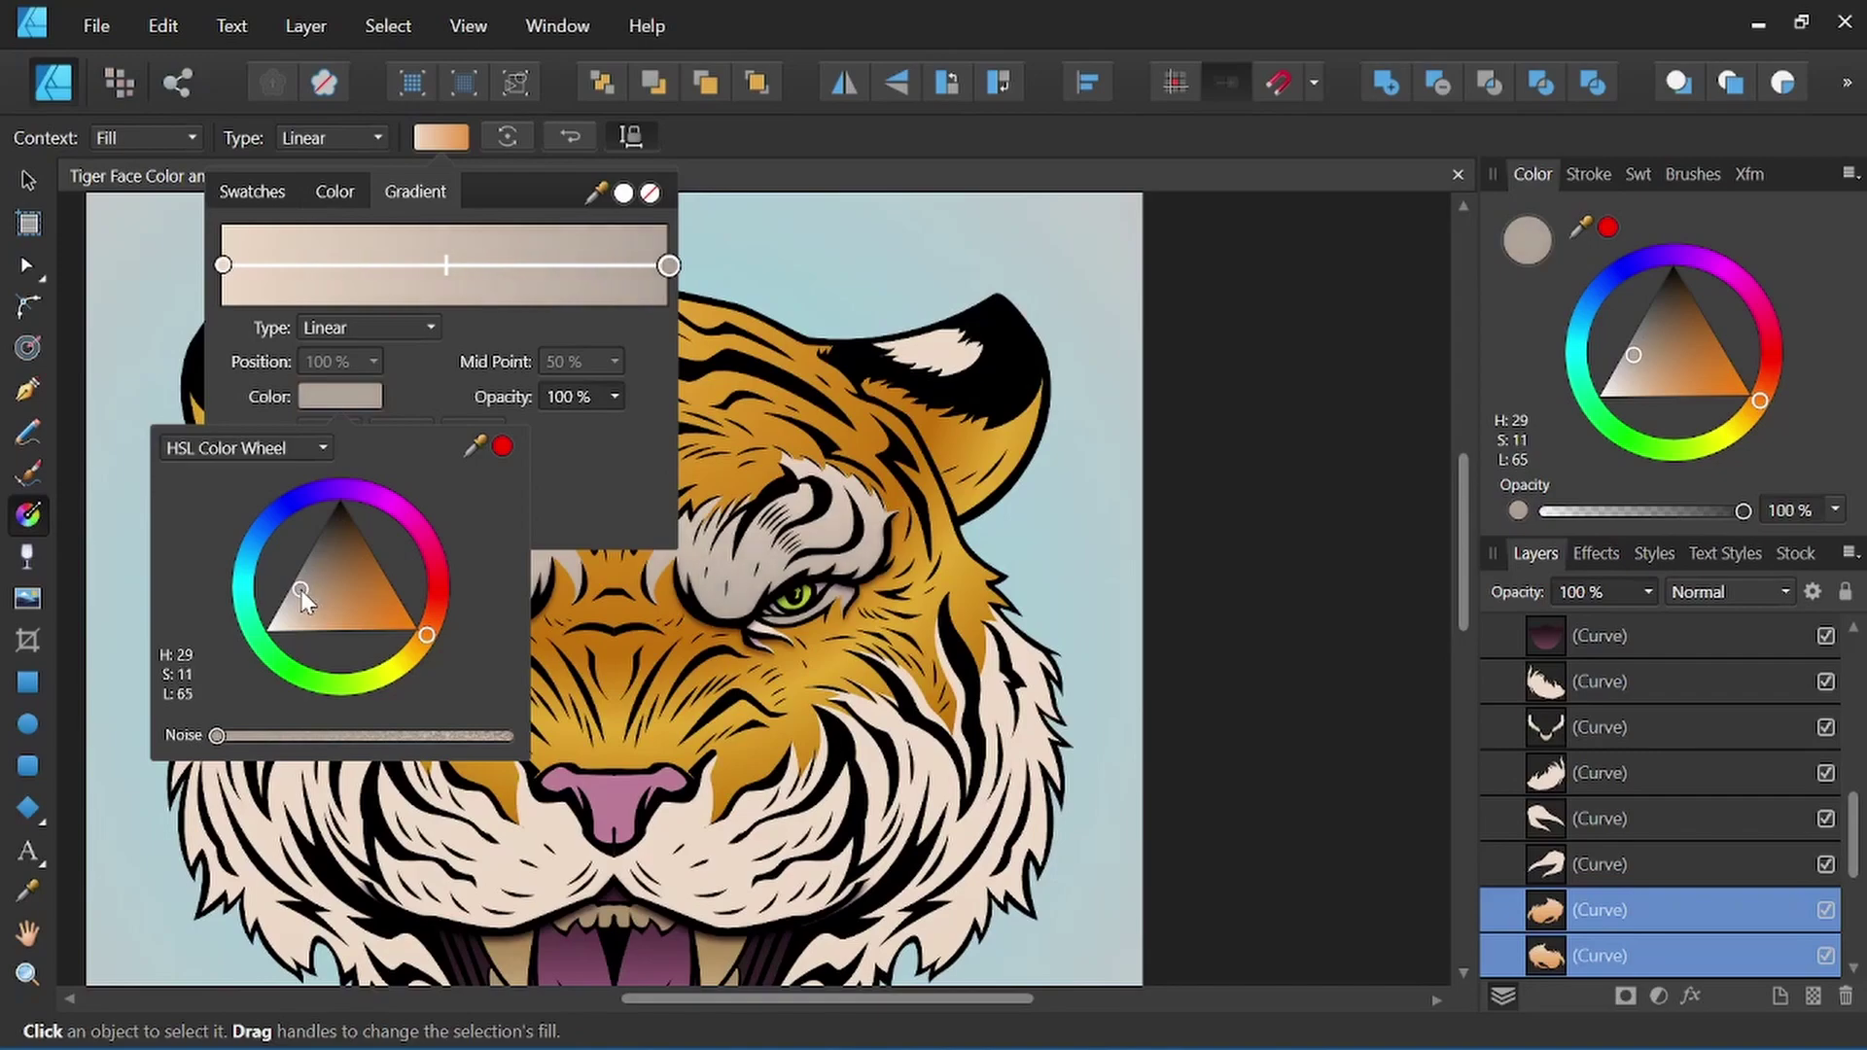
pyautogui.click(873, 30)
pyautogui.click(226, 267)
pyautogui.click(339, 401)
pyautogui.moveTo(293, 625); pyautogui.dragTo(288, 623)
pyautogui.click(805, 16)
pyautogui.click(31, 181)
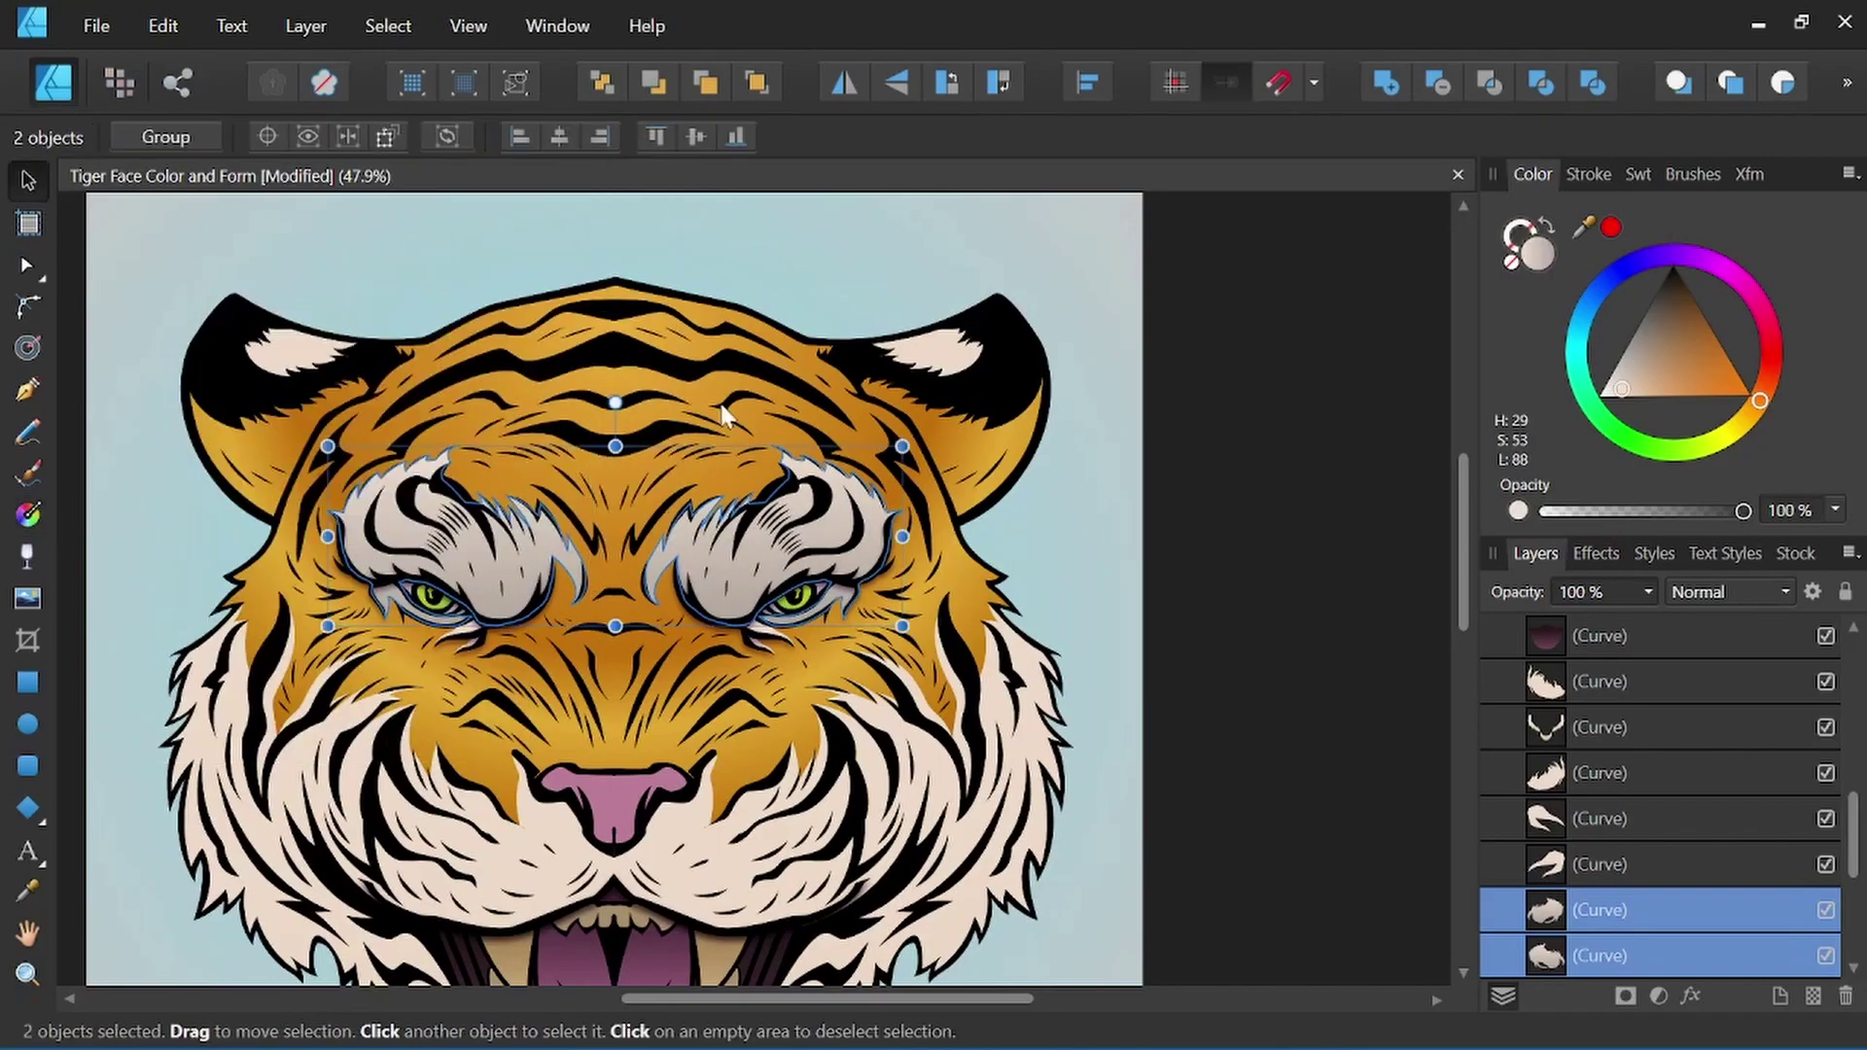
pyautogui.scroll(-3, 1181, 509)
pyautogui.scroll(3, 940, 541)
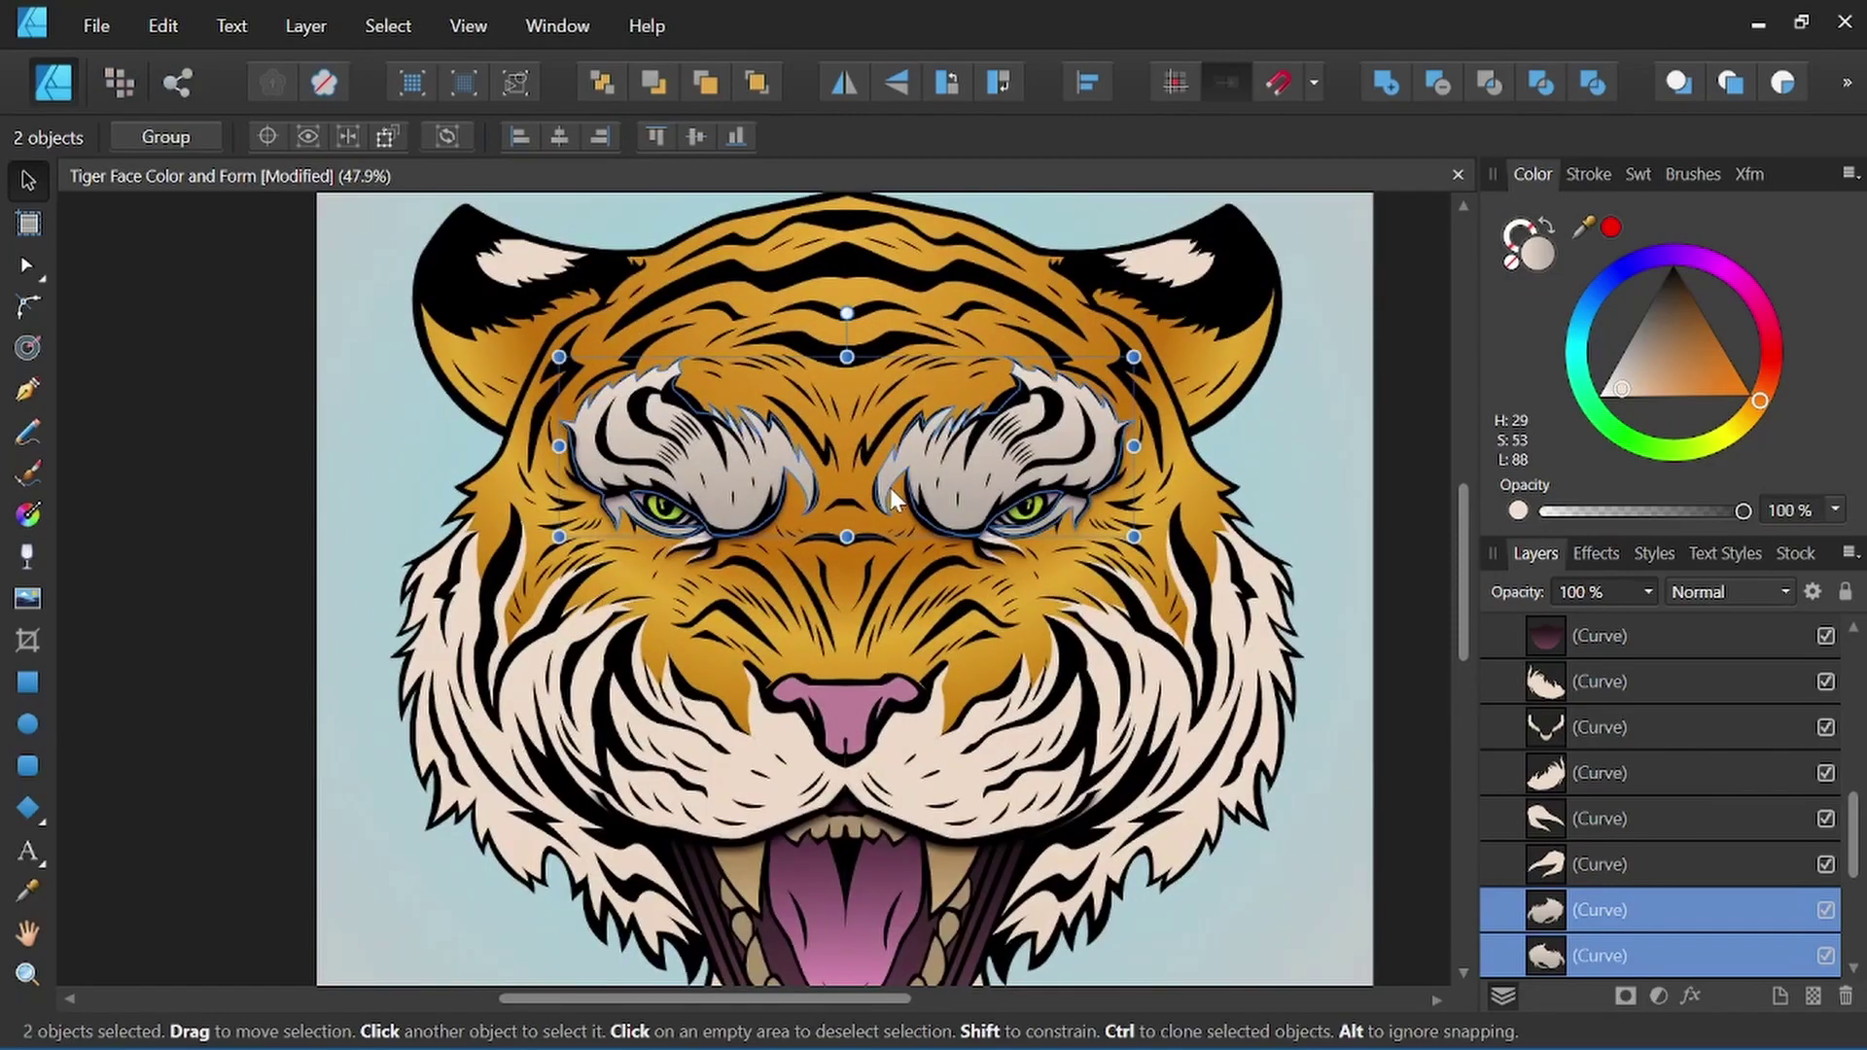
# Redraw the eye-fur gradient from forehead to nose bridge and align it straight down.
pyautogui.click(28, 513)
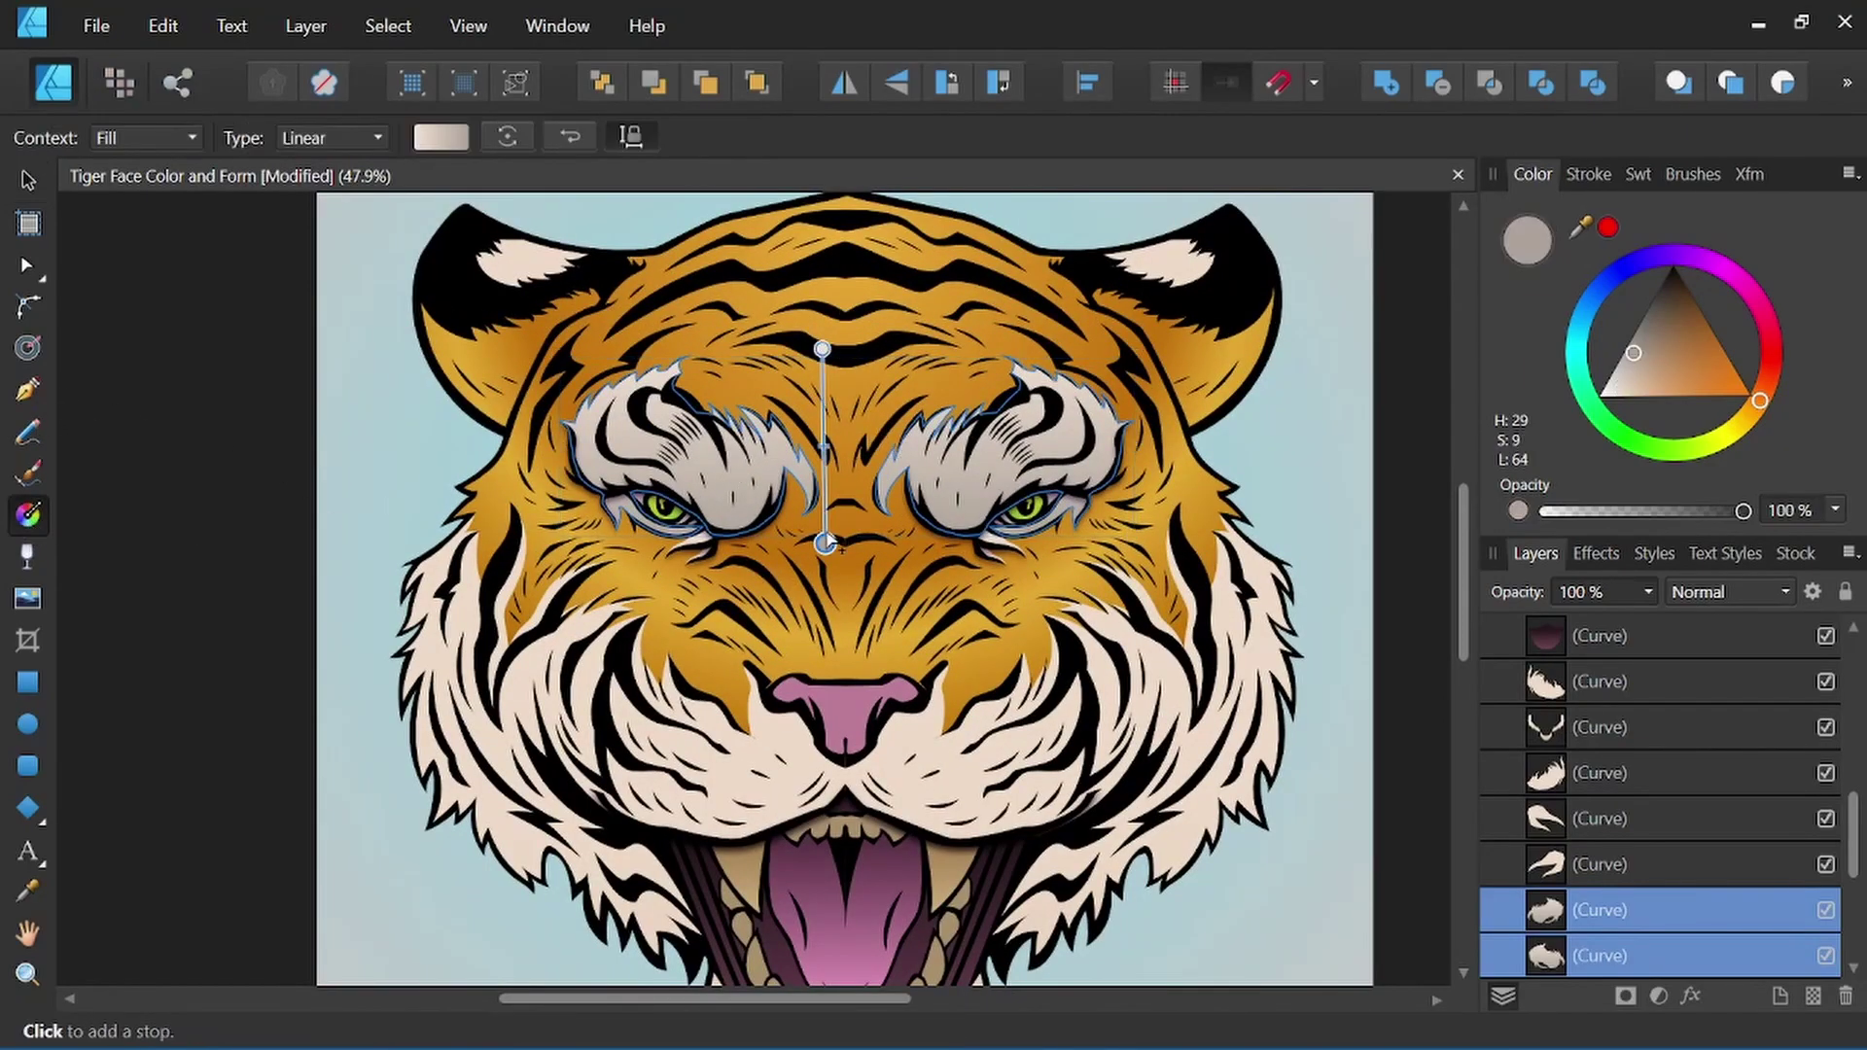
pyautogui.moveTo(824, 350); pyautogui.dragTo(829, 643)
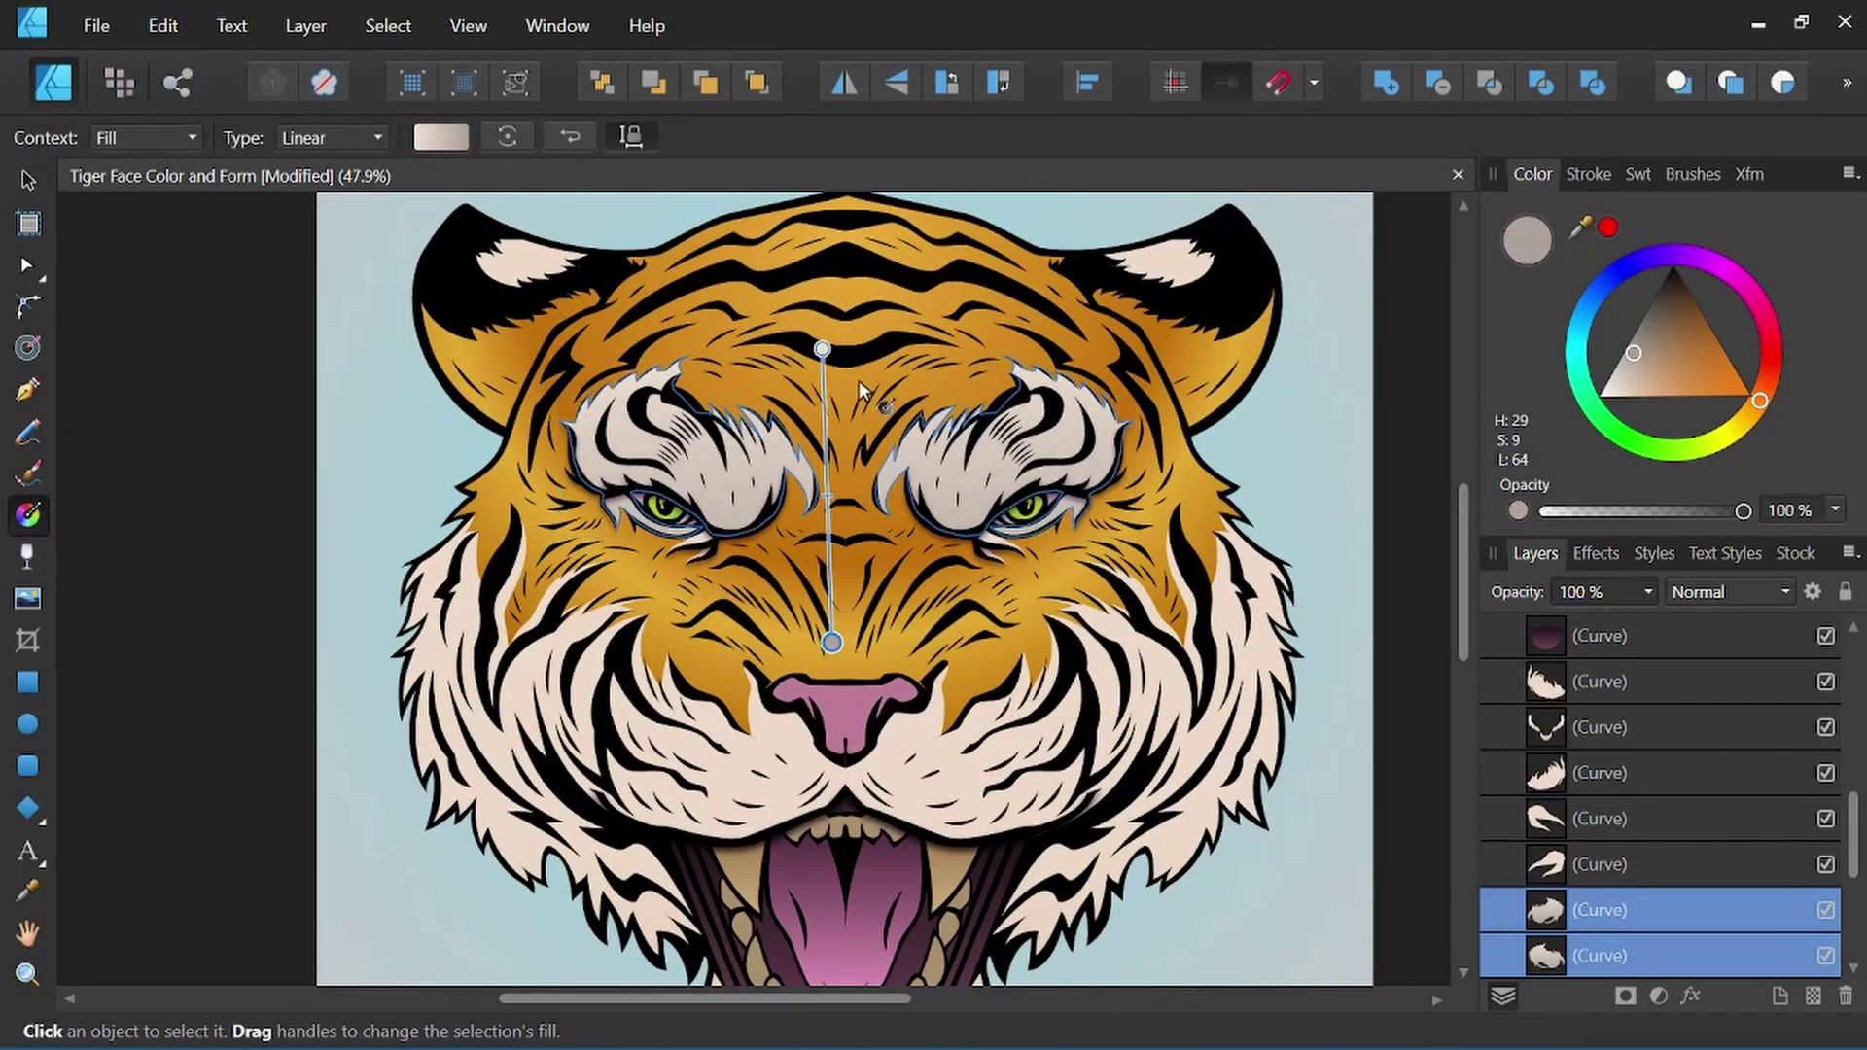
pyautogui.moveTo(825, 350); pyautogui.dragTo(849, 348)
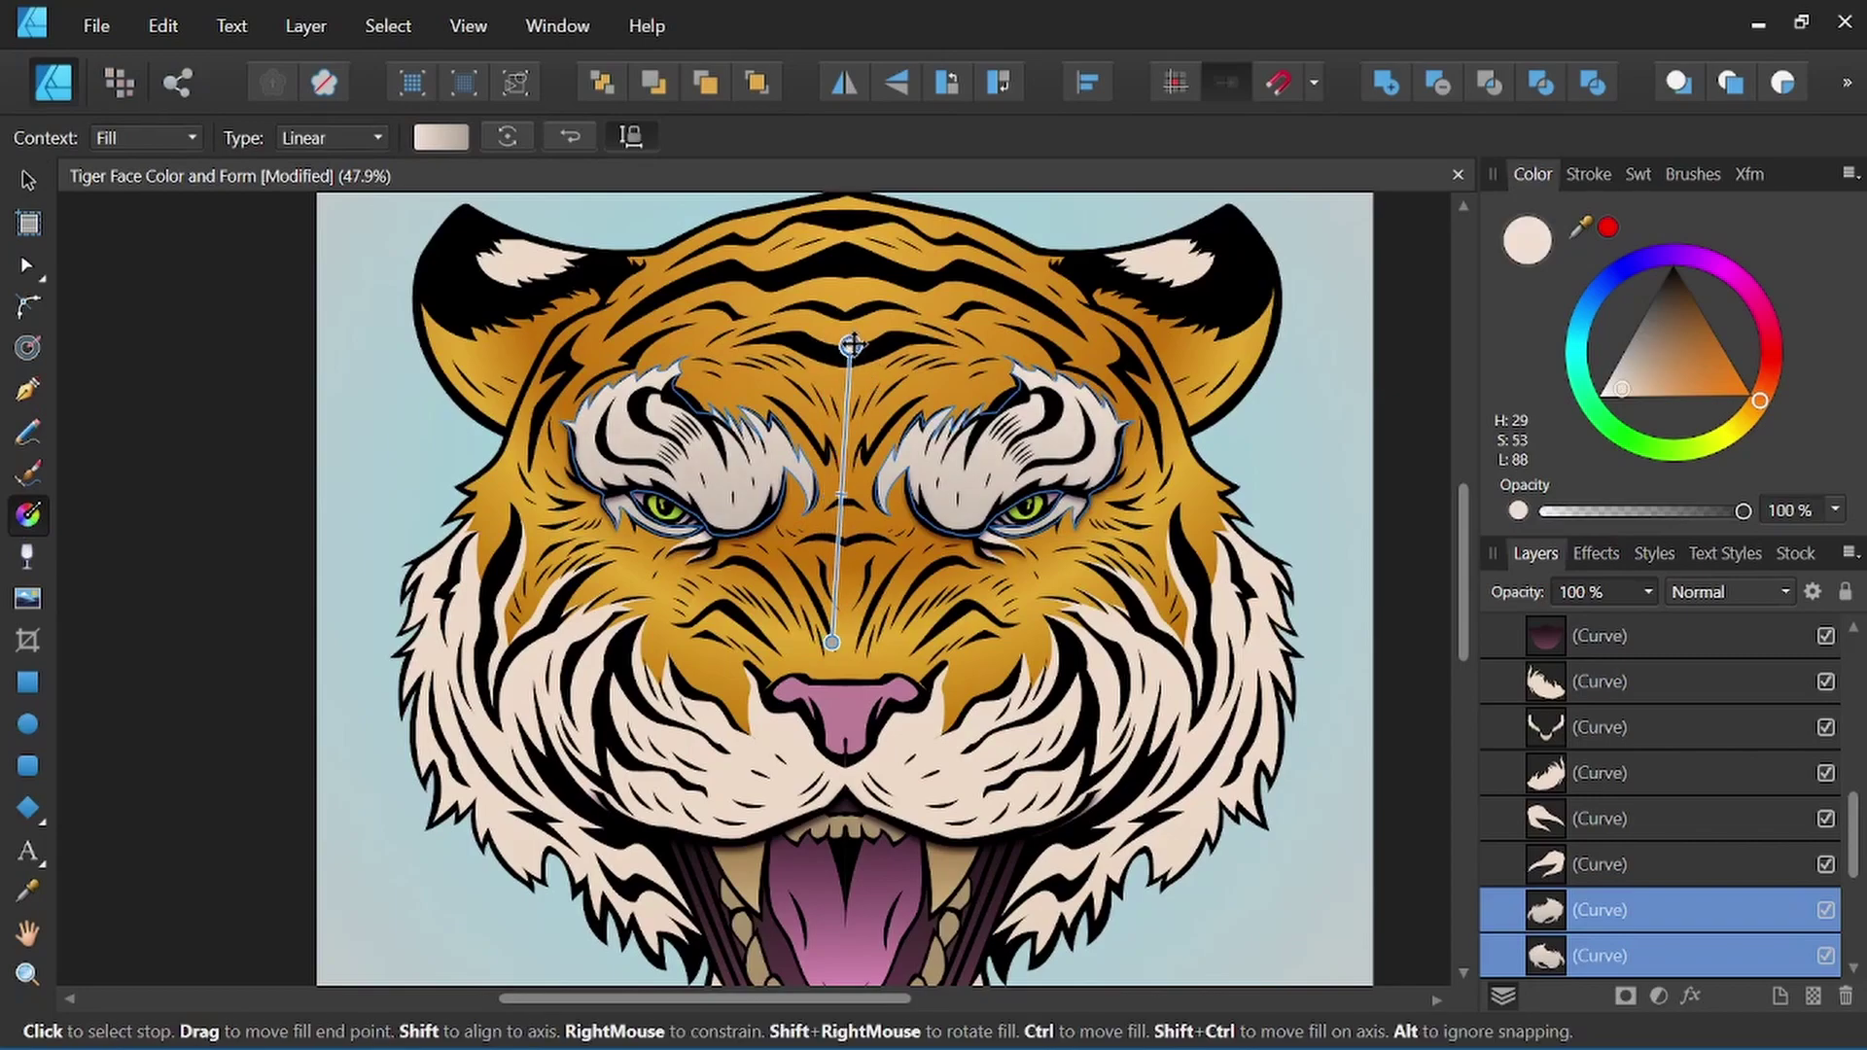
pyautogui.click(832, 643)
pyautogui.moveTo(831, 643); pyautogui.dragTo(852, 642)
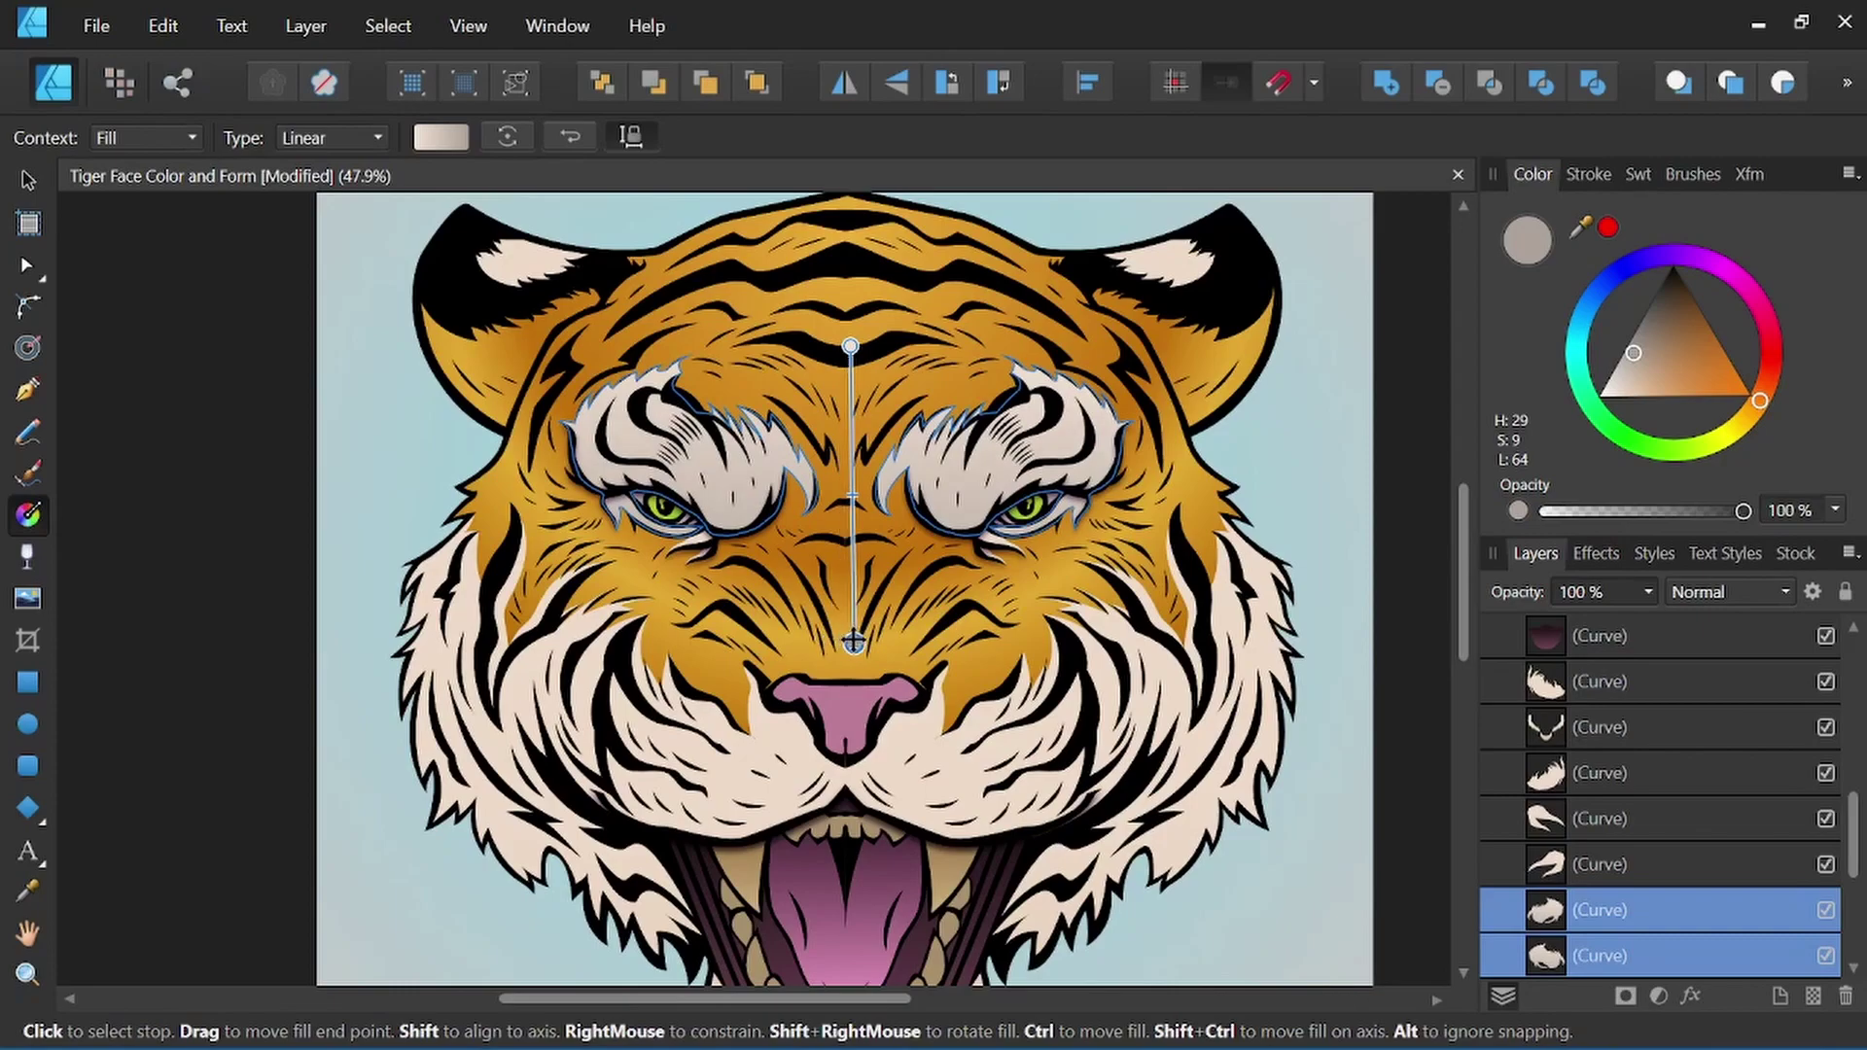
pyautogui.scroll(-5, 858, 625)
pyautogui.scroll(4, 854, 600)
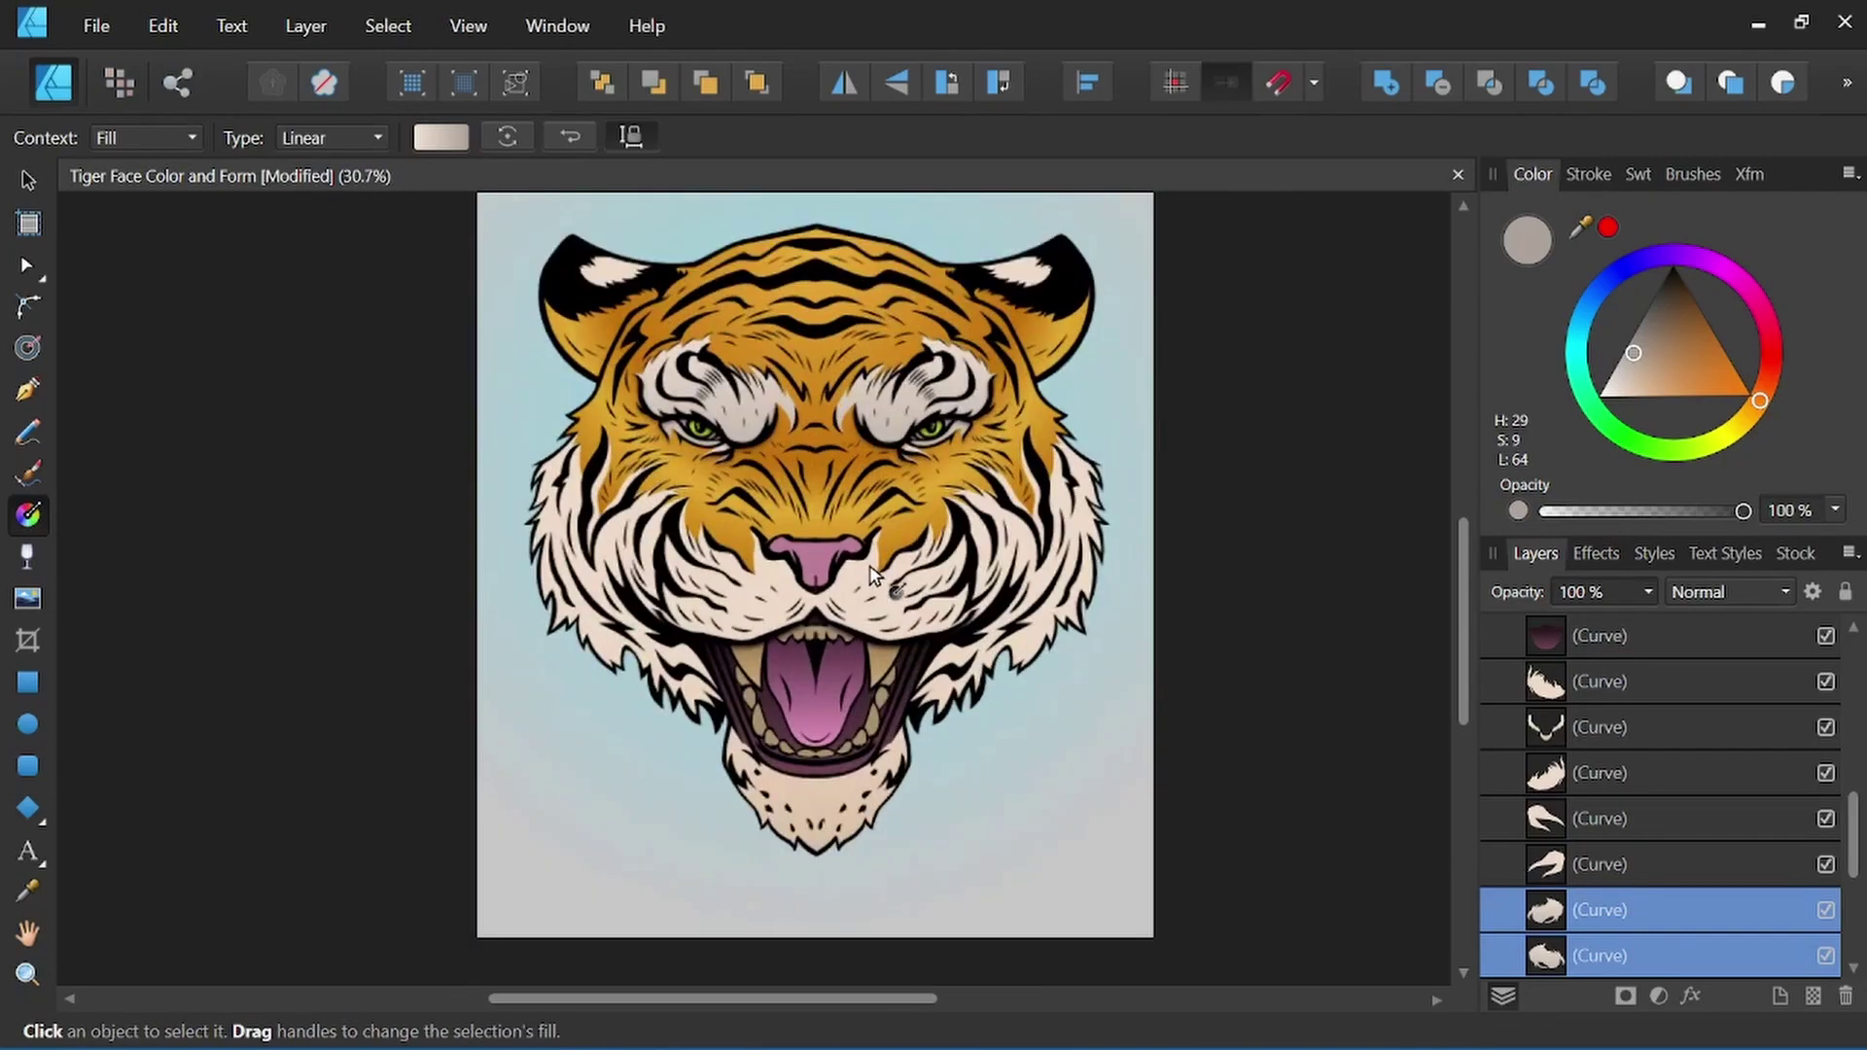
pyautogui.press('v')
# Select the cheek fur shapes and fit the tiger in view ready for gradient editing.
pyautogui.click(761, 609)
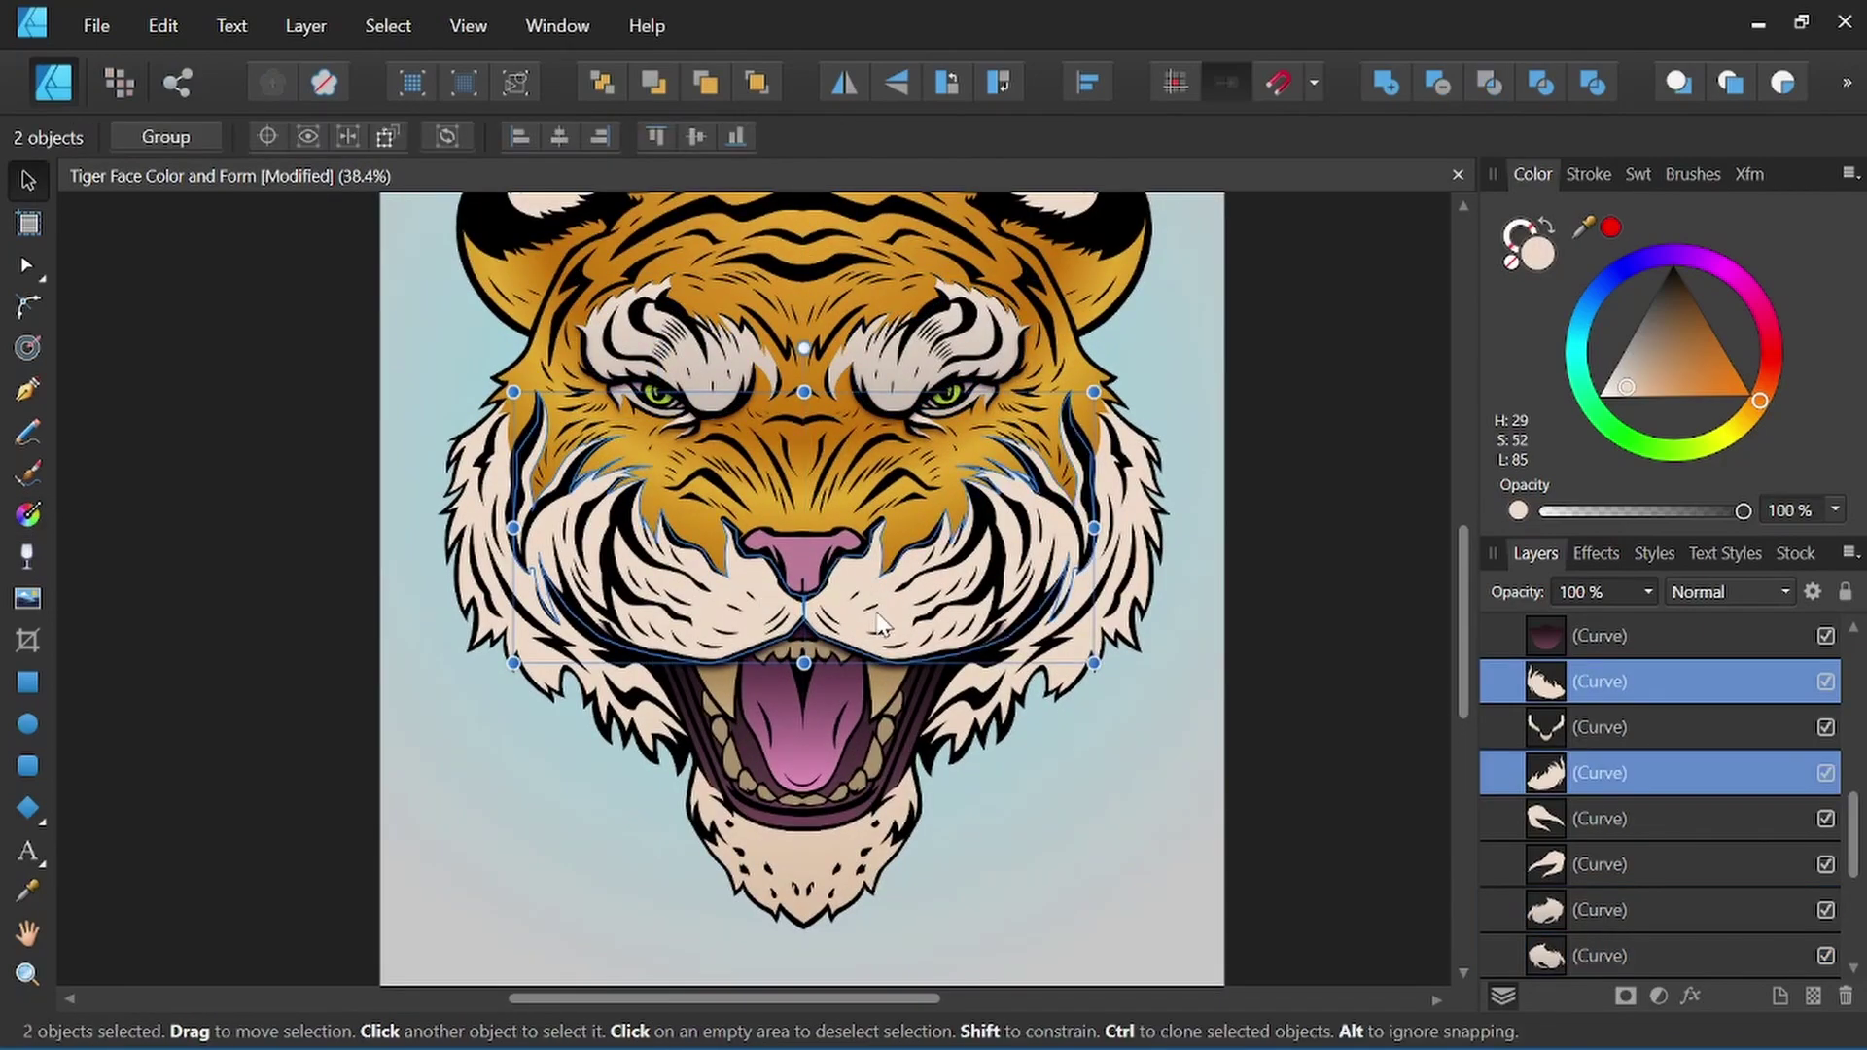
pyautogui.click(1636, 177)
pyautogui.press('space')
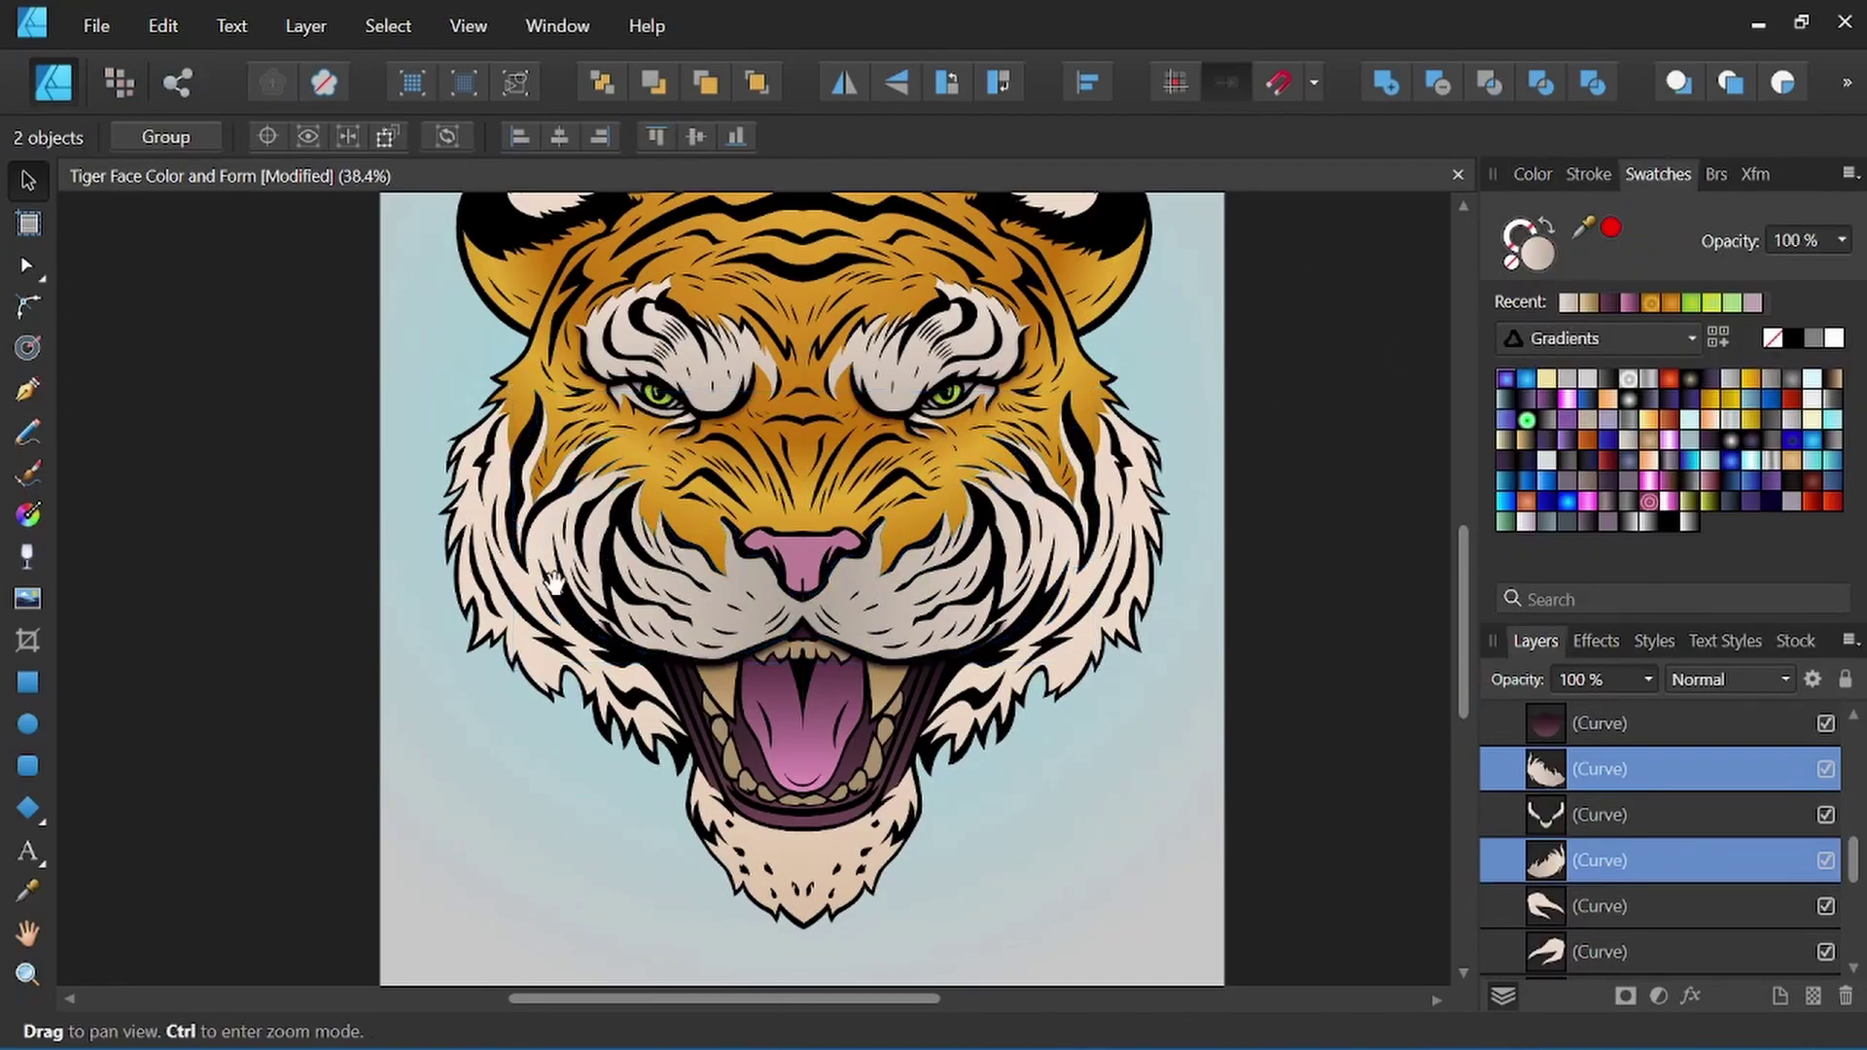
pyautogui.hotkey('ctrl', '0')
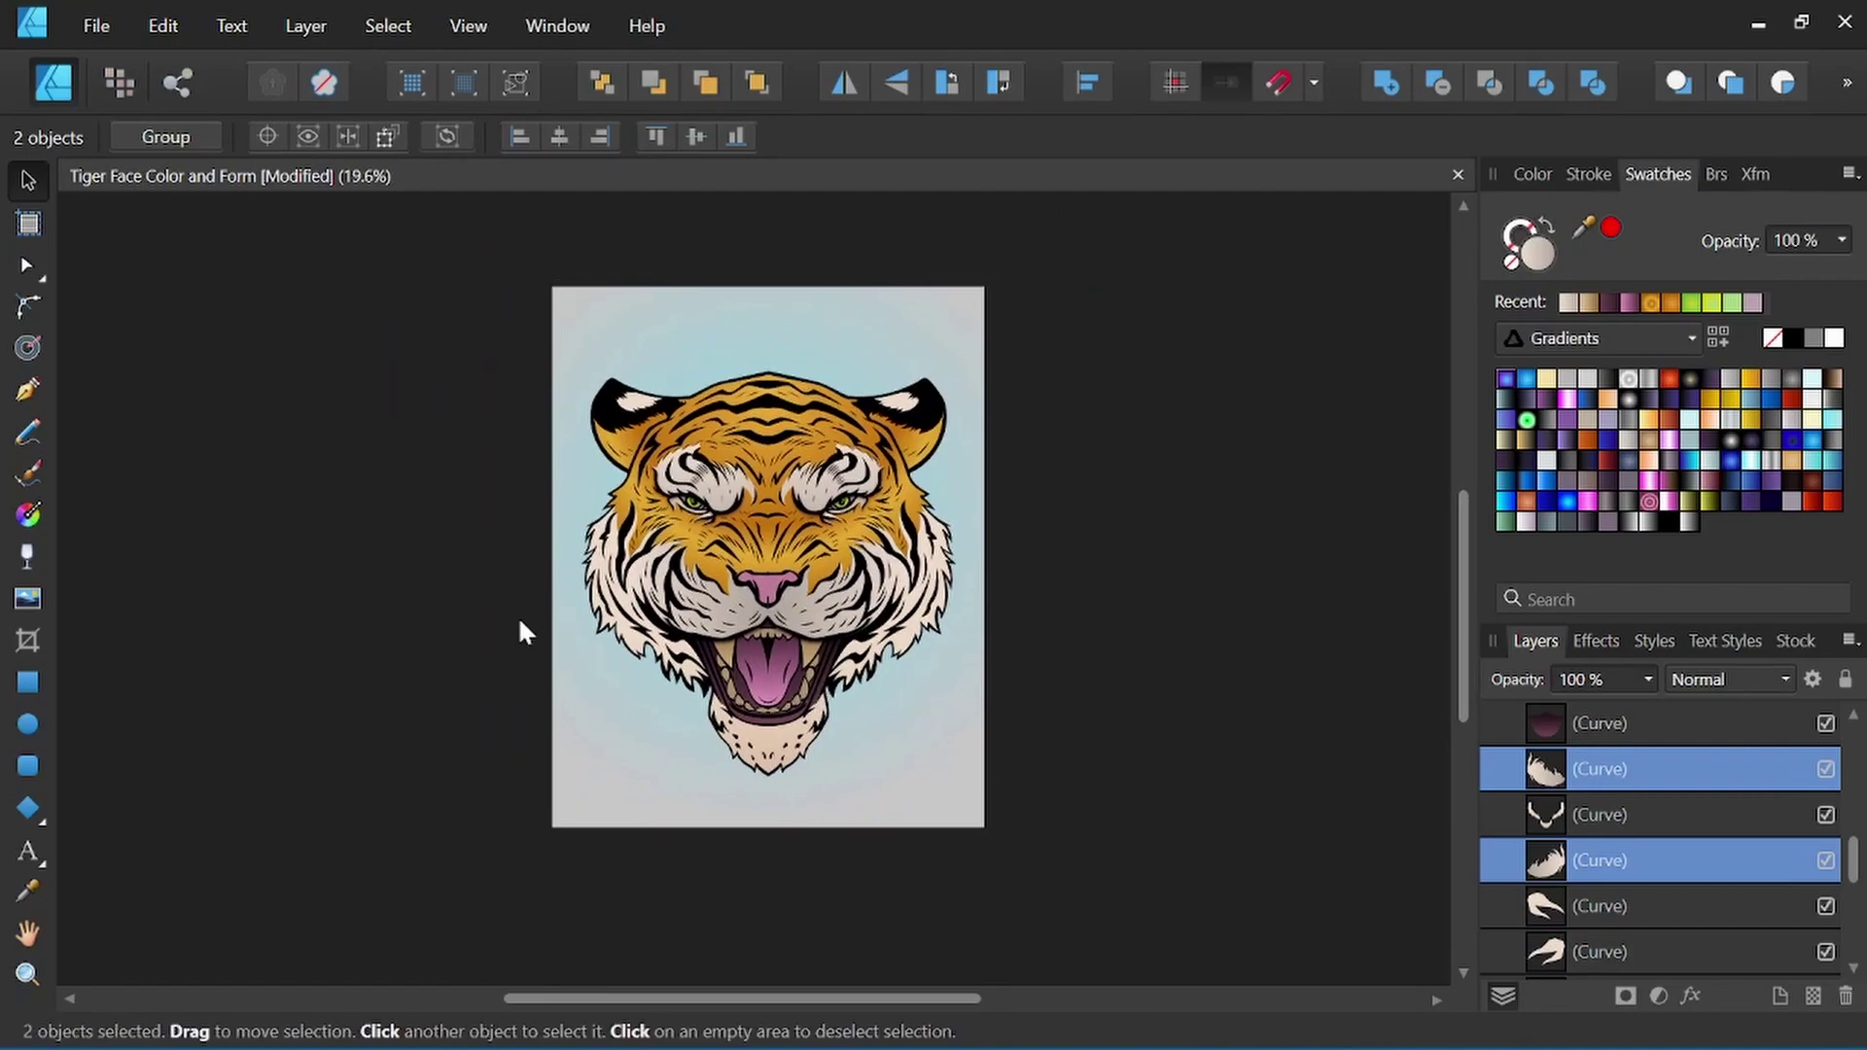
pyautogui.scroll(2, 487, 611)
pyautogui.click(31, 514)
pyautogui.hscroll(3, 765, 664)
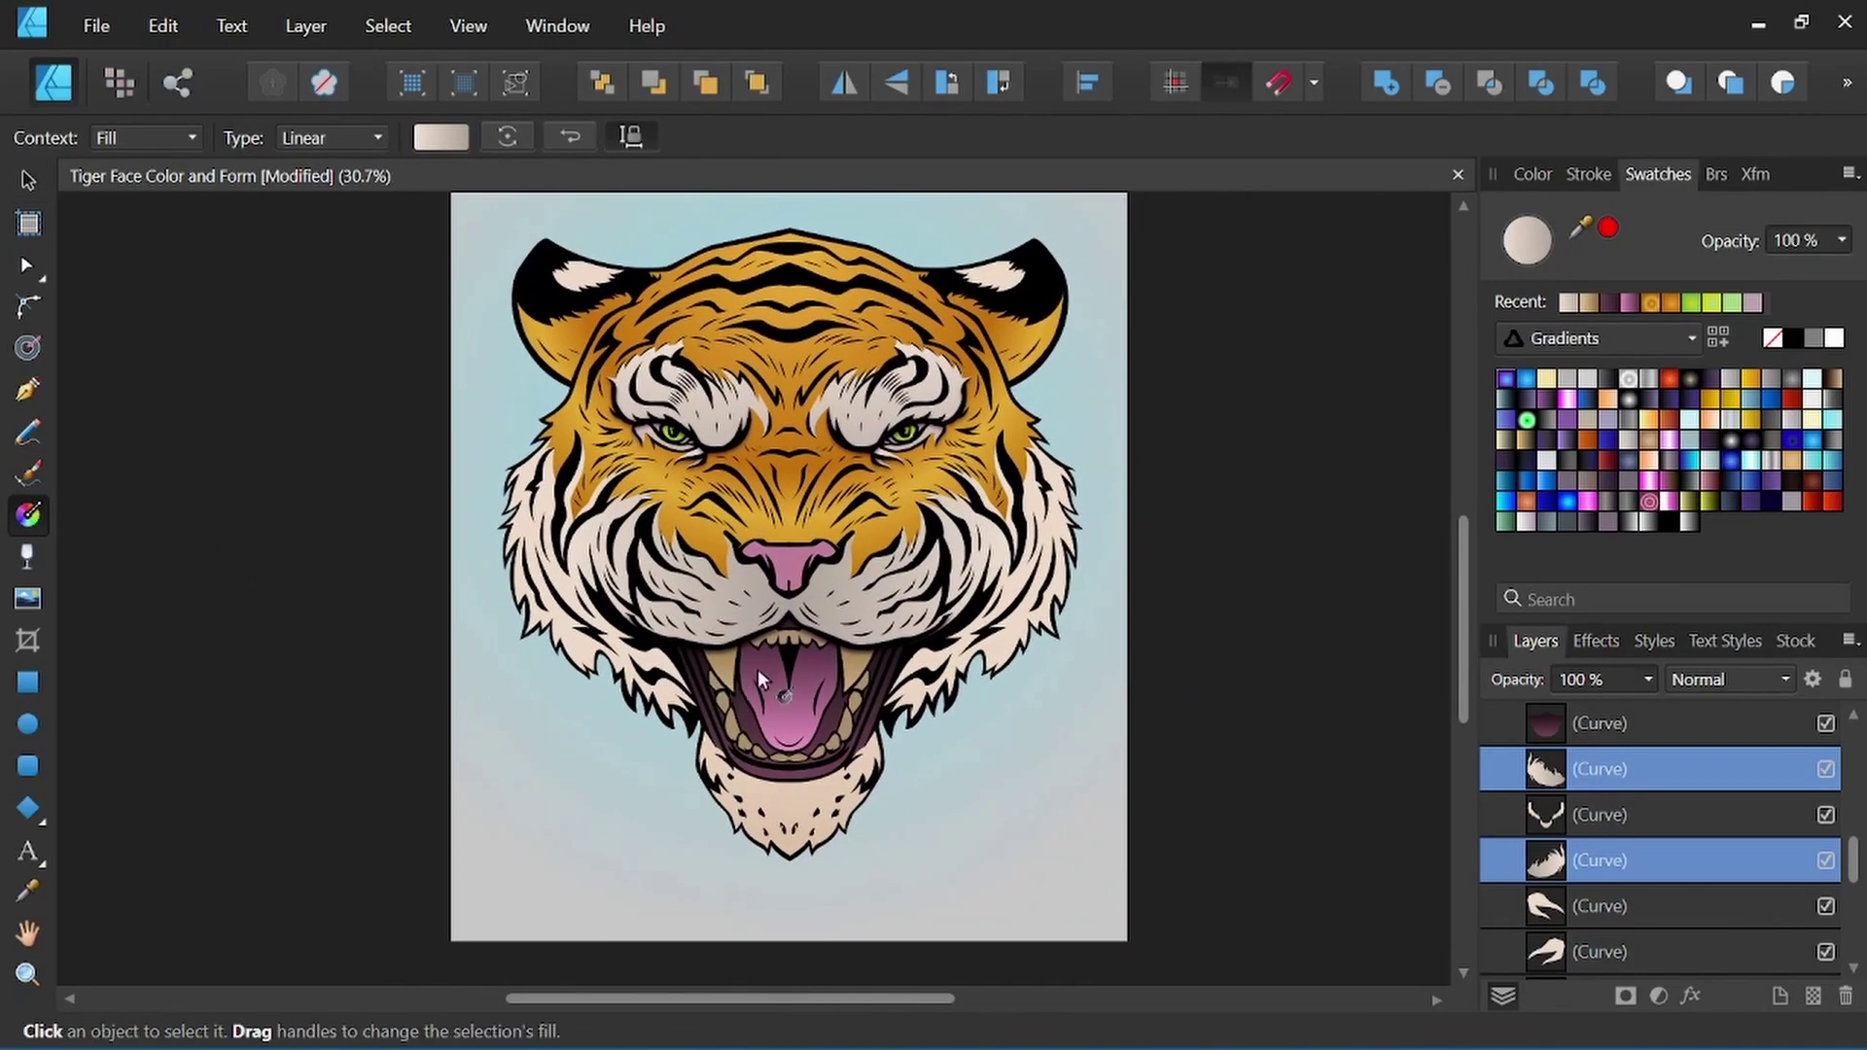
# Redraw the muzzle fur gradient vertically with its end pulled up to the upper lip.
pyautogui.moveTo(558, 542); pyautogui.dragTo(596, 449)
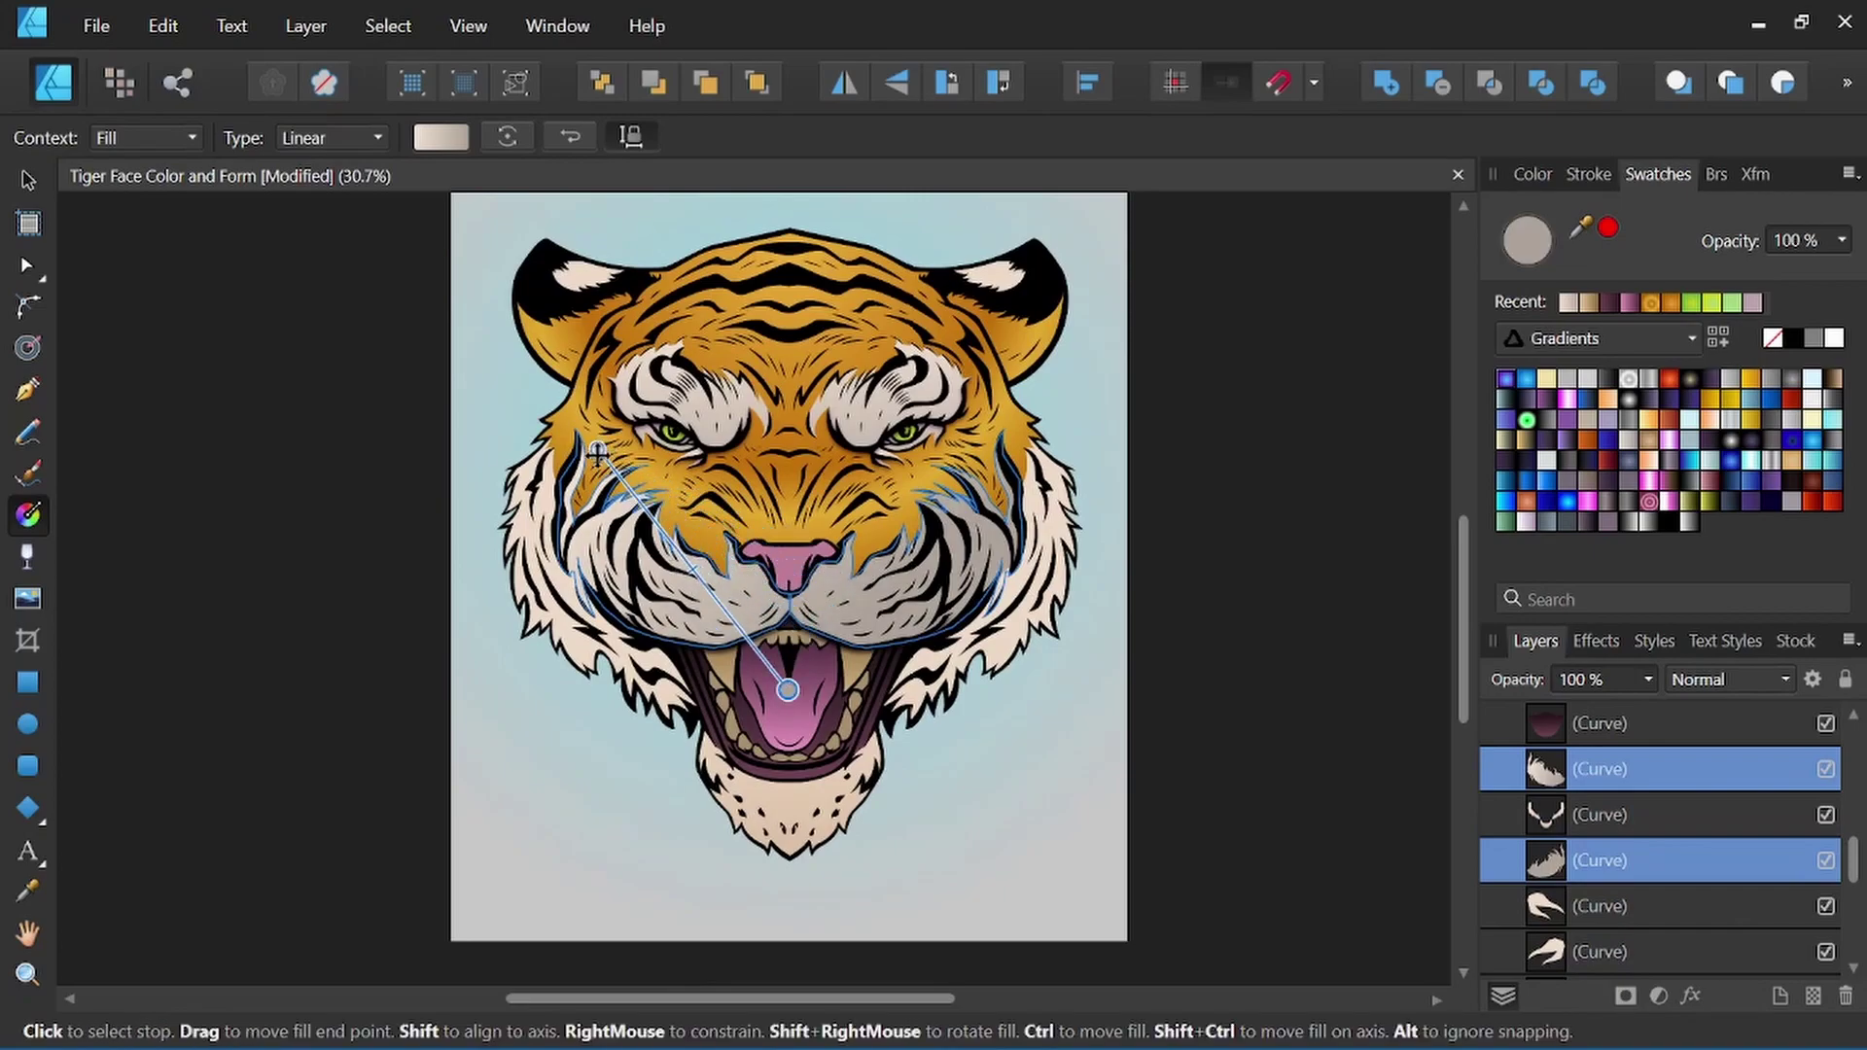
pyautogui.moveTo(789, 691)
pyautogui.mouseDown()
pyautogui.moveTo(820, 426)
pyautogui.moveTo(788, 503)
pyautogui.mouseUp()
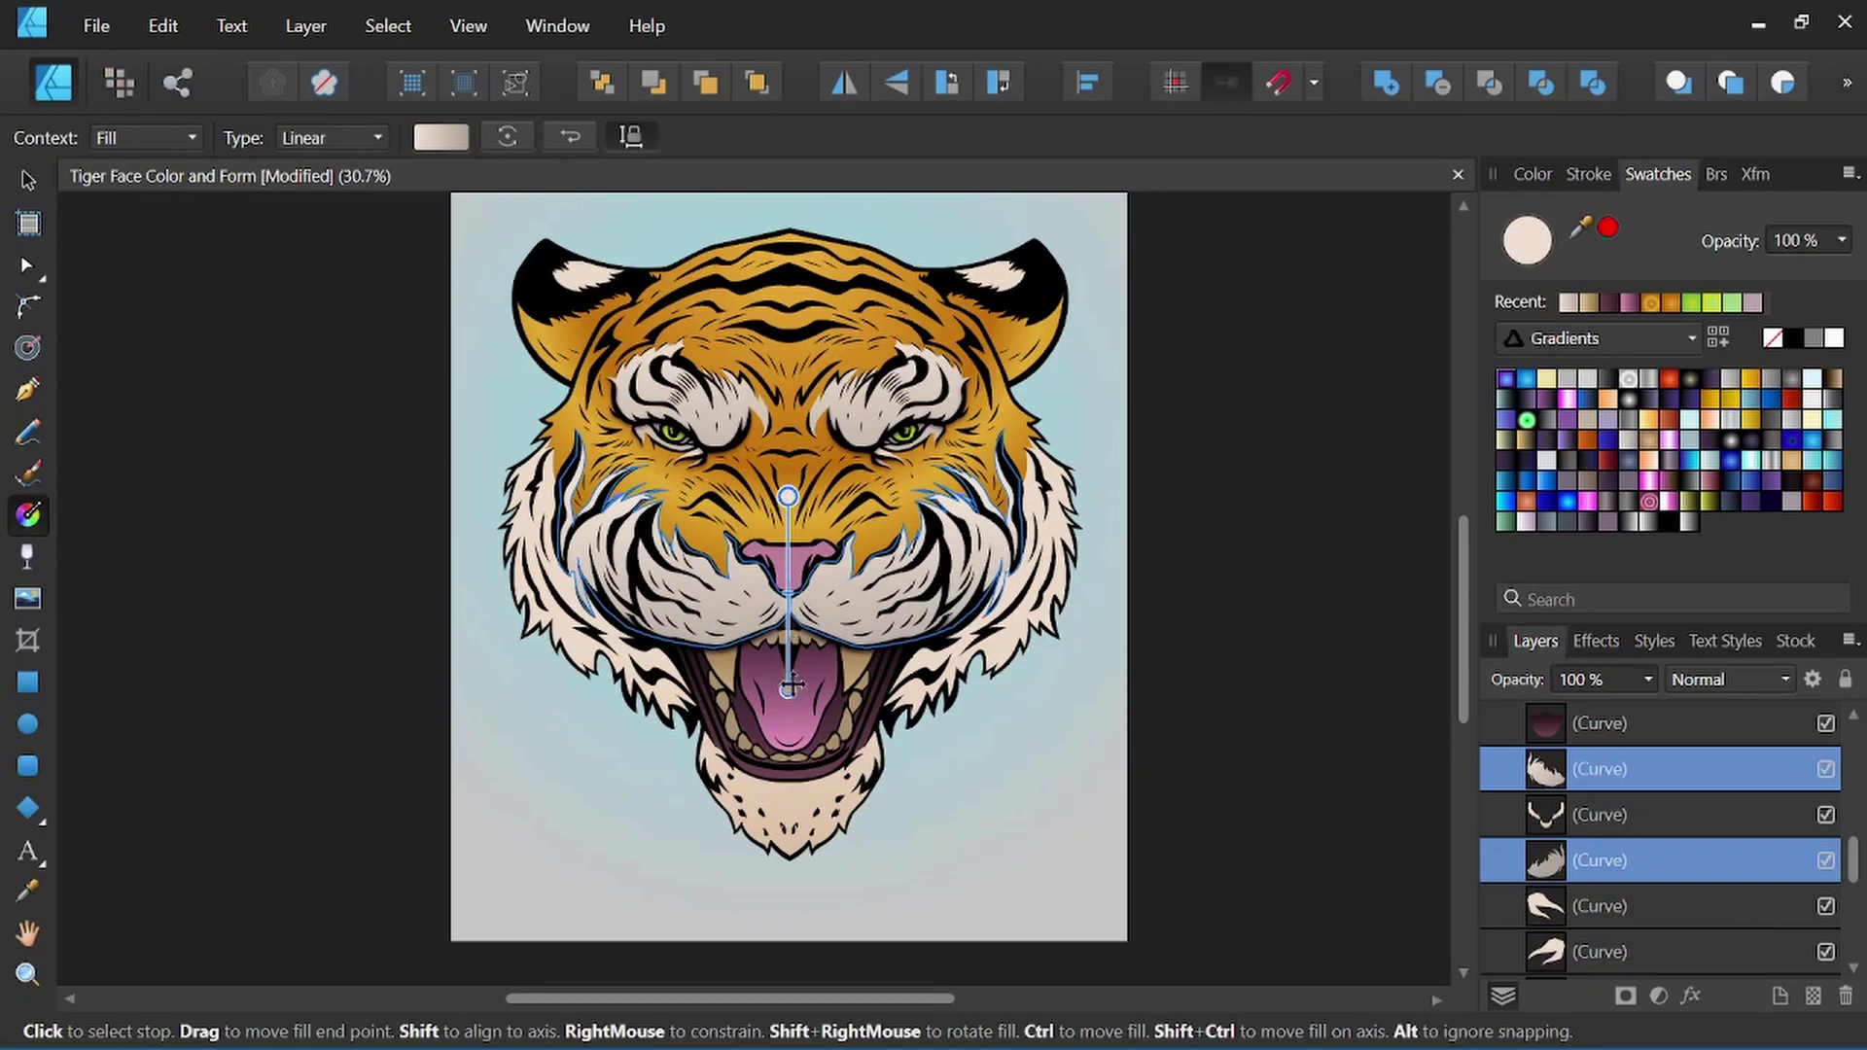
pyautogui.moveTo(788, 691); pyautogui.dragTo(795, 624)
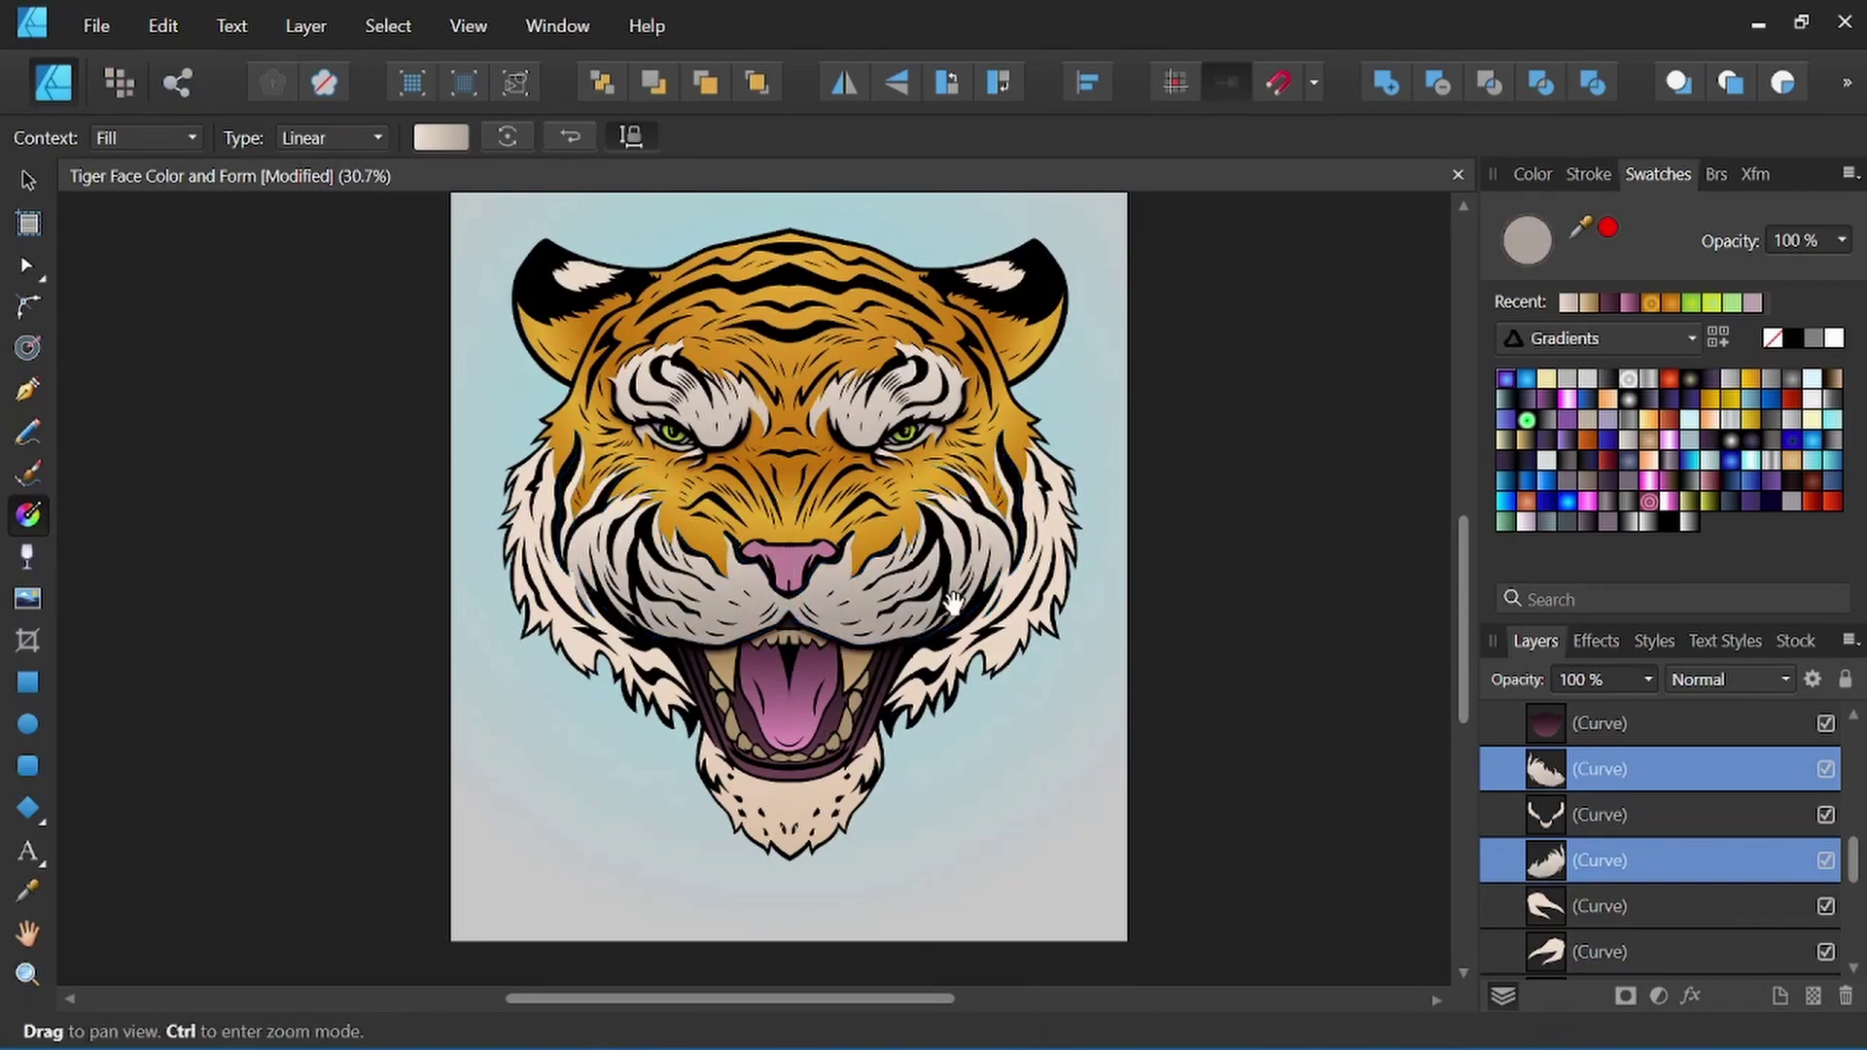
pyautogui.scroll(-1, 794, 525)
pyautogui.scroll(2, 805, 523)
pyautogui.press('Escape')
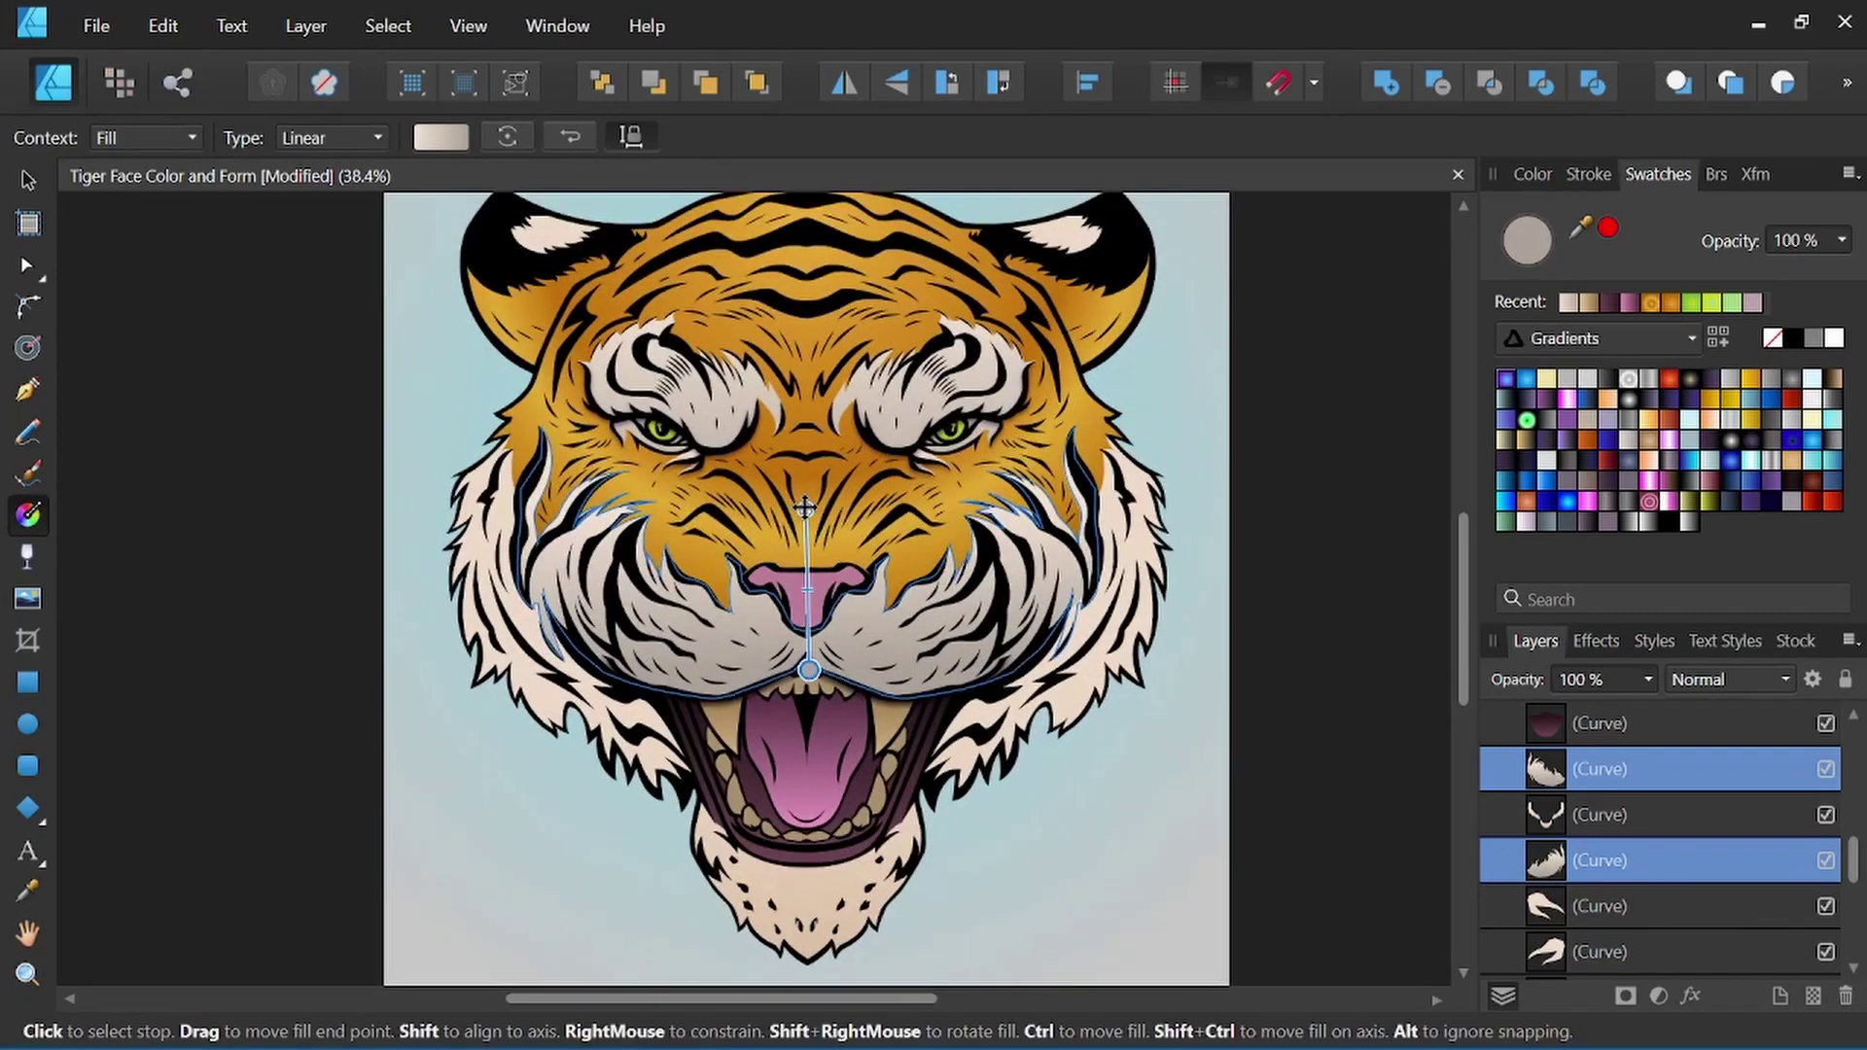
pyautogui.scroll(-2, 1050, 614)
pyautogui.scroll(2, 1078, 711)
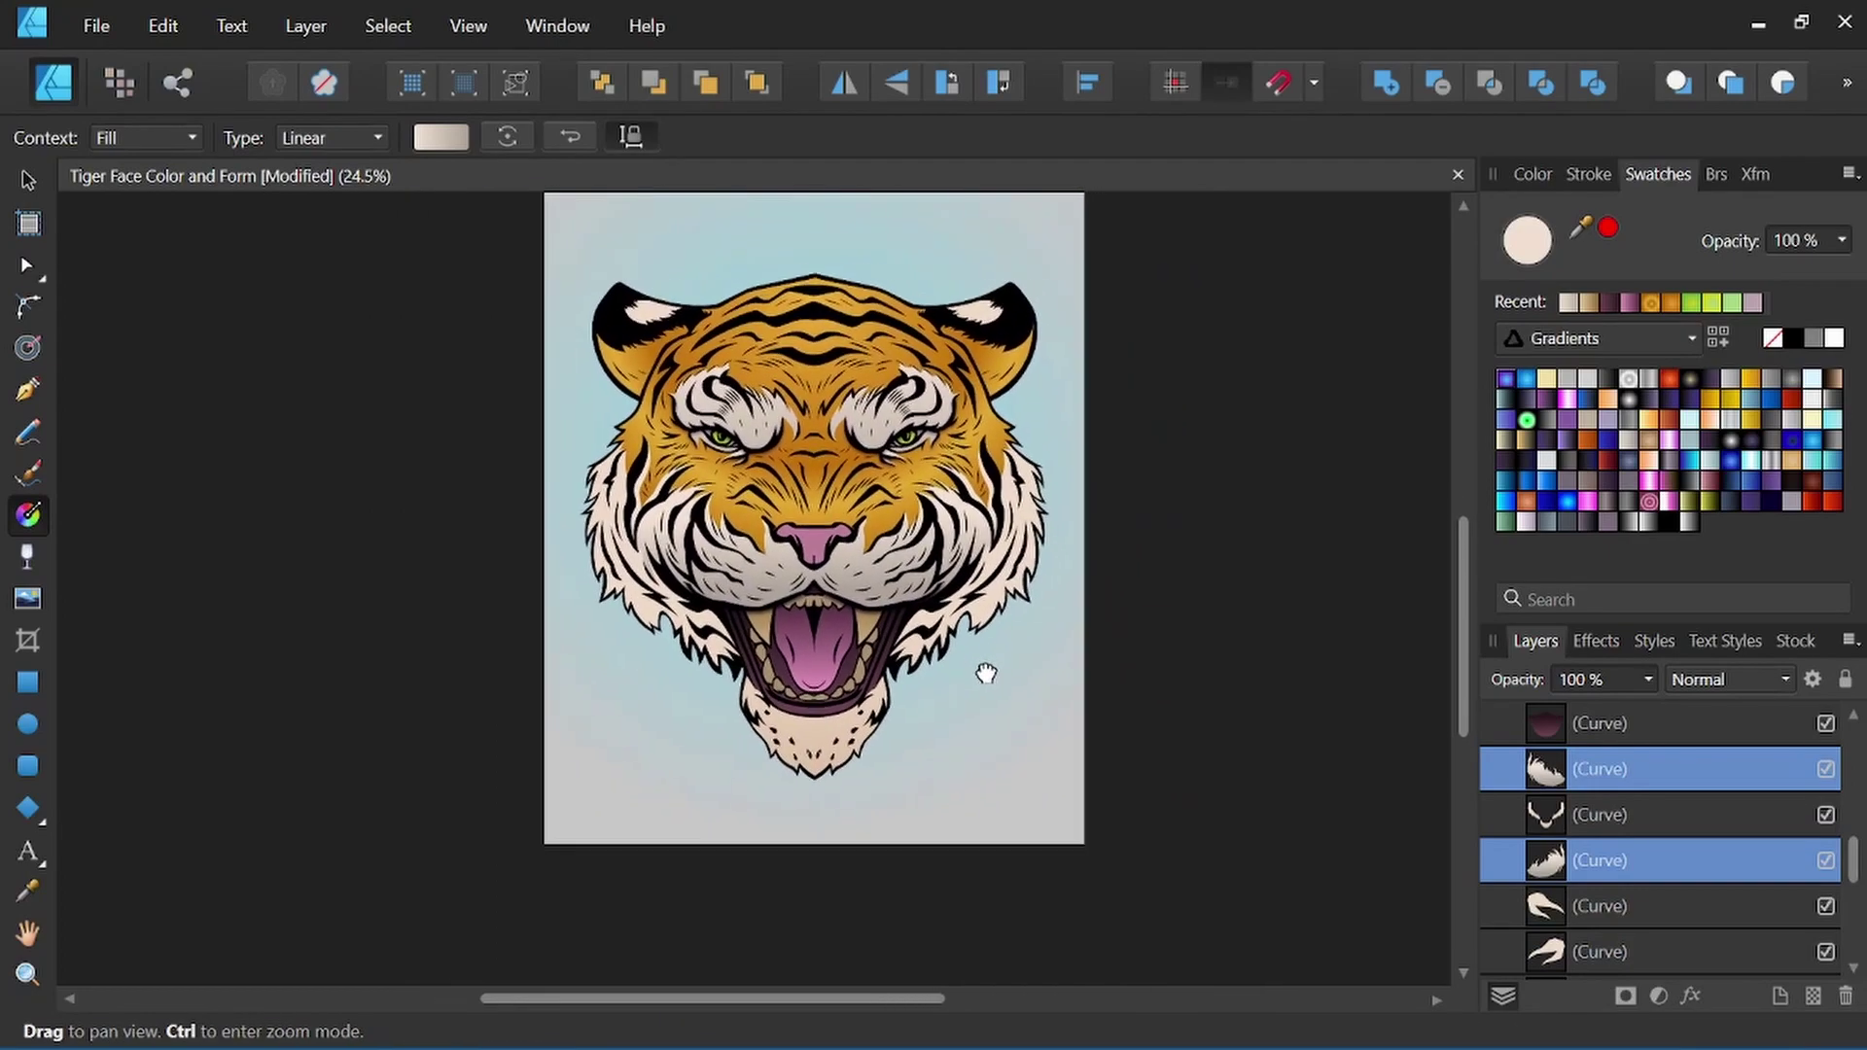
pyautogui.press('v')
pyautogui.click(993, 613)
pyautogui.scroll(2, 992, 614)
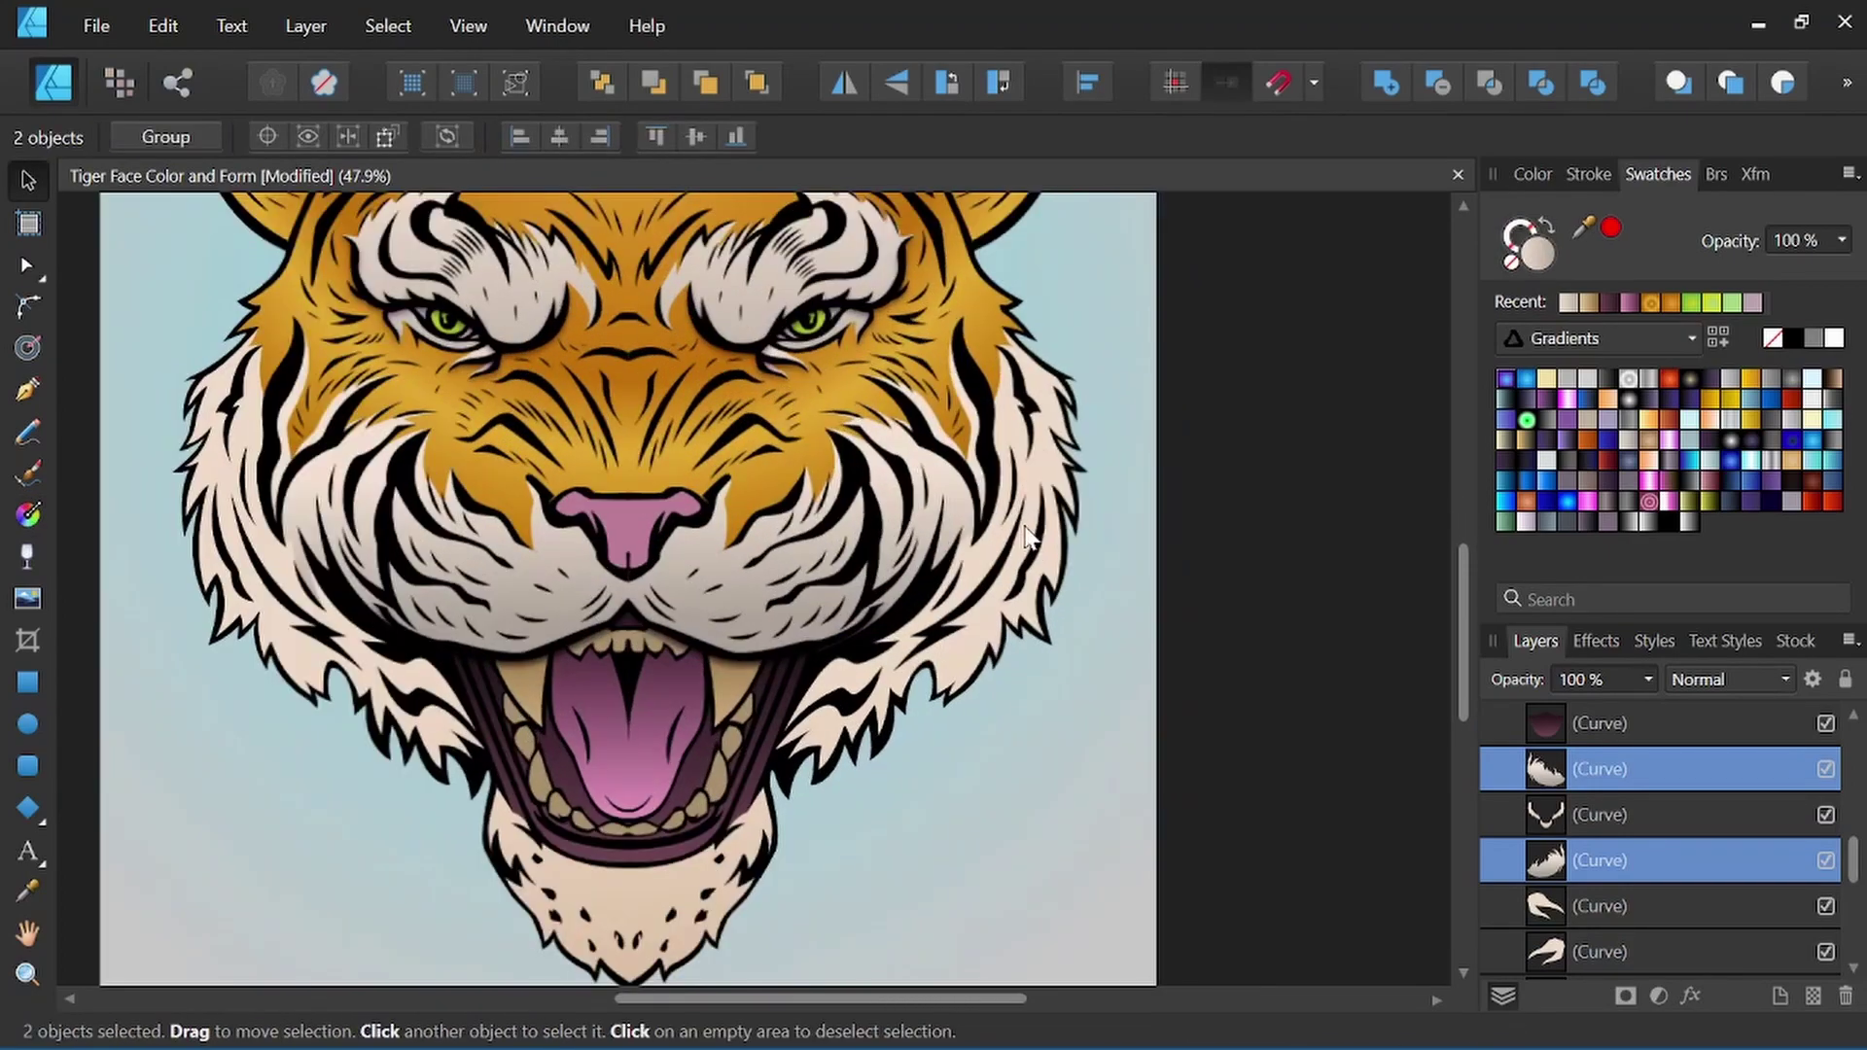
# Select the chin and jaw fur shape for gradient fill editing.
pyautogui.click(1040, 461)
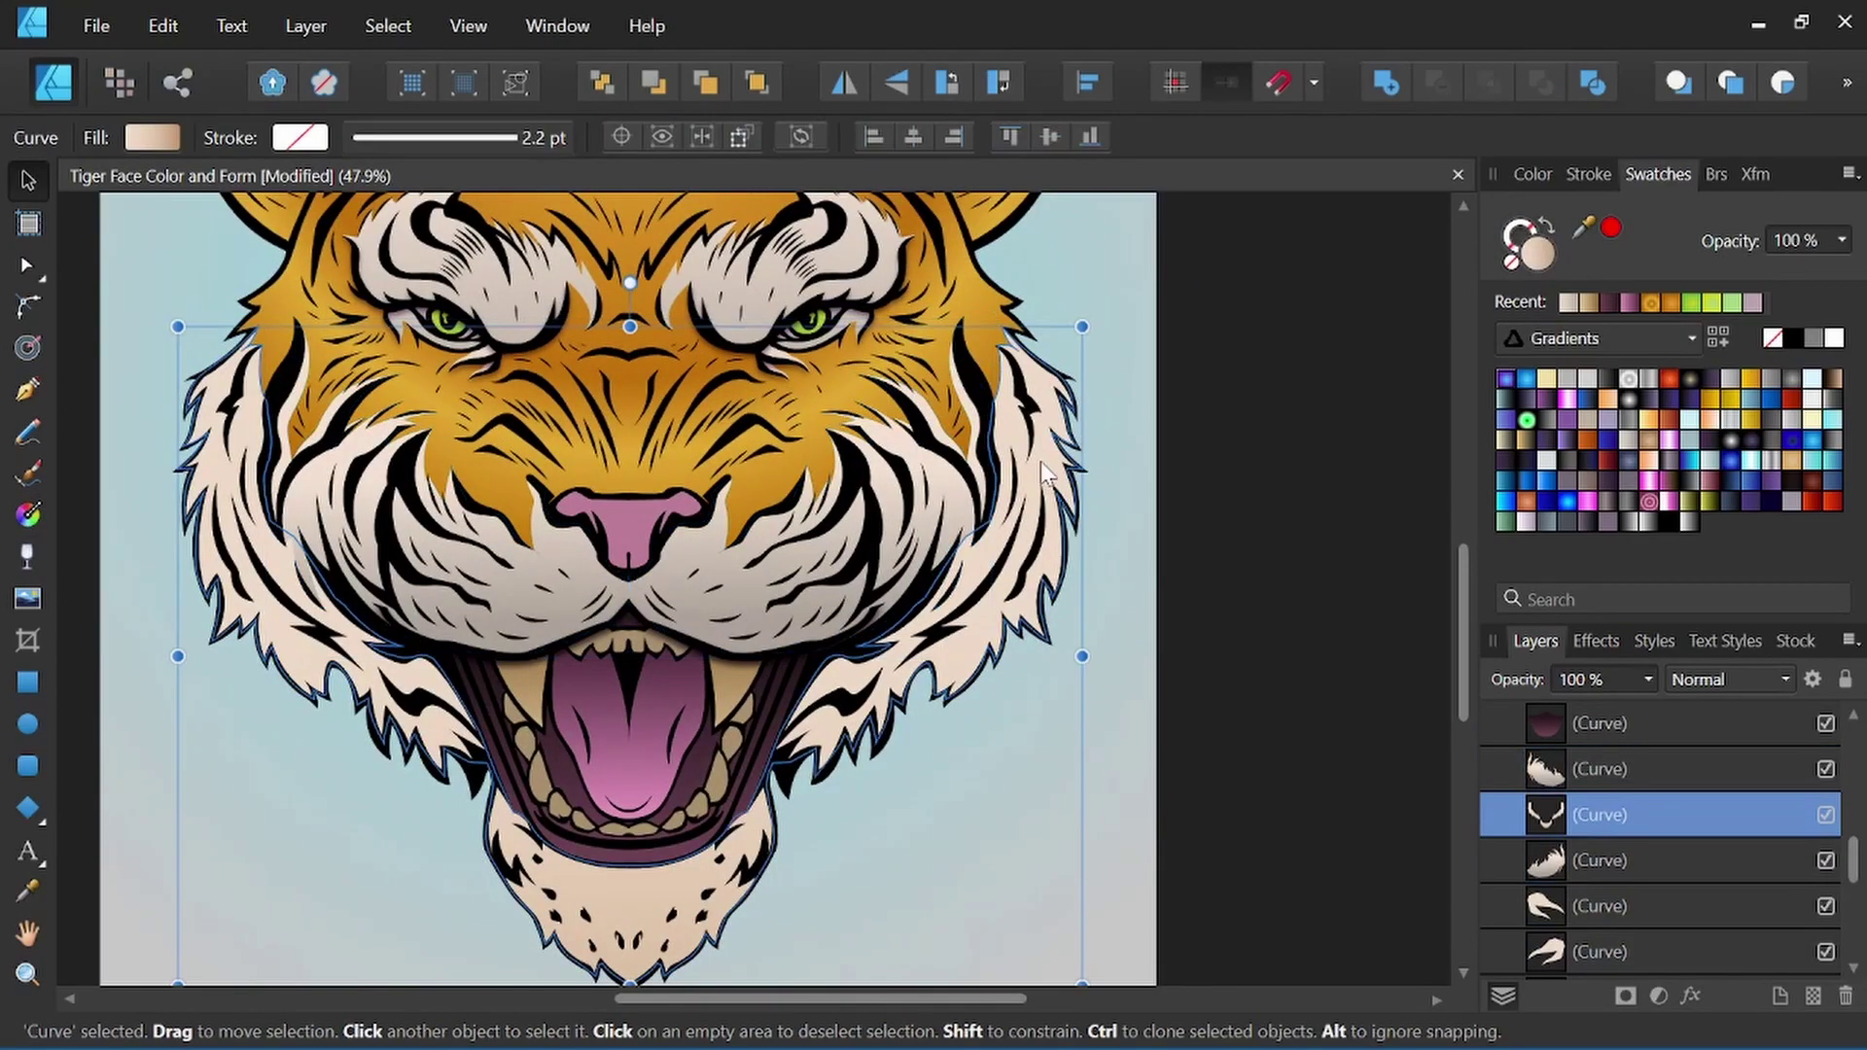
pyautogui.click(237, 493)
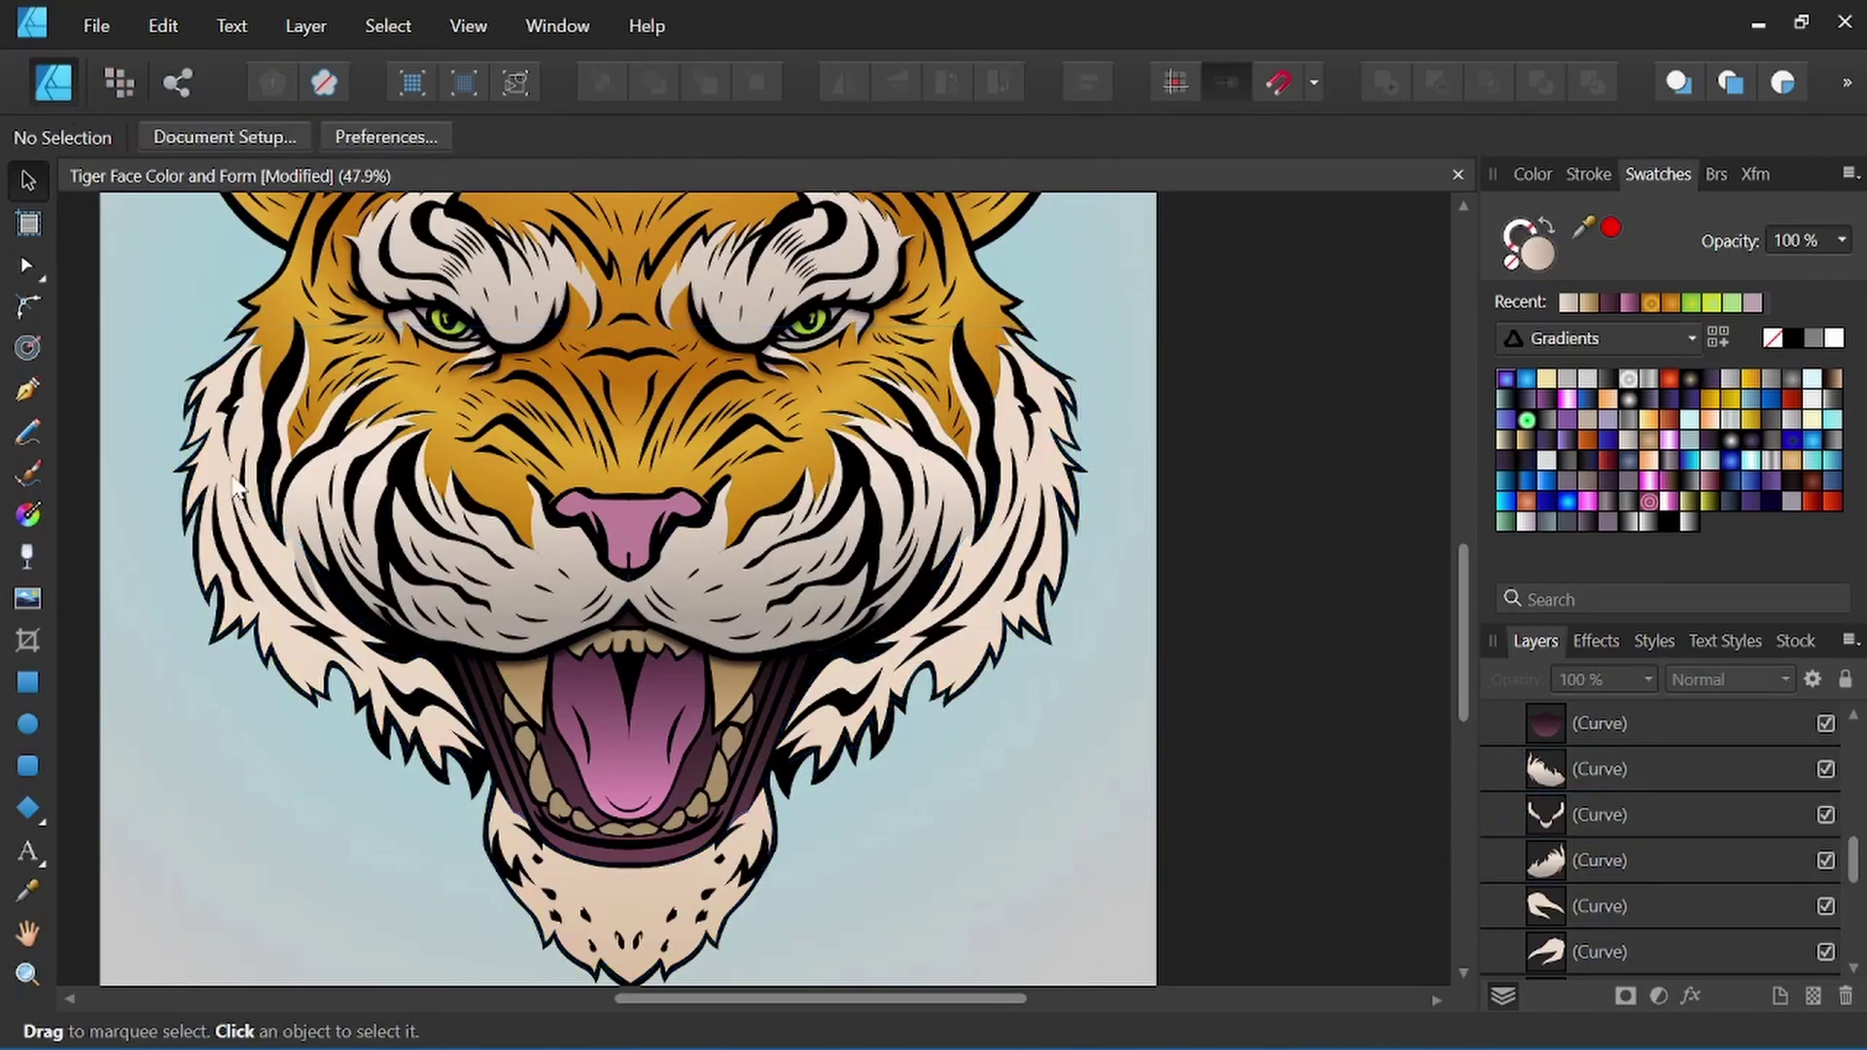
pyautogui.click(433, 682)
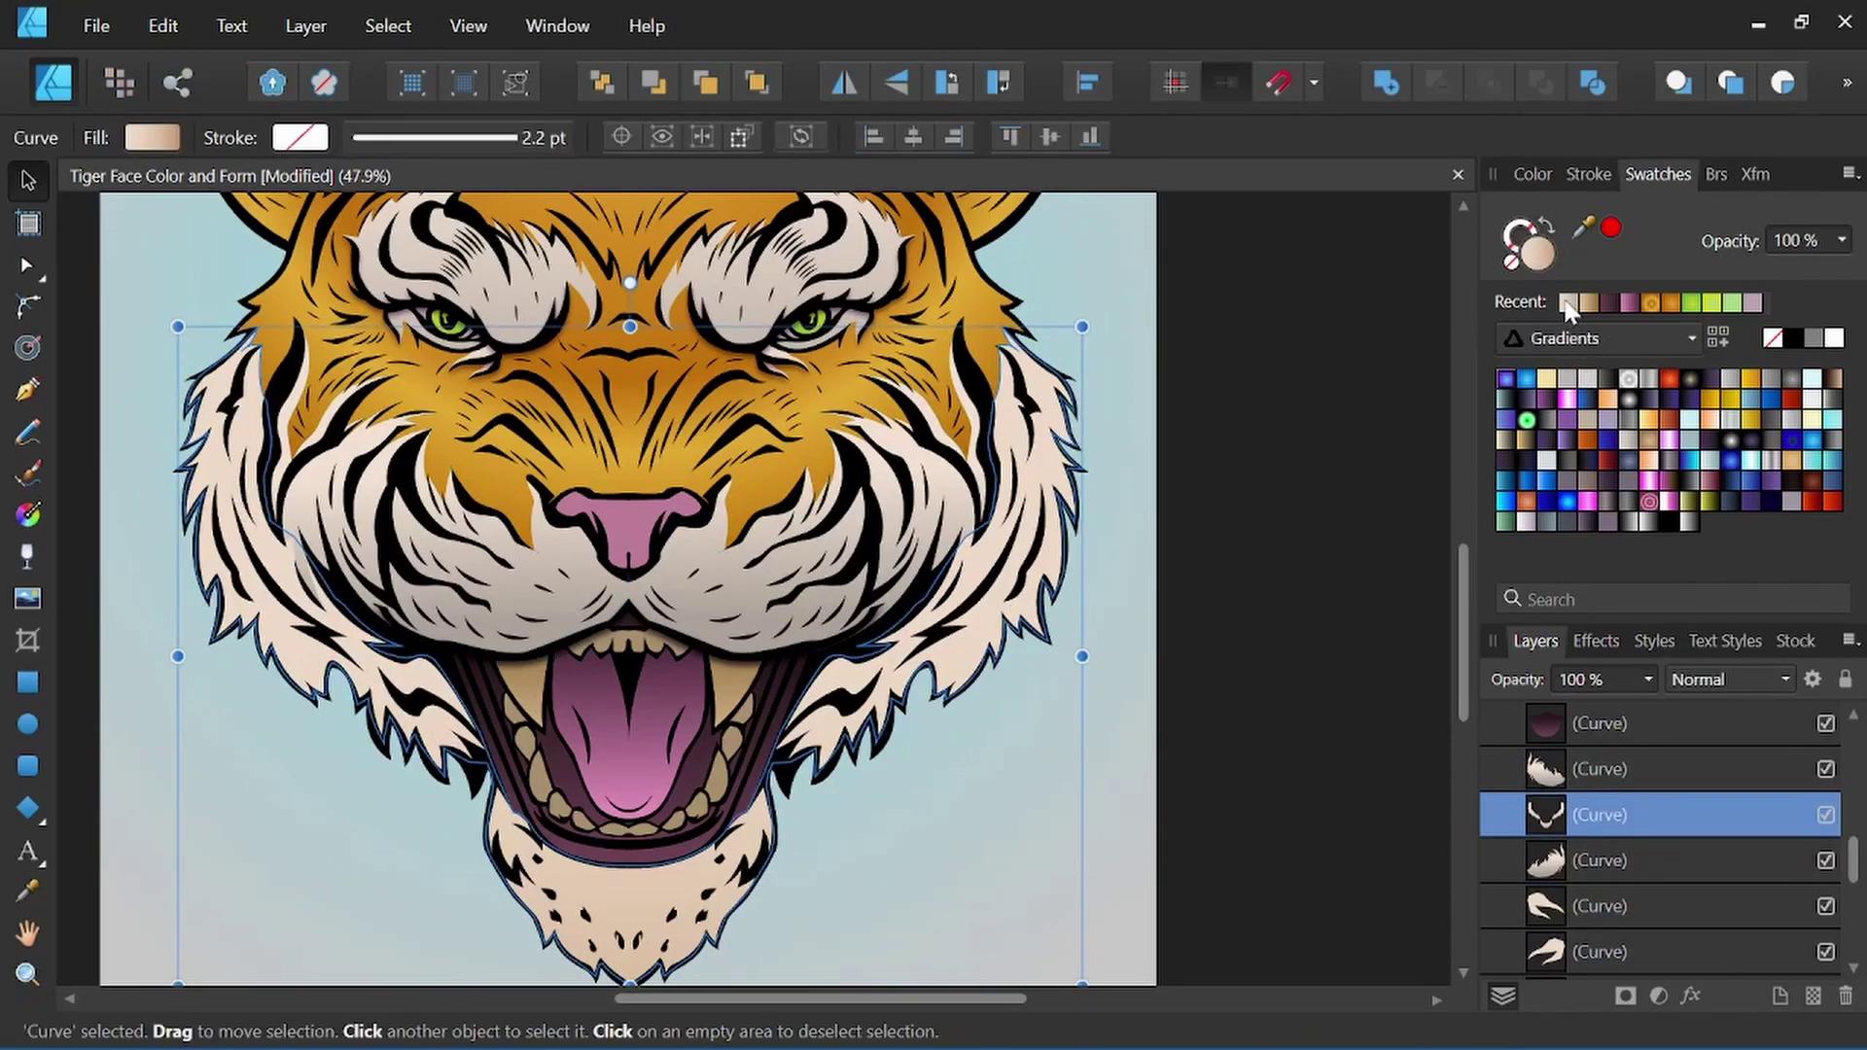
pyautogui.click(30, 514)
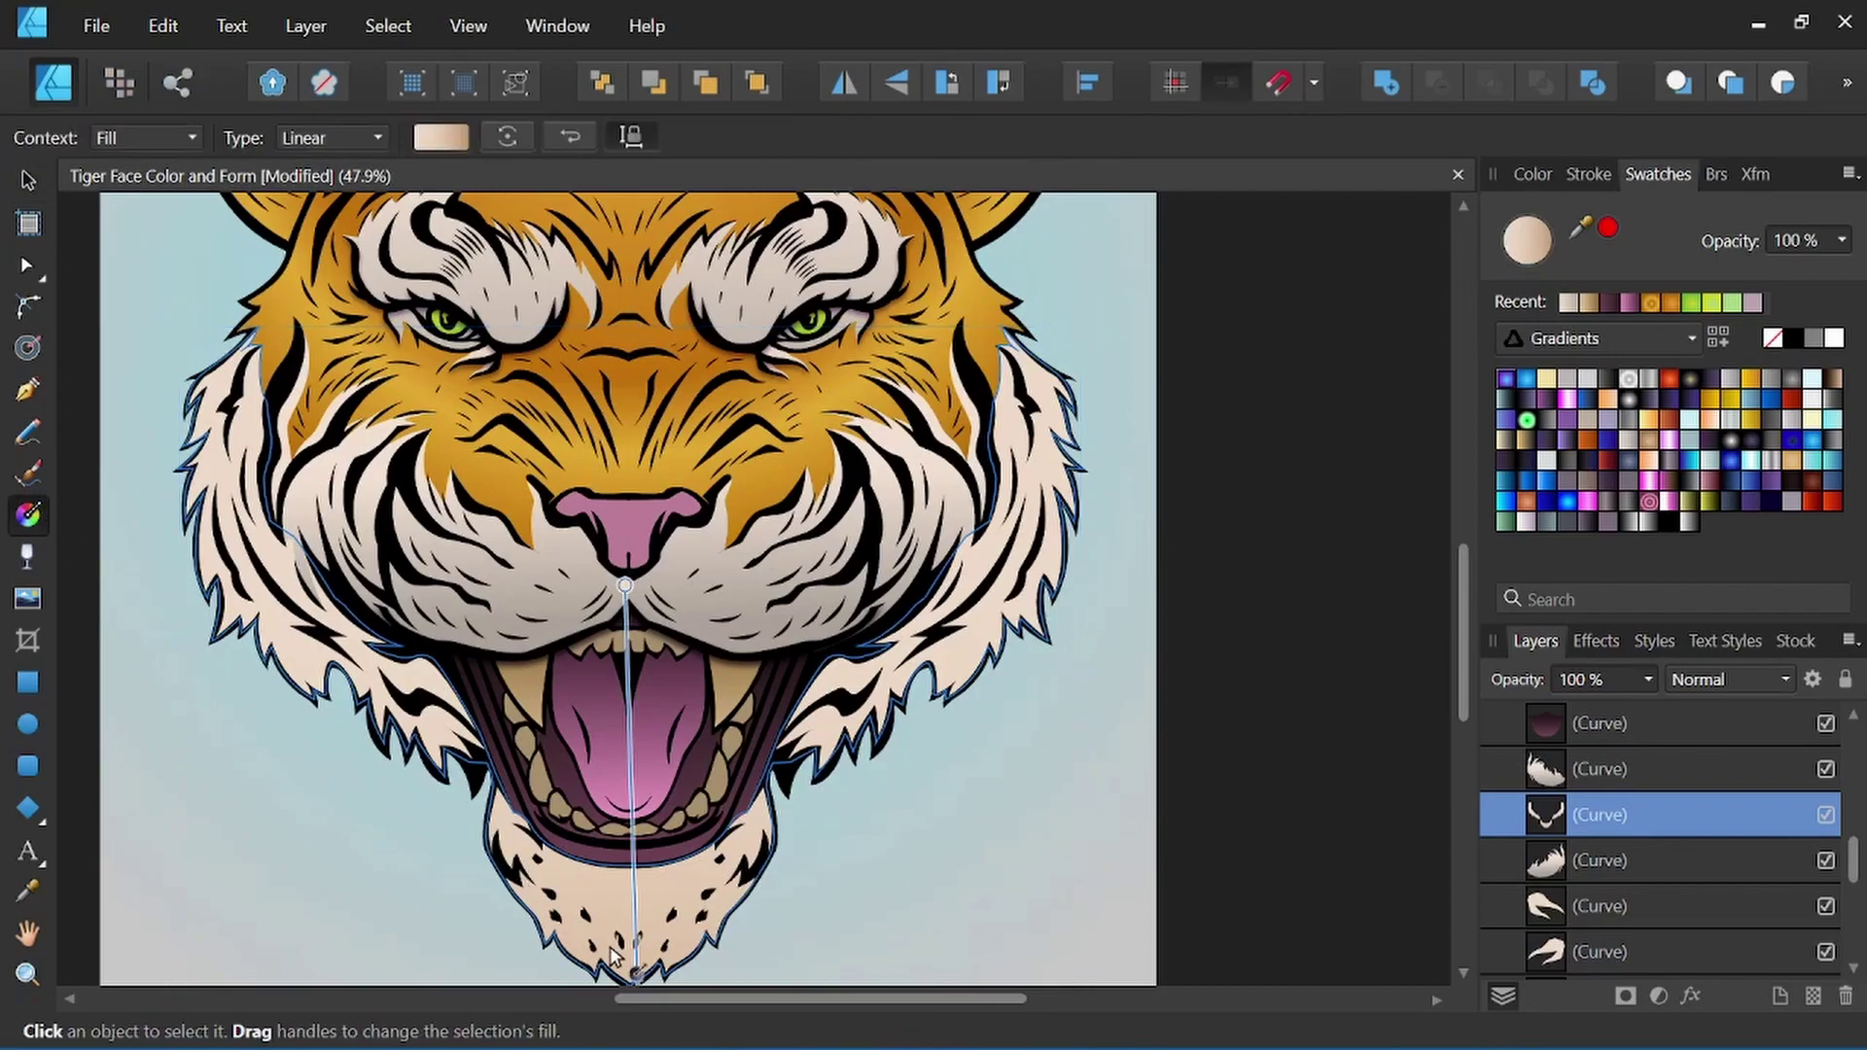
pyautogui.scroll(-3, 773, 875)
pyautogui.click(668, 853)
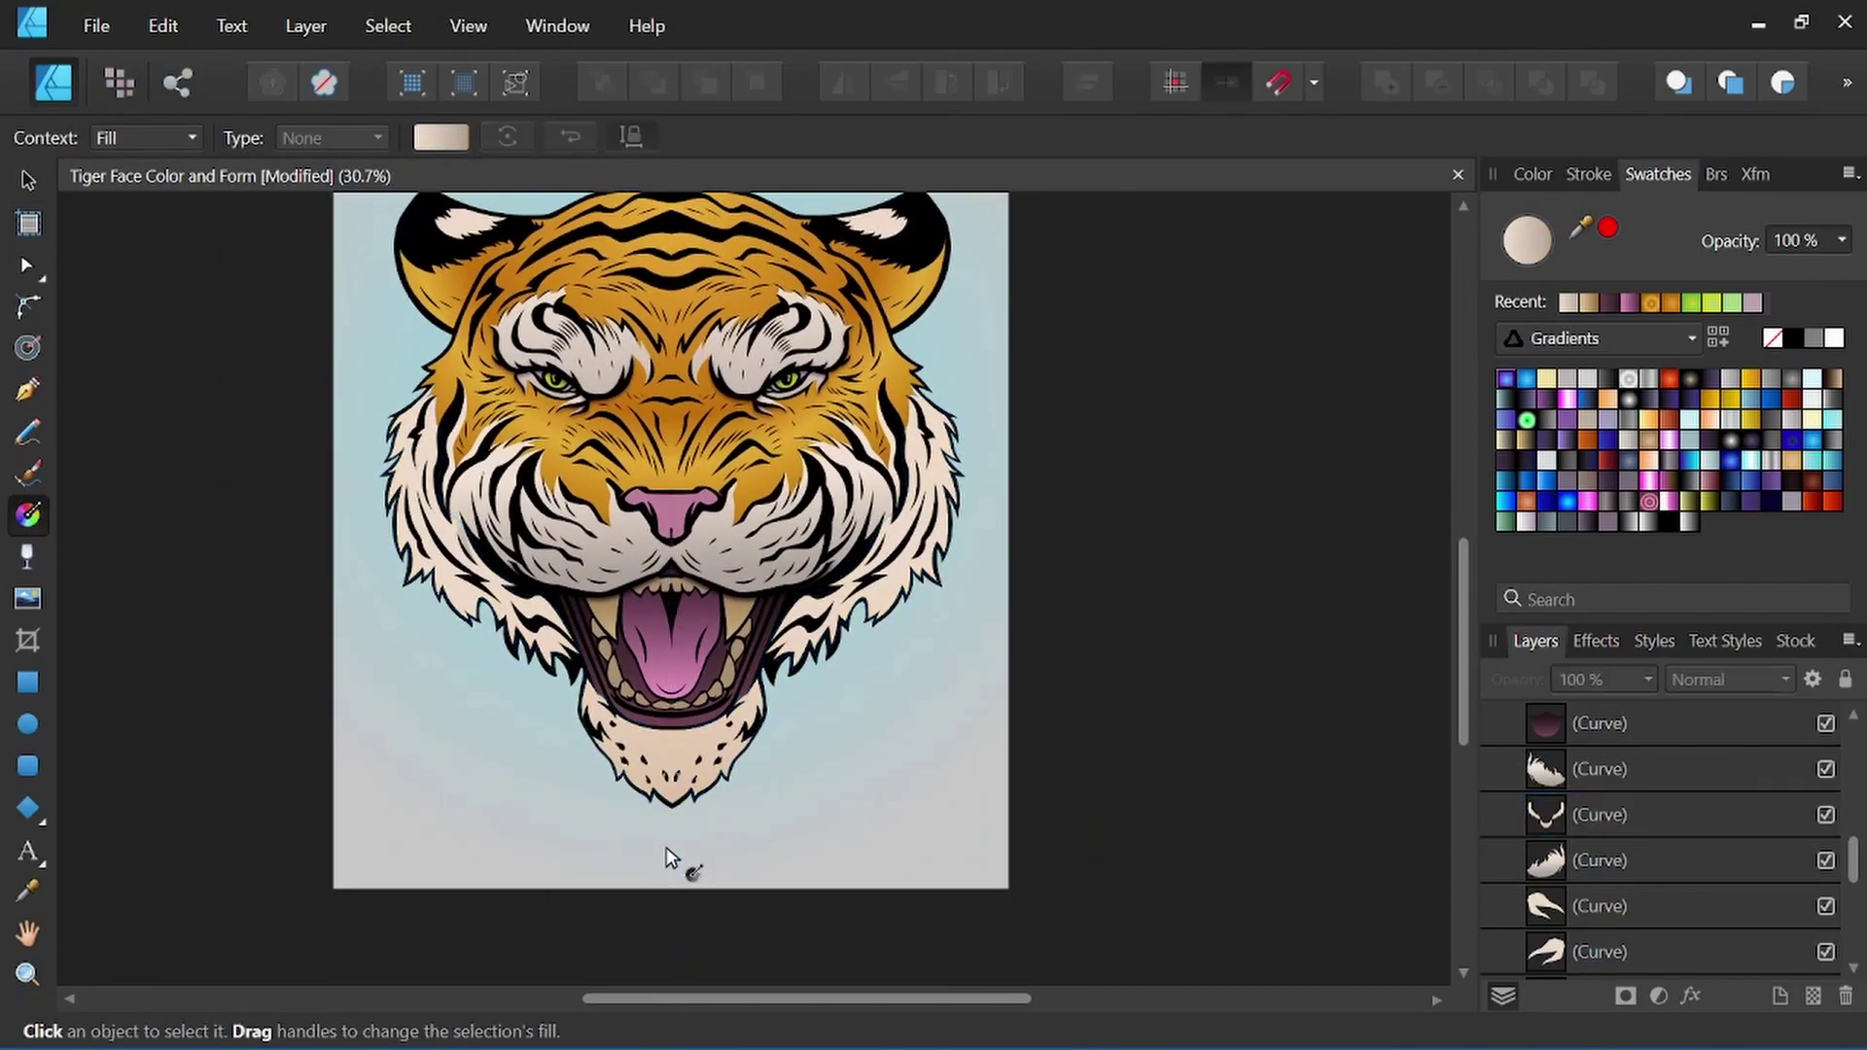
pyautogui.click(1588, 802)
# Draw a vertical gradient on the chin fur from the nose down to just below the chin.
pyautogui.moveTo(665, 851)
pyautogui.mouseDown()
pyautogui.moveTo(645, 582)
pyautogui.moveTo(687, 915)
pyautogui.mouseUp()
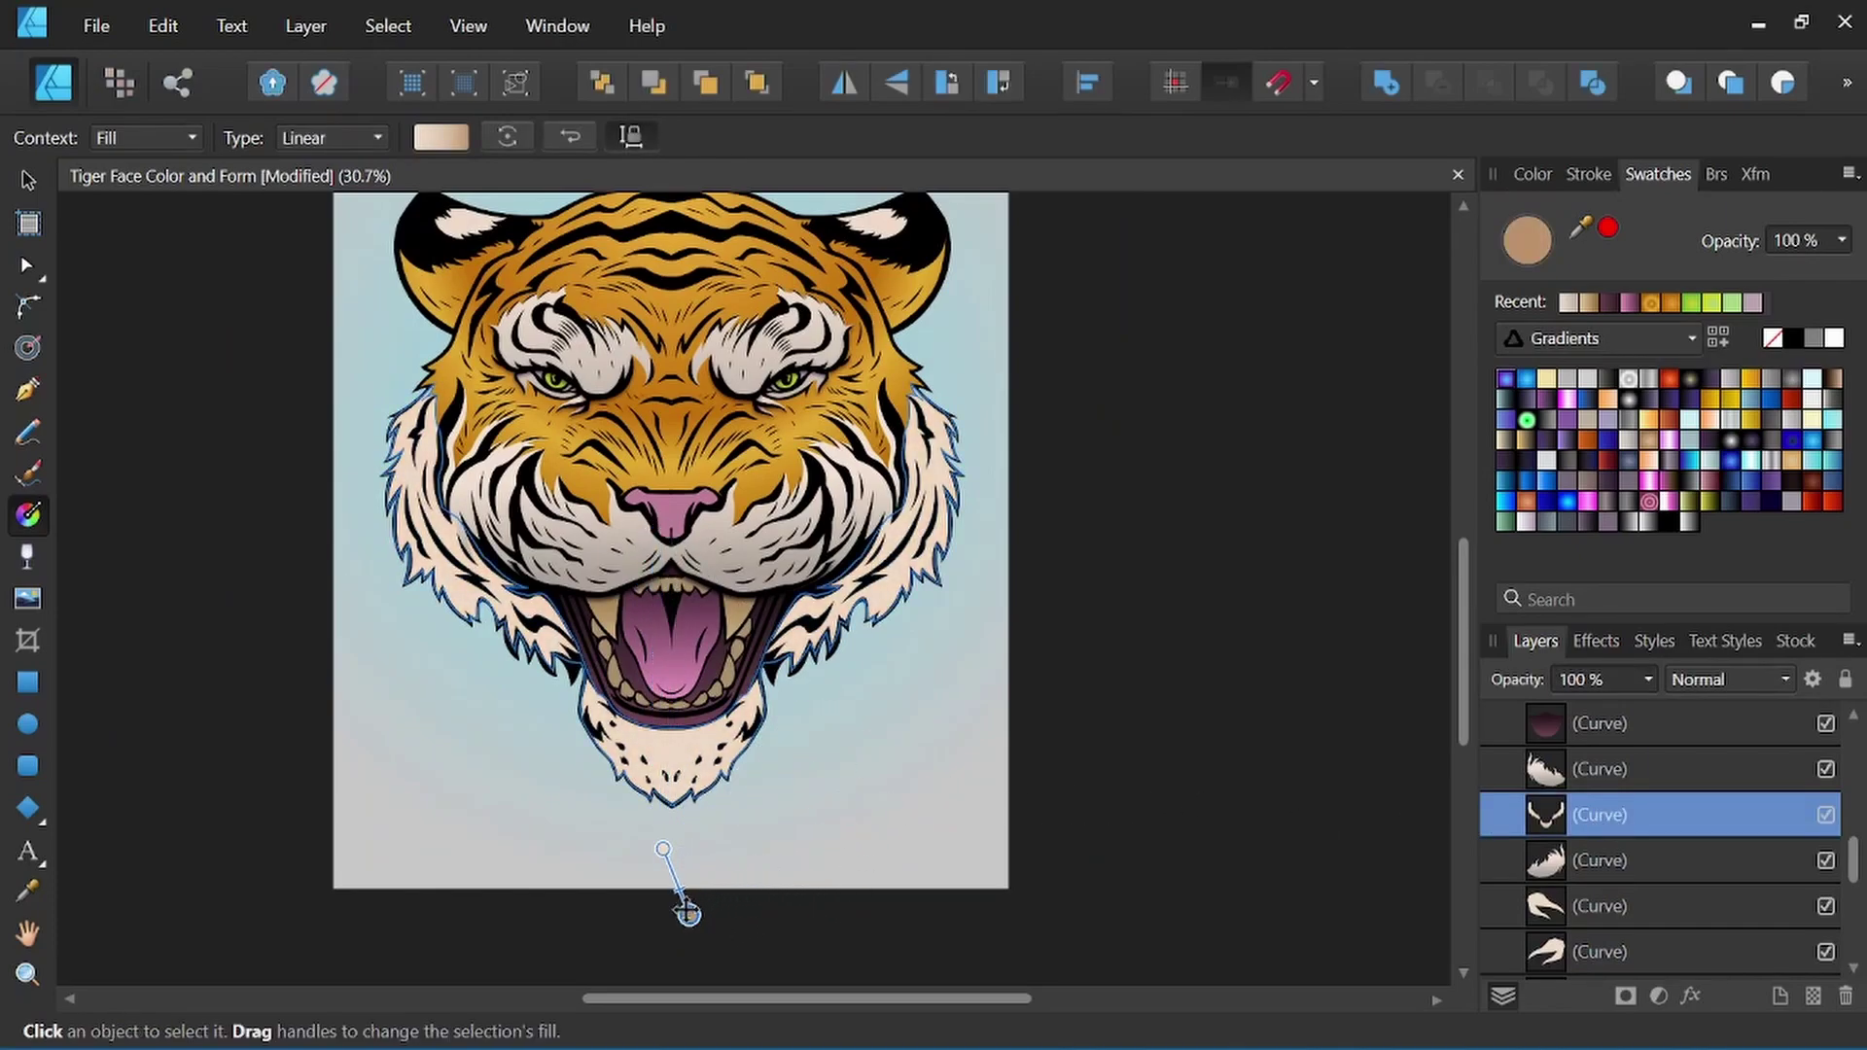
pyautogui.moveTo(664, 851); pyautogui.dragTo(695, 470)
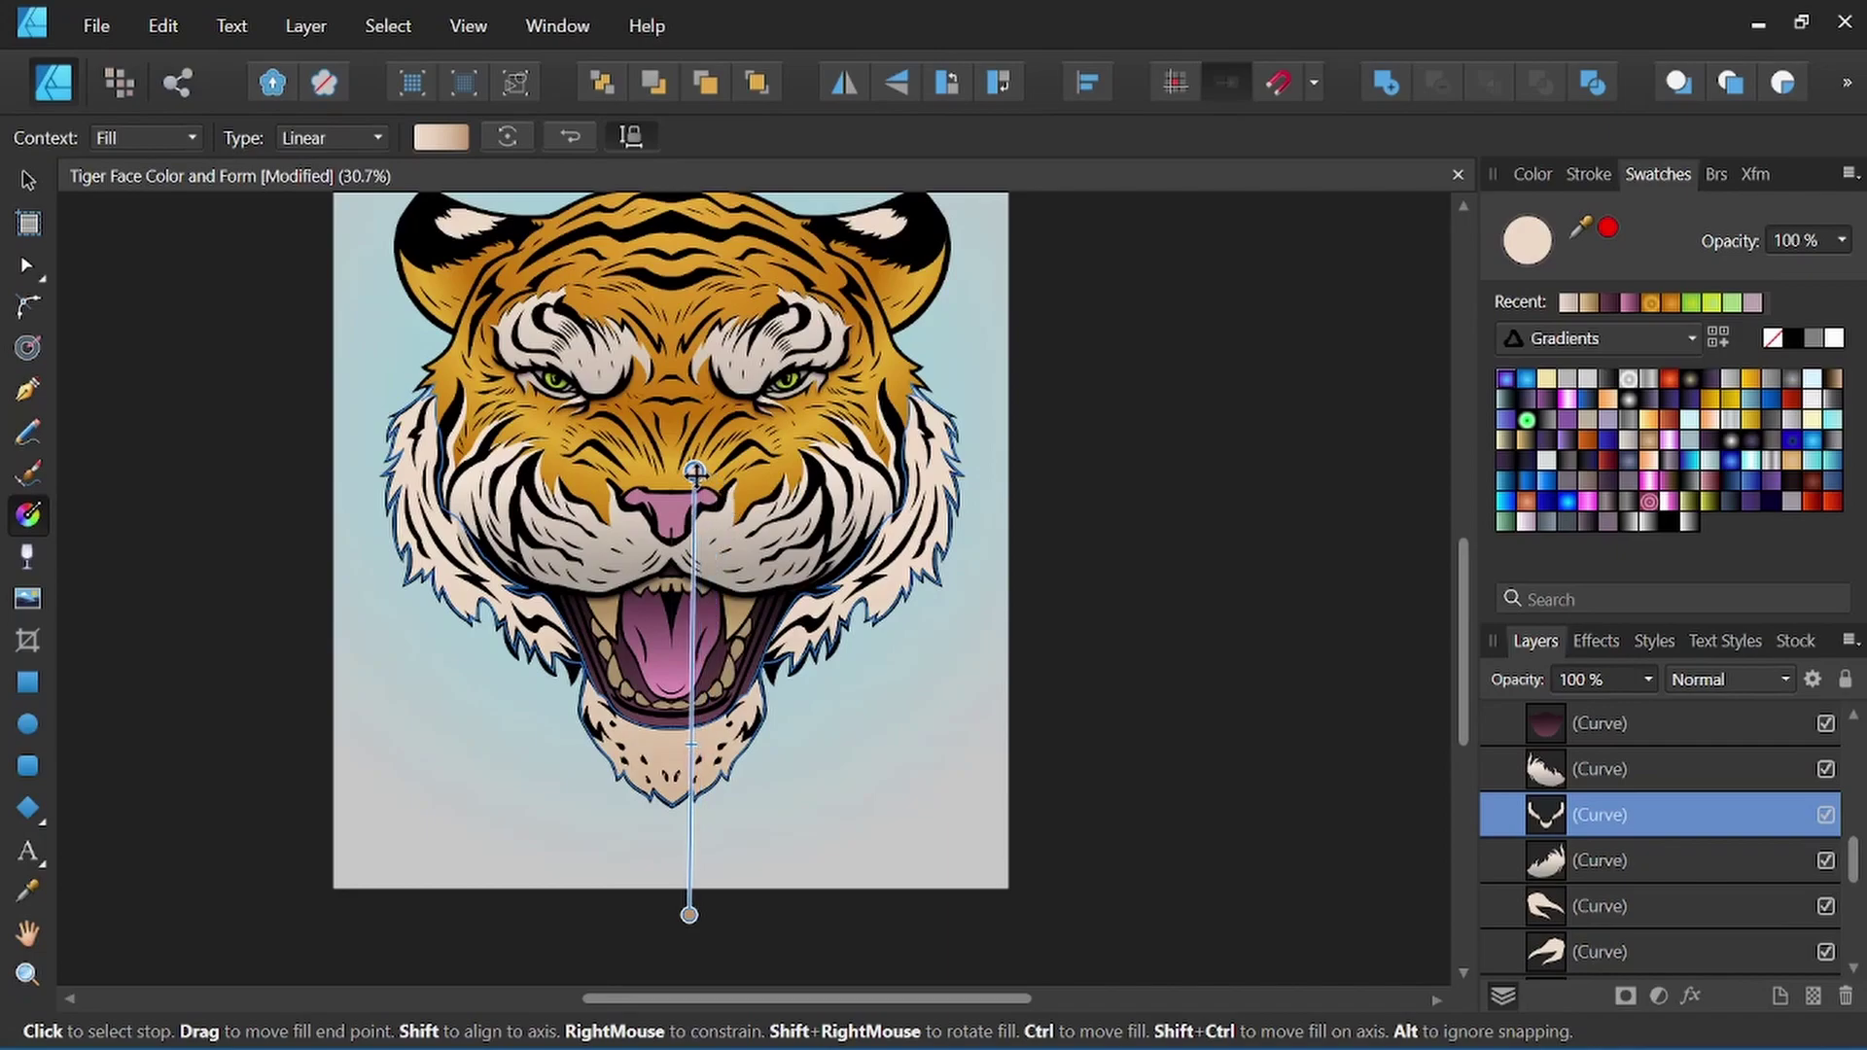
pyautogui.moveTo(690, 916)
pyautogui.mouseDown()
pyautogui.moveTo(697, 818)
pyautogui.moveTo(698, 870)
pyautogui.mouseUp()
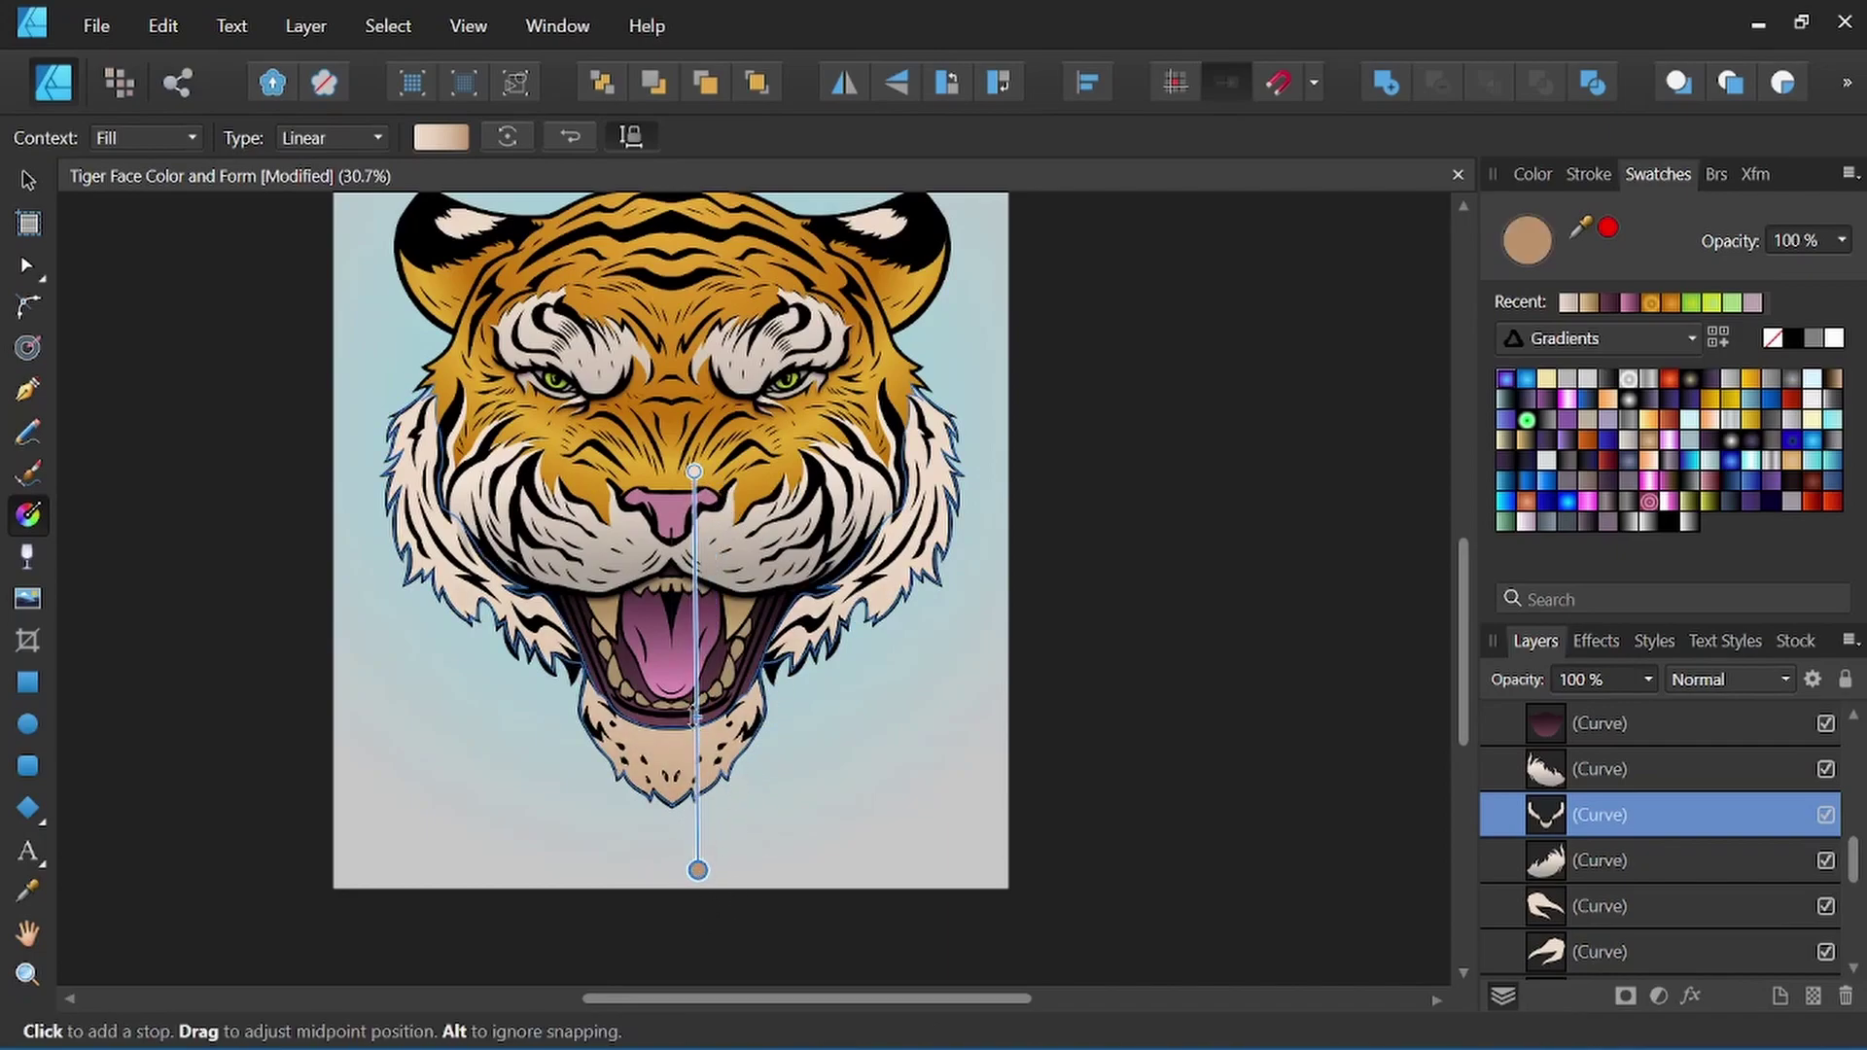
pyautogui.click(696, 470)
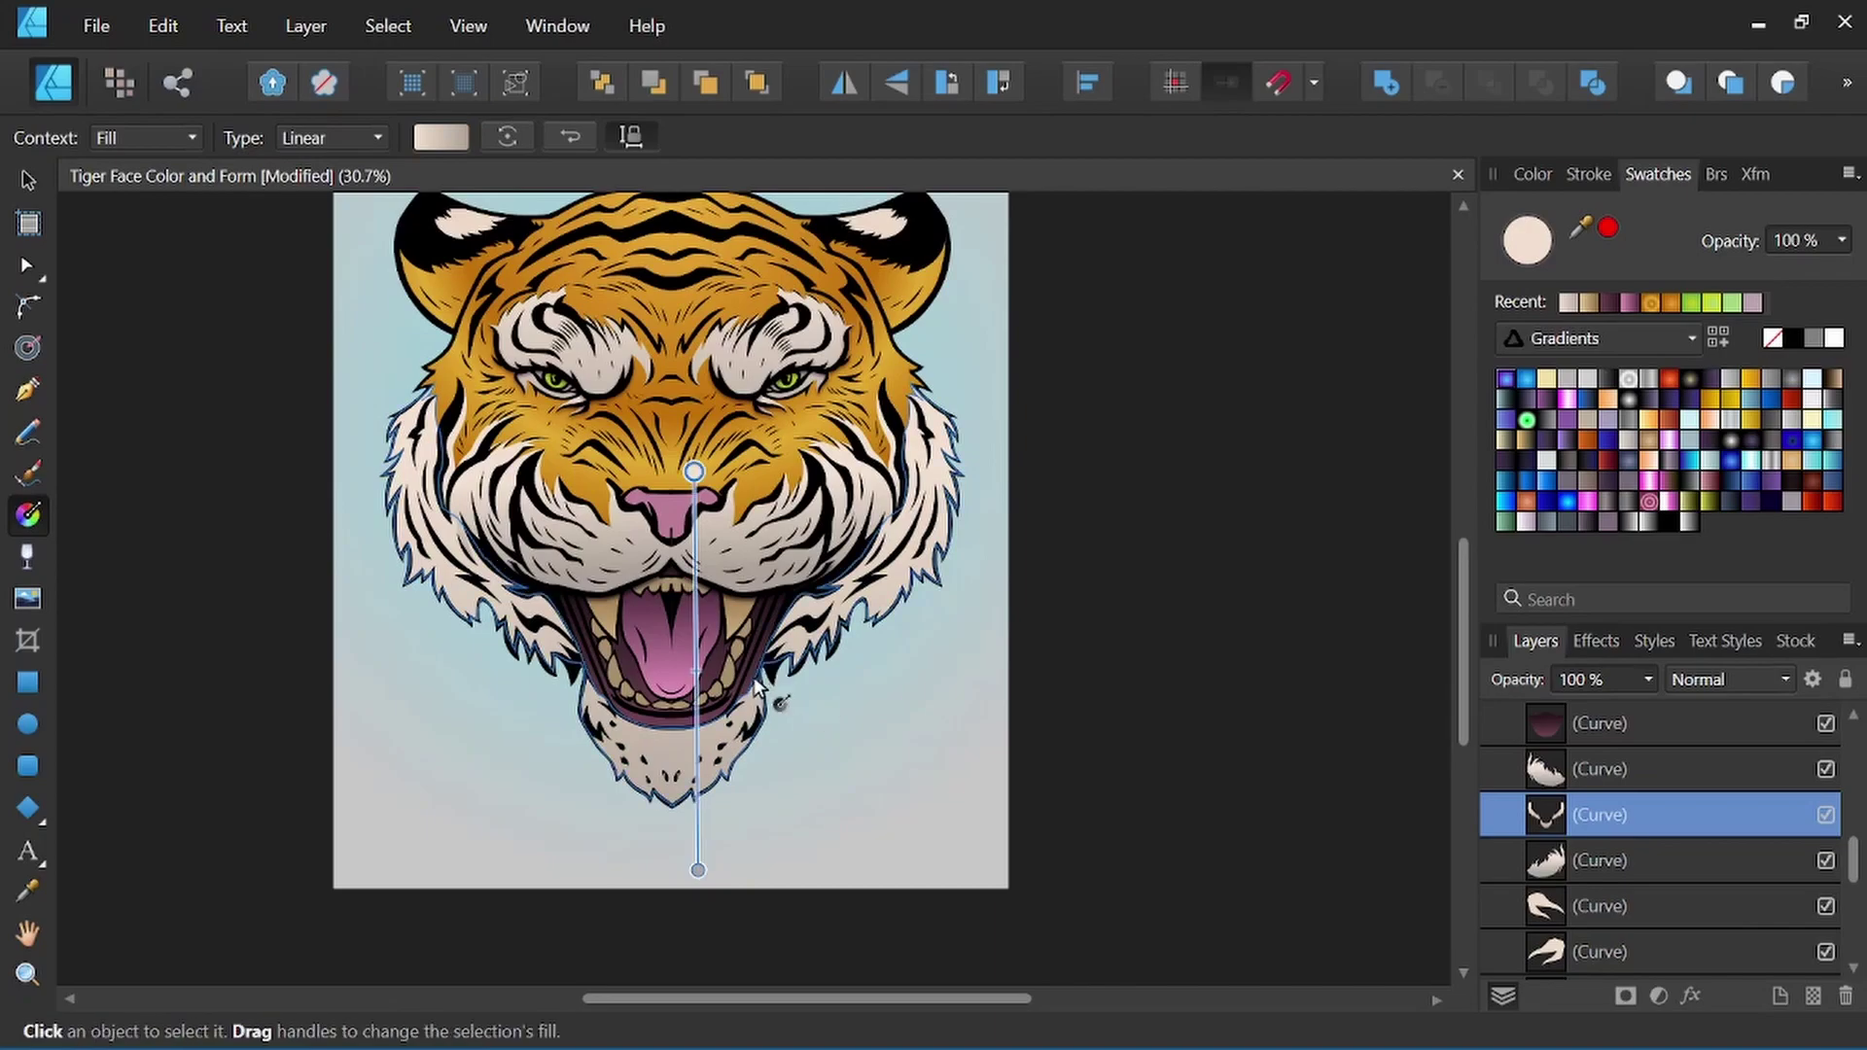
pyautogui.press('space')
pyautogui.scroll(-2, 1104, 596)
pyautogui.scroll(-2, 1138, 569)
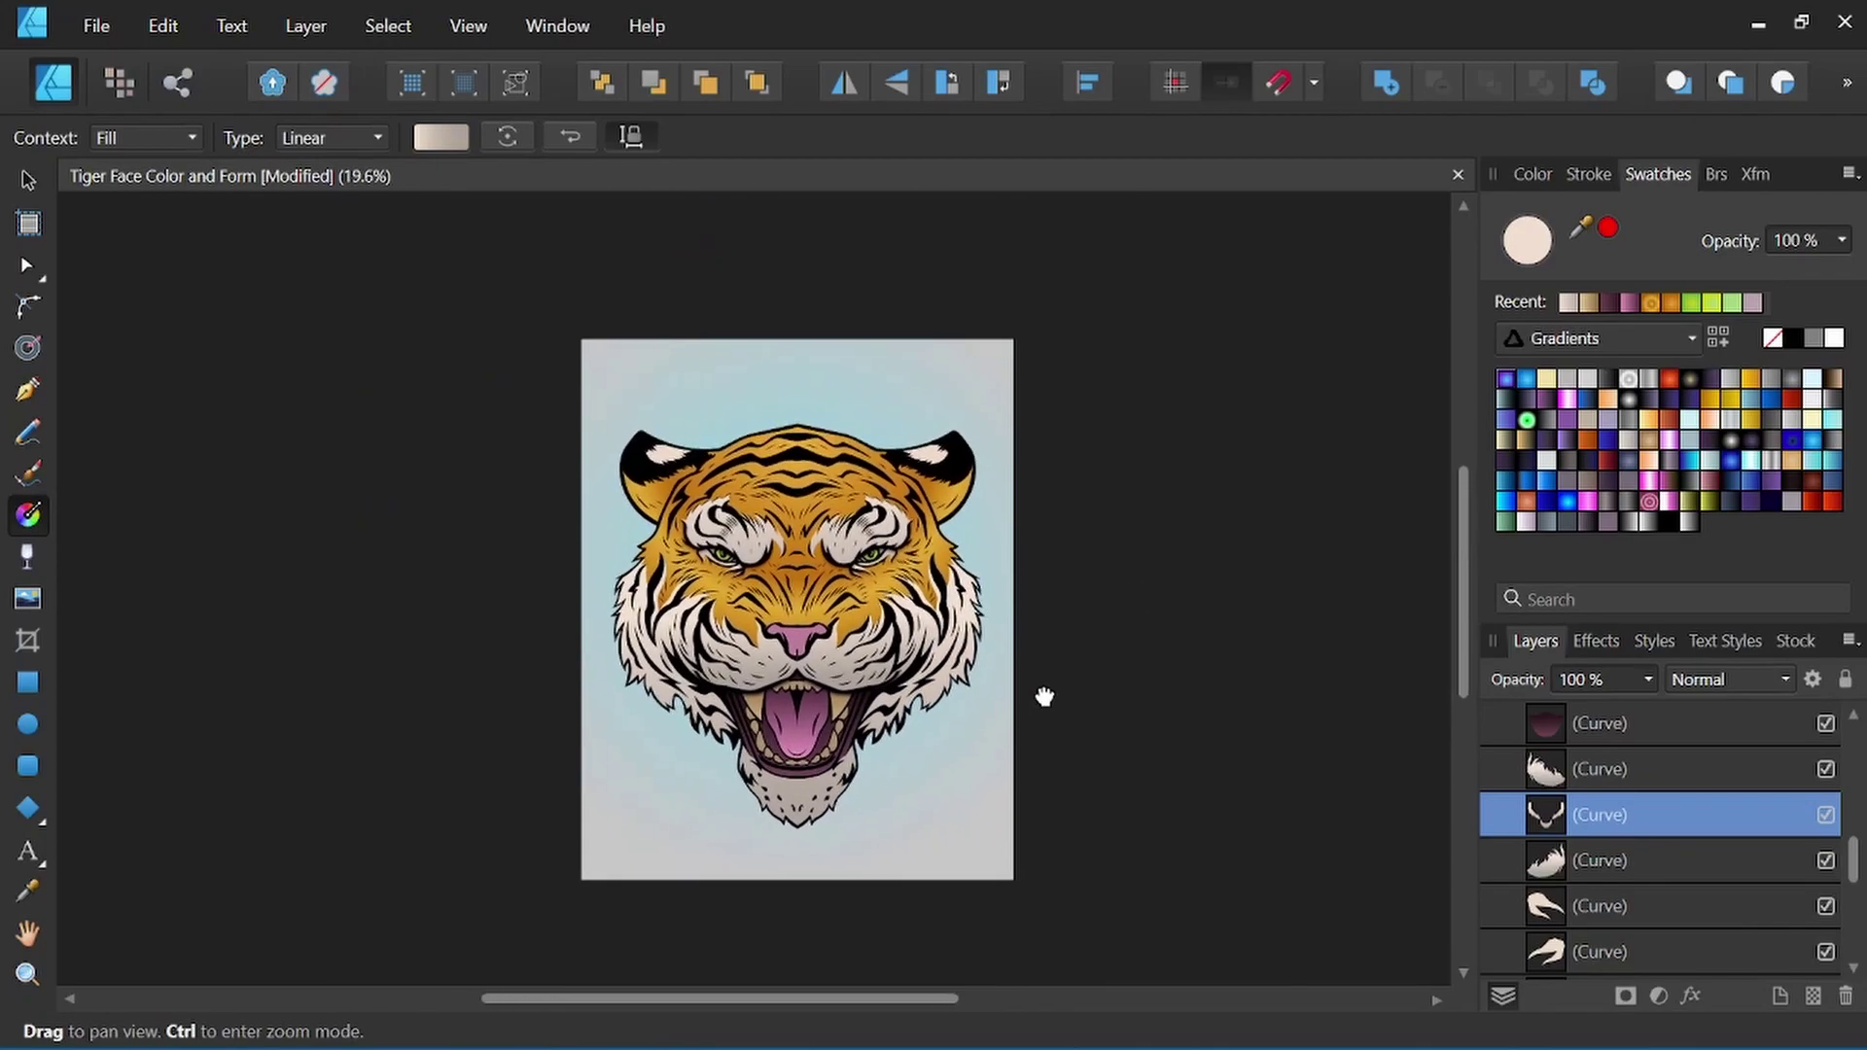
# Select the nose shape and give it a radial gradient fill.
pyautogui.click(33, 182)
pyautogui.click(448, 448)
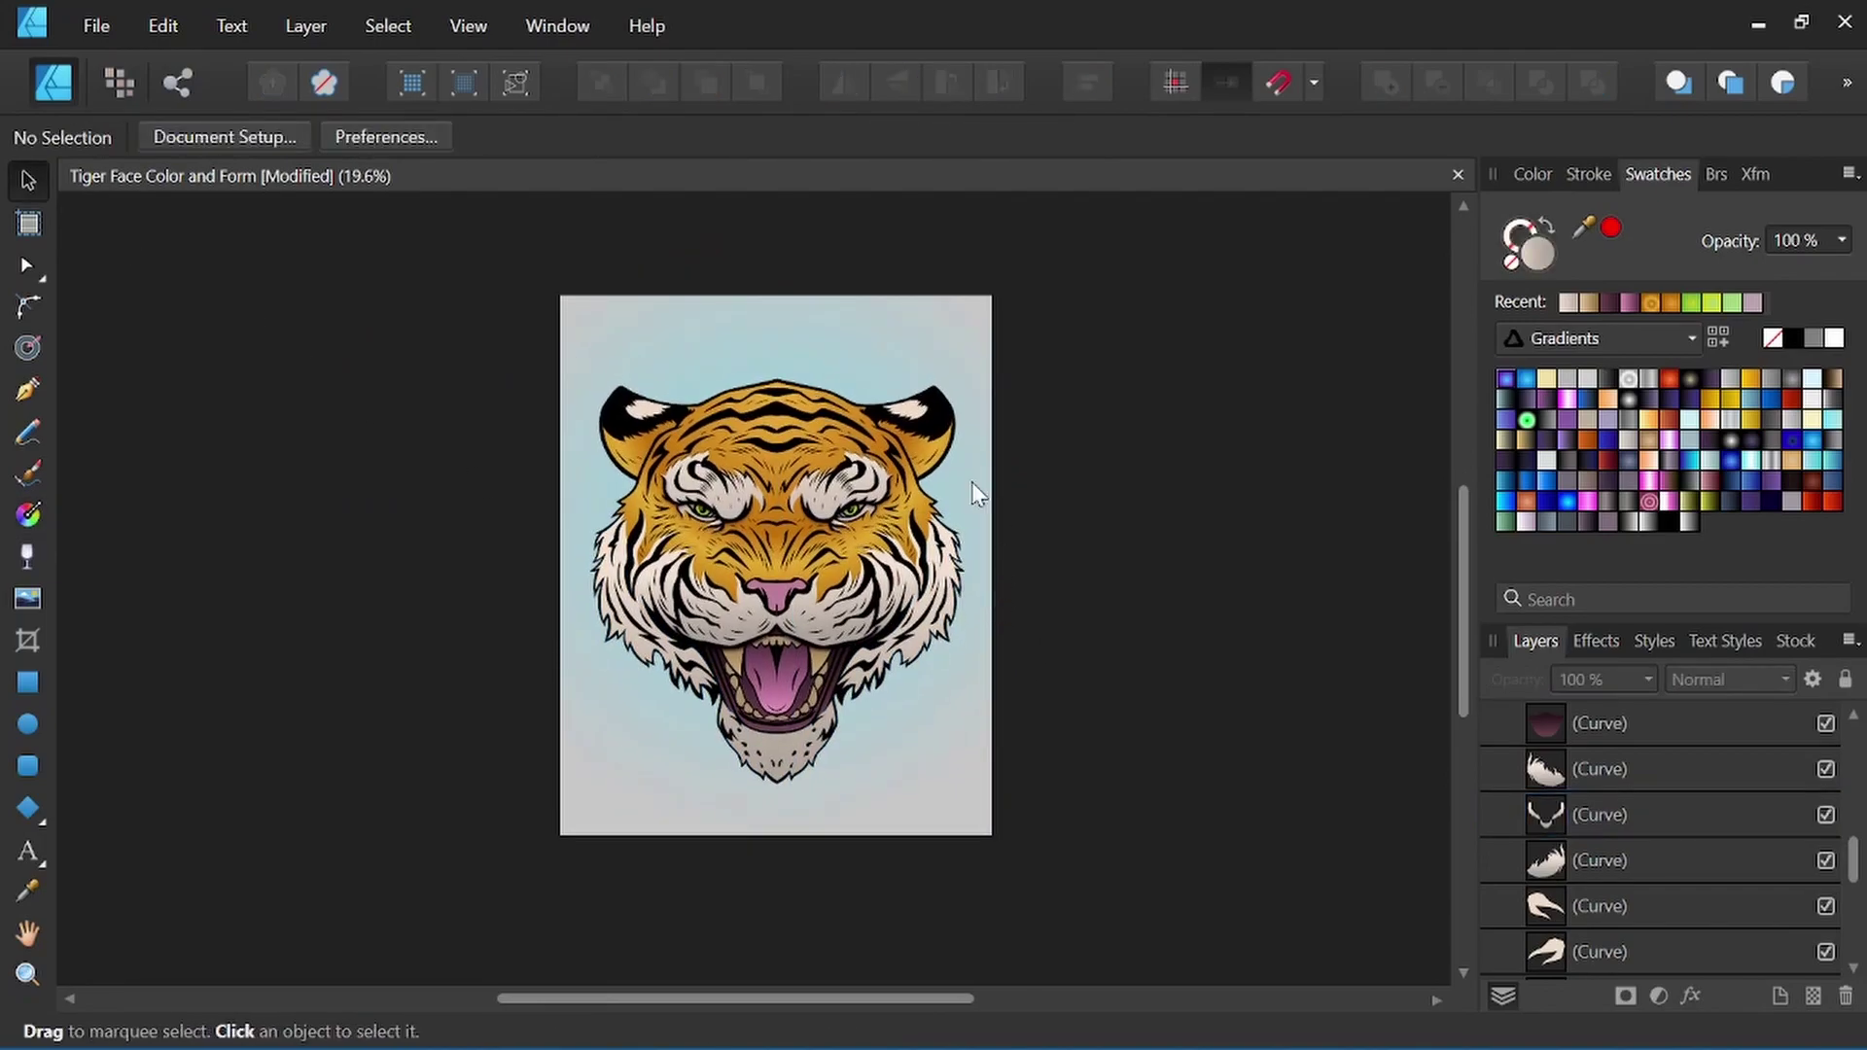
pyautogui.scroll(3, 843, 587)
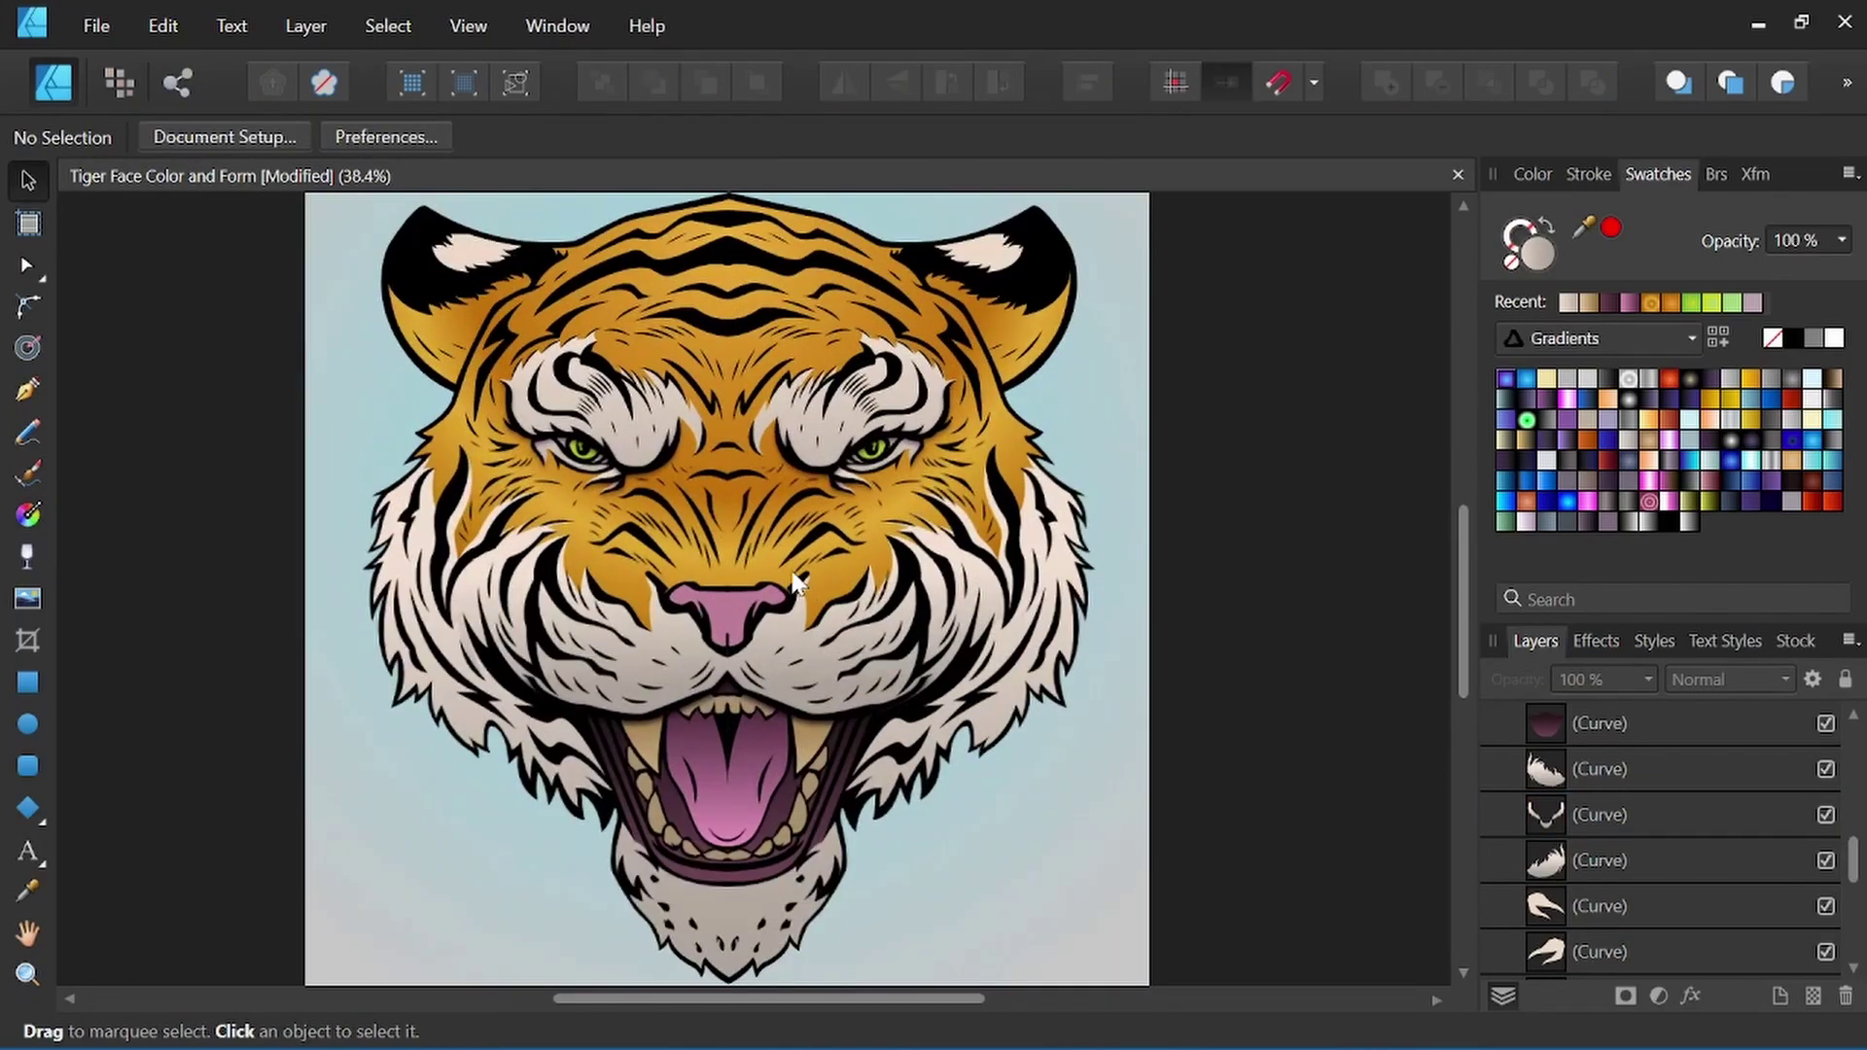
pyautogui.scroll(1, 843, 588)
pyautogui.click(642, 628)
pyautogui.scroll(2, 876, 584)
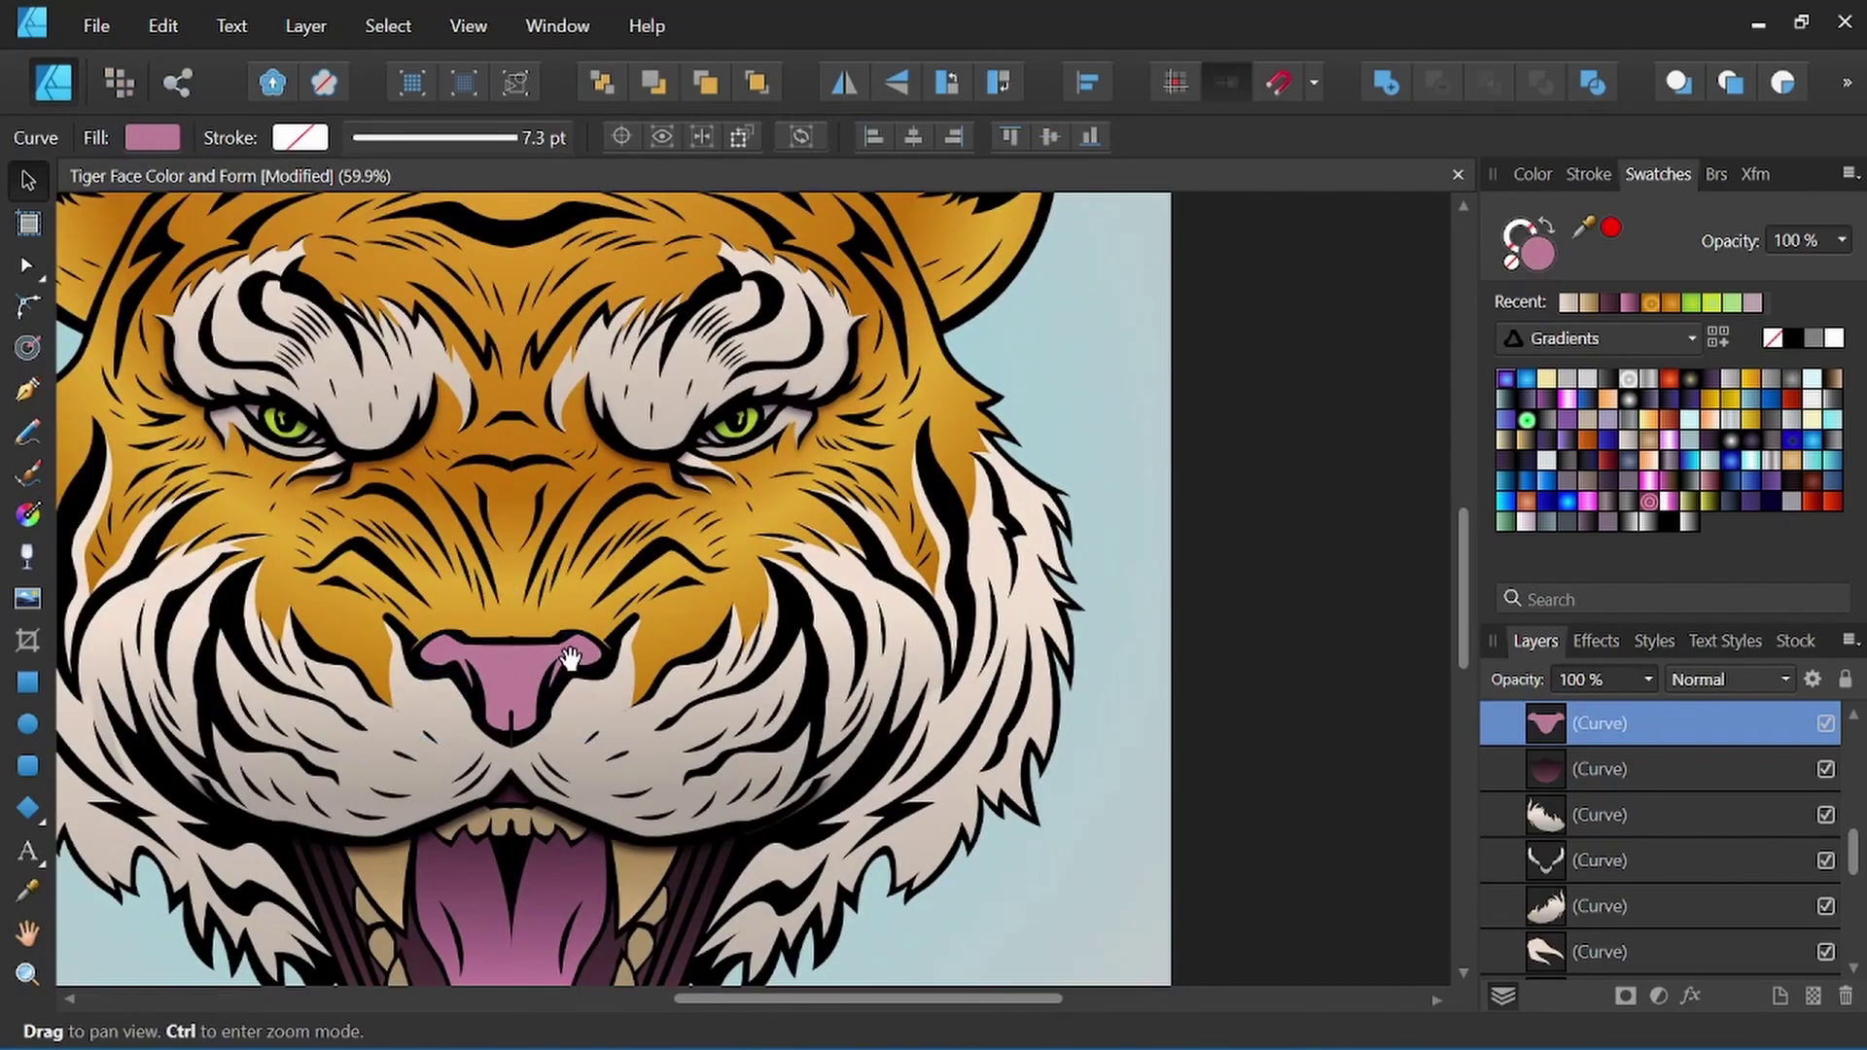
pyautogui.moveTo(876, 583)
pyautogui.mouseDown()
pyautogui.moveTo(737, 554)
pyautogui.moveTo(813, 525)
pyautogui.mouseUp()
pyautogui.click(32, 517)
pyautogui.click(437, 137)
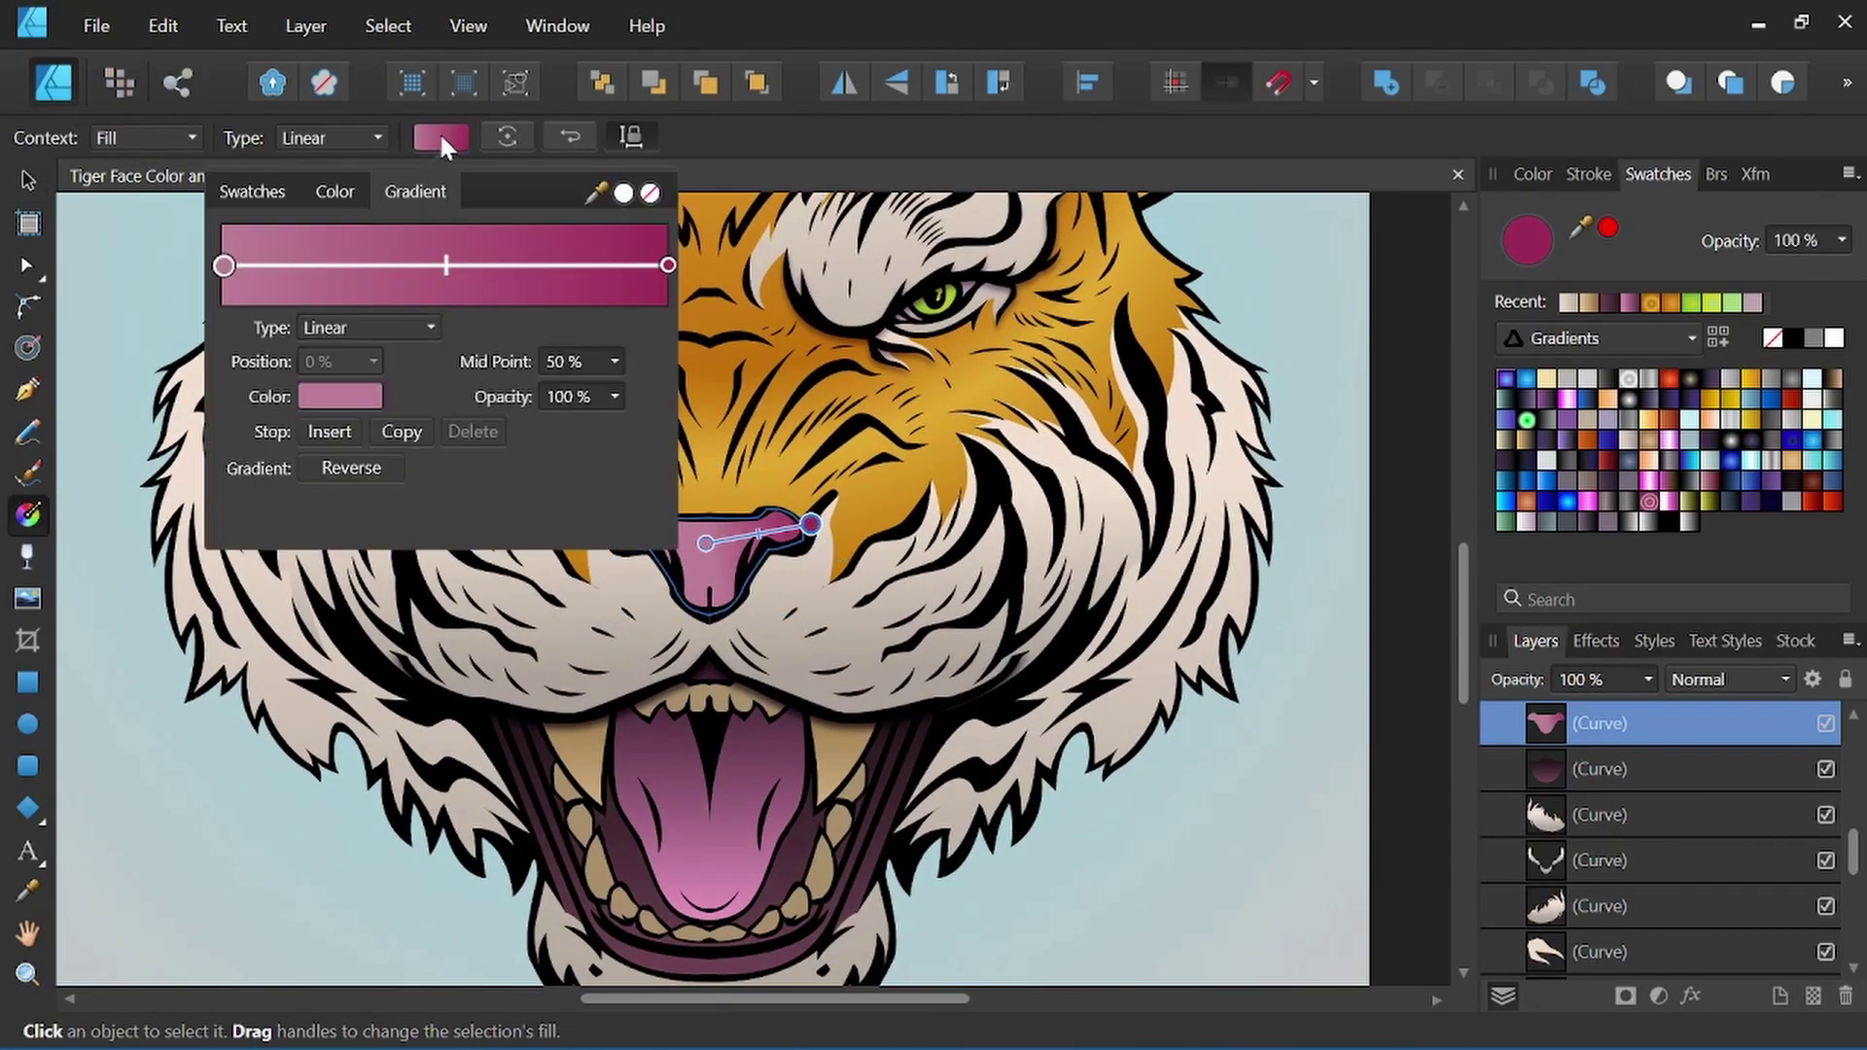
pyautogui.click(364, 327)
pyautogui.click(328, 426)
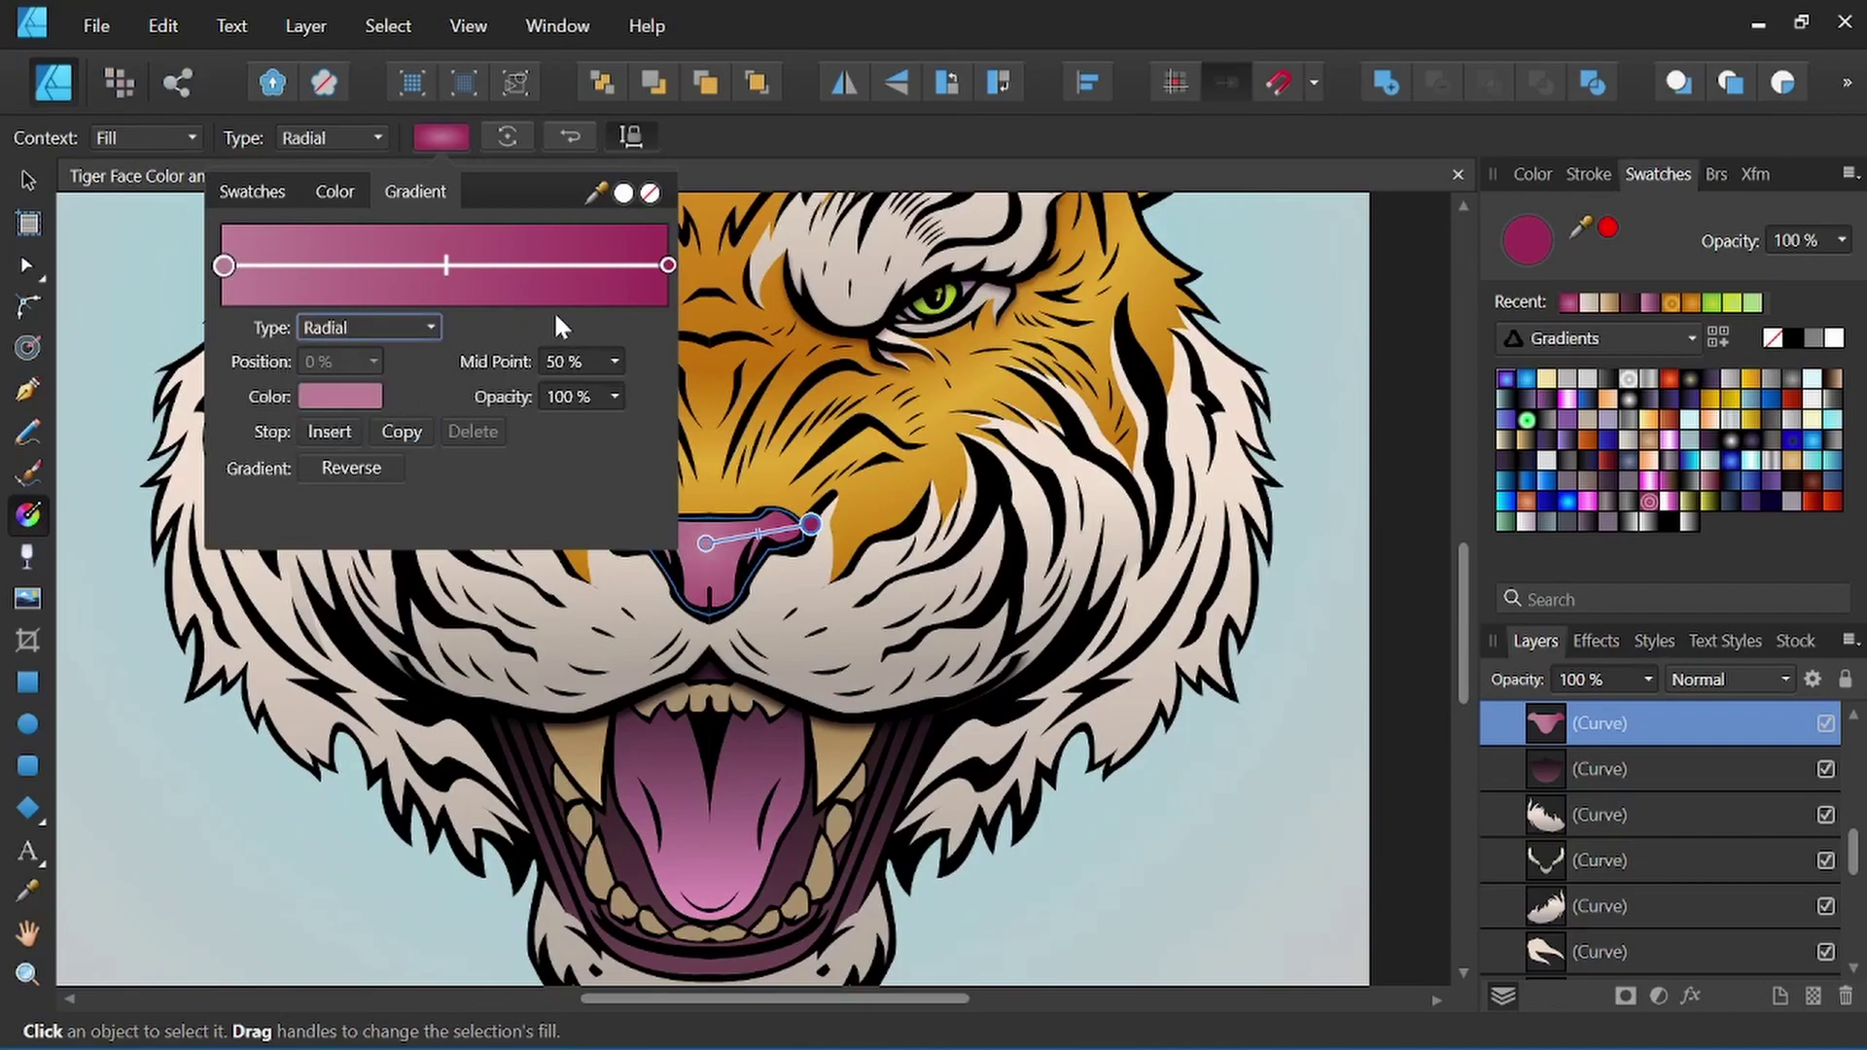
# Recolour the gradient stops: lighter pink at the start, darker magenta at the end.
pyautogui.click(340, 395)
pyautogui.moveTo(338, 610); pyautogui.dragTo(339, 618)
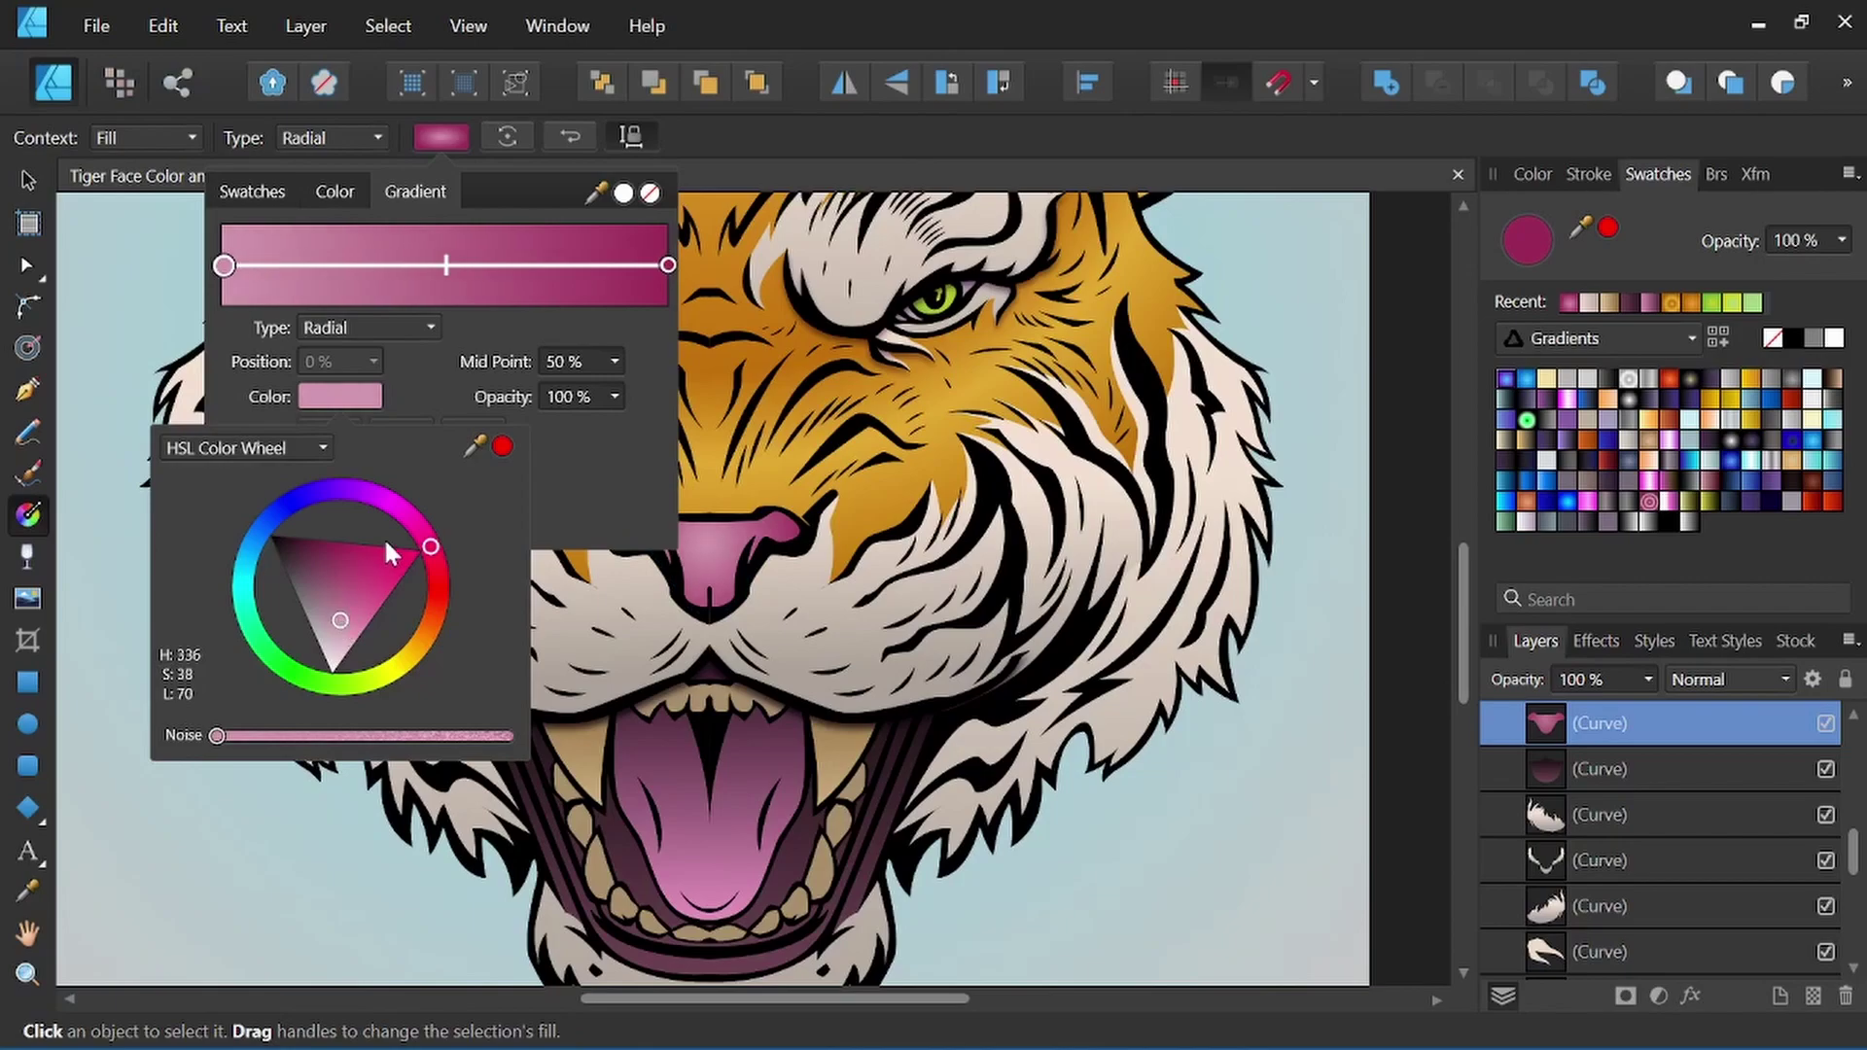
pyautogui.click(602, 437)
pyautogui.click(667, 267)
pyautogui.click(351, 395)
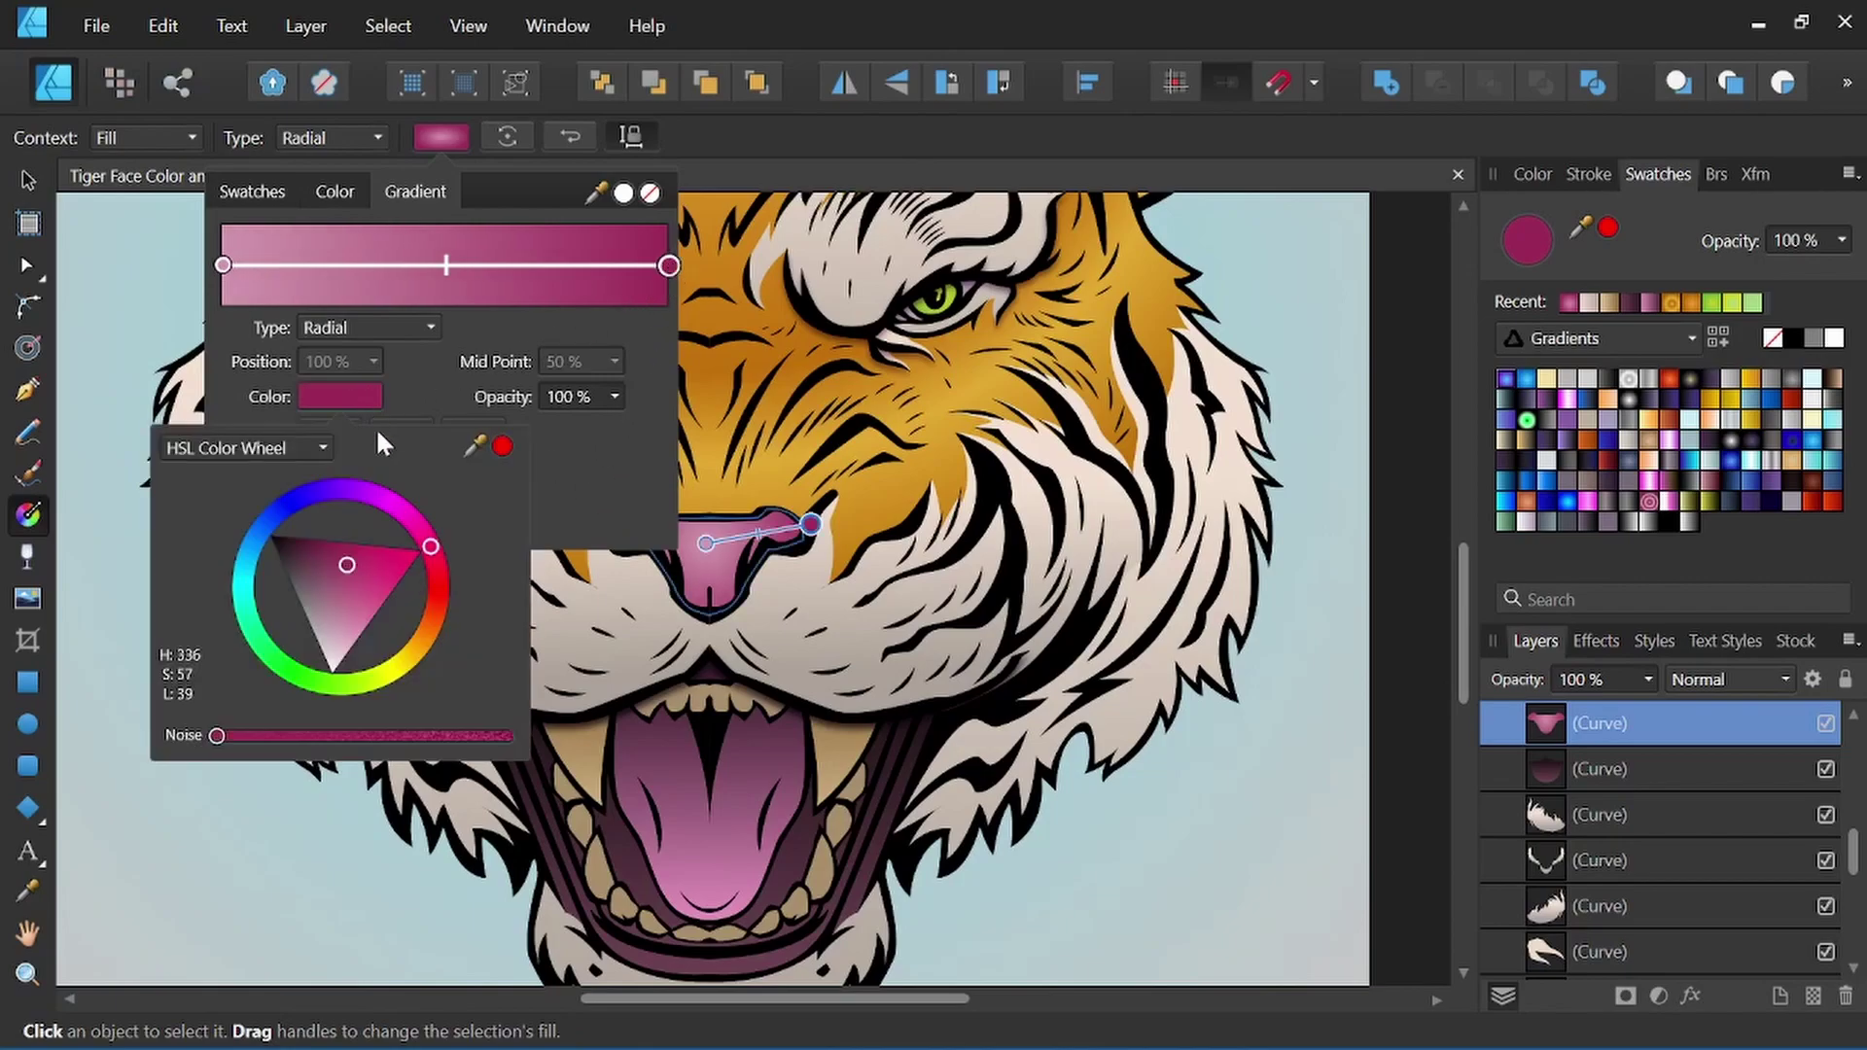
pyautogui.moveTo(346, 567); pyautogui.dragTo(322, 558)
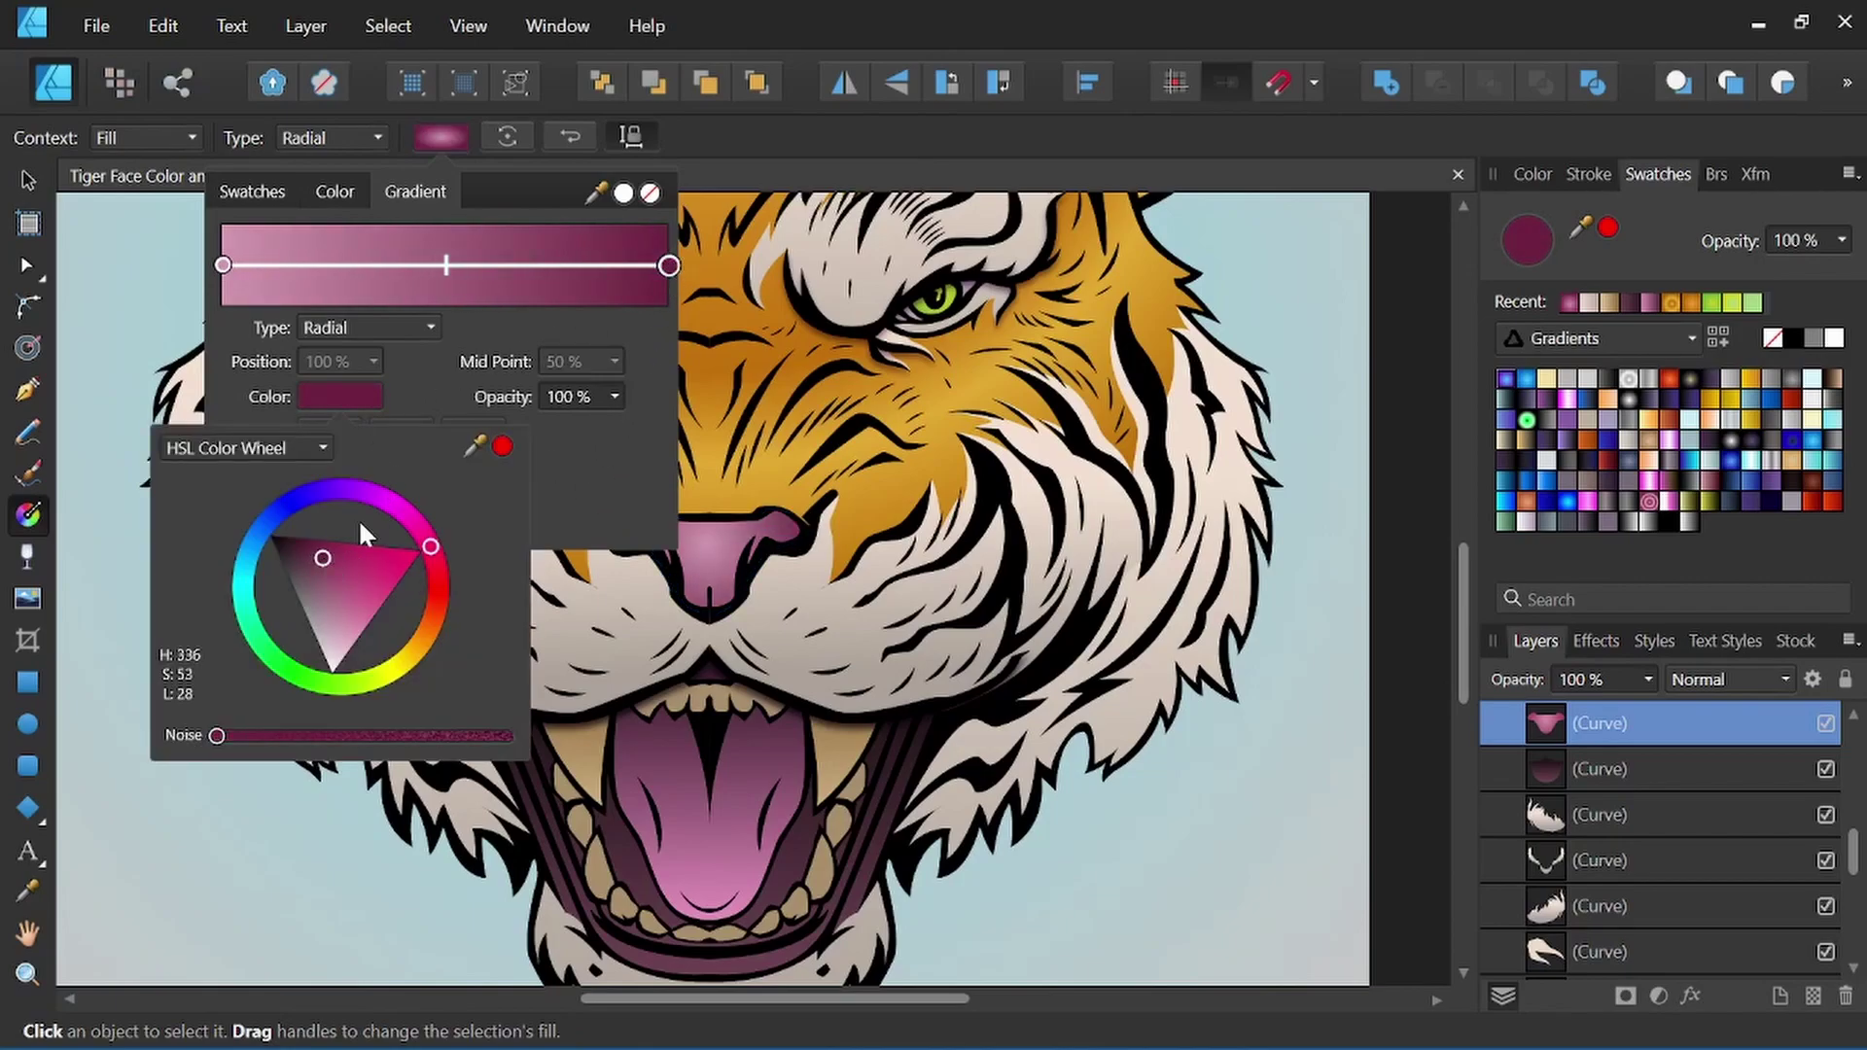
pyautogui.click(903, 16)
pyautogui.click(817, 30)
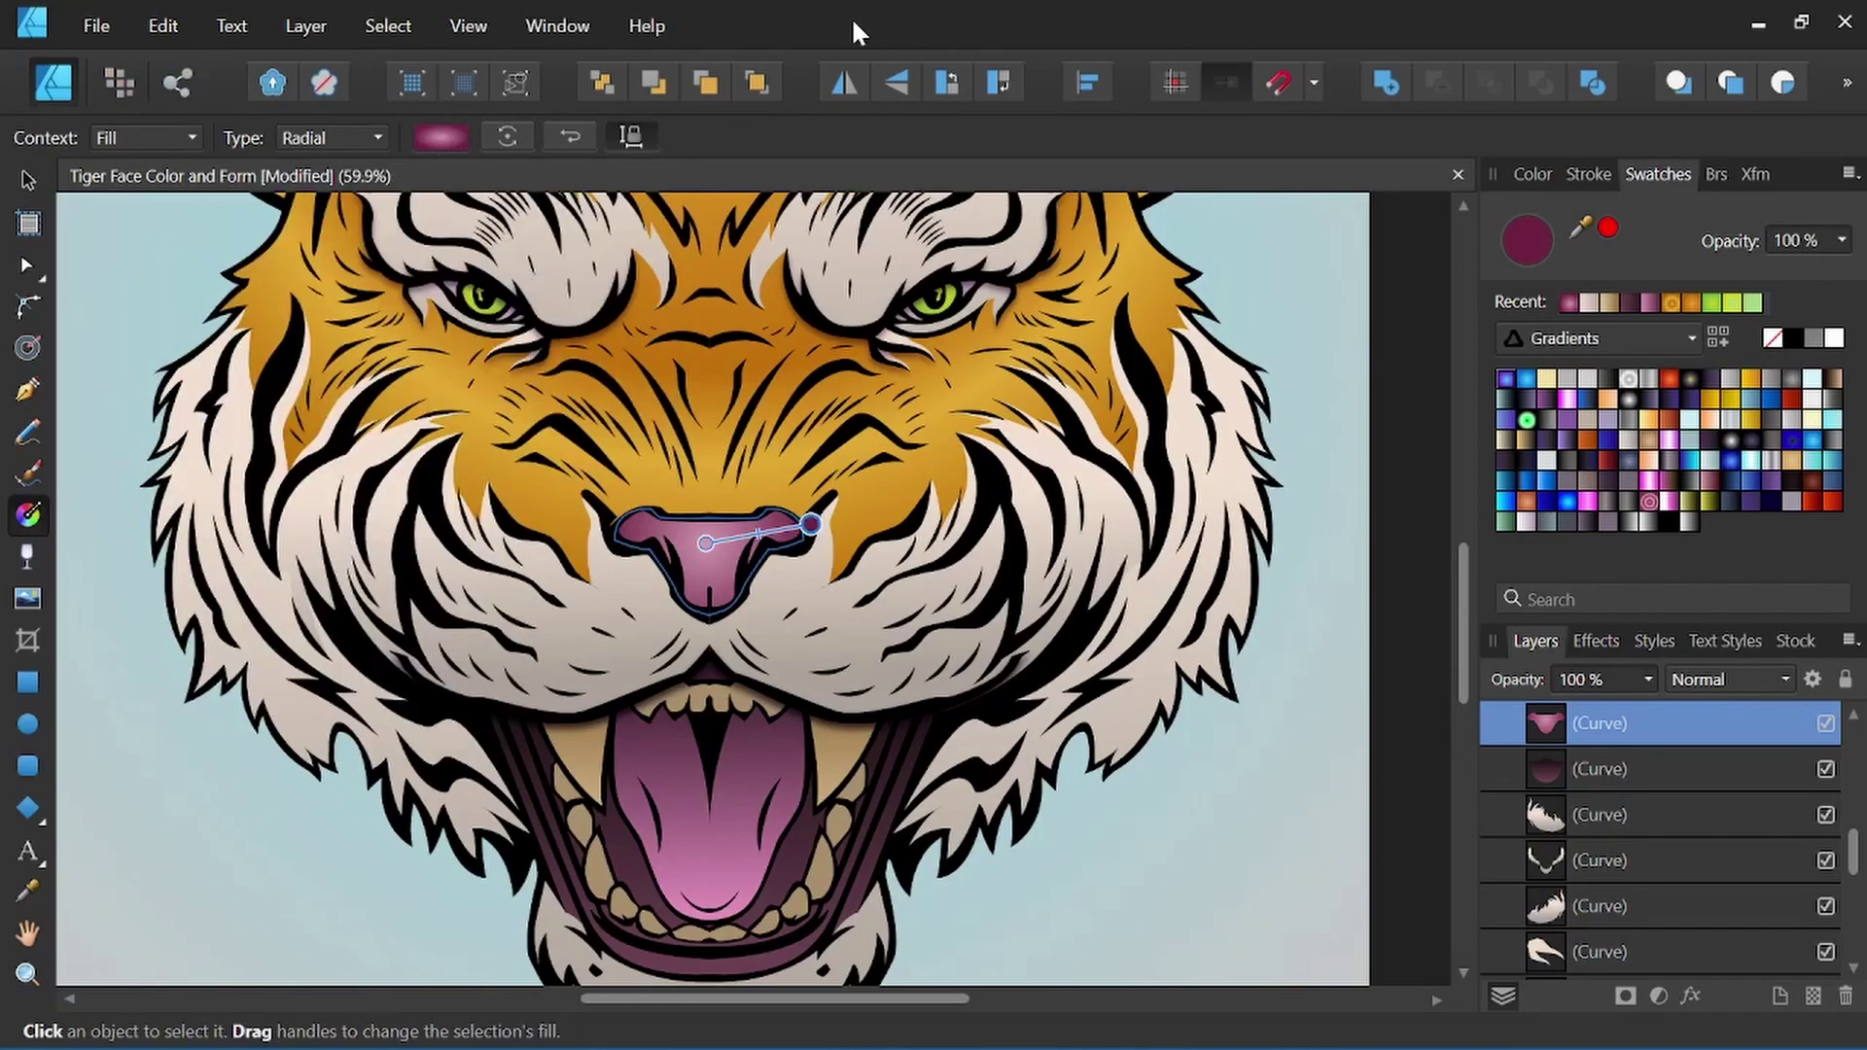
# Stretch the radial gradient down past the nose tip, then fit and recentre the drawing.
pyautogui.click(705, 529)
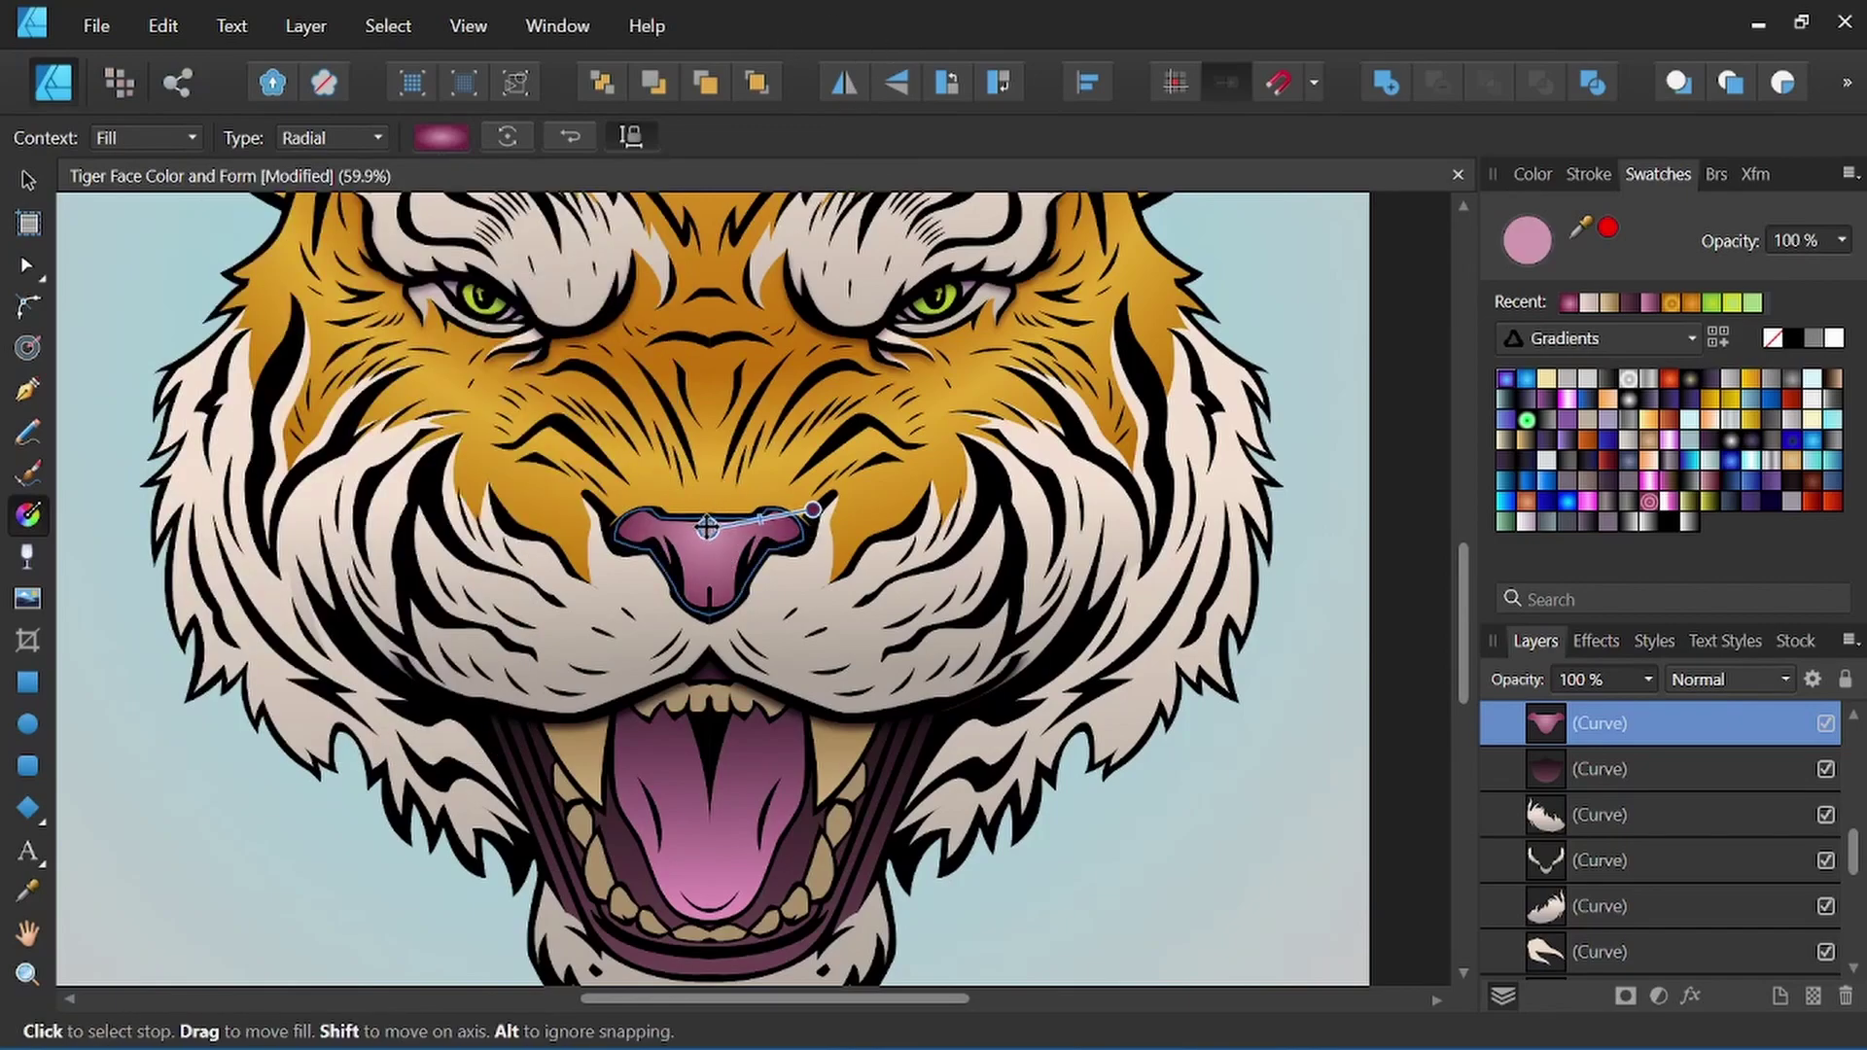
pyautogui.moveTo(705, 530); pyautogui.dragTo(756, 631)
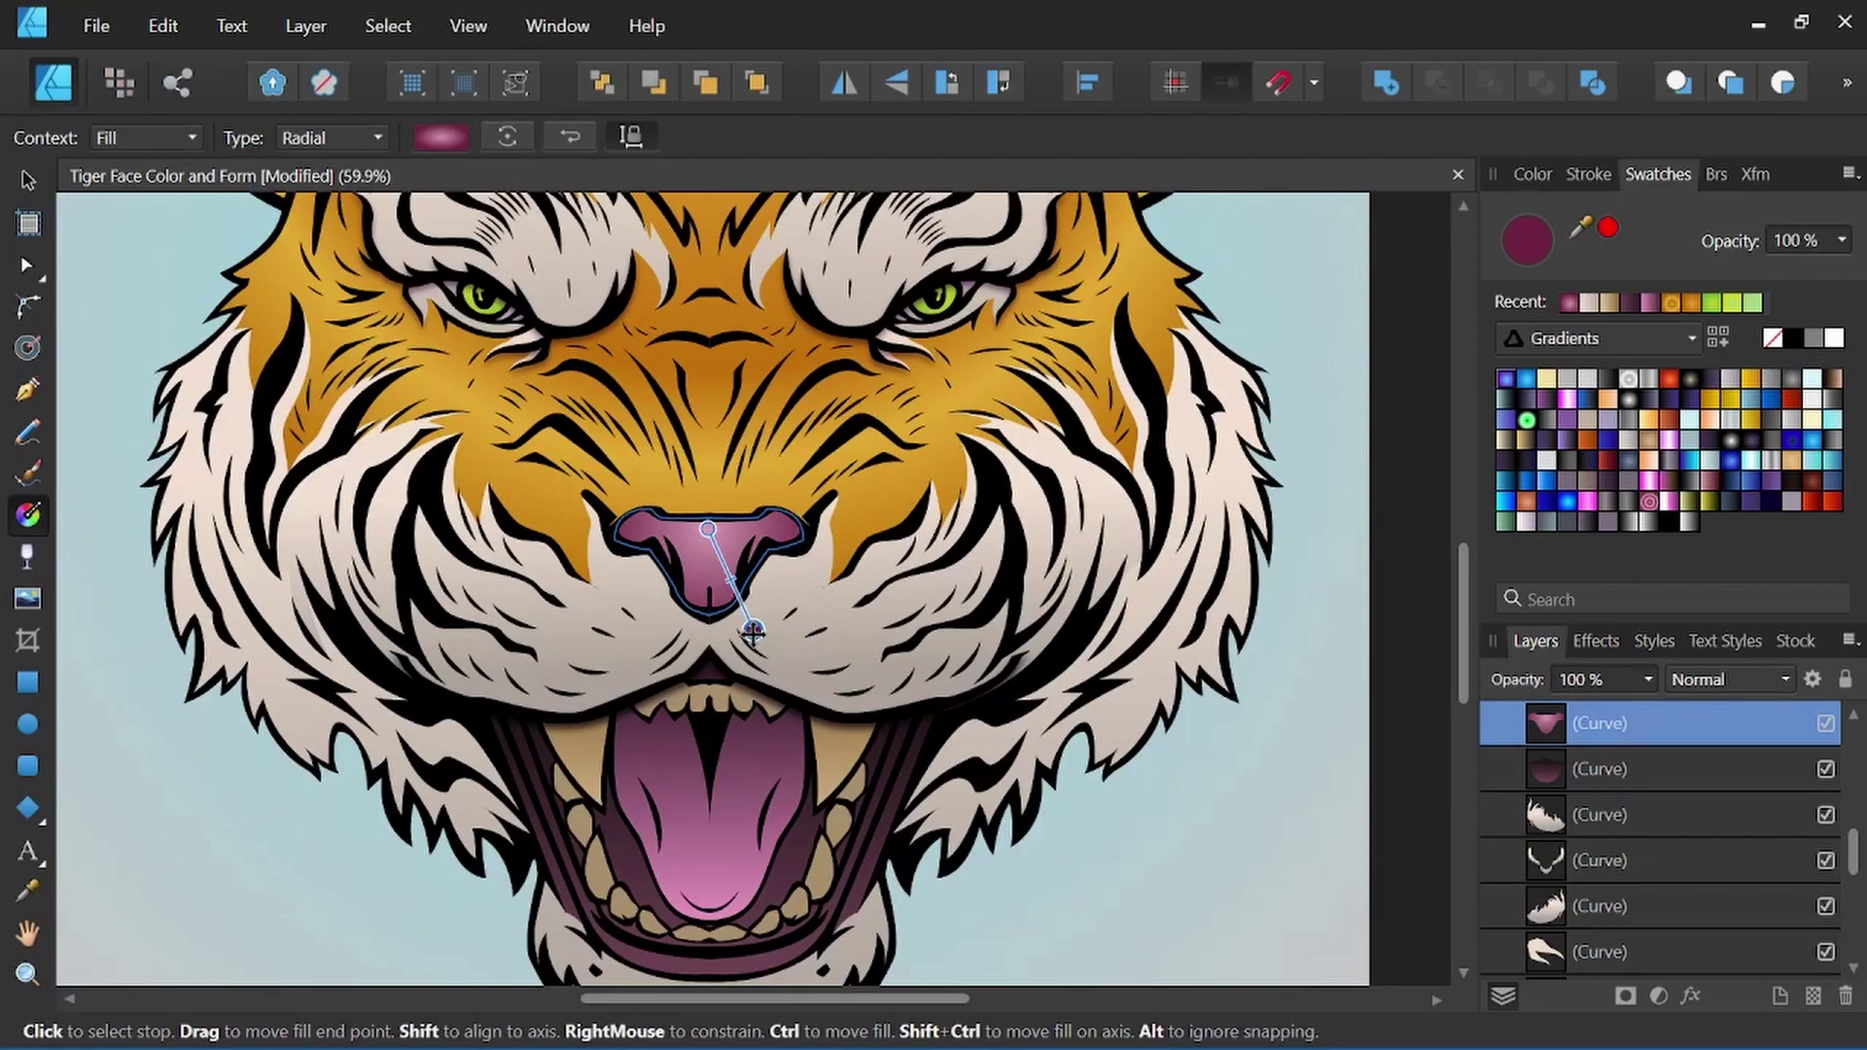
pyautogui.hotkey('ctrl', '0')
pyautogui.press('v')
pyautogui.click(1226, 496)
pyautogui.press('space')
pyautogui.moveTo(1203, 473); pyautogui.dragTo(1250, 553)
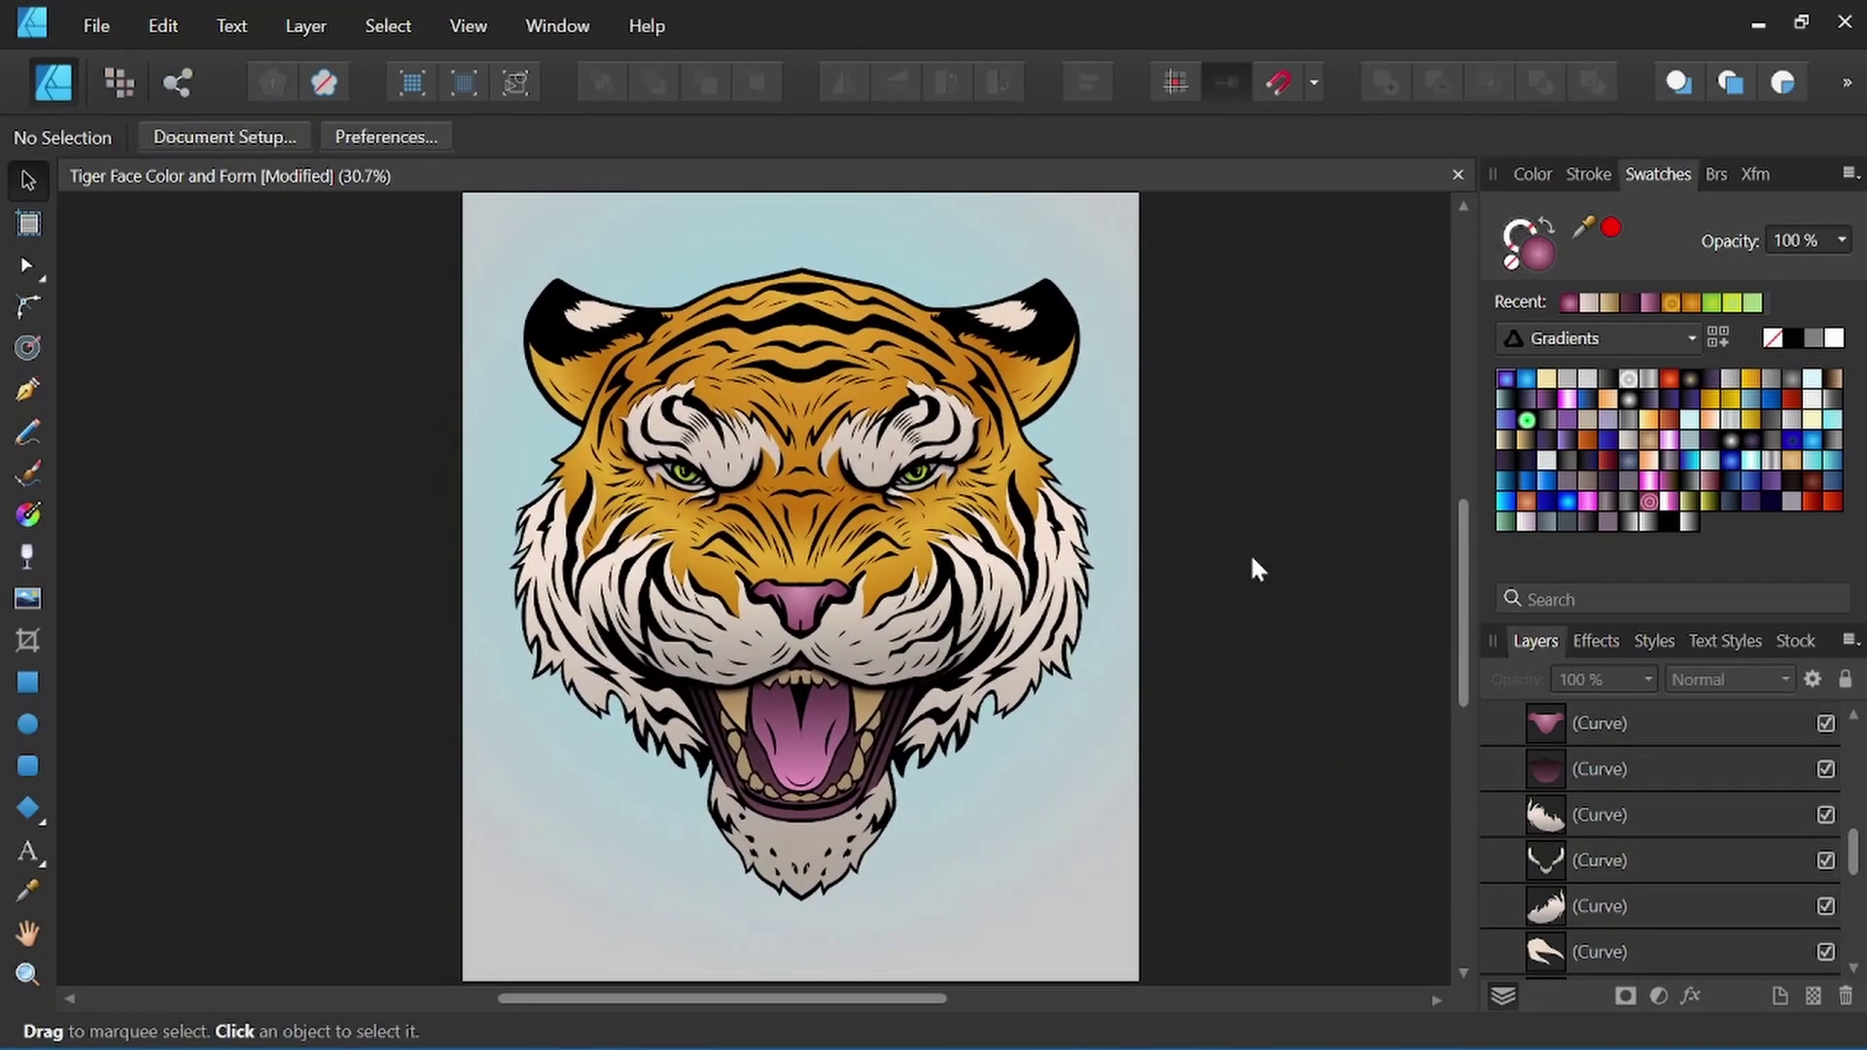